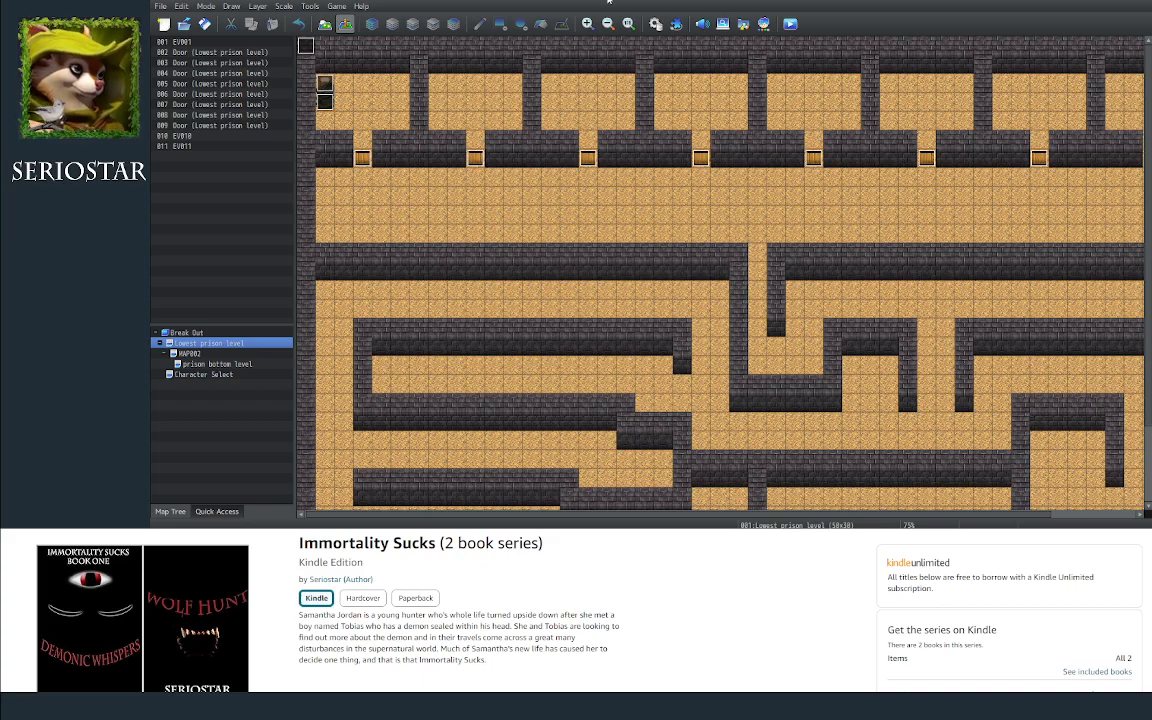
Step: Play the Castle3 background music in the sound test at a reduced volume and close the dialog
{"action": "left_click", "coordinate": [702, 23]}
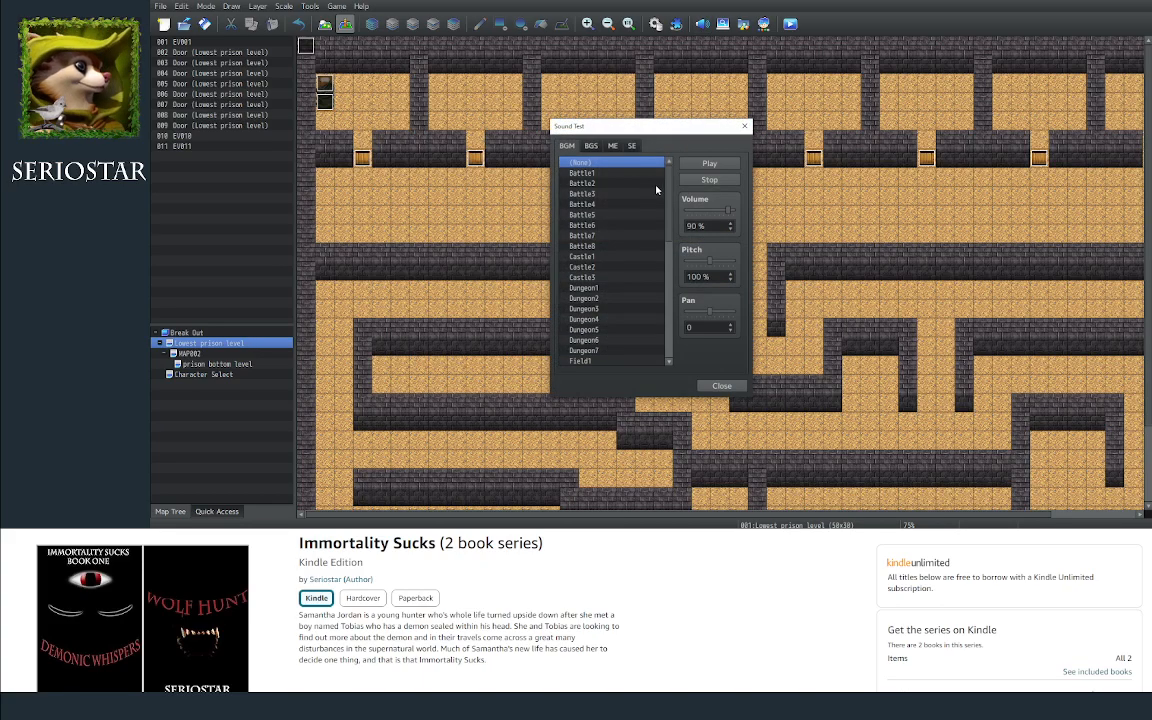
{"action": "scroll", "coordinate": [646, 216], "scroll_direction": "down", "scroll_amount": 1}
{"action": "left_click_drag", "start_coordinate": [728, 210], "coordinate": [701, 213]}
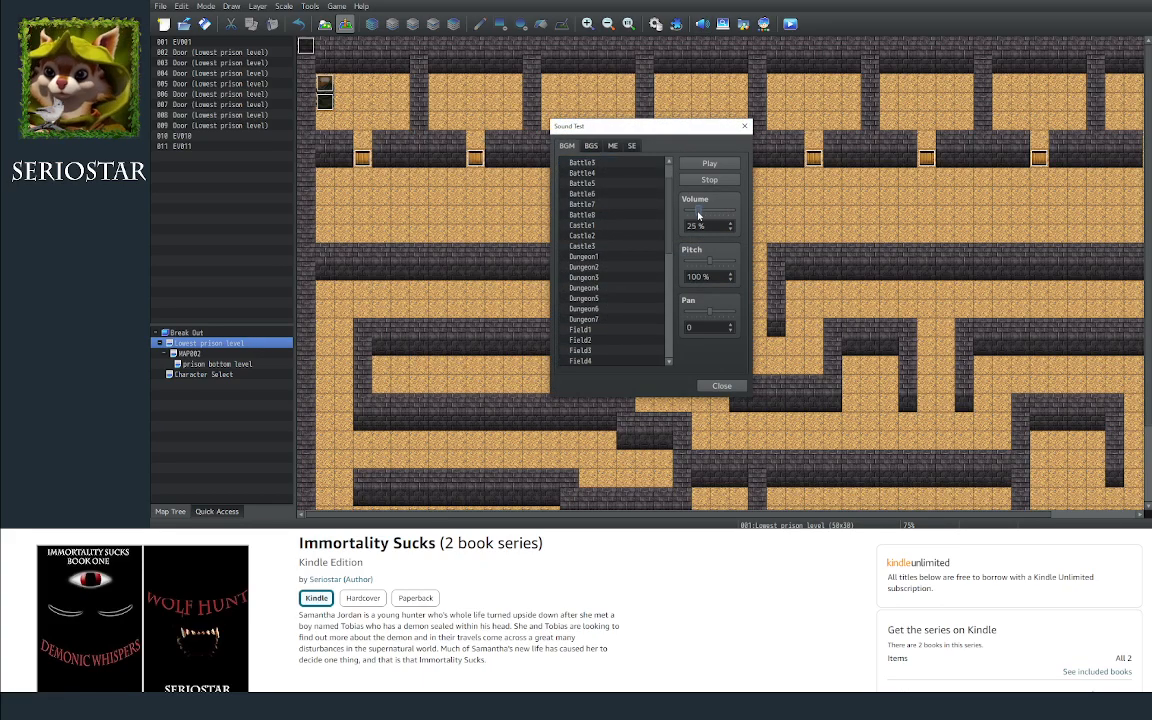
{"action": "scroll", "coordinate": [613, 215], "scroll_direction": "down", "scroll_amount": 1}
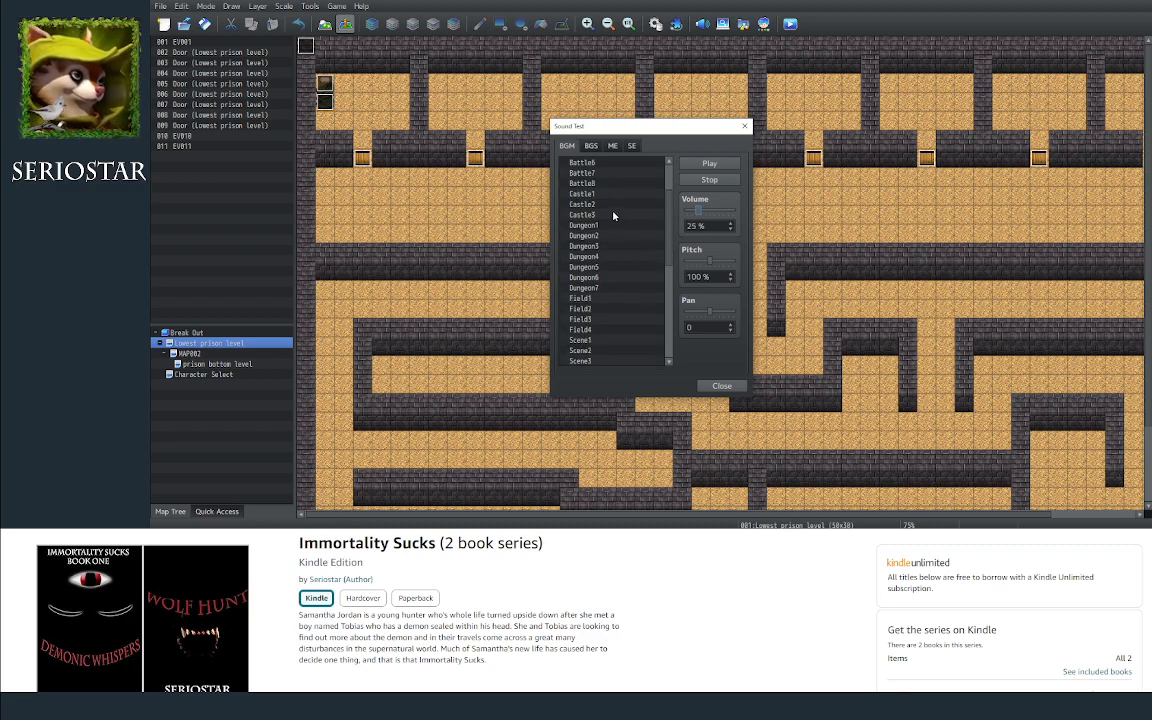
{"action": "left_click", "coordinate": [613, 215]}
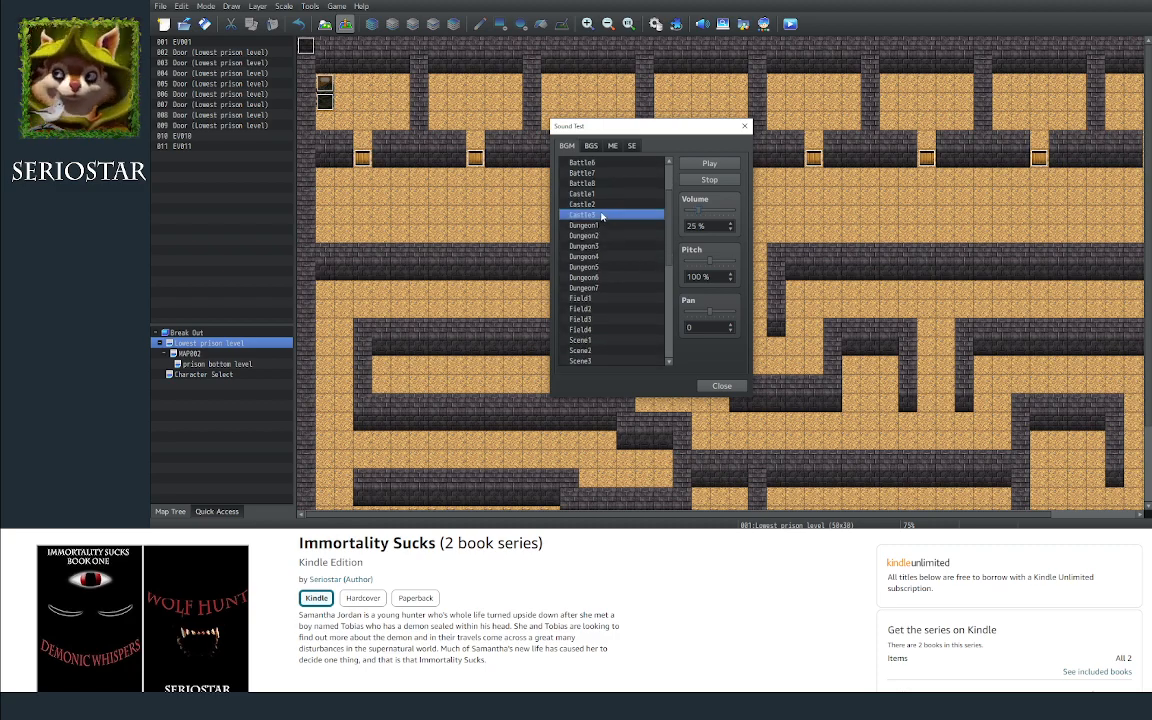
{"action": "left_click_drag", "start_coordinate": [700, 212], "coordinate": [691, 221]}
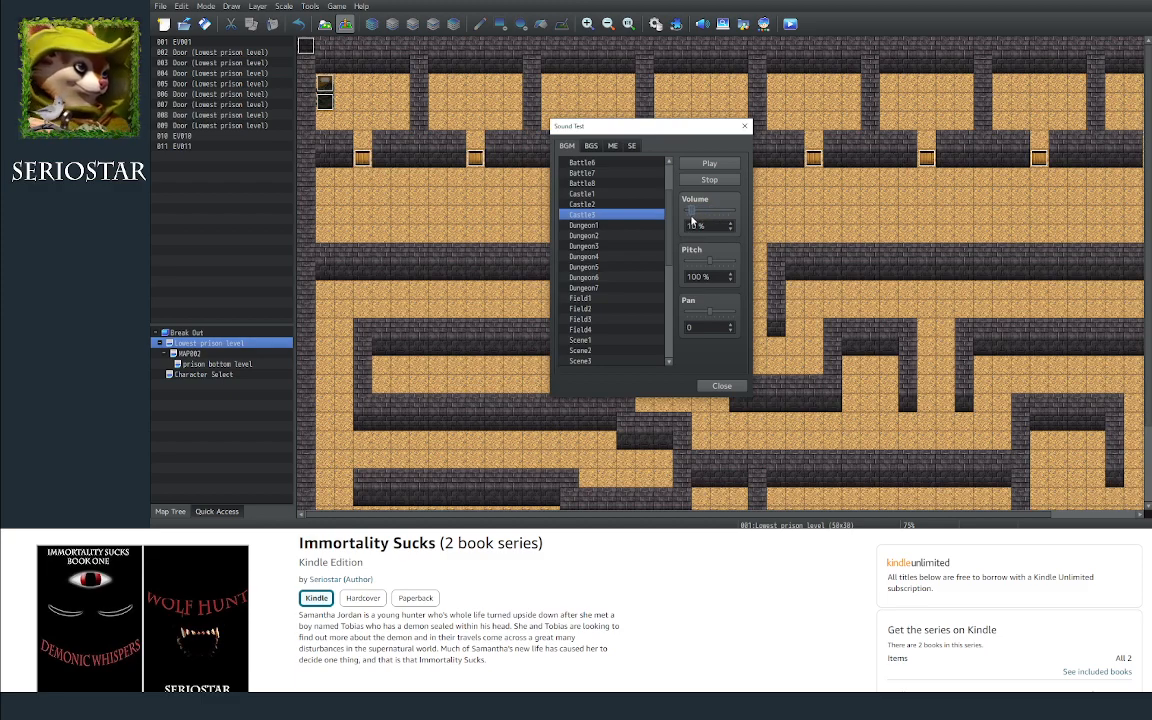
{"action": "left_click", "coordinate": [727, 389]}
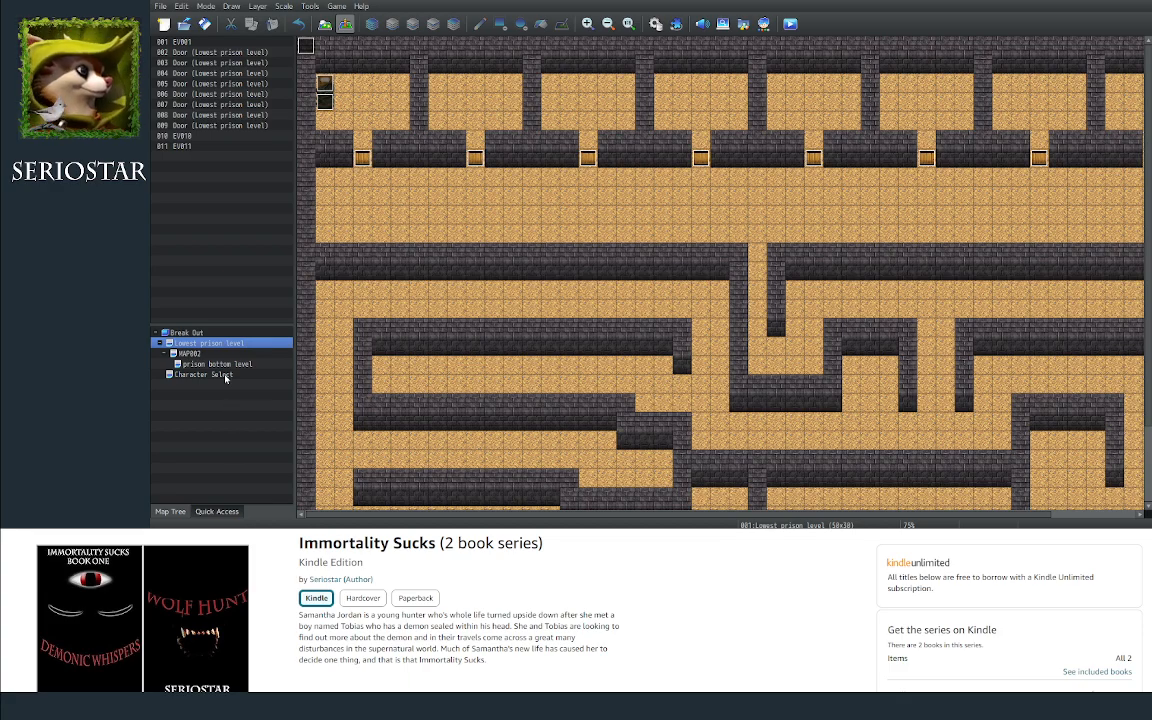
Step: Open the Character Select map and select the uppermost character event, EV004
{"action": "left_click", "coordinate": [182, 374]}
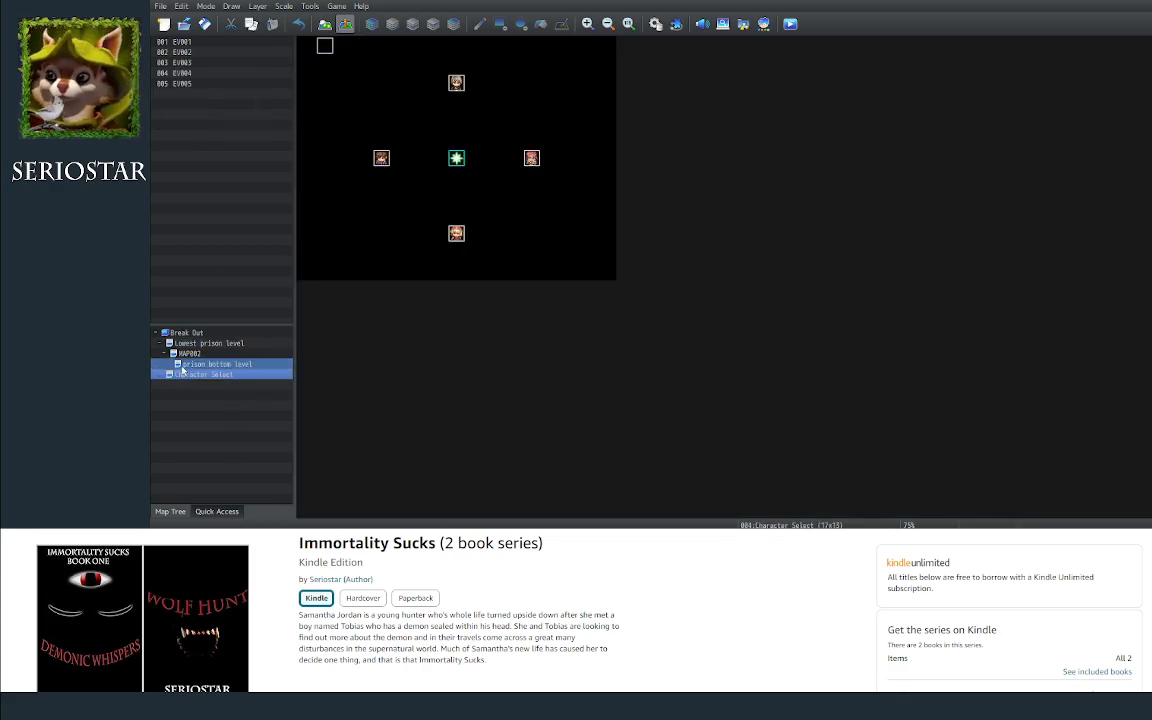
{"action": "right_click", "coordinate": [183, 375]}
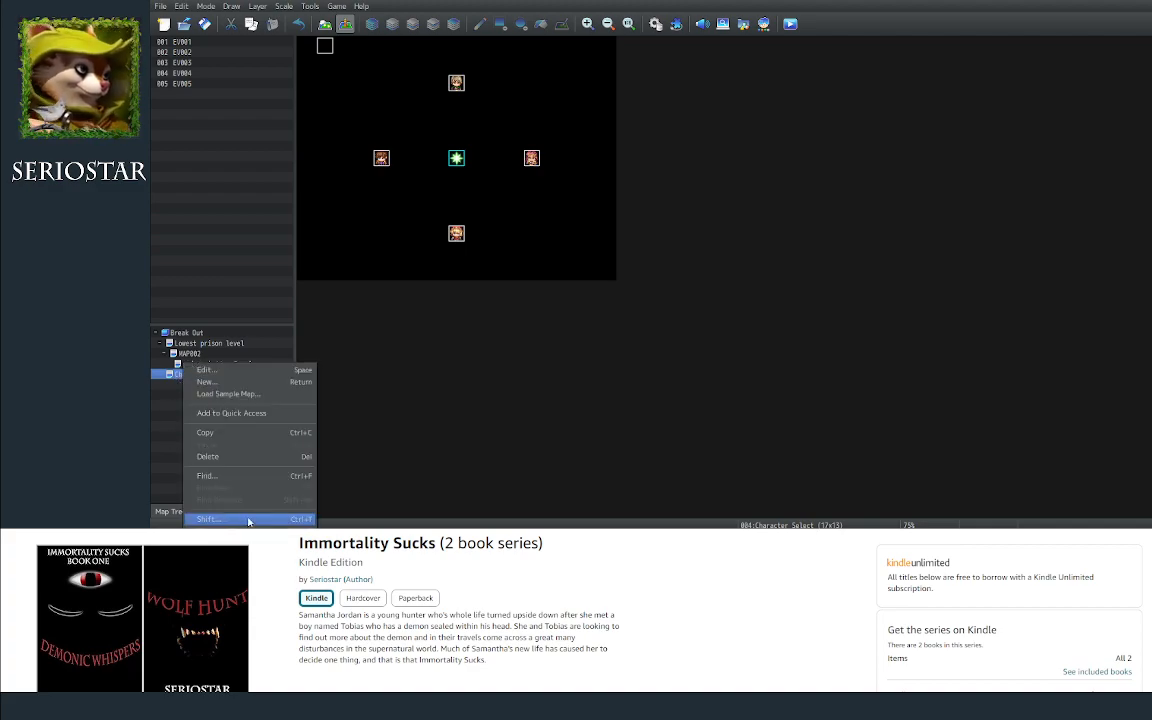
{"action": "left_click", "coordinate": [165, 463]}
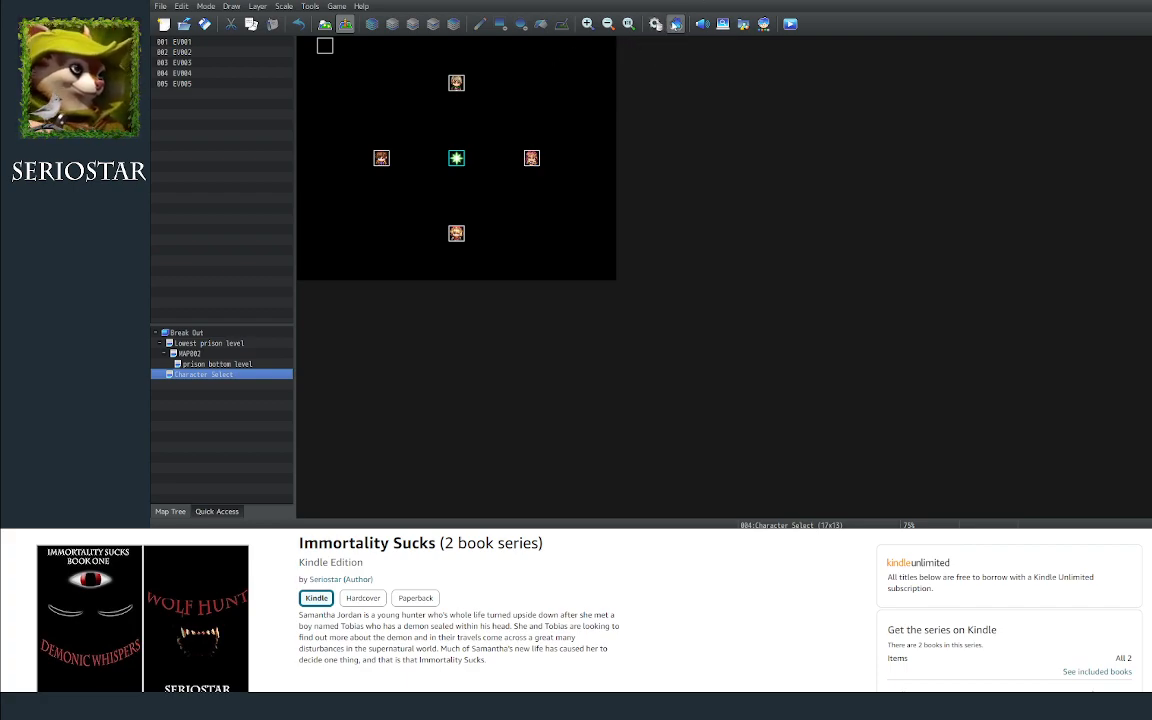
{"action": "left_click", "coordinate": [462, 81]}
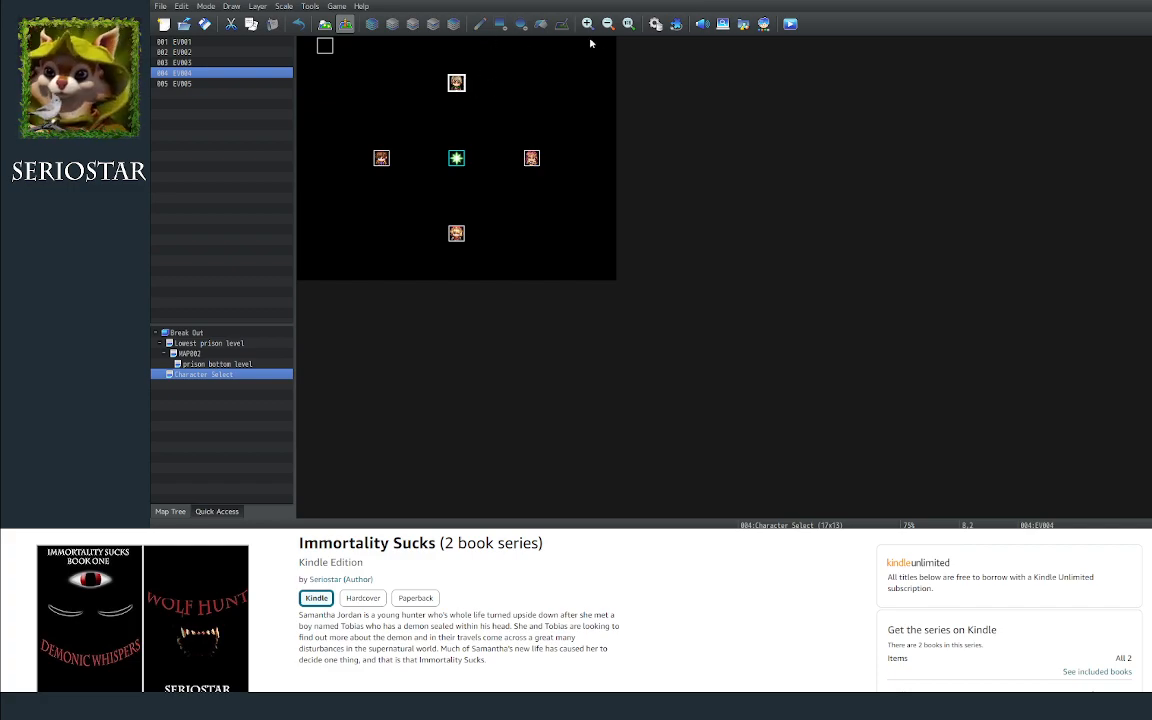
Step: View the actor settings and the Swordsman class settings in the database and close it
{"action": "left_click", "coordinate": [656, 23]}
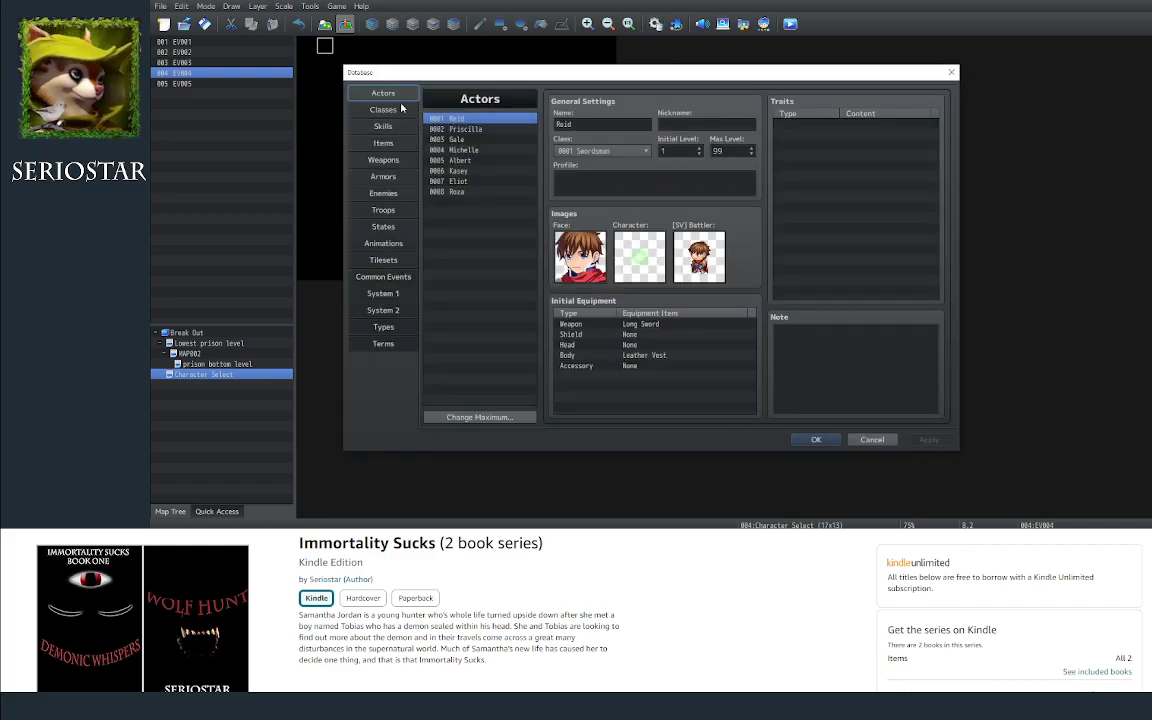
{"action": "left_click", "coordinate": [372, 108]}
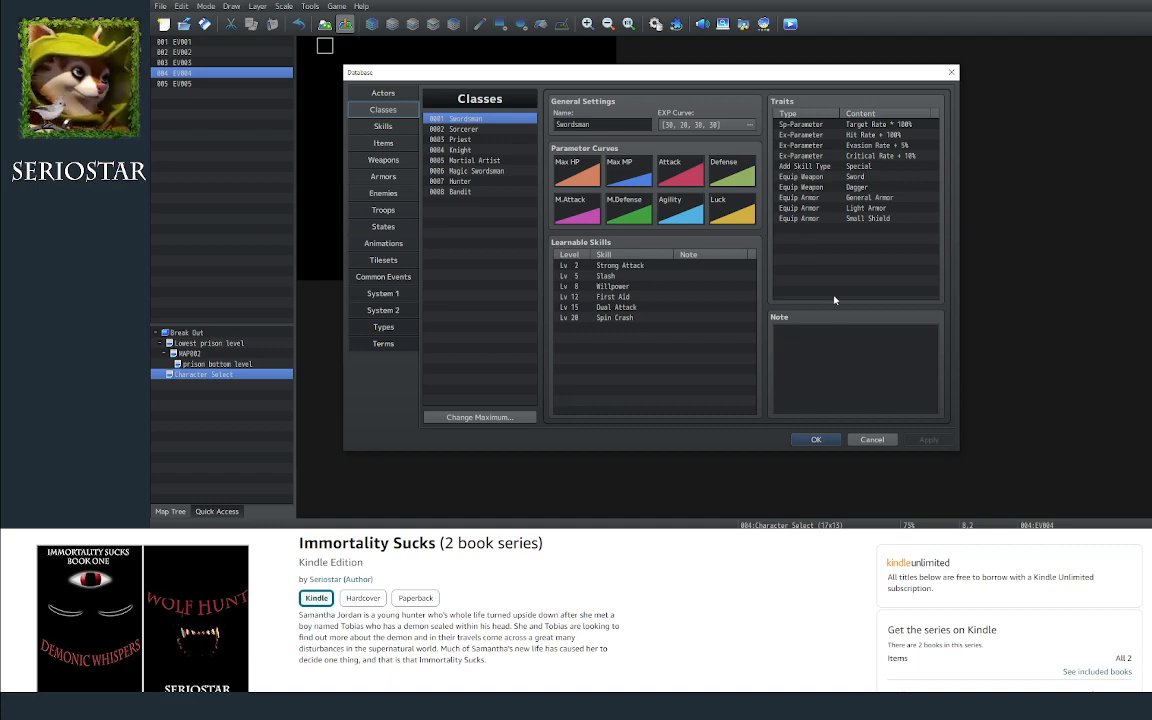
{"action": "left_click", "coordinate": [816, 439]}
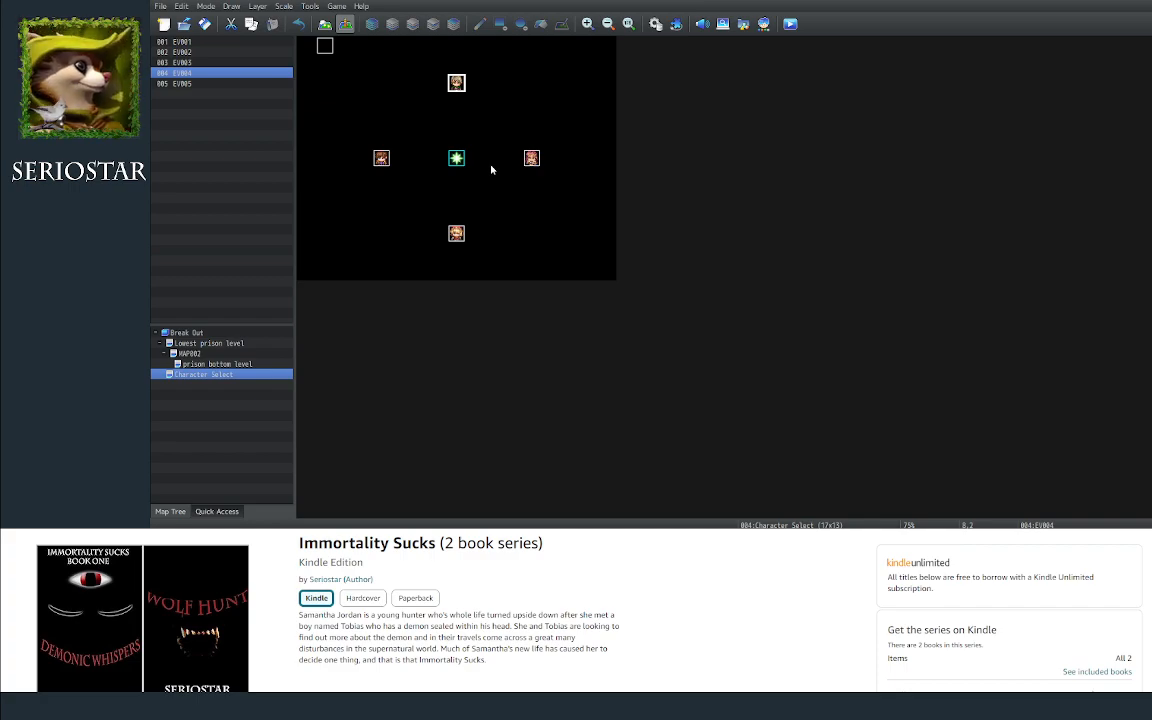
Step: Delete MAP002 together with its prison bottom level submap from the project
{"action": "right_click", "coordinate": [237, 344]}
{"action": "left_click", "coordinate": [207, 355]}
{"action": "right_click", "coordinate": [207, 355]}
{"action": "left_click", "coordinate": [207, 355]}
{"action": "right_click", "coordinate": [207, 355]}
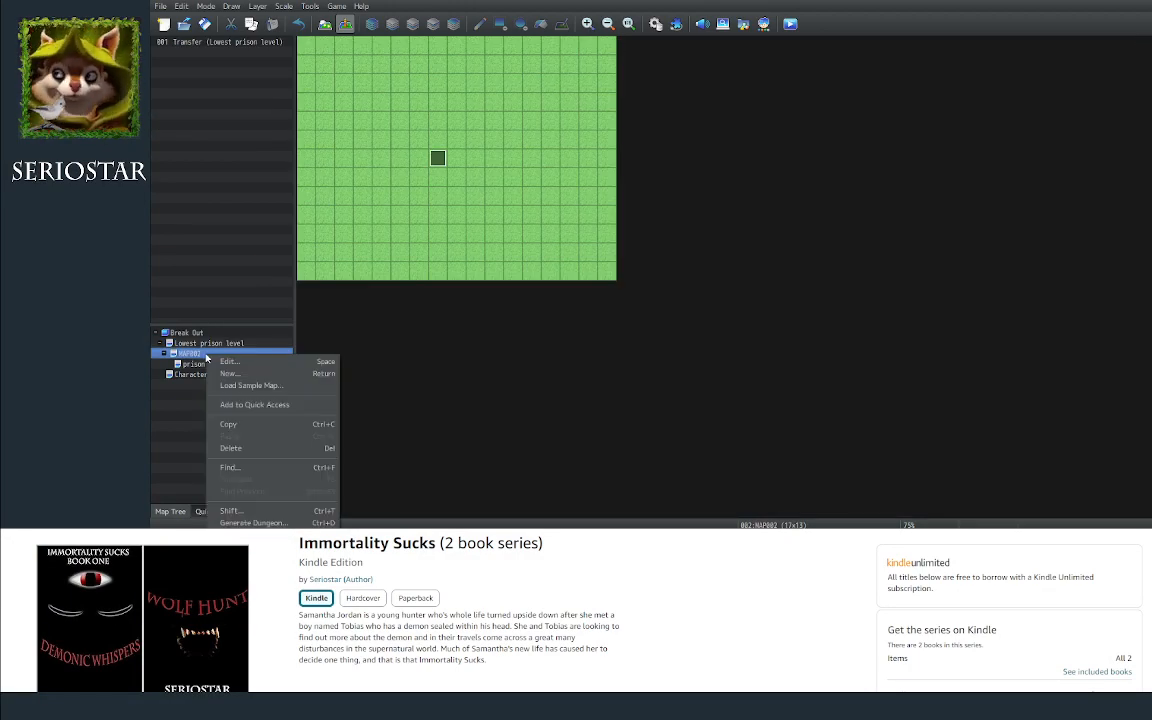
{"action": "left_click", "coordinate": [230, 448]}
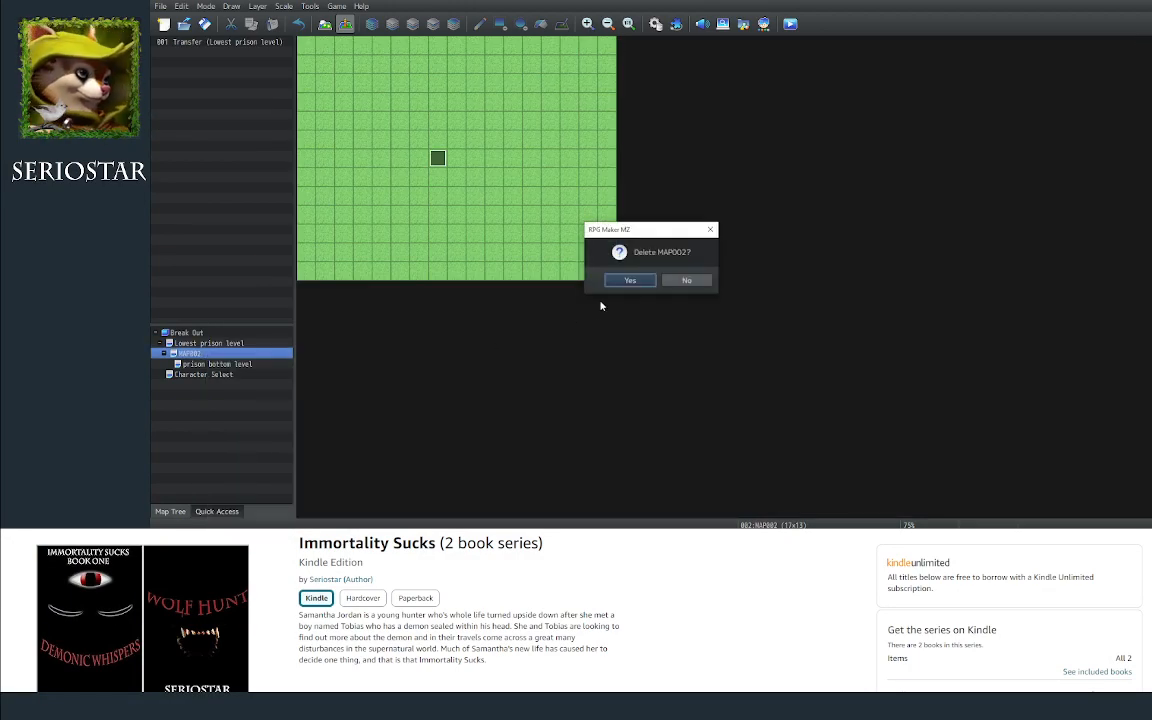
{"action": "left_click", "coordinate": [629, 281]}
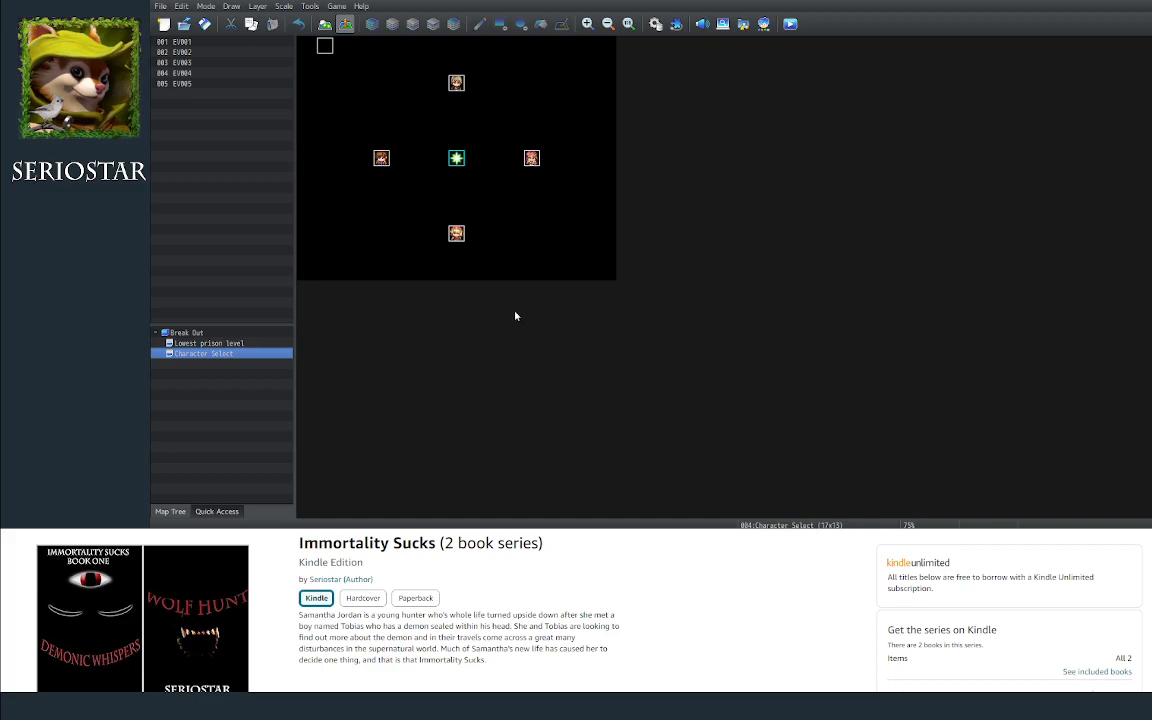
Step: Open the Lowest prison level map and show the Dungeon tileset's four-direction passage settings in the database
{"action": "right_click", "coordinate": [225, 344]}
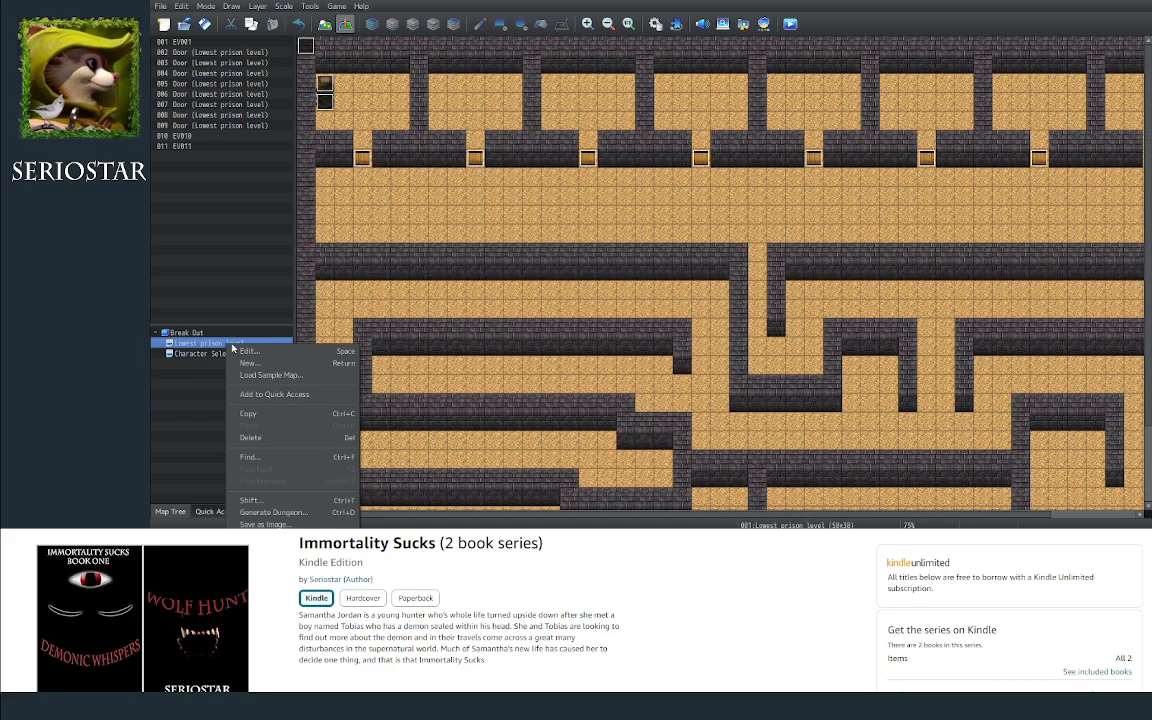
{"action": "left_click", "coordinate": [197, 345]}
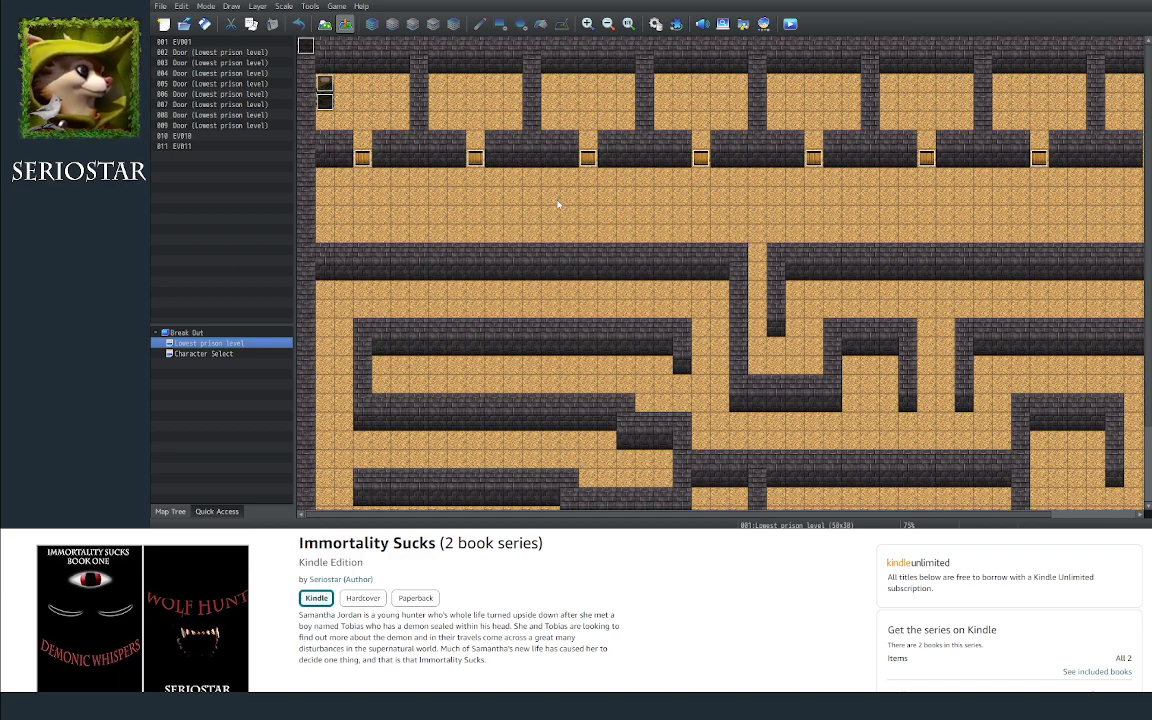
{"action": "left_click", "coordinate": [657, 23]}
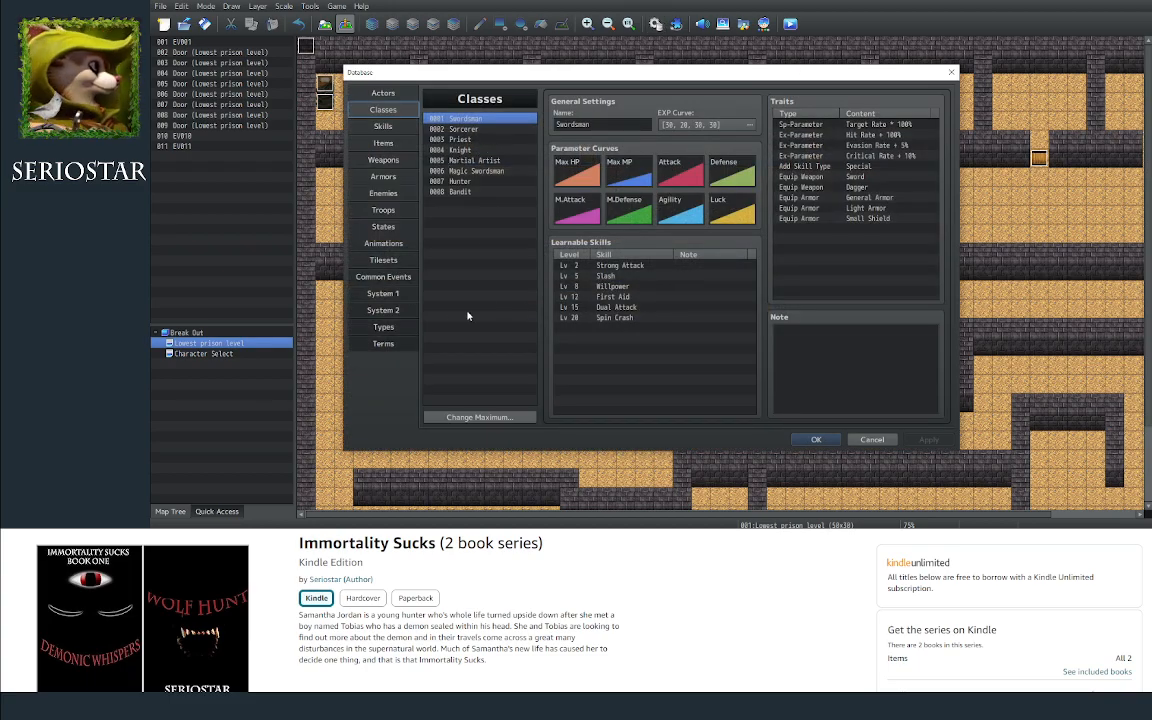
{"action": "left_click", "coordinate": [398, 261]}
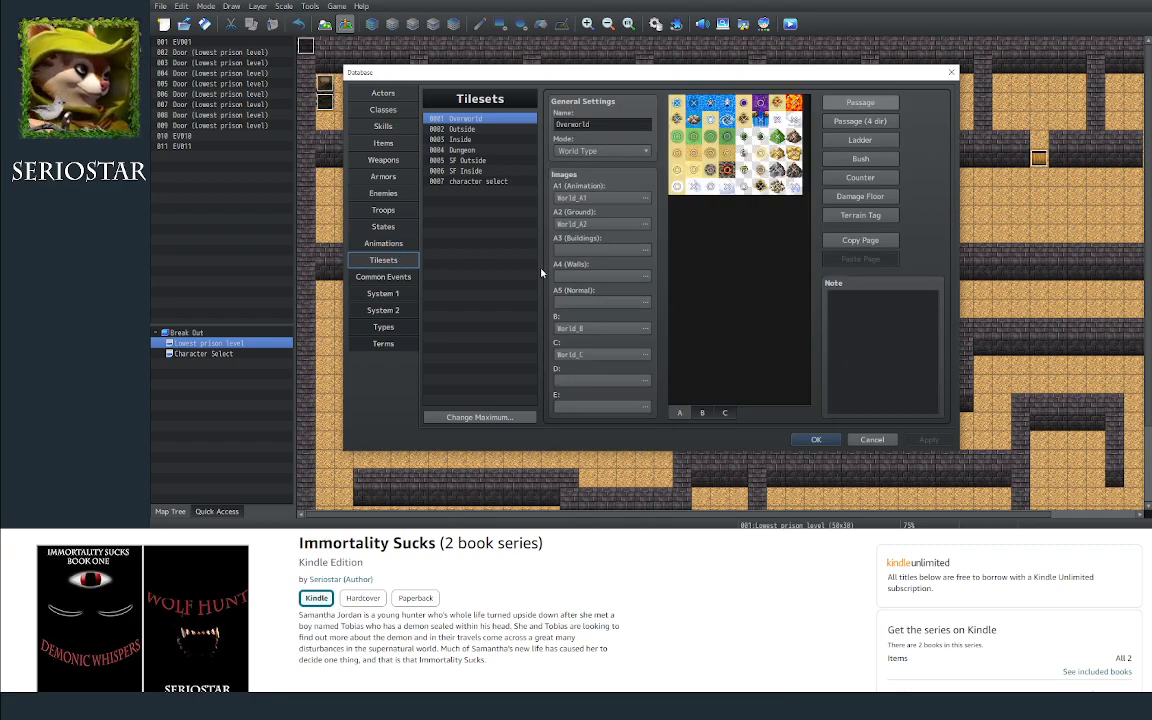
{"action": "left_click", "coordinate": [462, 150]}
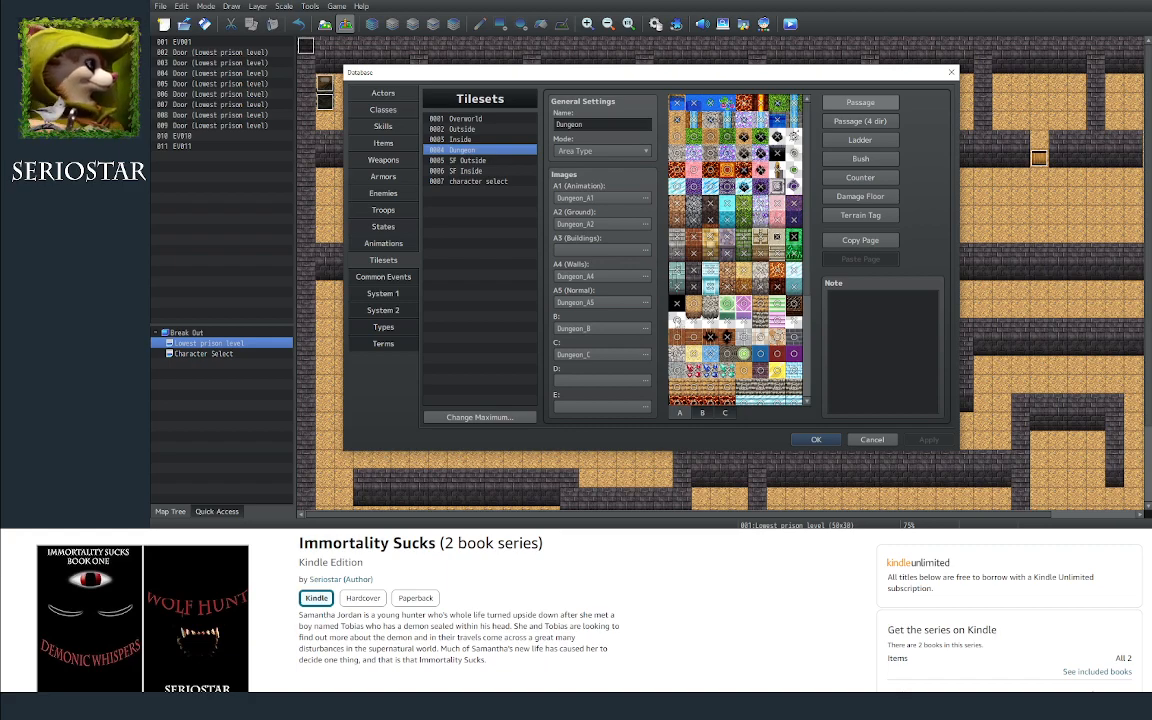
{"action": "left_click", "coordinate": [860, 121]}
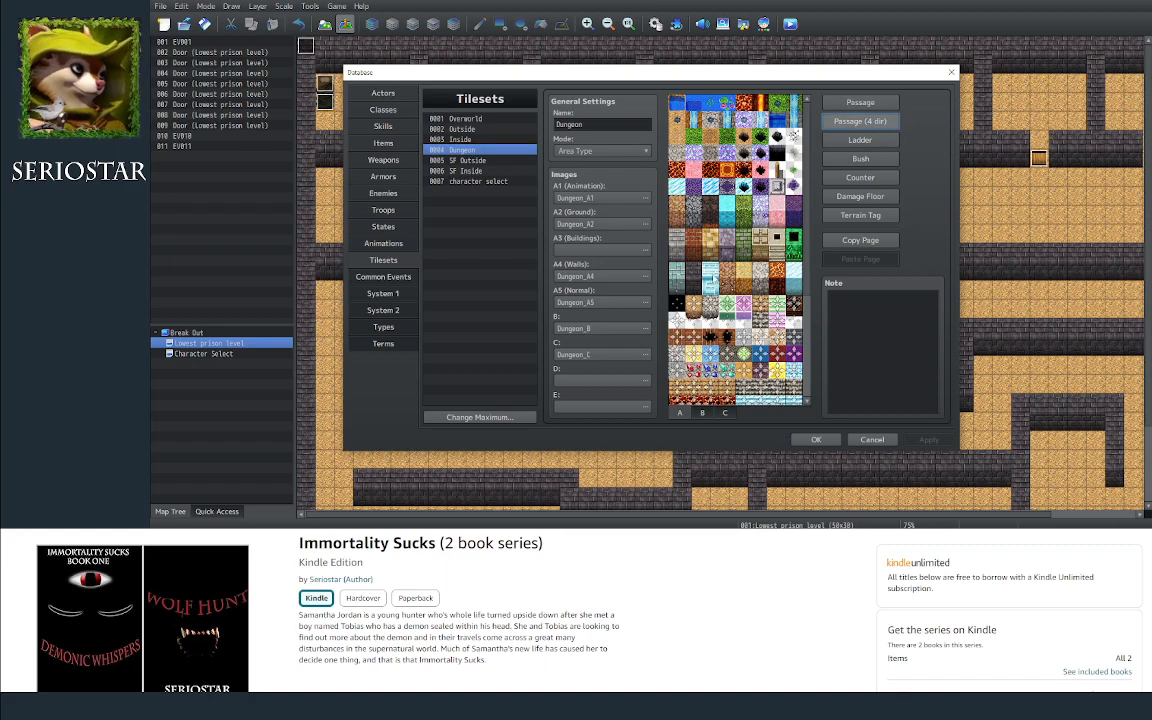
Step: Toggle a passage direction on the first tile of page A's white row in the Dungeon tileset and accept the database changes
{"action": "left_click", "coordinate": [681, 321]}
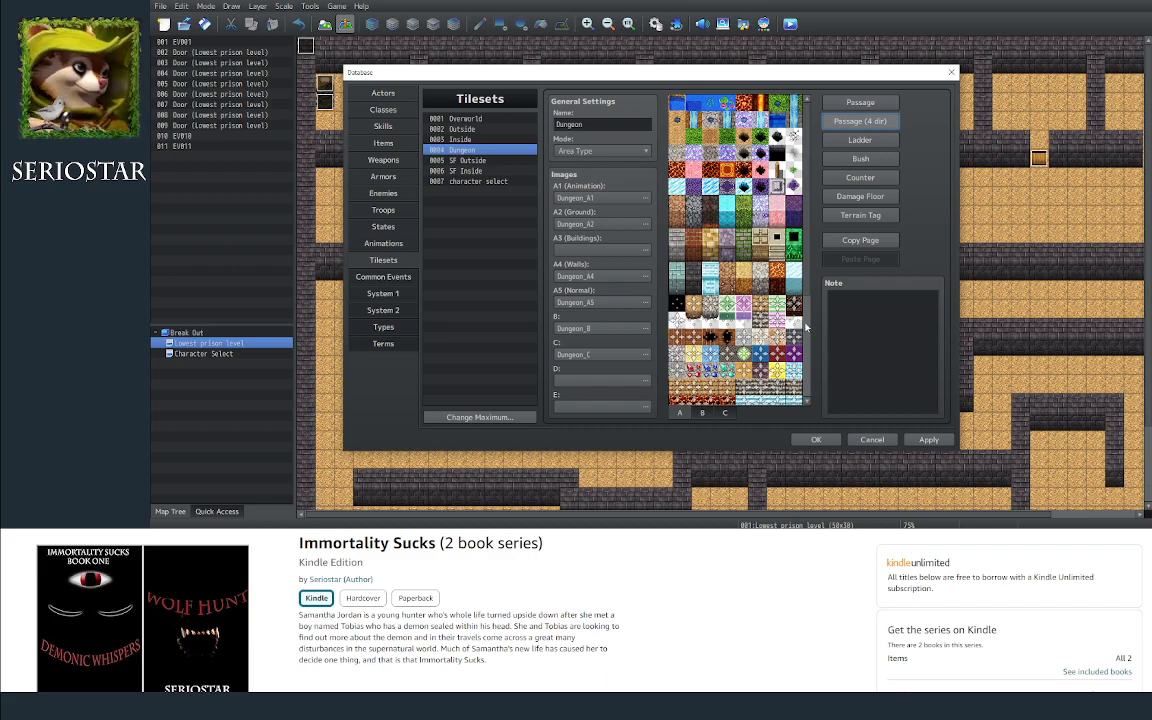
{"action": "left_click", "coordinate": [703, 413]}
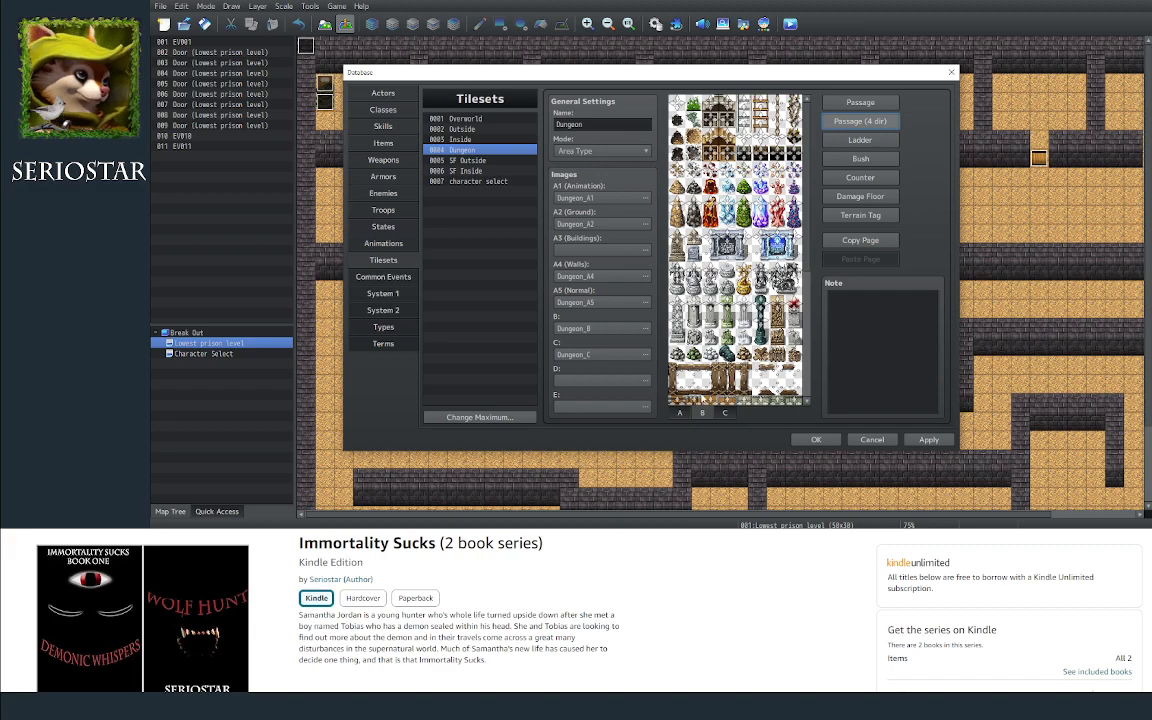
{"action": "left_click", "coordinate": [681, 413]}
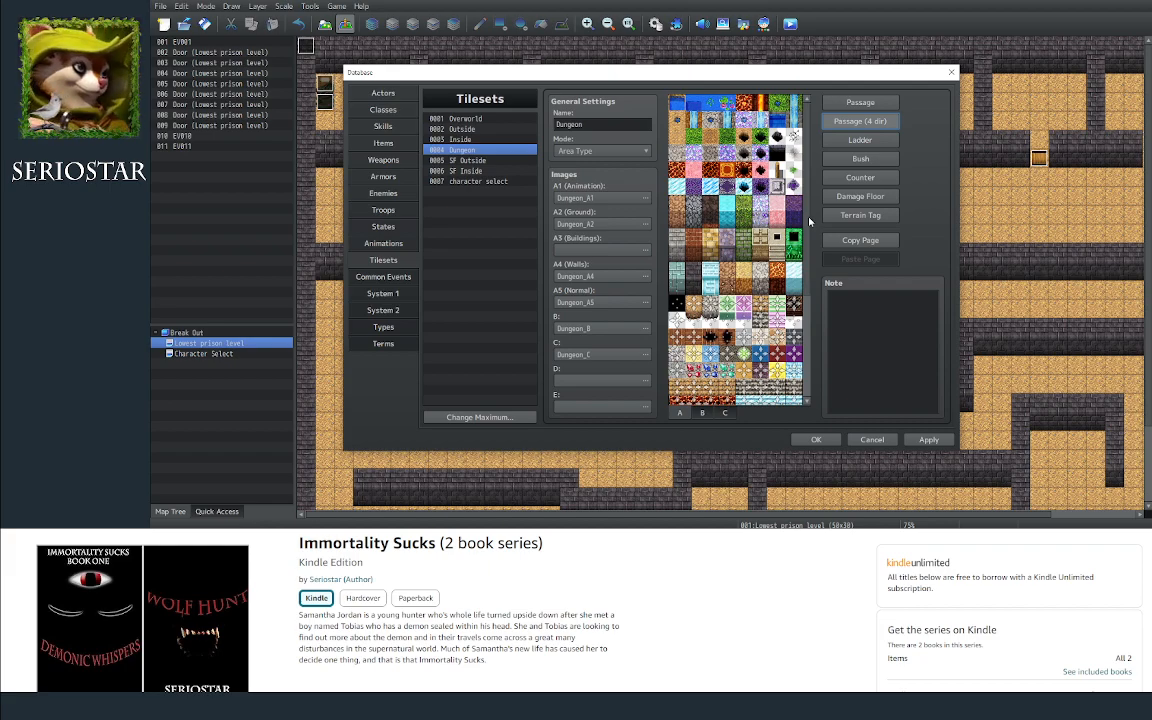
{"action": "left_click", "coordinate": [816, 442]}
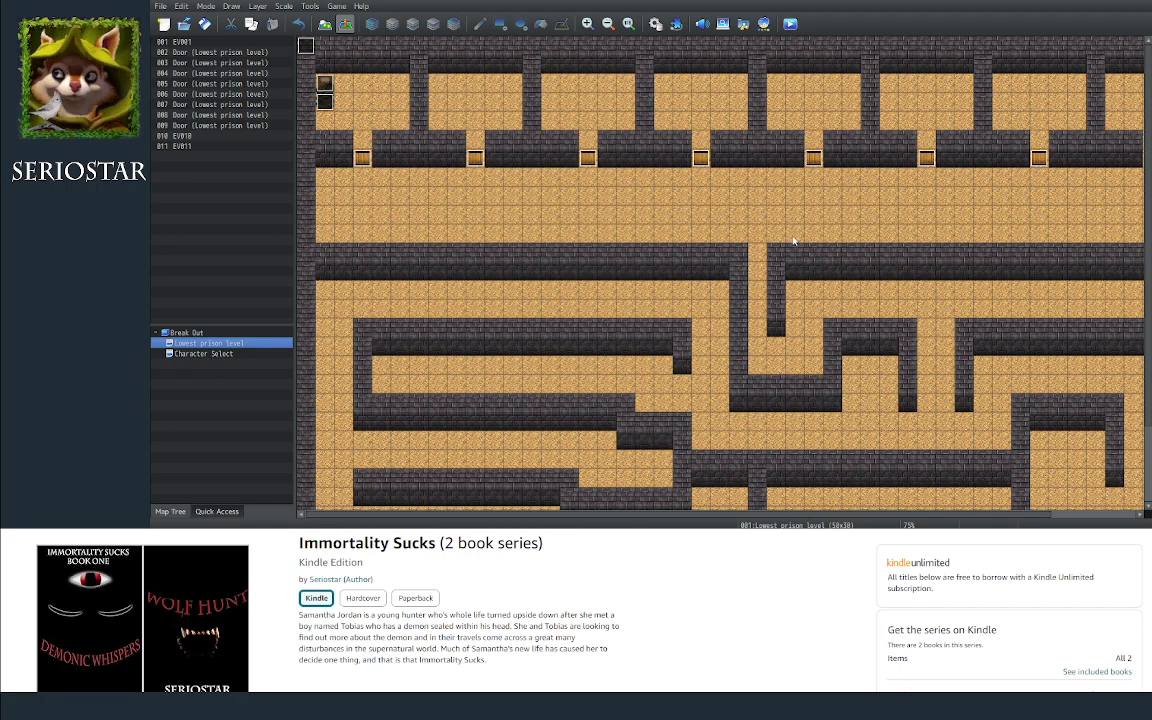
Step: Copy the Lowest prison level map and paste the duplicate directly under the Break Out project
{"action": "scroll", "coordinate": [720, 275], "scroll_direction": "down", "scroll_amount": 3}
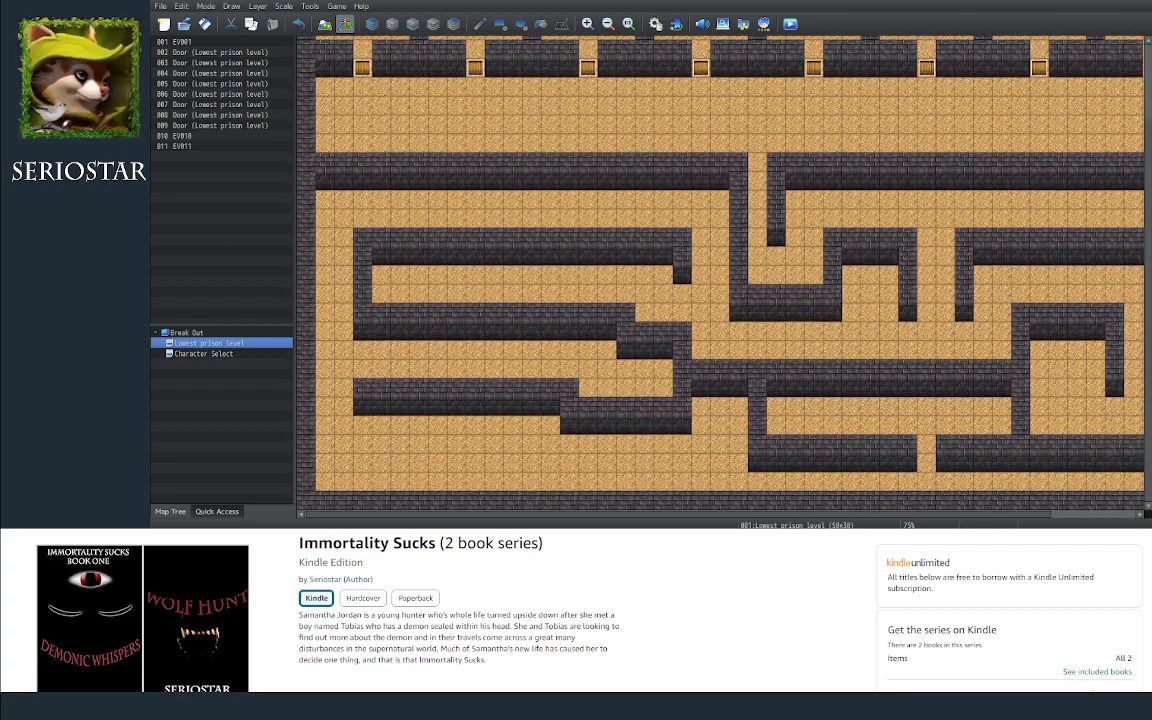
{"action": "left_click_drag", "start_coordinate": [1015, 515], "coordinate": [1135, 523]}
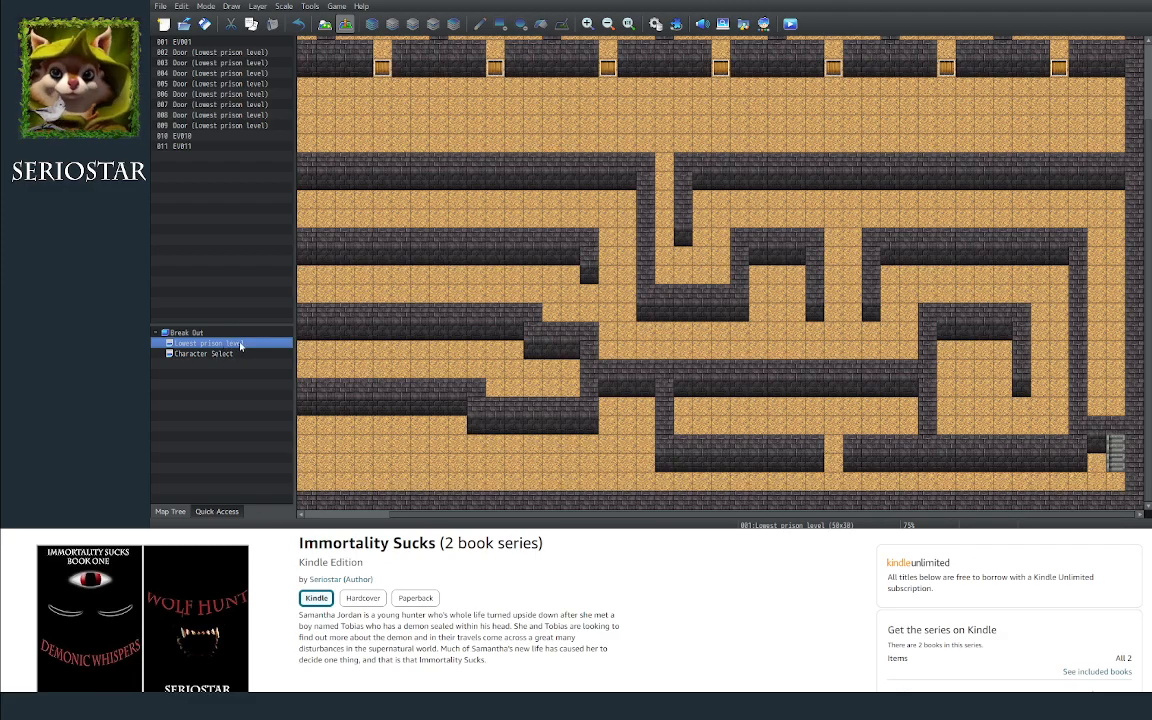
{"action": "left_click", "coordinate": [195, 334]}
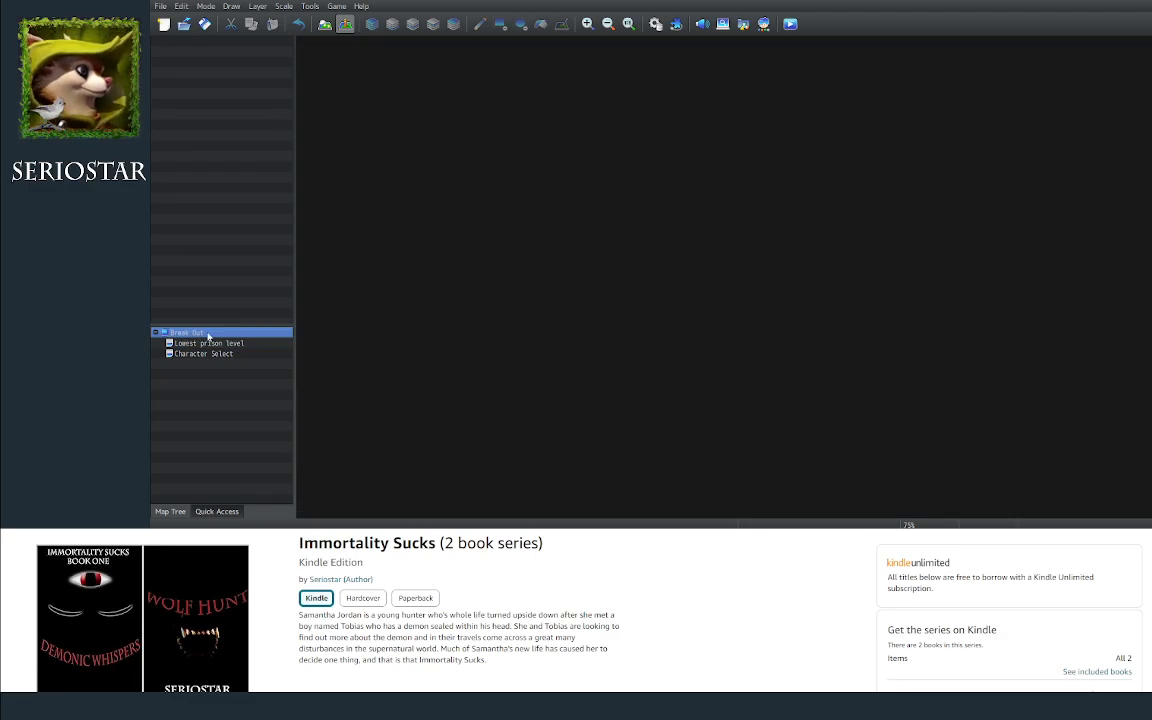
{"action": "right_click", "coordinate": [206, 334]}
{"action": "left_click", "coordinate": [201, 344]}
{"action": "right_click", "coordinate": [201, 345]}
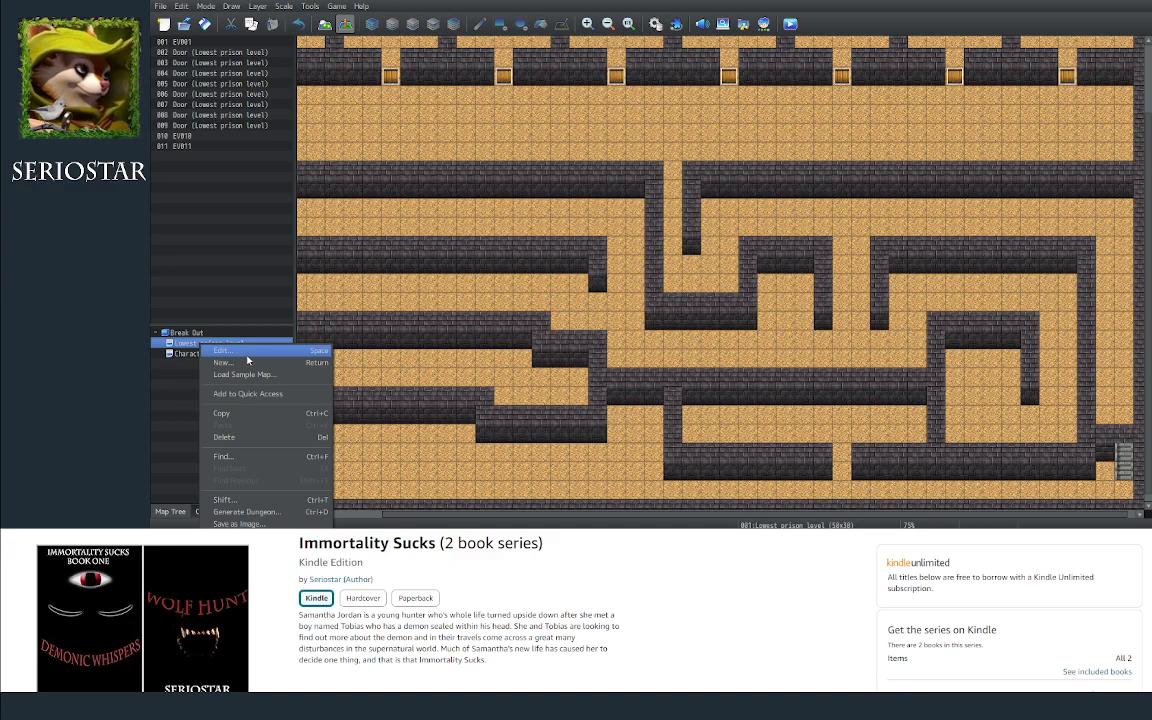
{"action": "left_click", "coordinate": [249, 413]}
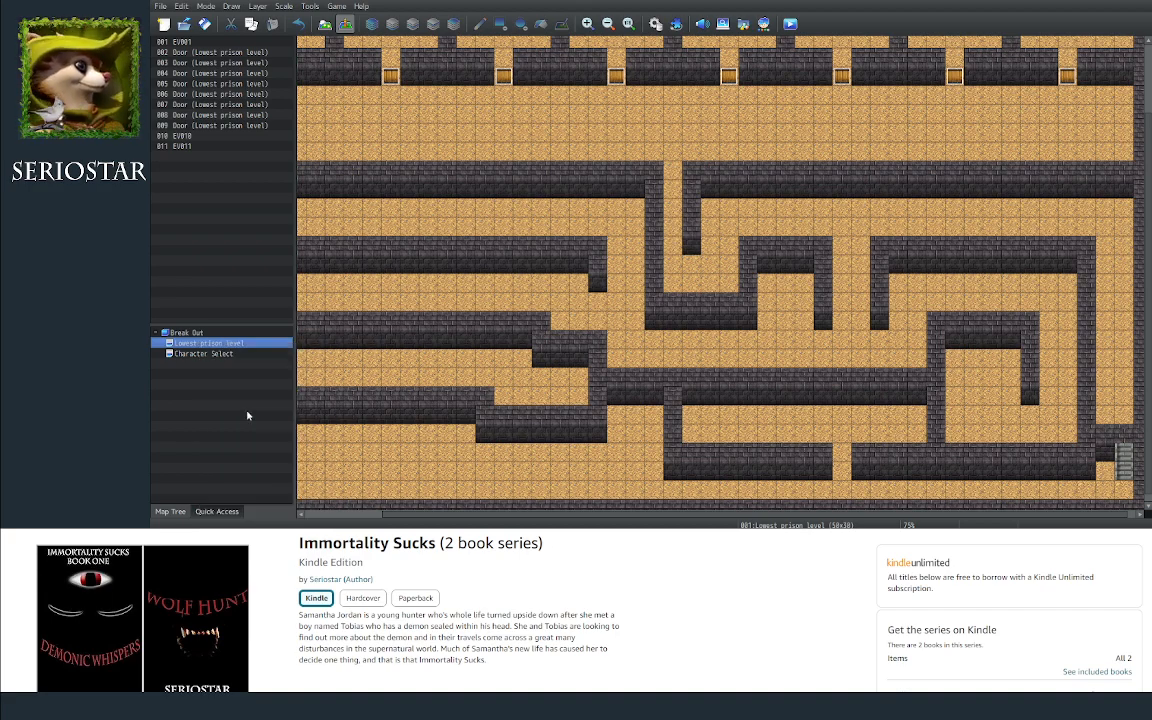
{"action": "left_click", "coordinate": [226, 334]}
{"action": "right_click", "coordinate": [226, 335]}
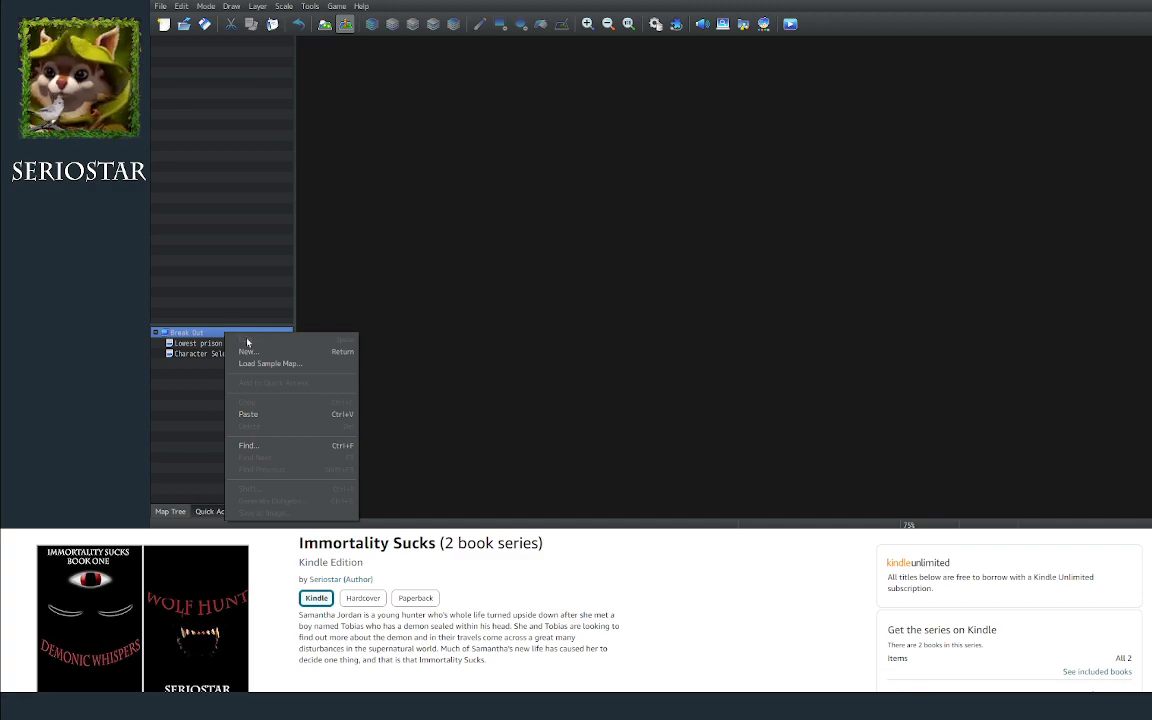
{"action": "left_click", "coordinate": [262, 415]}
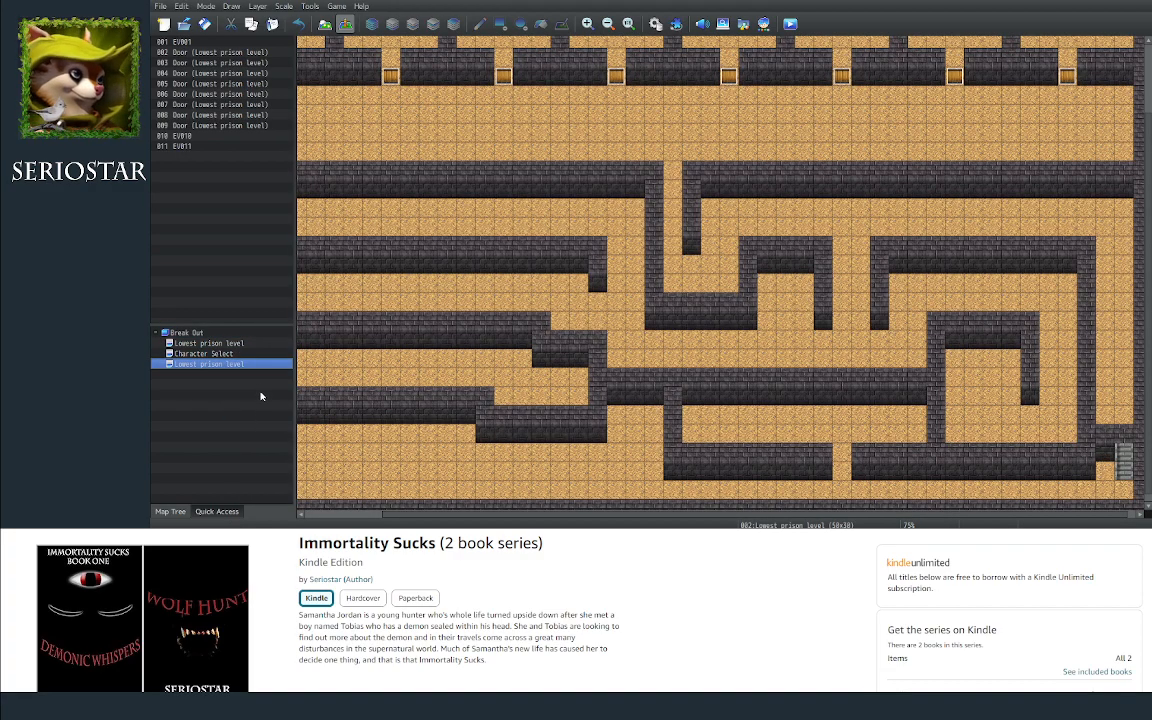
Step: Rename the duplicated Lowest prison level map to Prison level B4 and set its display name to B4
{"action": "right_click", "coordinate": [200, 370]}
{"action": "left_click", "coordinate": [200, 336]}
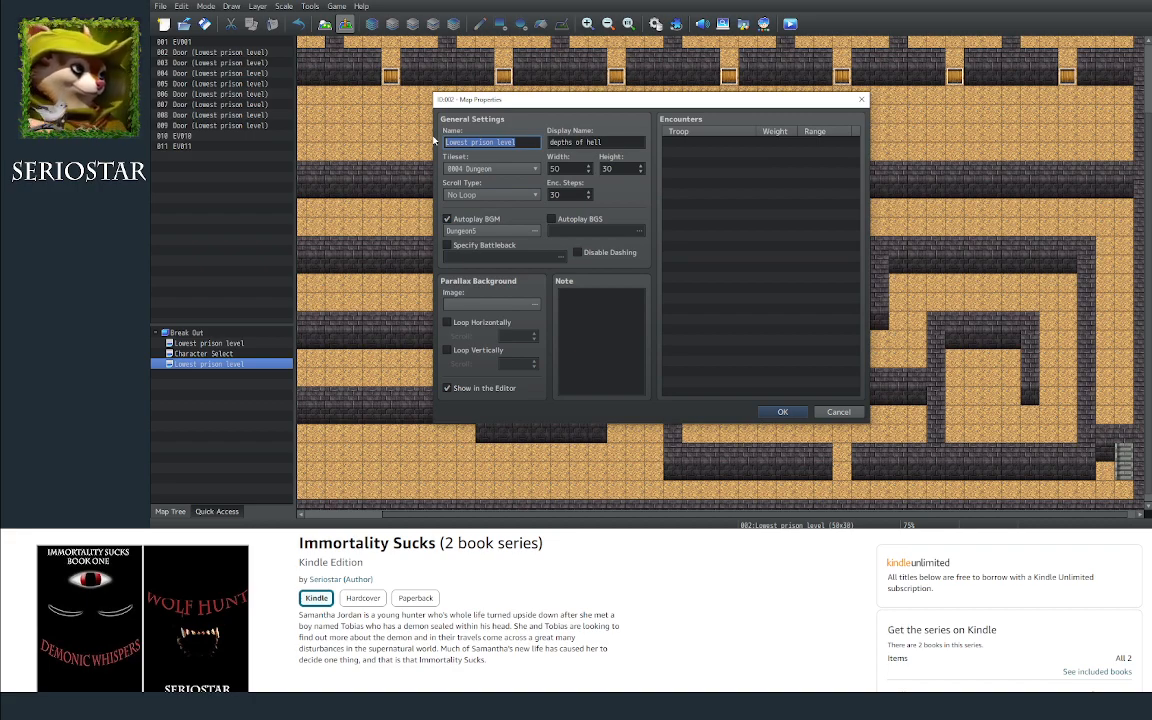
{"action": "left_click", "coordinate": [629, 143]}
{"action": "left_click_drag", "start_coordinate": [629, 145], "coordinate": [548, 143]}
{"action": "triple_click", "coordinate": [519, 142]}
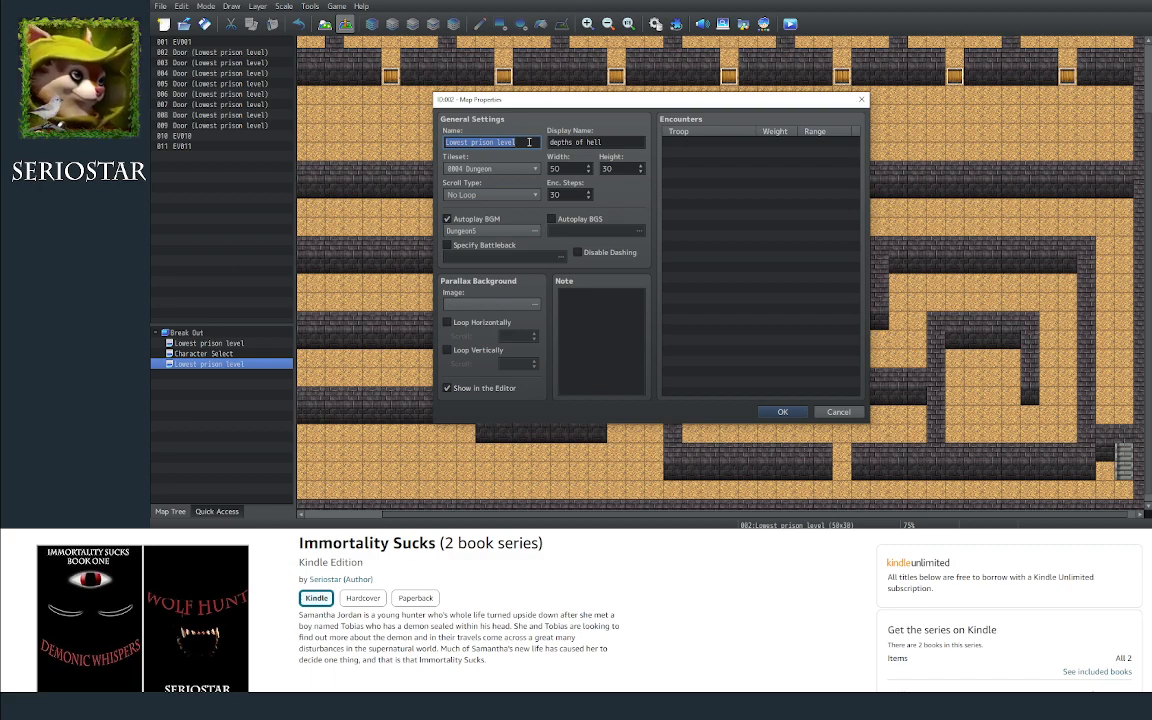
{"action": "type", "text": "Prison level B8"}
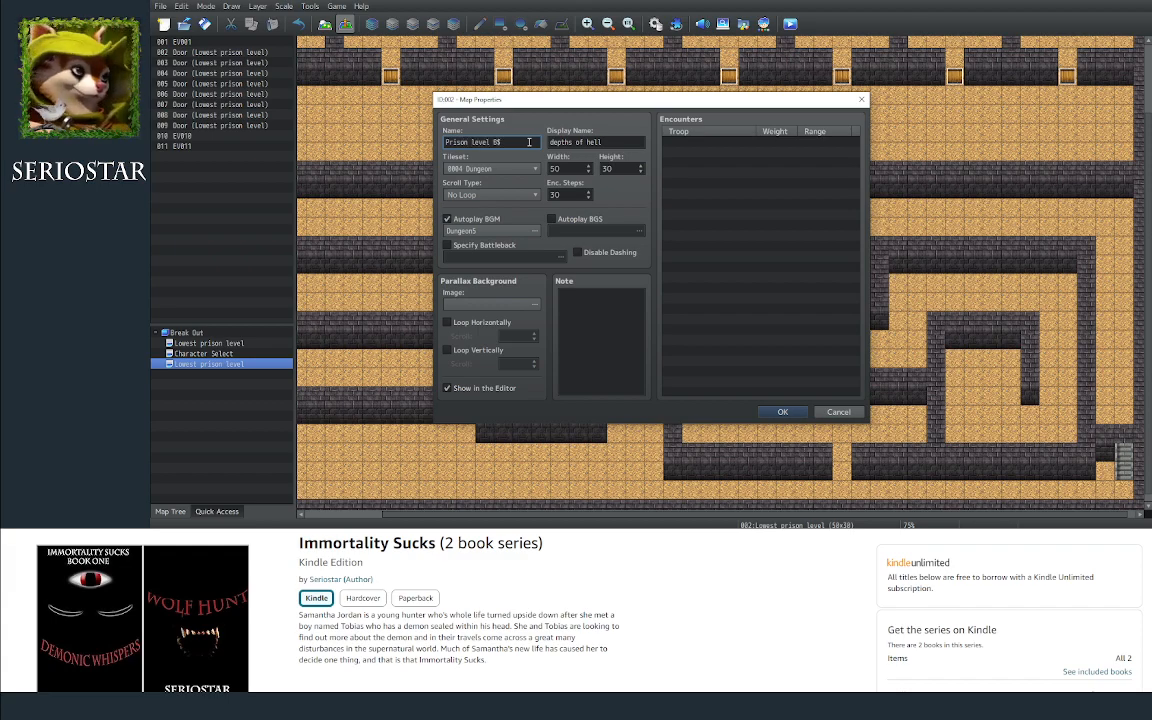
{"action": "key", "text": "BackSpace"}
{"action": "type", "text": "4"}
{"action": "key", "text": "Tab"}
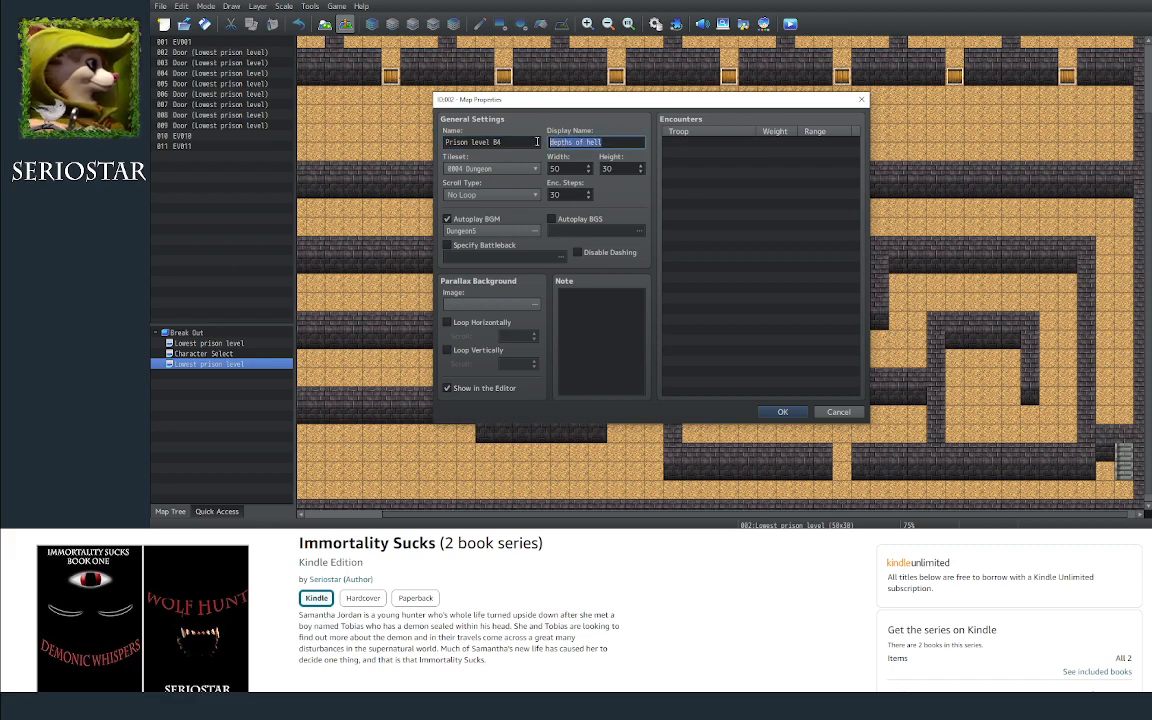
{"action": "type", "text": "B4"}
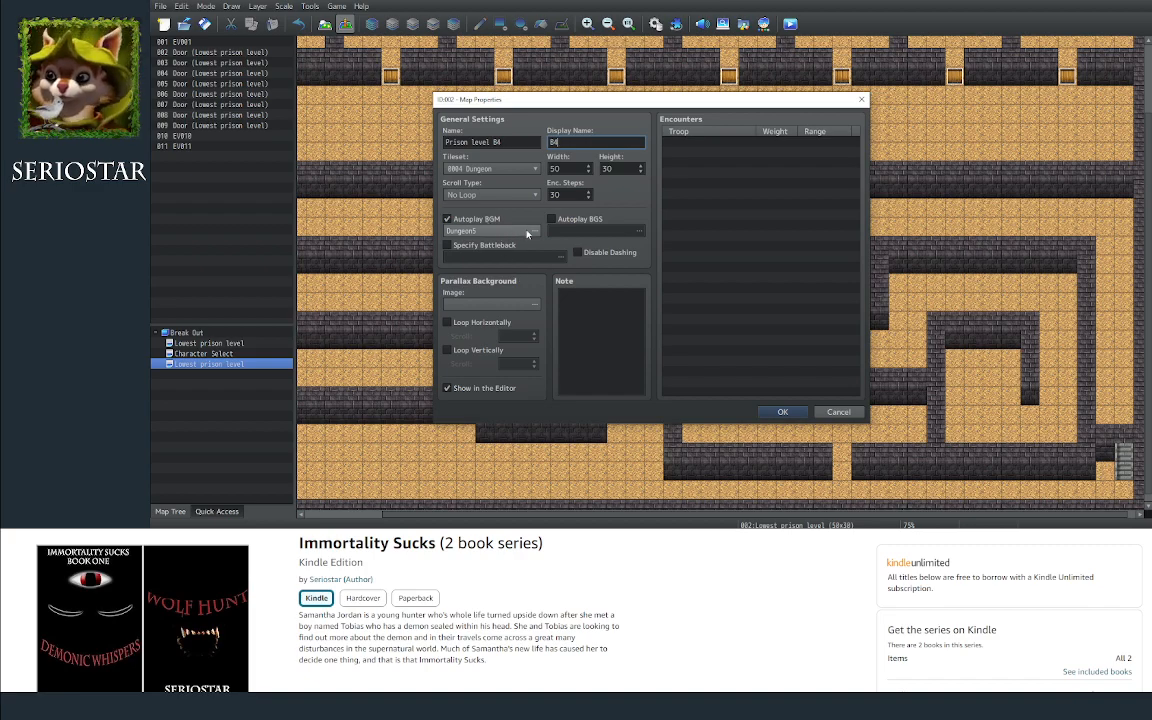
{"action": "left_click", "coordinate": [786, 412]}
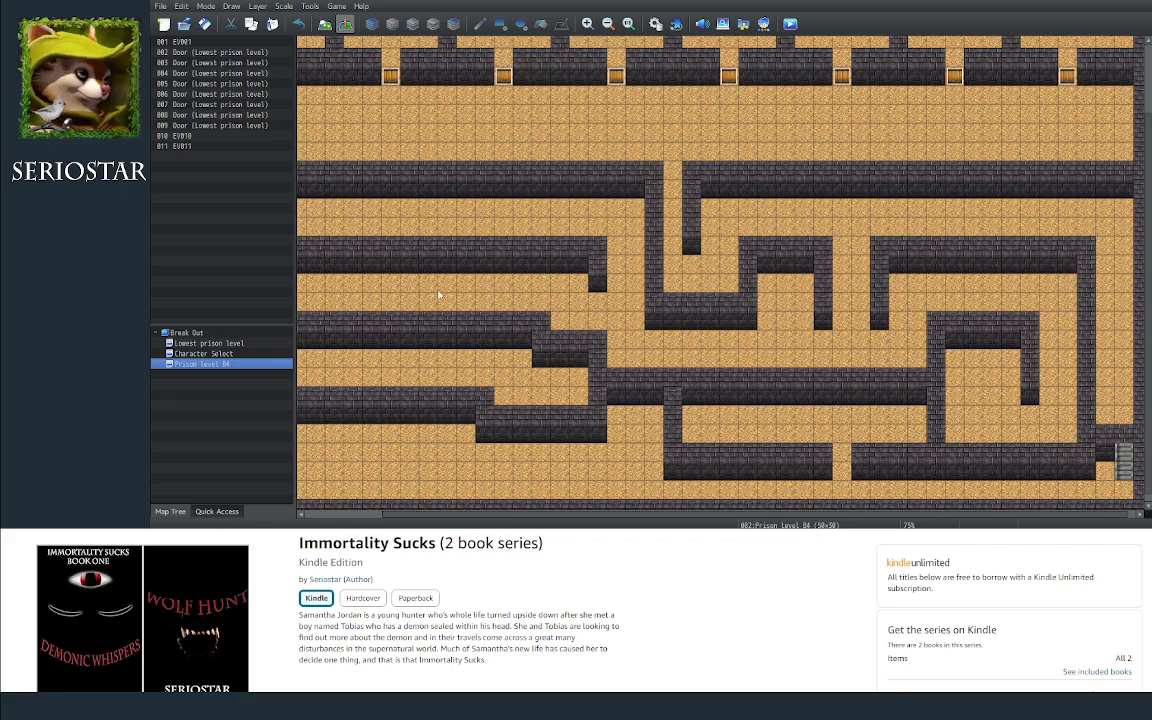
Step: Flood-fill layer 1 of Prison level B4 with the grey-brown rocky ground tile, including the two separate wall tiles beside the stairs
{"action": "left_click_drag", "start_coordinate": [697, 515], "coordinate": [582, 515]}
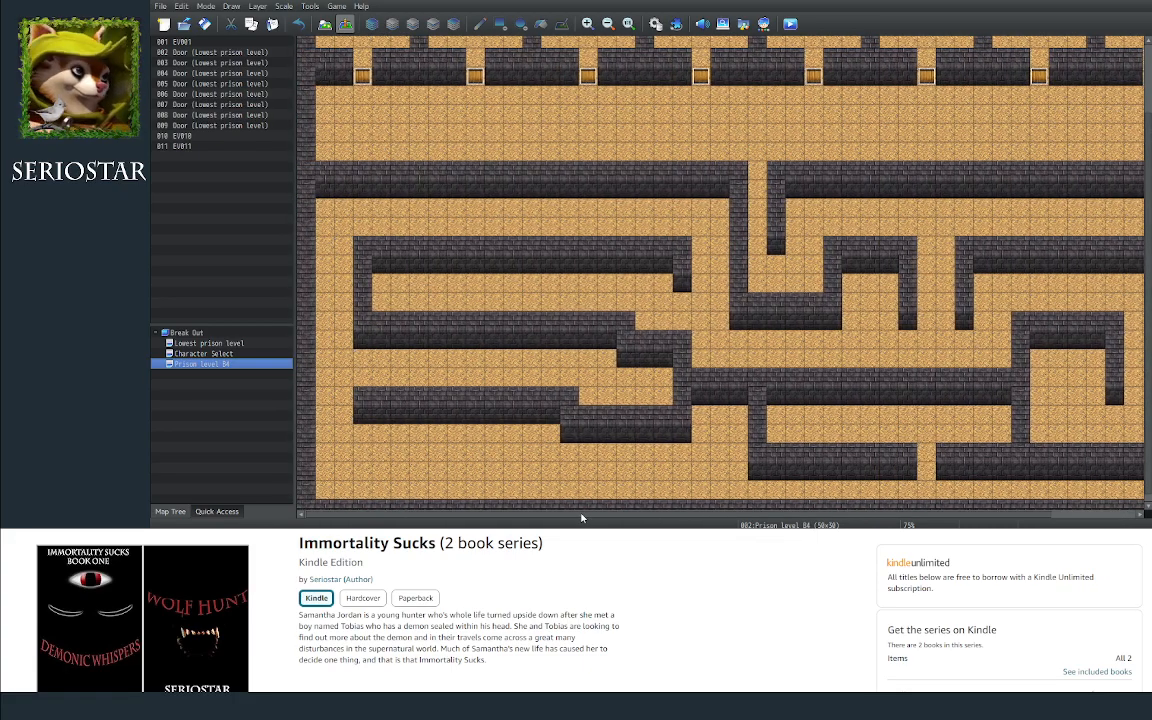
{"action": "left_click_drag", "start_coordinate": [1148, 262], "coordinate": [1148, 184]}
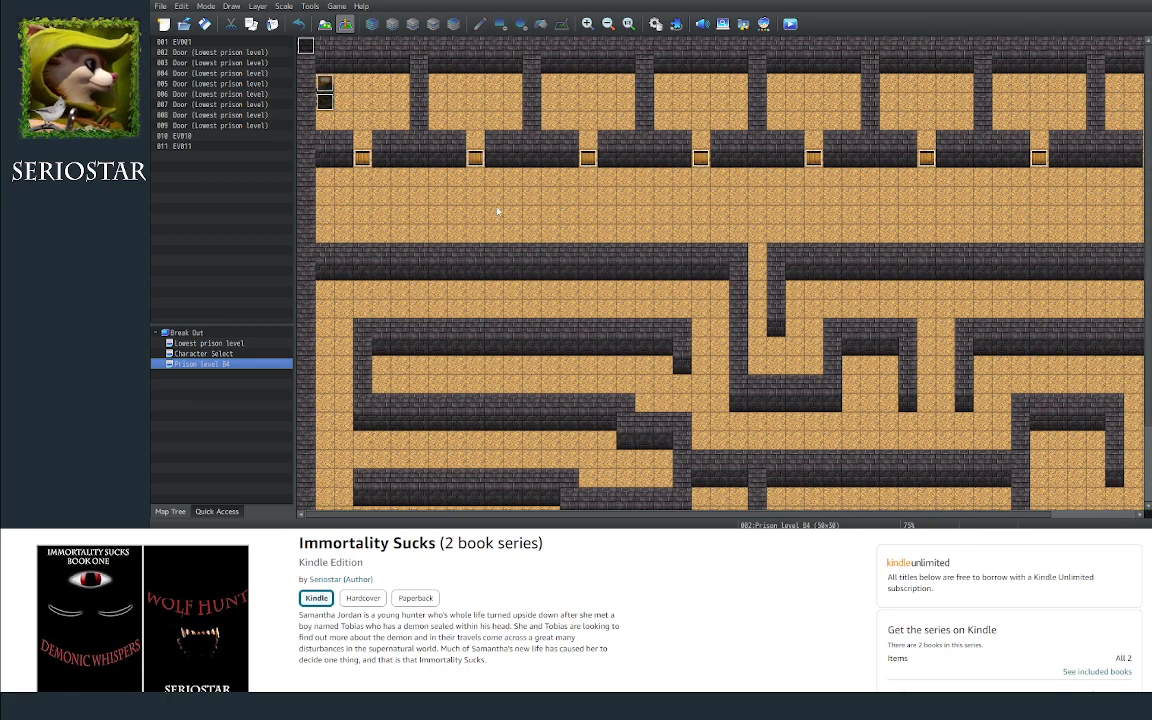
{"action": "left_click", "coordinate": [371, 23]}
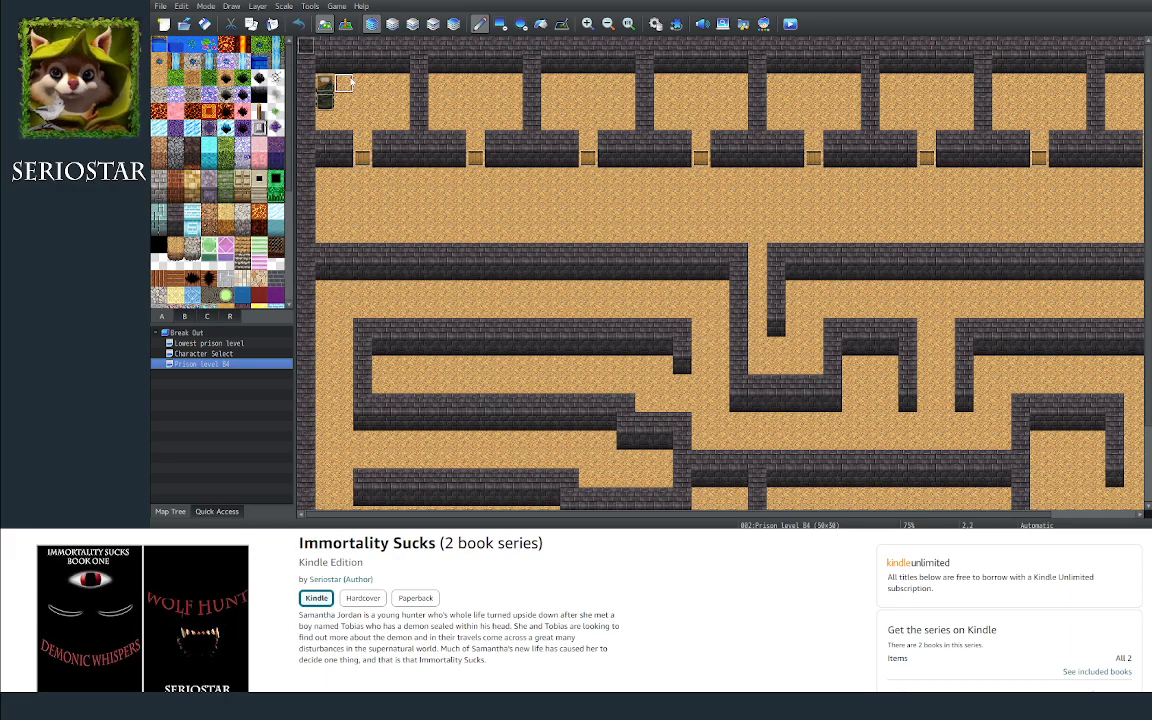
{"action": "left_click", "coordinate": [392, 23]}
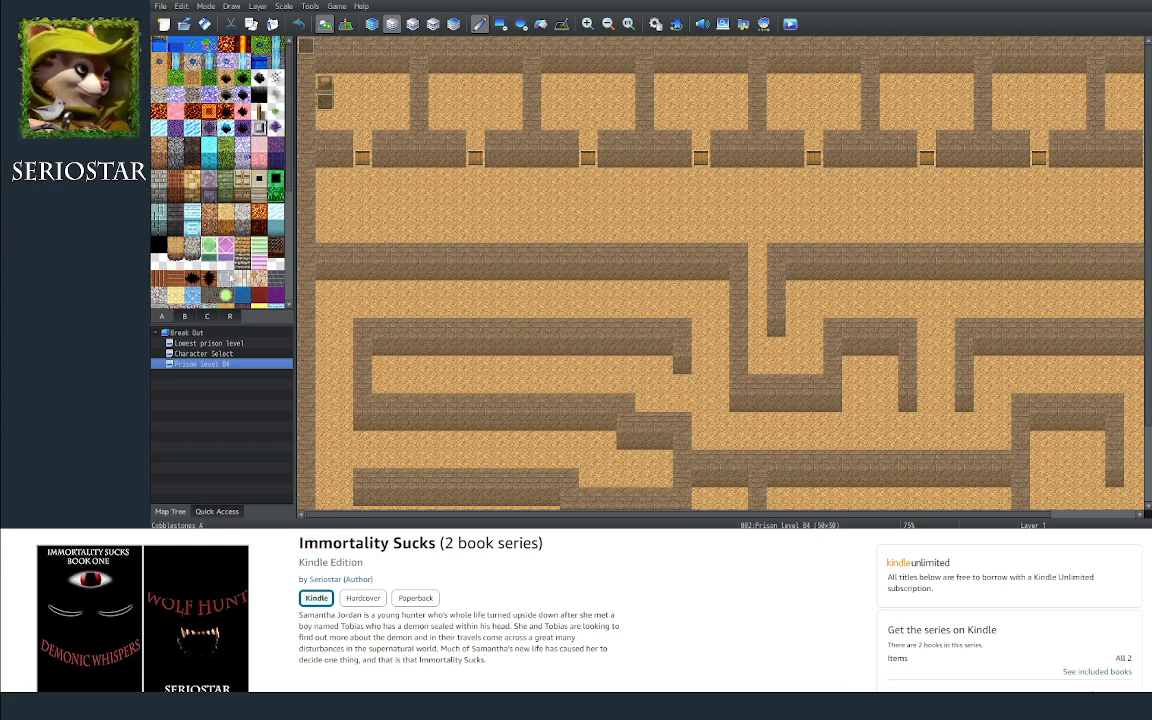
{"action": "left_click", "coordinate": [193, 97]}
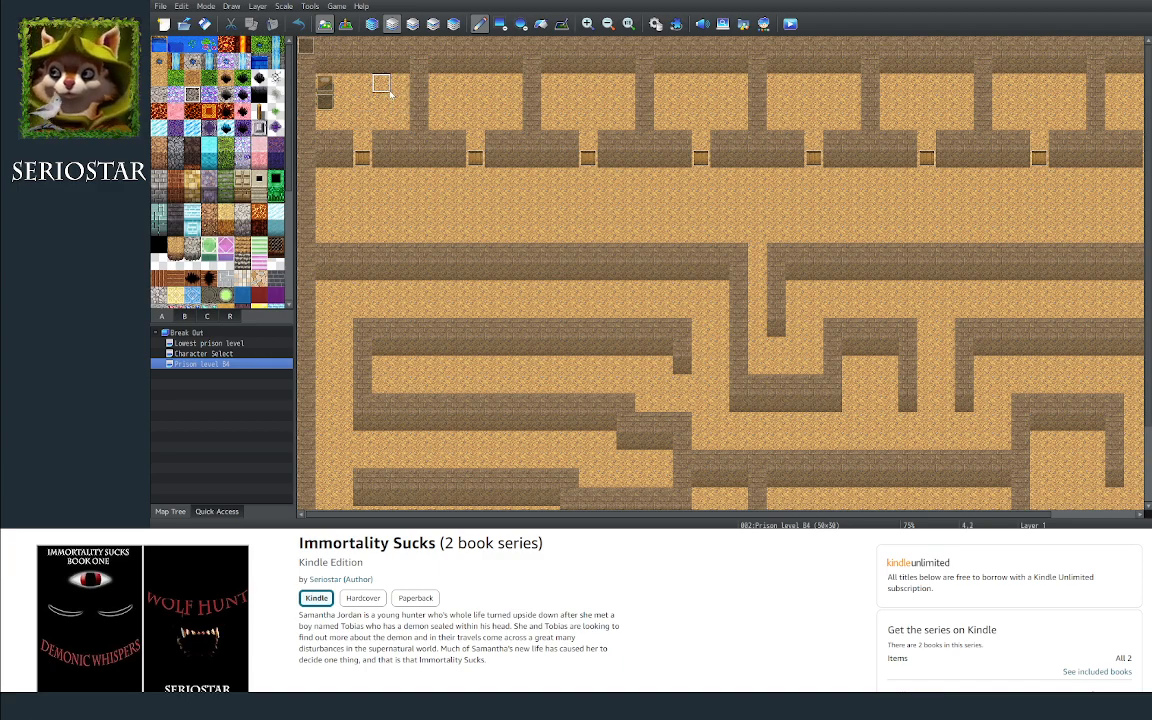
{"action": "left_click", "coordinate": [500, 23]}
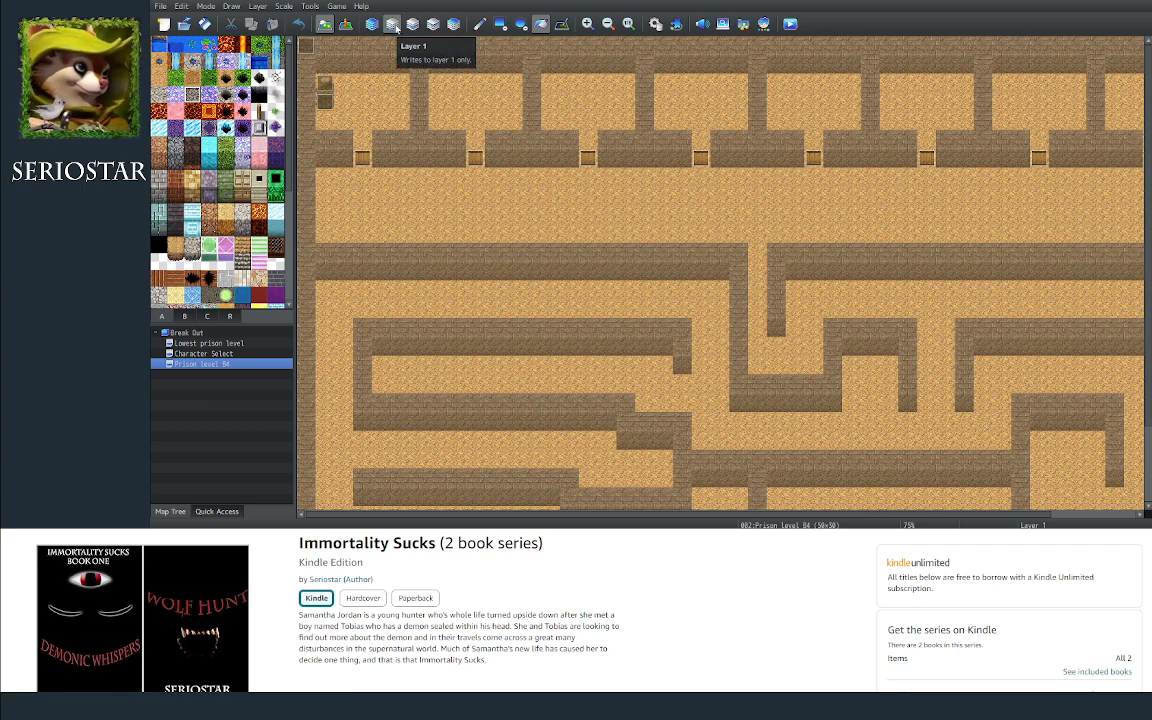
{"action": "left_click", "coordinate": [396, 26]}
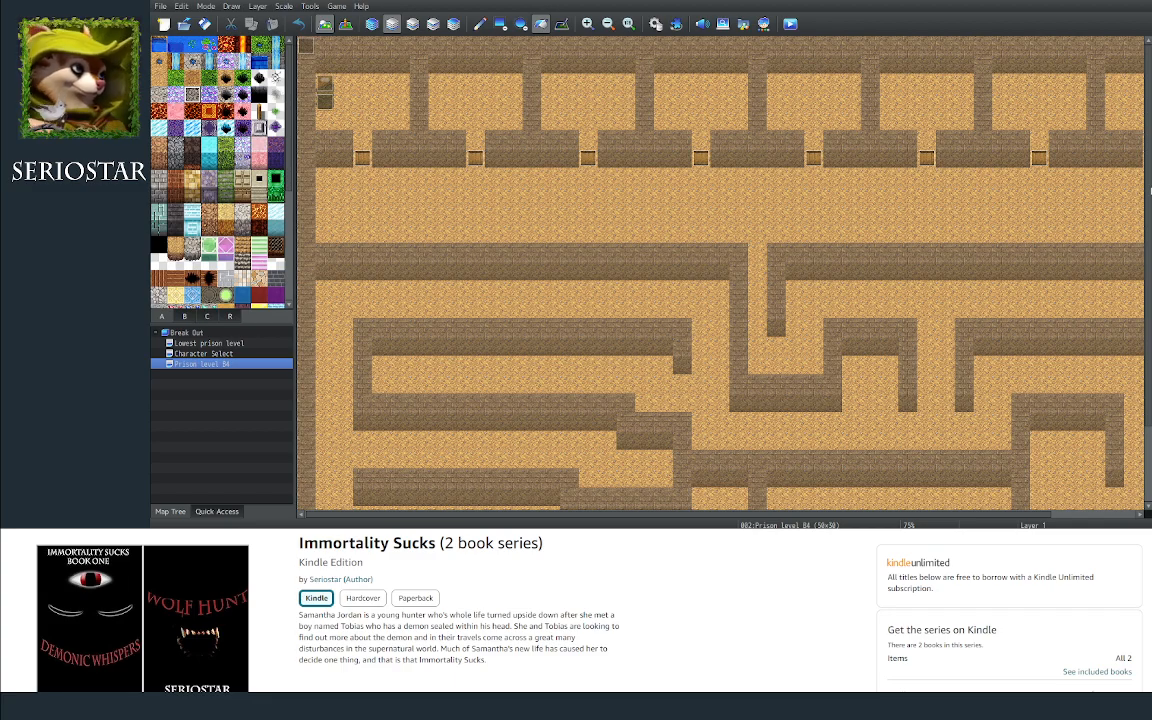
{"action": "scroll", "coordinate": [1069, 373], "scroll_direction": "down", "scroll_amount": 3}
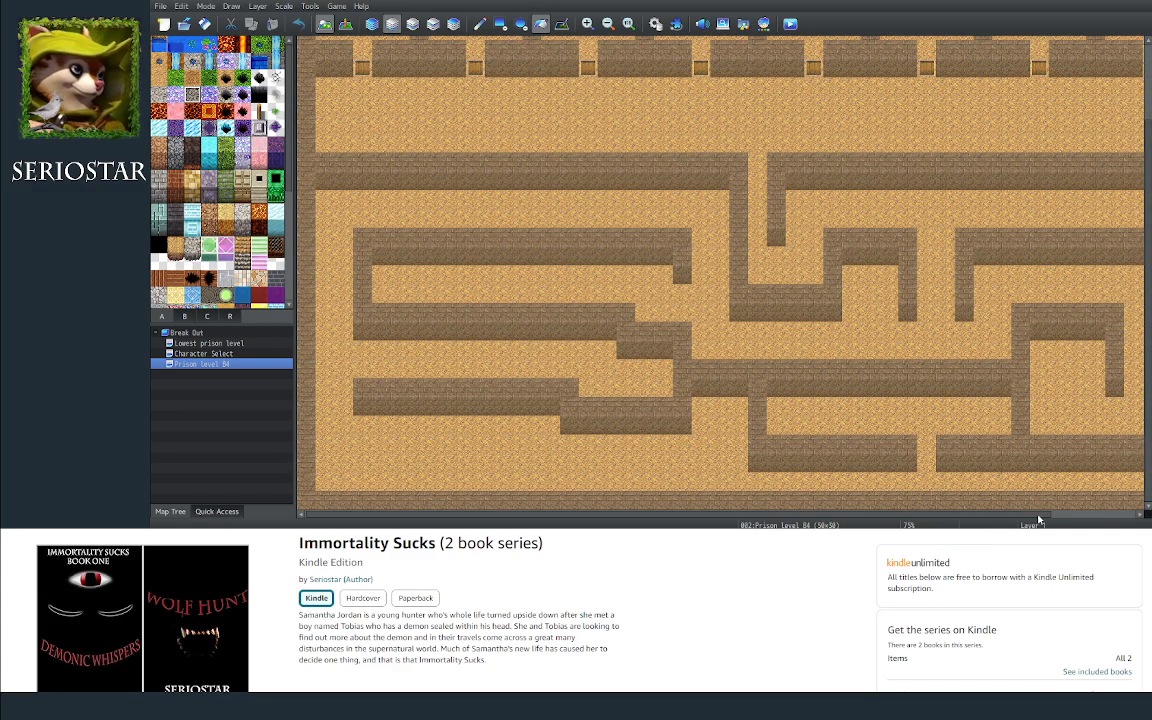
{"action": "left_click_drag", "start_coordinate": [1038, 515], "coordinate": [1126, 517]}
{"action": "left_click", "coordinate": [911, 243]}
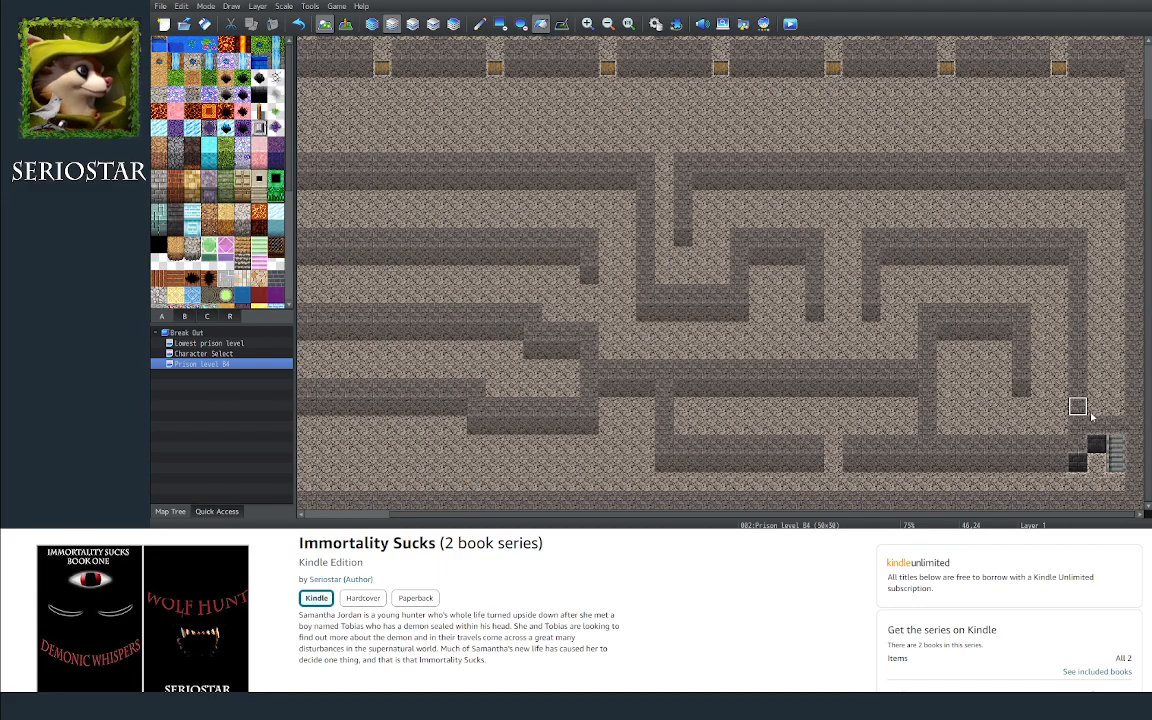
{"action": "left_click", "coordinate": [1097, 445]}
{"action": "left_click", "coordinate": [1077, 462]}
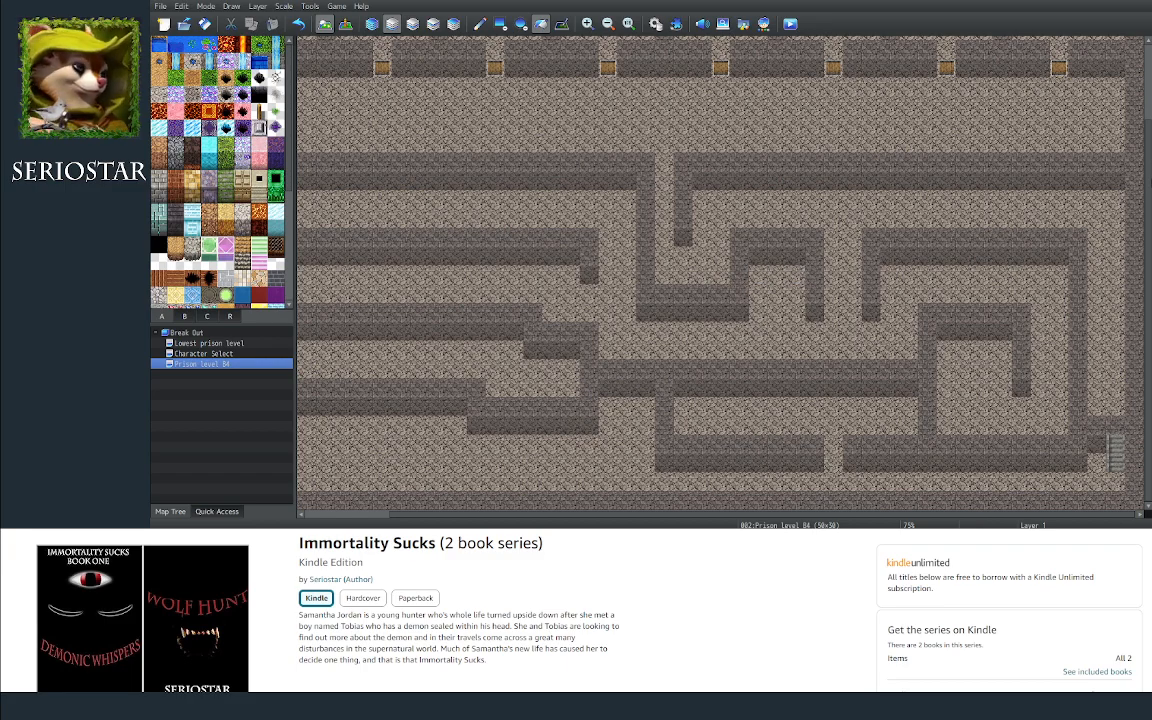
Step: Delete all the cell door events in Prison level B4 except the westernmost one
{"action": "scroll", "coordinate": [750, 110], "scroll_direction": "up", "scroll_amount": 3}
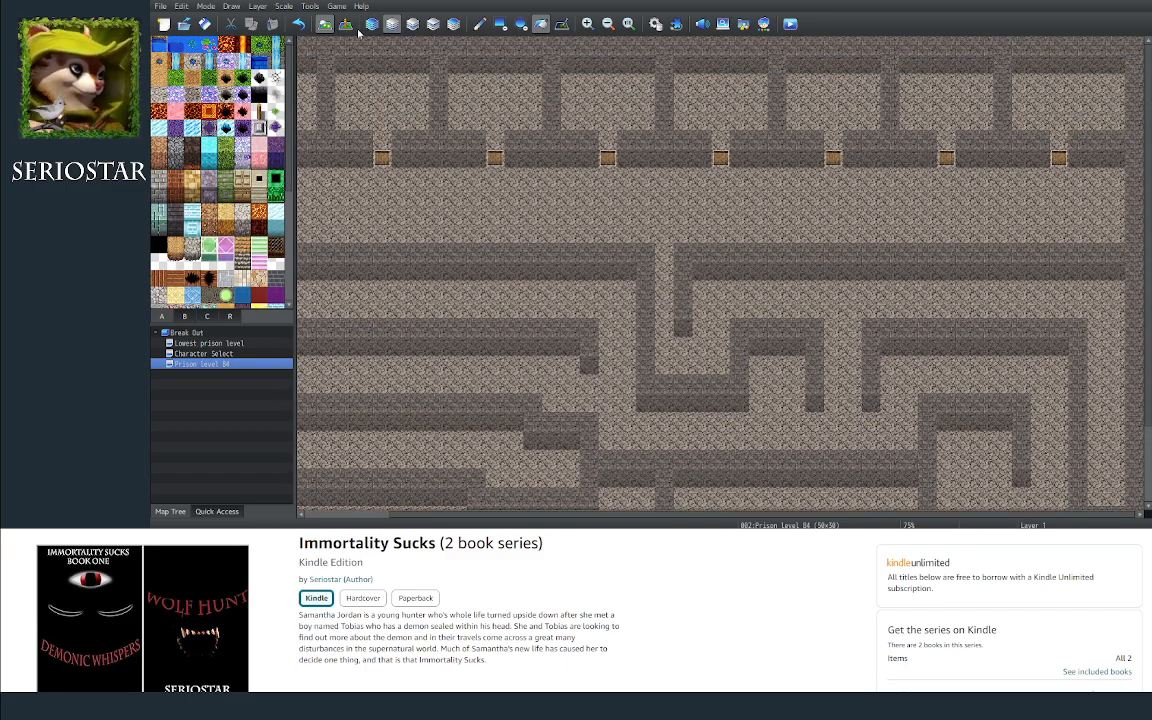
{"action": "left_click", "coordinate": [345, 23]}
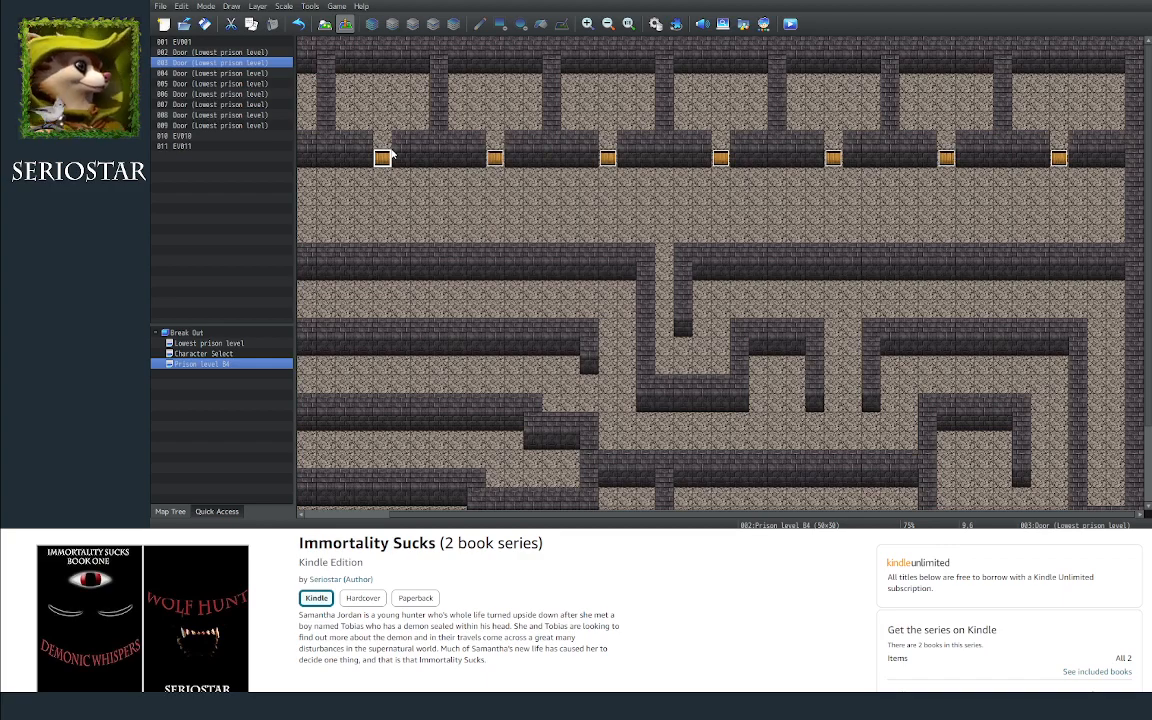
{"action": "key", "text": "Delete"}
{"action": "left_click", "coordinate": [494, 158]}
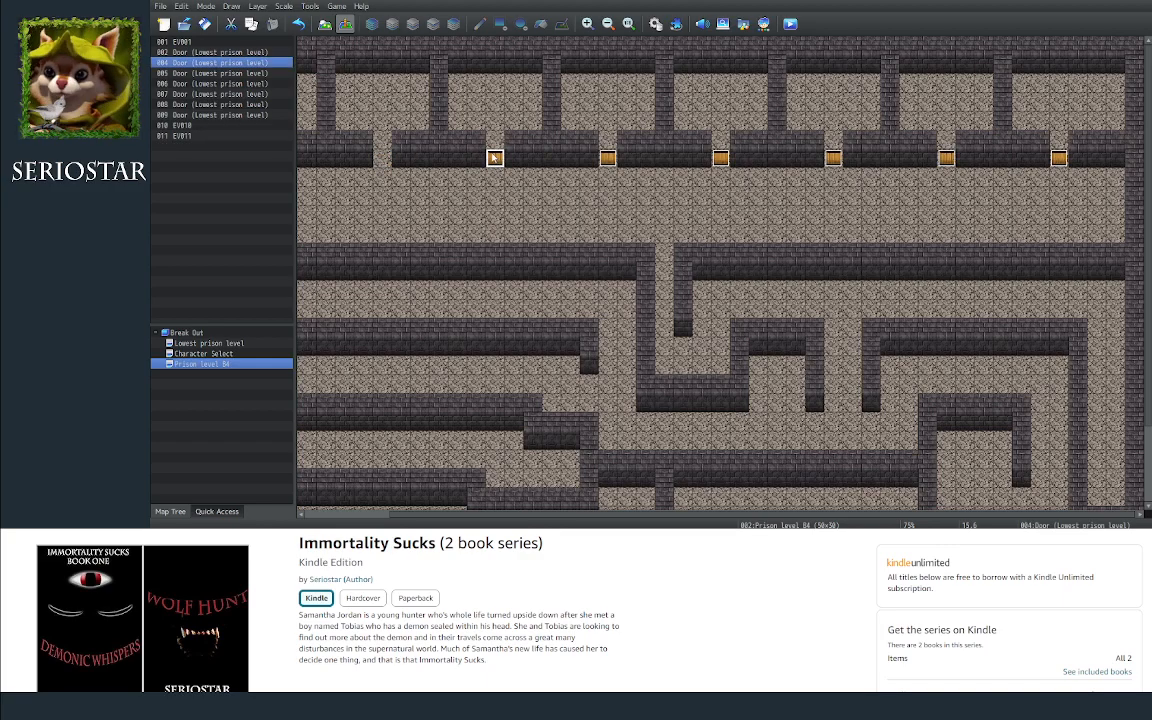
{"action": "key", "text": "Delete"}
{"action": "scroll", "coordinate": [560, 490], "scroll_direction": "left", "scroll_amount": 2}
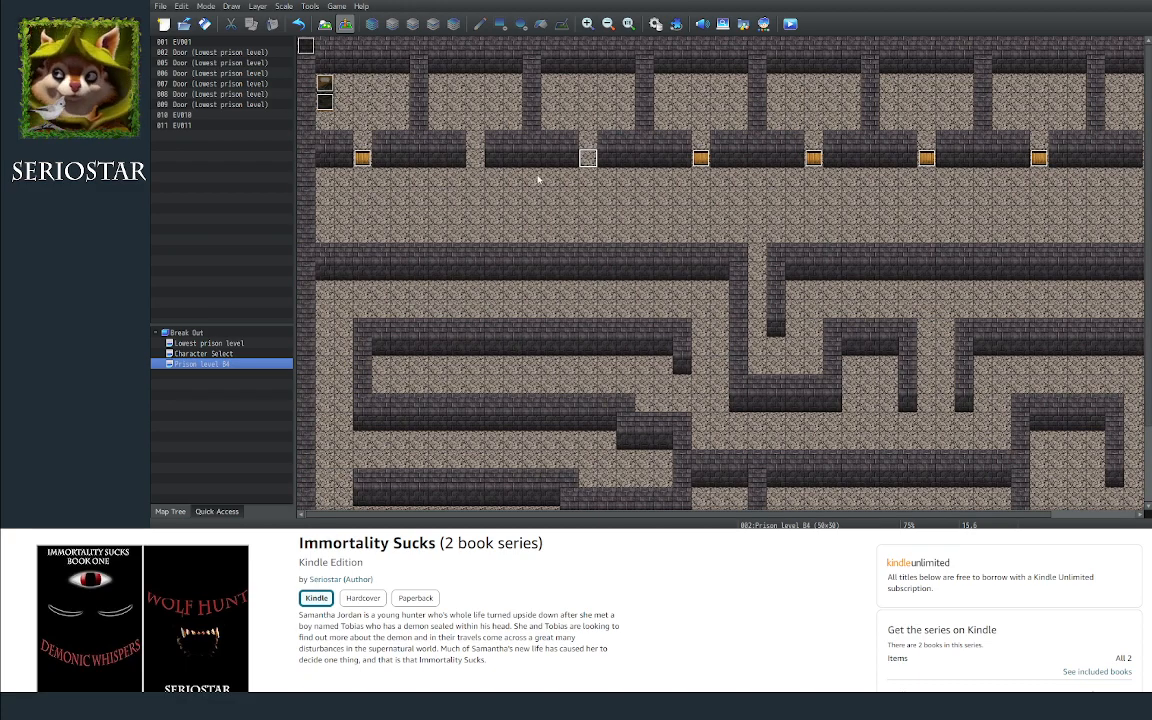
{"action": "left_click", "coordinate": [701, 160]}
{"action": "key", "text": "Delete"}
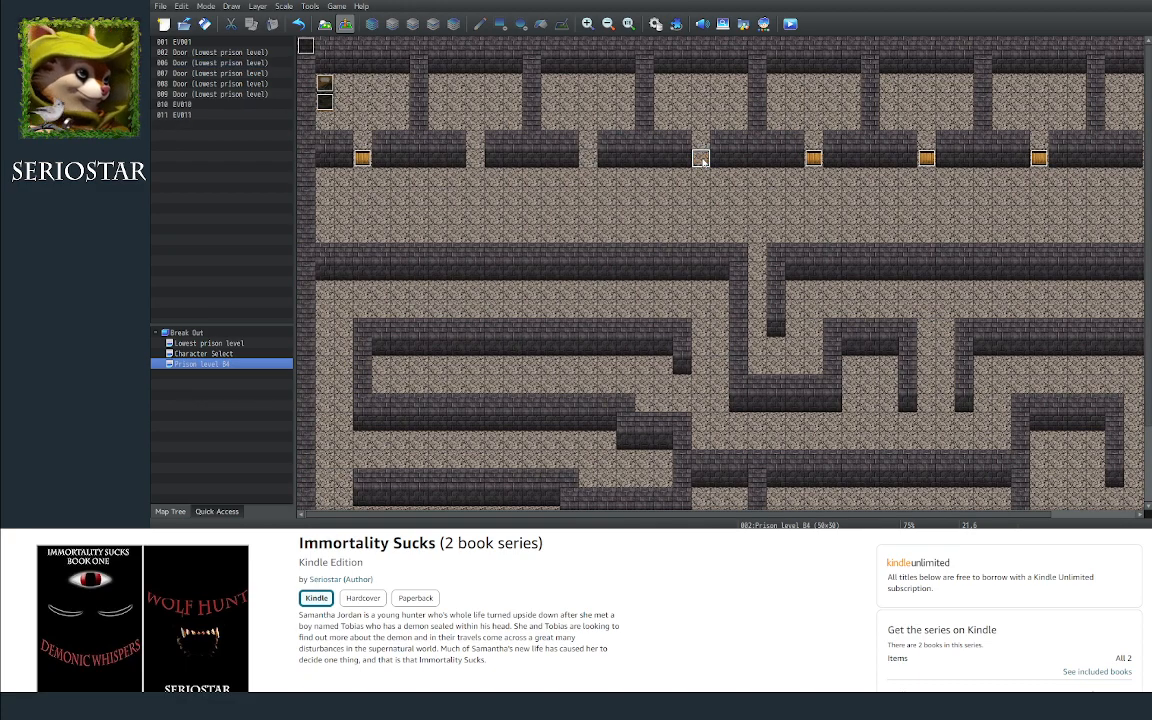
{"action": "left_click", "coordinate": [814, 158]}
{"action": "key", "text": "Delete"}
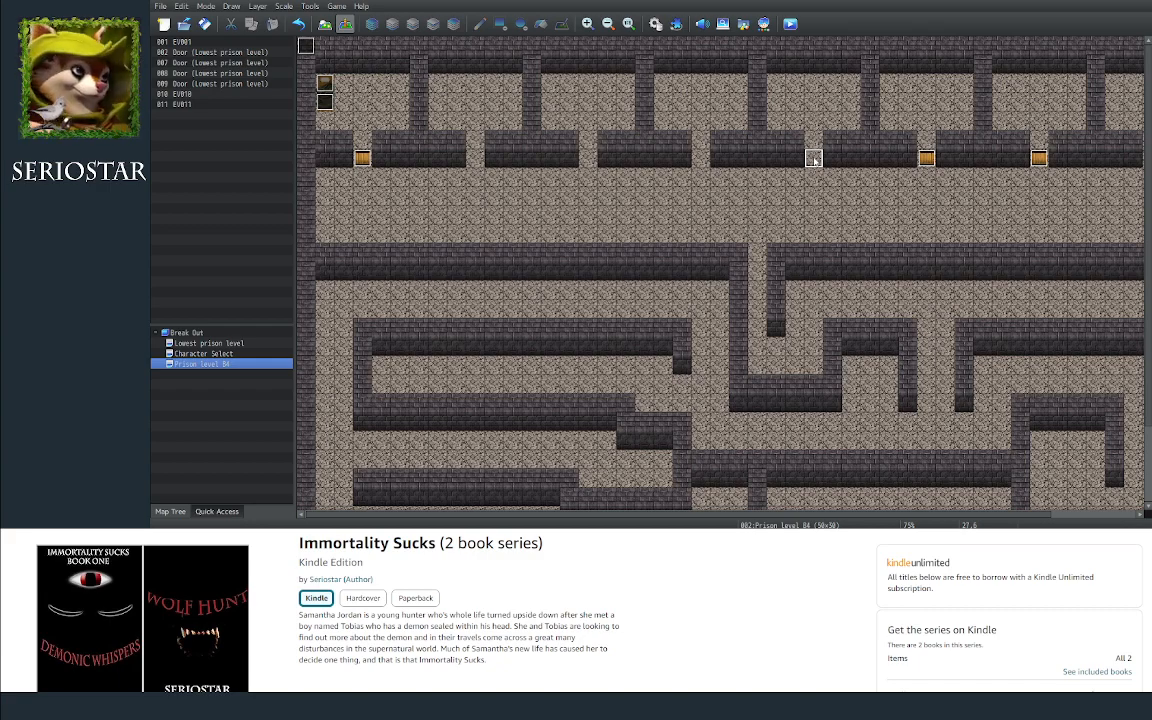
{"action": "left_click", "coordinate": [926, 157]}
{"action": "key", "text": "Delete"}
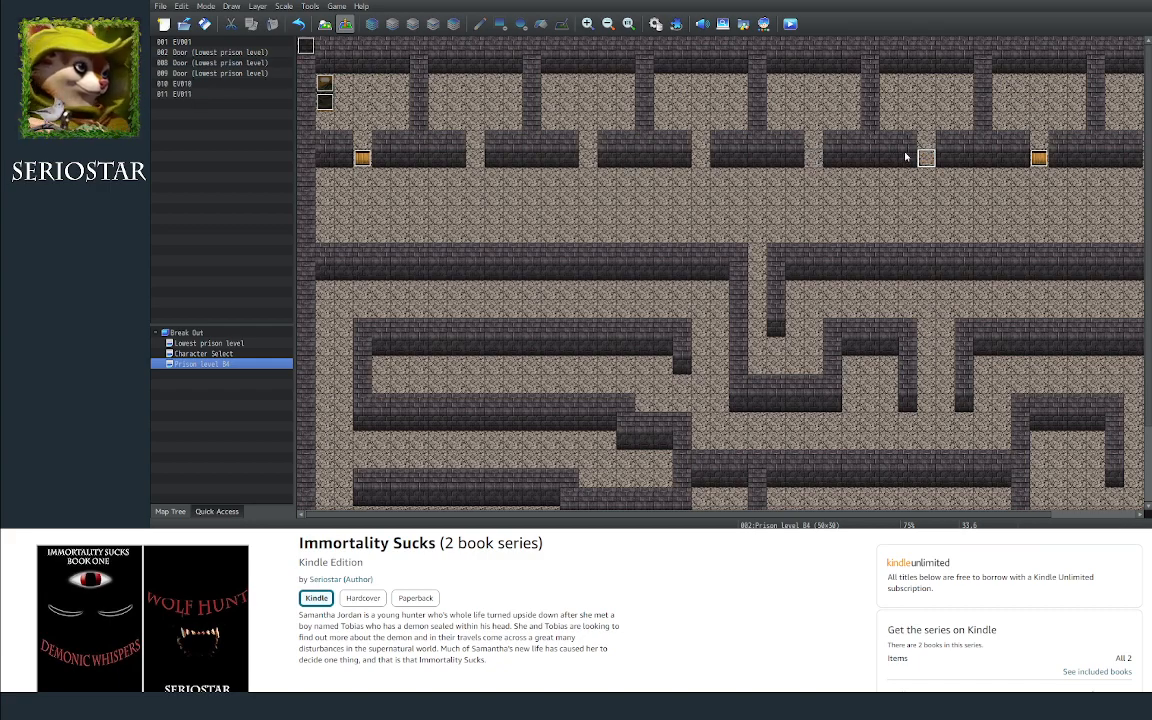
{"action": "left_click", "coordinate": [1045, 160]}
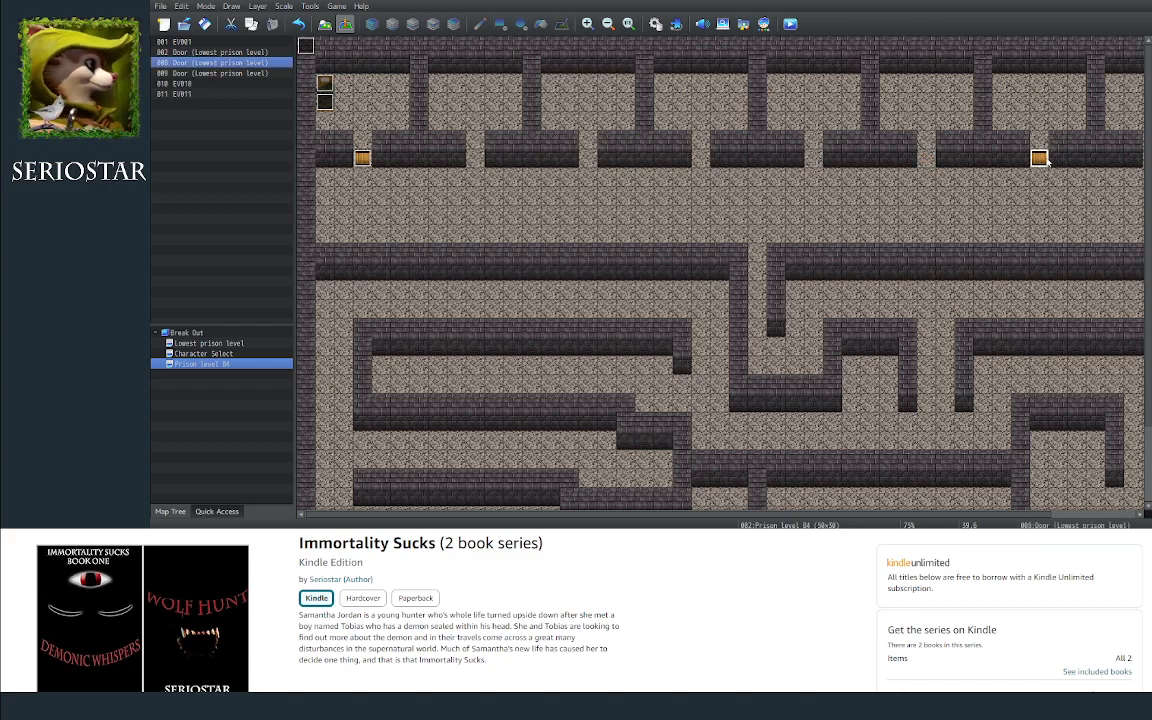
{"action": "key", "text": "Delete"}
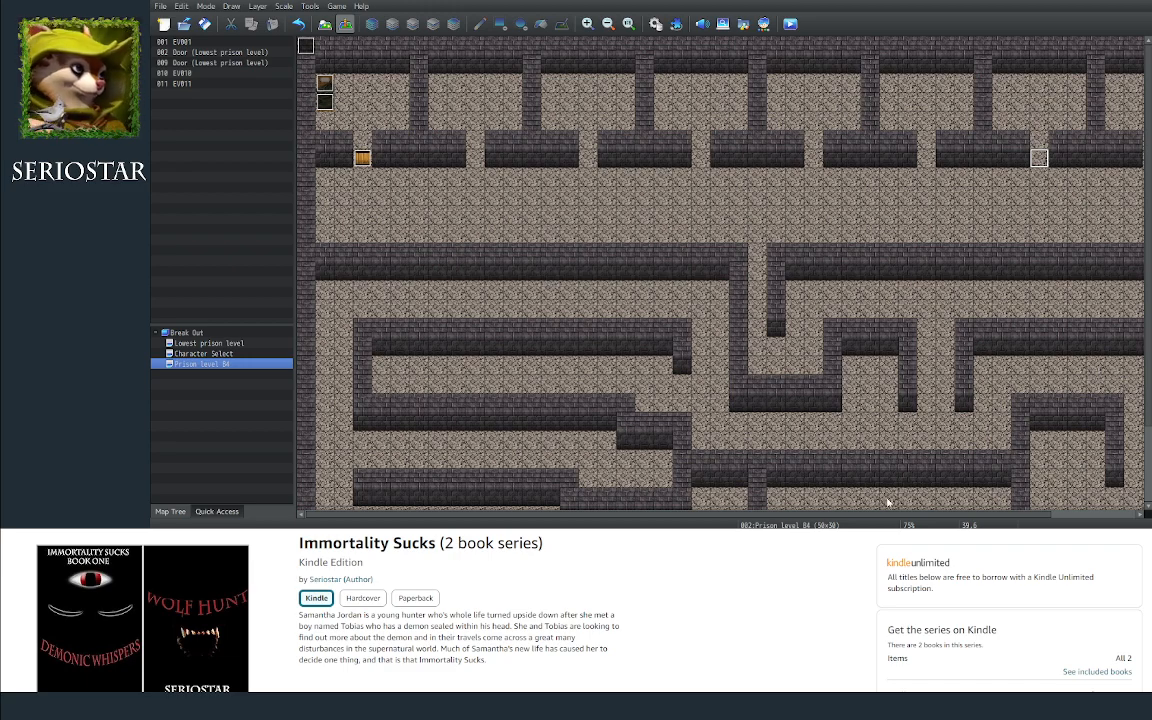
{"action": "scroll", "coordinate": [895, 515], "scroll_direction": "right", "scroll_amount": 3}
{"action": "left_click", "coordinate": [1058, 160]}
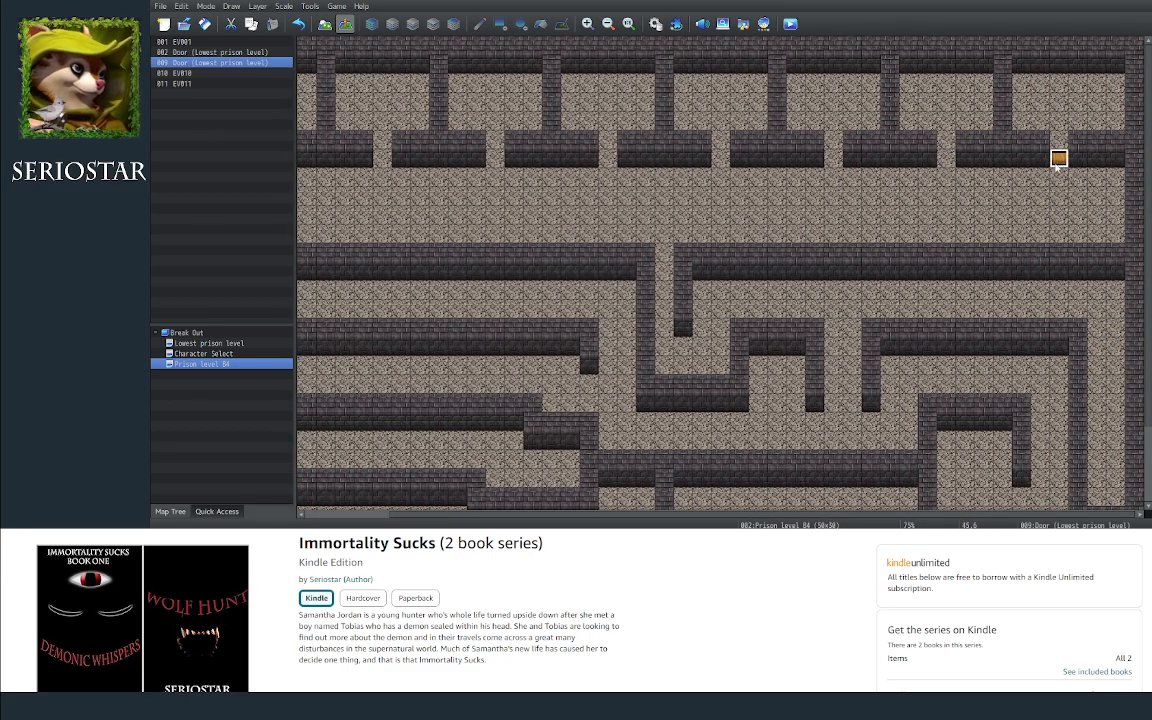
{"action": "key", "text": "Delete"}
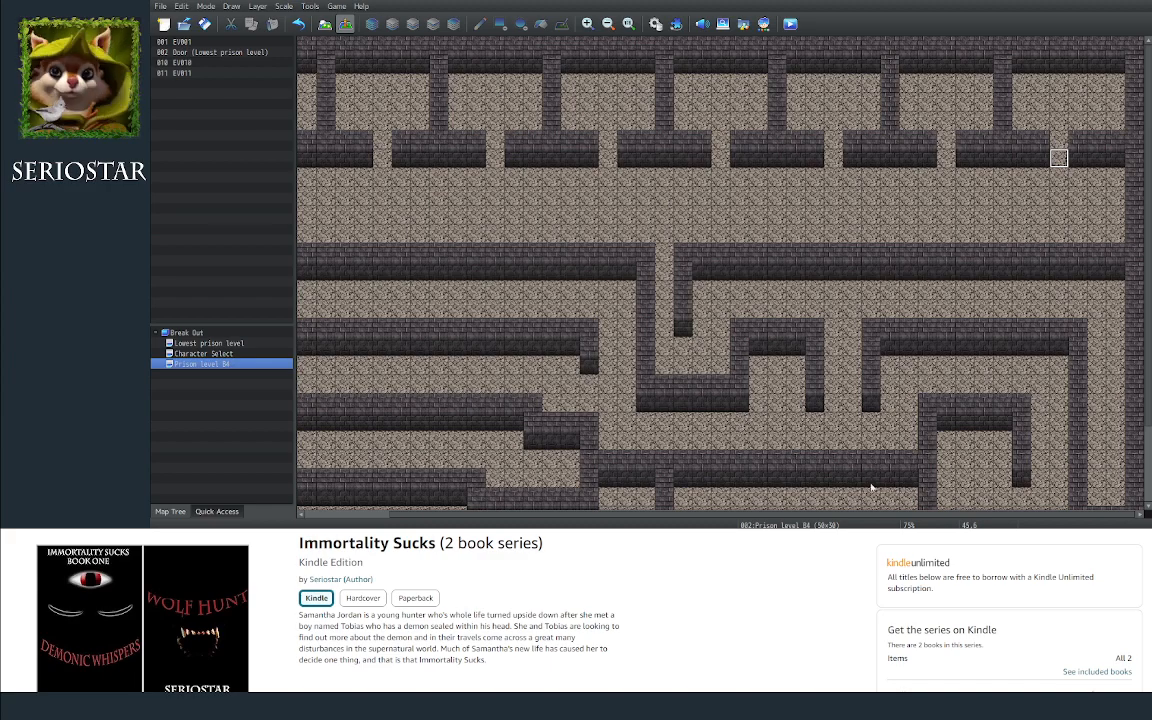
Step: Erase the cell partitions, cell front walls and bed tiles from layer 2 of Prison level B4, working from west to east
{"action": "left_click_drag", "start_coordinate": [872, 515], "coordinate": [760, 517]}
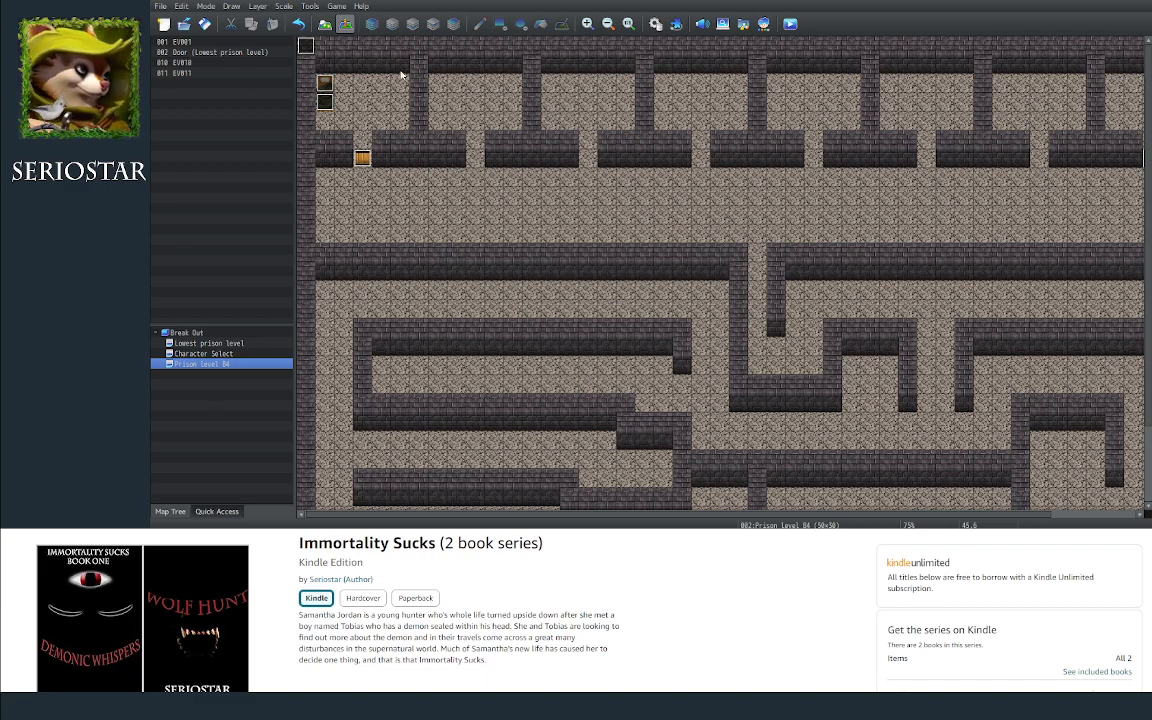
{"action": "left_click", "coordinate": [325, 23]}
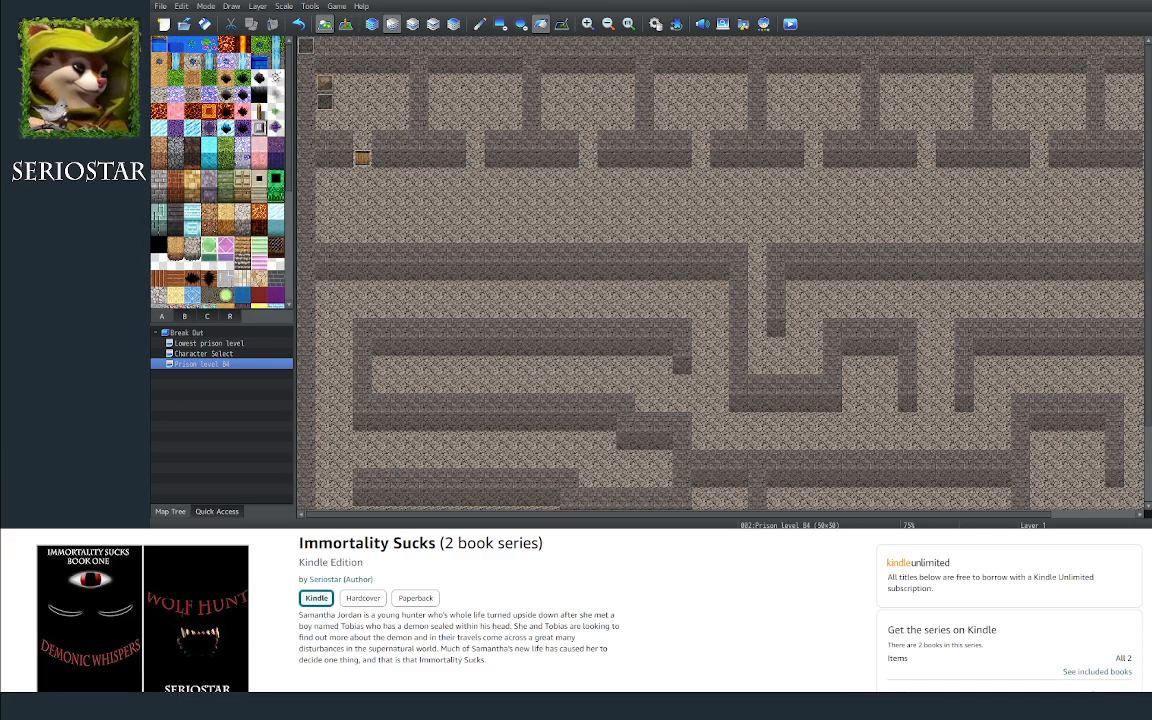
{"action": "left_click", "coordinate": [412, 25]}
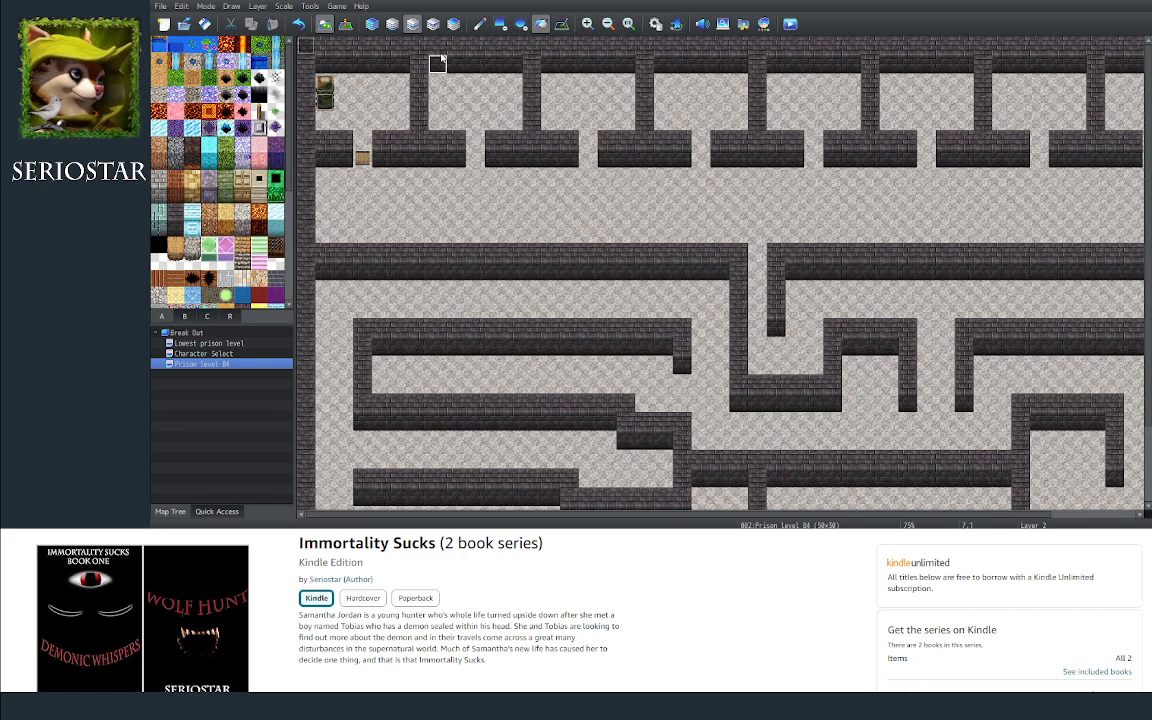
{"action": "left_click", "coordinate": [480, 23]}
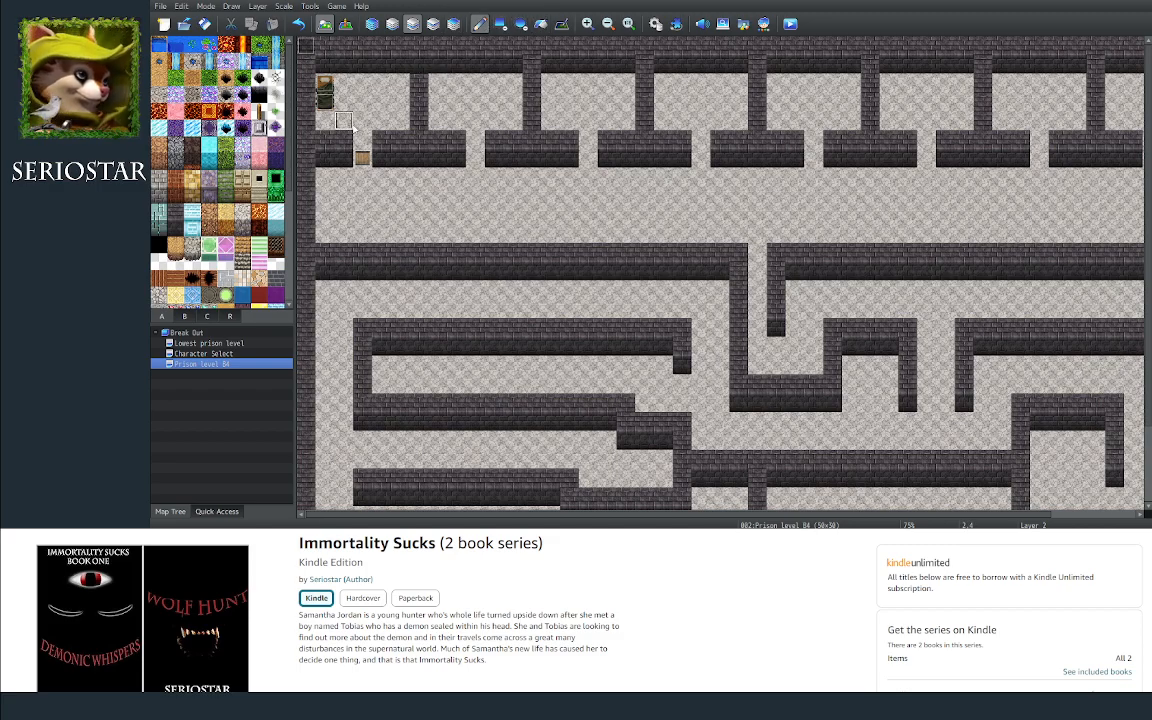
{"action": "mouse_move", "coordinate": [421, 84]}
{"action": "left_mouse_down"}
{"action": "mouse_move", "coordinate": [419, 130]}
{"action": "mouse_move", "coordinate": [402, 158]}
{"action": "mouse_move", "coordinate": [406, 137]}
{"action": "mouse_move", "coordinate": [329, 143]}
{"action": "mouse_move", "coordinate": [348, 156]}
{"action": "mouse_move", "coordinate": [322, 85]}
{"action": "mouse_move", "coordinate": [377, 142]}
{"action": "mouse_move", "coordinate": [412, 132]}
{"action": "mouse_move", "coordinate": [503, 155]}
{"action": "mouse_move", "coordinate": [570, 142]}
{"action": "mouse_move", "coordinate": [533, 112]}
{"action": "mouse_move", "coordinate": [531, 85]}
{"action": "left_mouse_up"}
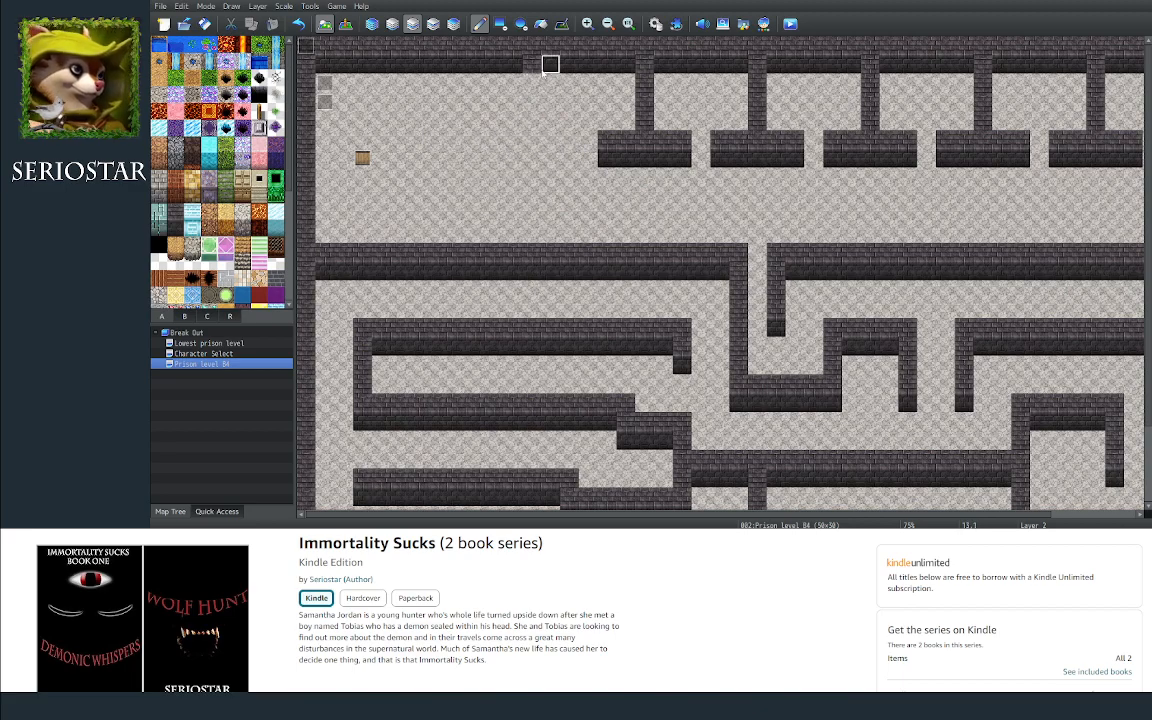
{"action": "mouse_move", "coordinate": [591, 121]}
{"action": "left_mouse_down"}
{"action": "mouse_move", "coordinate": [663, 154]}
{"action": "mouse_move", "coordinate": [668, 141]}
{"action": "mouse_move", "coordinate": [645, 140]}
{"action": "mouse_move", "coordinate": [645, 78]}
{"action": "mouse_move", "coordinate": [757, 90]}
{"action": "mouse_move", "coordinate": [625, 85]}
{"action": "left_mouse_up"}
{"action": "right_click_drag", "start_coordinate": [570, 85], "coordinate": [640, 114]}
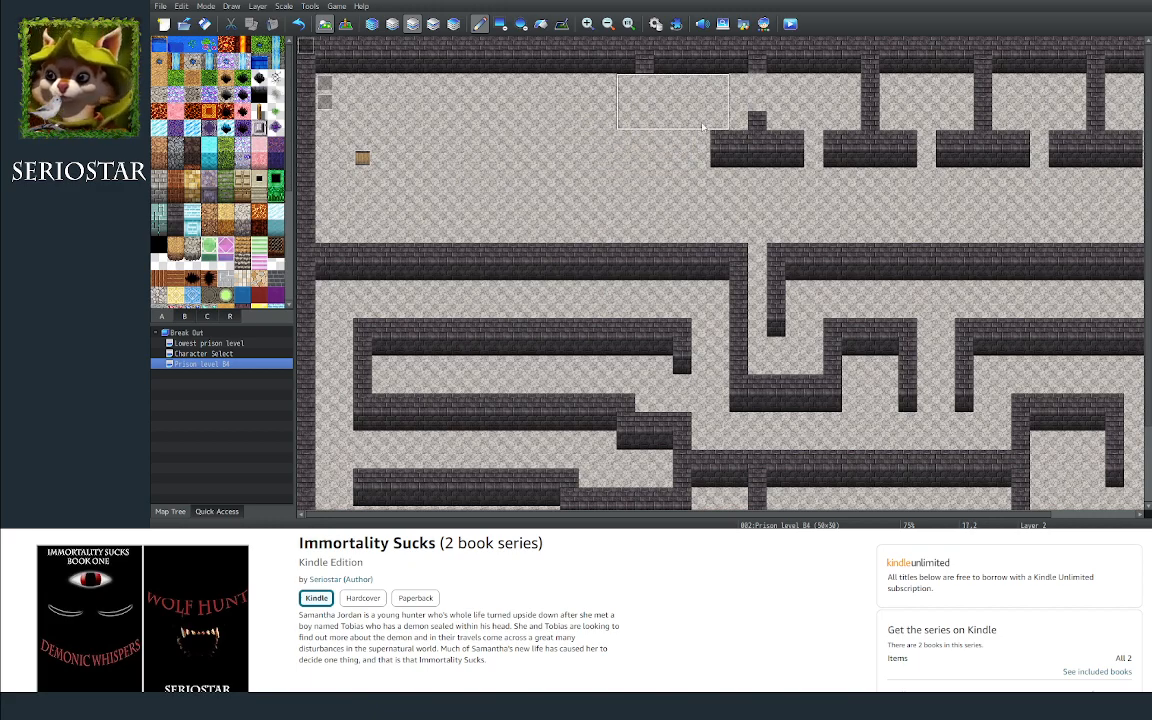
{"action": "mouse_move", "coordinate": [764, 149]}
{"action": "left_mouse_down"}
{"action": "mouse_move", "coordinate": [886, 156]}
{"action": "mouse_move", "coordinate": [940, 140]}
{"action": "mouse_move", "coordinate": [860, 125]}
{"action": "mouse_move", "coordinate": [865, 115]}
{"action": "mouse_move", "coordinate": [1020, 135]}
{"action": "left_mouse_up"}
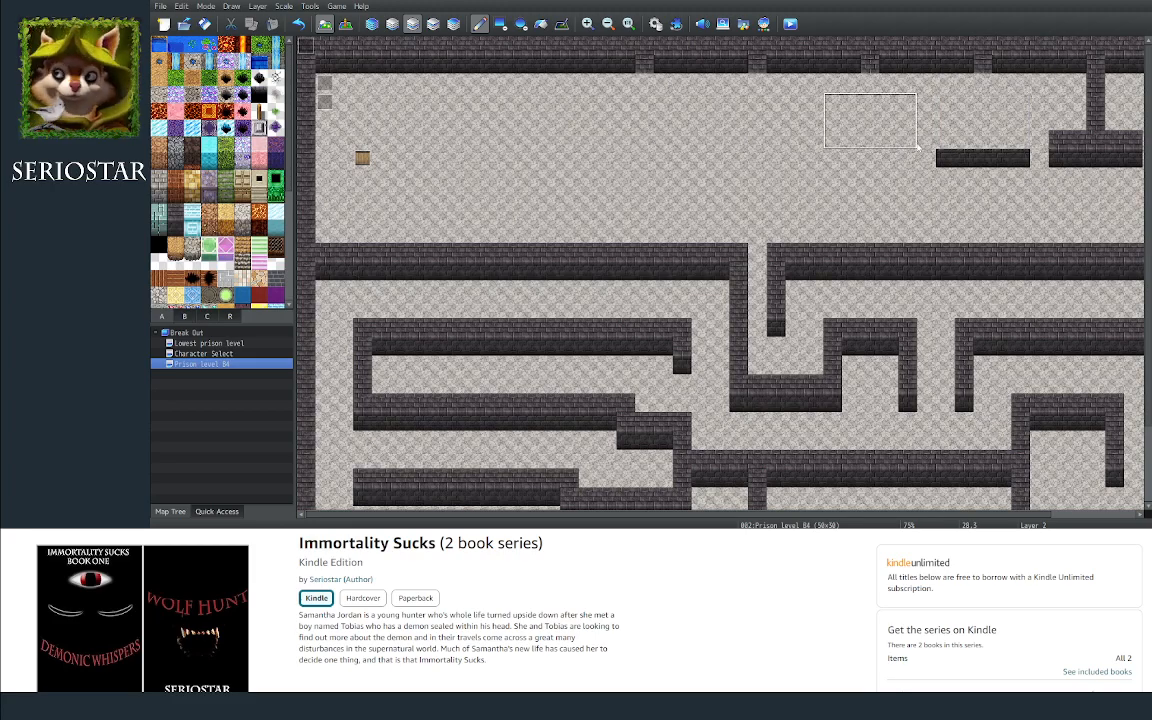
{"action": "left_click_drag", "start_coordinate": [951, 163], "coordinate": [1125, 165]}
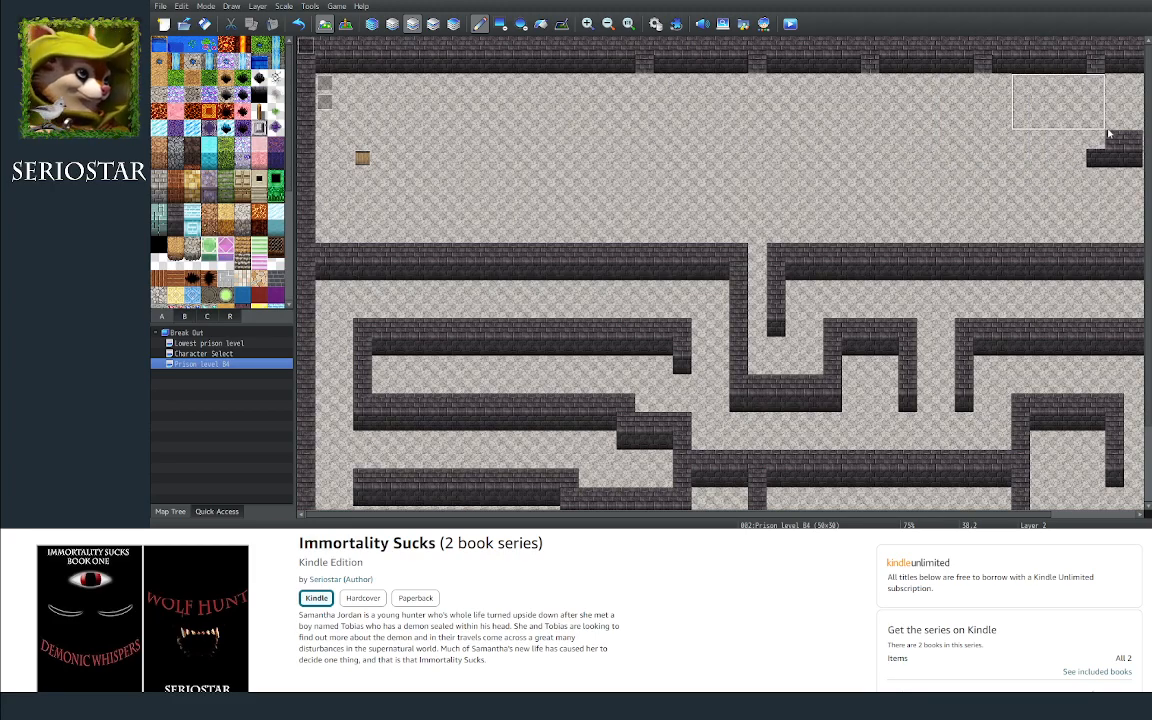
Step: Erase the last cell walls, the inner maze walls and the stairs from layer 2, keeping the outer border walls
{"action": "scroll", "coordinate": [900, 406], "scroll_direction": "right", "scroll_amount": 3}
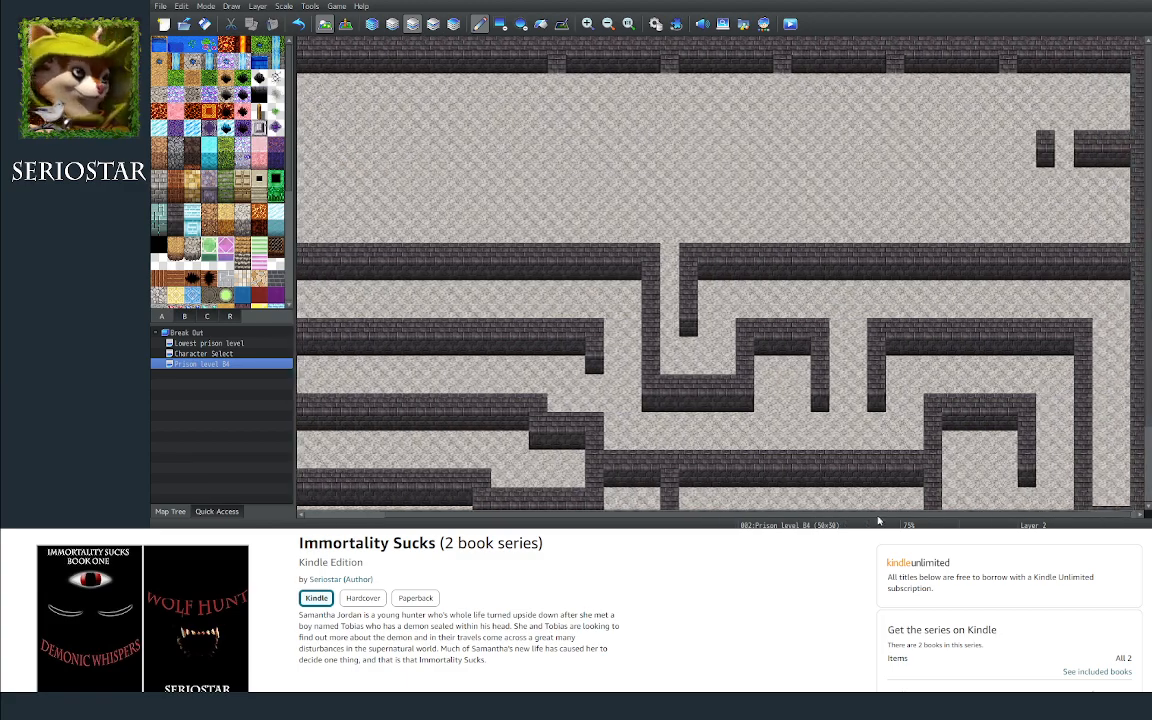
{"action": "mouse_move", "coordinate": [1035, 175]}
{"action": "left_mouse_down"}
{"action": "mouse_move", "coordinate": [1100, 177]}
{"action": "mouse_move", "coordinate": [1010, 178]}
{"action": "mouse_move", "coordinate": [1008, 282]}
{"action": "mouse_move", "coordinate": [700, 283]}
{"action": "mouse_move", "coordinate": [640, 320]}
{"action": "mouse_move", "coordinate": [555, 285]}
{"action": "mouse_move", "coordinate": [569, 293]}
{"action": "mouse_move", "coordinate": [462, 298]}
{"action": "left_mouse_up"}
{"action": "left_click_drag", "start_coordinate": [557, 515], "coordinate": [455, 514]}
{"action": "mouse_move", "coordinate": [425, 285]}
{"action": "left_mouse_down"}
{"action": "mouse_move", "coordinate": [384, 285]}
{"action": "mouse_move", "coordinate": [430, 383]}
{"action": "mouse_move", "coordinate": [480, 365]}
{"action": "mouse_move", "coordinate": [634, 375]}
{"action": "mouse_move", "coordinate": [640, 345]}
{"action": "mouse_move", "coordinate": [635, 405]}
{"action": "mouse_move", "coordinate": [720, 372]}
{"action": "mouse_move", "coordinate": [964, 356]}
{"action": "mouse_move", "coordinate": [1000, 370]}
{"action": "mouse_move", "coordinate": [951, 511]}
{"action": "mouse_move", "coordinate": [1057, 514]}
{"action": "left_mouse_up"}
{"action": "mouse_move", "coordinate": [1098, 347]}
{"action": "left_mouse_down"}
{"action": "mouse_move", "coordinate": [1064, 370]}
{"action": "mouse_move", "coordinate": [1086, 504]}
{"action": "left_mouse_up"}
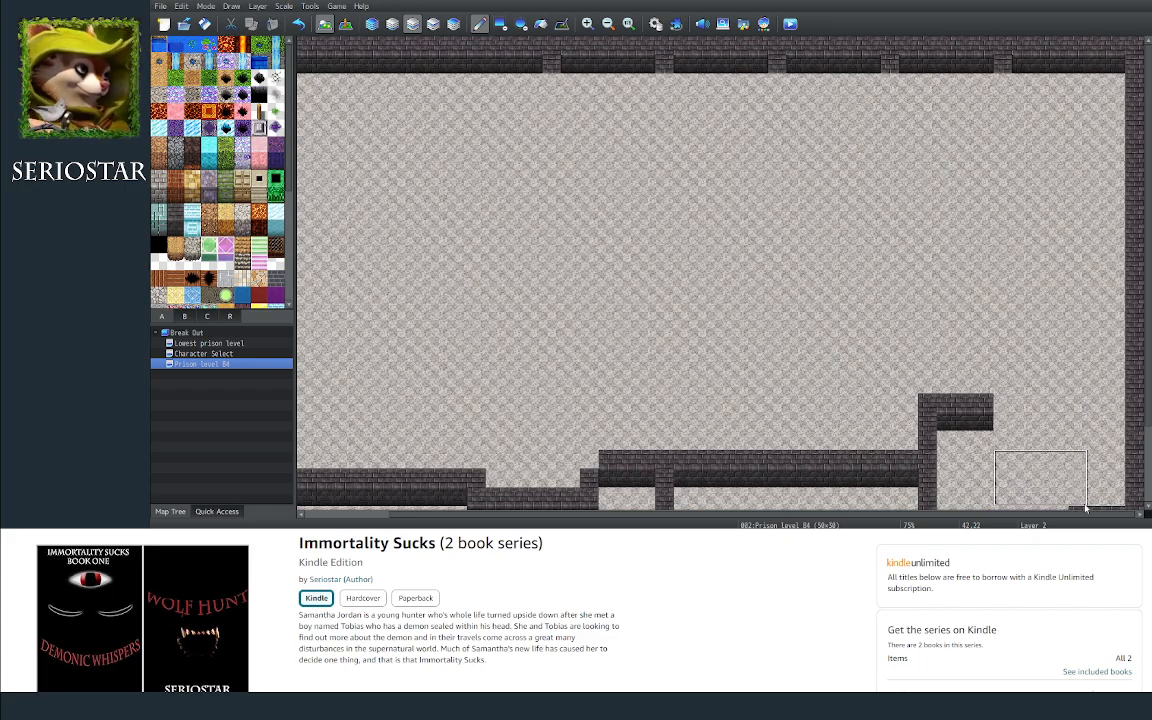
{"action": "scroll", "coordinate": [1102, 410], "scroll_direction": "down", "scroll_amount": 3}
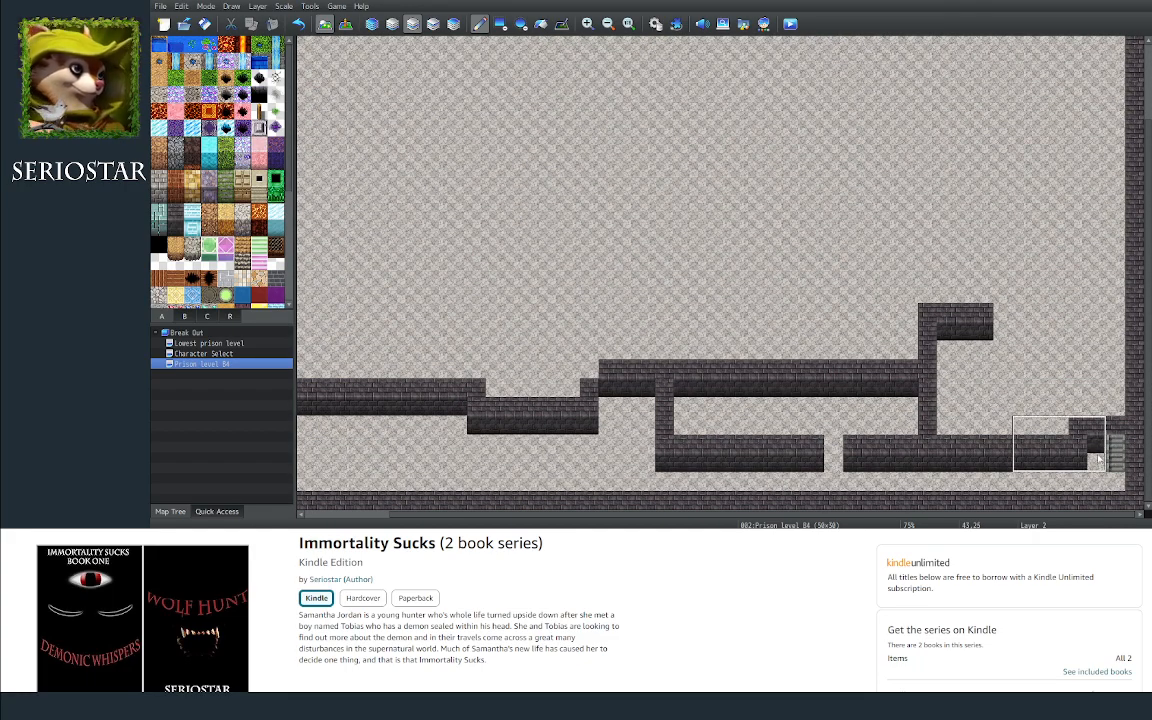
{"action": "mouse_move", "coordinate": [1102, 468]}
{"action": "left_mouse_down"}
{"action": "mouse_move", "coordinate": [868, 423]}
{"action": "mouse_move", "coordinate": [985, 338]}
{"action": "mouse_move", "coordinate": [978, 408]}
{"action": "mouse_move", "coordinate": [865, 467]}
{"action": "mouse_move", "coordinate": [855, 395]}
{"action": "mouse_move", "coordinate": [725, 357]}
{"action": "mouse_move", "coordinate": [615, 402]}
{"action": "mouse_move", "coordinate": [731, 464]}
{"action": "mouse_move", "coordinate": [505, 405]}
{"action": "mouse_move", "coordinate": [590, 404]}
{"action": "mouse_move", "coordinate": [686, 527]}
{"action": "mouse_move", "coordinate": [605, 511]}
{"action": "left_mouse_up"}
{"action": "left_click_drag", "start_coordinate": [533, 425], "coordinate": [441, 421]}
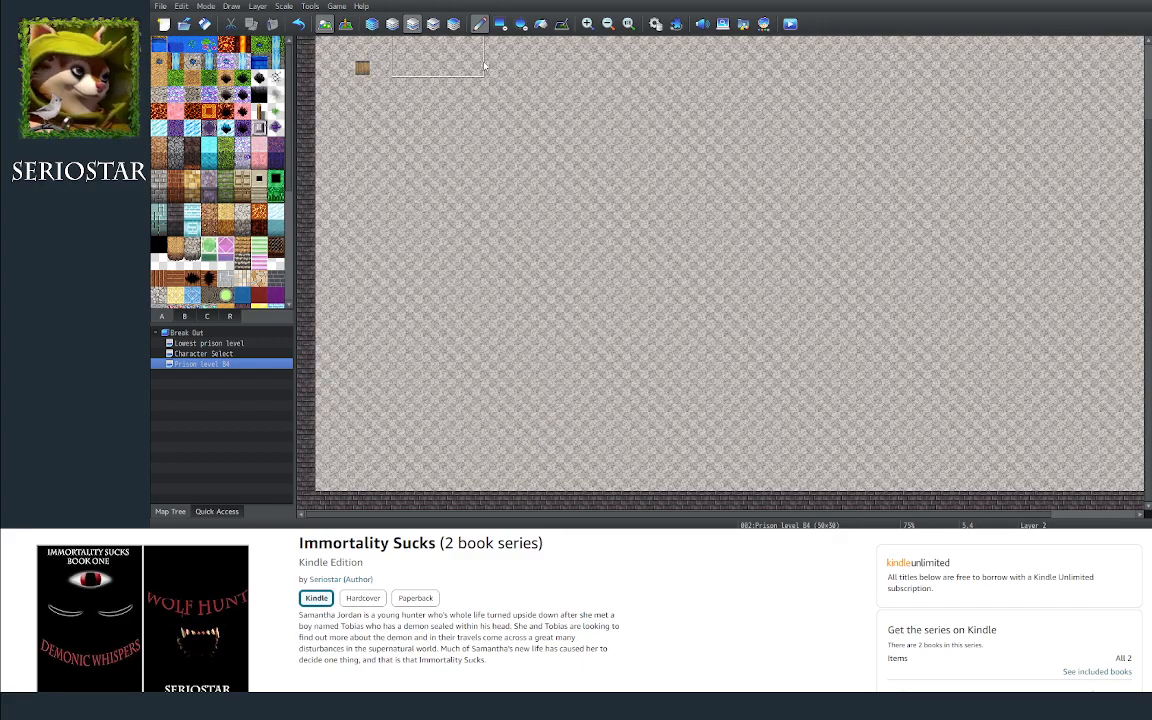
Step: Check layers 3 and 4 of Prison level B4 for leftover tiles and return to layer 2
{"action": "left_click", "coordinate": [432, 23]}
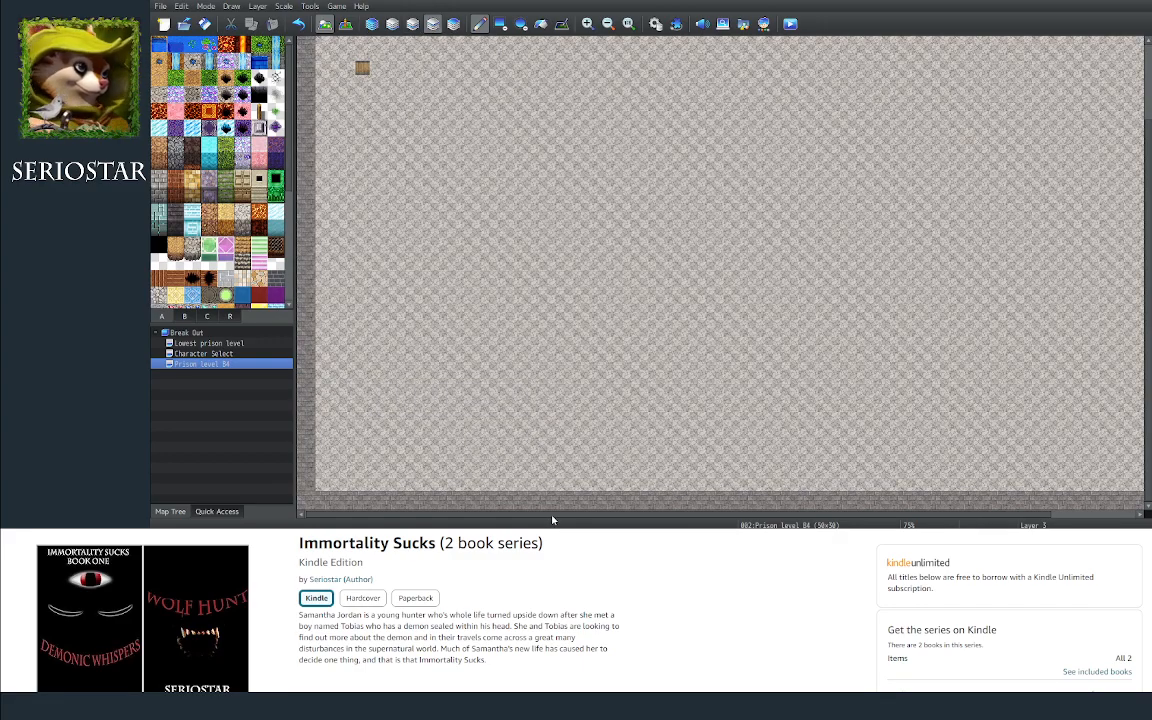
{"action": "left_click_drag", "start_coordinate": [550, 517], "coordinate": [813, 517]}
{"action": "left_click", "coordinate": [453, 23]}
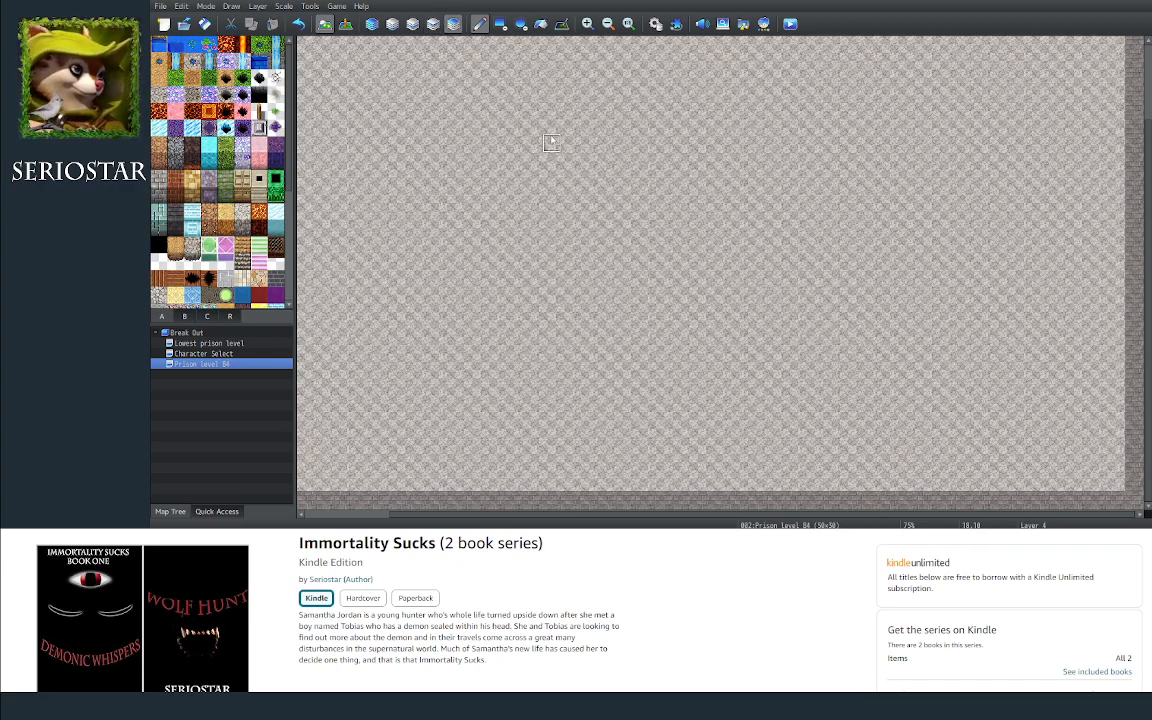
{"action": "left_click", "coordinate": [412, 23]}
{"action": "scroll", "coordinate": [1070, 250], "scroll_direction": "up", "scroll_amount": 5}
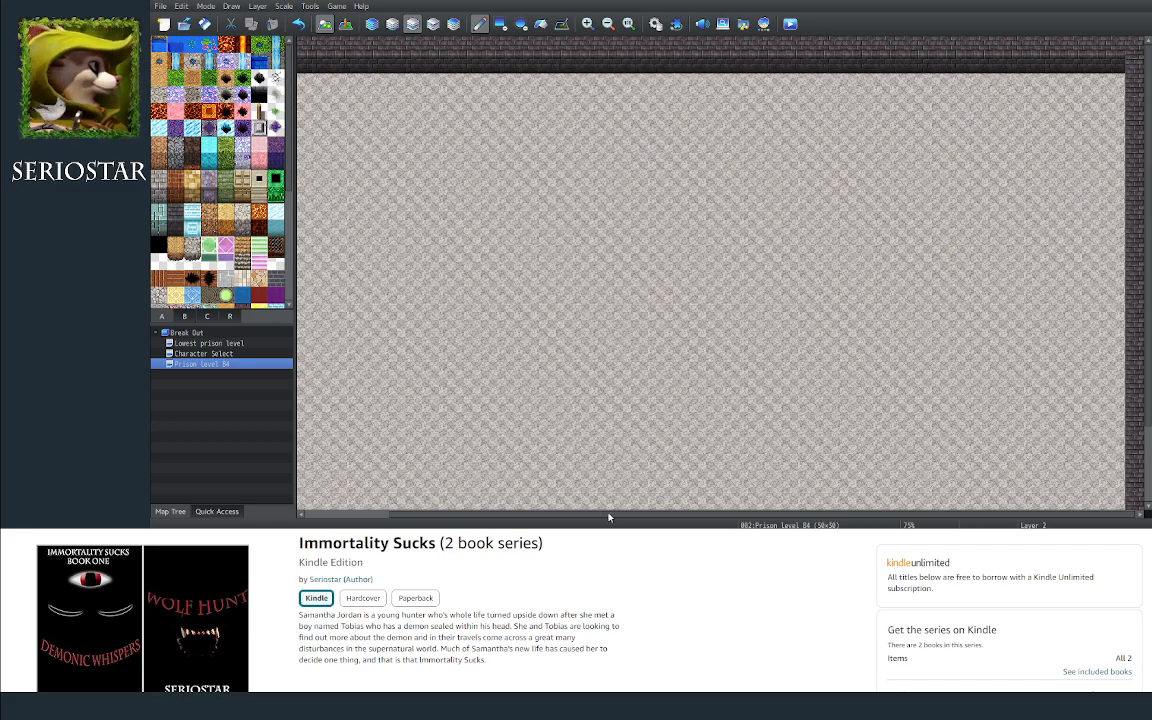
{"action": "left_click_drag", "start_coordinate": [609, 515], "coordinate": [464, 512]}
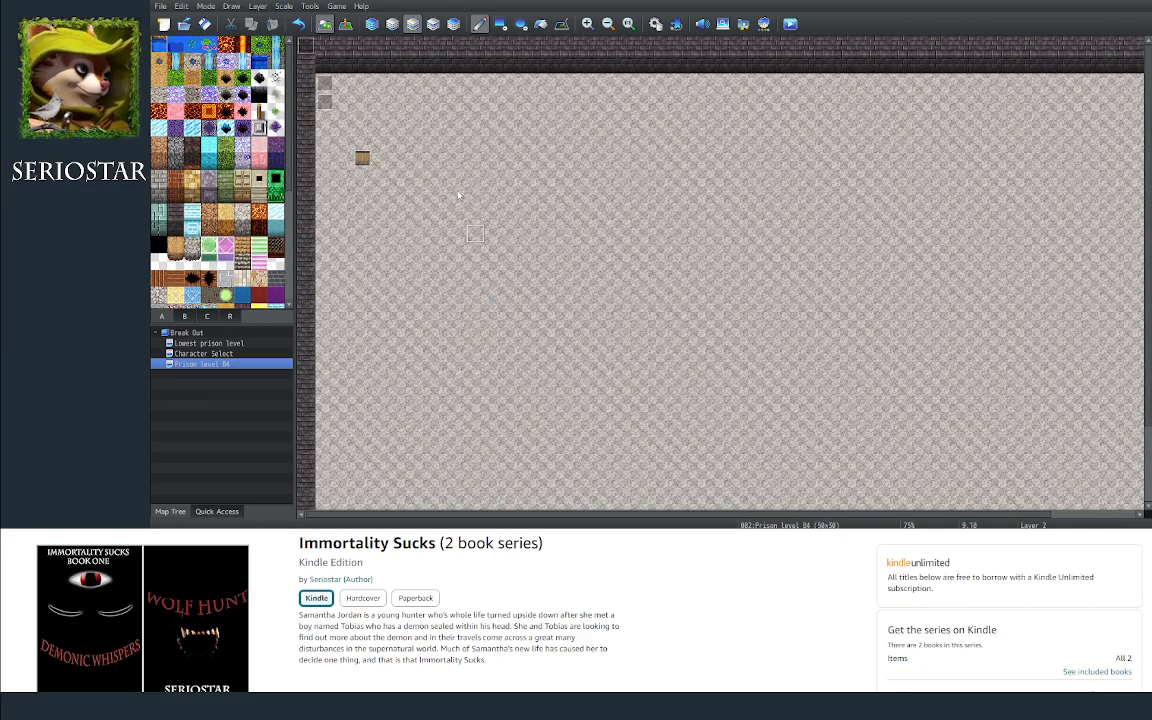
Step: Delete events EV010, EV011 and the empty autorun event EV001 from Prison level B4, keeping only the door event
{"action": "left_click", "coordinate": [346, 22]}
{"action": "left_click", "coordinate": [330, 83]}
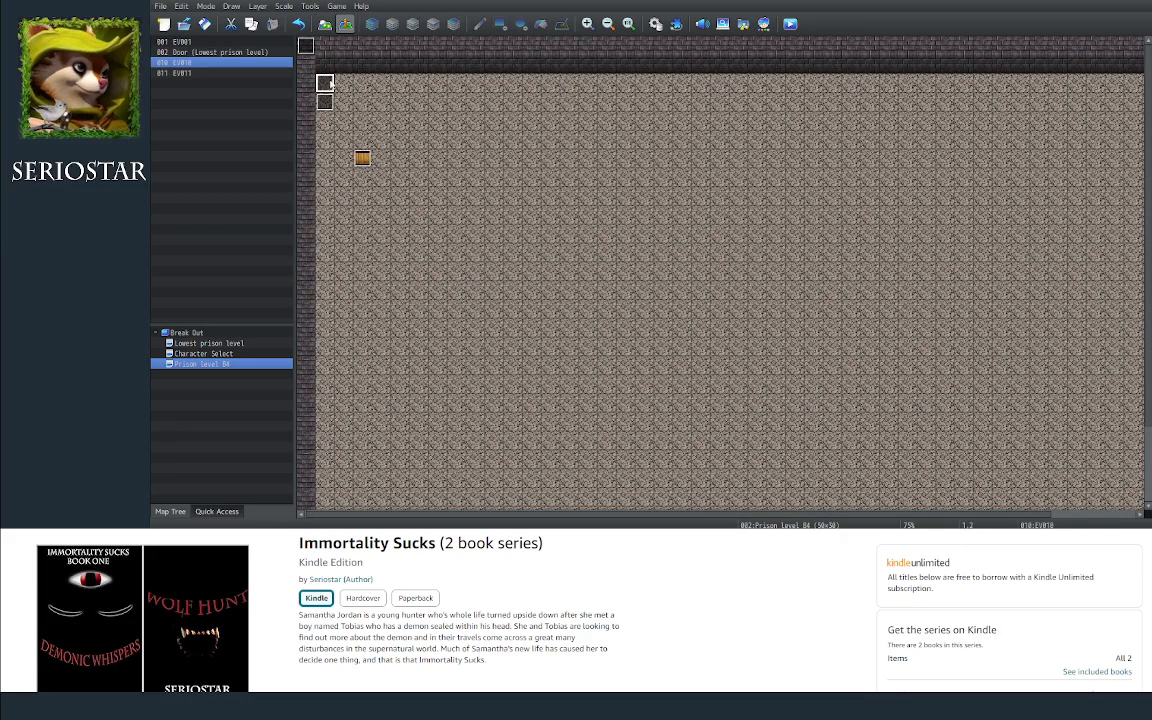
{"action": "key", "text": "Delete"}
{"action": "left_click", "coordinate": [325, 100]}
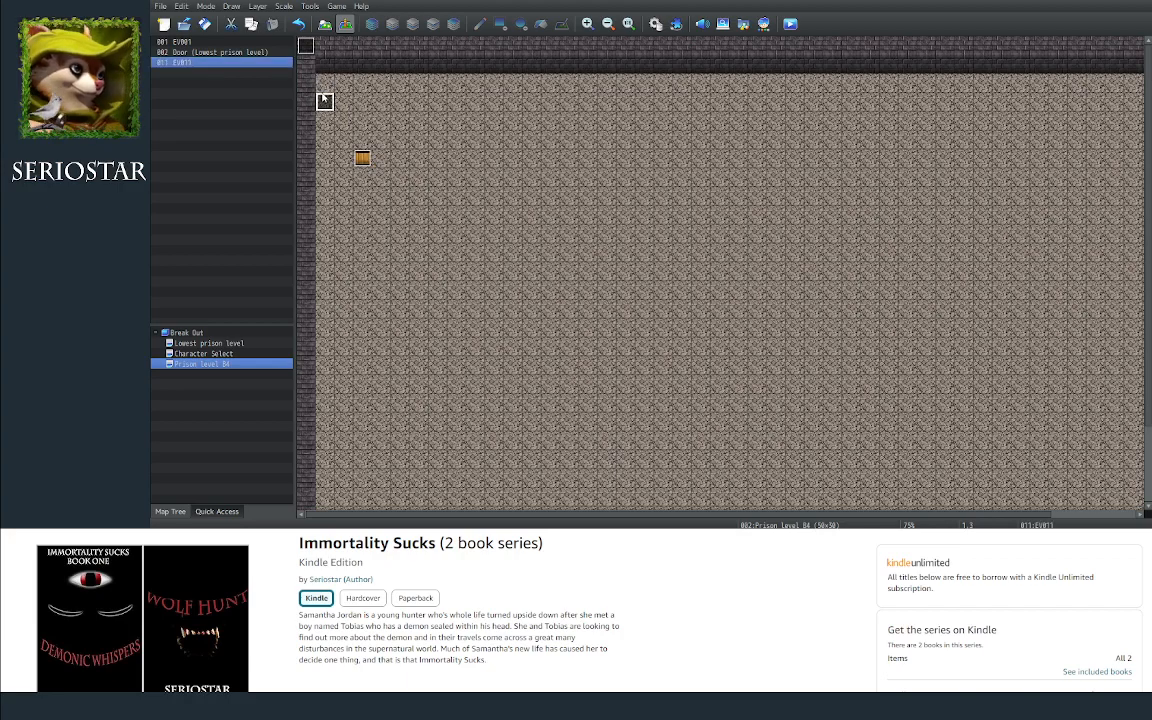
{"action": "key", "text": "Delete"}
{"action": "left_click", "coordinate": [306, 46]}
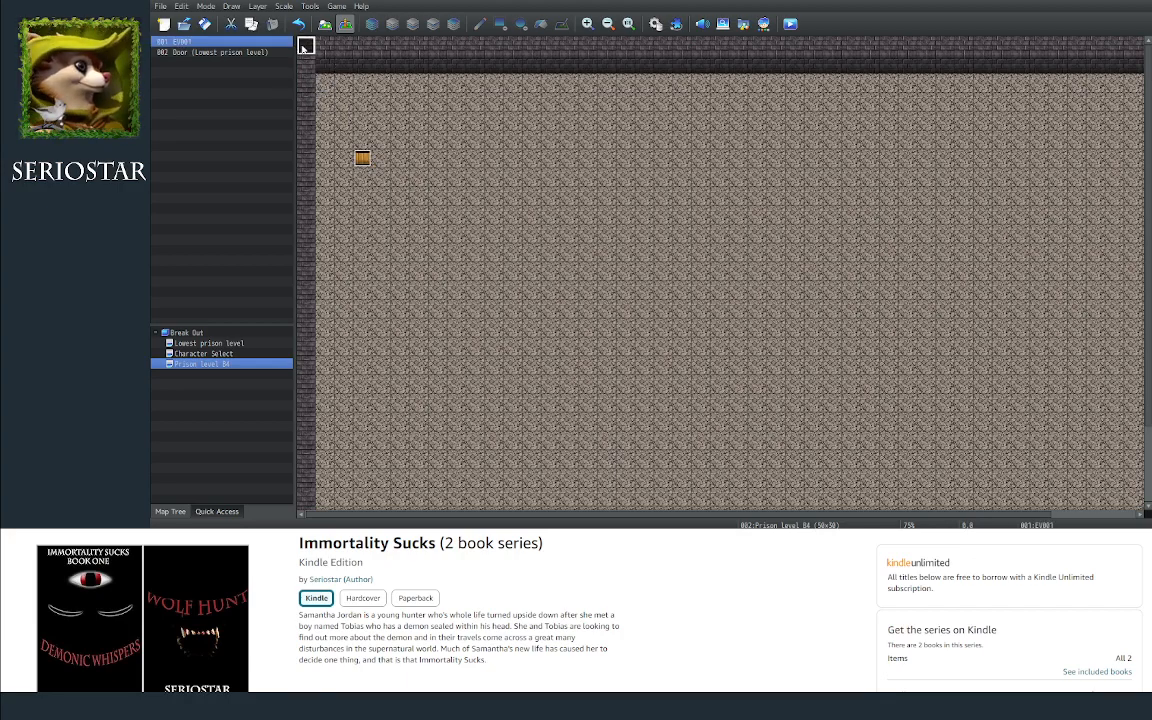
{"action": "double_click", "coordinate": [307, 47]}
{"action": "left_click", "coordinate": [619, 159]}
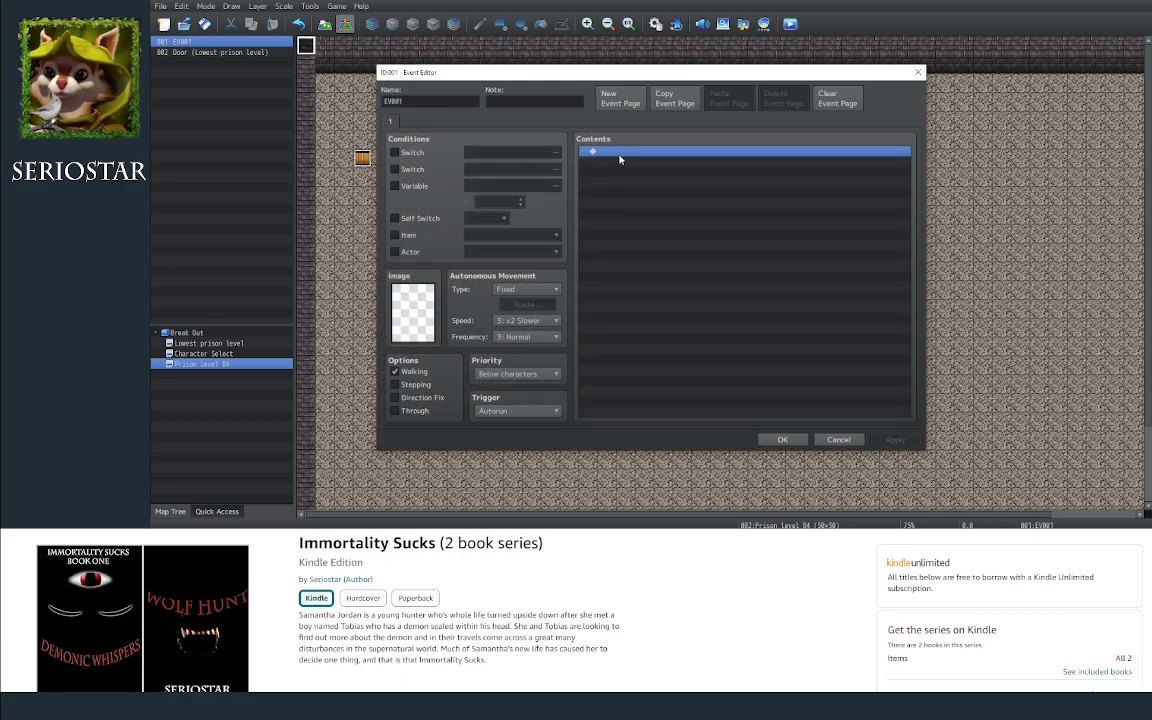
{"action": "left_click", "coordinate": [838, 440]}
{"action": "key", "text": "Delete"}
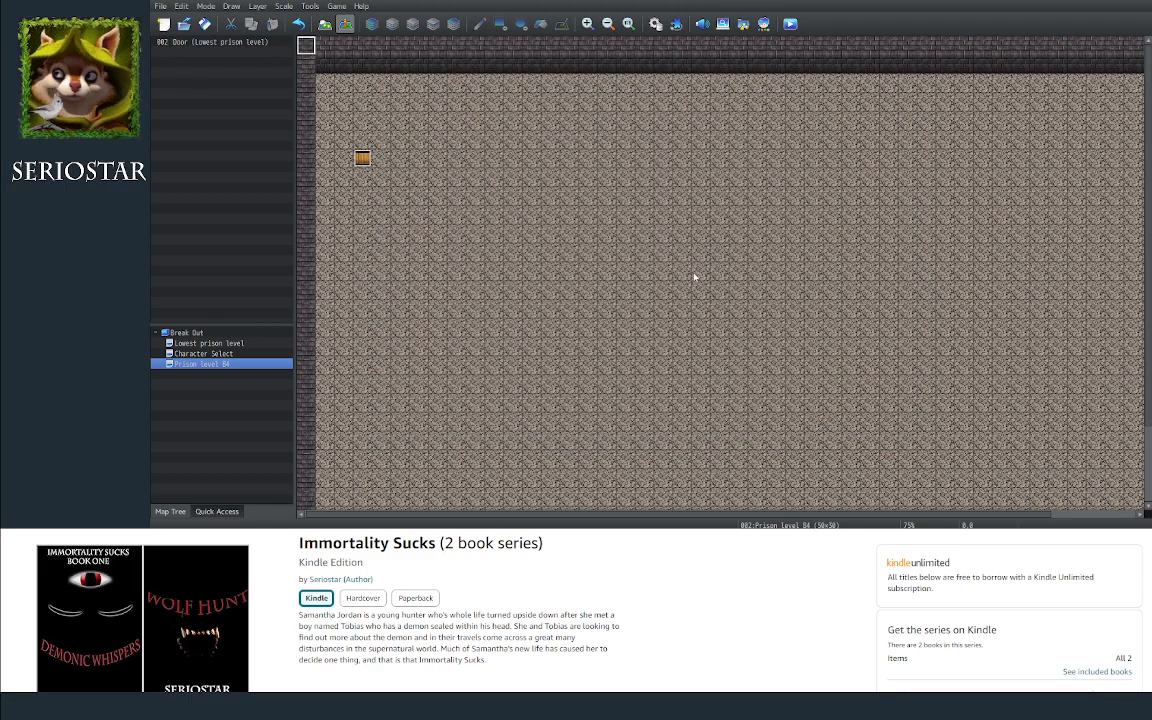
Step: Delete the EV001 event in the northwest corner of the Lowest prison level map
{"action": "left_click", "coordinate": [210, 343]}
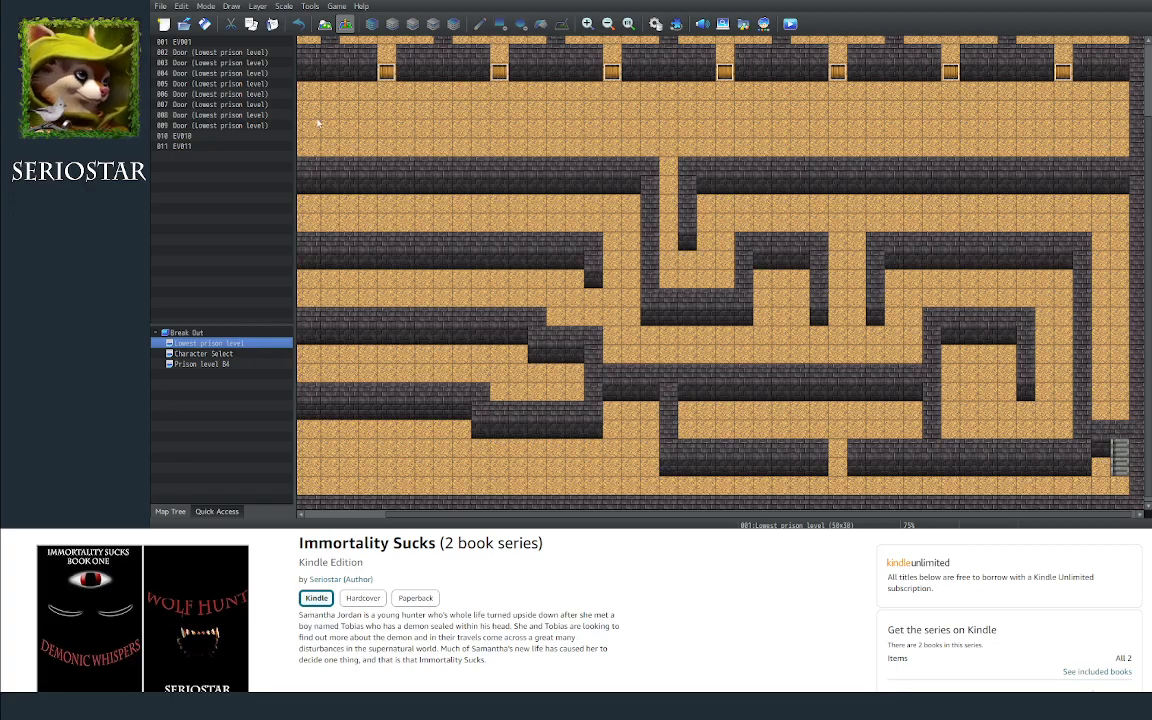
{"action": "scroll", "coordinate": [715, 270], "scroll_direction": "up", "scroll_amount": 3}
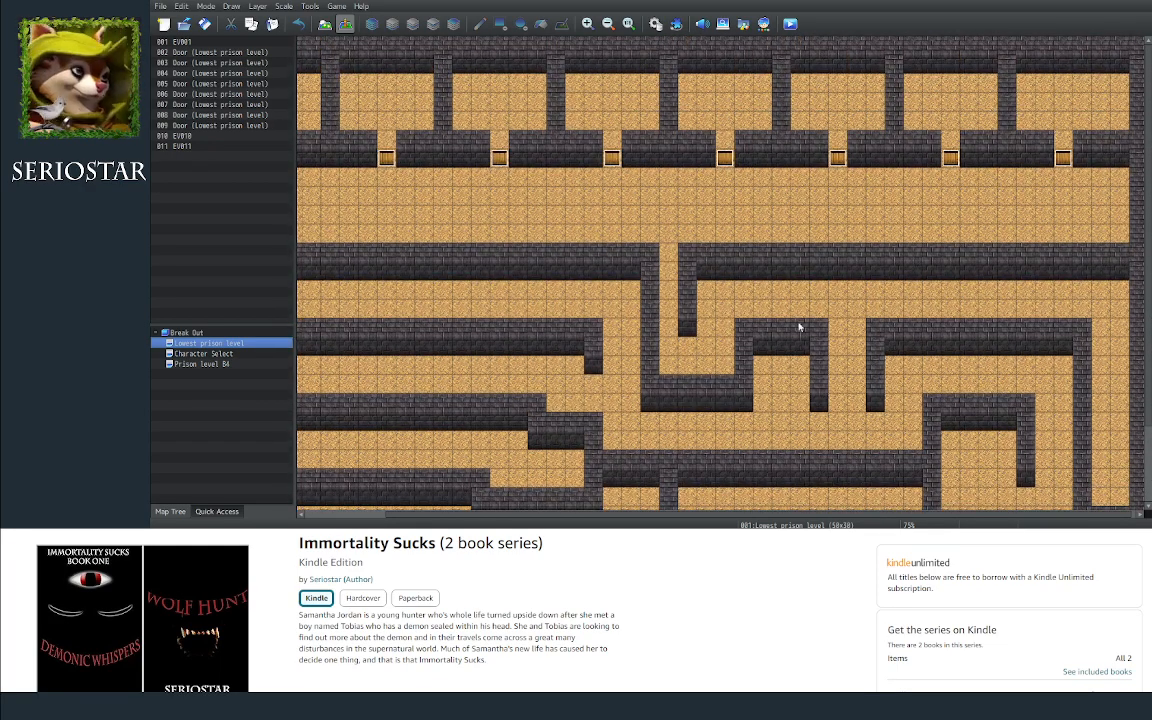
{"action": "scroll", "coordinate": [527, 490], "scroll_direction": "left", "scroll_amount": 3}
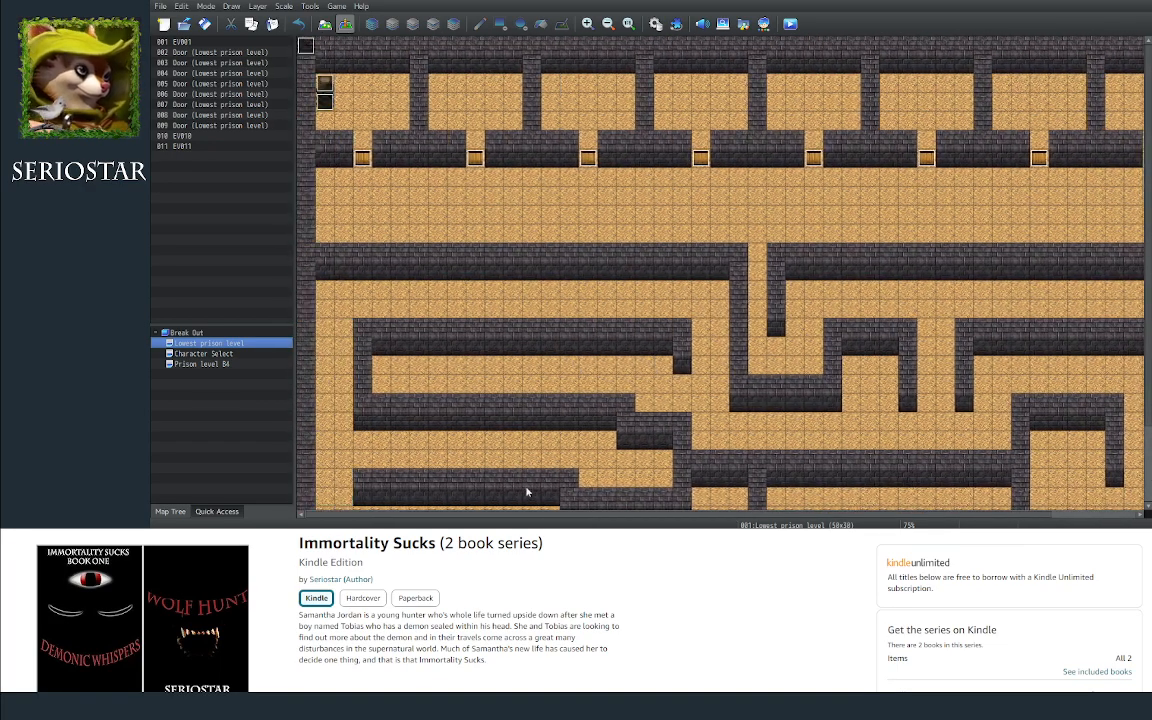
{"action": "left_click", "coordinate": [308, 45]}
{"action": "key", "text": "Delete"}
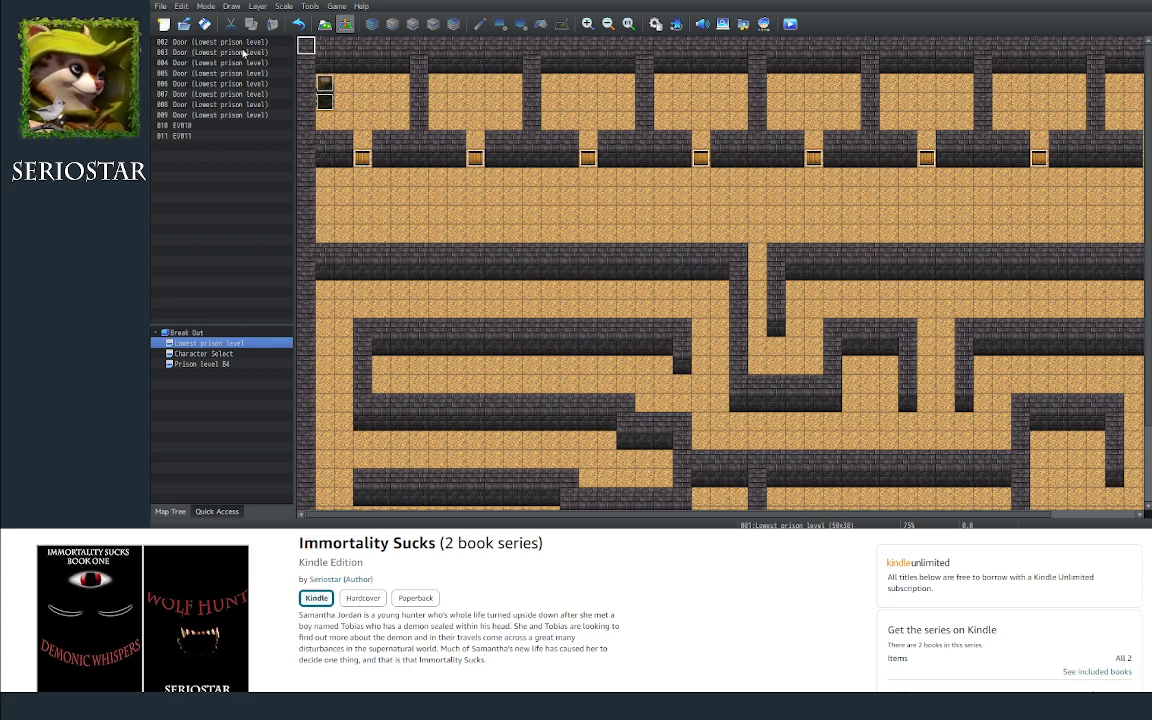
Step: Rename event EV010 on the Lowest prison level map to sleep
{"action": "right_click", "coordinate": [184, 128]}
{"action": "left_click", "coordinate": [205, 138]}
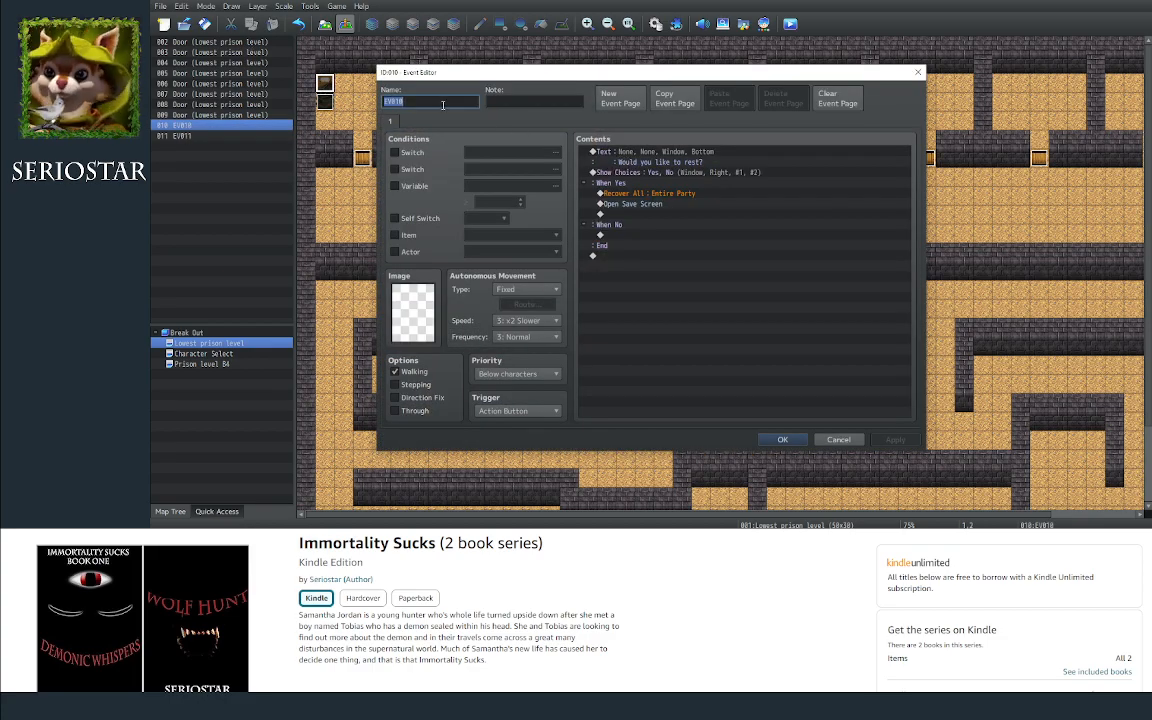
{"action": "type", "text": "I"}
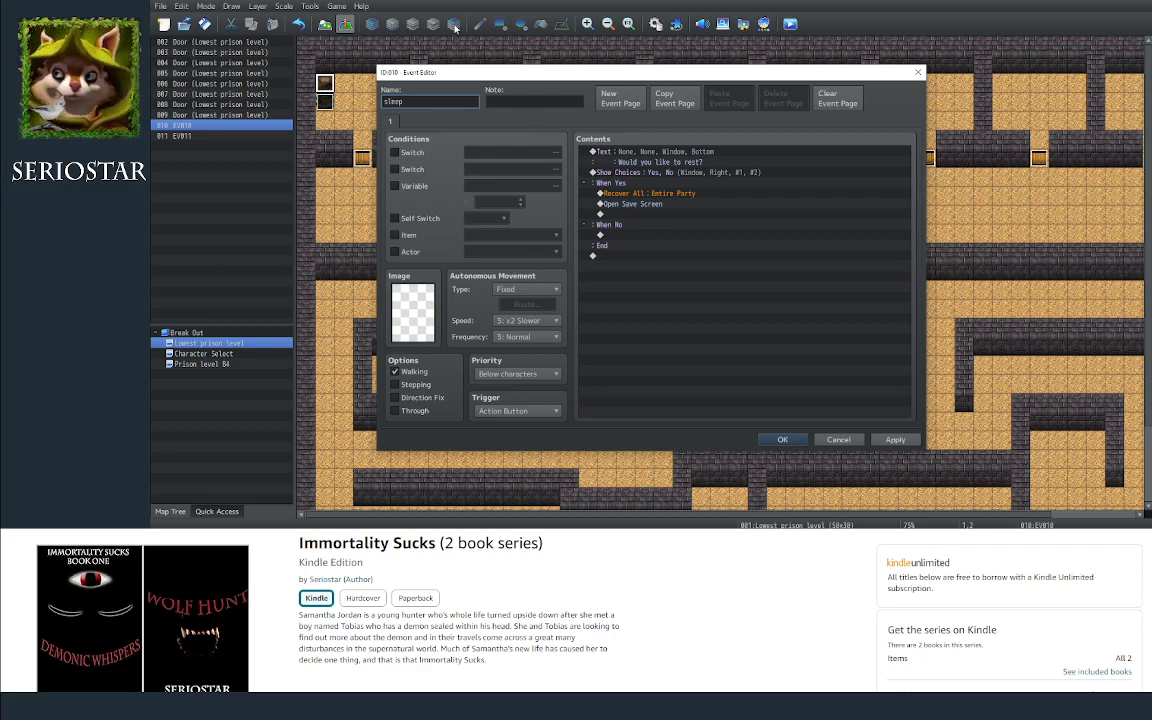
{"action": "left_click", "coordinate": [782, 440]}
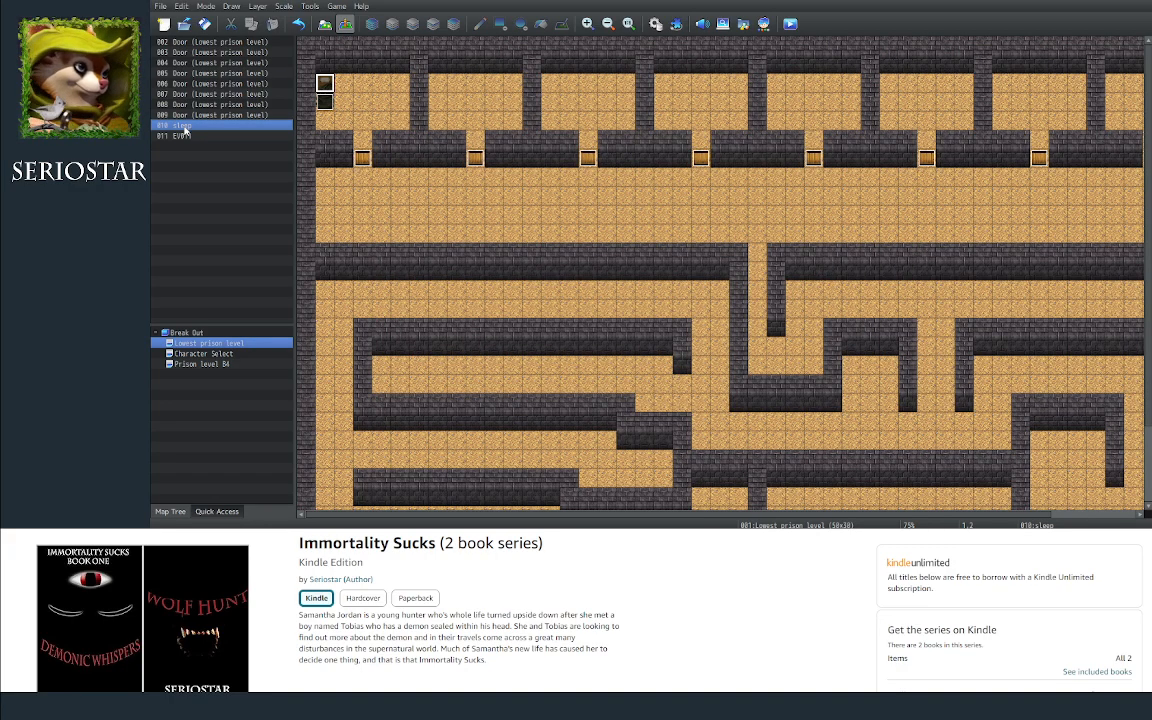
Step: Review the contents of event EV011 on the lower bed tile and delete that event
{"action": "left_click", "coordinate": [186, 137]}
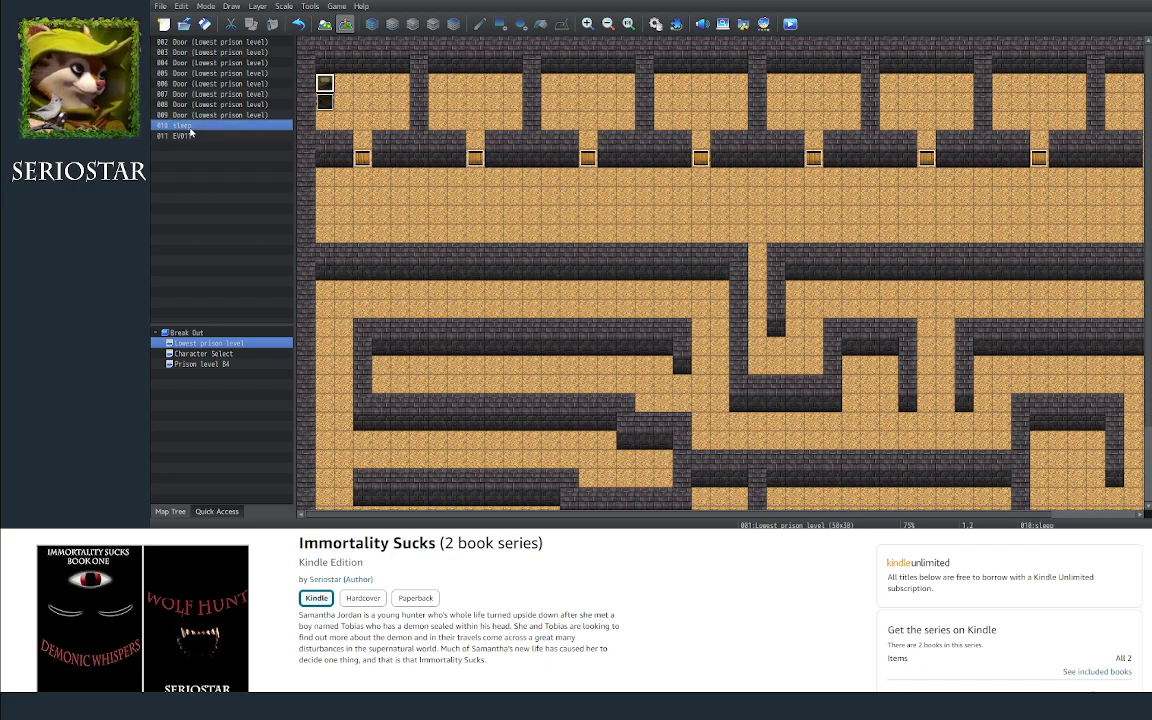
{"action": "right_click", "coordinate": [187, 137]}
{"action": "key", "text": "Escape"}
{"action": "double_click", "coordinate": [187, 137]}
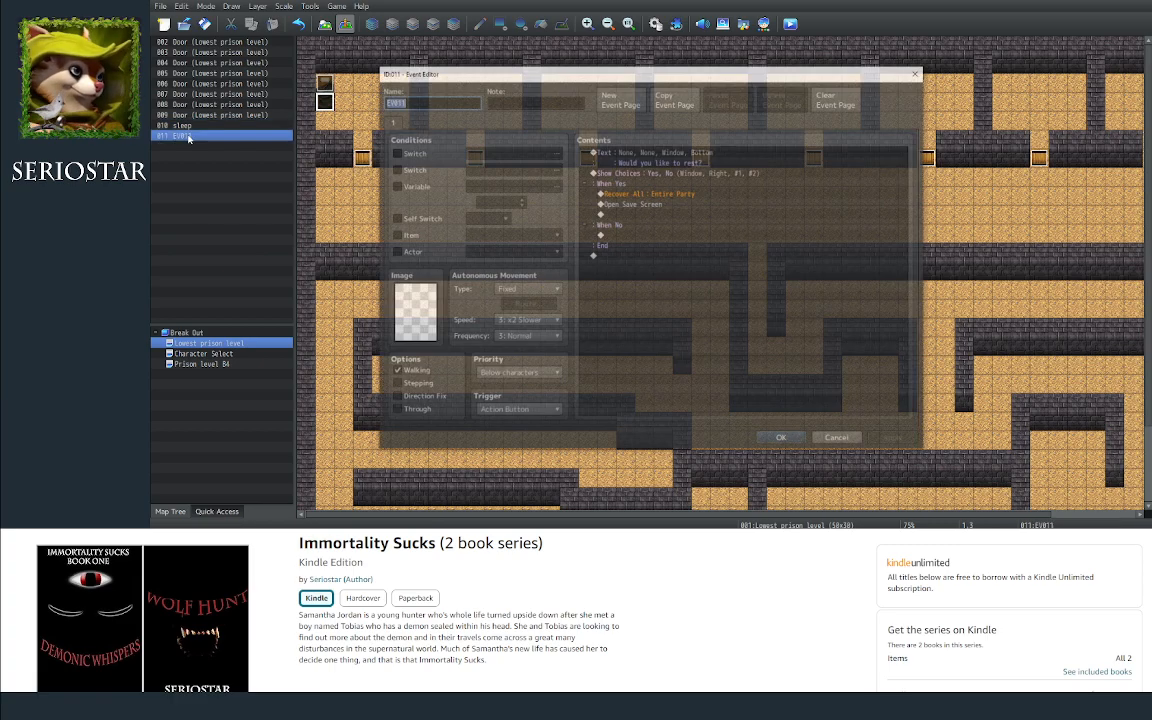
{"action": "left_click", "coordinate": [840, 437]}
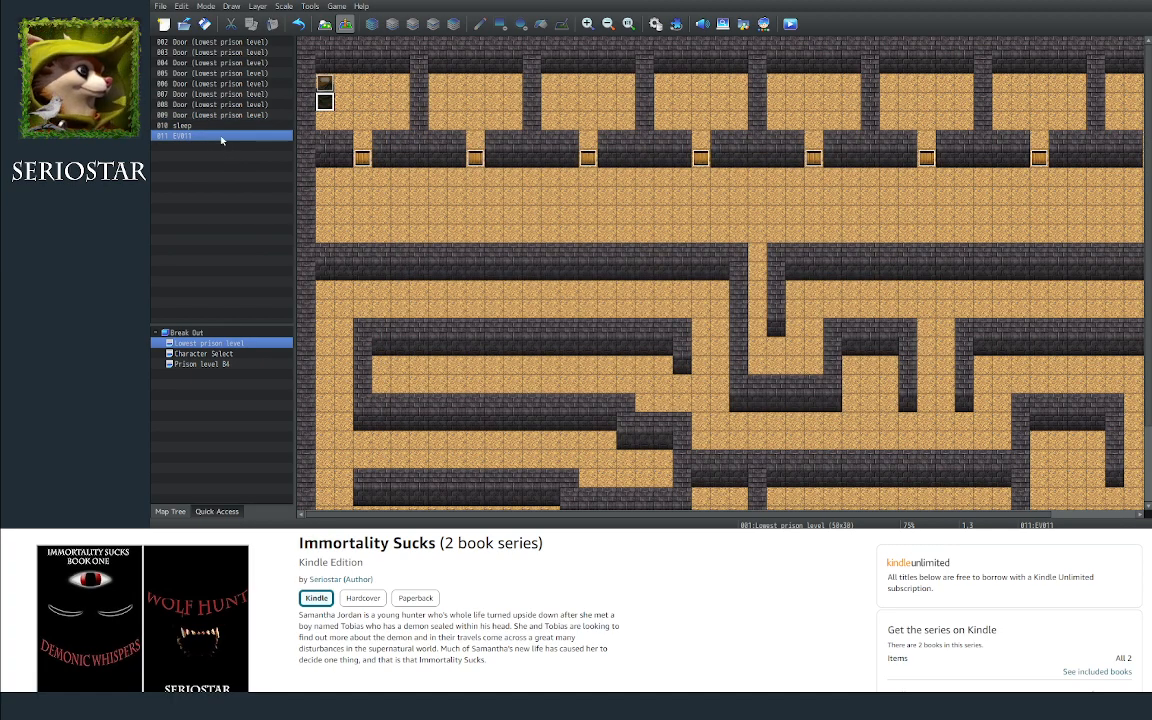
{"action": "right_click", "coordinate": [226, 128]}
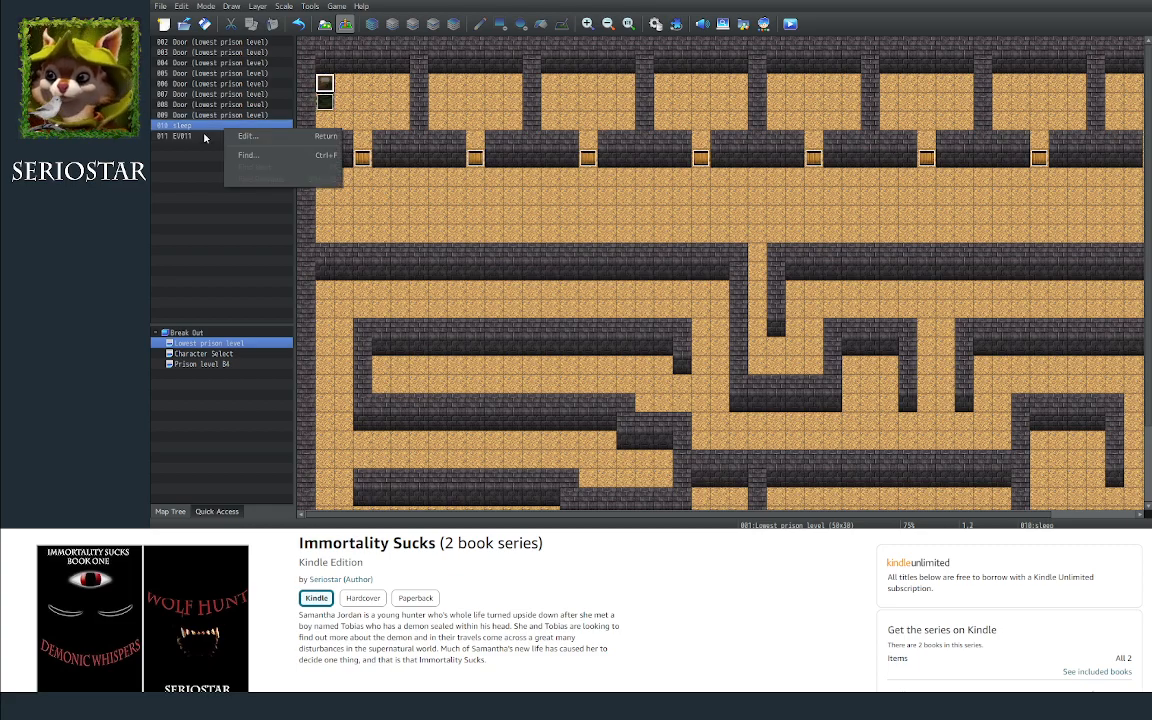
{"action": "left_click", "coordinate": [205, 135]}
{"action": "left_click", "coordinate": [319, 102]}
{"action": "key", "text": "Delete"}
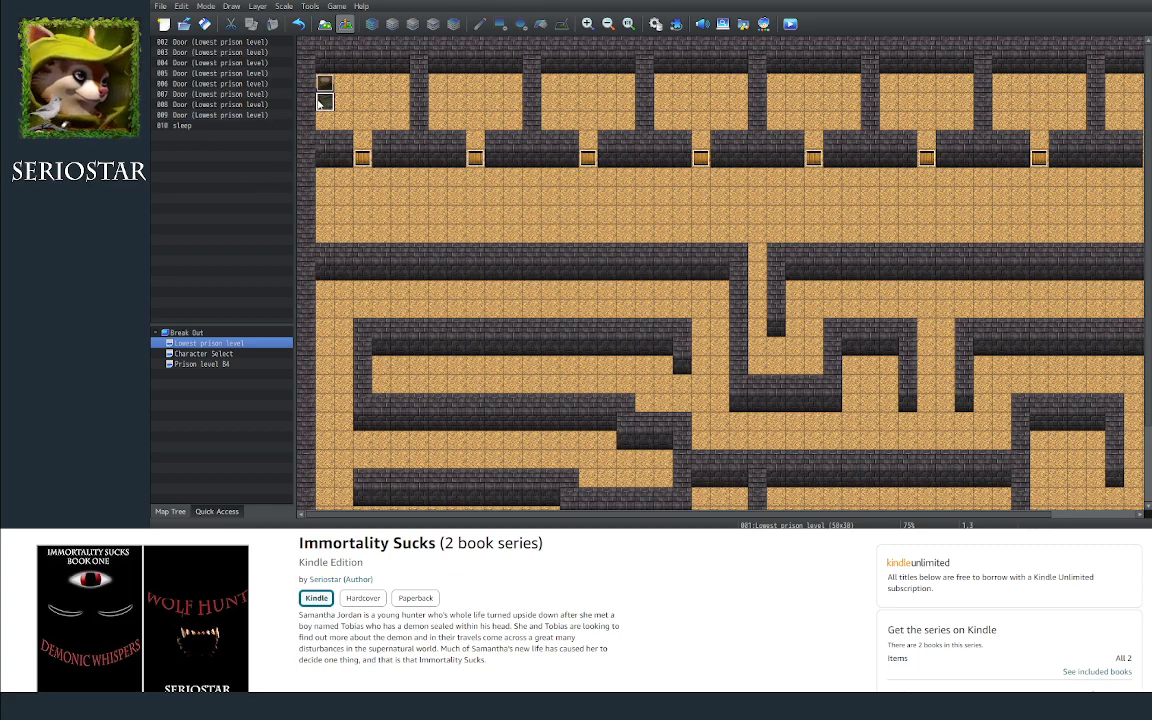
Step: Copy the sleep event from the upper bed tile and paste it onto the lower bed tile
{"action": "left_click", "coordinate": [262, 128]}
{"action": "left_click", "coordinate": [327, 85]}
{"action": "left_click", "coordinate": [327, 101]}
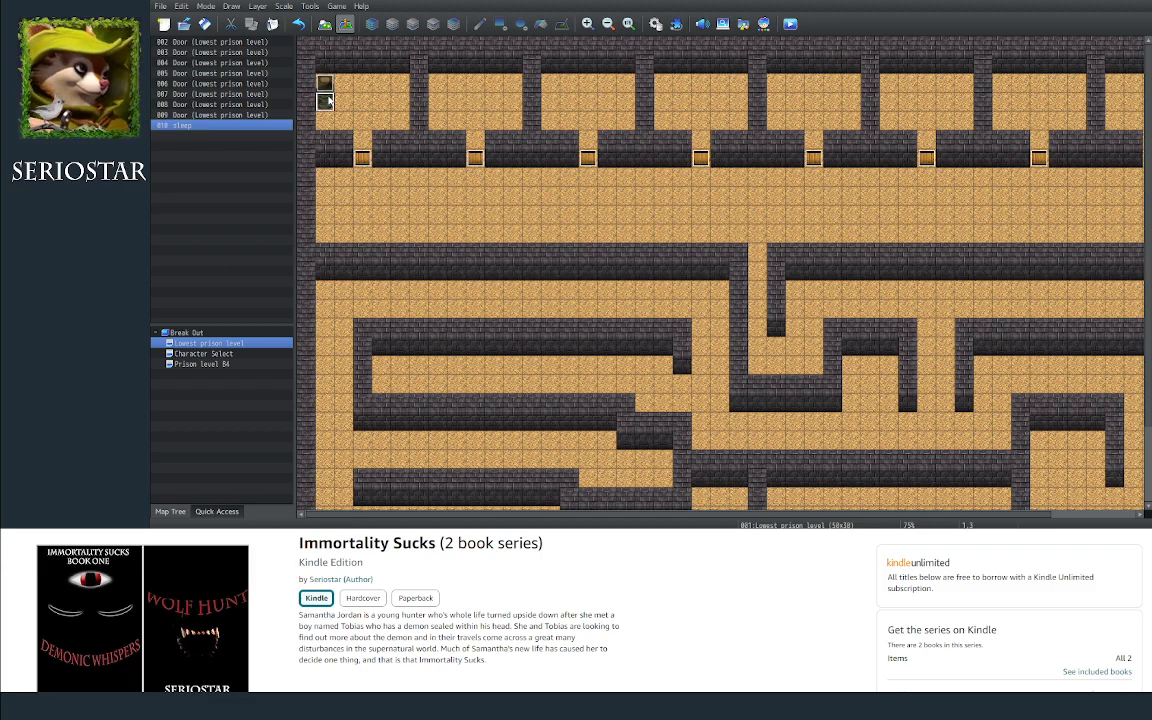
{"action": "key", "text": "ctrl+v"}
{"action": "left_click", "coordinate": [358, 103]}
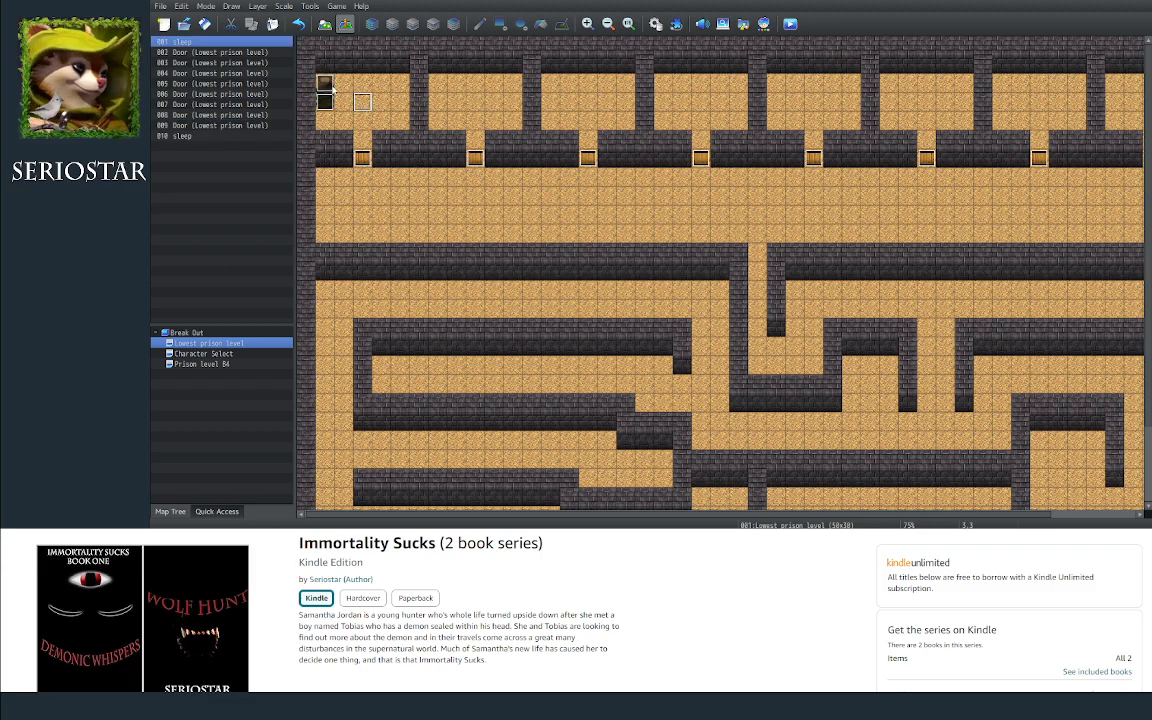
Step: Check which map tiles the sleep and door events of the Lowest prison level map occupy
{"action": "left_click", "coordinate": [330, 86]}
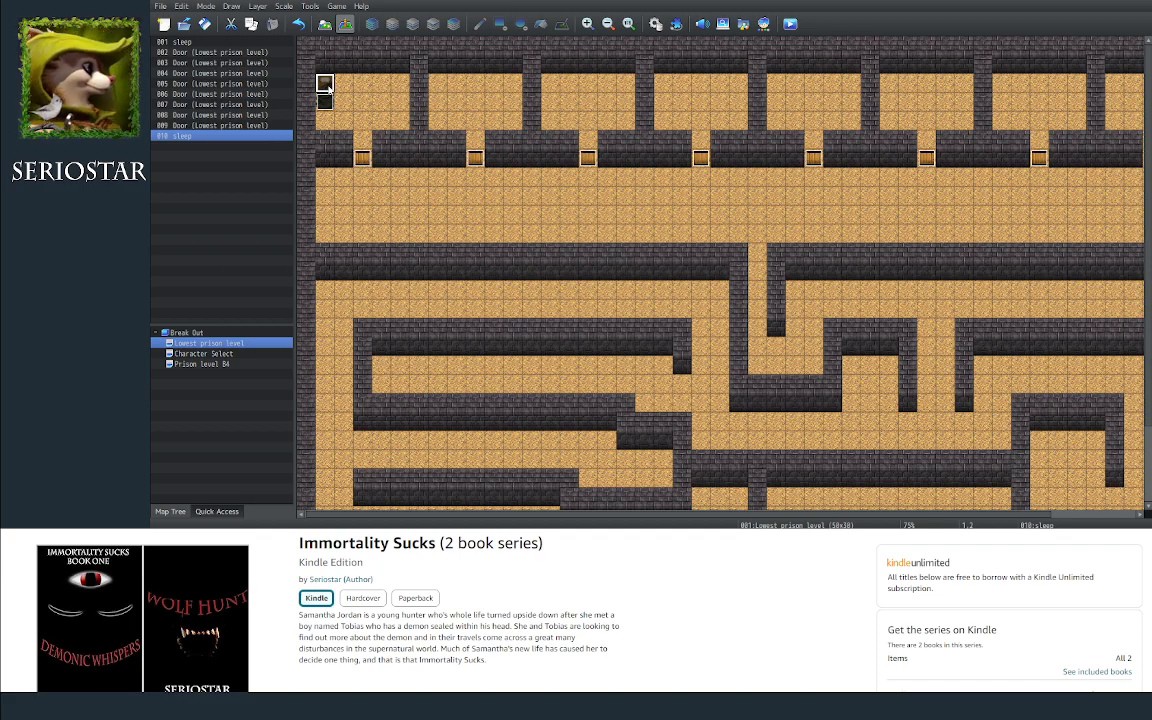
{"action": "left_click", "coordinate": [183, 46]}
{"action": "left_click_drag", "start_coordinate": [188, 62], "coordinate": [196, 114]}
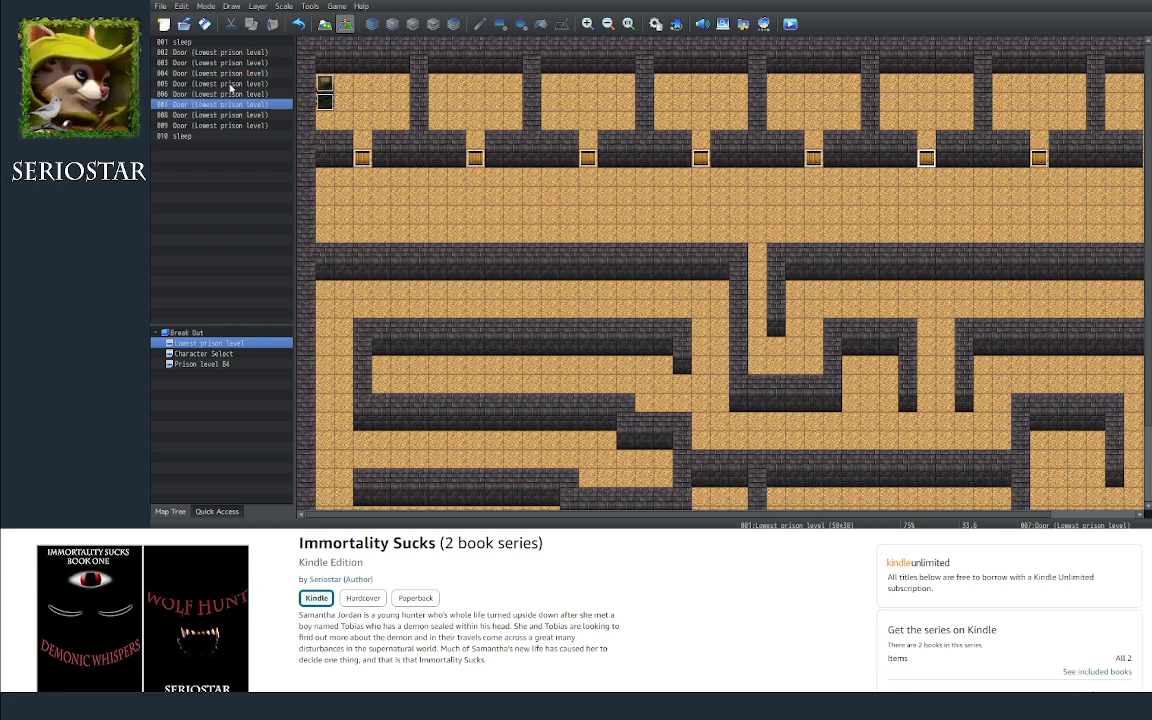
{"action": "left_click", "coordinate": [180, 55]}
{"action": "left_click", "coordinate": [180, 42]}
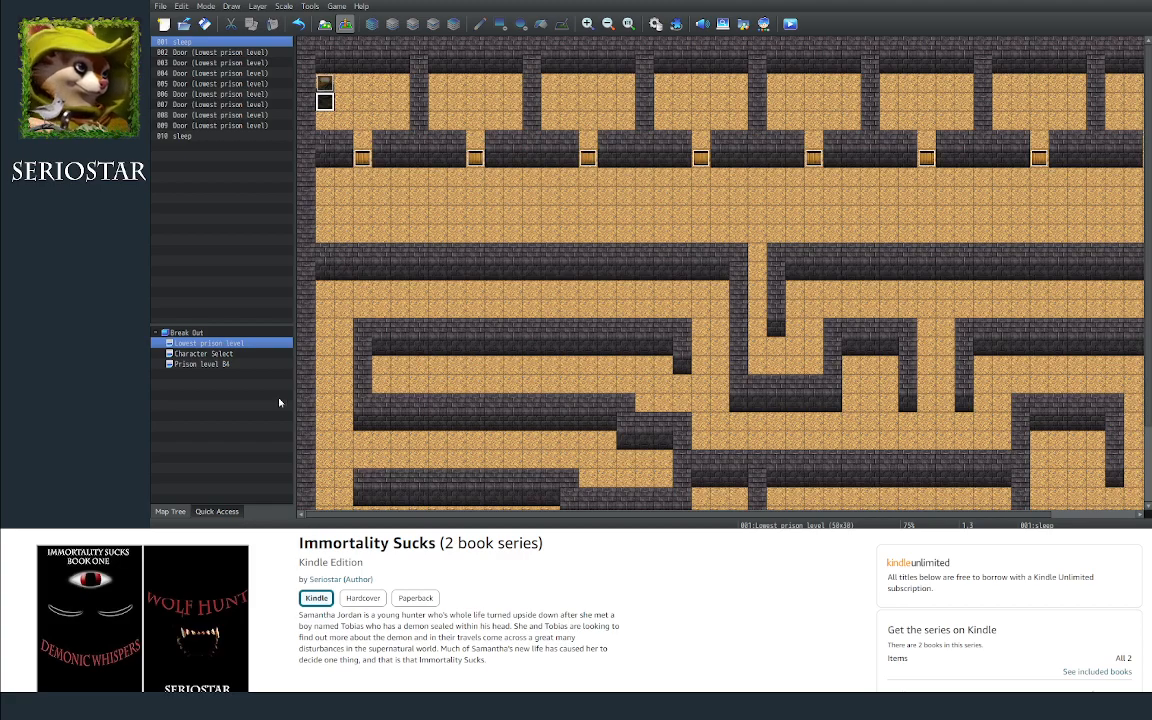
Step: Open the Prison level B4 map and search the project for events named sleep
{"action": "left_click", "coordinate": [232, 365]}
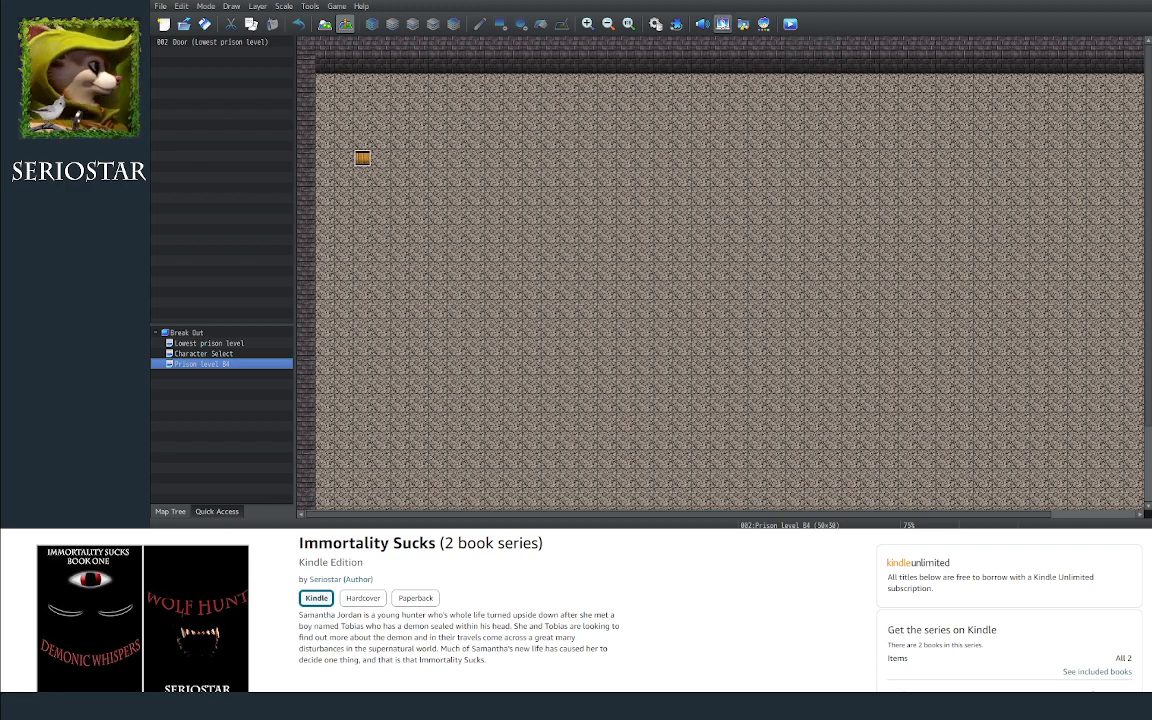
{"action": "left_click", "coordinate": [722, 24]}
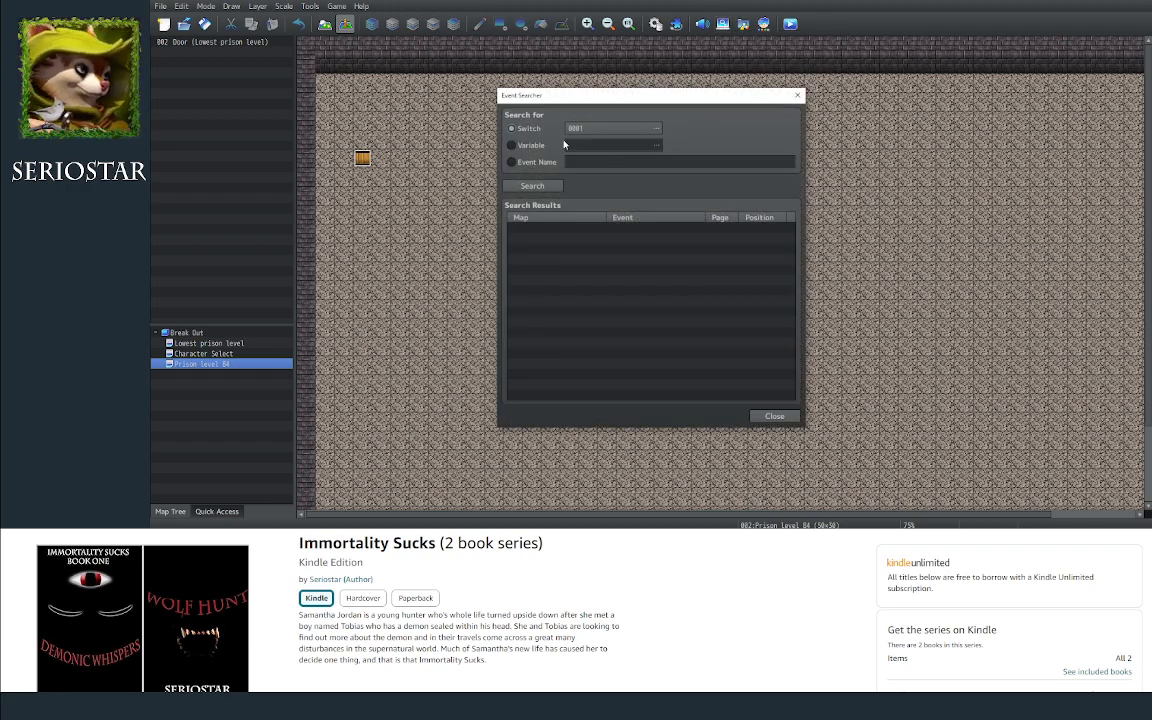
{"action": "left_click", "coordinate": [613, 162]}
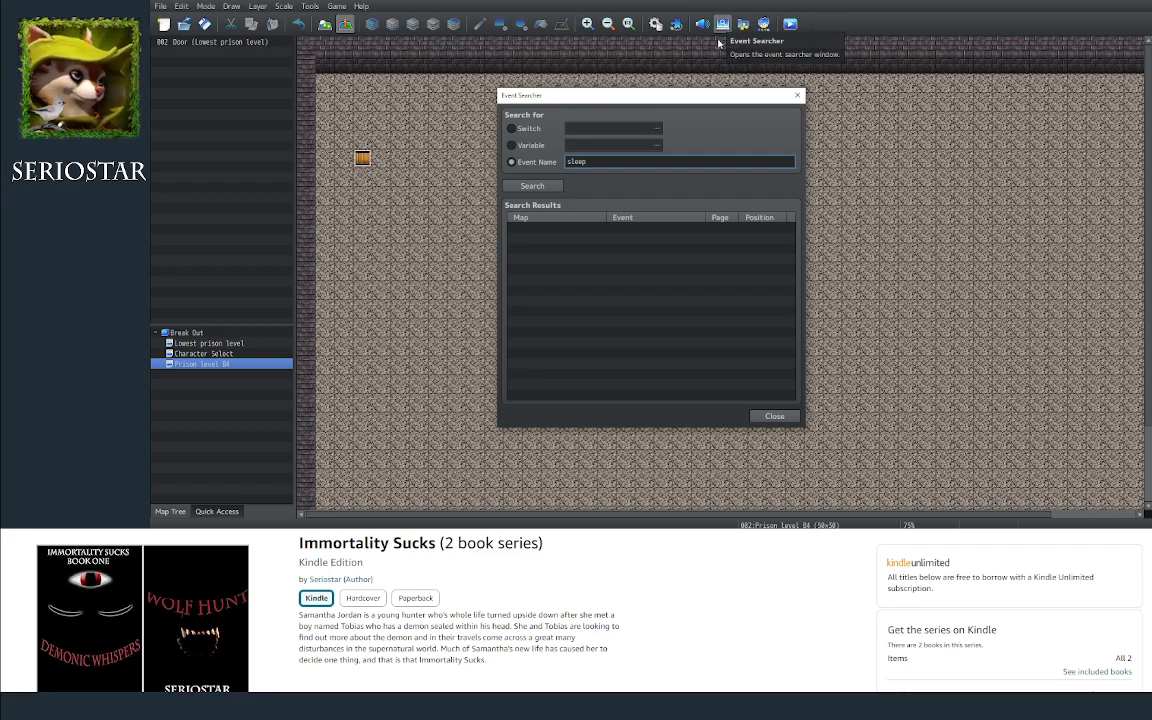
{"action": "left_click", "coordinate": [540, 186]}
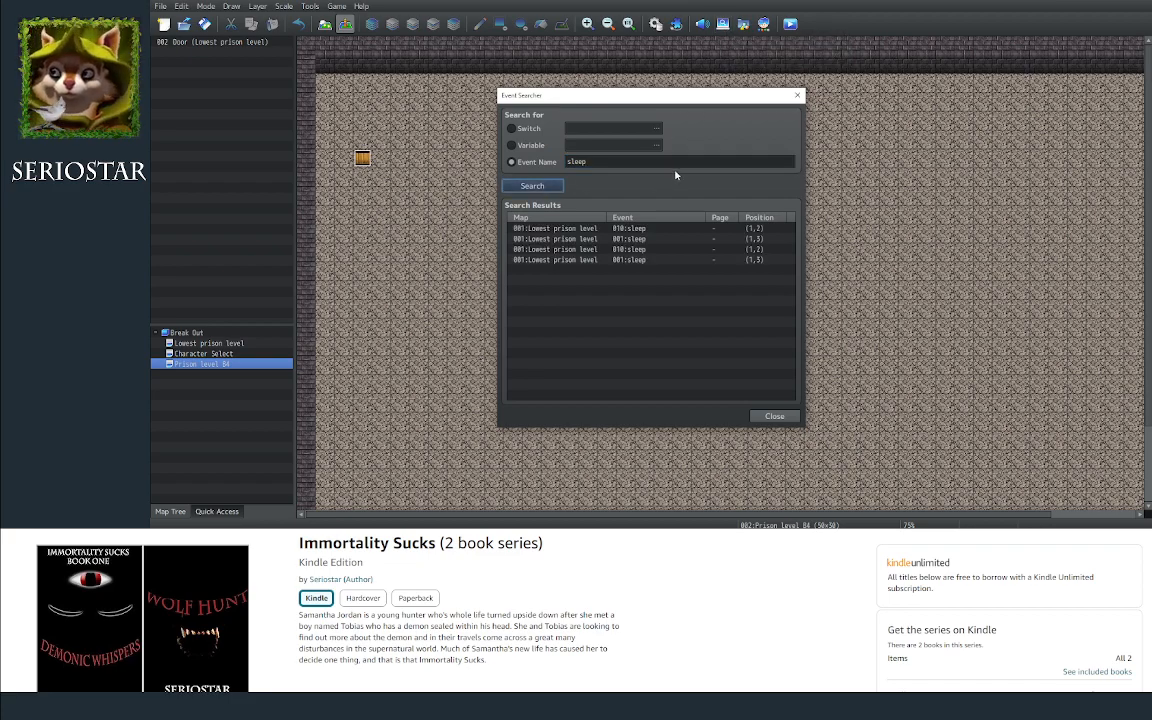
{"action": "left_click", "coordinate": [593, 230]}
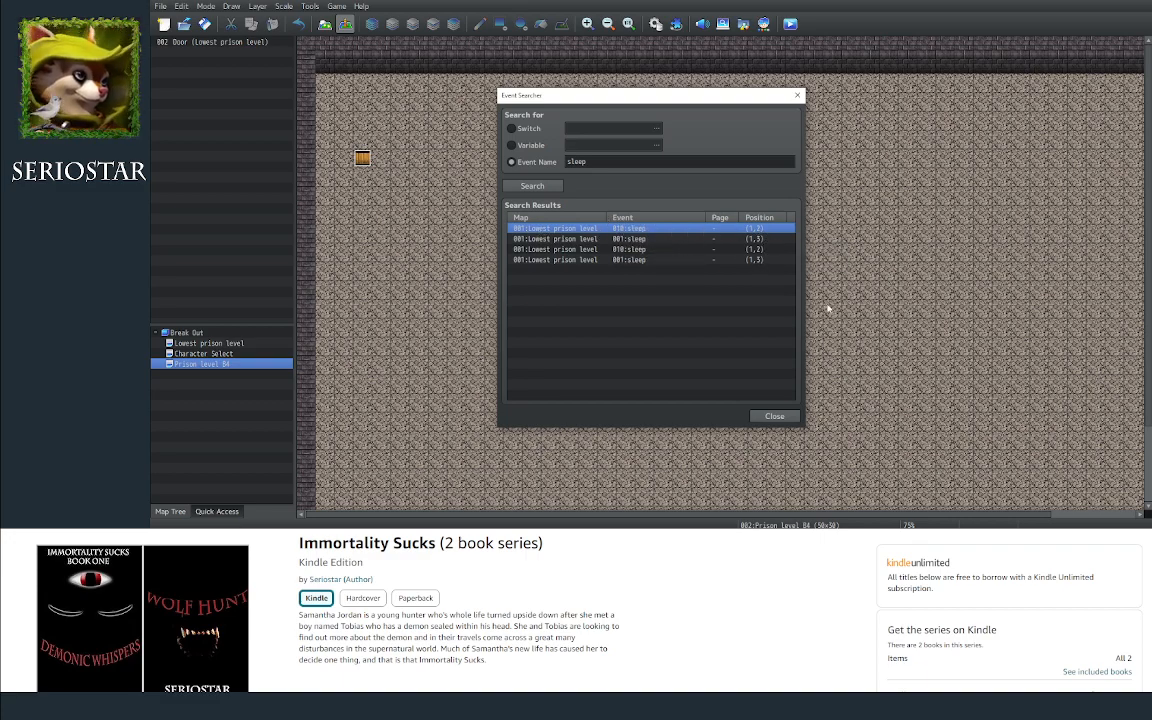
{"action": "left_click", "coordinate": [764, 412]}
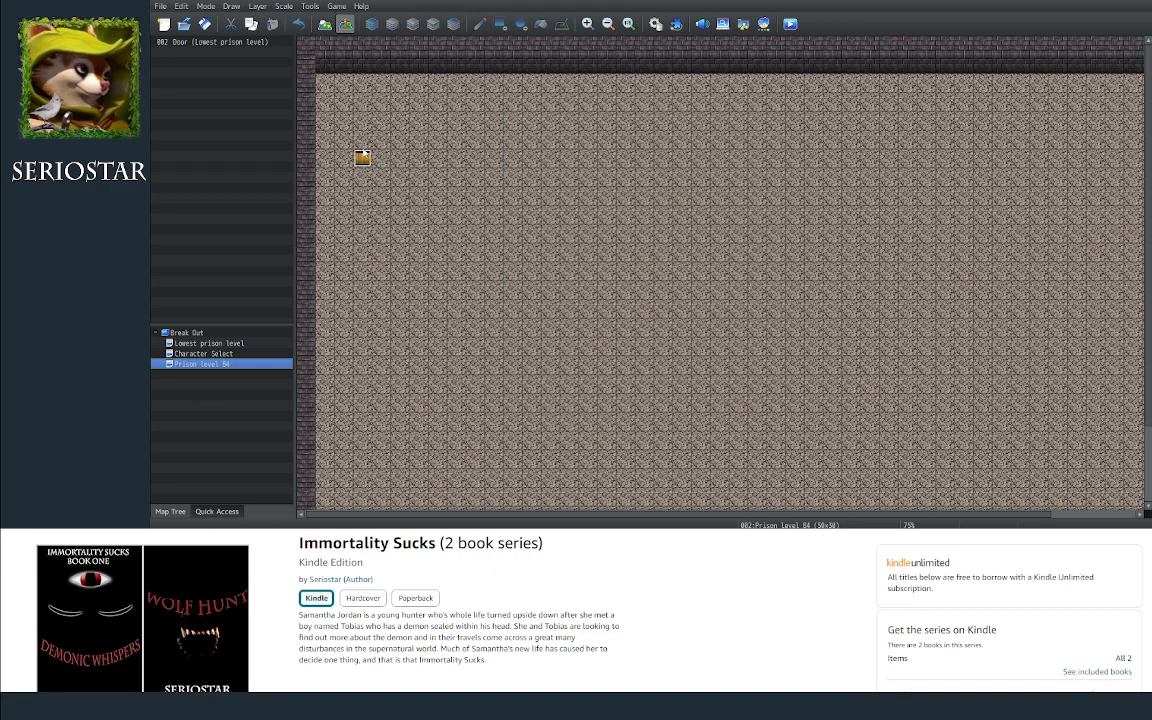
Step: Delete the leftover door event from the Prison level B4 map
{"action": "left_click", "coordinate": [362, 159]}
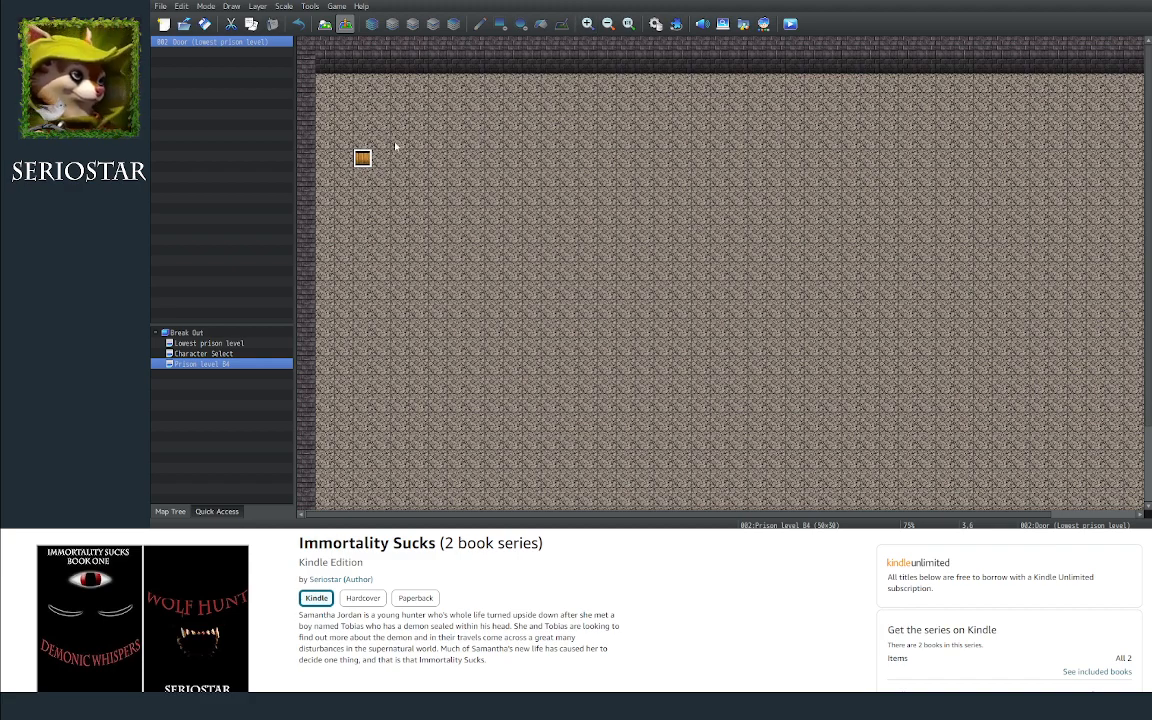
{"action": "key", "text": "Delete"}
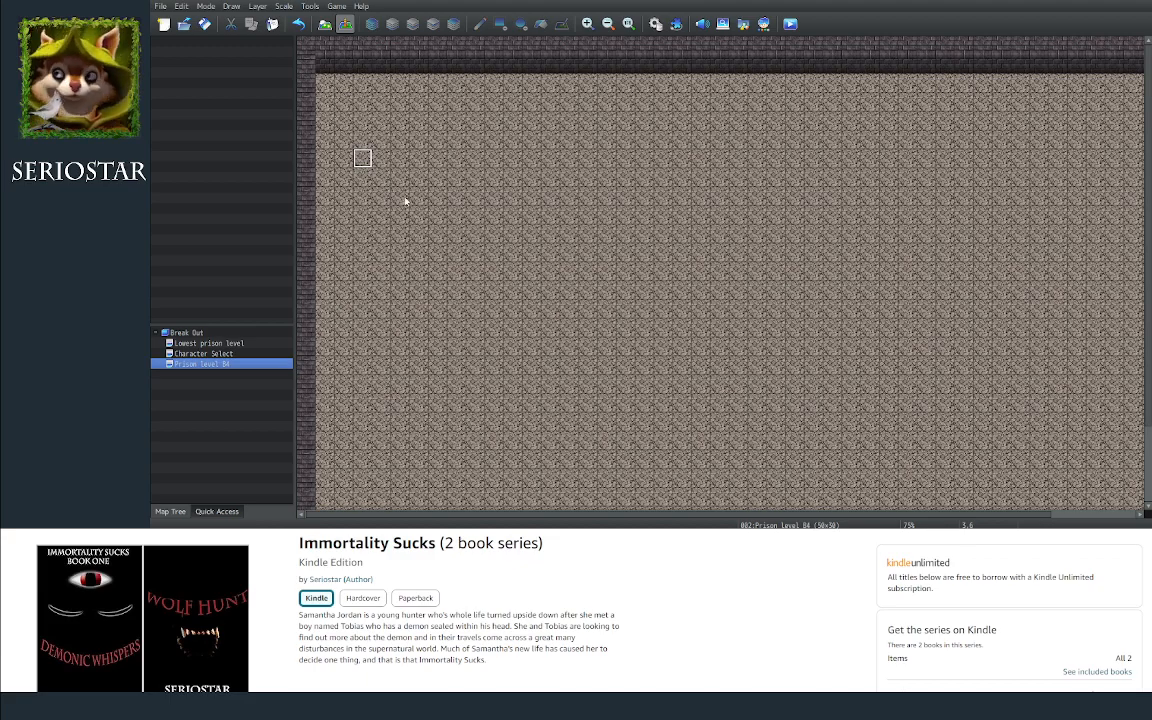
Step: Return to tile editing and browse tileset pages A, B and C for a stair tile to use in the map's southeast corner
{"action": "left_click", "coordinate": [324, 23]}
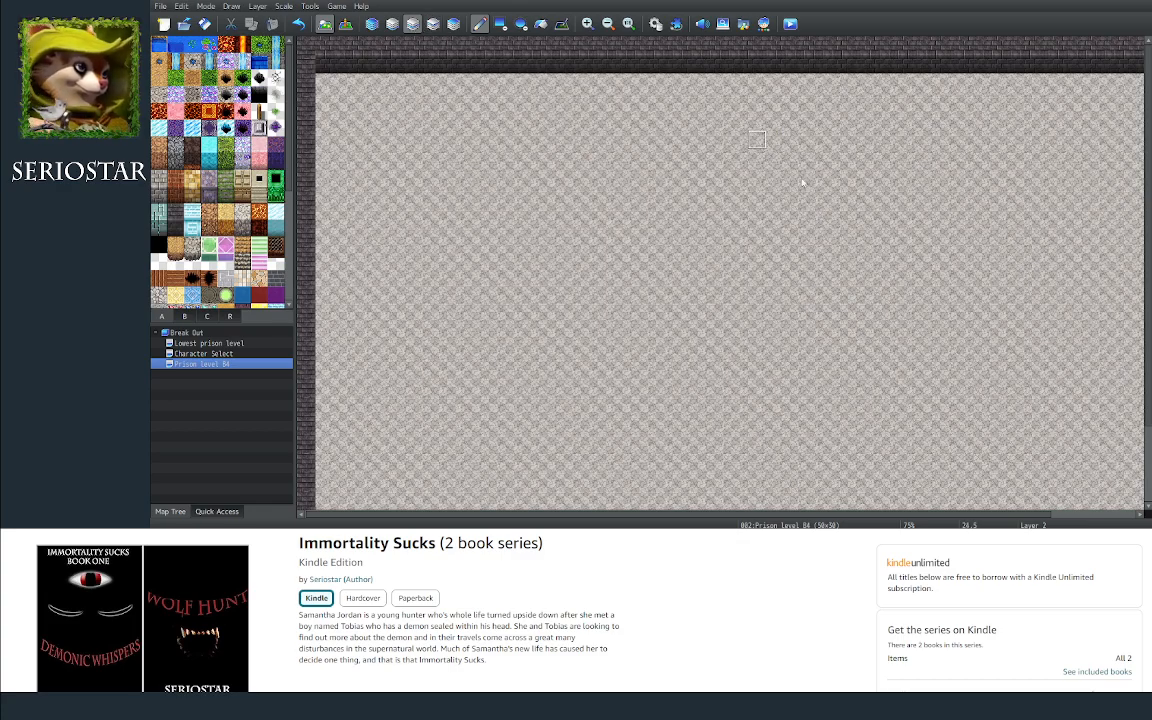
{"action": "scroll", "coordinate": [1147, 220], "scroll_direction": "down", "scroll_amount": 2}
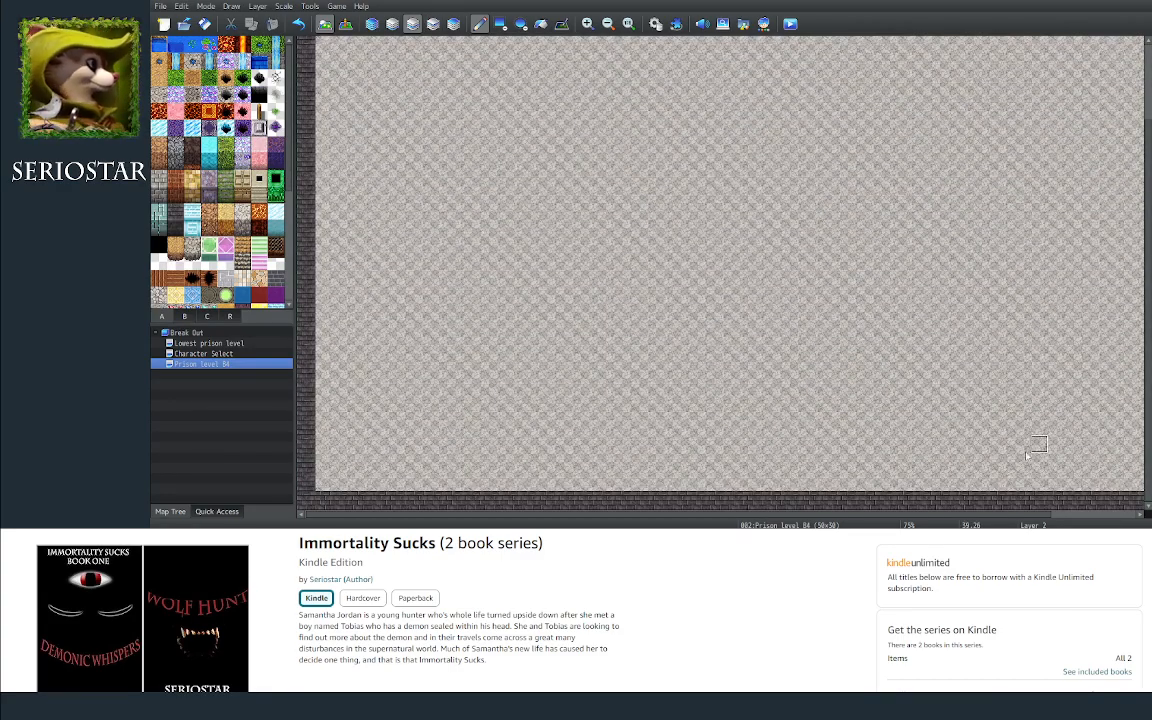
{"action": "left_click_drag", "start_coordinate": [994, 516], "coordinate": [1132, 520]}
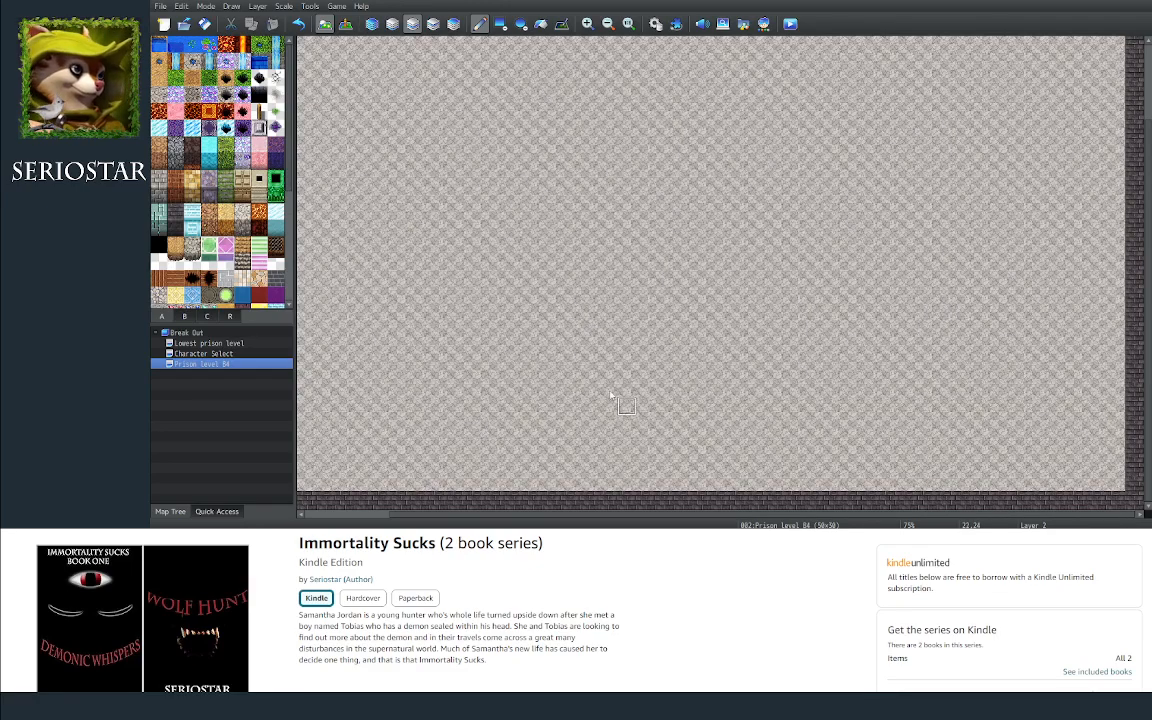
{"action": "left_click", "coordinate": [185, 316]}
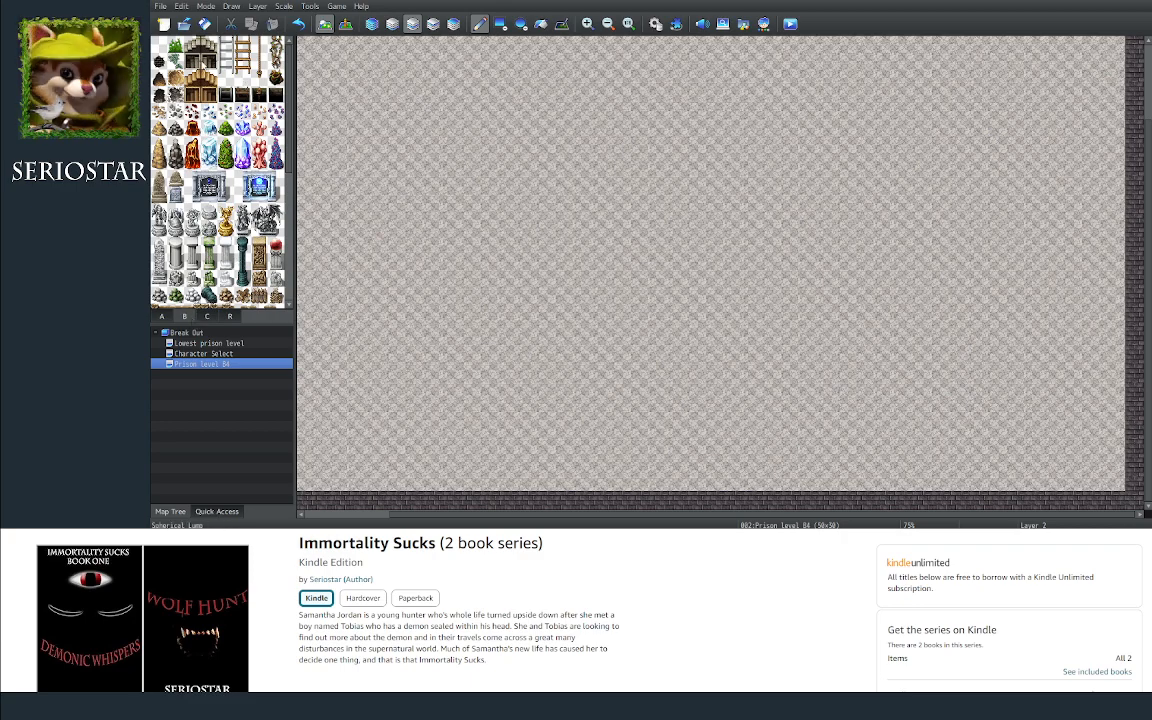
{"action": "scroll", "coordinate": [290, 175], "scroll_direction": "down", "scroll_amount": 1}
{"action": "scroll", "coordinate": [290, 175], "scroll_direction": "down", "scroll_amount": 3}
{"action": "left_click", "coordinate": [212, 316]}
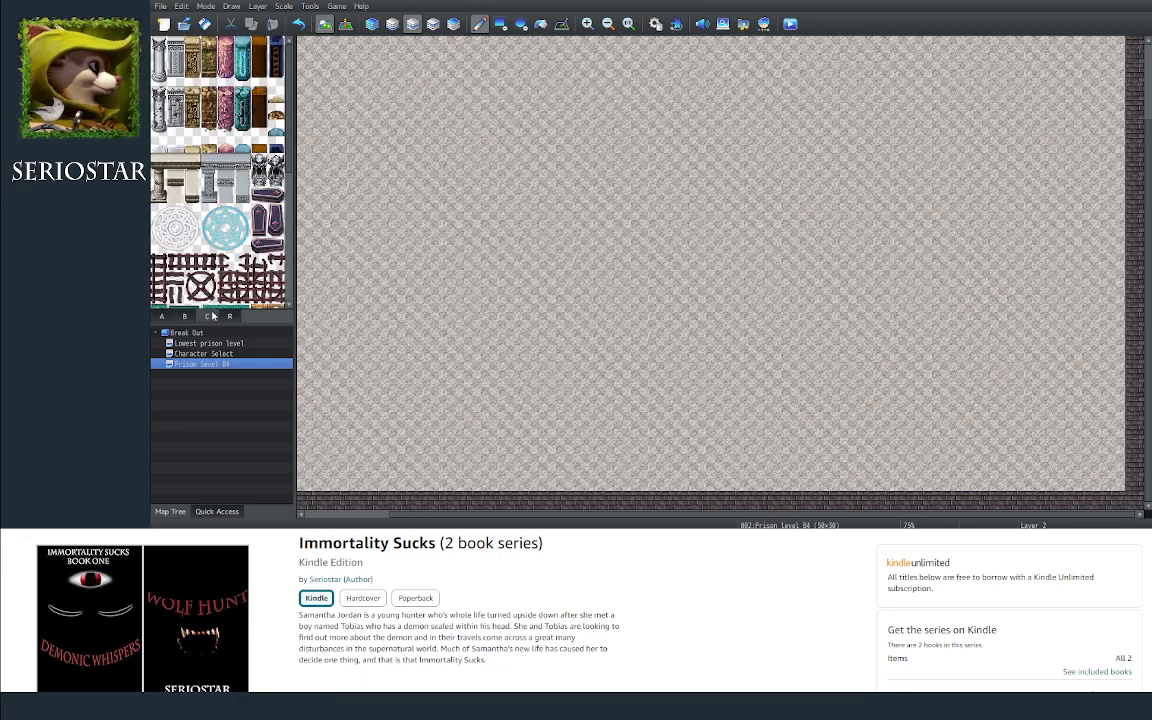
{"action": "scroll", "coordinate": [289, 228], "scroll_direction": "down", "scroll_amount": 5}
{"action": "scroll", "coordinate": [290, 230], "scroll_direction": "up", "scroll_amount": 5}
{"action": "scroll", "coordinate": [293, 213], "scroll_direction": "down", "scroll_amount": 3}
{"action": "scroll", "coordinate": [292, 240], "scroll_direction": "down", "scroll_amount": 3}
{"action": "left_click", "coordinate": [163, 318]}
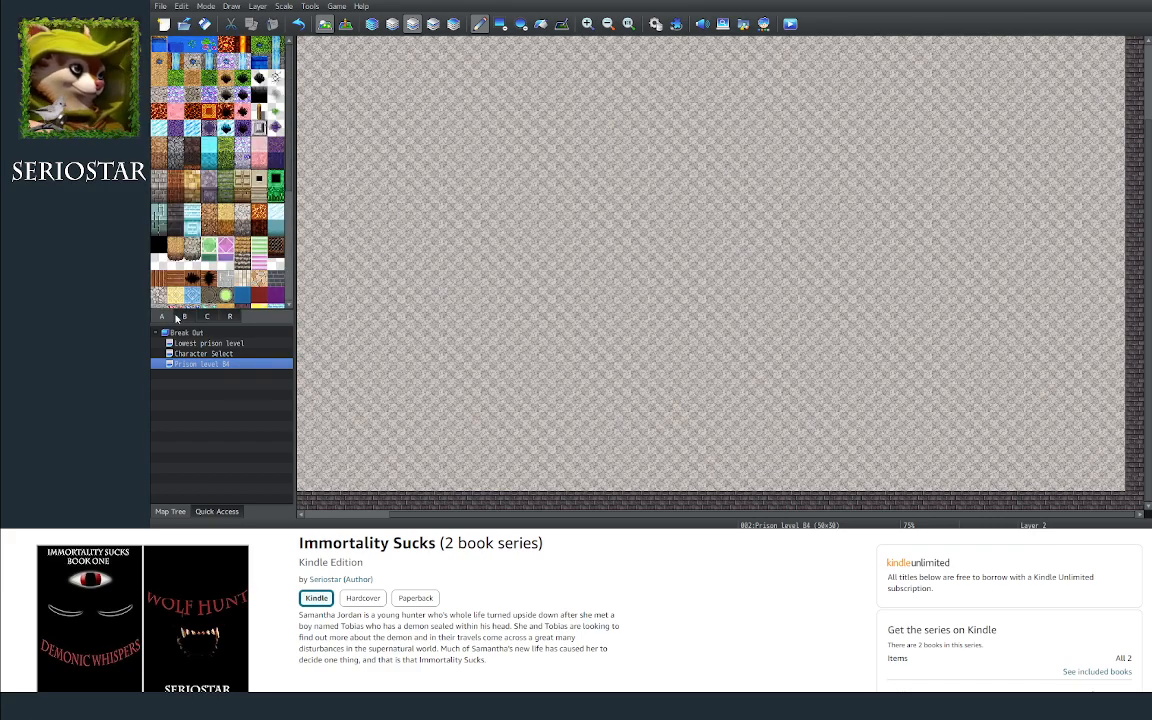
{"action": "scroll", "coordinate": [289, 178], "scroll_direction": "down", "scroll_amount": 6}
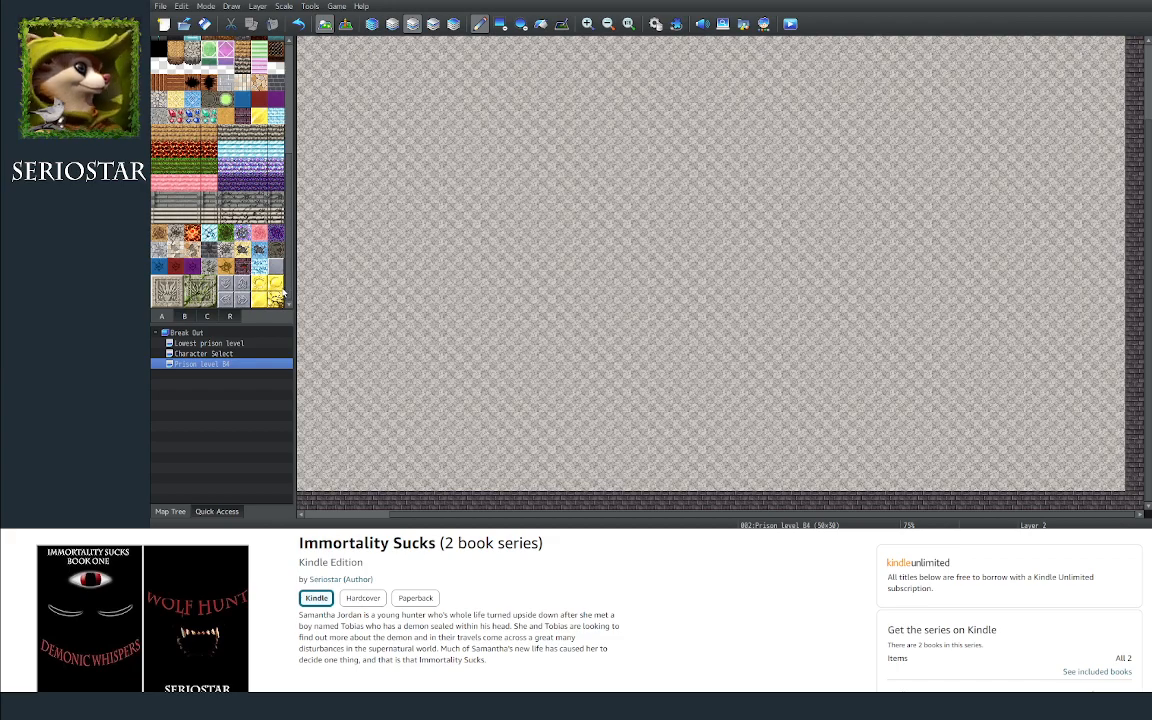
Step: Place two stacked grey stair tiles in the southeast corner of Prison level B4 on layer 2
{"action": "left_click", "coordinate": [210, 201]}
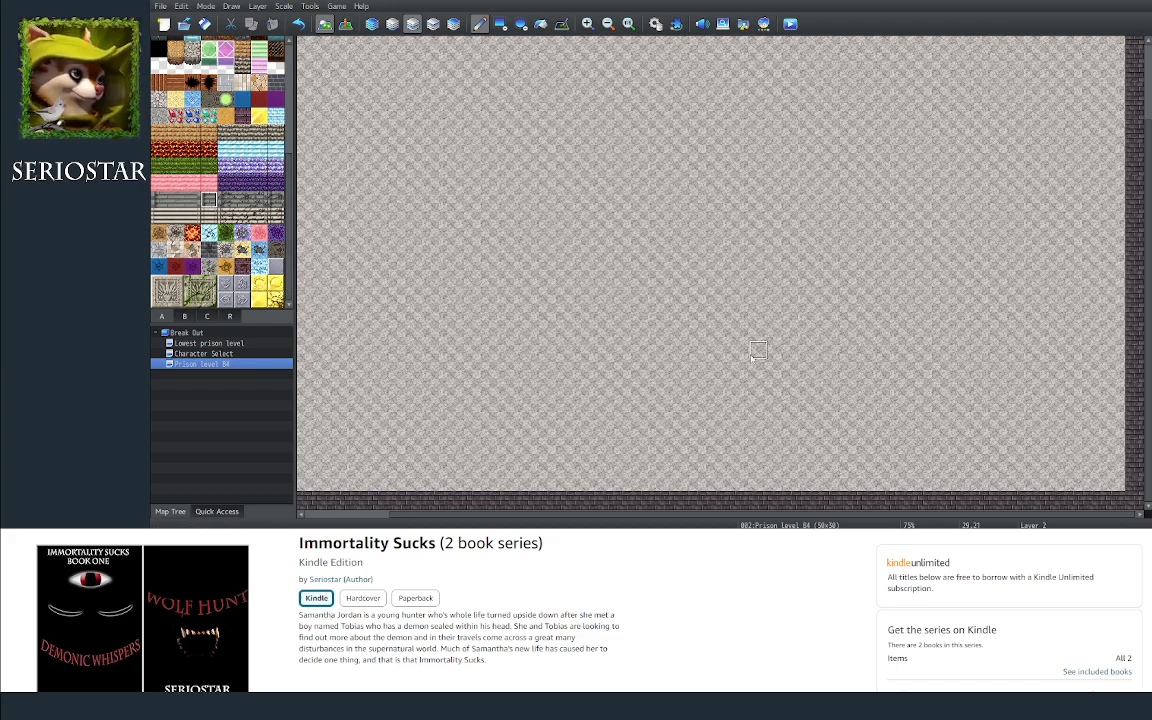
{"action": "left_click", "coordinate": [1113, 463]}
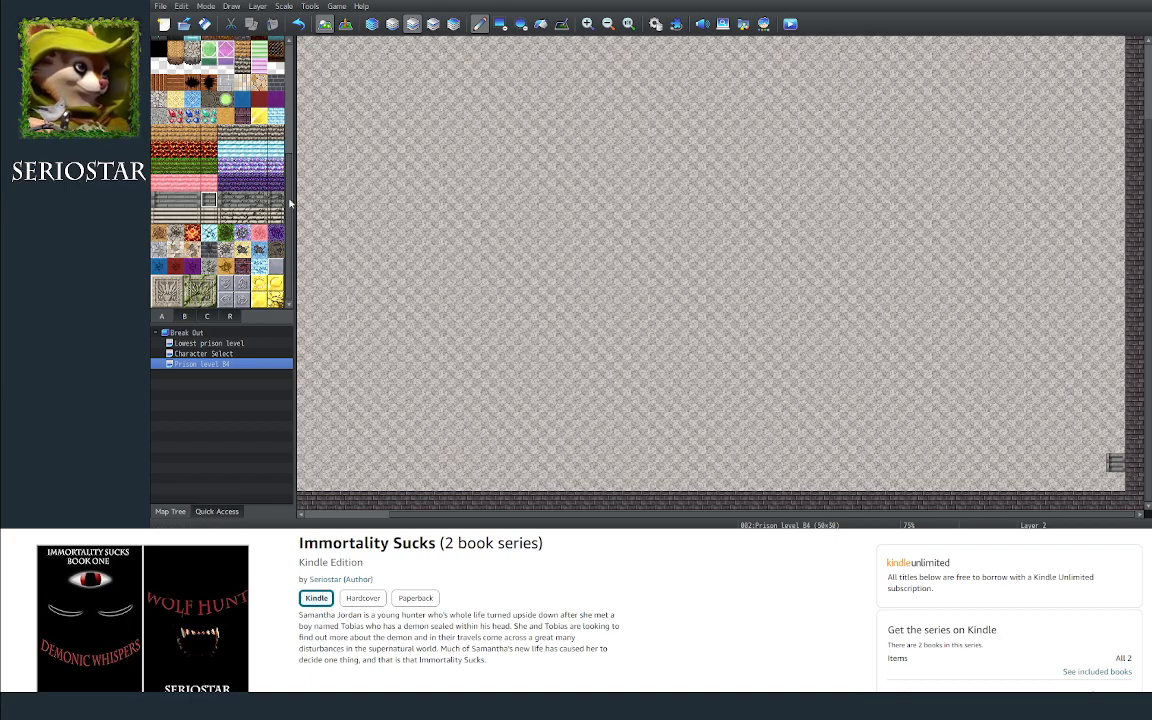
{"action": "scroll", "coordinate": [280, 199], "scroll_direction": "up", "scroll_amount": 3}
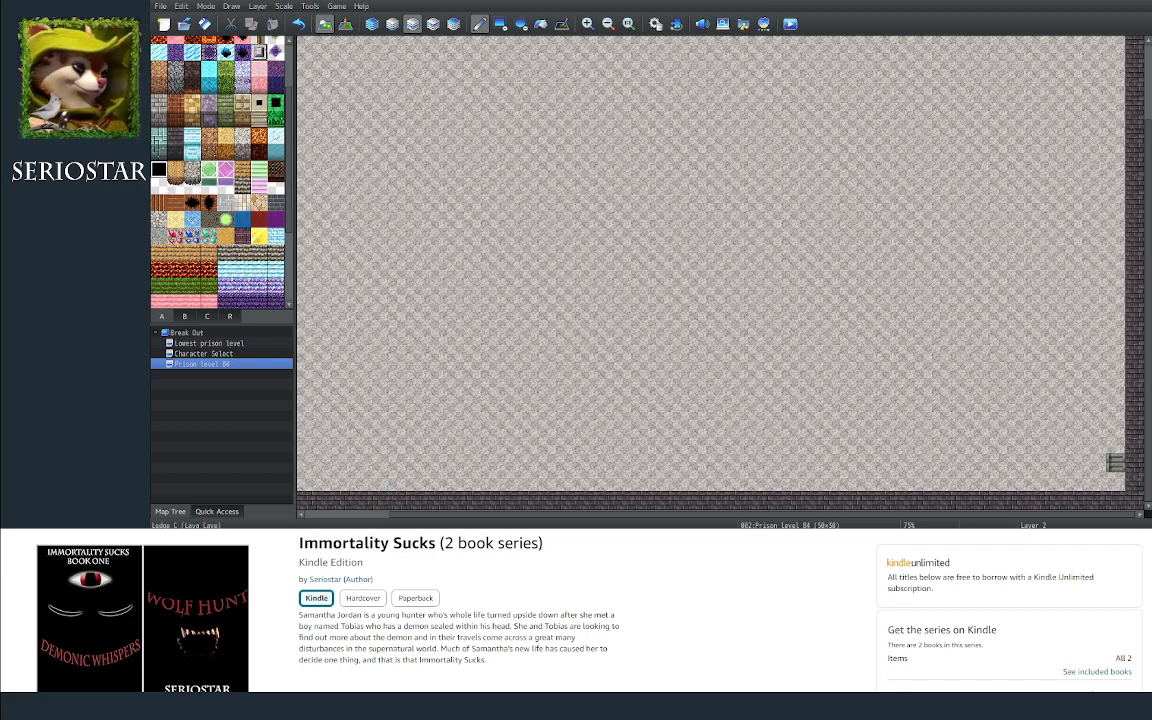
{"action": "scroll", "coordinate": [282, 203], "scroll_direction": "down", "scroll_amount": 4}
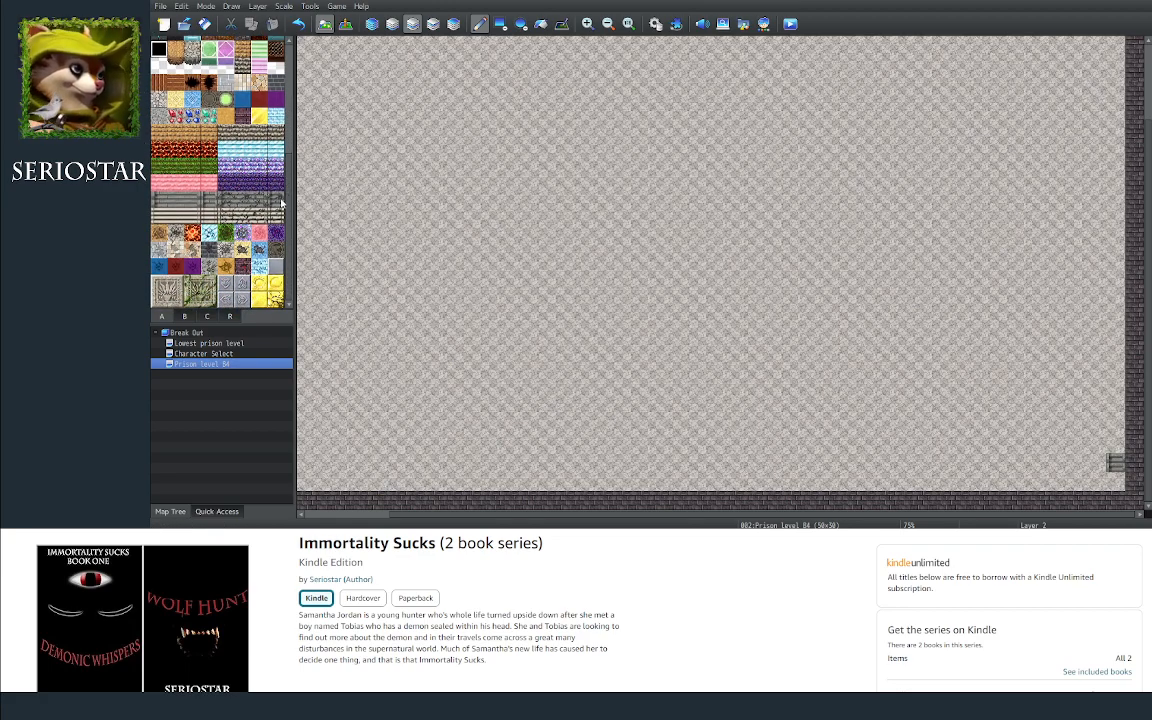
{"action": "left_click", "coordinate": [208, 200]}
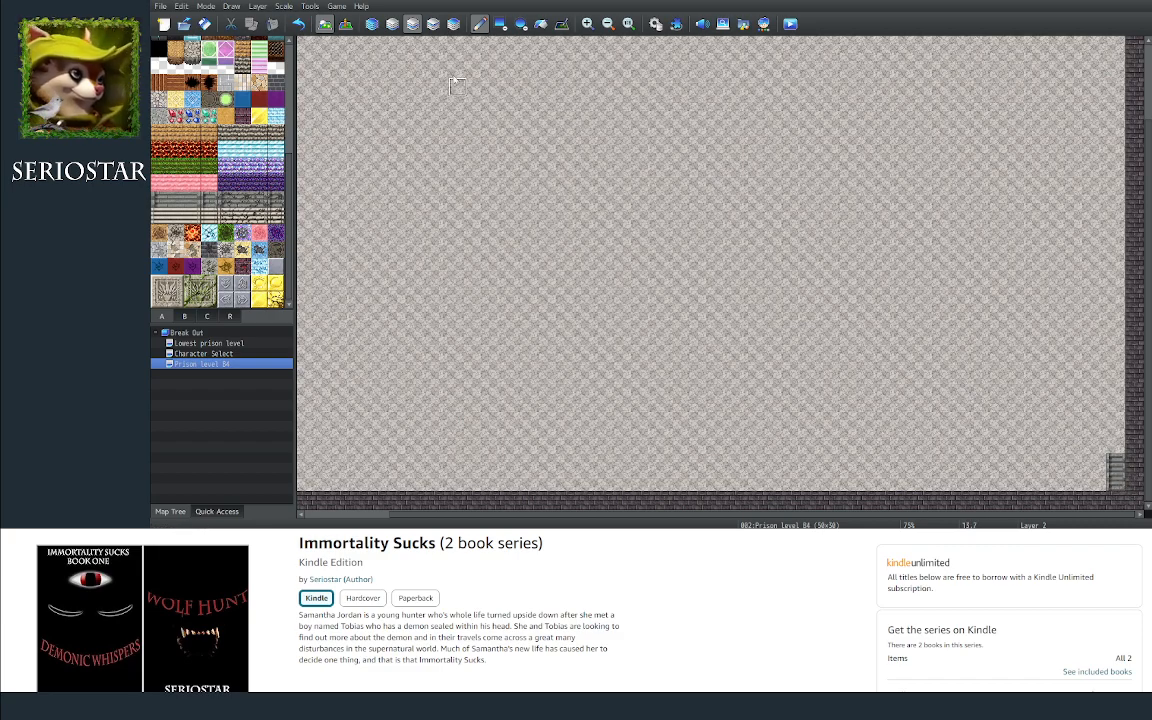
Step: Try covering the lower stair tile with a Darkness tile on layer 3 and view the result with automatic layering
{"action": "left_click", "coordinate": [433, 24]}
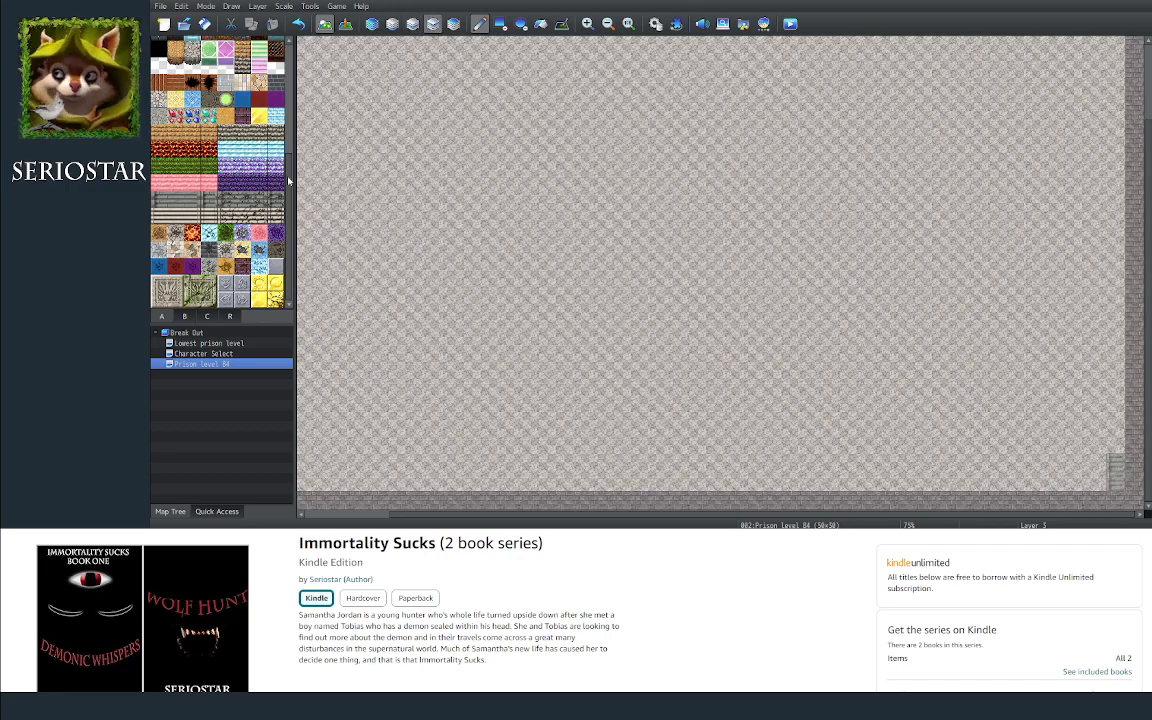
{"action": "scroll", "coordinate": [288, 180], "scroll_direction": "up", "scroll_amount": 2}
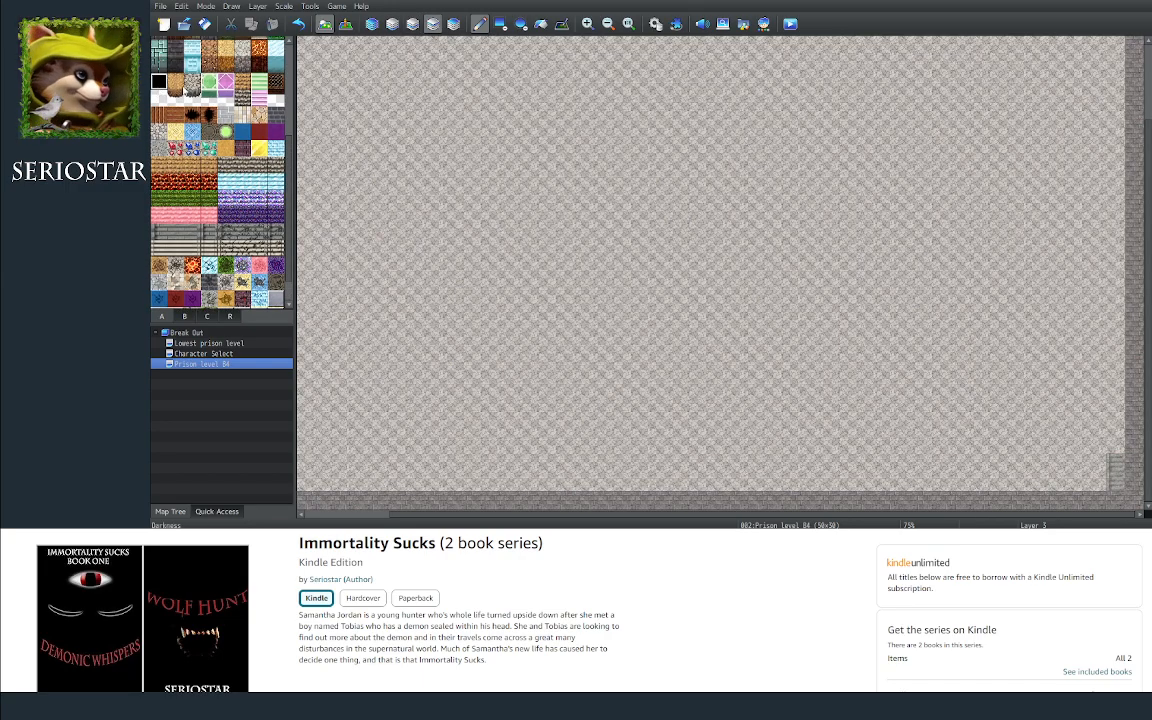
{"action": "left_click", "coordinate": [1117, 484]}
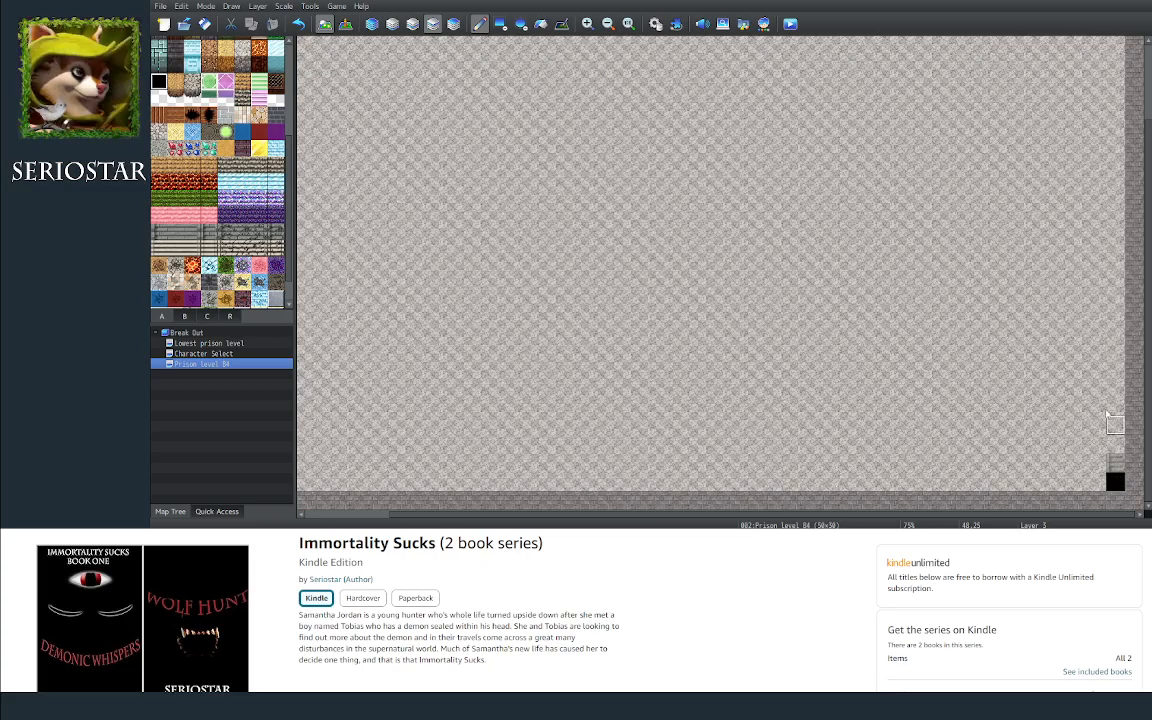
{"action": "left_click", "coordinate": [372, 24]}
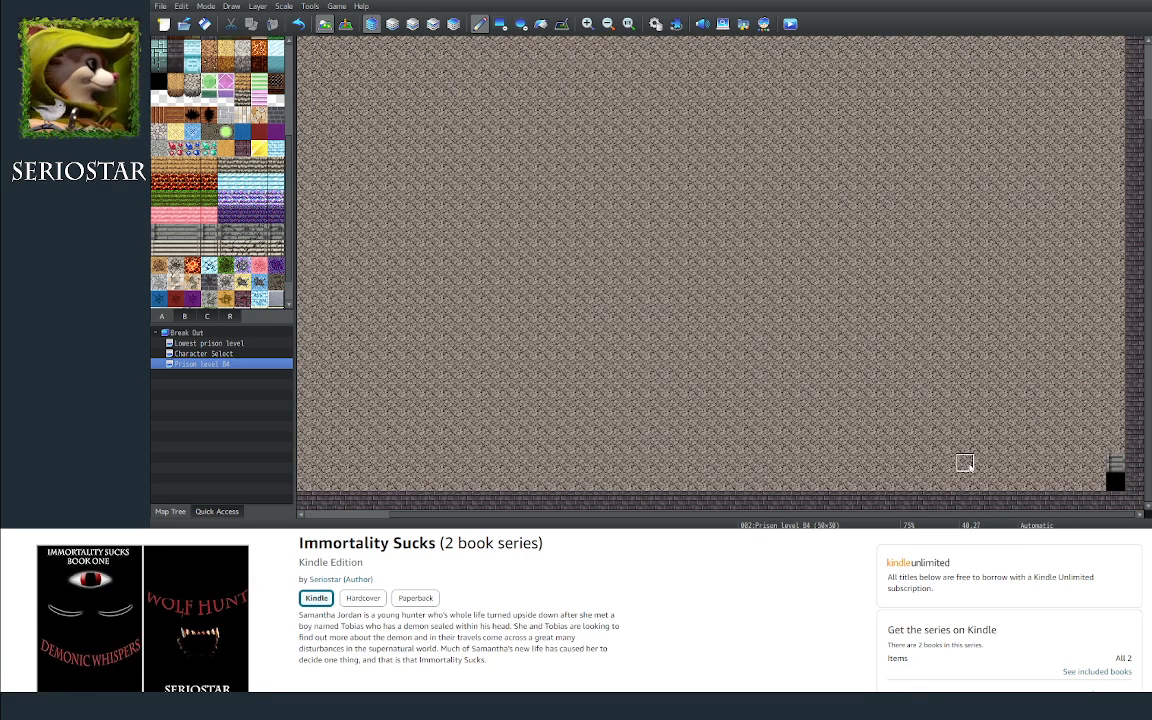
Step: Try darkening the lower stair tile with the Shadow Pen in automatic layer mode, and undo the shadow strokes
{"action": "left_click", "coordinate": [432, 24]}
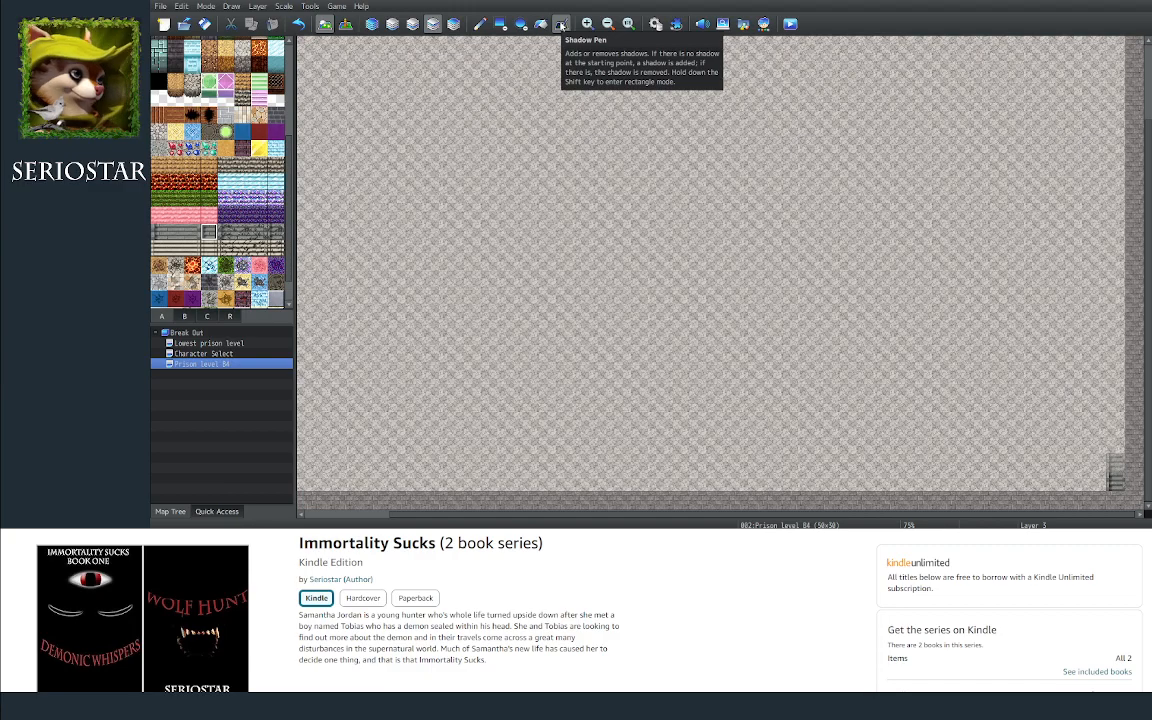
{"action": "left_click", "coordinate": [561, 24]}
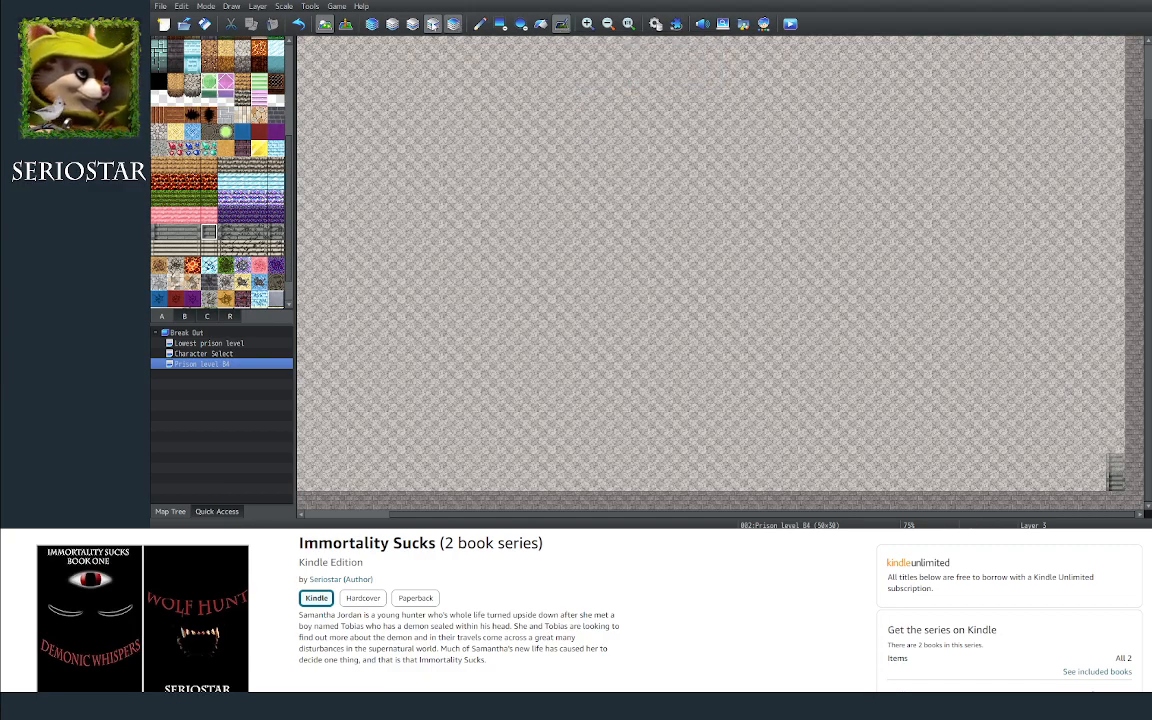
{"action": "left_click", "coordinate": [376, 24]}
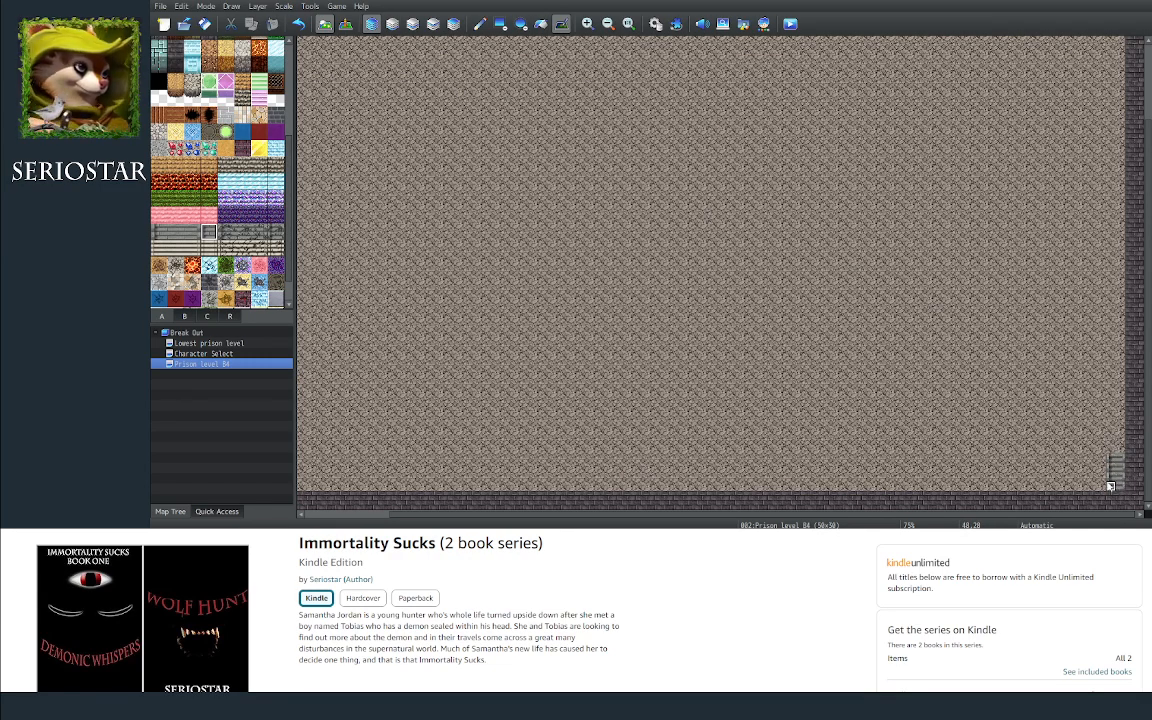
{"action": "left_click_drag", "start_coordinate": [1092, 430], "coordinate": [1050, 441]}
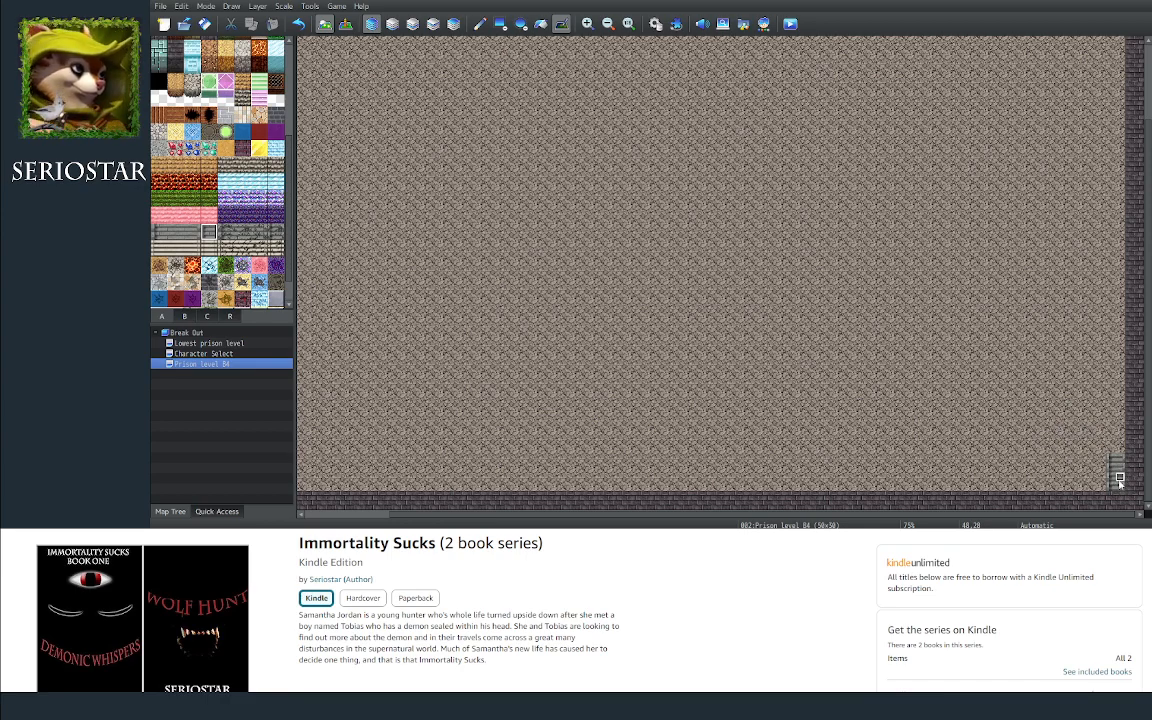
{"action": "key", "text": "ctrl+z"}
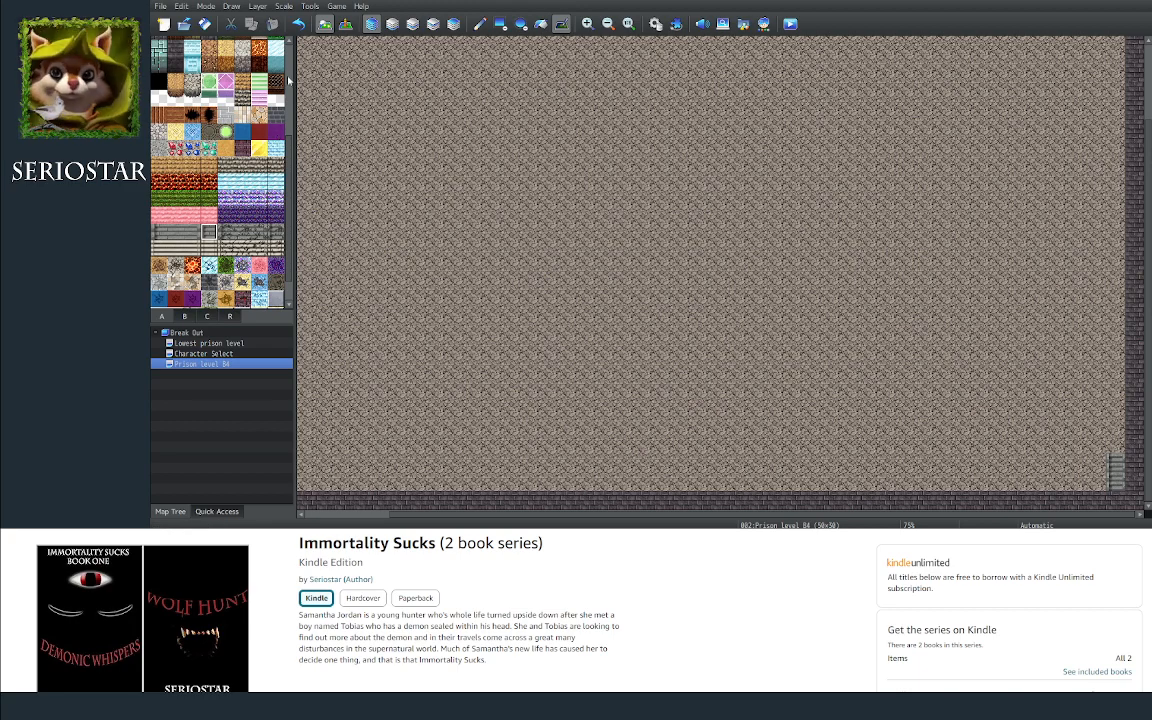
{"action": "scroll", "coordinate": [289, 108], "scroll_direction": "up", "scroll_amount": 3}
{"action": "scroll", "coordinate": [289, 135], "scroll_direction": "down", "scroll_amount": 2}
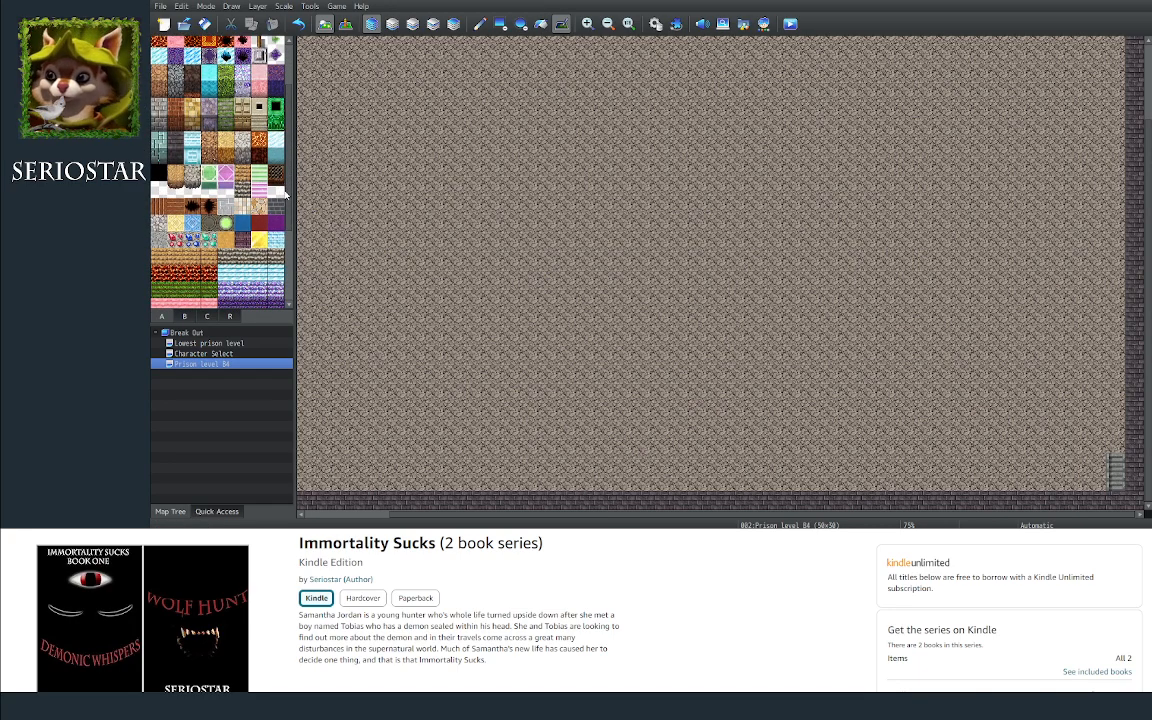
{"action": "scroll", "coordinate": [285, 200], "scroll_direction": "down", "scroll_amount": 3}
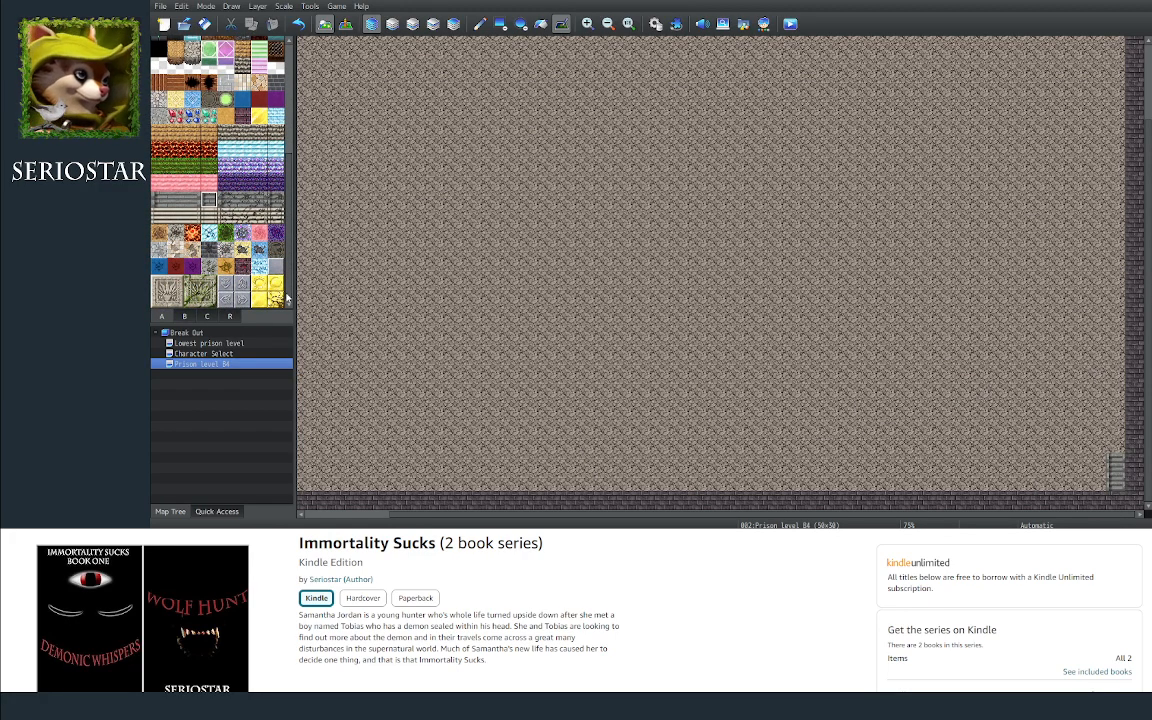
{"action": "scroll", "coordinate": [260, 255], "scroll_direction": "up", "scroll_amount": 5}
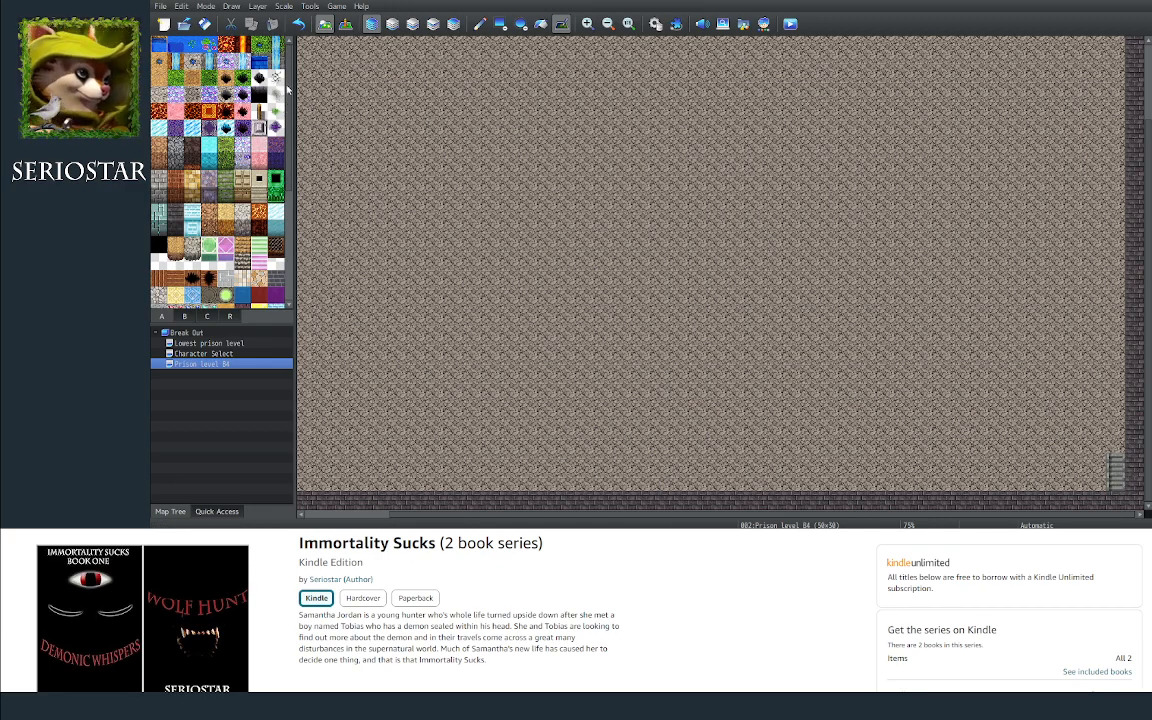
Step: Browse tileset pages B and C for a darker tile or stair variant suited to the southeast corner
{"action": "left_click", "coordinate": [201, 317]}
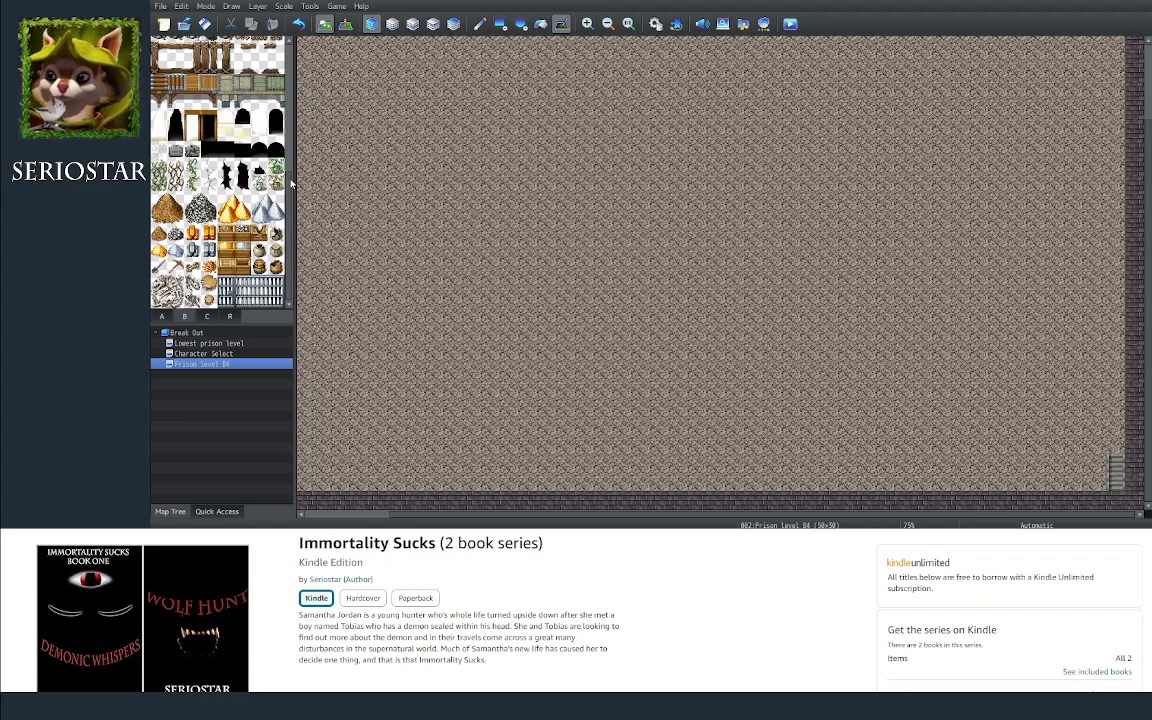
{"action": "scroll", "coordinate": [291, 183], "scroll_direction": "up", "scroll_amount": 5}
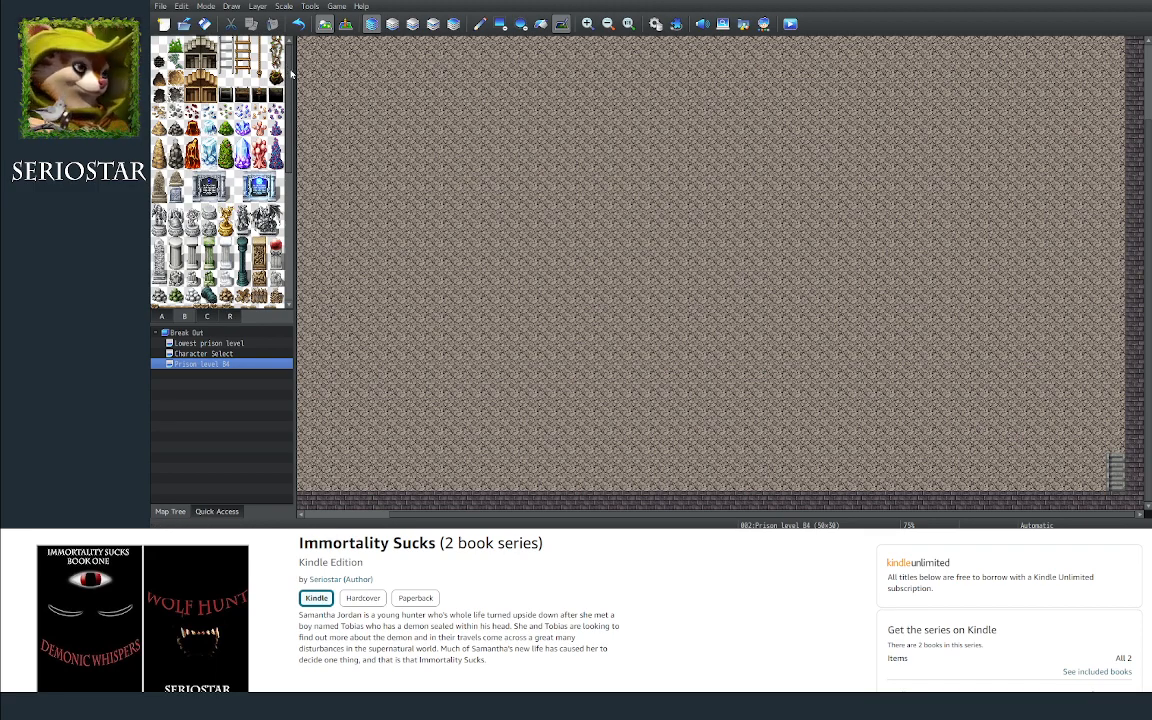
{"action": "left_click", "coordinate": [208, 317]}
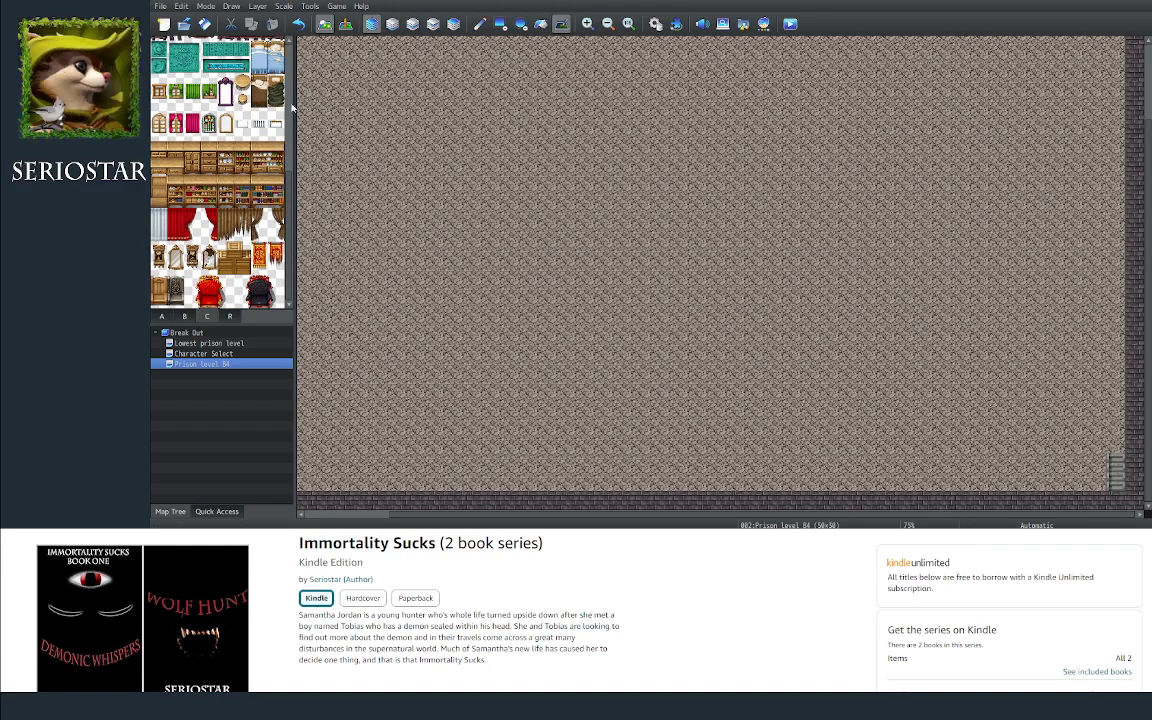
{"action": "scroll", "coordinate": [289, 147], "scroll_direction": "down", "scroll_amount": 5}
{"action": "mouse_move", "coordinate": [284, 140]}
{"action": "left_mouse_down"}
{"action": "mouse_move", "coordinate": [285, 299]}
{"action": "mouse_move", "coordinate": [290, 145]}
{"action": "left_mouse_up"}
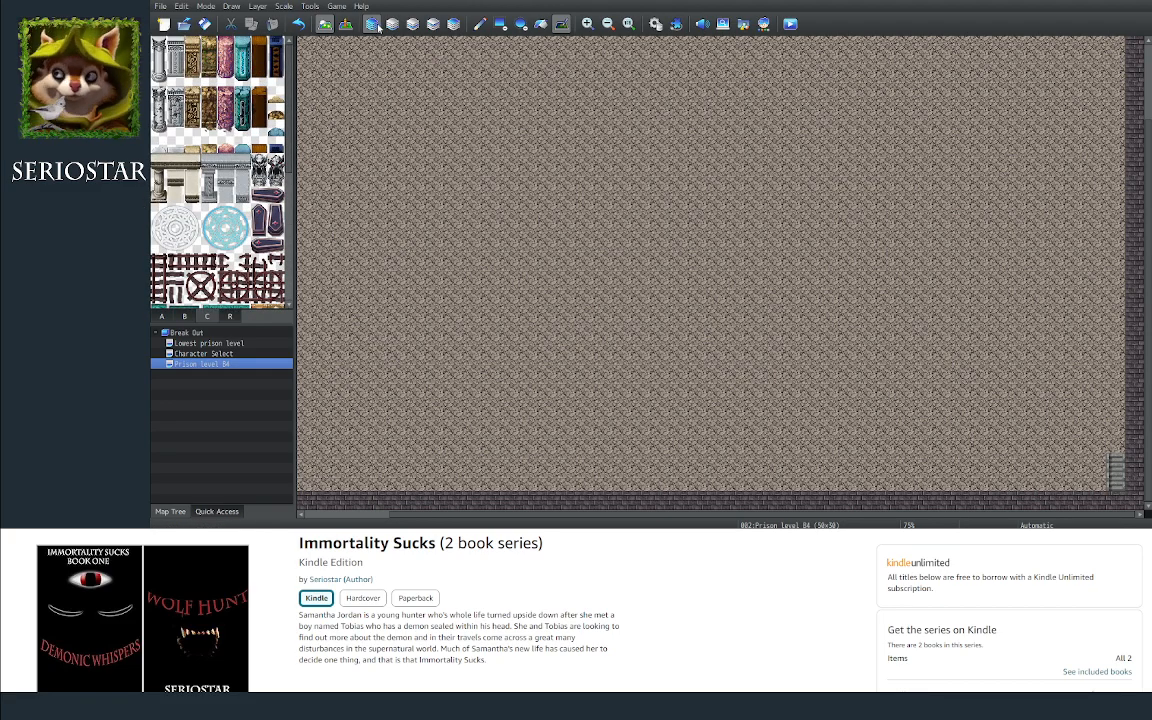
Step: Try Shadow Pen strokes on the floor beside the corner stairs in automatic layer mode, and remove them again
{"action": "left_click", "coordinate": [433, 25]}
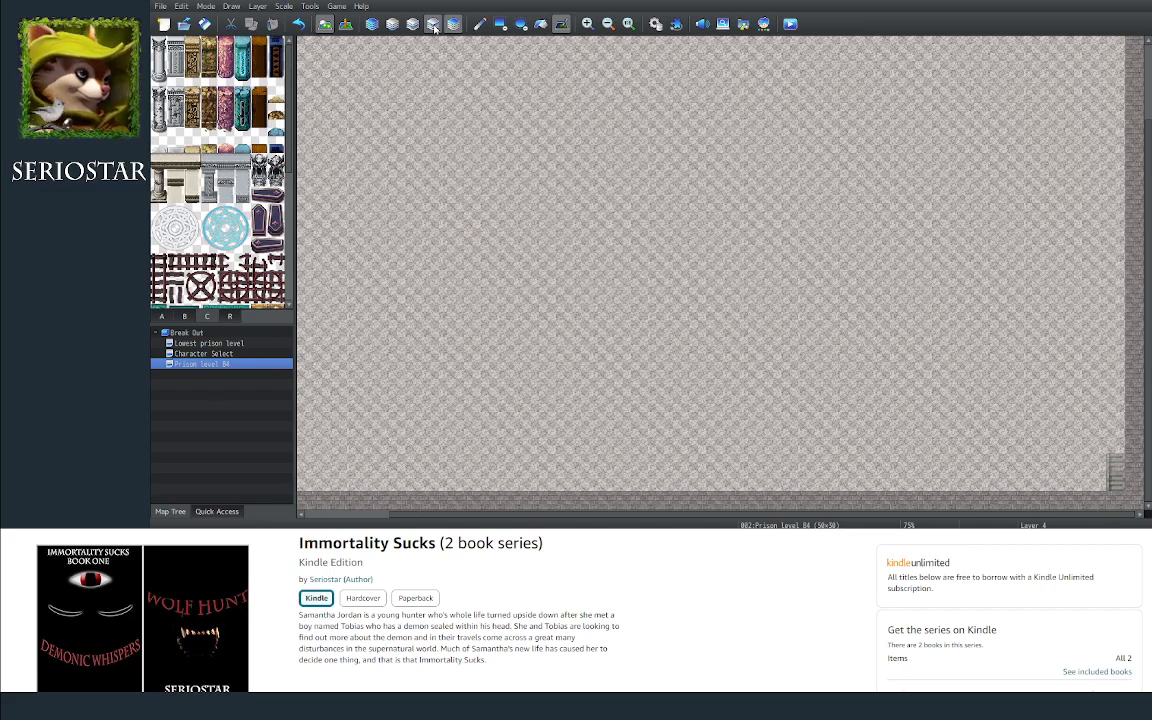
{"action": "left_click", "coordinate": [566, 26]}
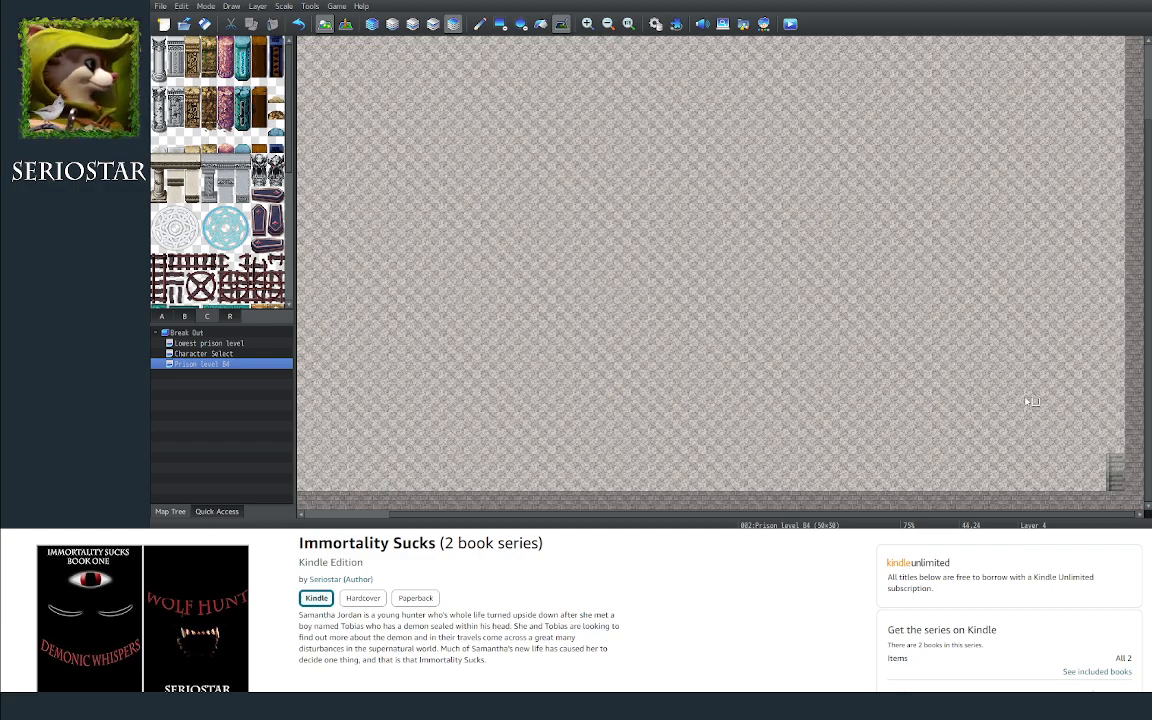
{"action": "left_click", "coordinate": [371, 24]}
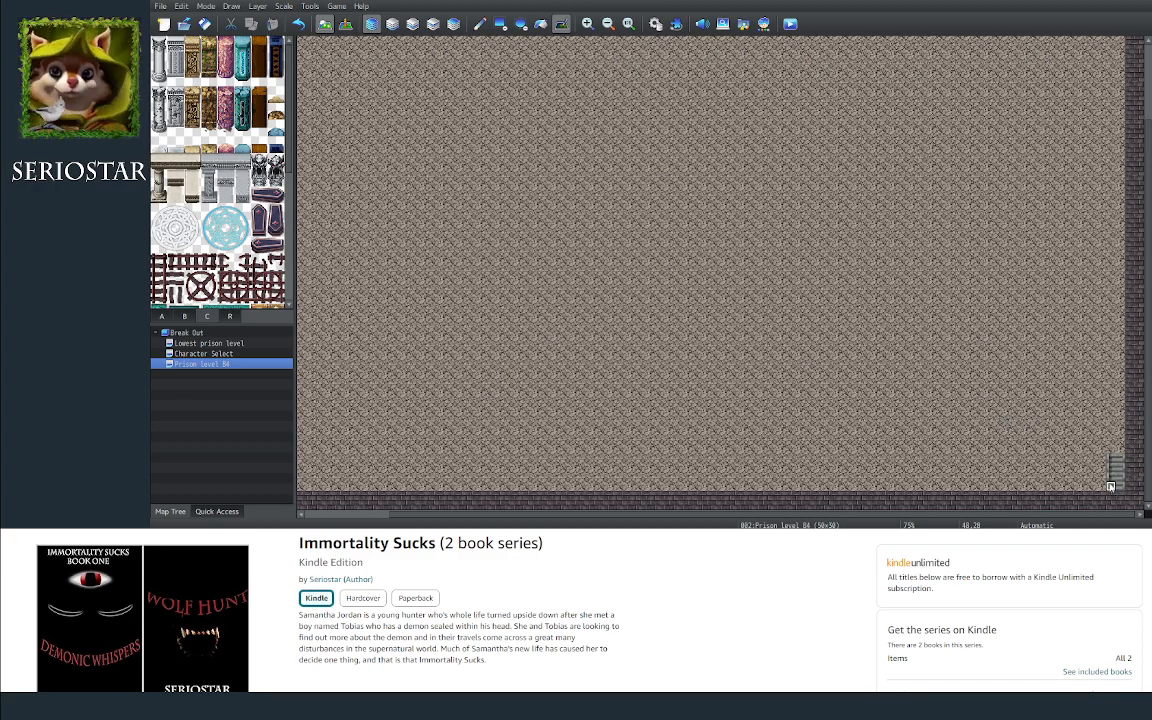
{"action": "left_click_drag", "start_coordinate": [1101, 486], "coordinate": [1054, 470]}
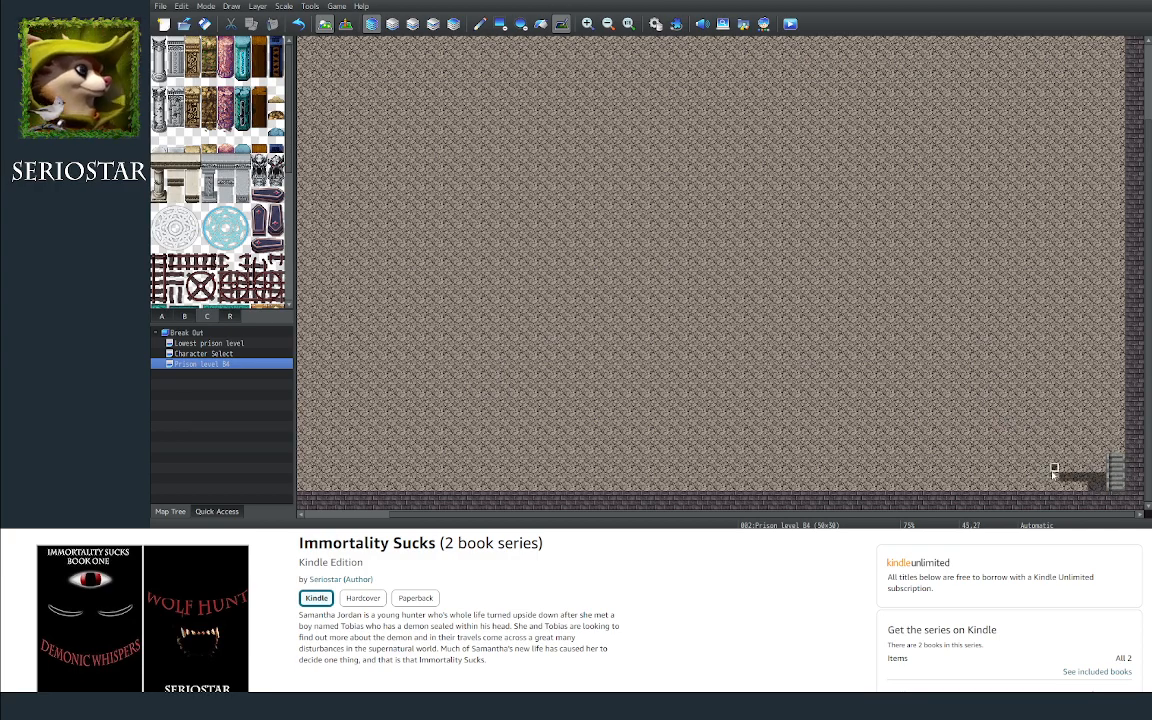
{"action": "left_click", "coordinate": [482, 27]}
{"action": "left_click", "coordinate": [1061, 469]}
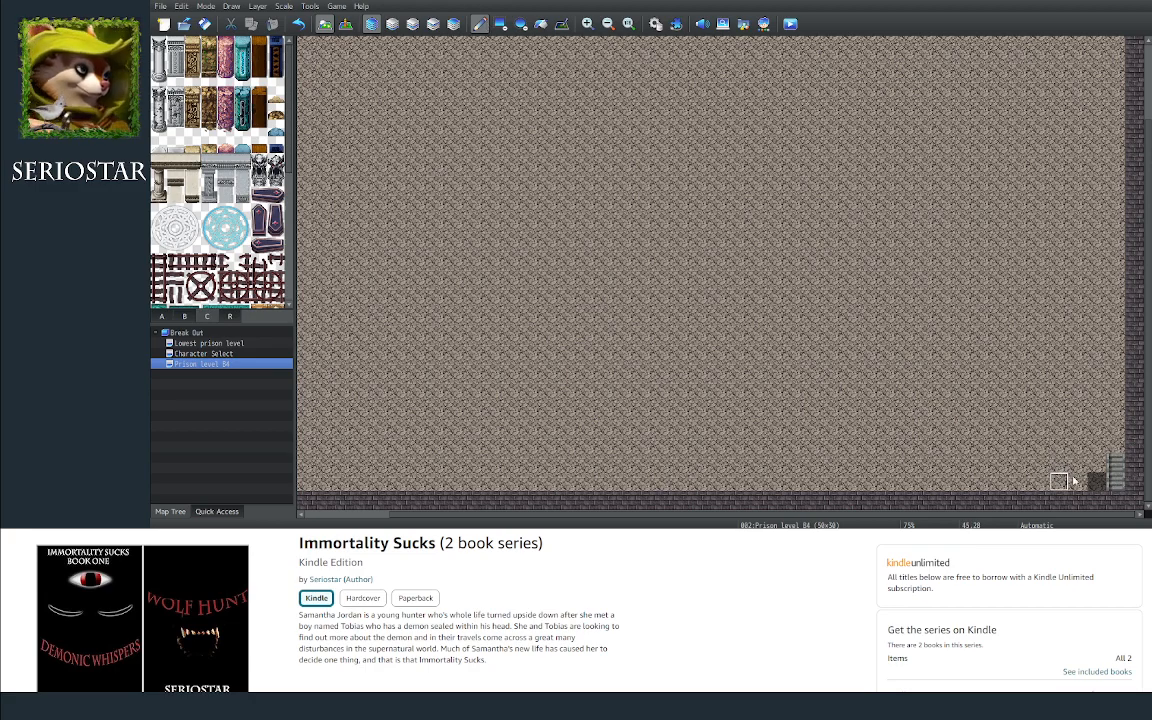
{"action": "left_click", "coordinate": [1098, 482]}
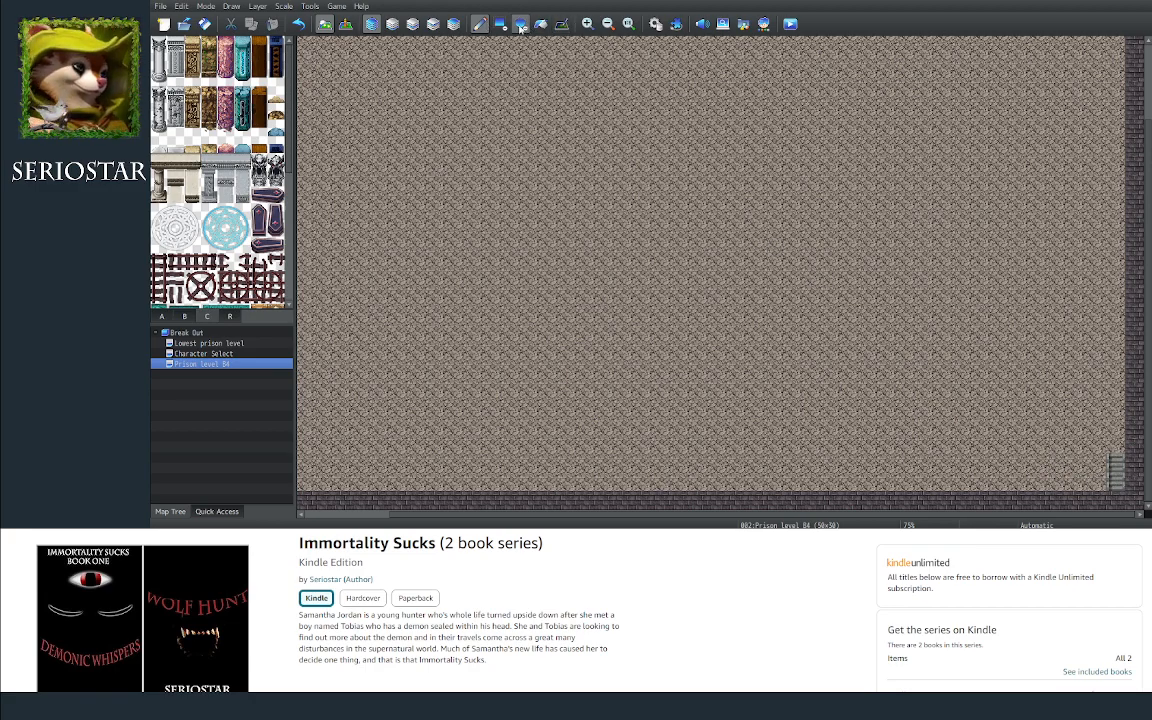
Step: Shift the two stacked grey stair tiles one tile up on layer 2, and check them against the other layers
{"action": "left_click", "coordinate": [433, 24]}
{"action": "left_click", "coordinate": [421, 26]}
{"action": "left_click", "coordinate": [372, 24]}
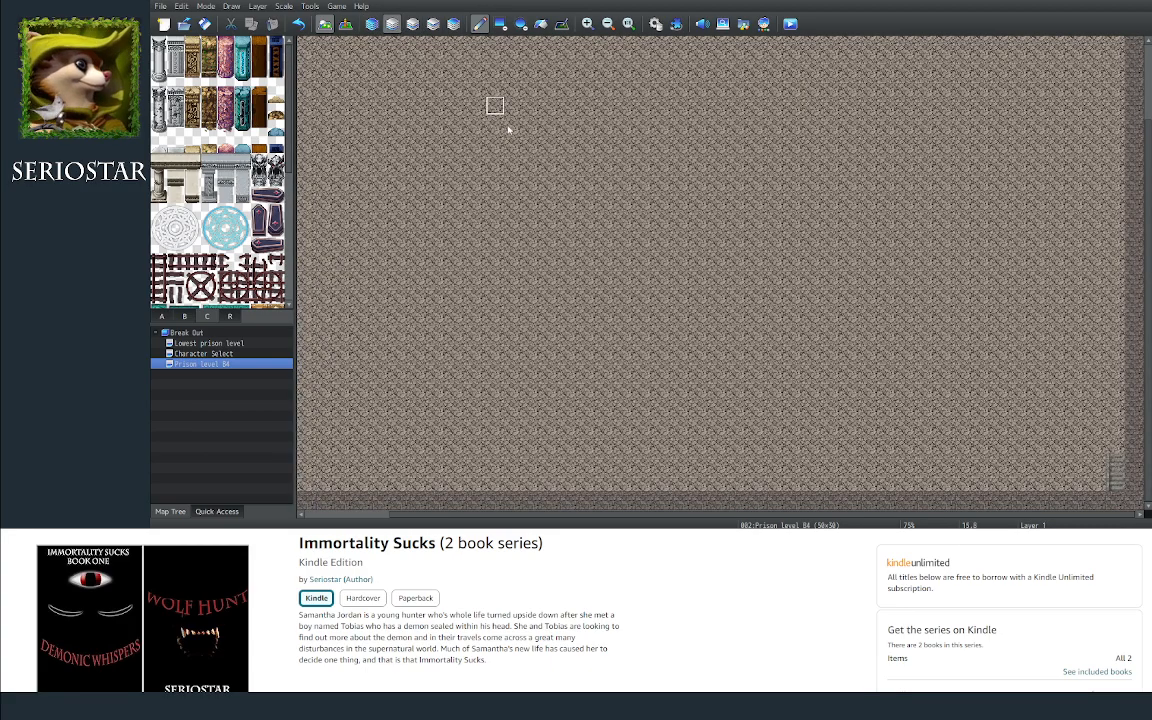
{"action": "left_click", "coordinate": [388, 24]}
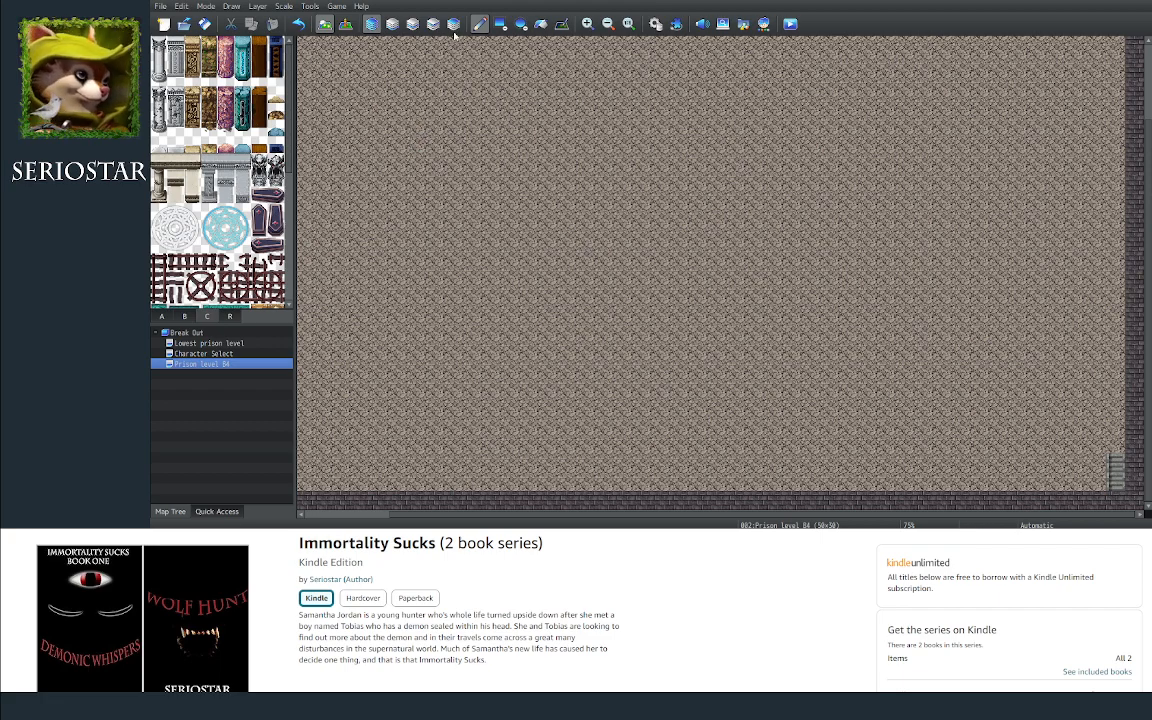
{"action": "left_click", "coordinate": [392, 24]}
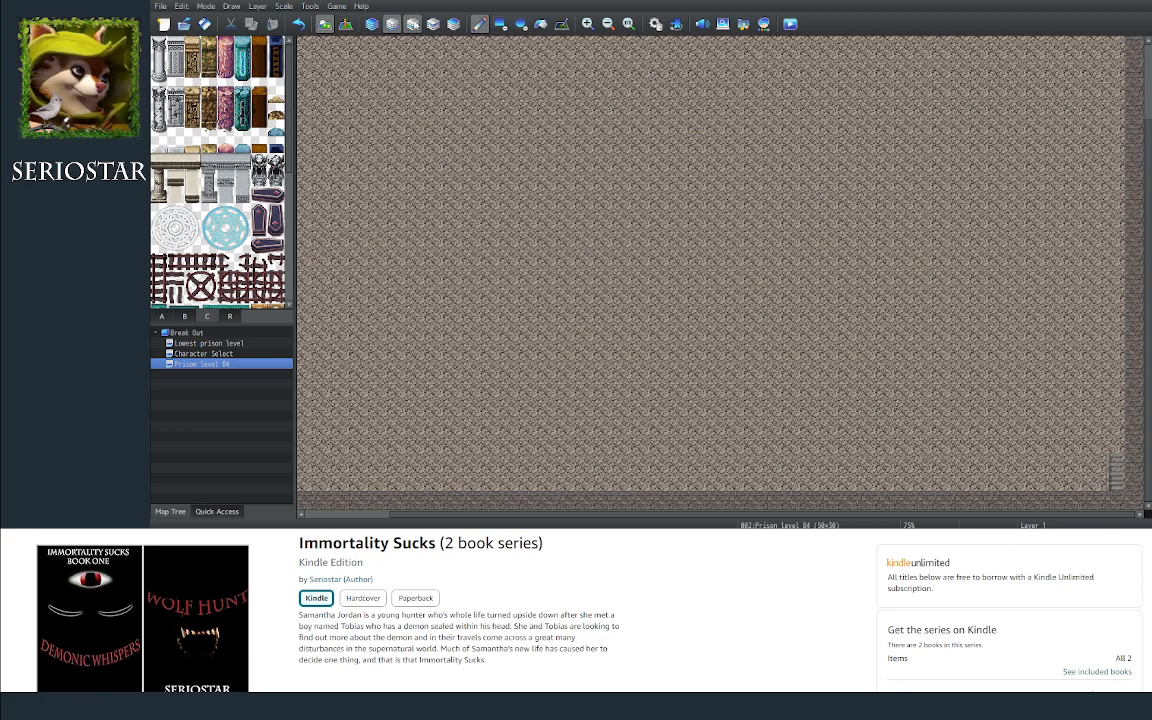
{"action": "left_click", "coordinate": [413, 24]}
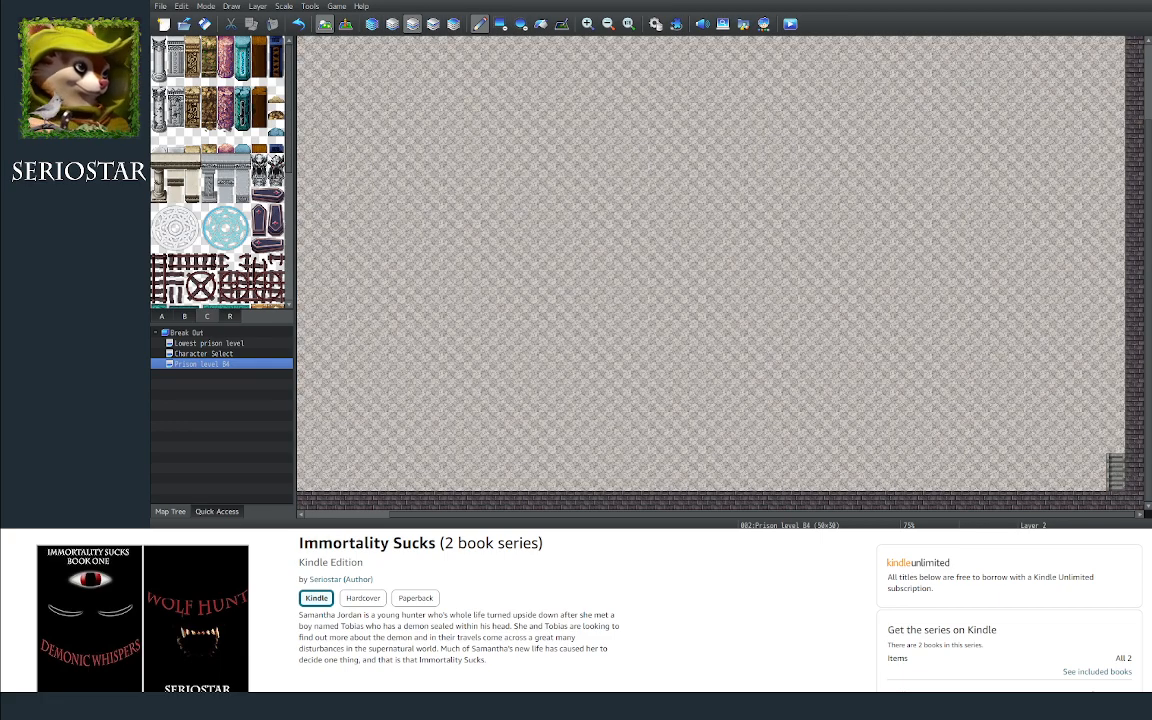
{"action": "scroll", "coordinate": [270, 203], "scroll_direction": "down", "scroll_amount": 3}
{"action": "scroll", "coordinate": [270, 203], "scroll_direction": "down", "scroll_amount": 3}
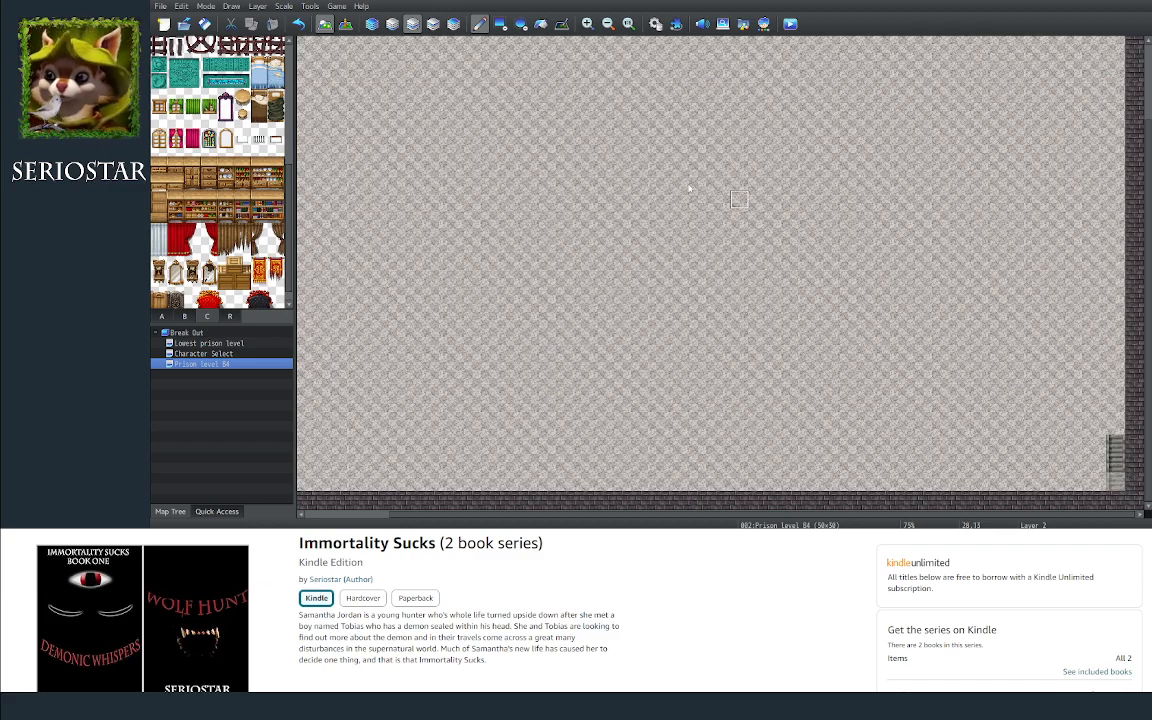
{"action": "left_click", "coordinate": [453, 23]}
{"action": "left_click", "coordinate": [432, 23]}
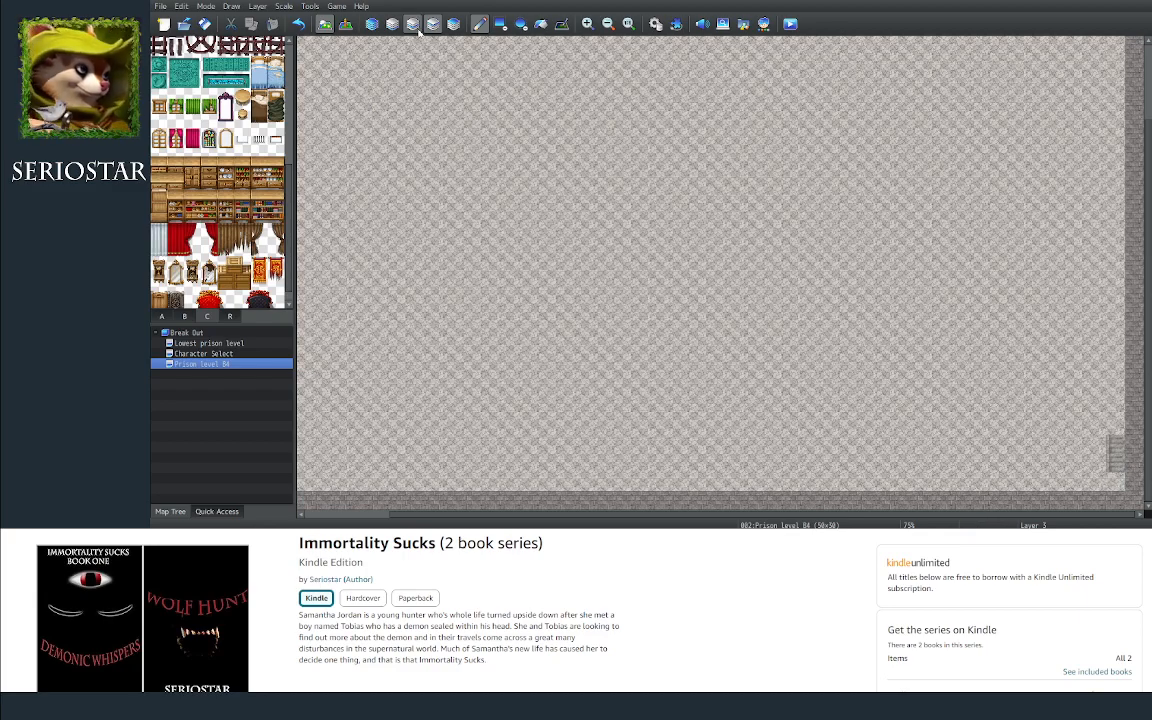
{"action": "left_click", "coordinate": [413, 24]}
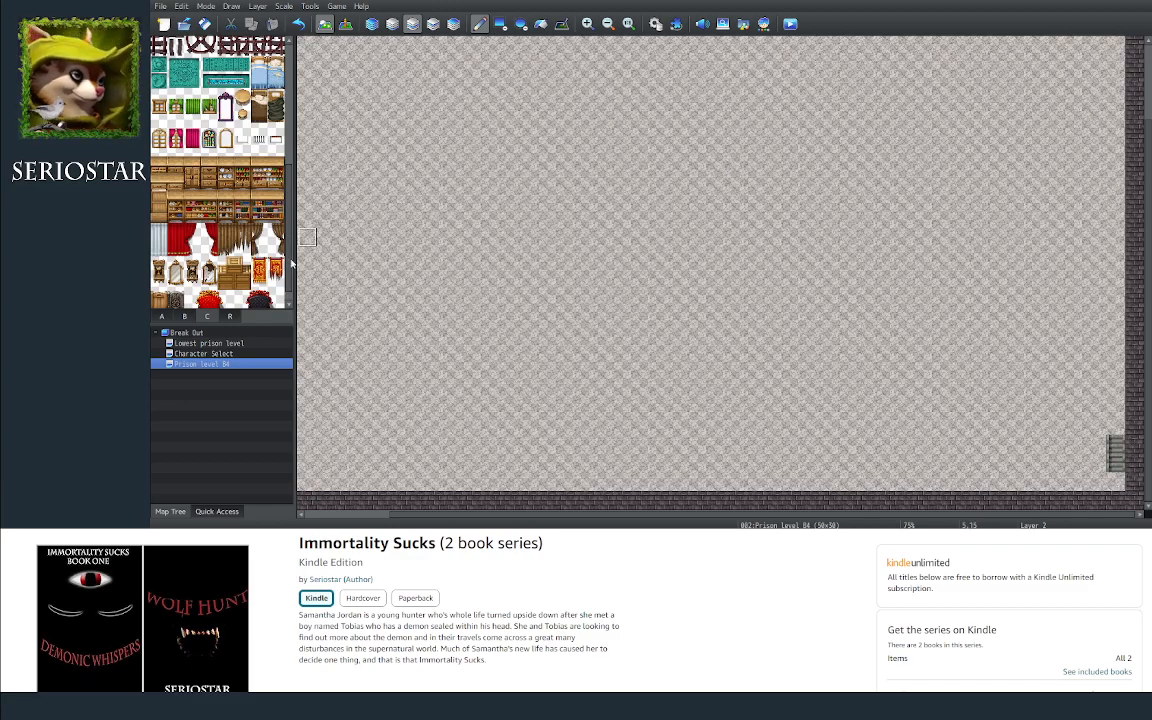
Step: Try a lighter stair tile from tileset page A on the upper stair on layer 2, and restore the grey one
{"action": "left_click", "coordinate": [187, 319]}
{"action": "left_click", "coordinate": [164, 320]}
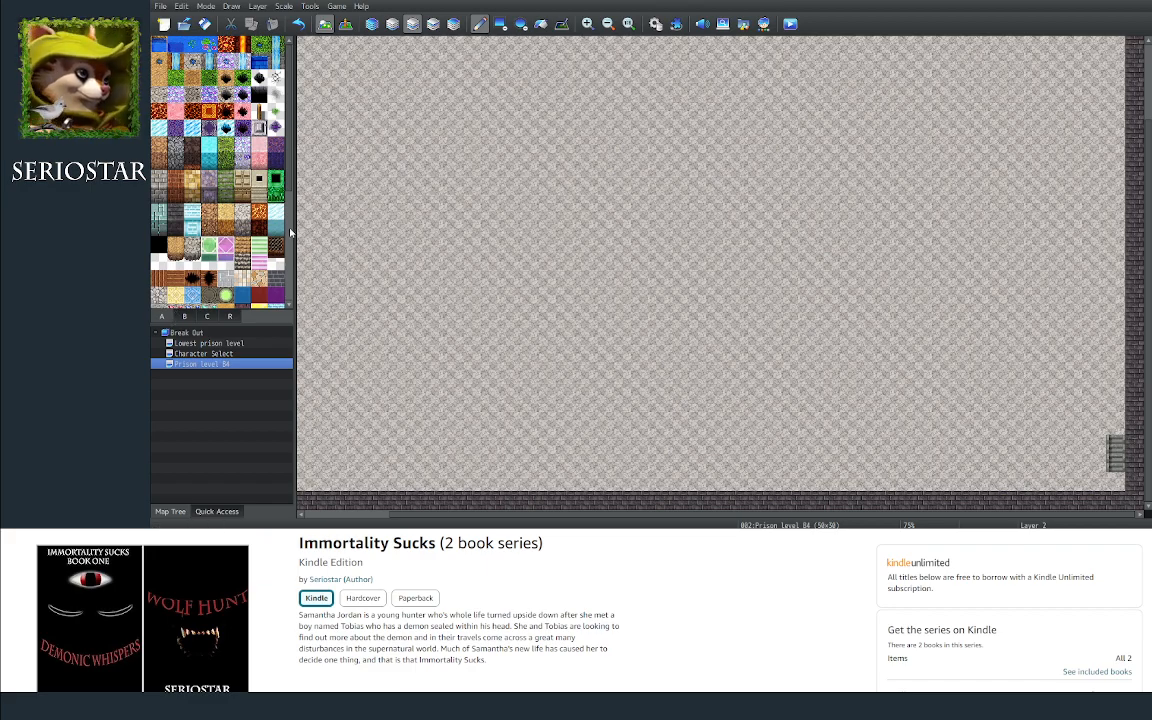
{"action": "left_click_drag", "start_coordinate": [291, 192], "coordinate": [288, 313]}
{"action": "left_click", "coordinate": [210, 202]}
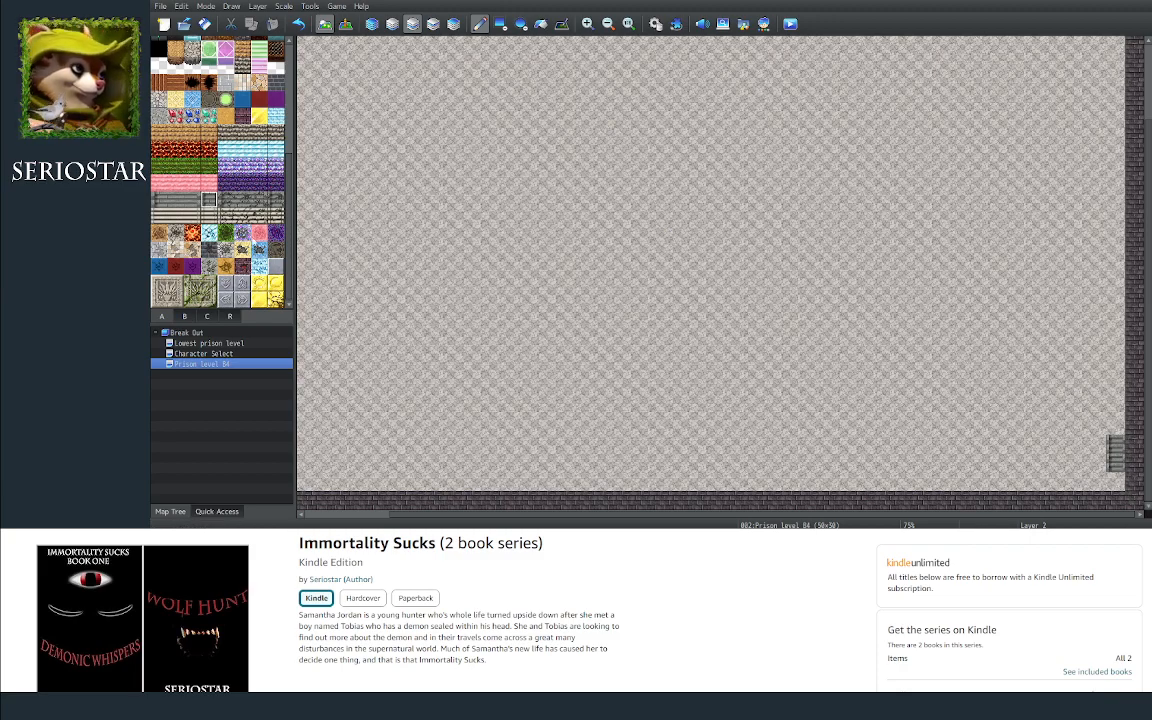
{"action": "left_click", "coordinate": [208, 214]}
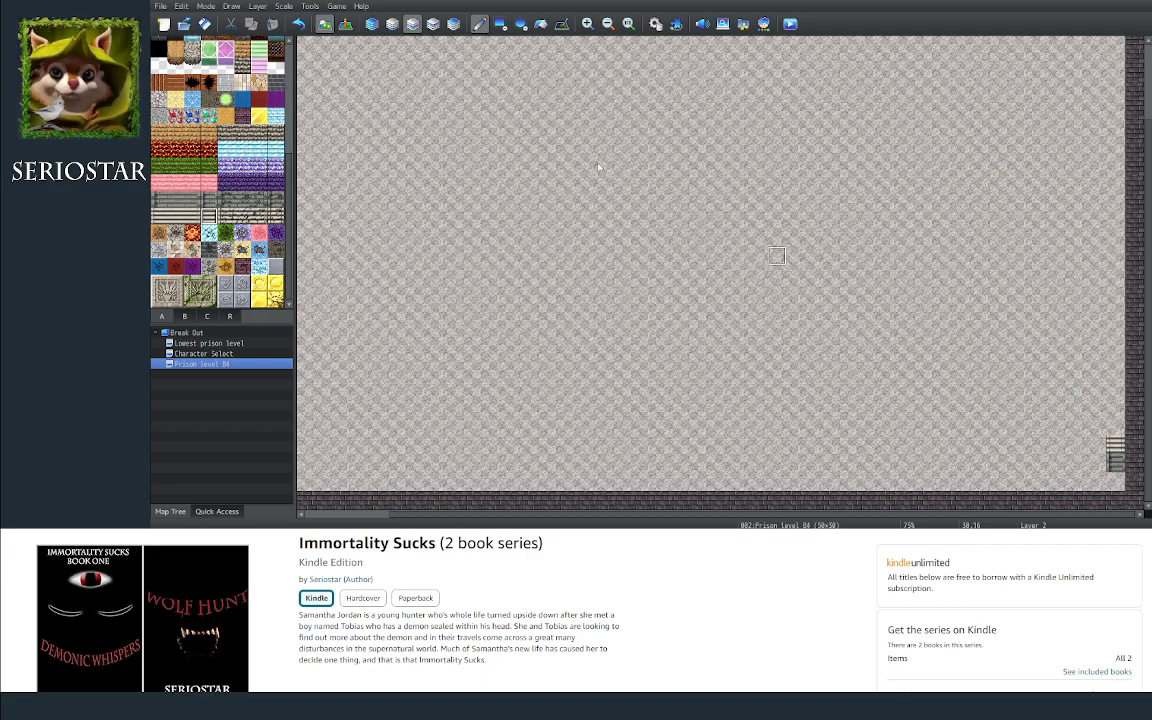
{"action": "left_click", "coordinate": [371, 23]}
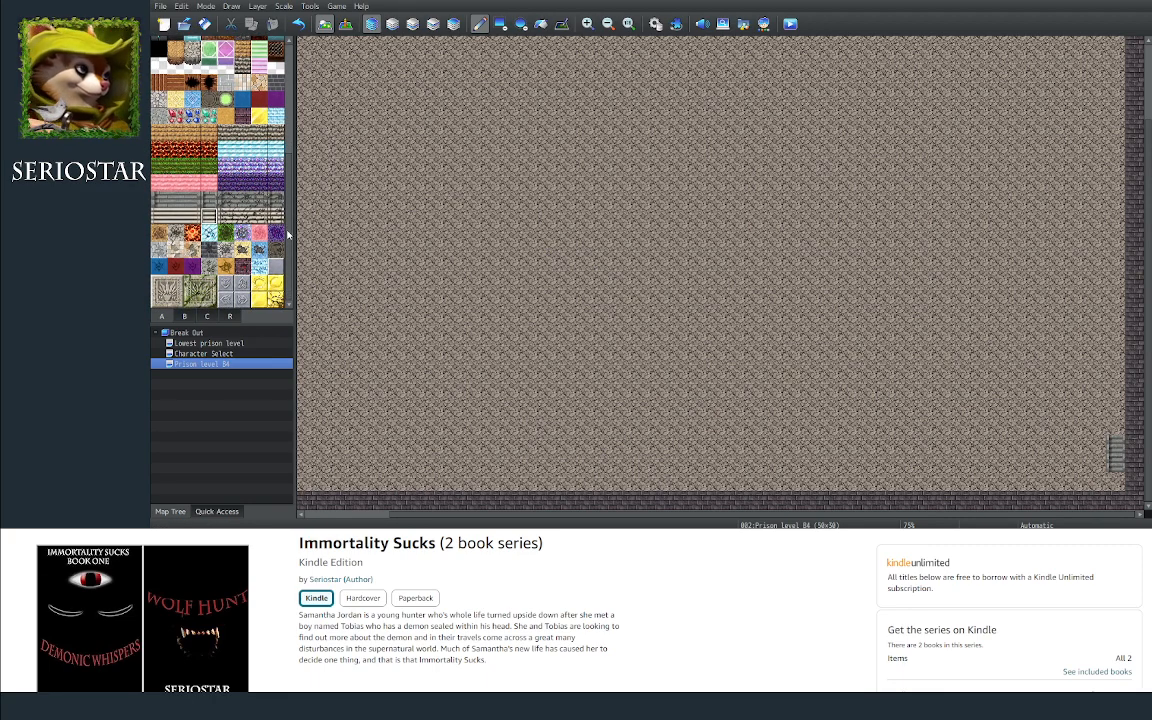
Step: Try a tile stroke across the open floor, undo it, and examine the stairs on layers 2 and 3
{"action": "scroll", "coordinate": [287, 234], "scroll_direction": "up", "scroll_amount": 5}
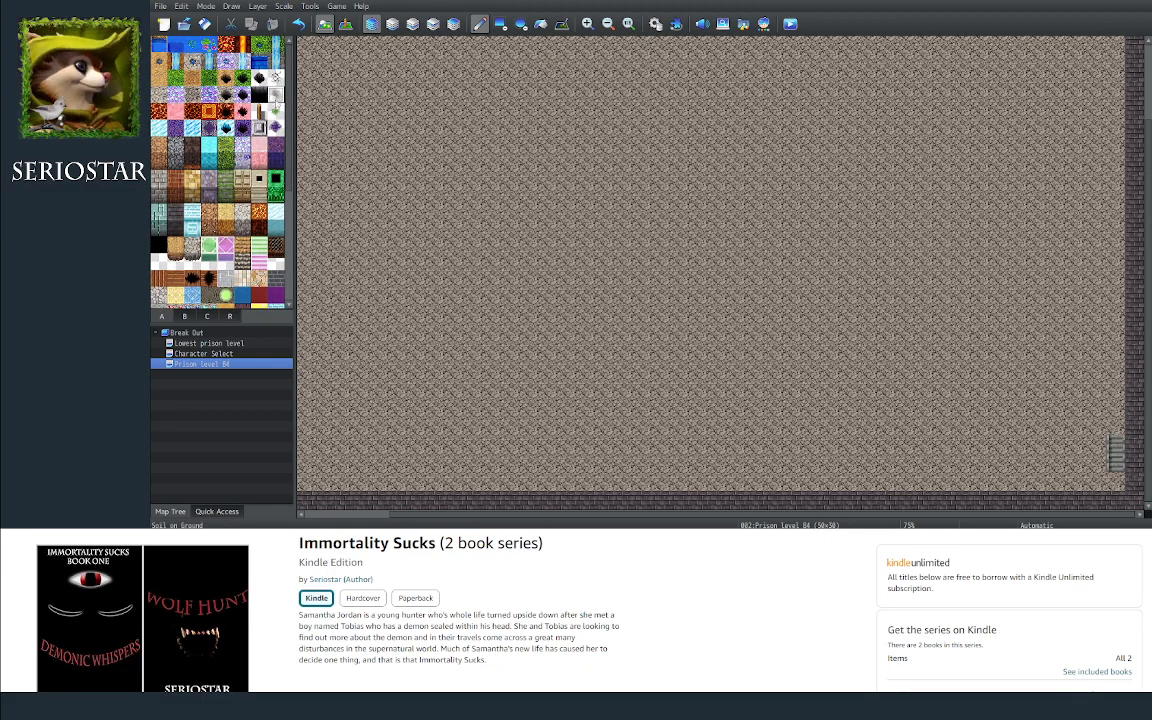
{"action": "mouse_move", "coordinate": [381, 159]}
{"action": "left_mouse_down"}
{"action": "mouse_move", "coordinate": [458, 198]}
{"action": "mouse_move", "coordinate": [532, 200]}
{"action": "left_mouse_up"}
{"action": "key", "text": "ctrl+z"}
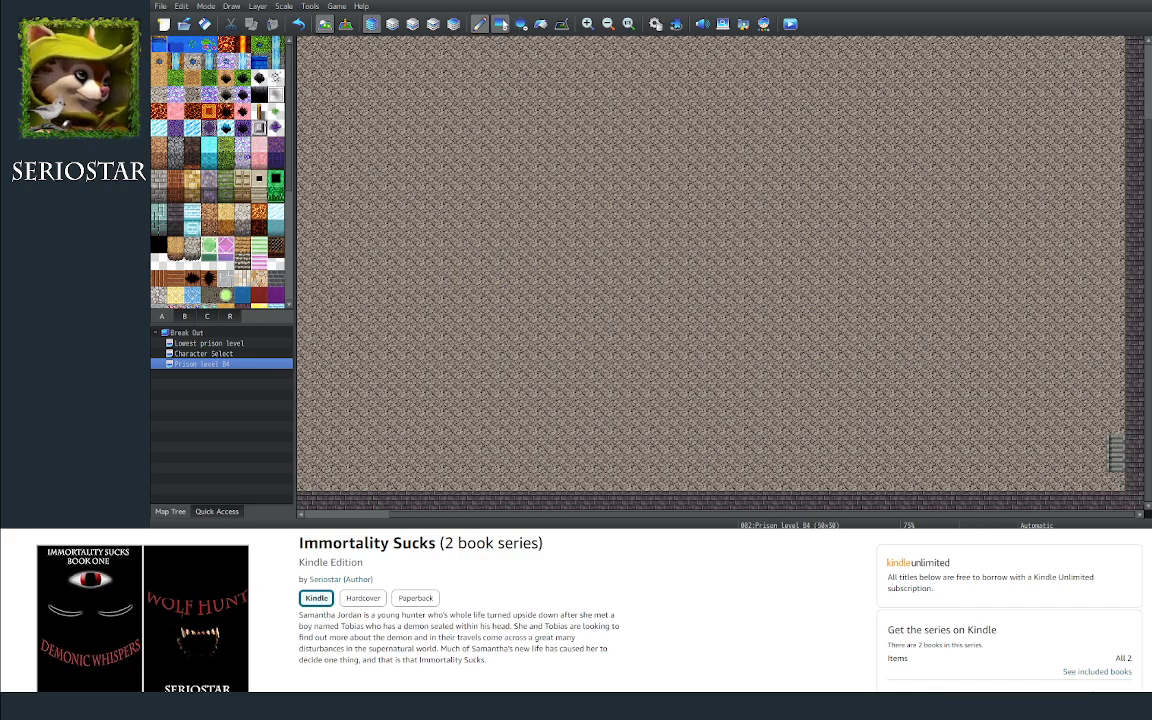
{"action": "left_click", "coordinate": [390, 24]}
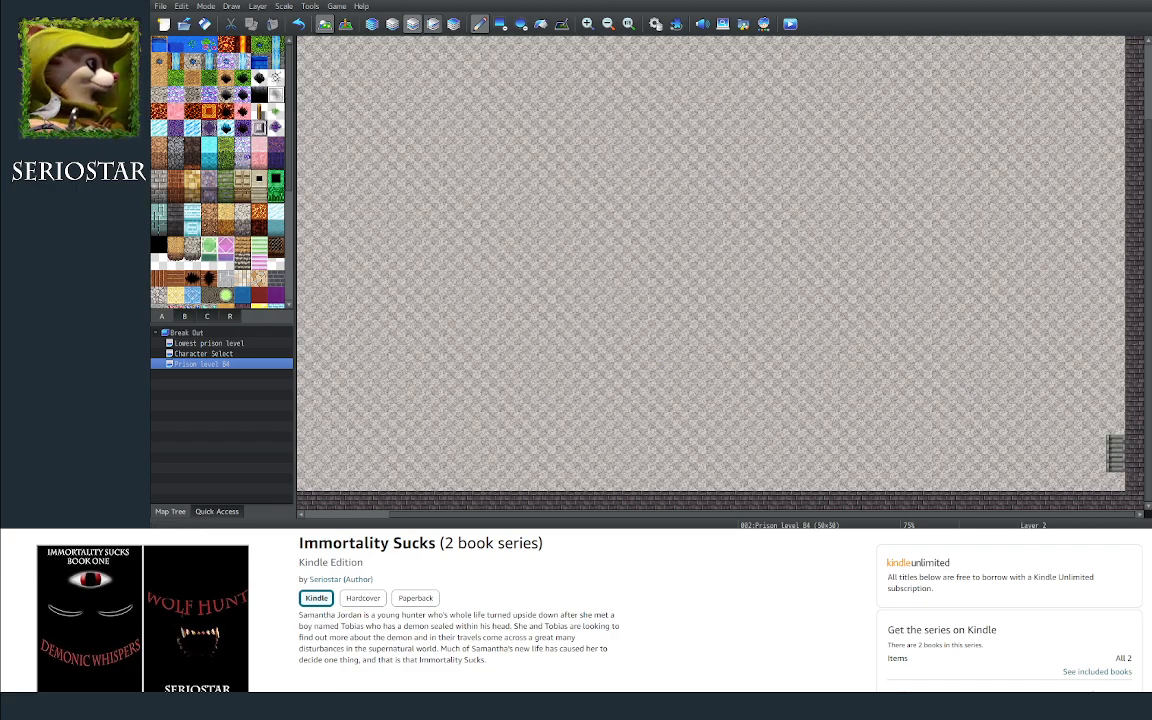
{"action": "left_click", "coordinate": [433, 24]}
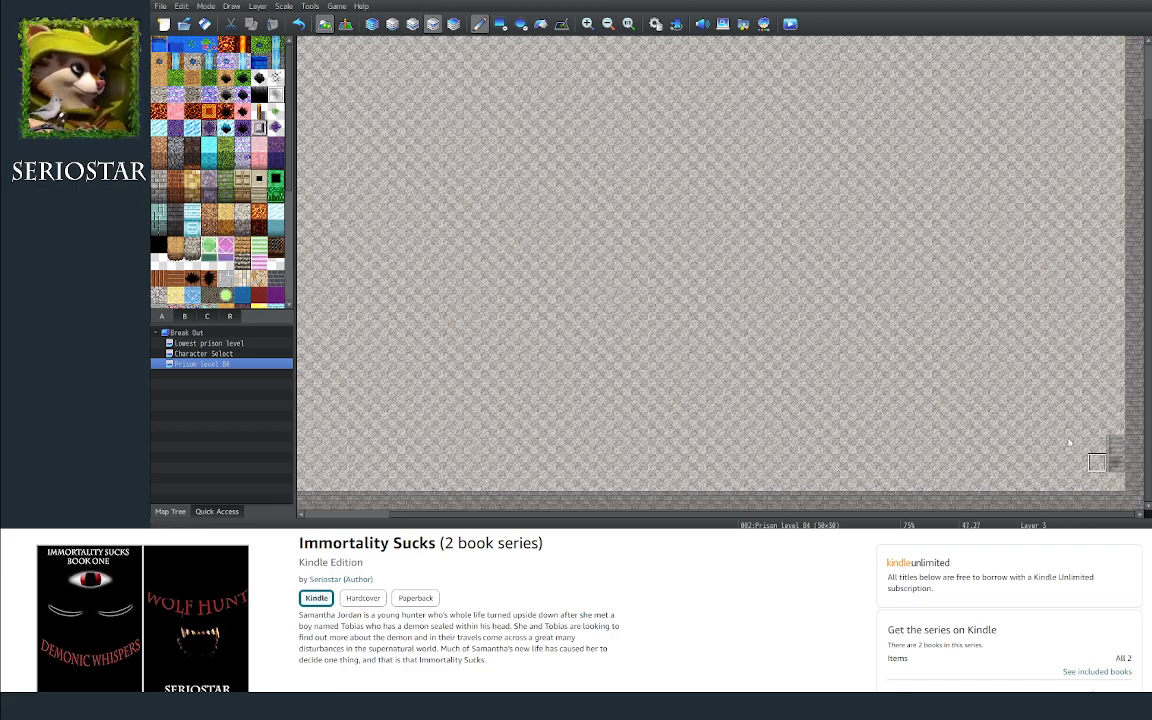
{"action": "left_click", "coordinate": [373, 25]}
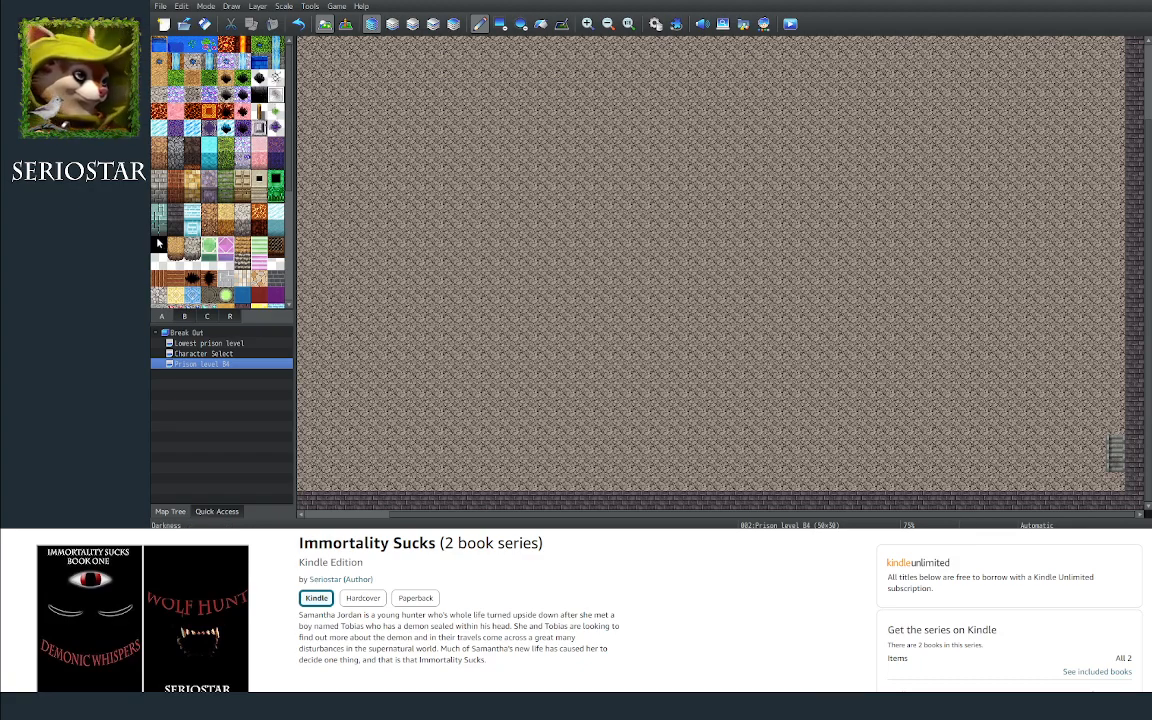
Step: Erase the grey stairs and place a Stairs B (Down) tile from page B in the southeast corner on layer 2
{"action": "left_click", "coordinate": [207, 317]}
{"action": "left_click", "coordinate": [186, 317]}
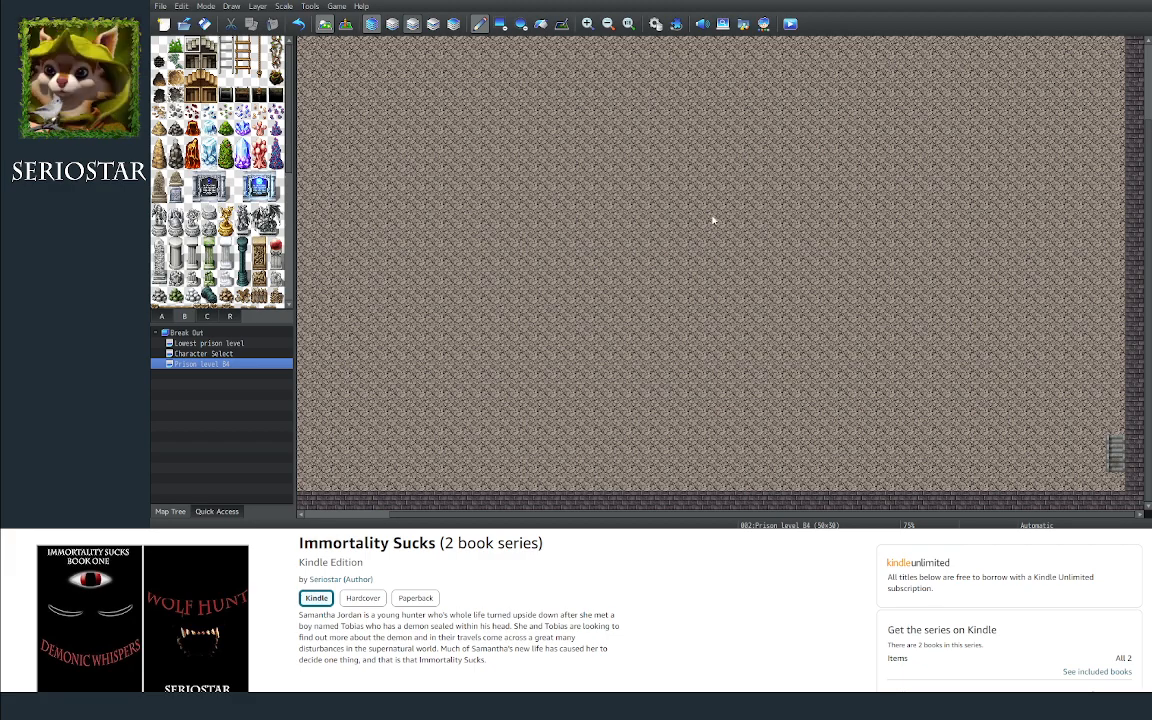
{"action": "left_click", "coordinate": [413, 24]}
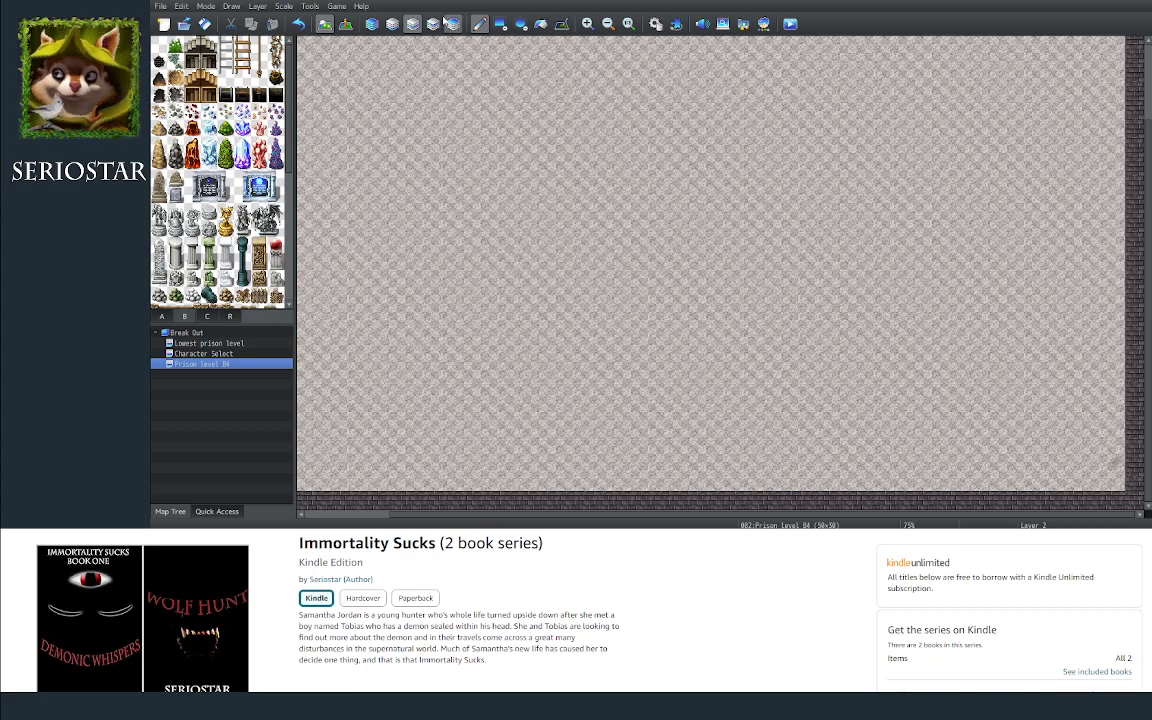
{"action": "key", "text": "F7"}
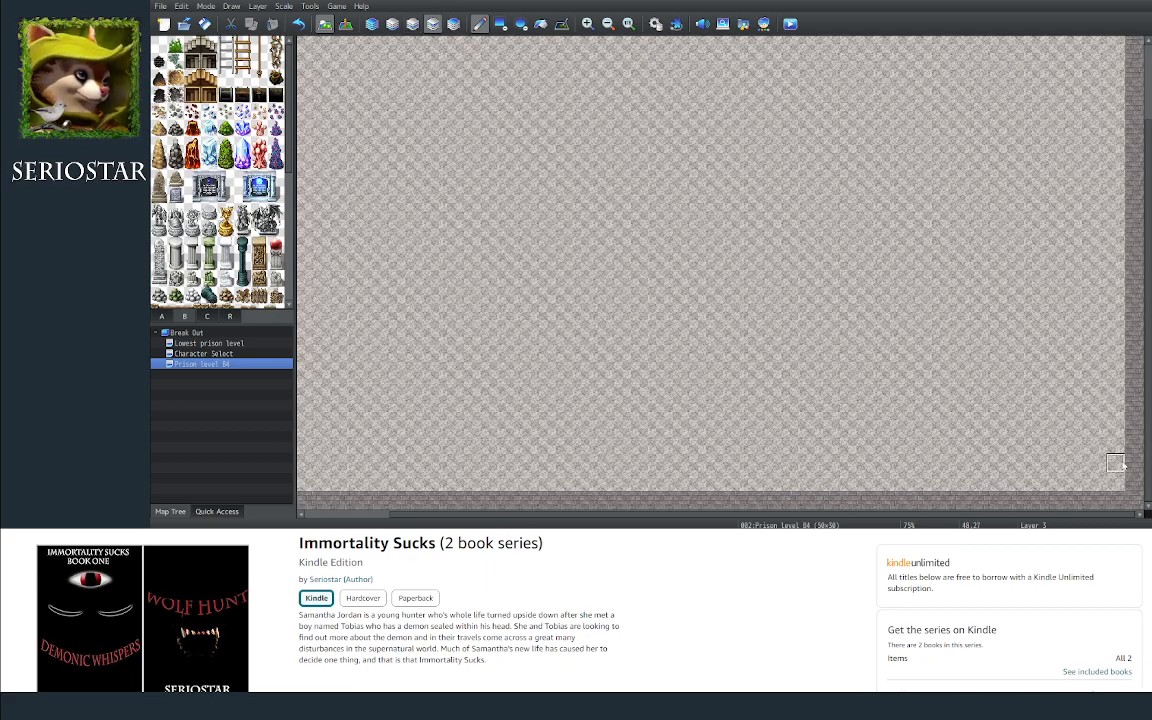
{"action": "left_click", "coordinate": [413, 24]}
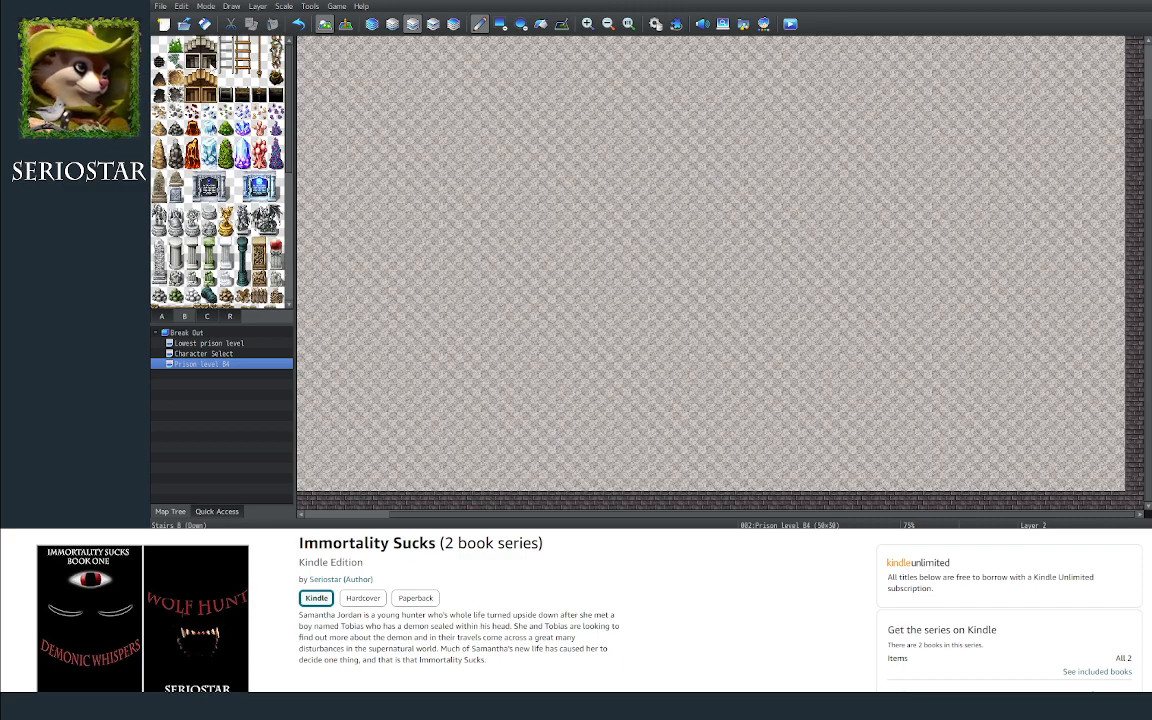
{"action": "left_click", "coordinate": [1115, 483]}
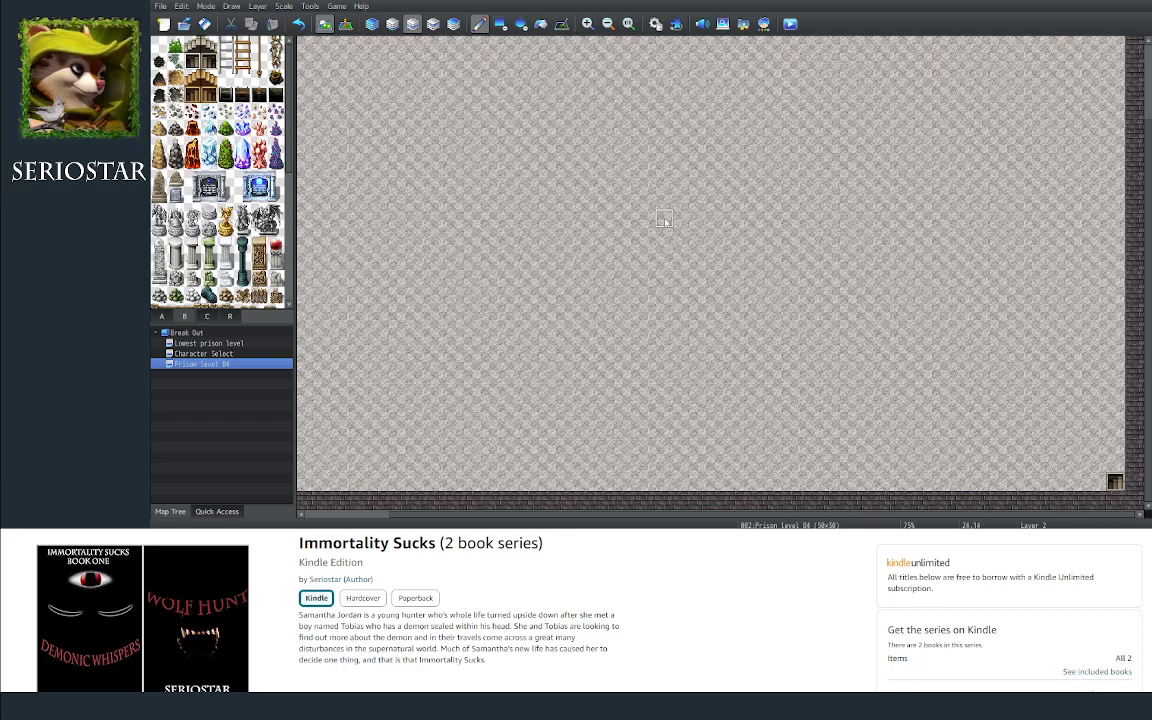
Step: Open the Lowest prison level map and examine the stairs in its southeast corner on layers 2 and 3
{"action": "left_click", "coordinate": [209, 343]}
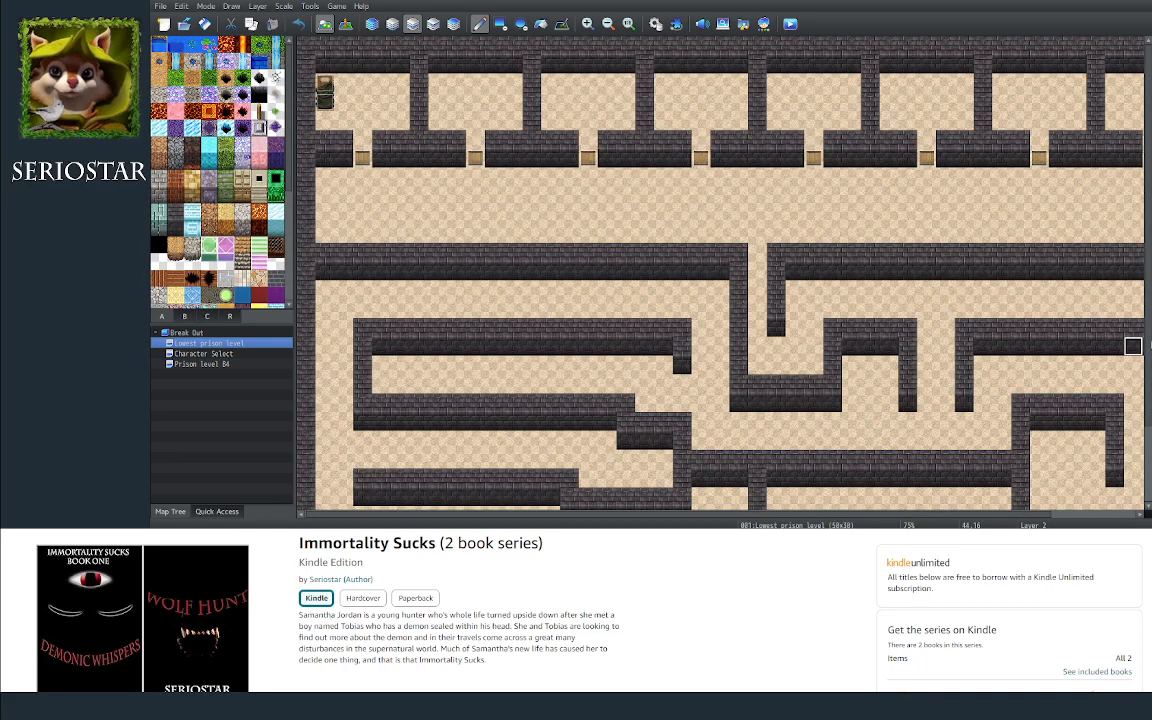
{"action": "scroll", "coordinate": [507, 383], "scroll_direction": "down", "scroll_amount": 3}
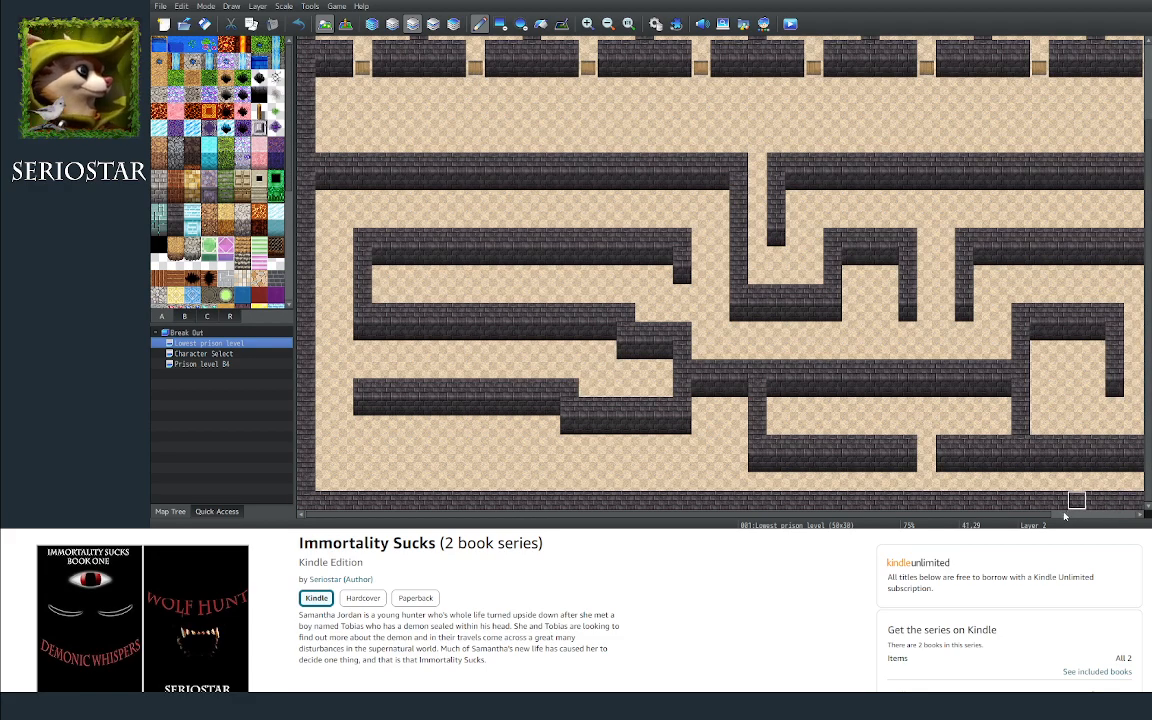
{"action": "scroll", "coordinate": [945, 468], "scroll_direction": "right", "scroll_amount": 3, "text": "shift"}
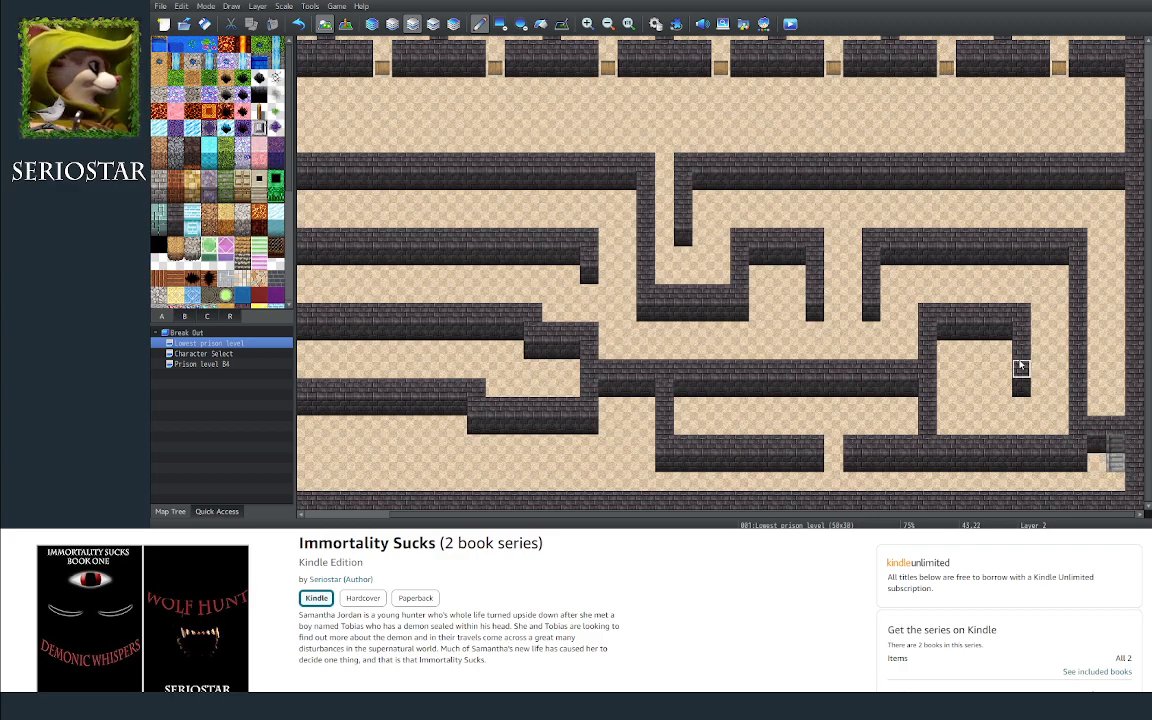
{"action": "left_click", "coordinate": [433, 23]}
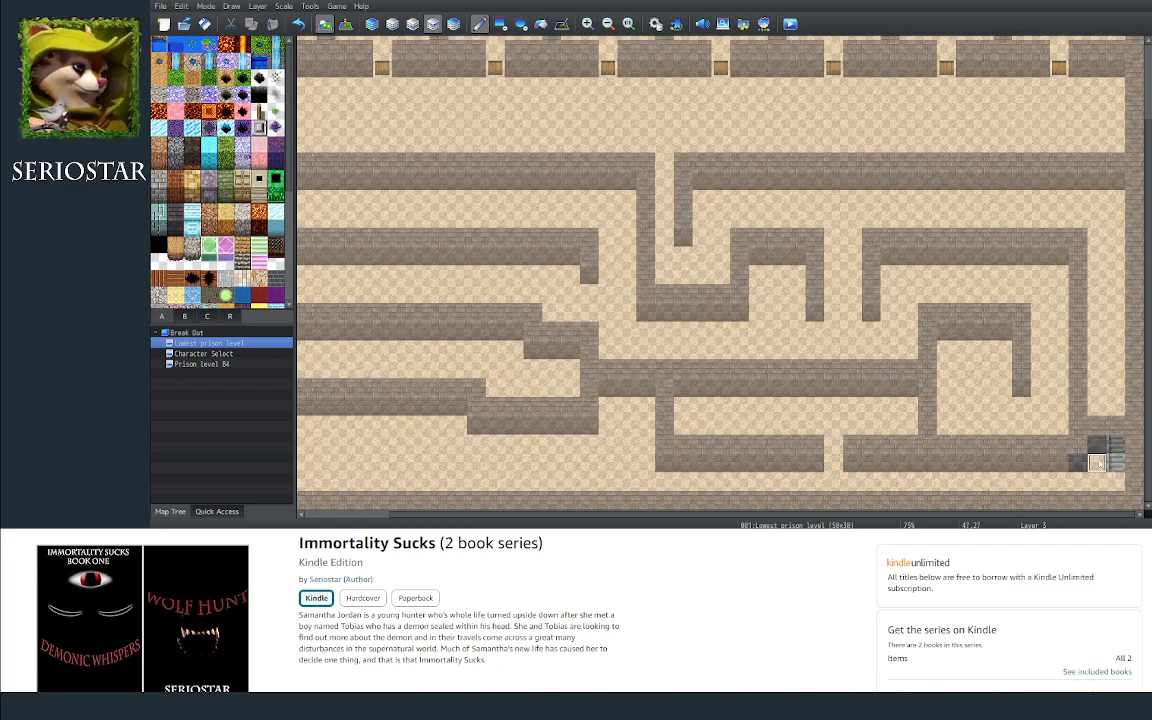
Step: Examine the southeast stairs of the Lowest prison level map on layers 1 to 4
{"action": "left_click", "coordinate": [392, 23]}
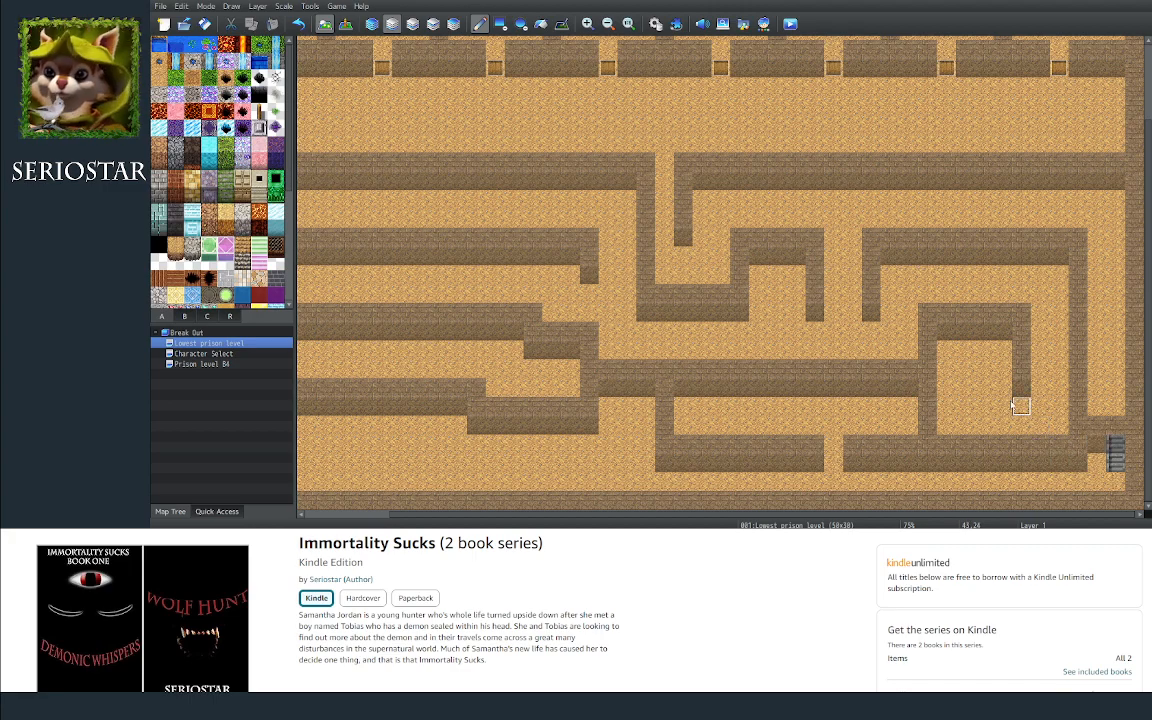
{"action": "left_click", "coordinate": [412, 24]}
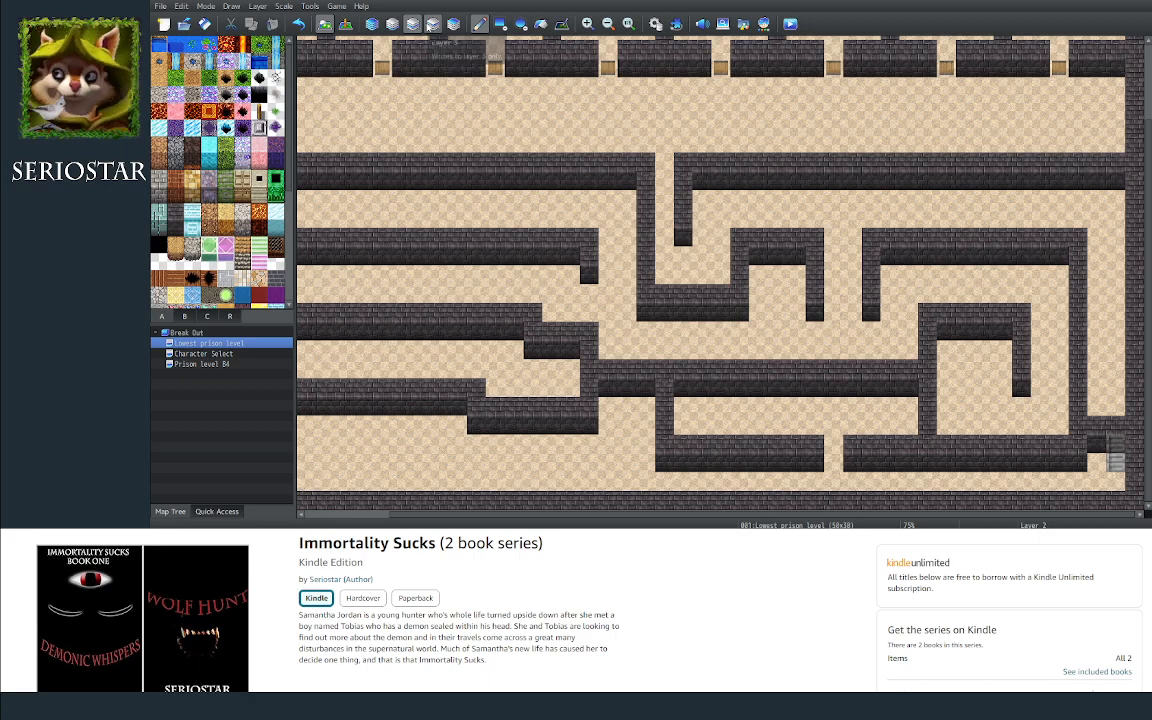
{"action": "left_click", "coordinate": [432, 24]}
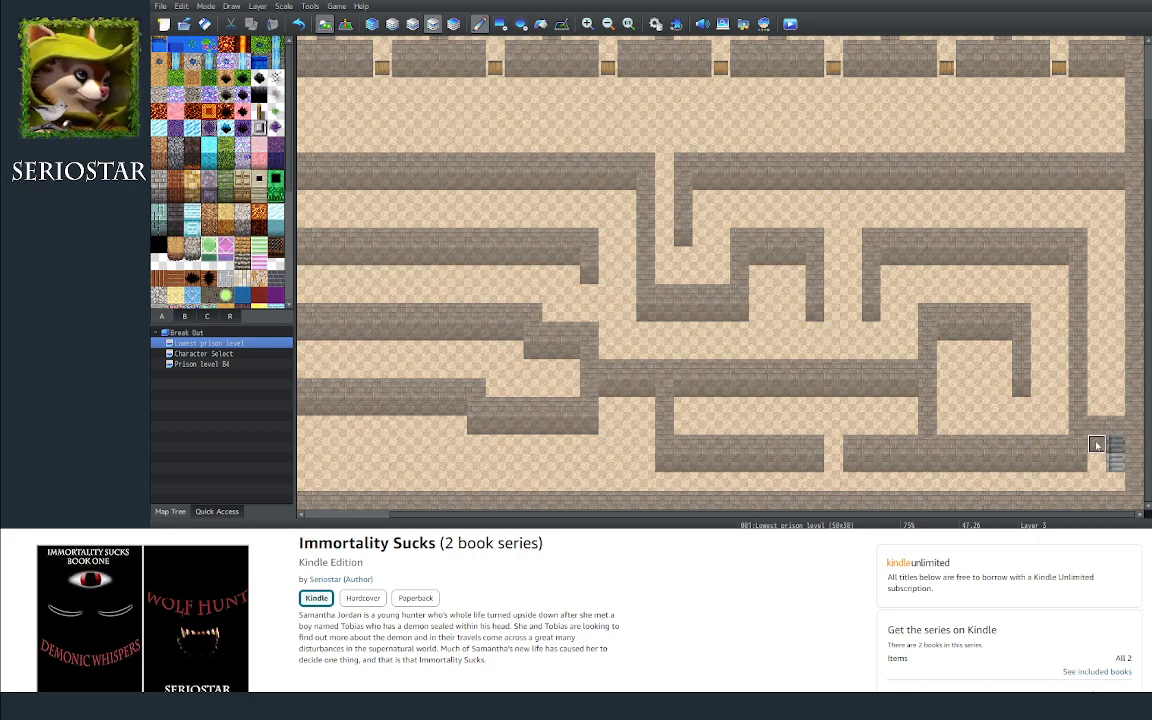
{"action": "left_click", "coordinate": [453, 24]}
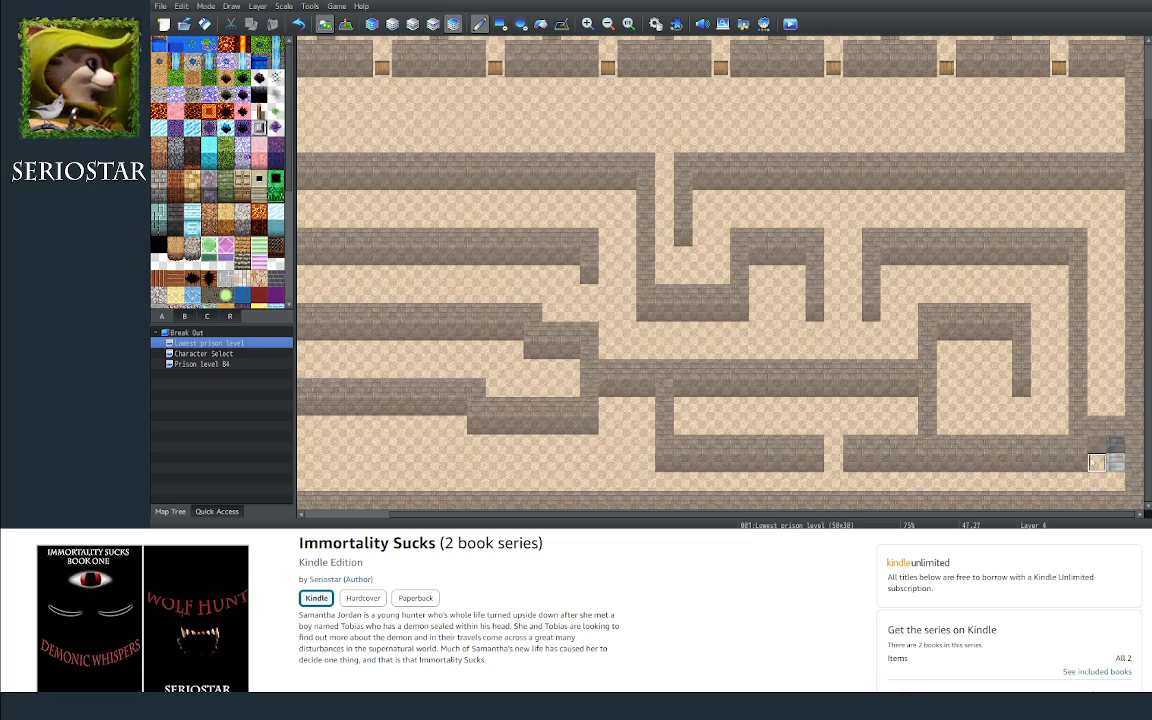
{"action": "left_click", "coordinate": [412, 24]}
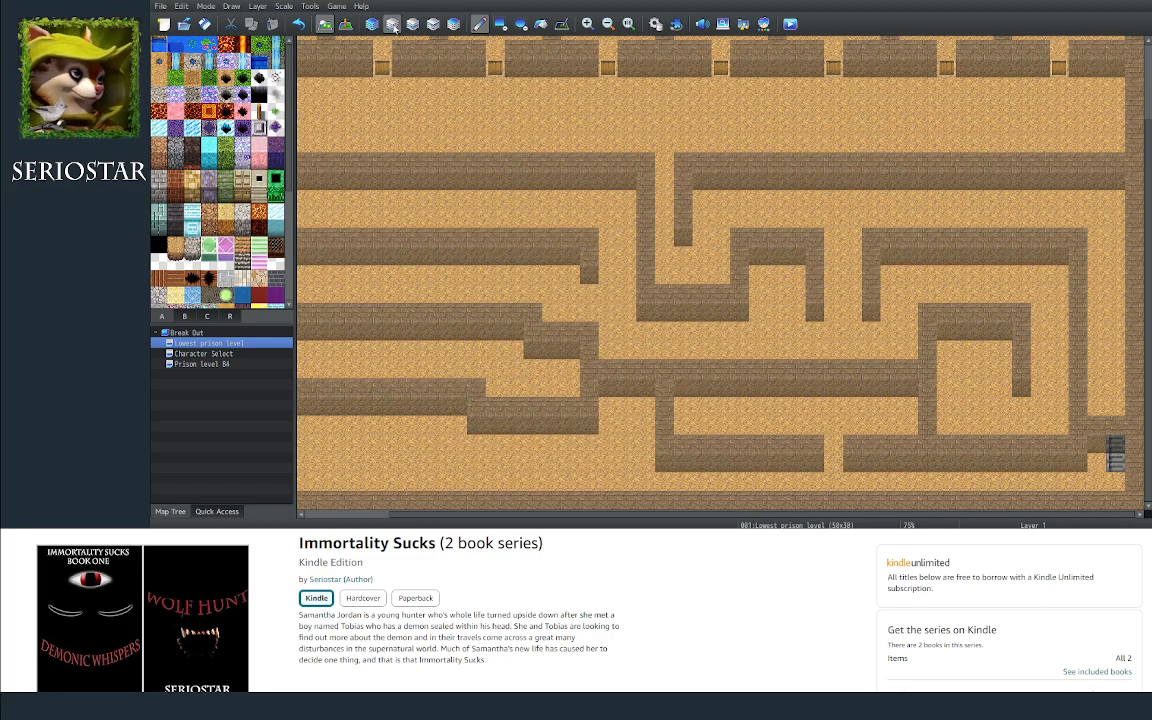
Step: Clear the grey stairs and place a small staircase tile from page B on layer 2 in the map's southeast corner
{"action": "left_click", "coordinate": [392, 24]}
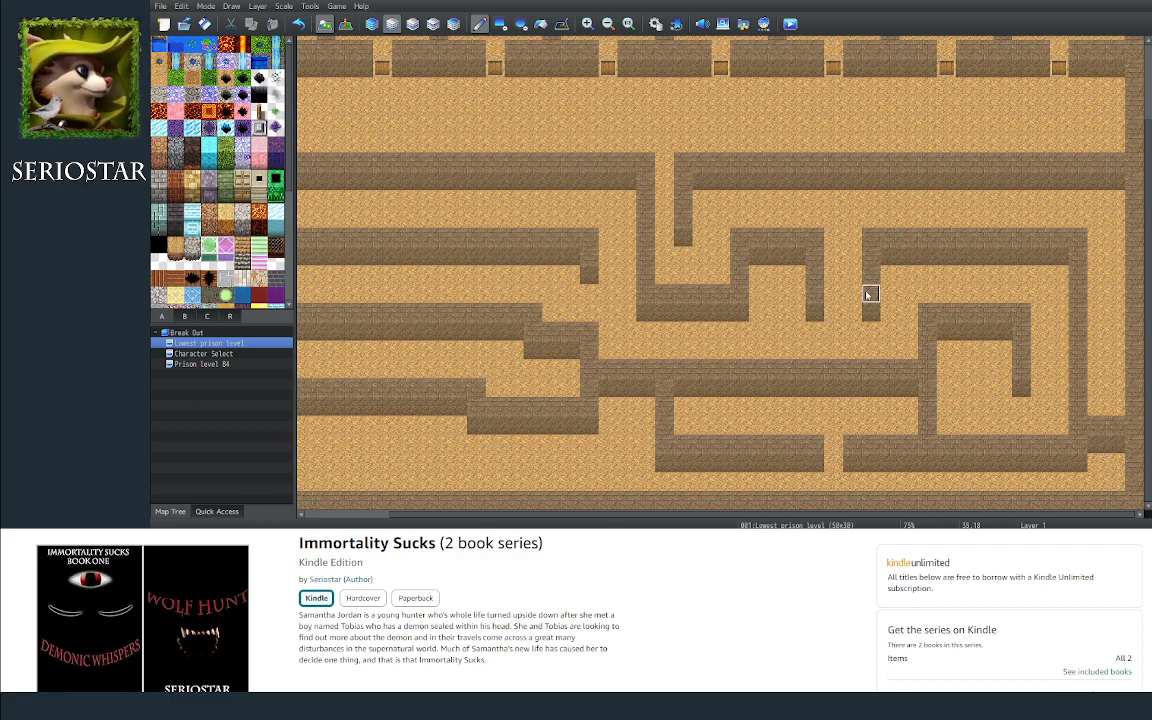
{"action": "left_click", "coordinate": [412, 24]}
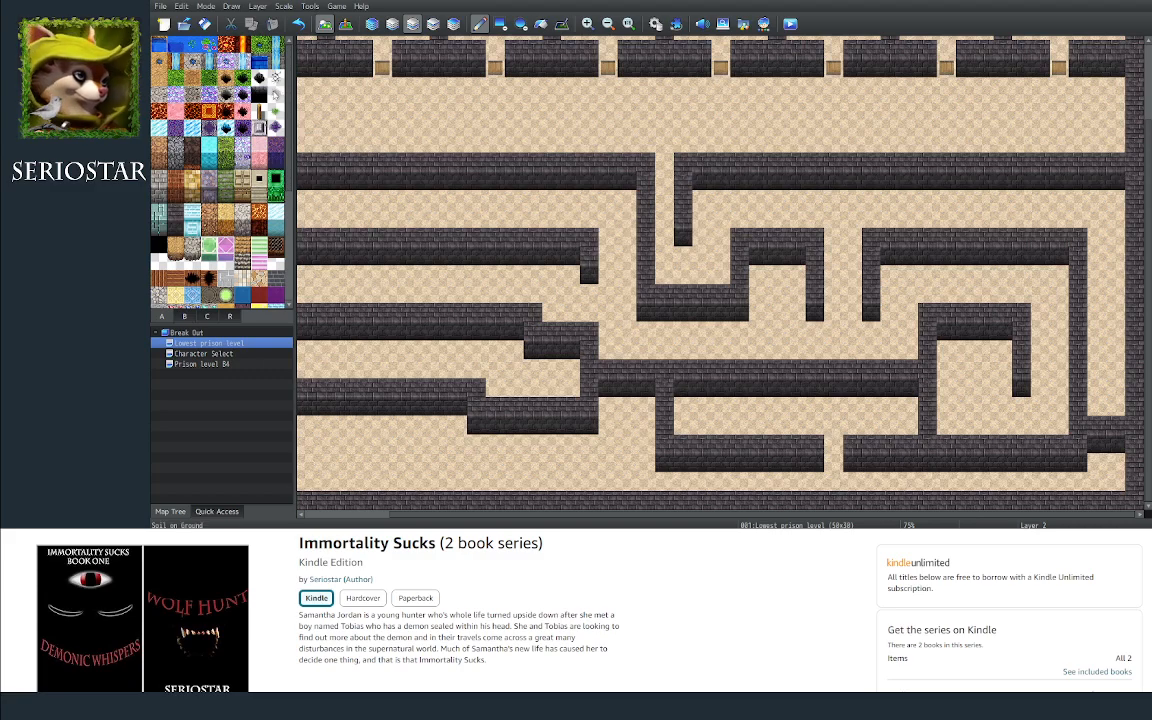
{"action": "left_click", "coordinate": [186, 317]}
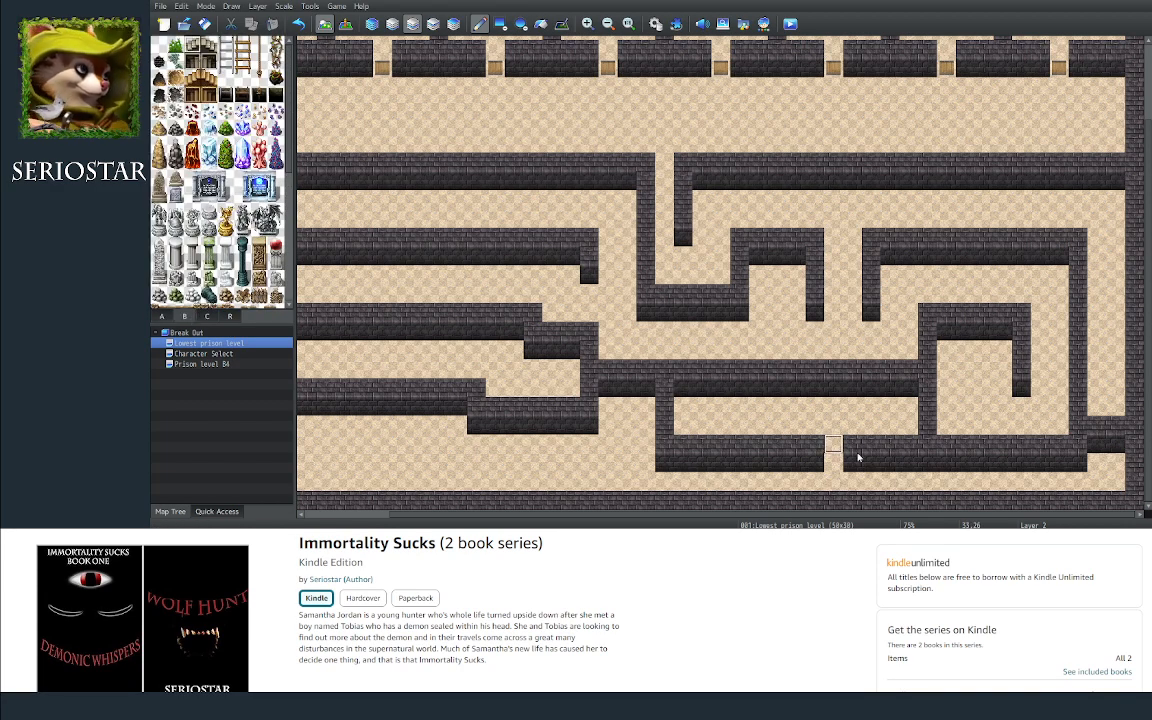
{"action": "left_click", "coordinate": [1113, 482]}
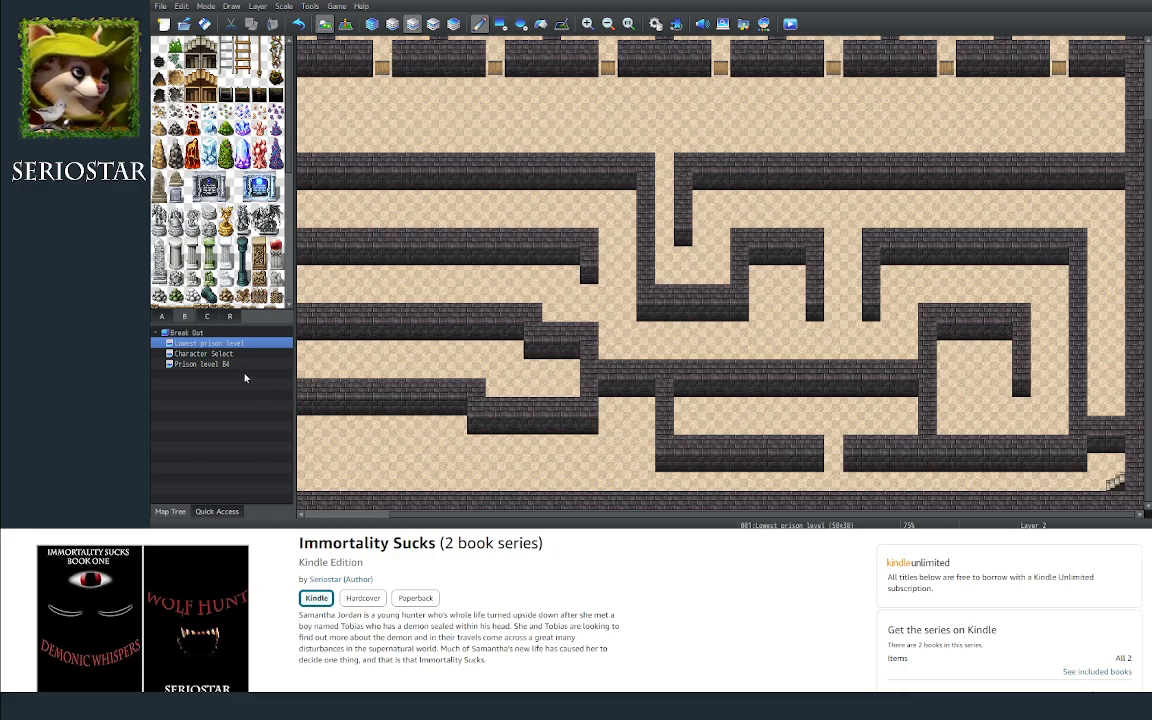
Step: Open the Prison level B4 map and draw a four-tile wall with a short downward end above the southeast stairs on layer 2
{"action": "left_click", "coordinate": [205, 364]}
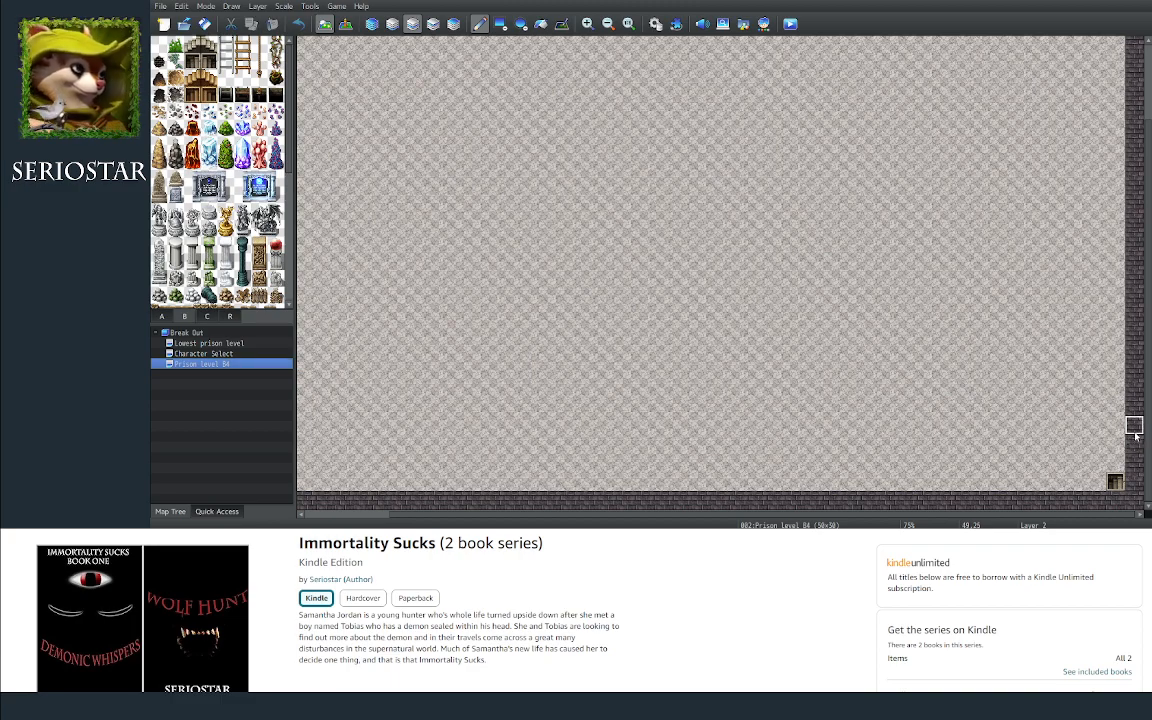
{"action": "mouse_move", "coordinate": [1119, 431]}
{"action": "left_mouse_down"}
{"action": "mouse_move", "coordinate": [1059, 427]}
{"action": "mouse_move", "coordinate": [1060, 446]}
{"action": "left_mouse_up"}
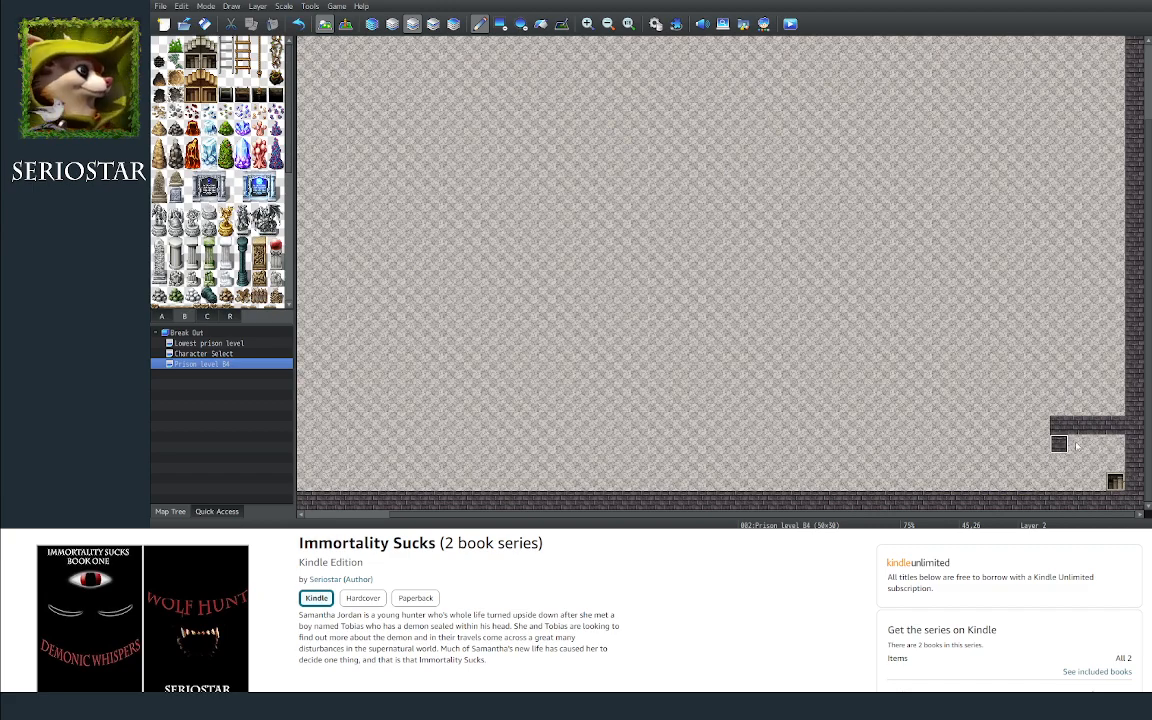
Step: Try a light grey brick from page A as flood fill for the walls, with its face tiles below the southeast wall
{"action": "left_click", "coordinate": [163, 315]}
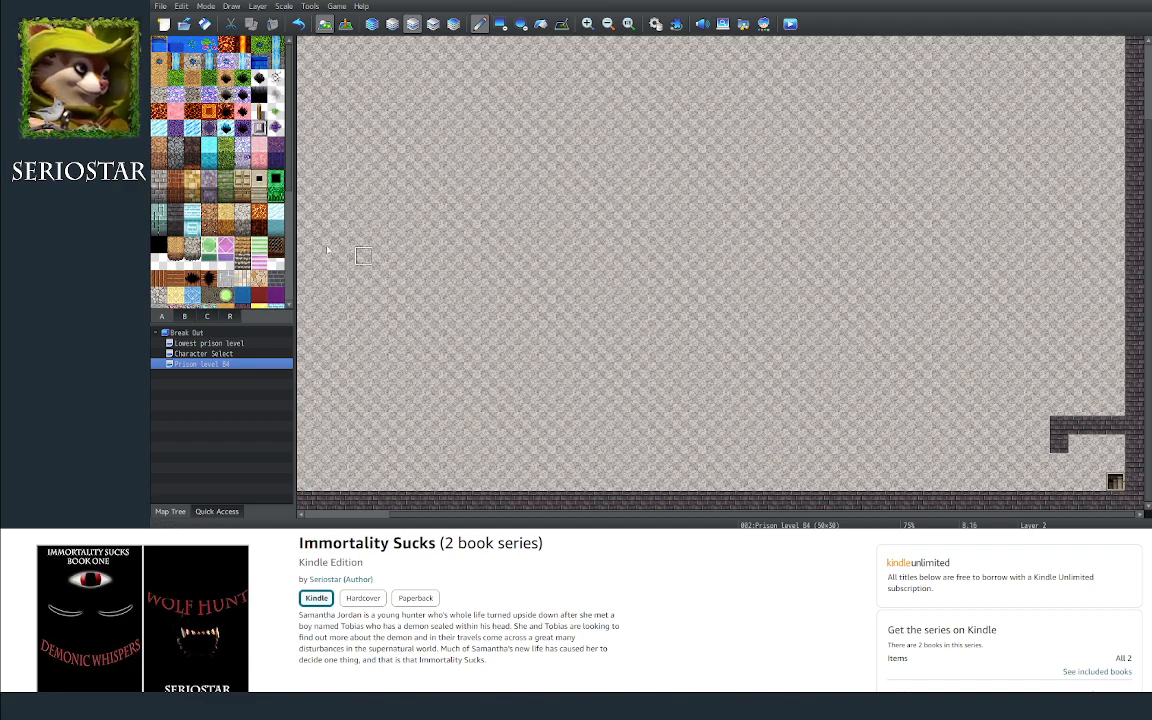
{"action": "left_click", "coordinate": [159, 179]}
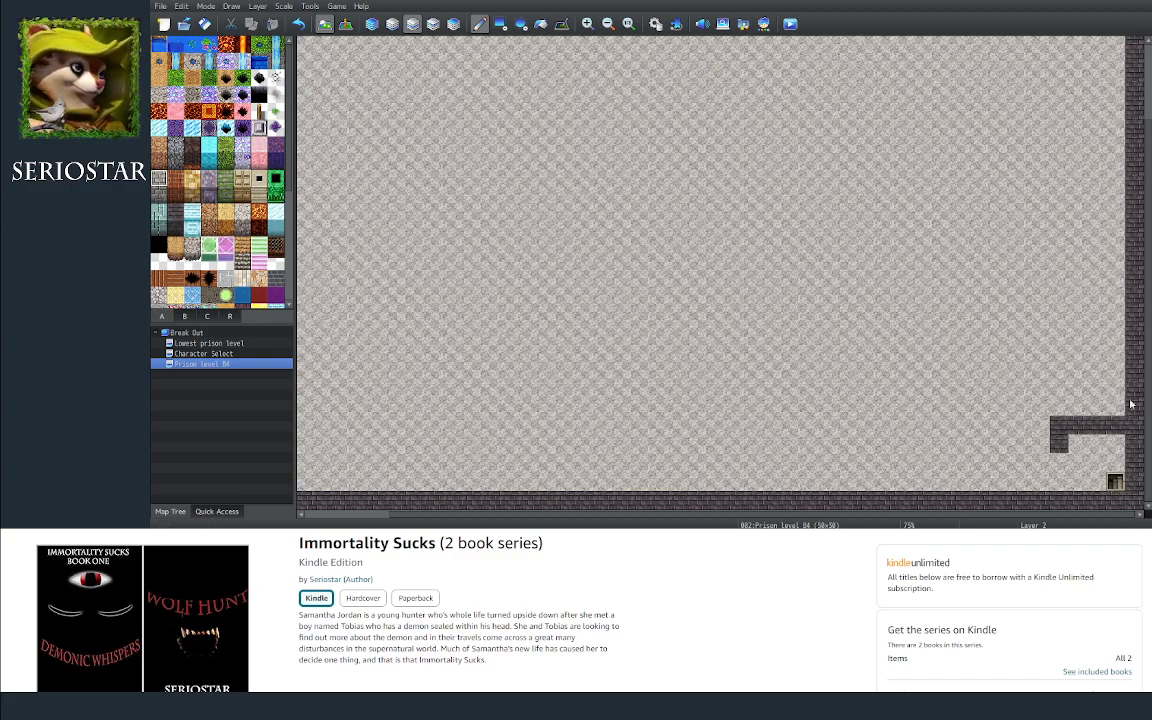
{"action": "left_click", "coordinate": [540, 23]}
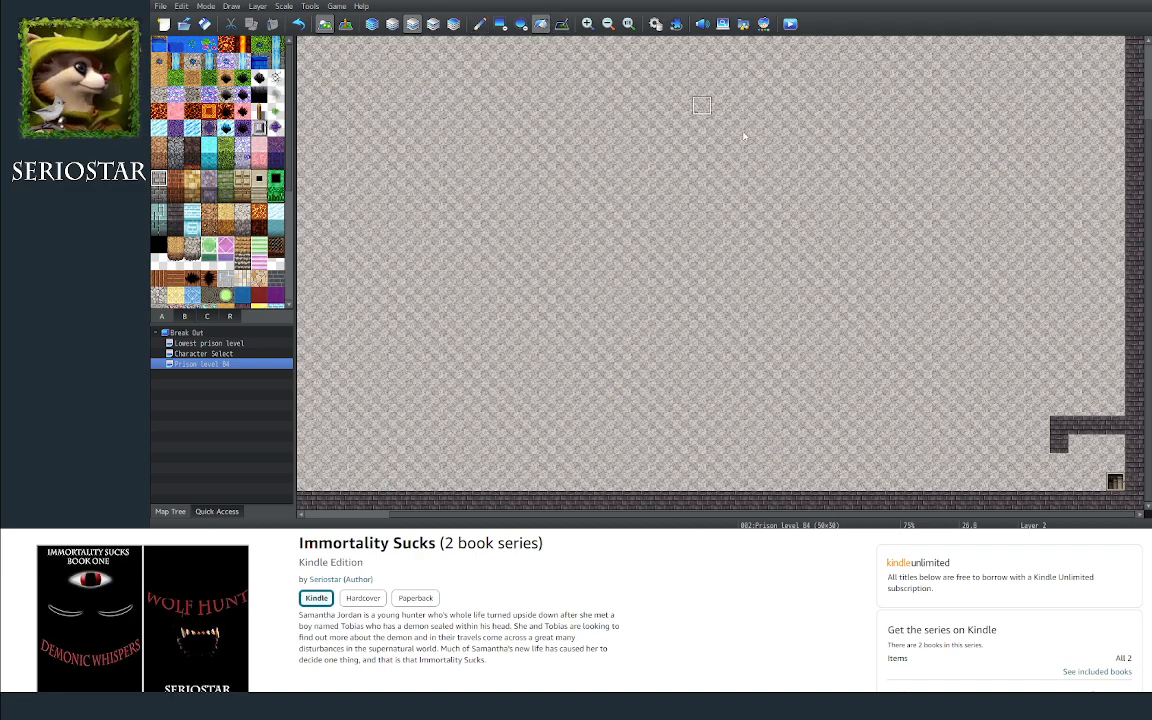
{"action": "left_click", "coordinate": [1133, 314]}
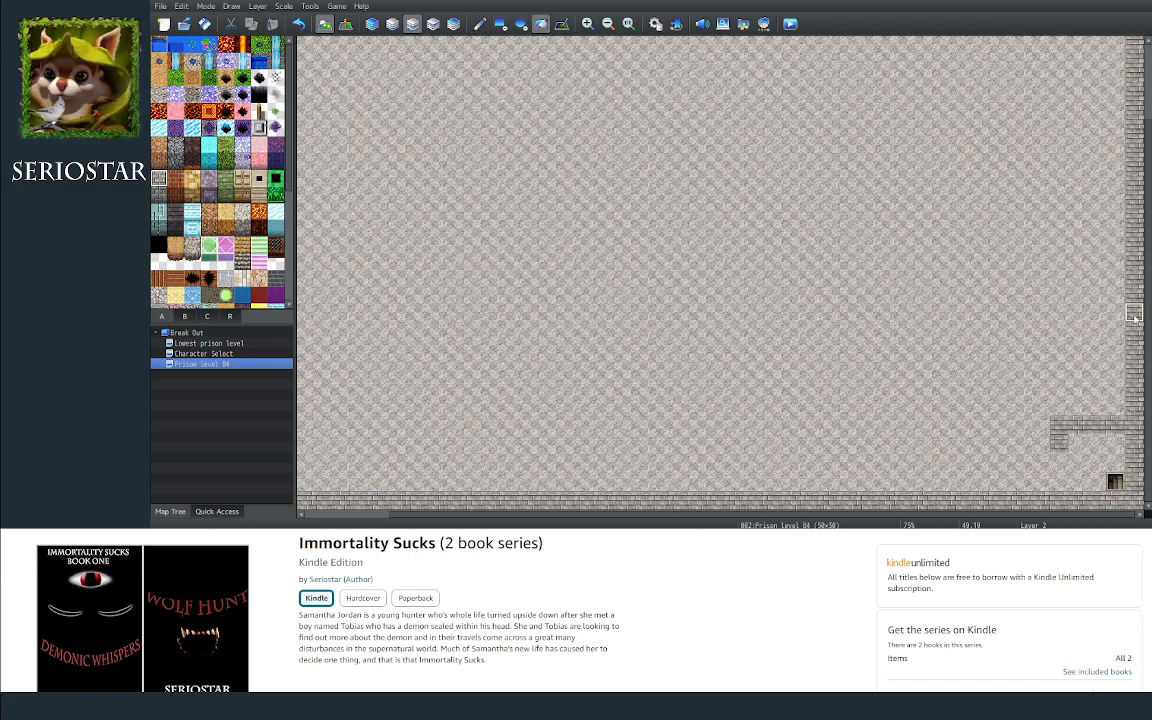
{"action": "left_click", "coordinate": [164, 196]}
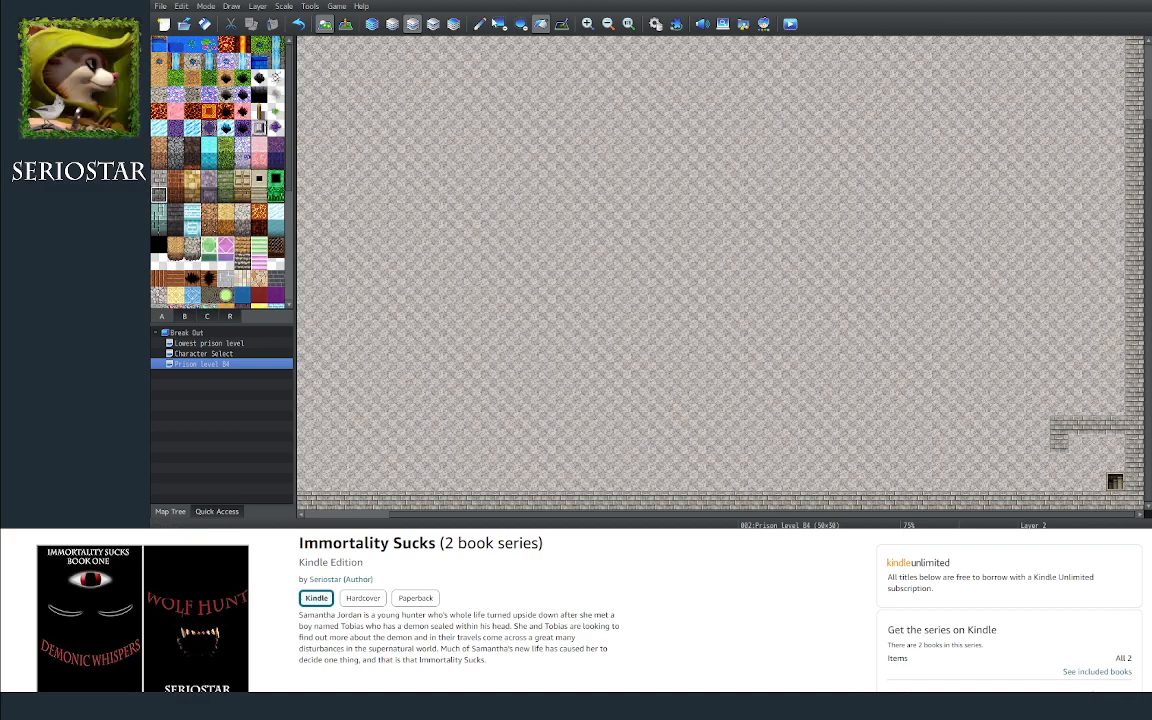
{"action": "left_click", "coordinate": [479, 24]}
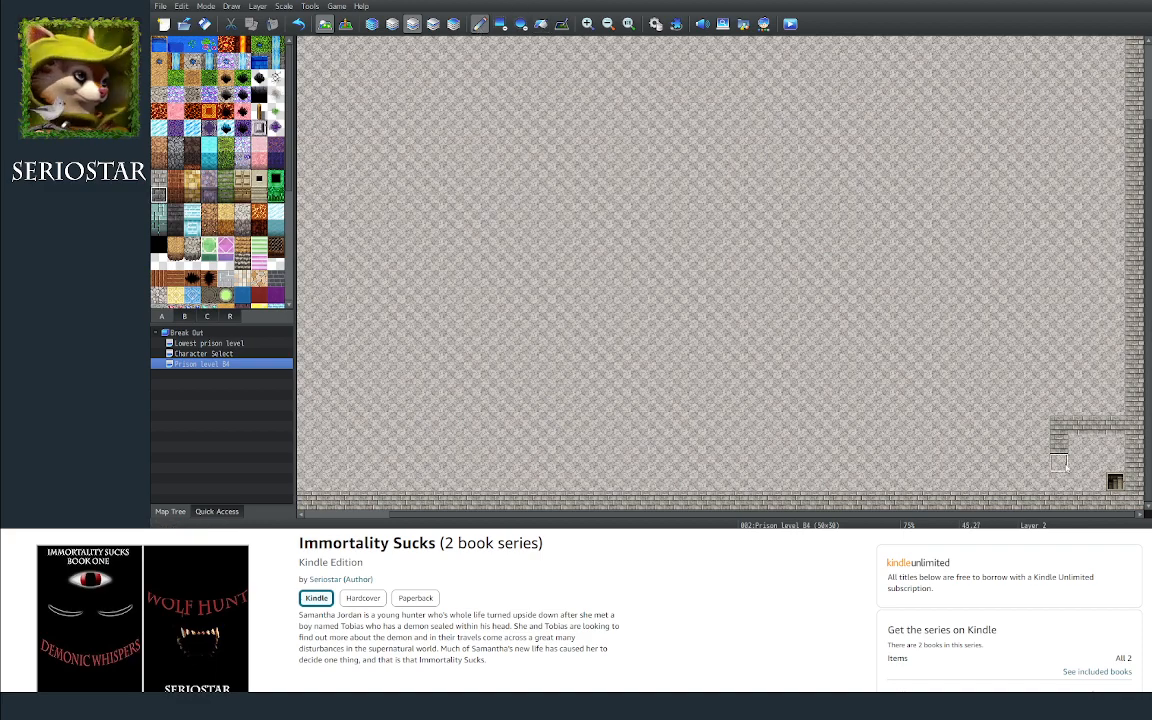
{"action": "left_click_drag", "start_coordinate": [1079, 446], "coordinate": [1114, 444]}
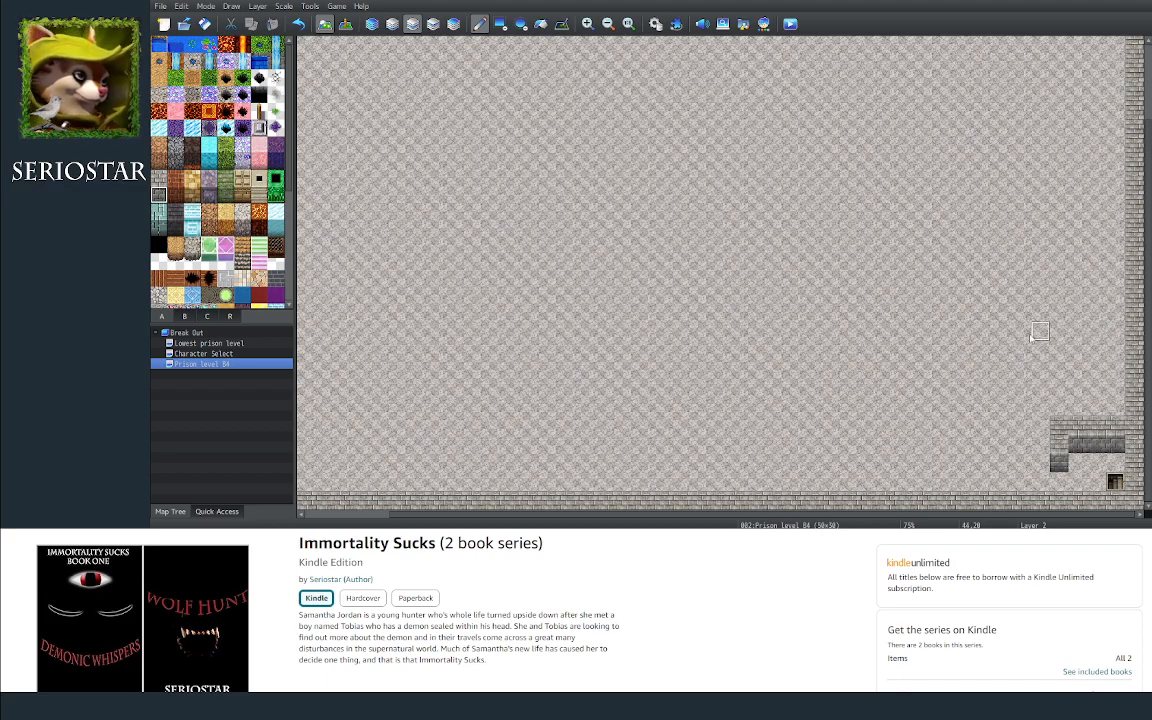
Step: Flood-fill the connected walls of Prison level B4 with the dark brick wall-top tile from page A
{"action": "left_click", "coordinate": [175, 211]}
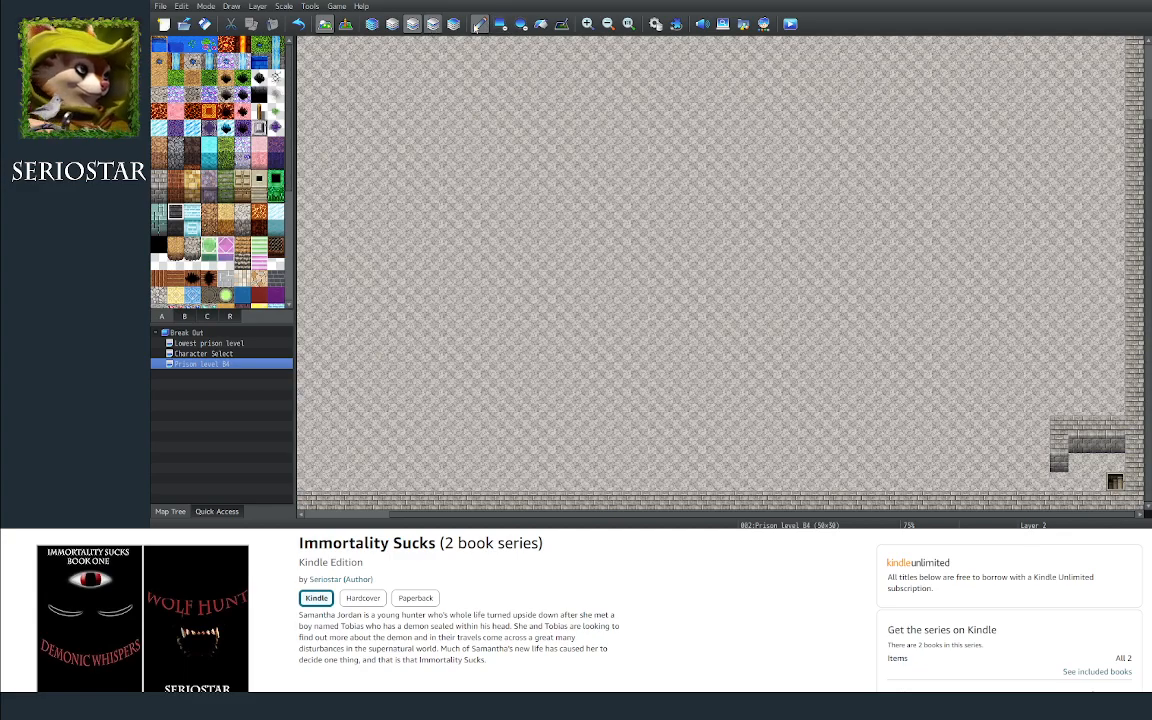
{"action": "left_click", "coordinate": [541, 23]}
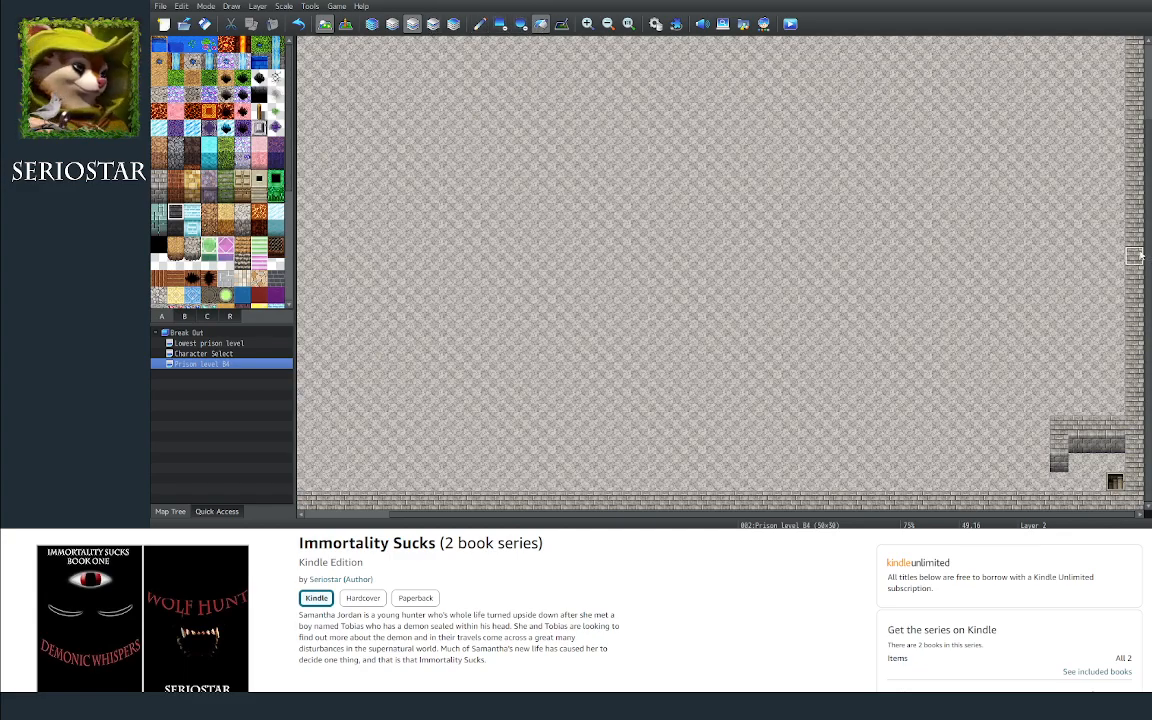
{"action": "left_click", "coordinate": [1028, 230]}
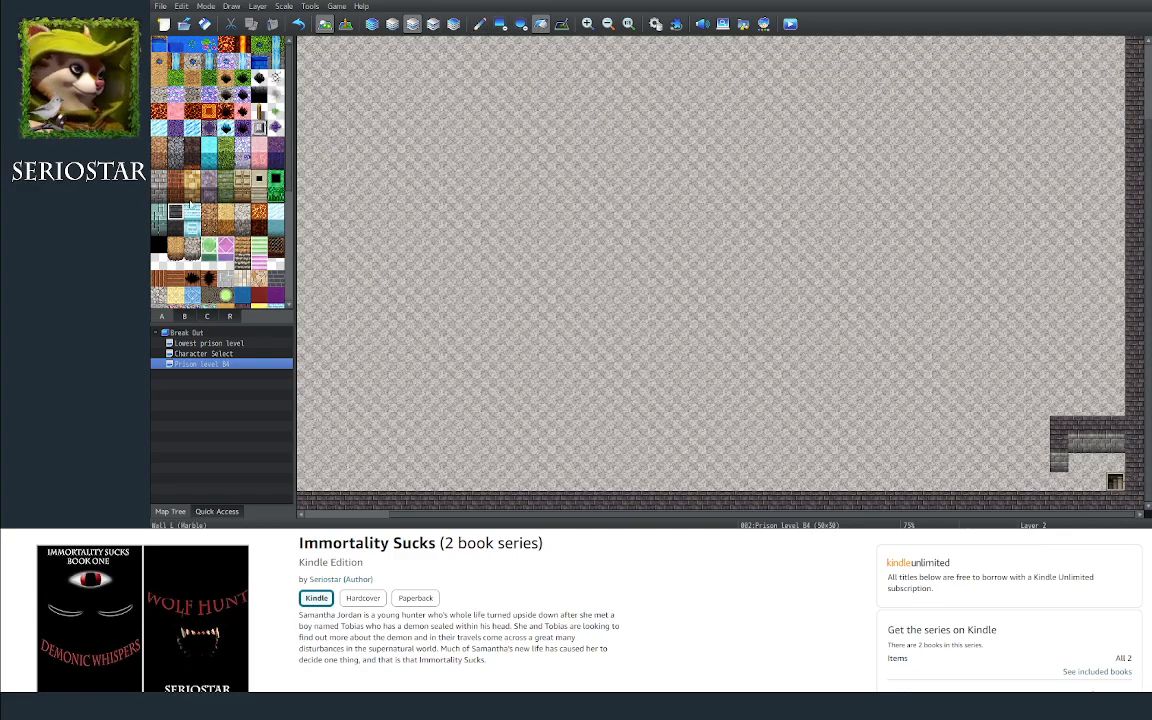
Step: Paint the matching dark brick wall-face tile over the four face tiles of the wall above the southeast stairs
{"action": "left_click", "coordinate": [175, 228]}
{"action": "left_click", "coordinate": [480, 23]}
{"action": "left_click", "coordinate": [1058, 461]}
{"action": "left_click", "coordinate": [1078, 444]}
{"action": "left_click", "coordinate": [1097, 444]}
{"action": "left_click", "coordinate": [1114, 444]}
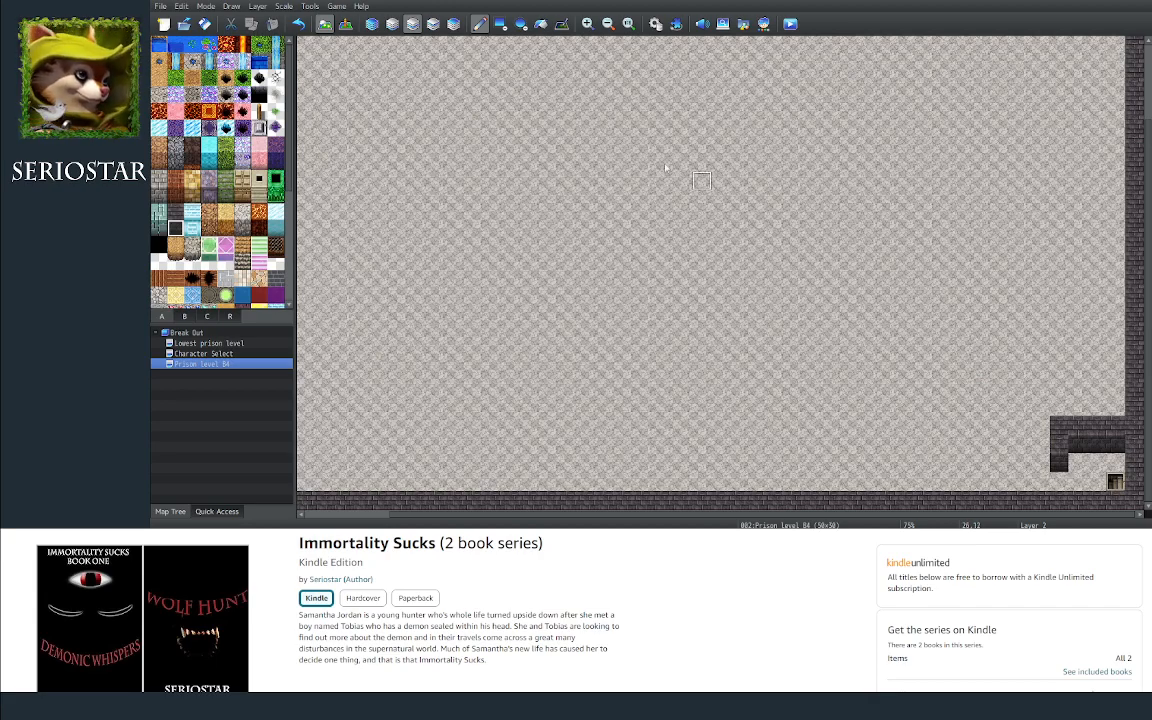
Step: Check layer 1 of Prison level B4 and examine the cell and corridor layout of the Lowest prison level map
{"action": "left_click", "coordinate": [392, 24]}
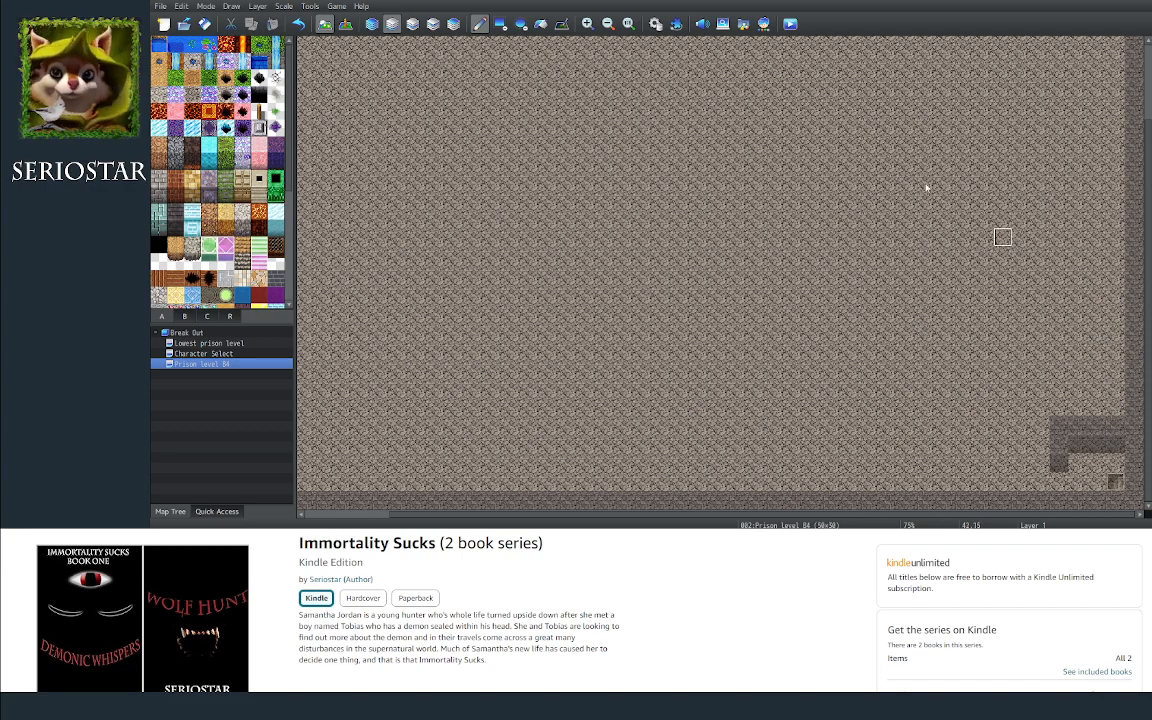
{"action": "left_click", "coordinate": [416, 28]}
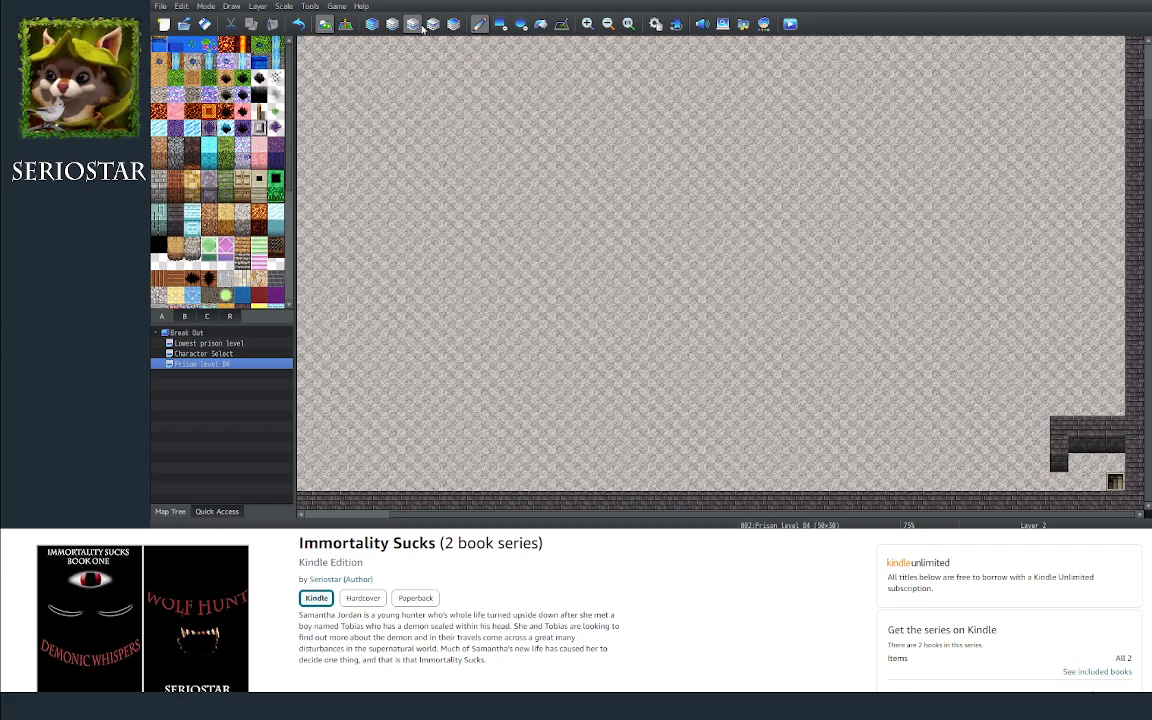
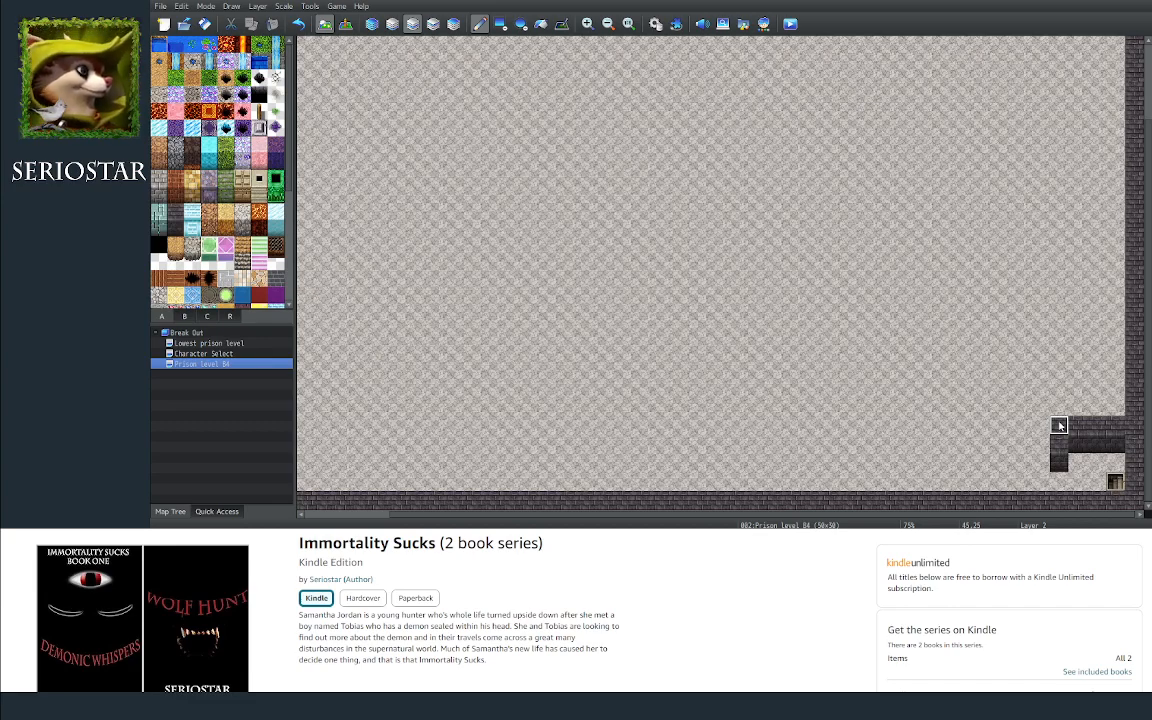
{"action": "left_click", "coordinate": [231, 343]}
{"action": "scroll", "coordinate": [1033, 121], "scroll_direction": "up", "scroll_amount": 2}
{"action": "scroll", "coordinate": [1035, 40], "scroll_direction": "up", "scroll_amount": 3}
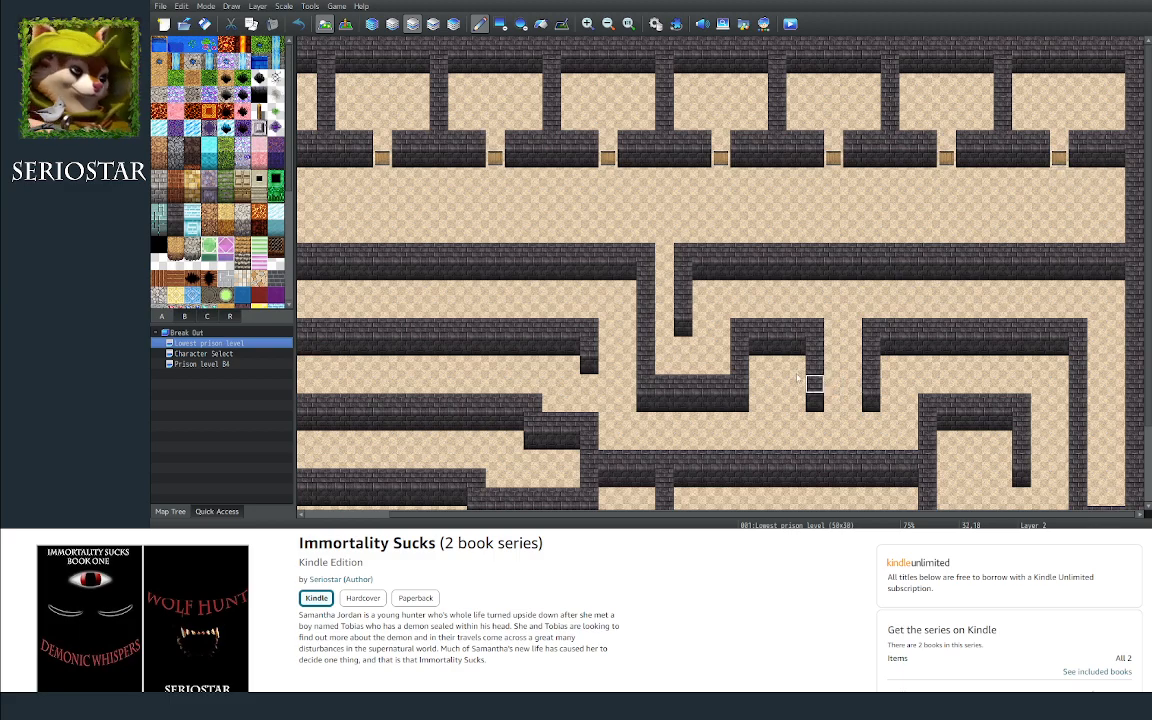
{"action": "left_click", "coordinate": [219, 512]}
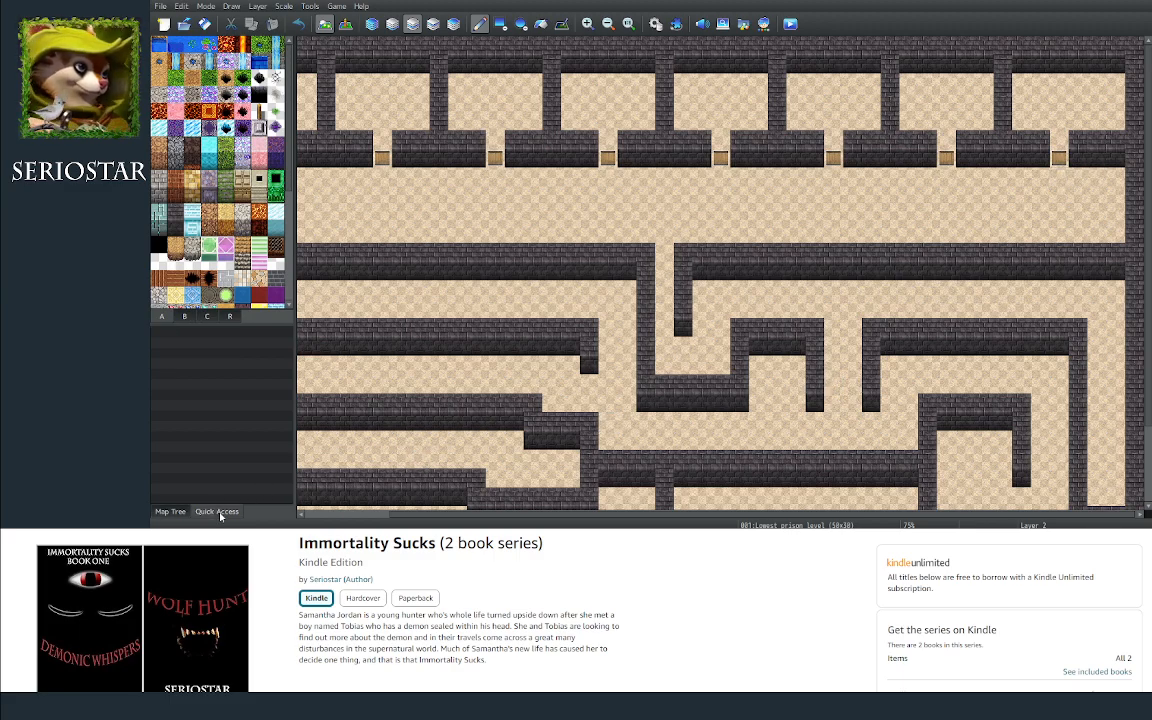
{"action": "left_click", "coordinate": [169, 512]}
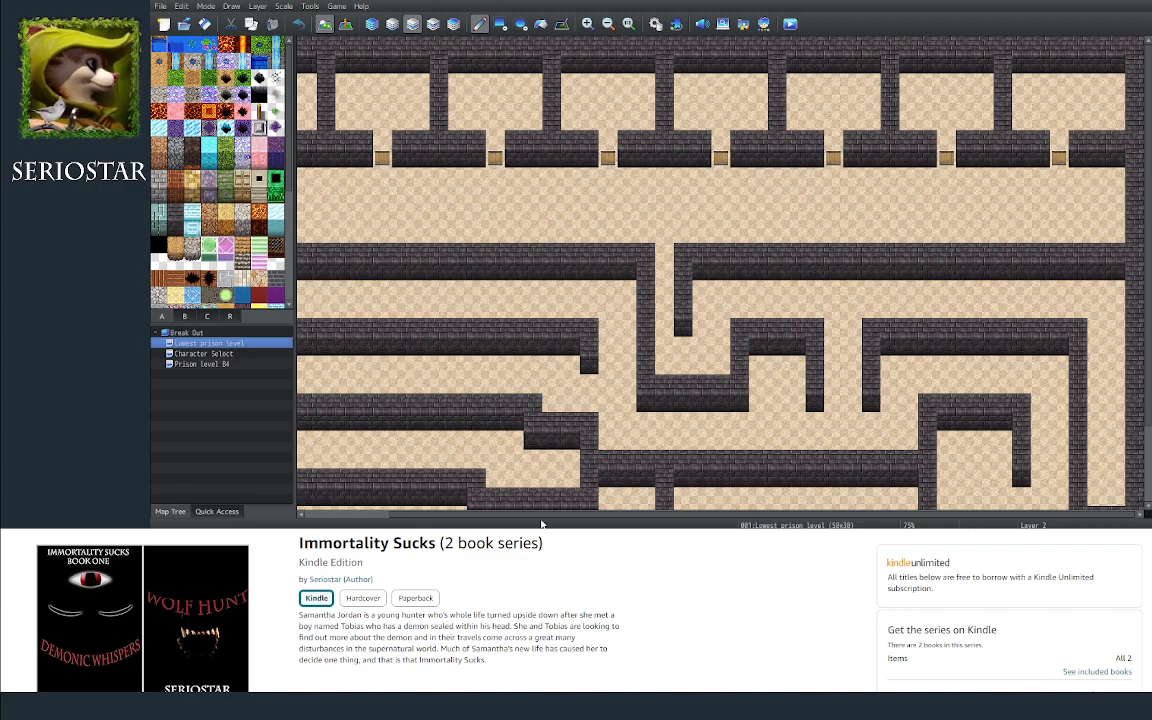
Step: On Prison level B4, try a vertical wall west of the stair nook, erase it, and draw one five tiles high a column further west
{"action": "left_click", "coordinate": [221, 366]}
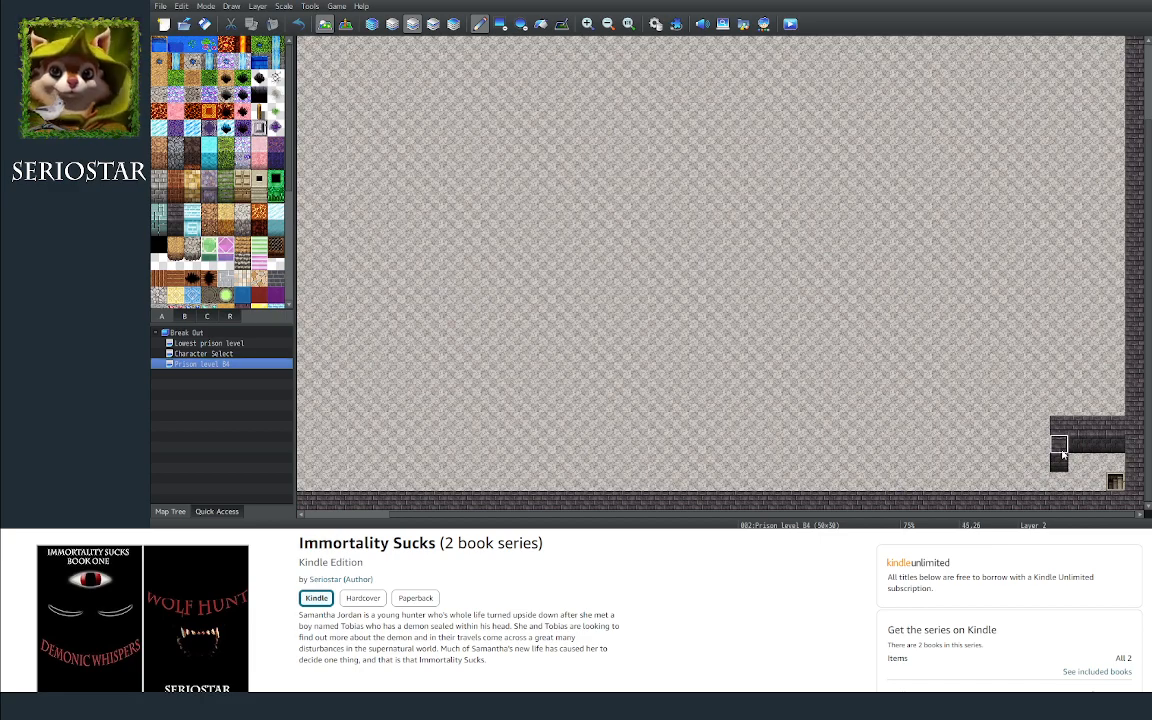
{"action": "left_click", "coordinate": [1003, 443]}
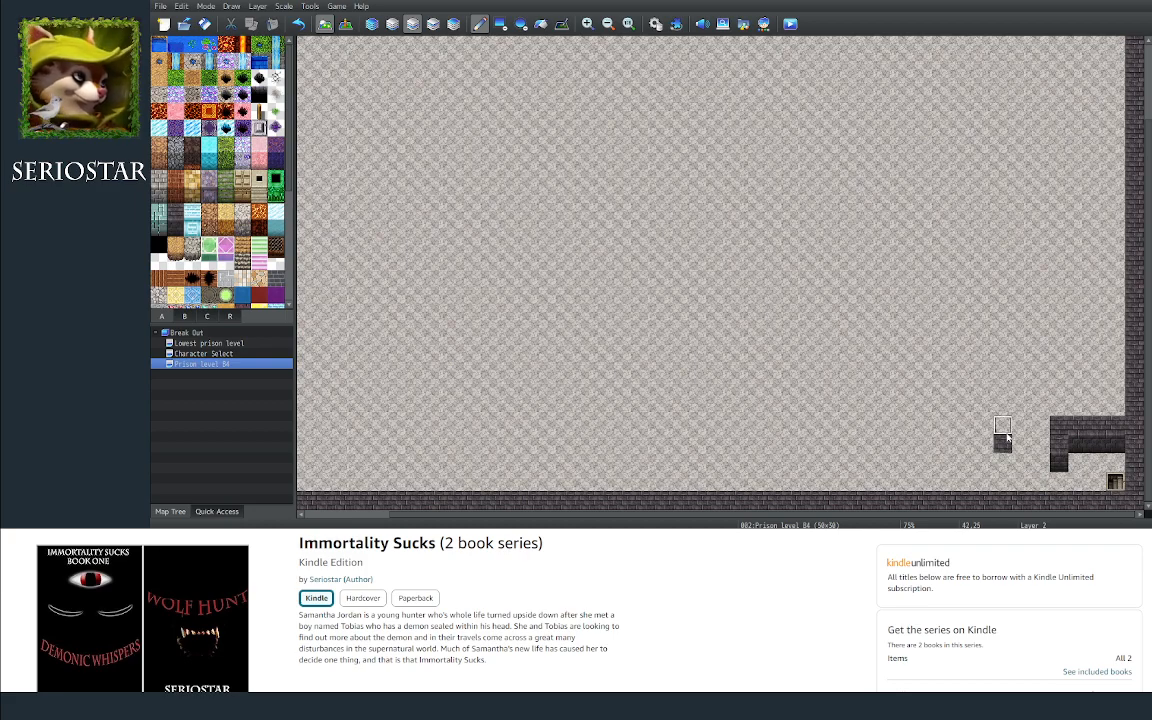
{"action": "left_click", "coordinate": [1052, 463]}
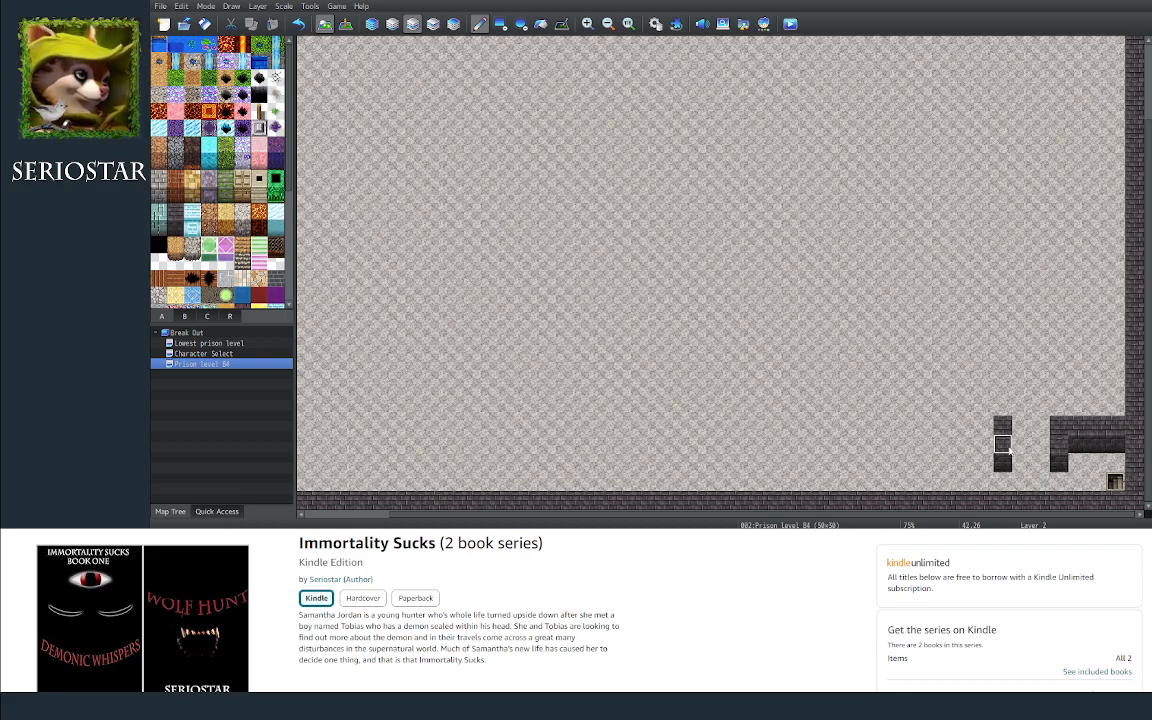
{"action": "left_click", "coordinate": [1003, 465]}
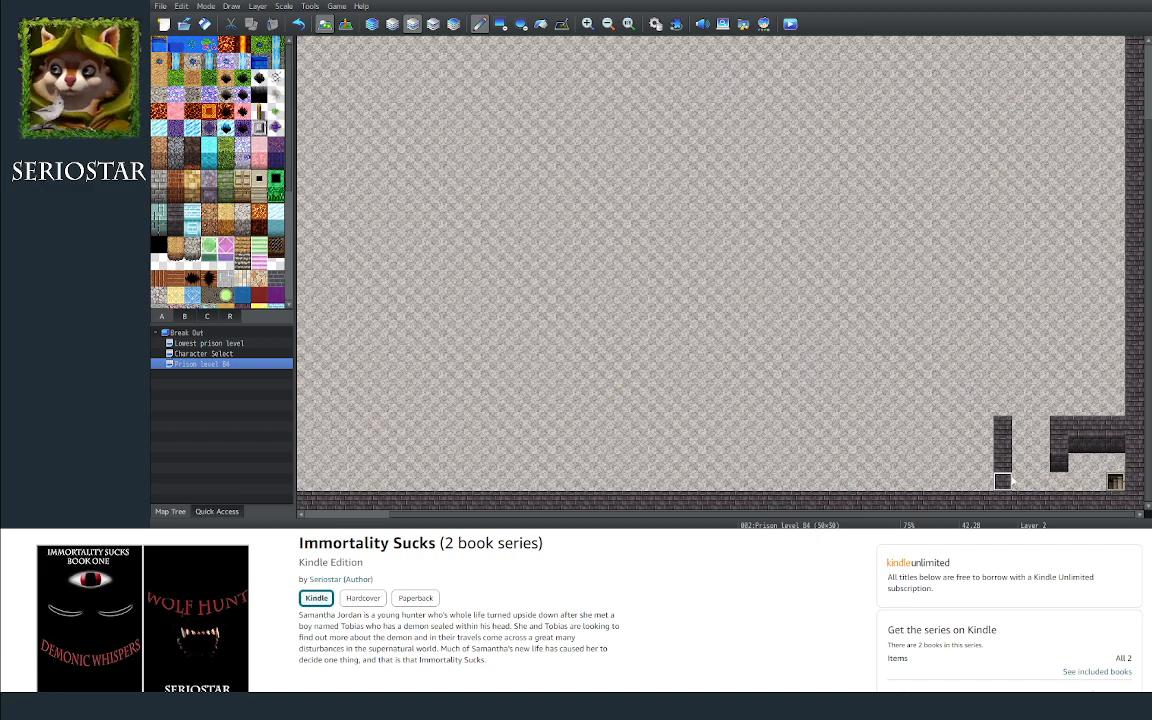
{"action": "left_click", "coordinate": [1061, 423]}
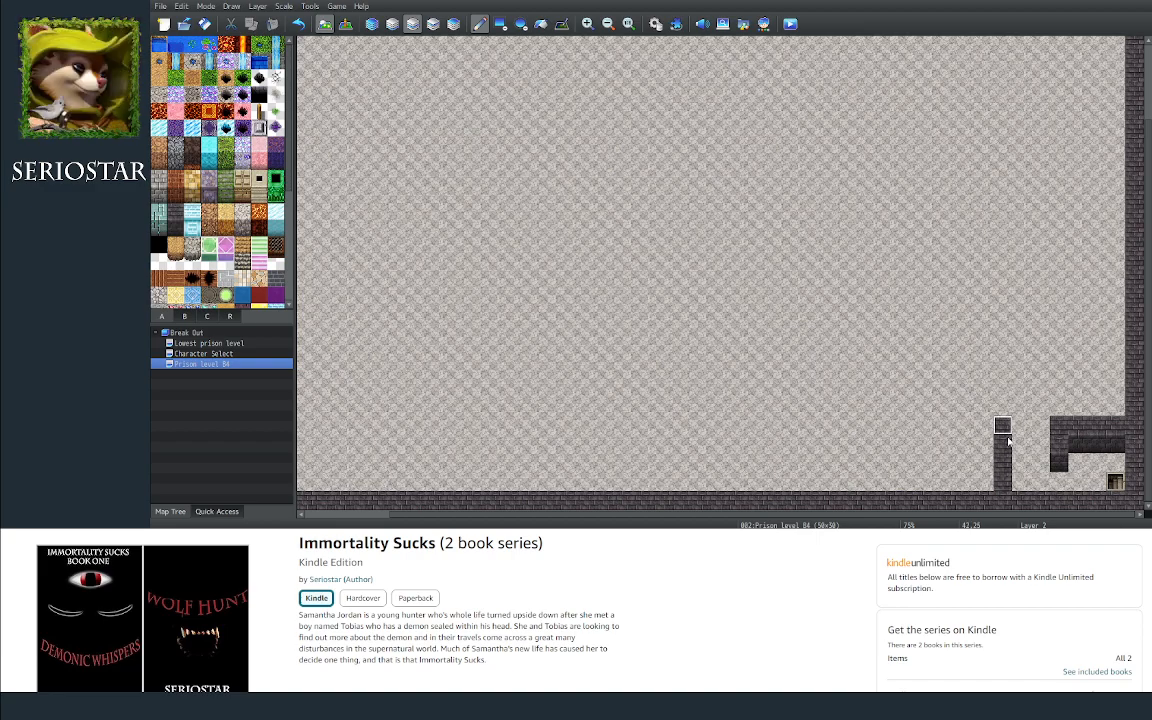
{"action": "left_click_drag", "start_coordinate": [1003, 428], "coordinate": [1003, 482]}
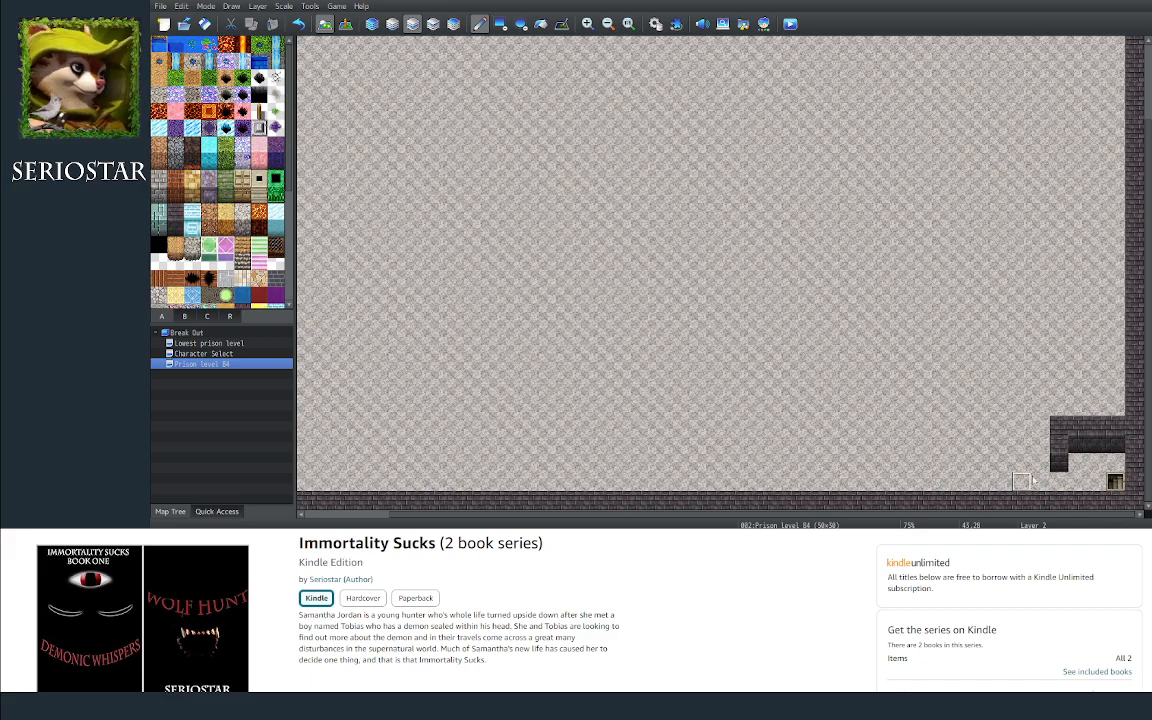
{"action": "left_click_drag", "start_coordinate": [986, 481], "coordinate": [993, 410]}
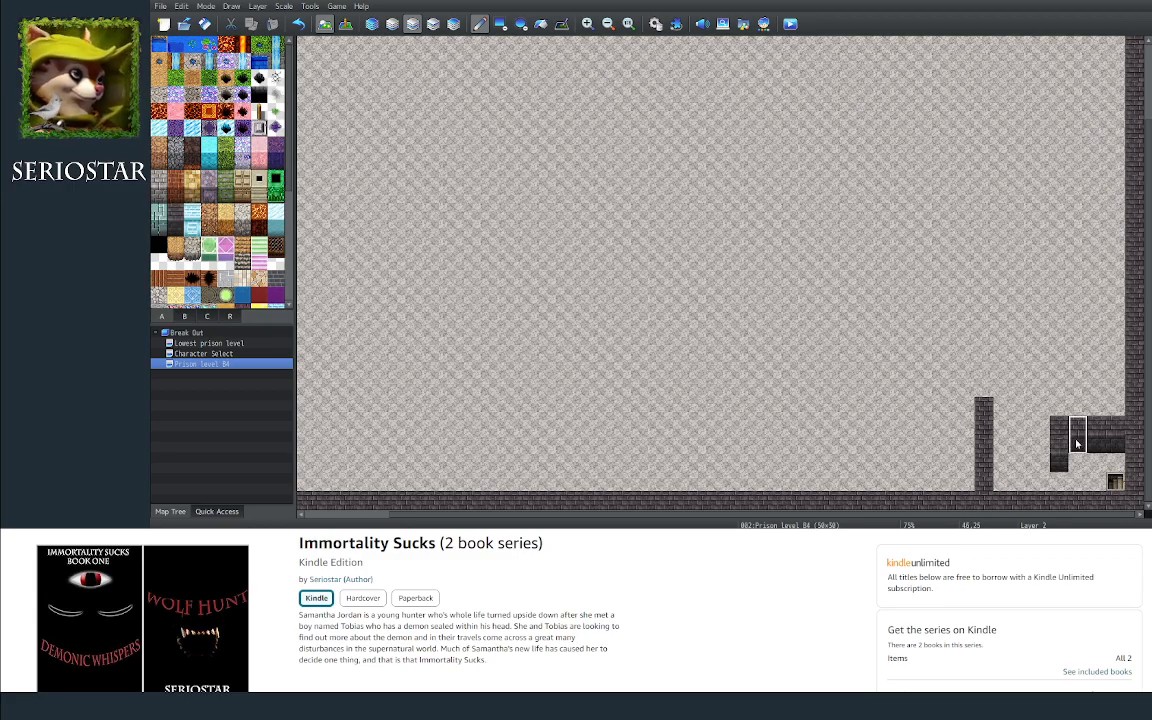
Step: Build a wall with face tiles and a one-tile doorway between the tall column and the stair nook, aligned with the nook's wall top
{"action": "left_click", "coordinate": [1002, 416]}
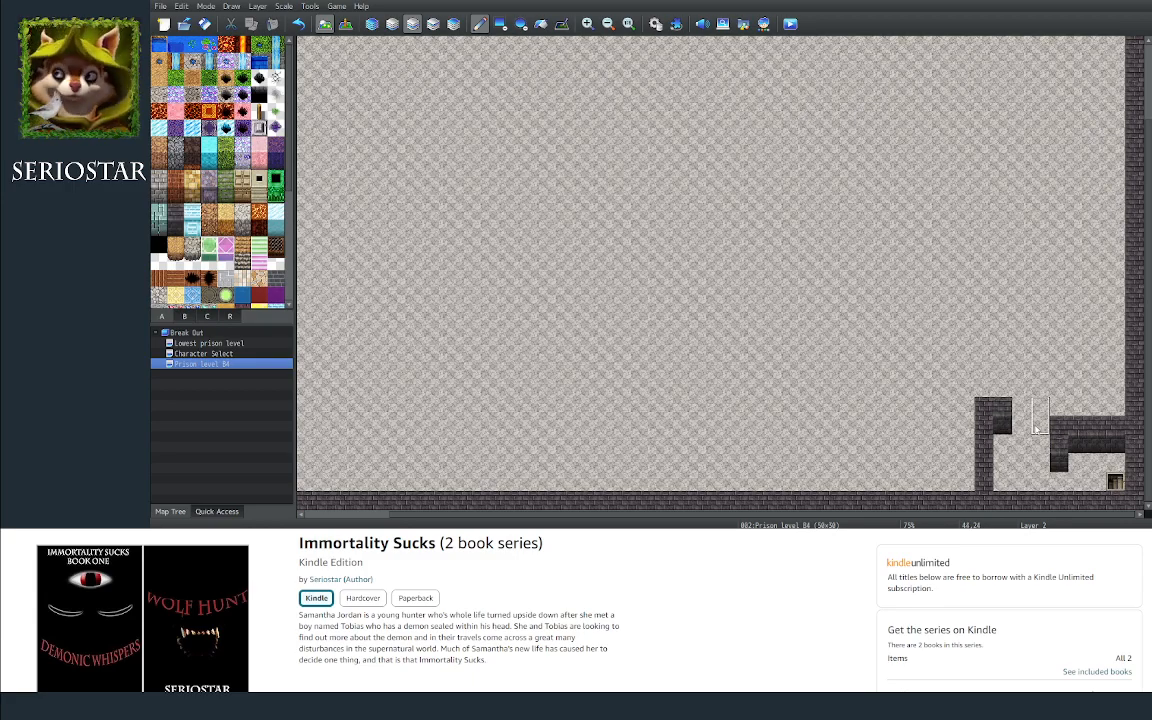
{"action": "left_click", "coordinate": [1042, 418]}
{"action": "left_click", "coordinate": [1058, 414]}
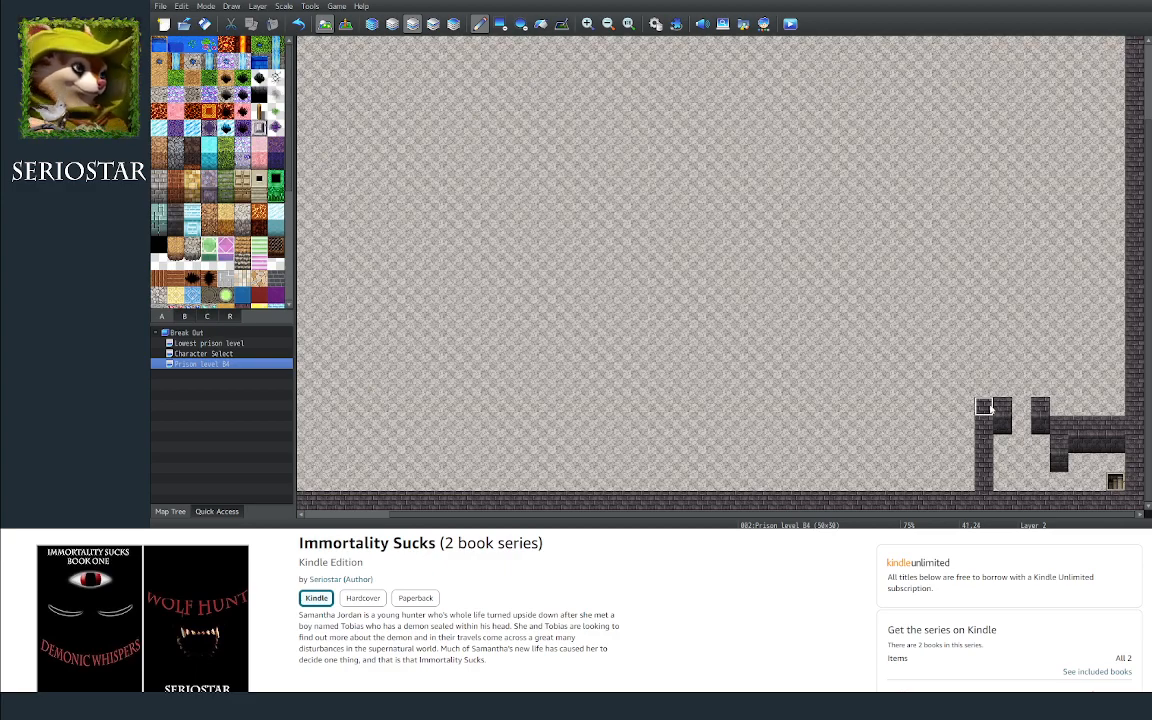
{"action": "right_click_drag", "start_coordinate": [1006, 414], "coordinate": [1038, 426]}
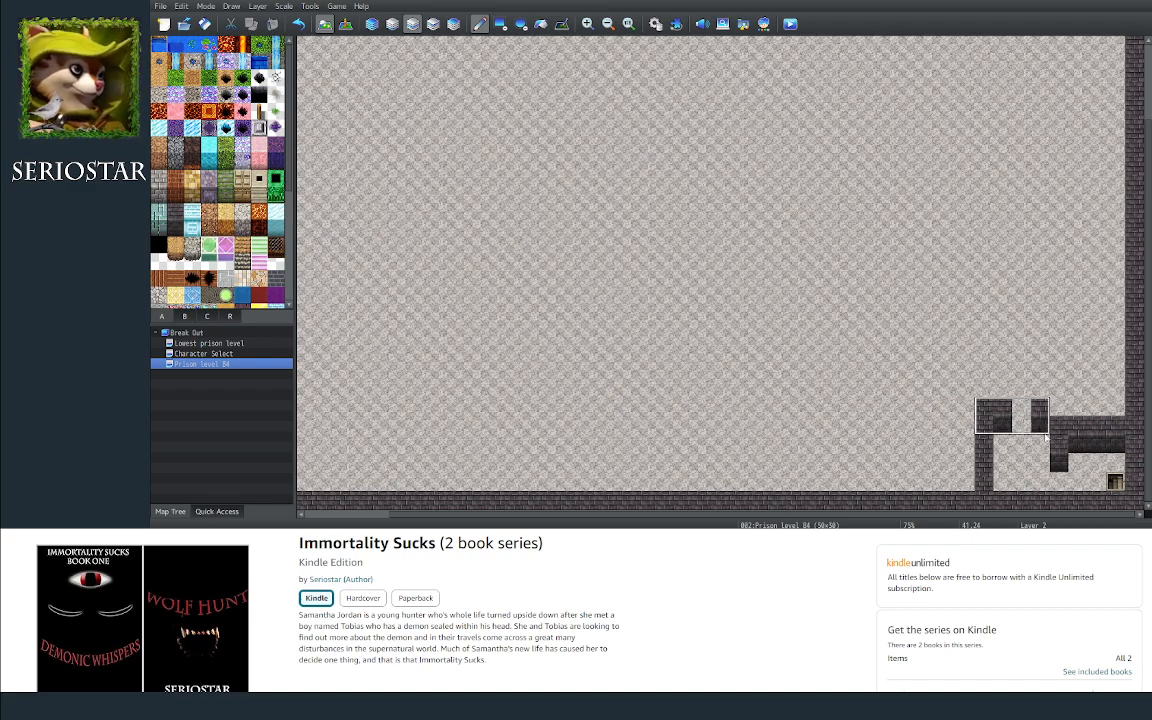
{"action": "left_click", "coordinate": [1047, 439]}
{"action": "right_click", "coordinate": [1063, 408]}
{"action": "left_click_drag", "start_coordinate": [1045, 406], "coordinate": [985, 411]}
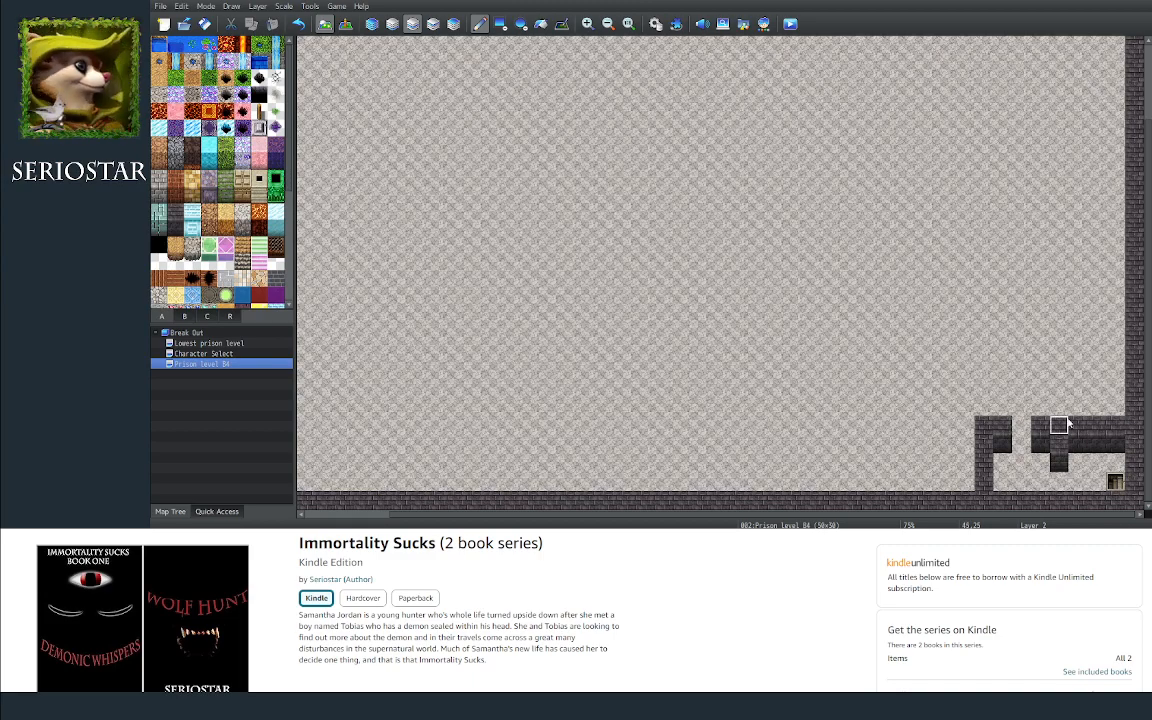
Step: Extend the doorway wall two tiles west with face tiles below, and raise a vertical wall from its west end to row 17
{"action": "left_click", "coordinate": [960, 428]}
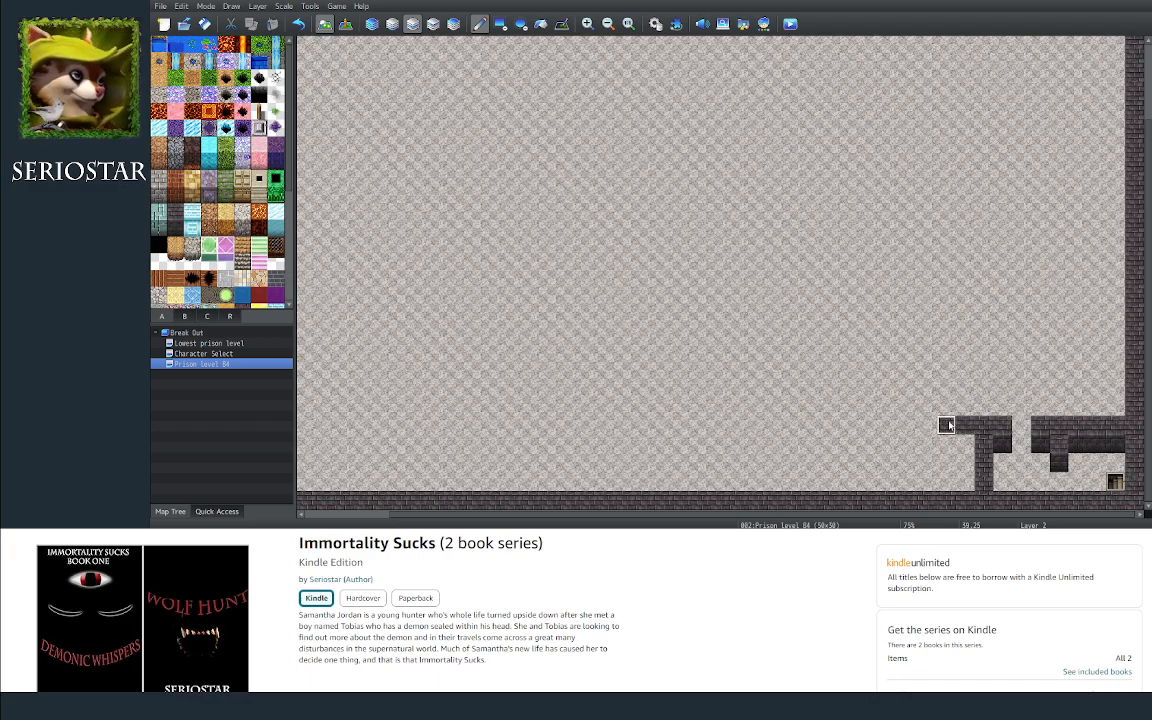
{"action": "left_click", "coordinate": [946, 425]}
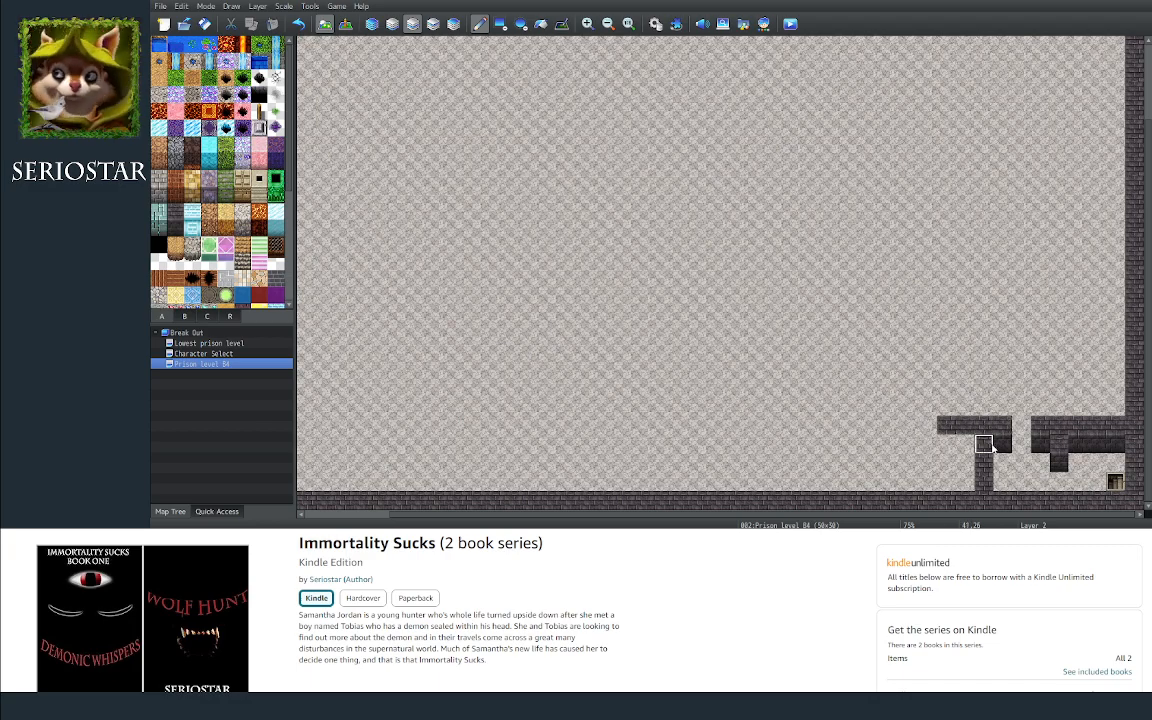
{"action": "left_click_drag", "start_coordinate": [962, 445], "coordinate": [951, 442]}
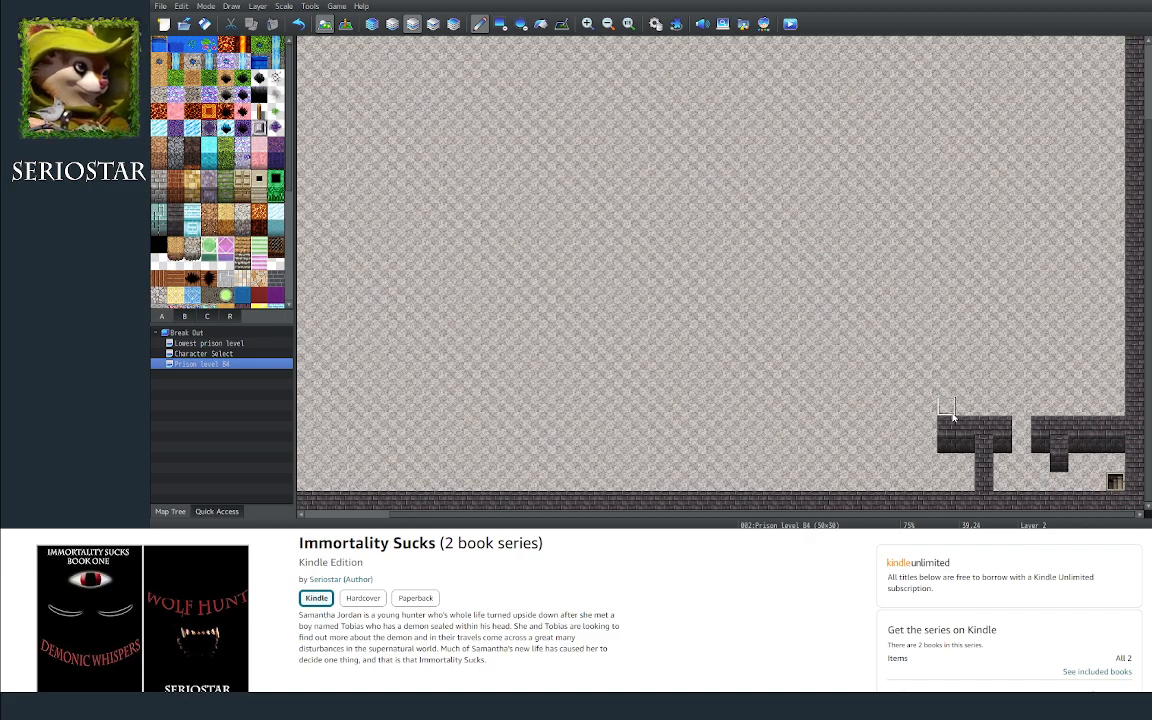
{"action": "left_click_drag", "start_coordinate": [952, 415], "coordinate": [947, 350]}
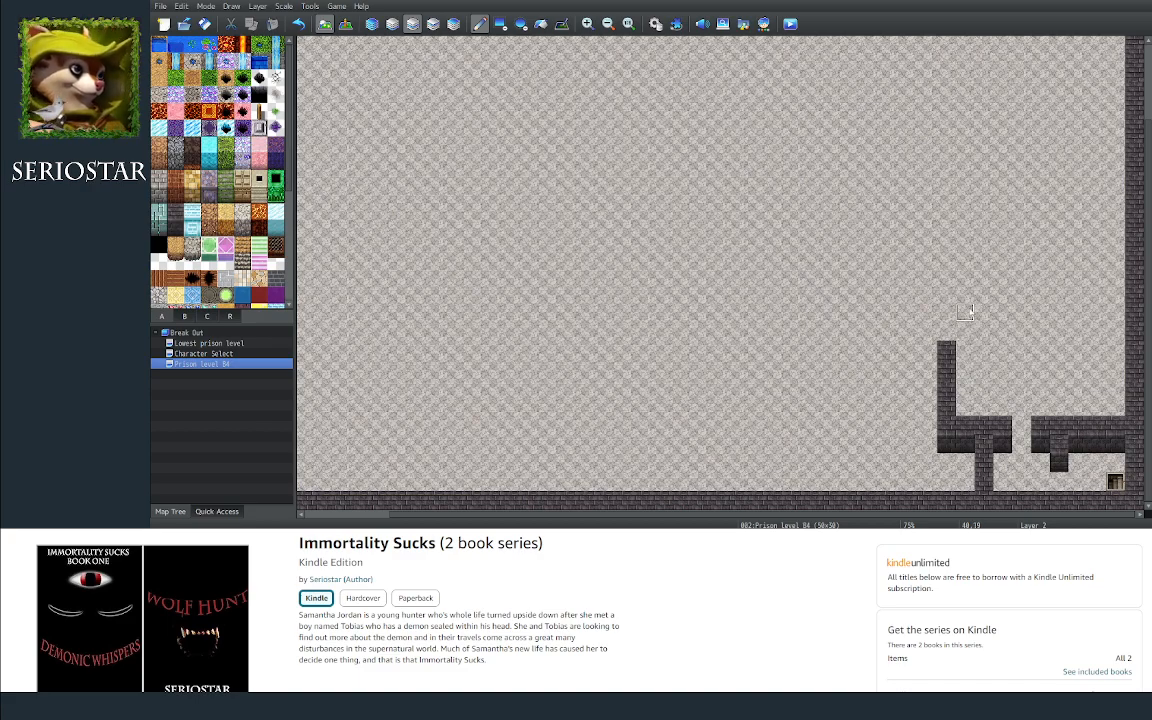
{"action": "mouse_move", "coordinate": [965, 274]}
{"action": "left_mouse_down"}
{"action": "mouse_move", "coordinate": [946, 275]}
{"action": "mouse_move", "coordinate": [948, 330]}
{"action": "left_mouse_up"}
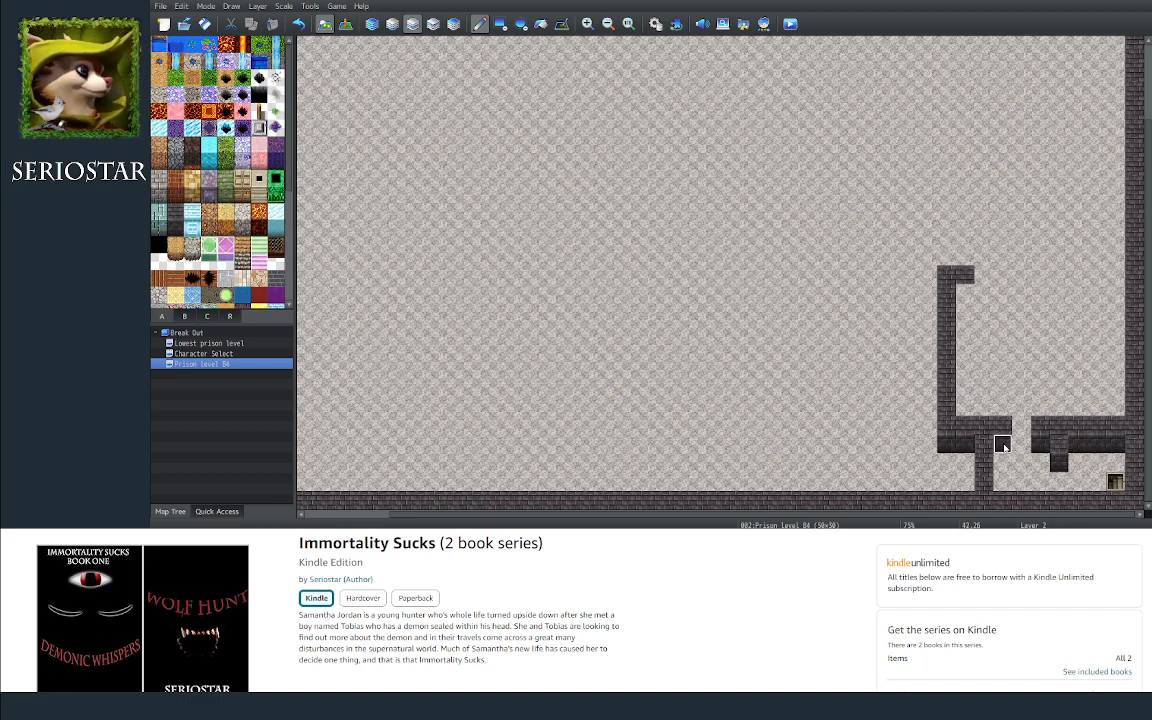
Step: Close the room's north side with a wall and face tiles reaching the east outer wall, leaving a one-tile doorway above the lower one
{"action": "left_click", "coordinate": [979, 290]}
{"action": "left_click", "coordinate": [1002, 289]}
{"action": "mouse_move", "coordinate": [1035, 293]}
{"action": "left_mouse_down"}
{"action": "mouse_move", "coordinate": [1105, 294]}
{"action": "mouse_move", "coordinate": [1090, 297]}
{"action": "left_mouse_up"}
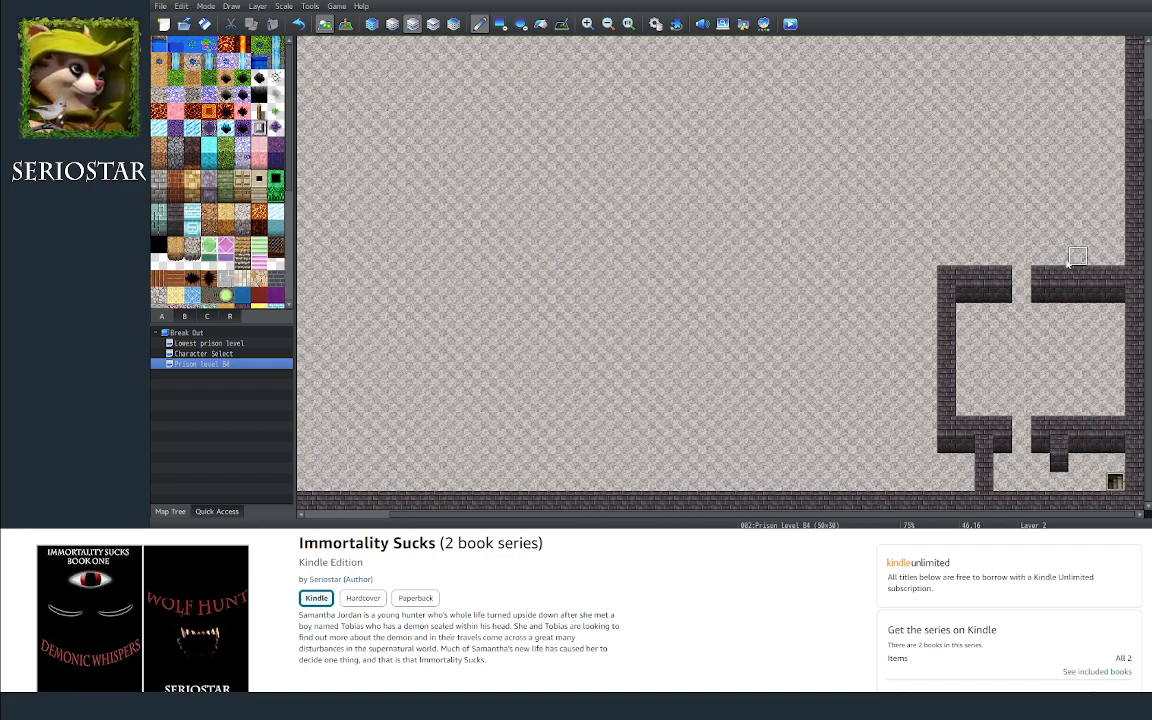
Step: Copy the finished room to the northeast corner of the map and wall up the doorway in its north wall
{"action": "mouse_move", "coordinate": [946, 279]}
{"action": "right_mouse_down"}
{"action": "mouse_move", "coordinate": [990, 290]}
{"action": "mouse_move", "coordinate": [1115, 390]}
{"action": "mouse_move", "coordinate": [1109, 424]}
{"action": "right_mouse_up"}
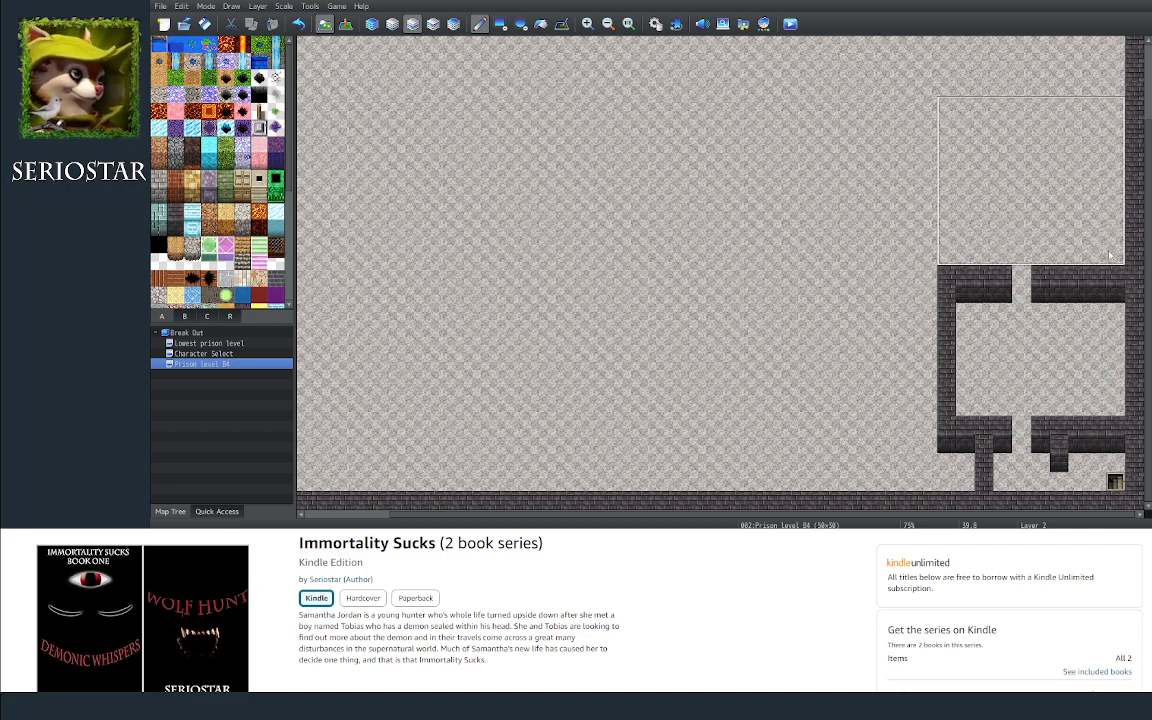
{"action": "scroll", "coordinate": [1130, 220], "scroll_direction": "up", "scroll_amount": 3}
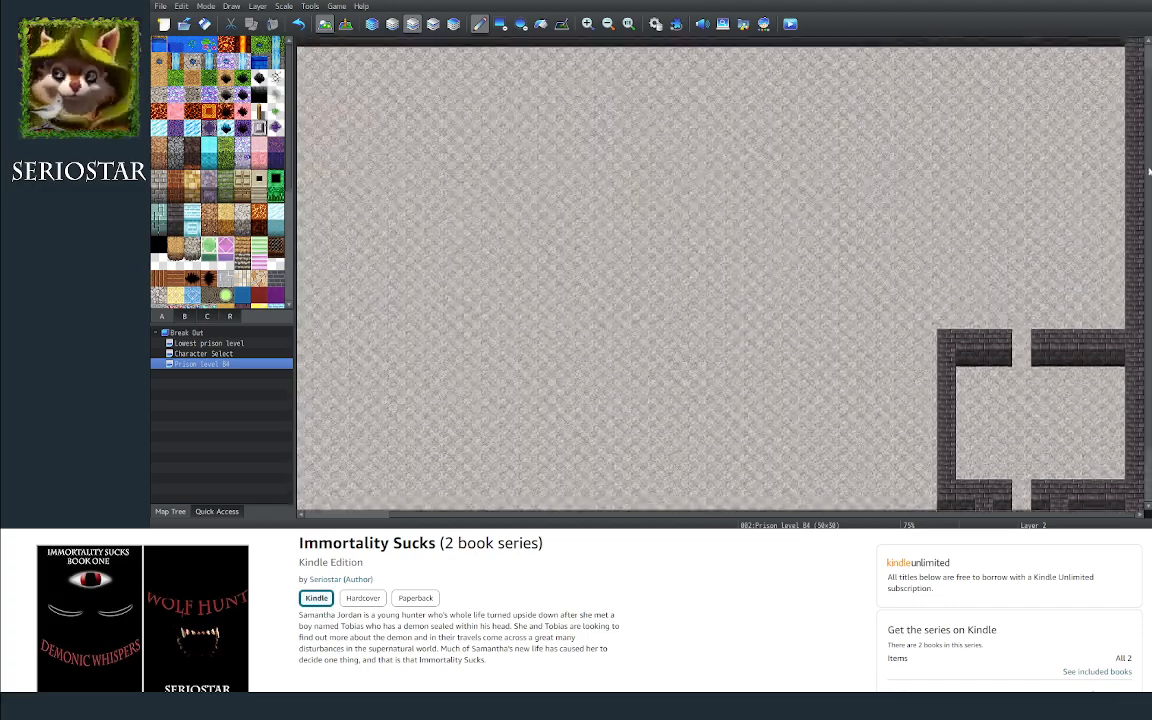
{"action": "left_click_drag", "start_coordinate": [1115, 208], "coordinate": [1110, 213]}
{"action": "right_click", "coordinate": [1087, 231]}
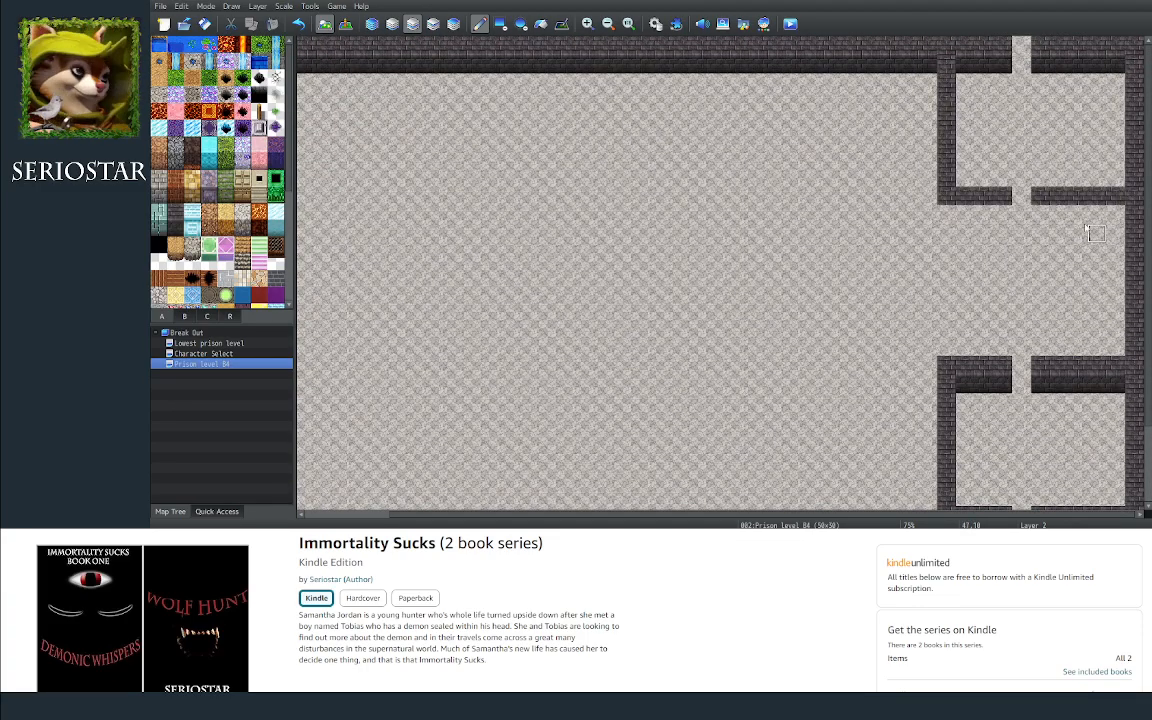
{"action": "right_click", "coordinate": [1005, 66]}
{"action": "left_click", "coordinate": [1021, 61]}
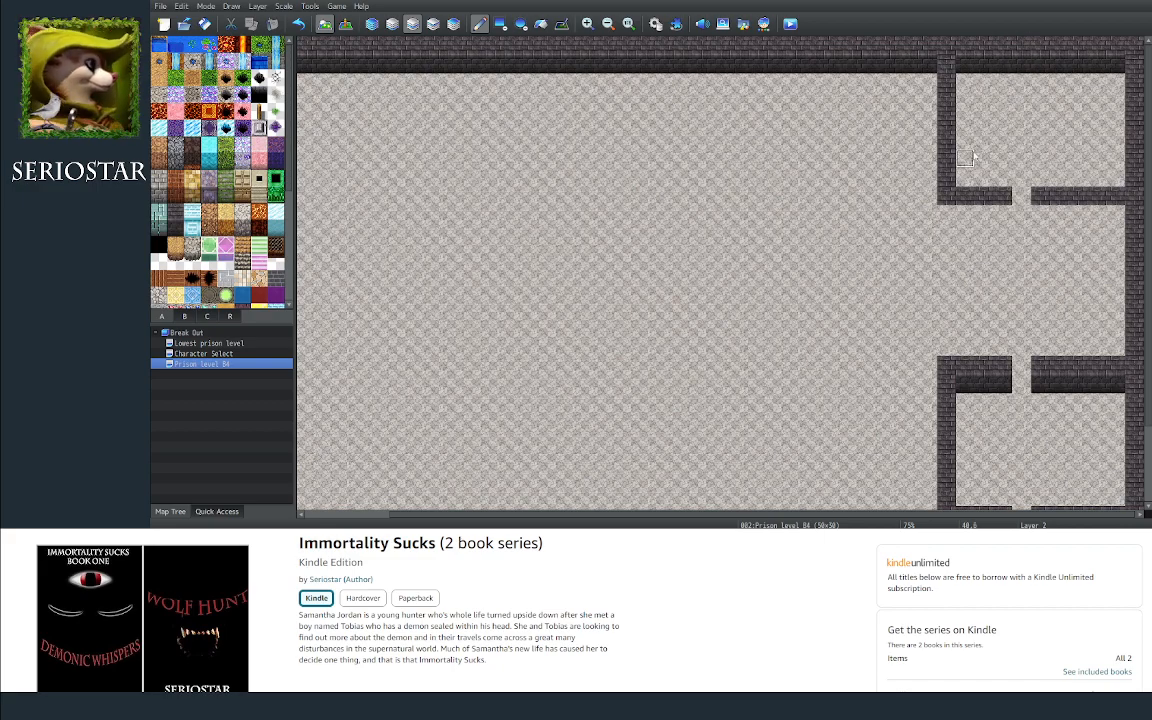
Step: Copy the dark brick face tiles beneath the northeast room's south wall on both sides of its doorway
{"action": "right_click_drag", "start_coordinate": [964, 384], "coordinate": [998, 388]}
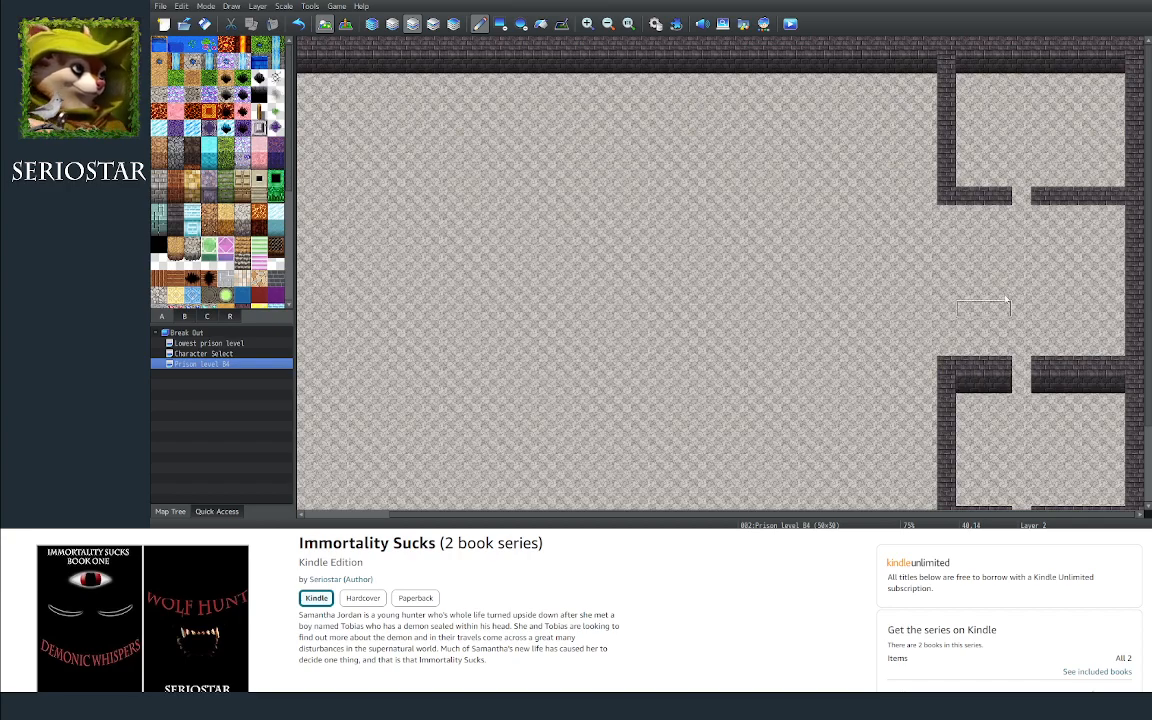
{"action": "left_click", "coordinate": [998, 215]}
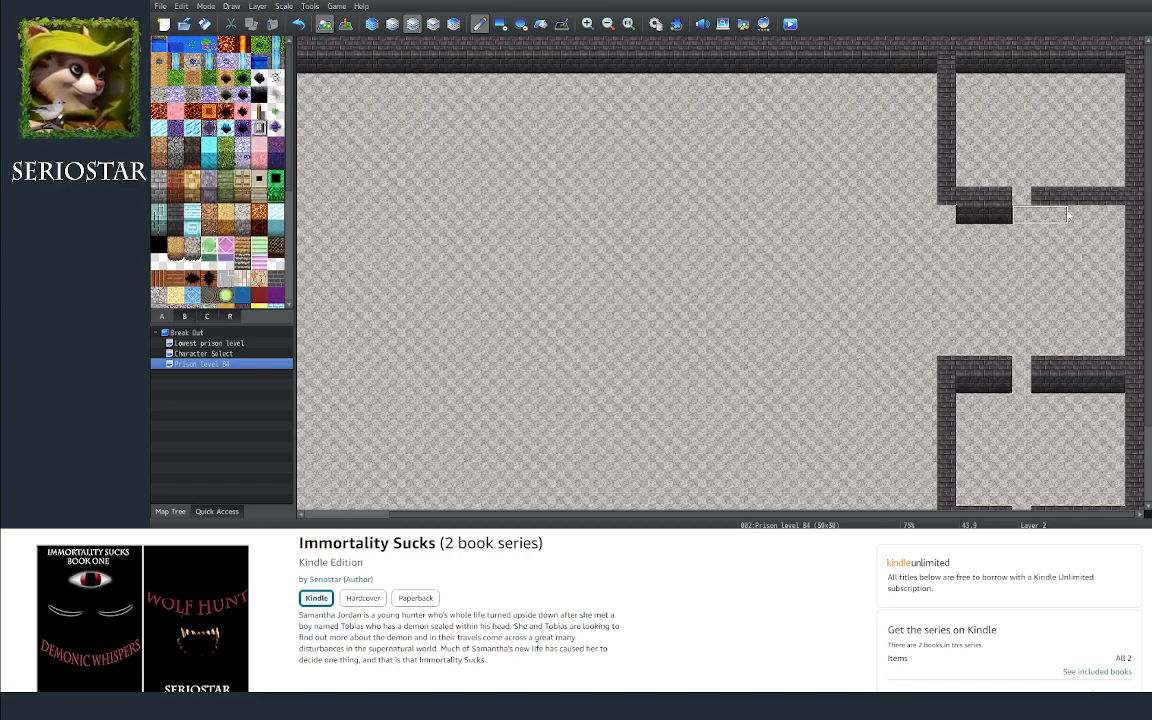
{"action": "left_click", "coordinate": [1075, 214]}
{"action": "left_click", "coordinate": [1110, 214]}
{"action": "right_click", "coordinate": [1062, 215]}
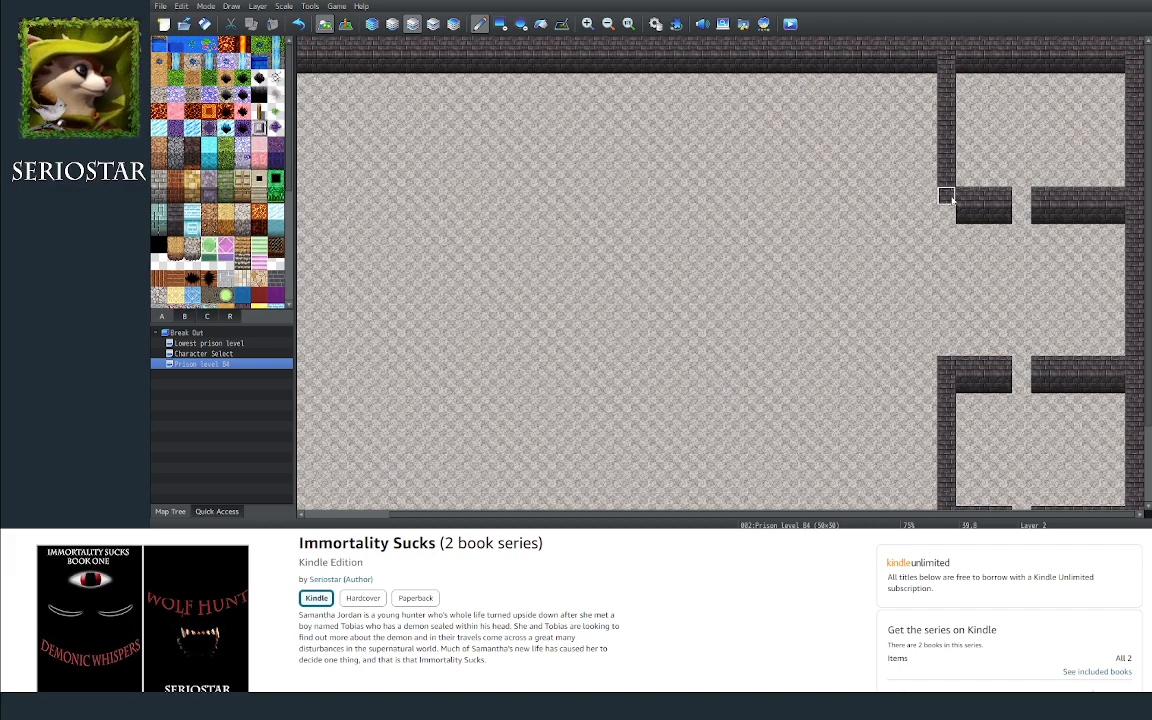
Step: Join the two rooms' west walls and open a one-tile doorway with a face tile above it in the northeast room's west wall
{"action": "mouse_move", "coordinate": [946, 195]}
{"action": "left_mouse_down"}
{"action": "mouse_move", "coordinate": [946, 290]}
{"action": "mouse_move", "coordinate": [960, 315]}
{"action": "mouse_move", "coordinate": [947, 347]}
{"action": "mouse_move", "coordinate": [965, 328]}
{"action": "left_mouse_up"}
{"action": "right_click", "coordinate": [965, 291]}
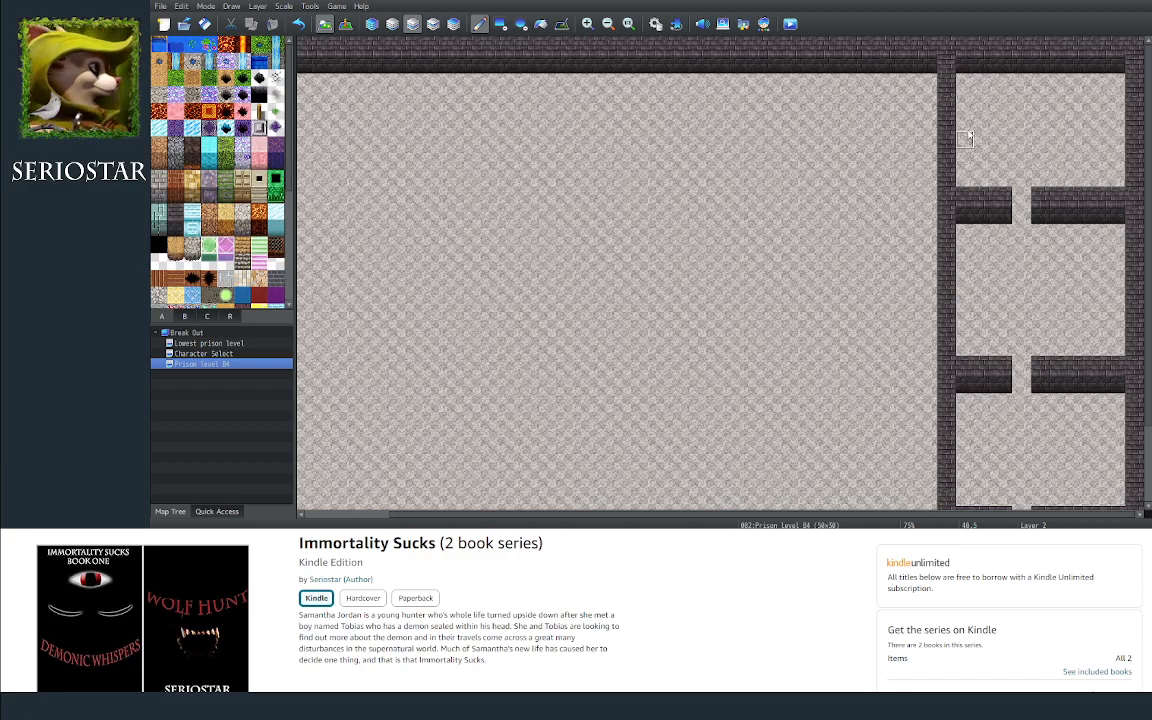
{"action": "left_click_drag", "start_coordinate": [947, 130], "coordinate": [947, 145]}
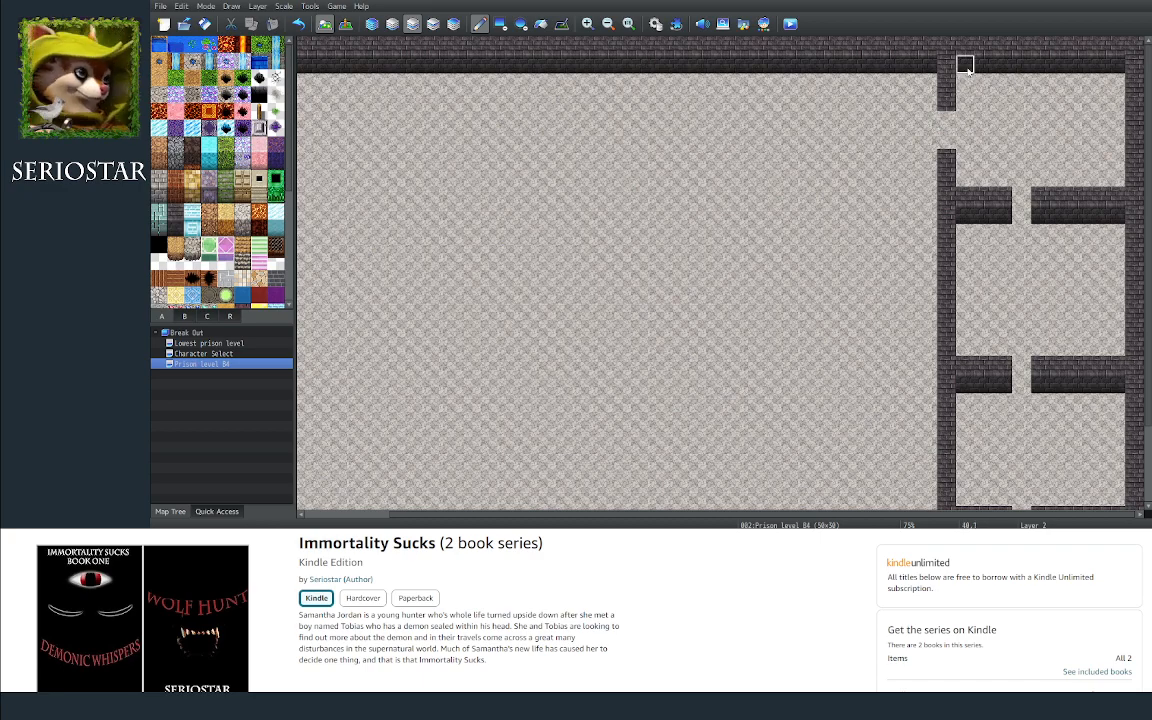
{"action": "left_click", "coordinate": [946, 120]}
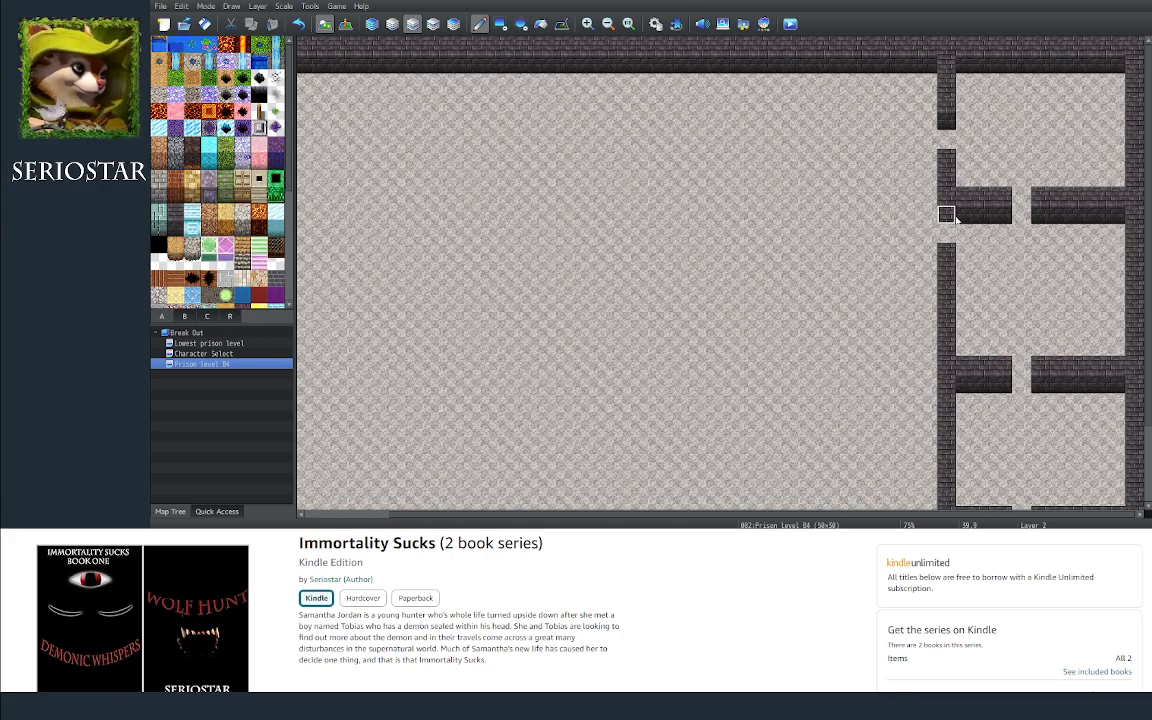
Step: Try replacing the middle room's west wall with two vertical walls flanking the doorways, with an opening in the eastern one
{"action": "mouse_move", "coordinate": [949, 252]}
{"action": "left_mouse_down"}
{"action": "mouse_move", "coordinate": [947, 340]}
{"action": "mouse_move", "coordinate": [999, 285]}
{"action": "left_mouse_up"}
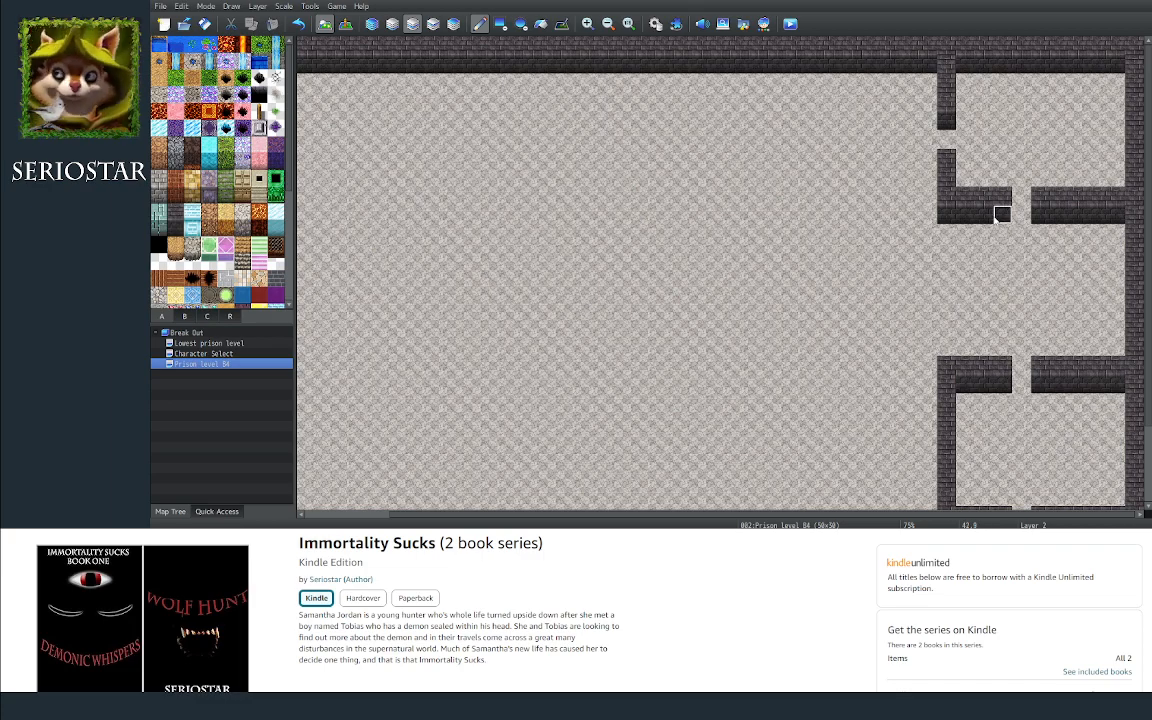
{"action": "left_click", "coordinate": [984, 214]}
{"action": "left_click_drag", "start_coordinate": [984, 200], "coordinate": [983, 342]}
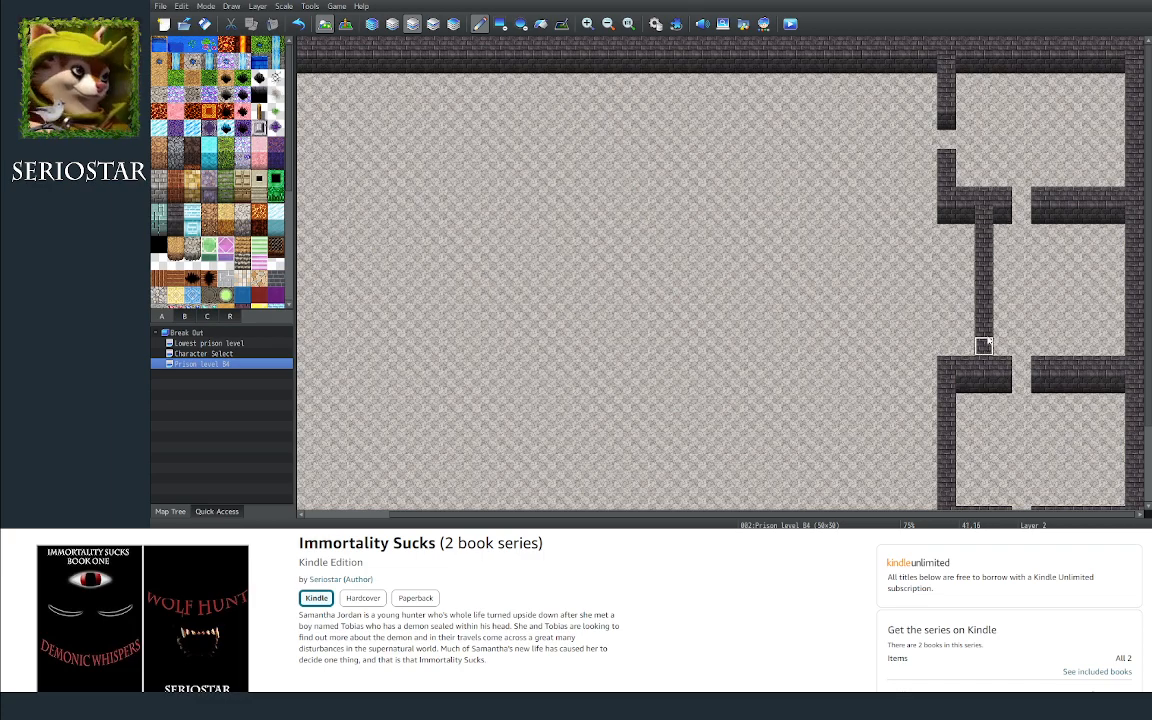
{"action": "left_click_drag", "start_coordinate": [1059, 214], "coordinate": [1055, 342]}
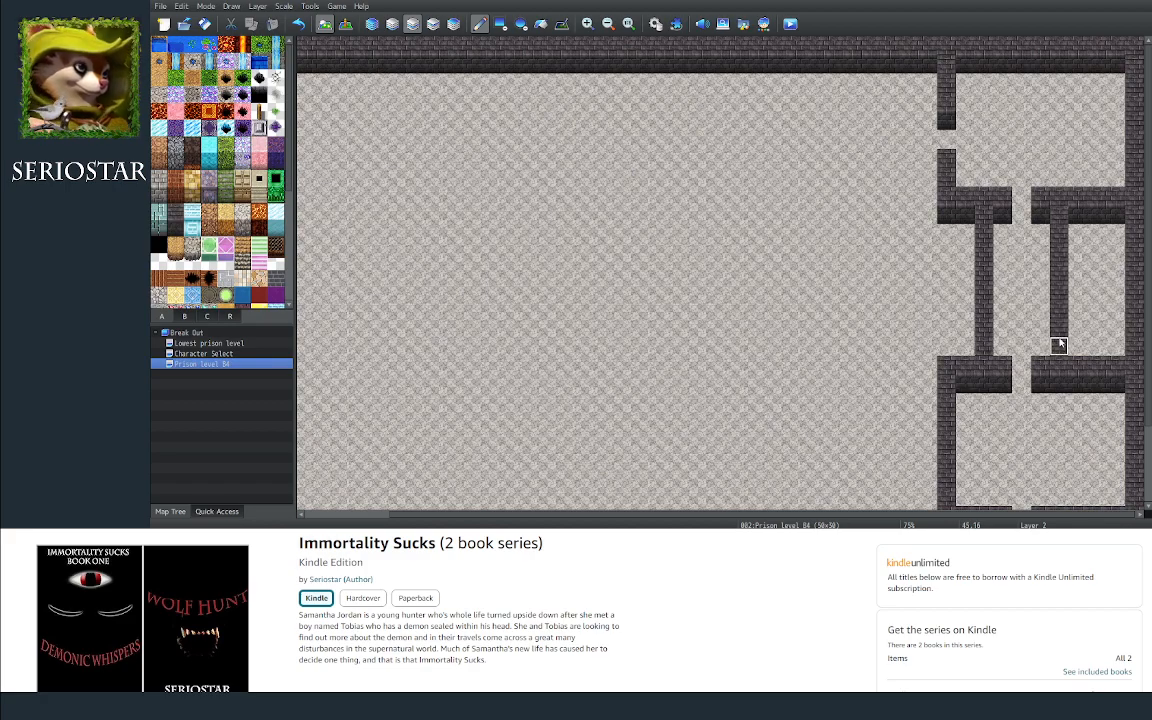
{"action": "left_click", "coordinate": [1062, 275]}
{"action": "left_click", "coordinate": [1061, 289]}
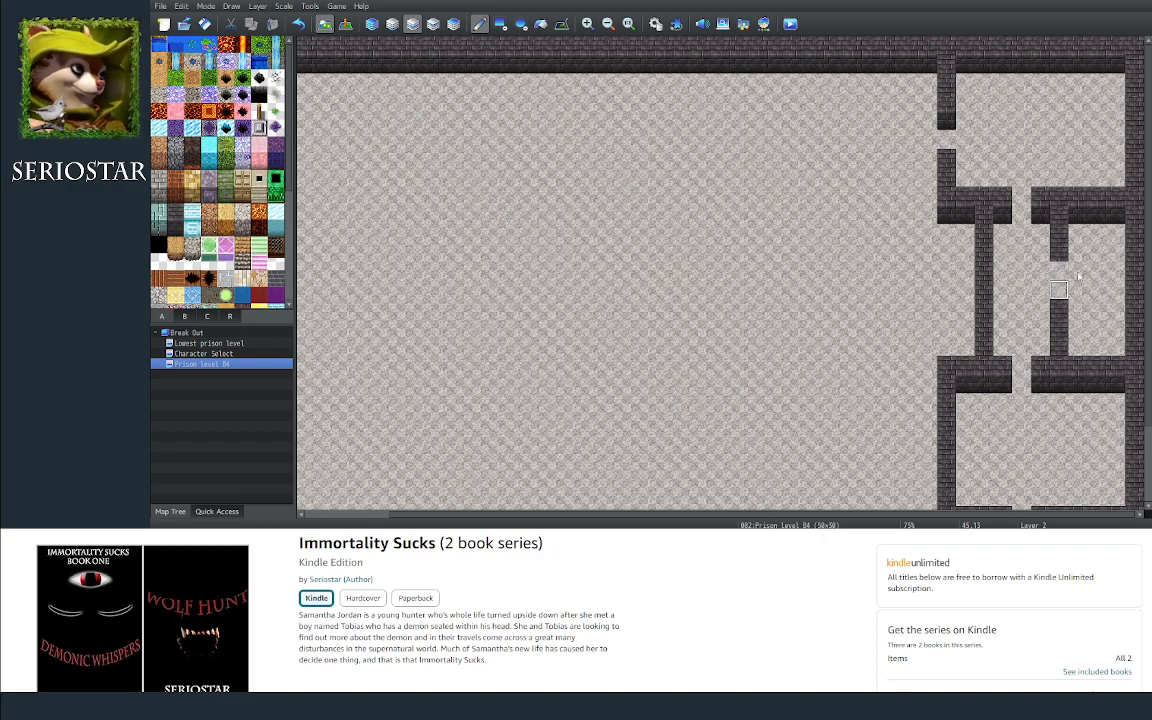
{"action": "left_click", "coordinate": [1059, 271]}
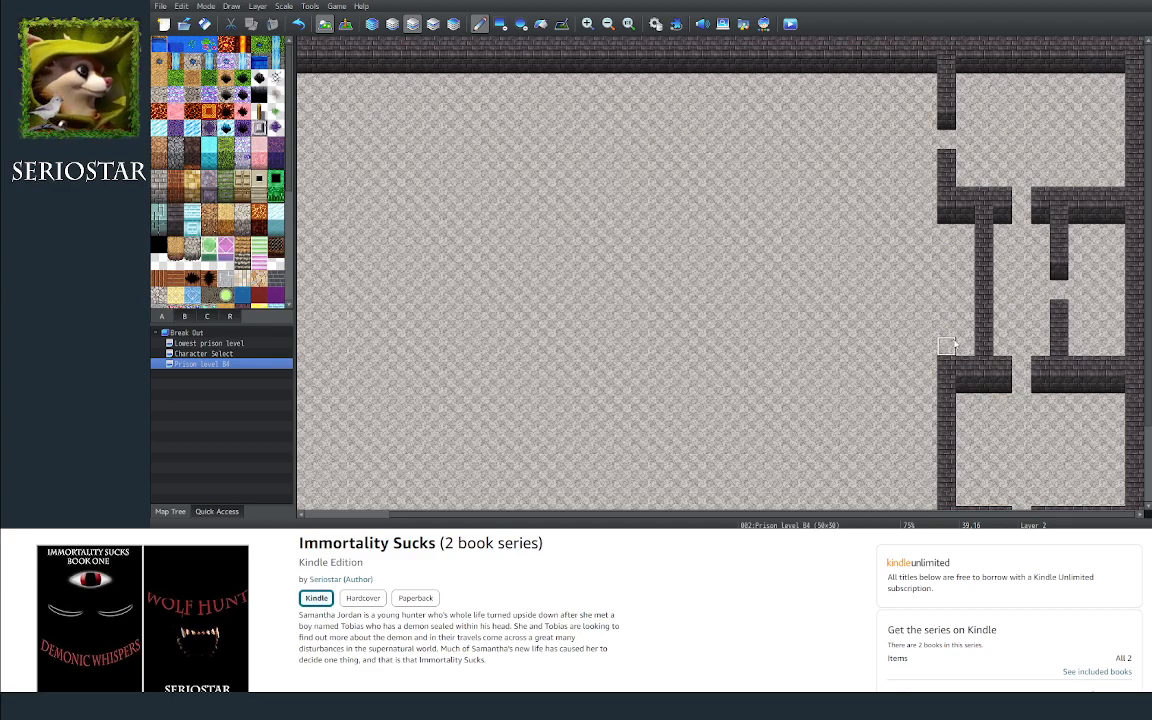
Step: Erase the two inner vertical walls from the middle room and restore its full west wall
{"action": "mouse_move", "coordinate": [966, 343]}
{"action": "left_mouse_down"}
{"action": "mouse_move", "coordinate": [982, 336]}
{"action": "mouse_move", "coordinate": [993, 228]}
{"action": "left_mouse_up"}
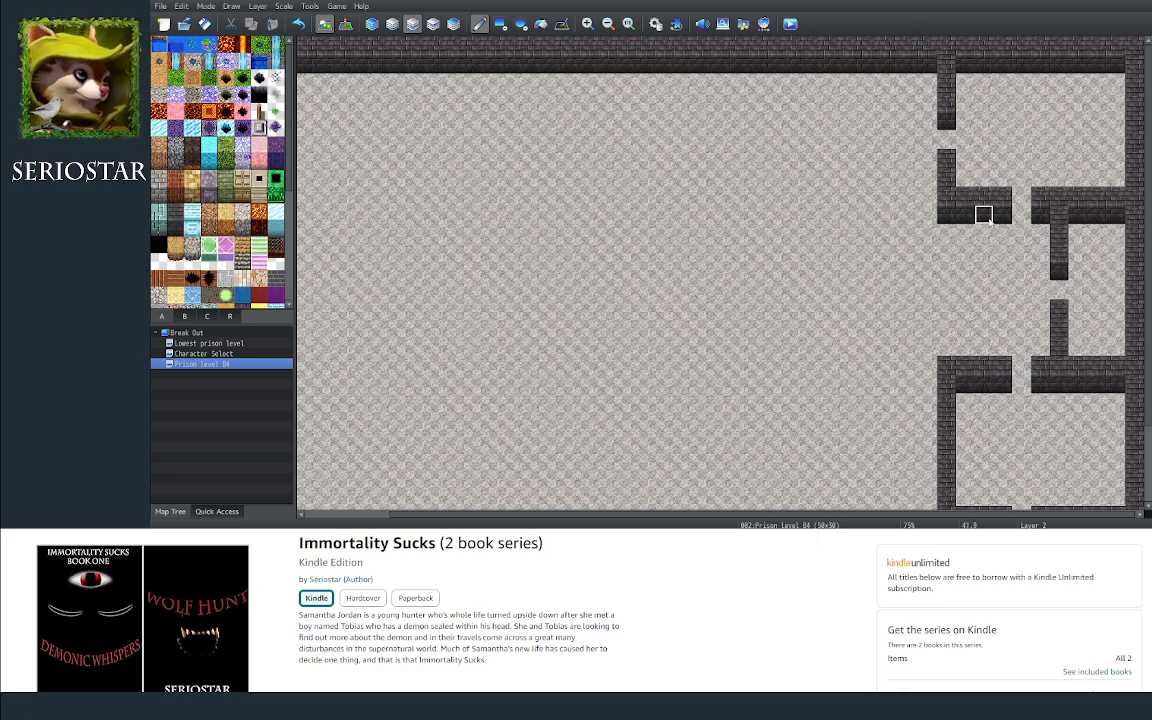
{"action": "right_click", "coordinate": [1074, 217]}
{"action": "left_click", "coordinate": [1060, 218]}
{"action": "right_click", "coordinate": [1074, 237]}
{"action": "left_click_drag", "start_coordinate": [1063, 237], "coordinate": [1057, 354]}
{"action": "mouse_move", "coordinate": [946, 225]}
{"action": "left_mouse_down"}
{"action": "mouse_move", "coordinate": [948, 340]}
{"action": "mouse_move", "coordinate": [964, 295]}
{"action": "mouse_move", "coordinate": [964, 345]}
{"action": "left_mouse_up"}
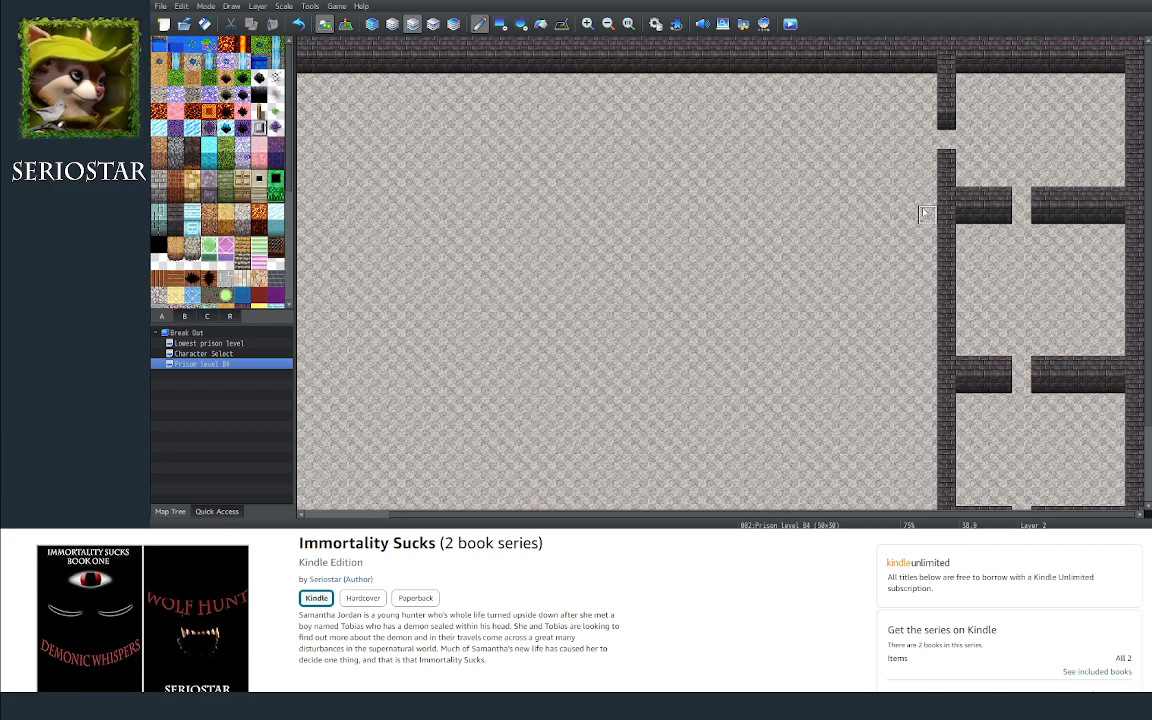
Step: Try a ten-tile wall with face tiles running west from the northeast room's south wall, with a one-tile doorway at column 34
{"action": "left_click_drag", "start_coordinate": [927, 196], "coordinate": [833, 196]}
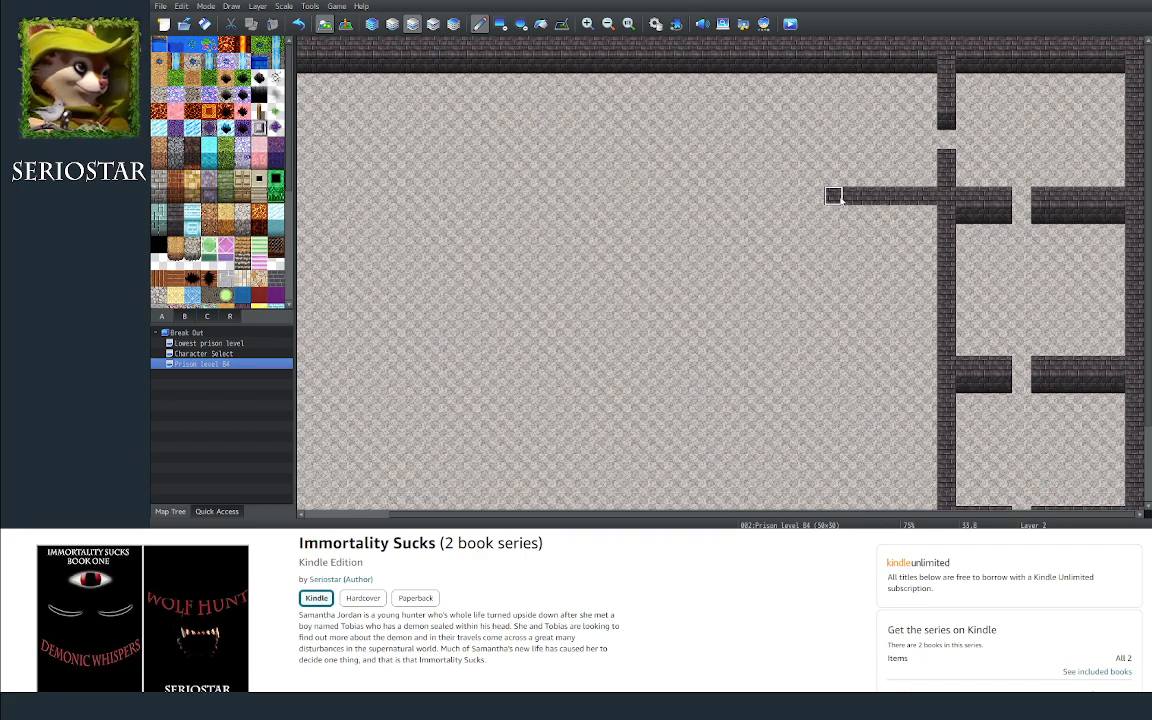
{"action": "left_click_drag", "start_coordinate": [830, 195], "coordinate": [757, 196]}
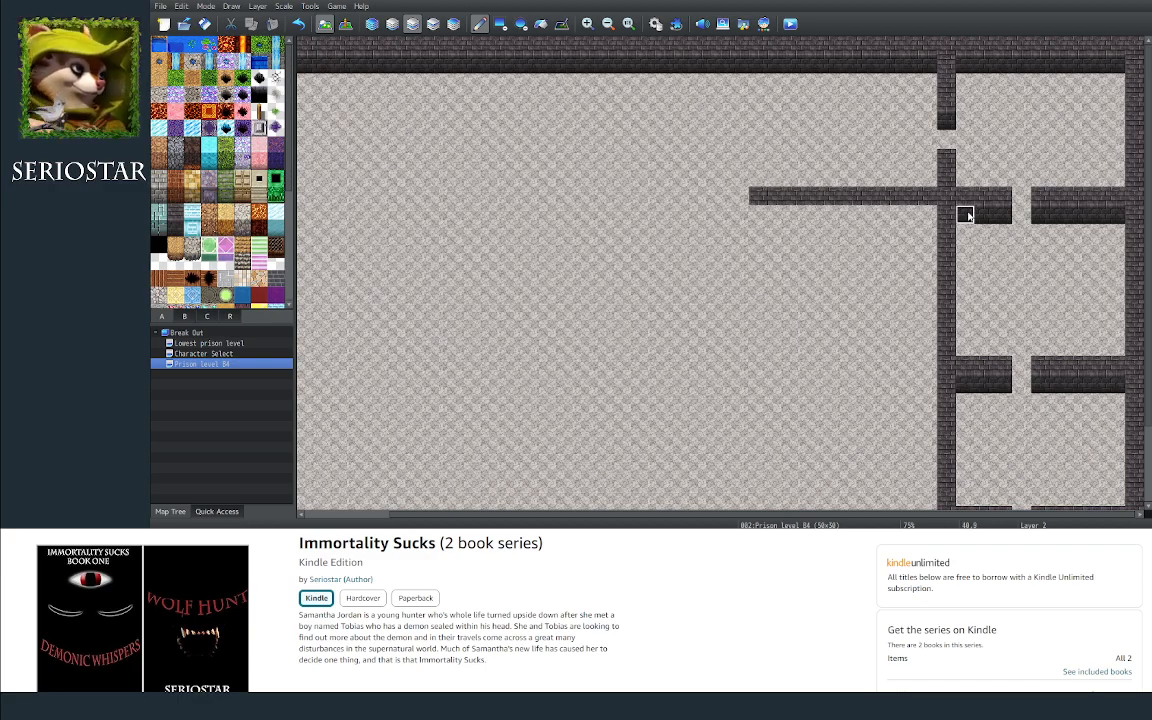
{"action": "left_click_drag", "start_coordinate": [927, 214], "coordinate": [757, 213]}
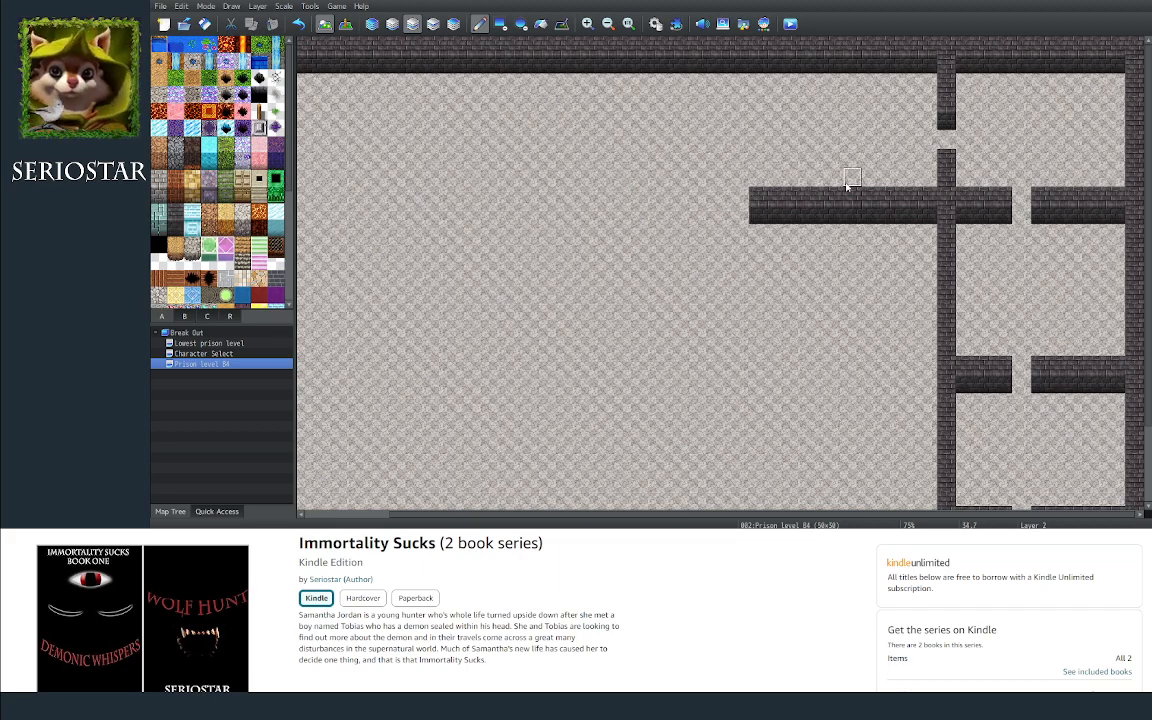
{"action": "left_click", "coordinate": [852, 205]}
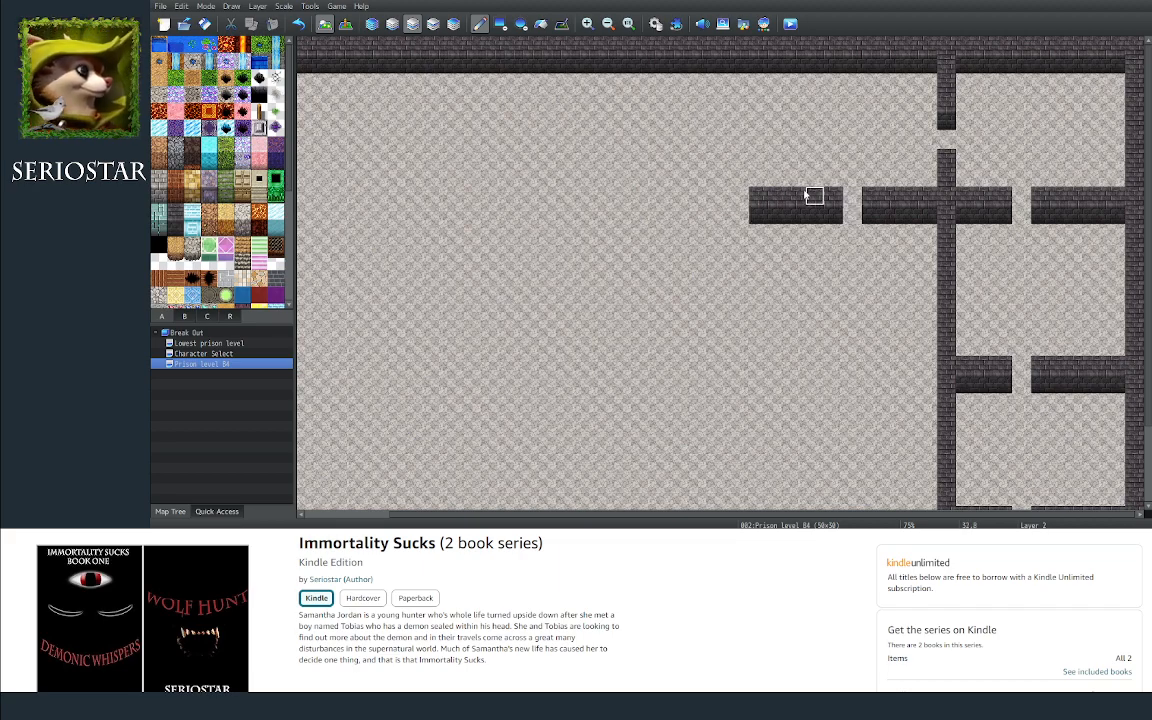
Step: Replace the westward wall with a vertical wall ten tiles west of the room block, running from the north wall down to row 25
{"action": "left_click_drag", "start_coordinate": [771, 193], "coordinate": [760, 58]}
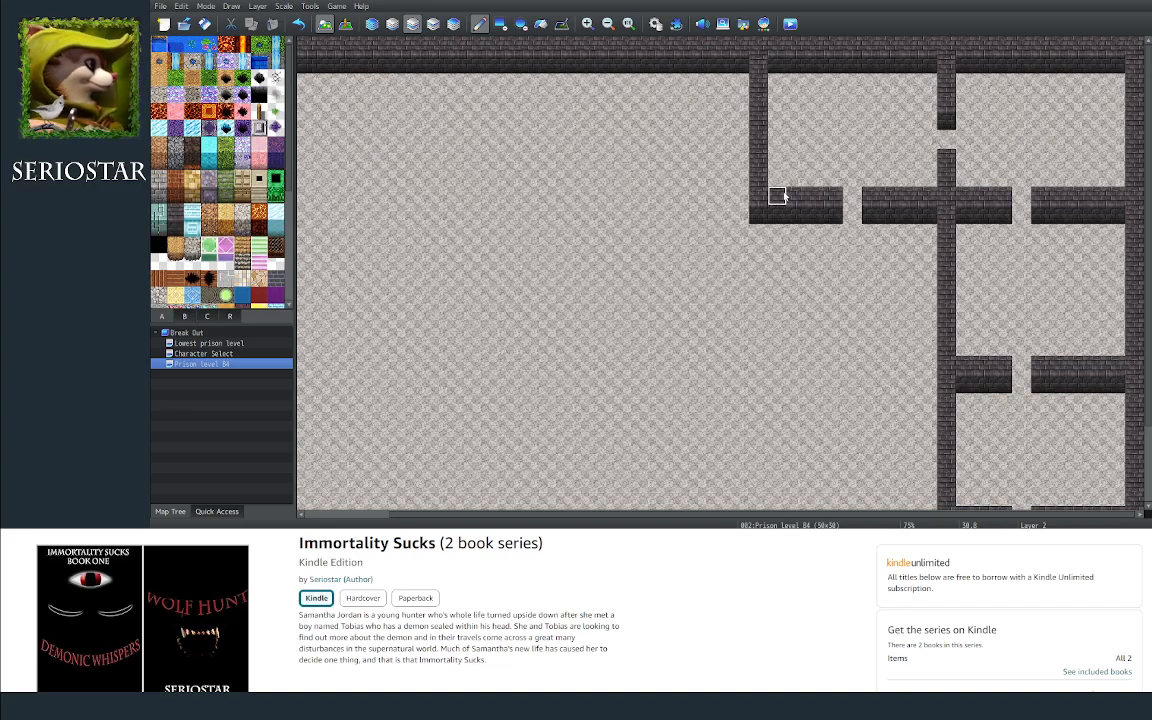
{"action": "mouse_move", "coordinate": [775, 196]}
{"action": "left_mouse_down"}
{"action": "mouse_move", "coordinate": [860, 185]}
{"action": "mouse_move", "coordinate": [889, 196]}
{"action": "left_mouse_up"}
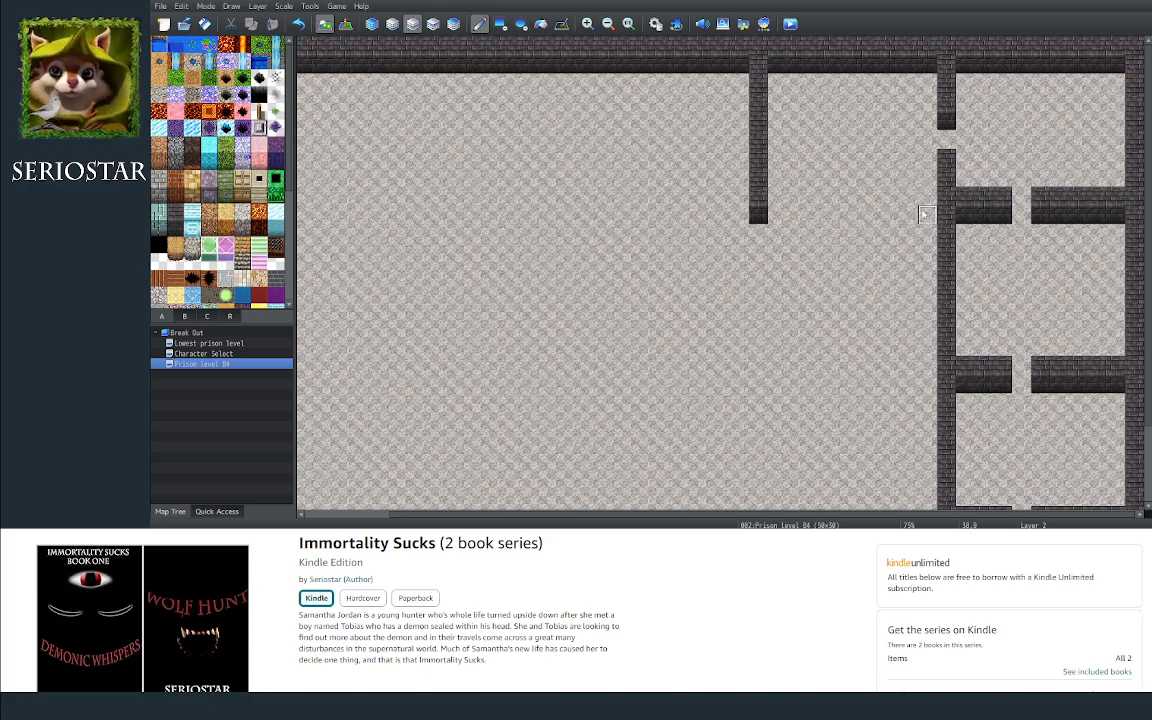
{"action": "right_click", "coordinate": [758, 195]}
{"action": "left_click_drag", "start_coordinate": [758, 205], "coordinate": [762, 308]}
{"action": "left_click_drag", "start_coordinate": [1148, 200], "coordinate": [1148, 284]}
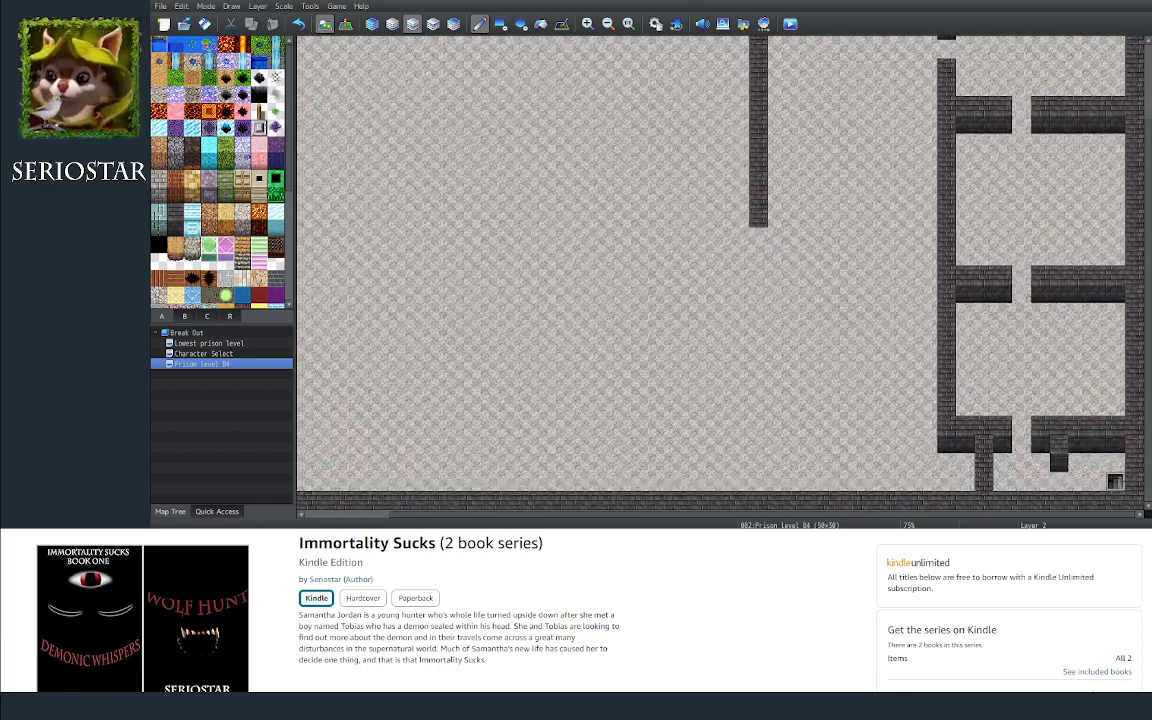
{"action": "left_click_drag", "start_coordinate": [758, 232], "coordinate": [762, 430]}
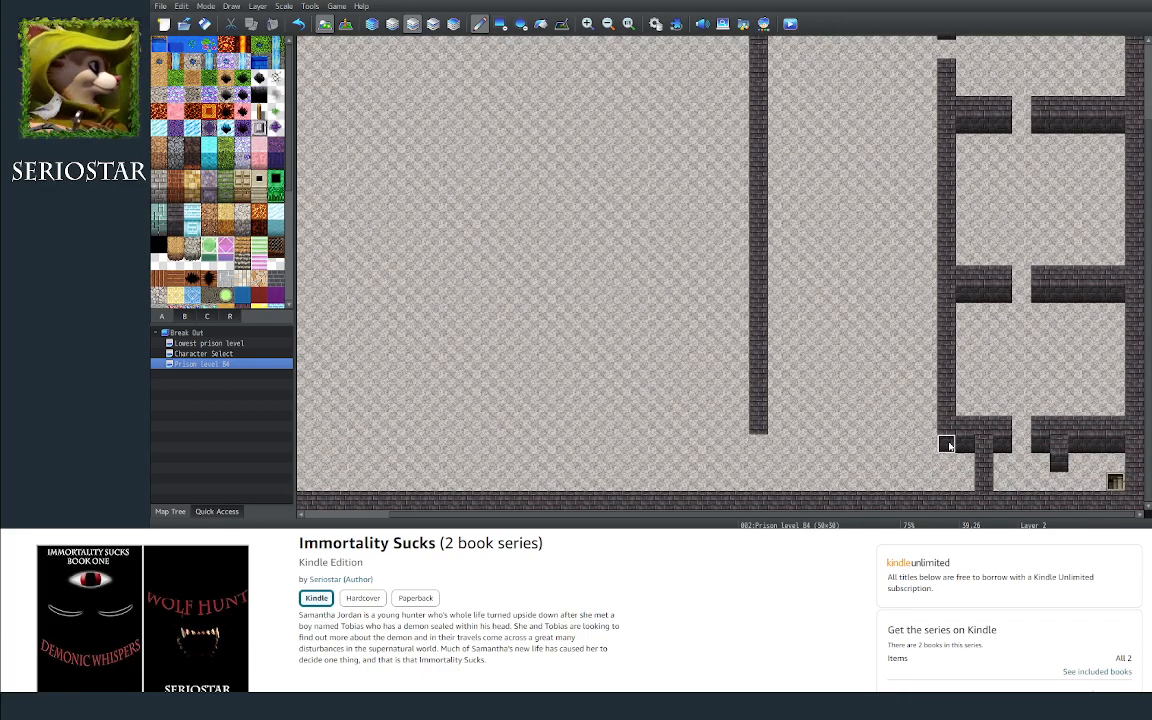
Step: Draw a south wall with face tiles from the new vertical wall east to the room block, leaving a one-tile doorway at column 34
{"action": "left_click", "coordinate": [759, 443]}
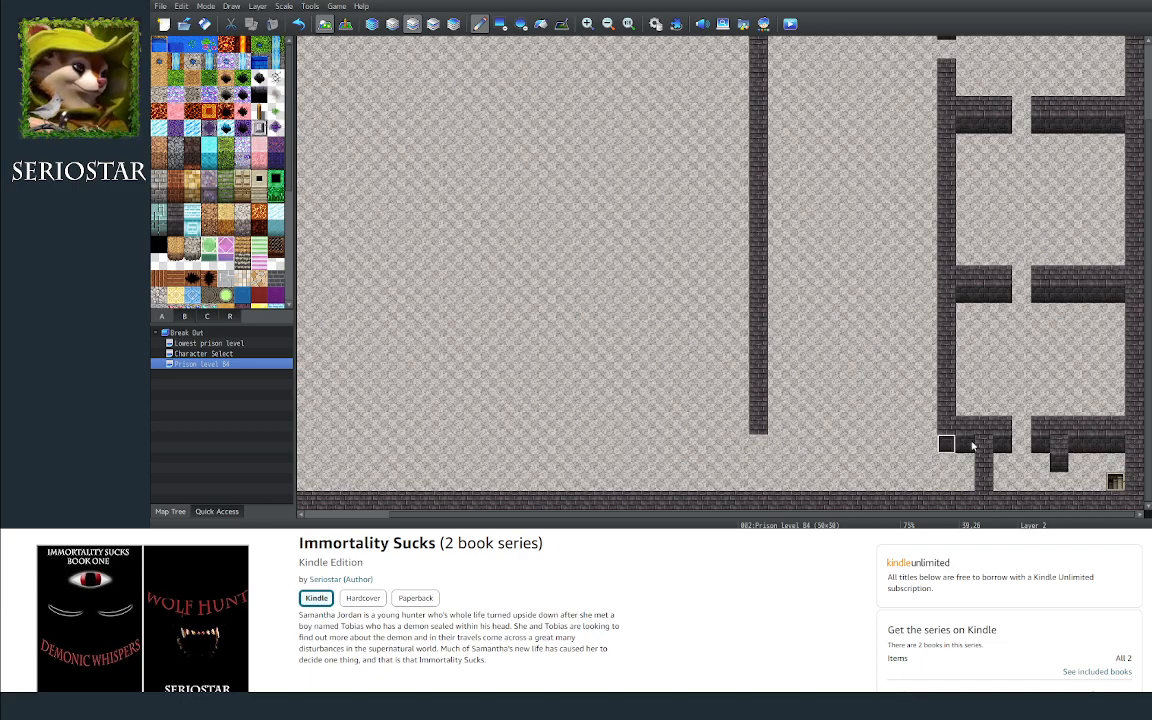
{"action": "left_click", "coordinate": [759, 443]}
{"action": "mouse_move", "coordinate": [777, 426]}
{"action": "left_mouse_down"}
{"action": "mouse_move", "coordinate": [890, 426]}
{"action": "mouse_move", "coordinate": [905, 445]}
{"action": "mouse_move", "coordinate": [767, 443]}
{"action": "left_mouse_up"}
{"action": "left_click", "coordinate": [873, 426]}
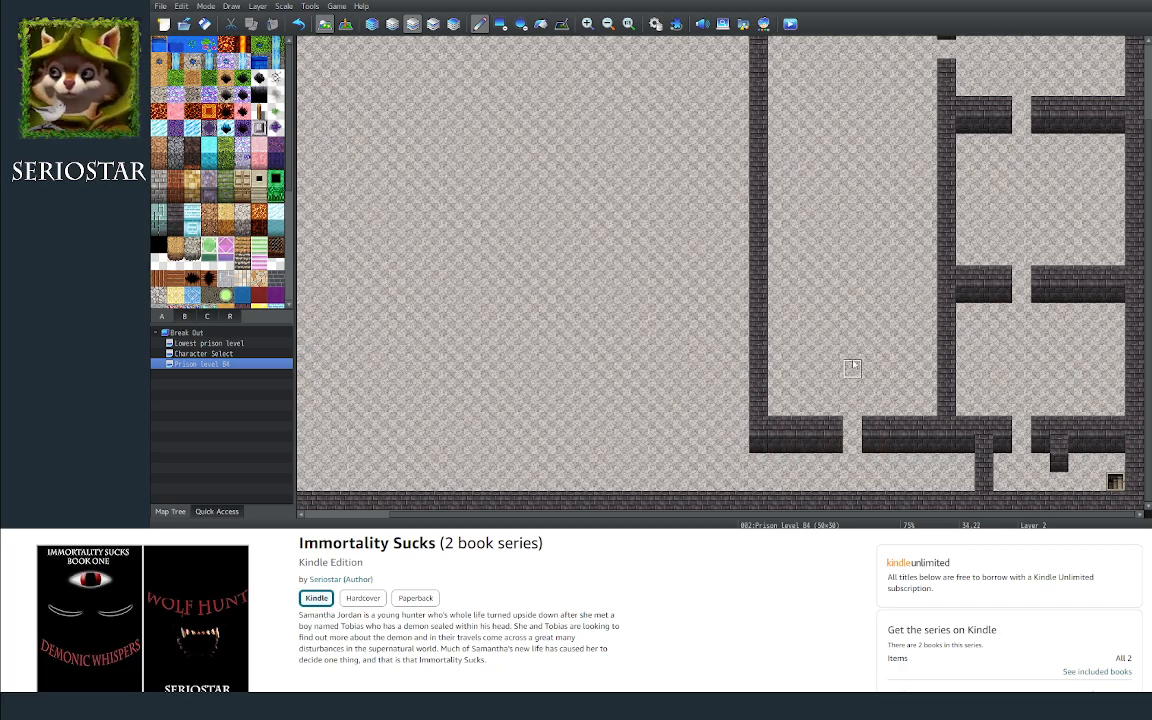
{"action": "scroll", "coordinate": [1147, 150], "scroll_direction": "up", "scroll_amount": 3}
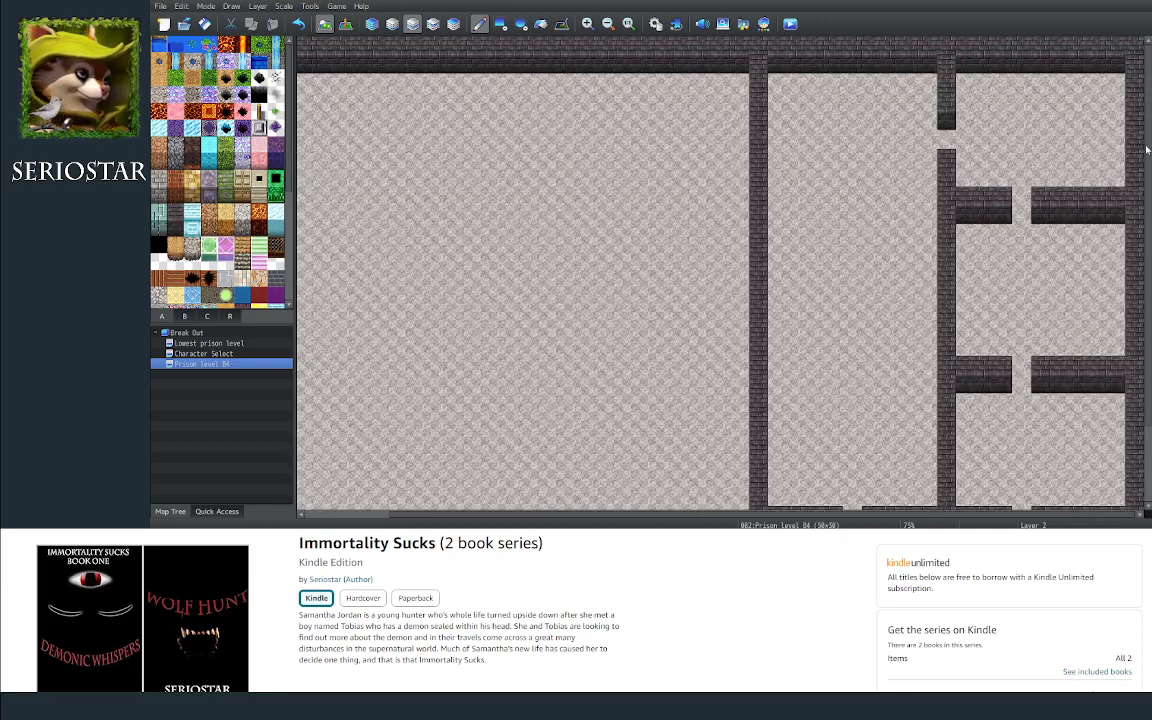
{"action": "scroll", "coordinate": [1147, 165], "scroll_direction": "down", "scroll_amount": 1}
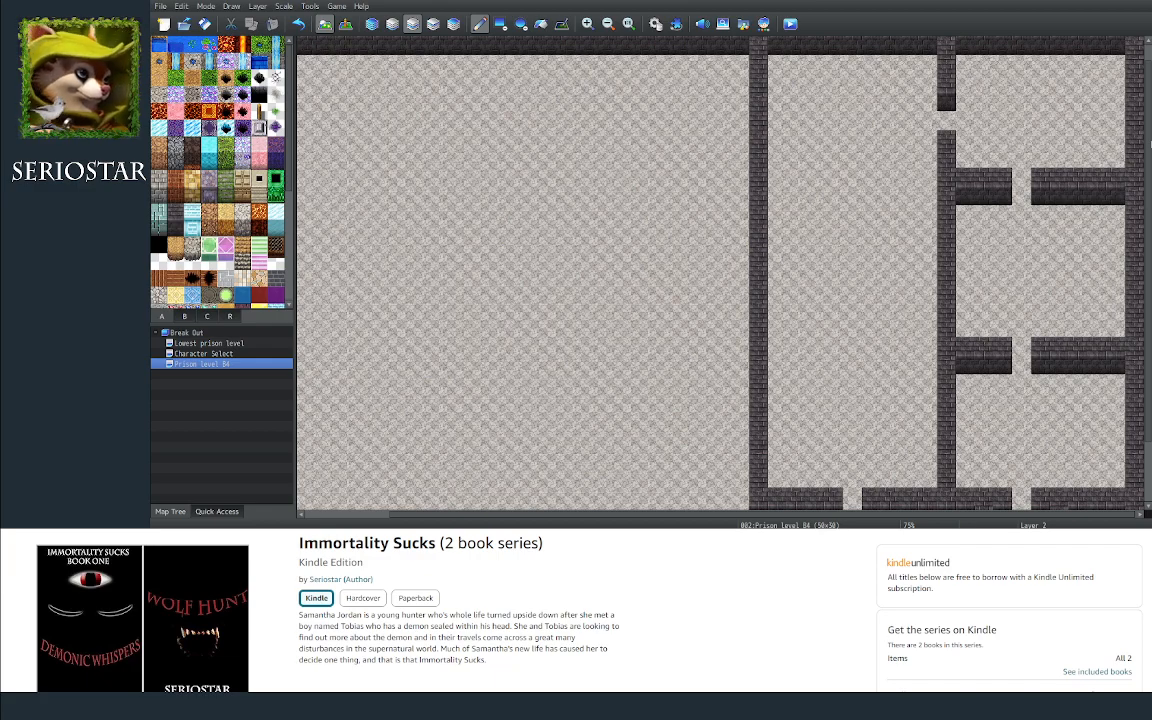
{"action": "scroll", "coordinate": [1133, 121], "scroll_direction": "up", "scroll_amount": 1}
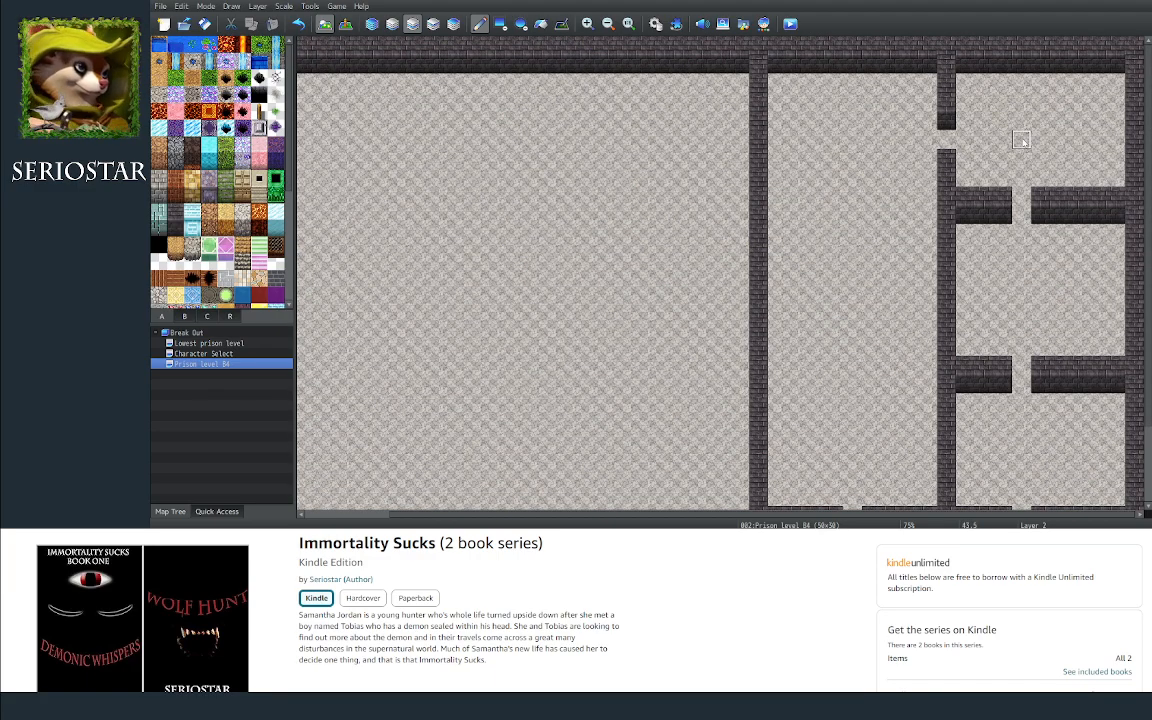
{"action": "left_click", "coordinate": [946, 139]}
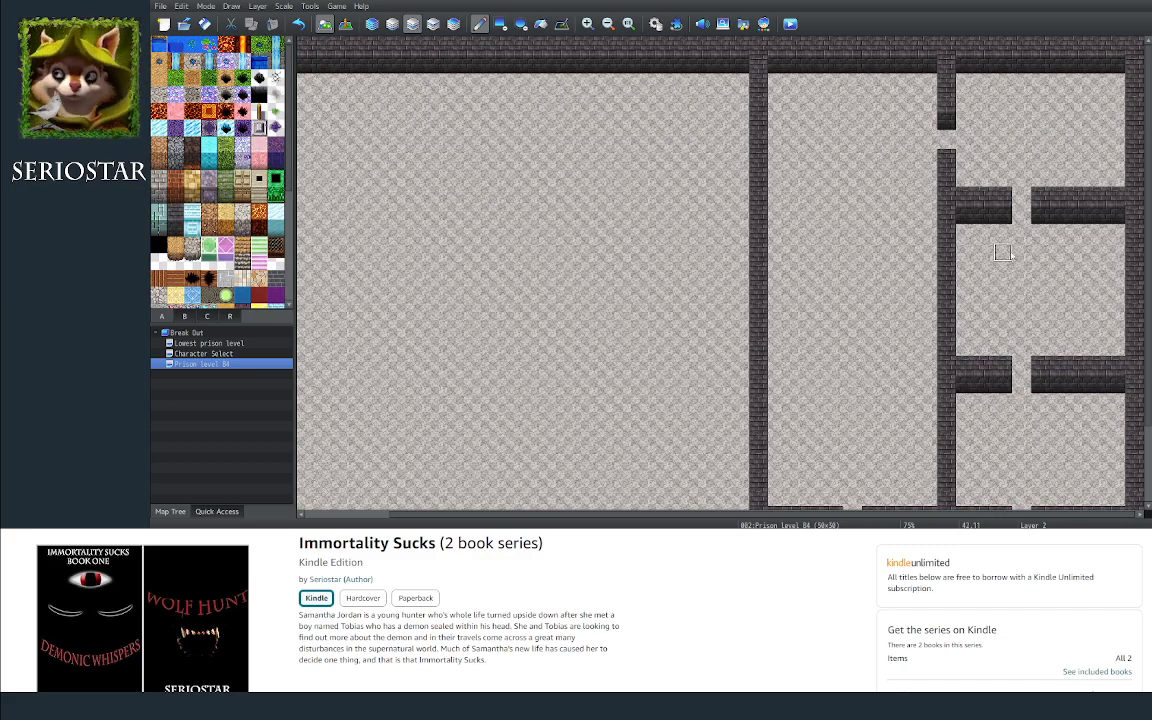
{"action": "scroll", "coordinate": [1033, 196], "scroll_direction": "down", "scroll_amount": 2}
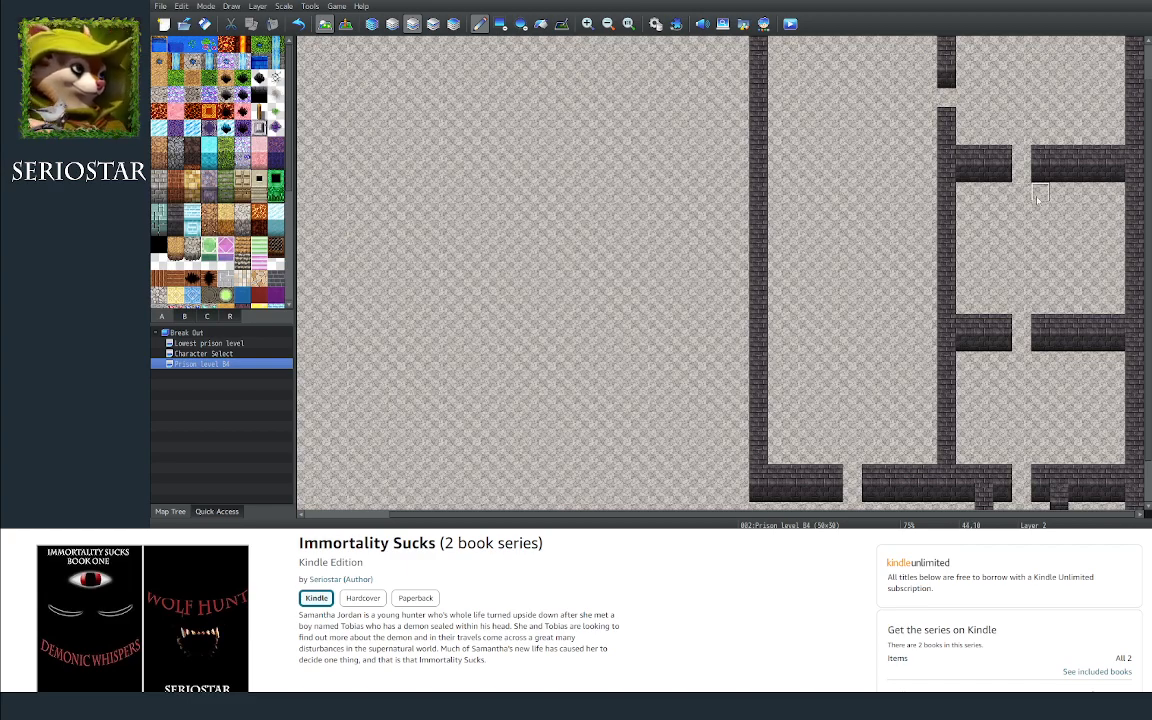
Step: Extend the south wall with face tiles eleven tiles west to column 18, leaving a one-tile doorway at column 23
{"action": "left_click_drag", "start_coordinate": [1149, 140], "coordinate": [1149, 178]}
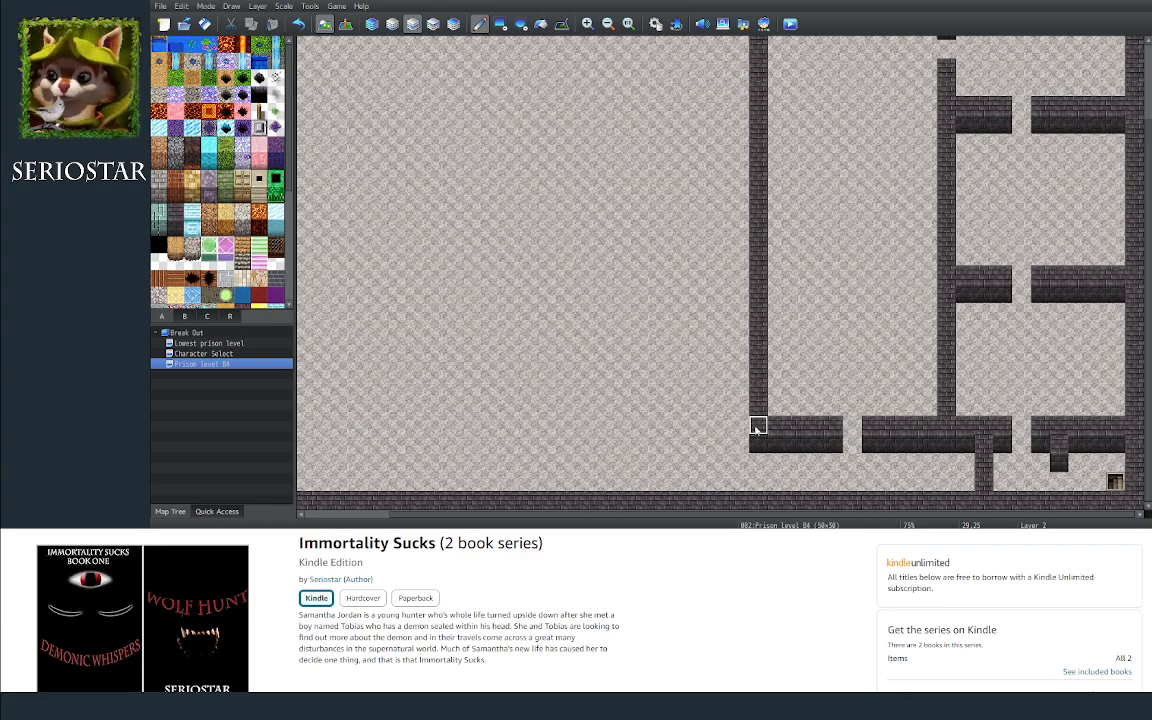
{"action": "left_click_drag", "start_coordinate": [717, 516], "coordinate": [610, 515]}
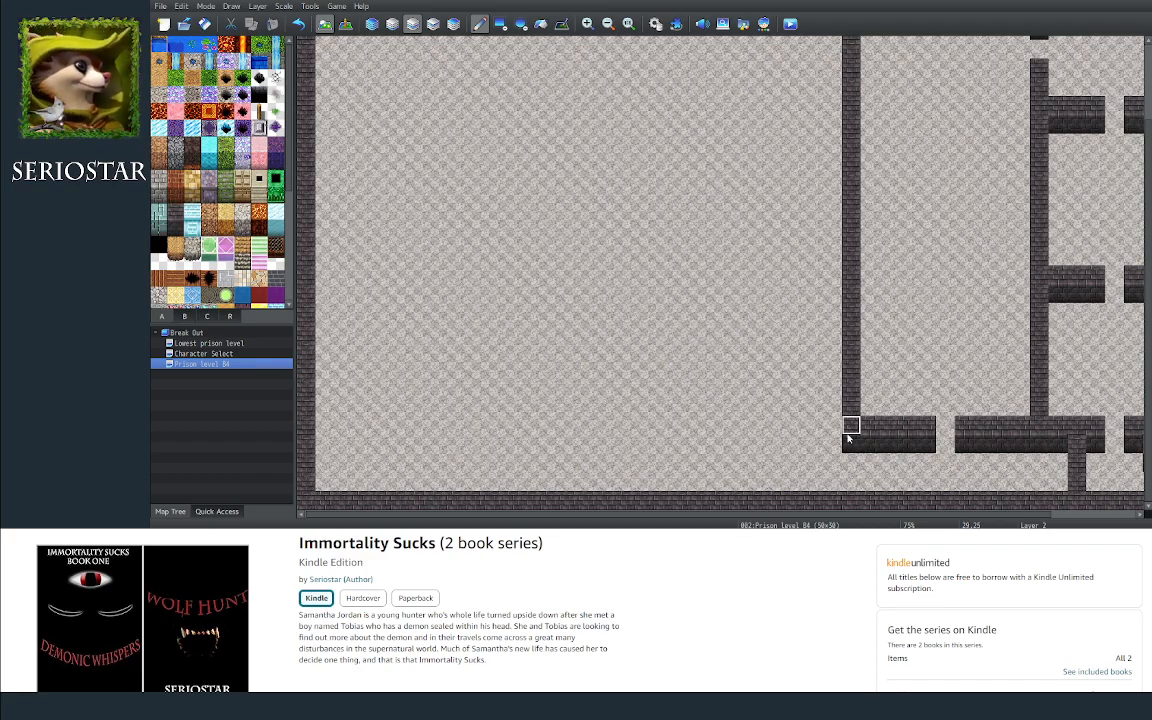
{"action": "left_click_drag", "start_coordinate": [843, 440], "coordinate": [646, 443]}
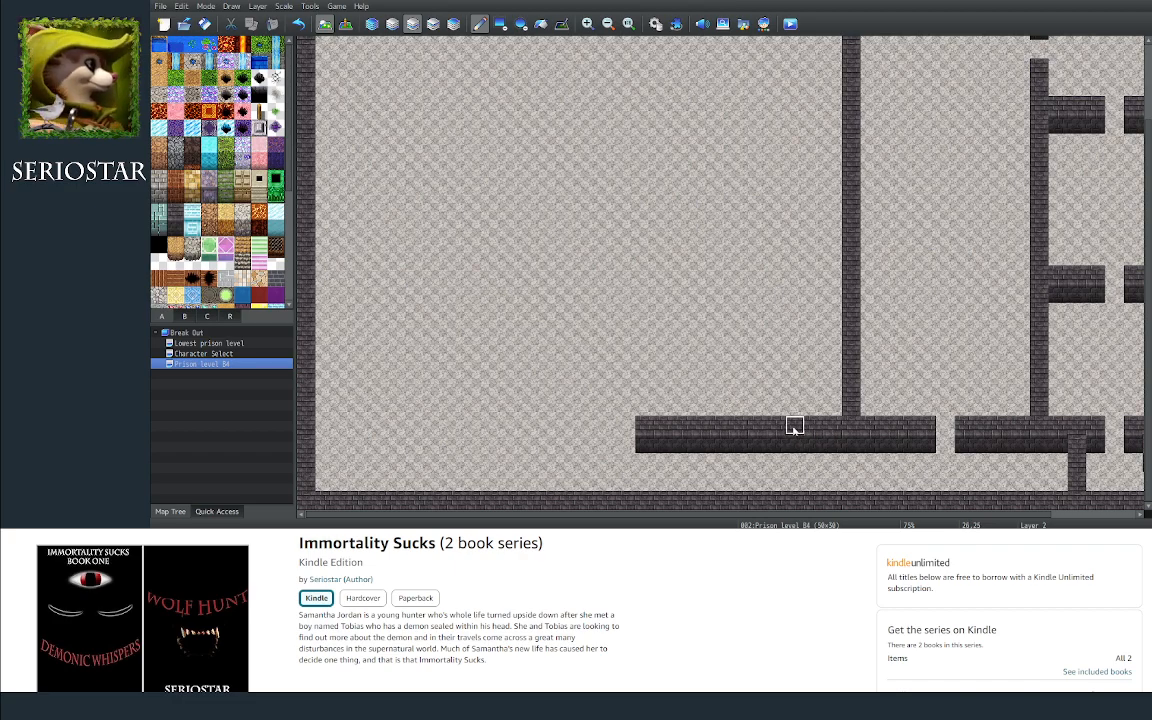
{"action": "left_click", "coordinate": [738, 428]}
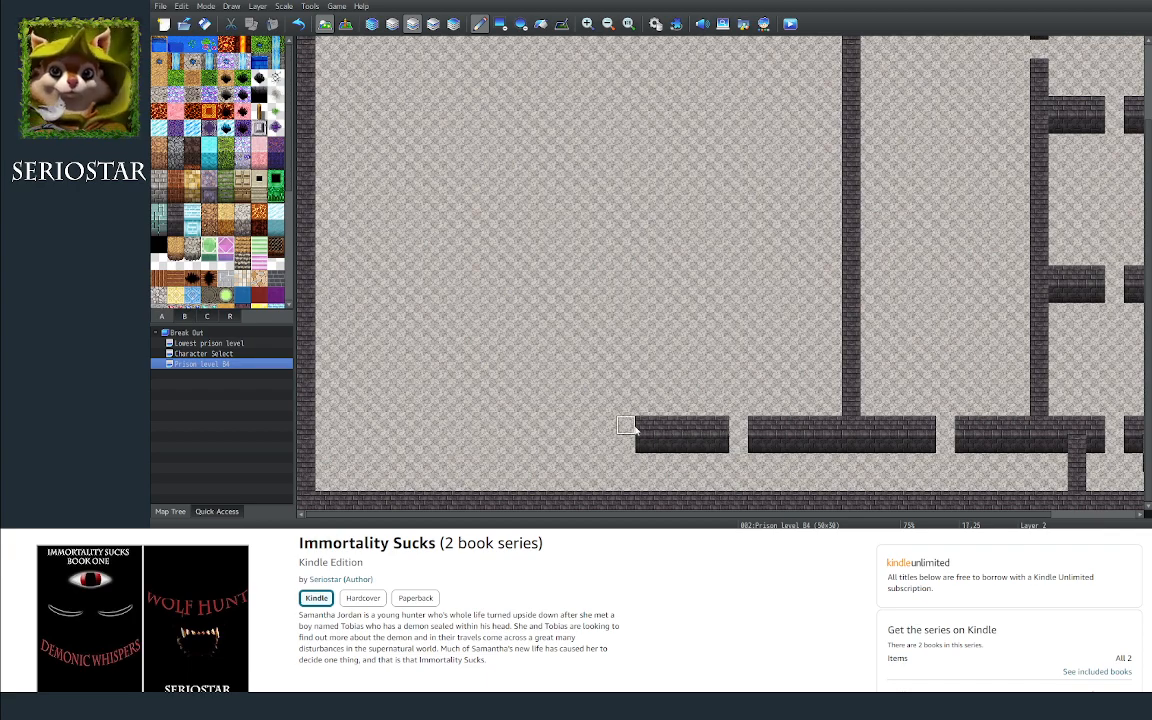
Step: Close the wall's west end with a full-height vertical brick wall along column 17, from the map's south wall to its north wall
{"action": "right_click_drag", "start_coordinate": [645, 427], "coordinate": [638, 444]}
{"action": "left_click", "coordinate": [627, 440]}
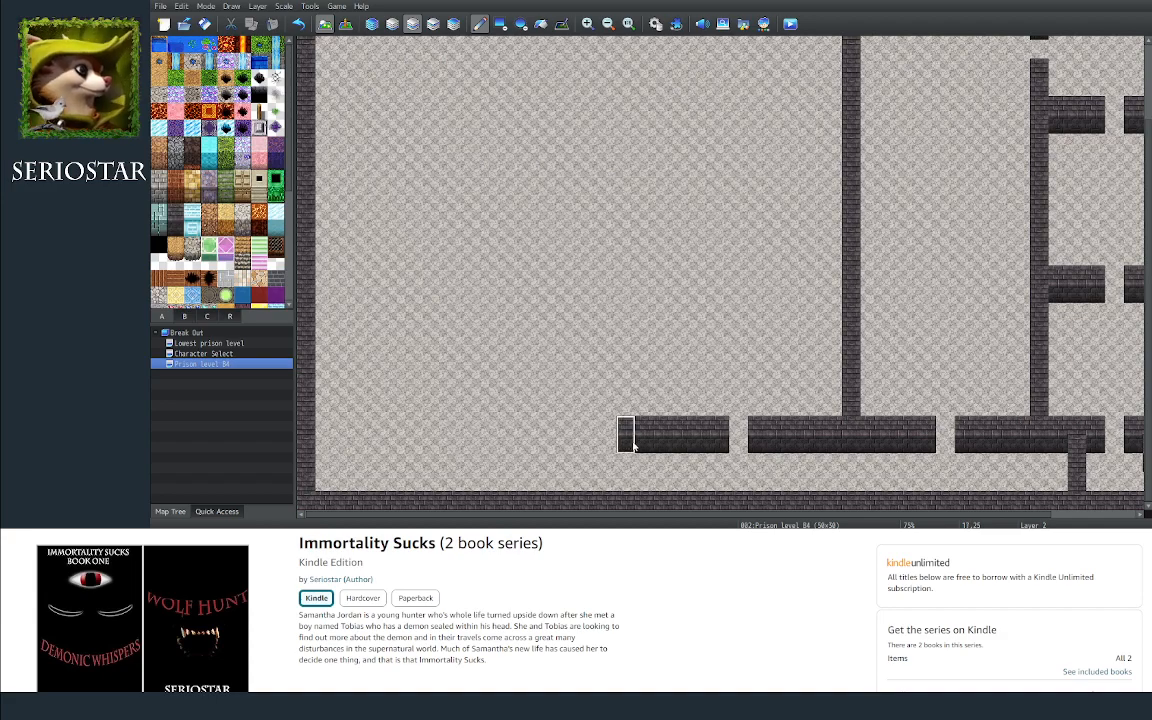
{"action": "left_click", "coordinate": [627, 466]}
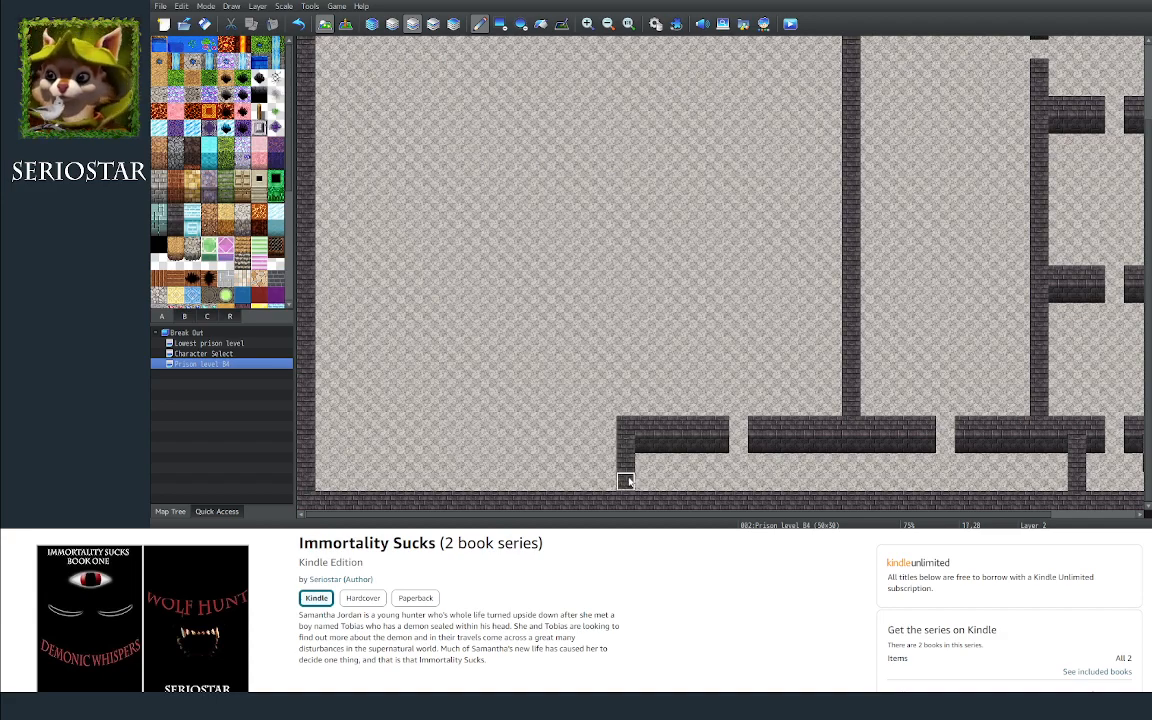
{"action": "left_click", "coordinate": [625, 408]}
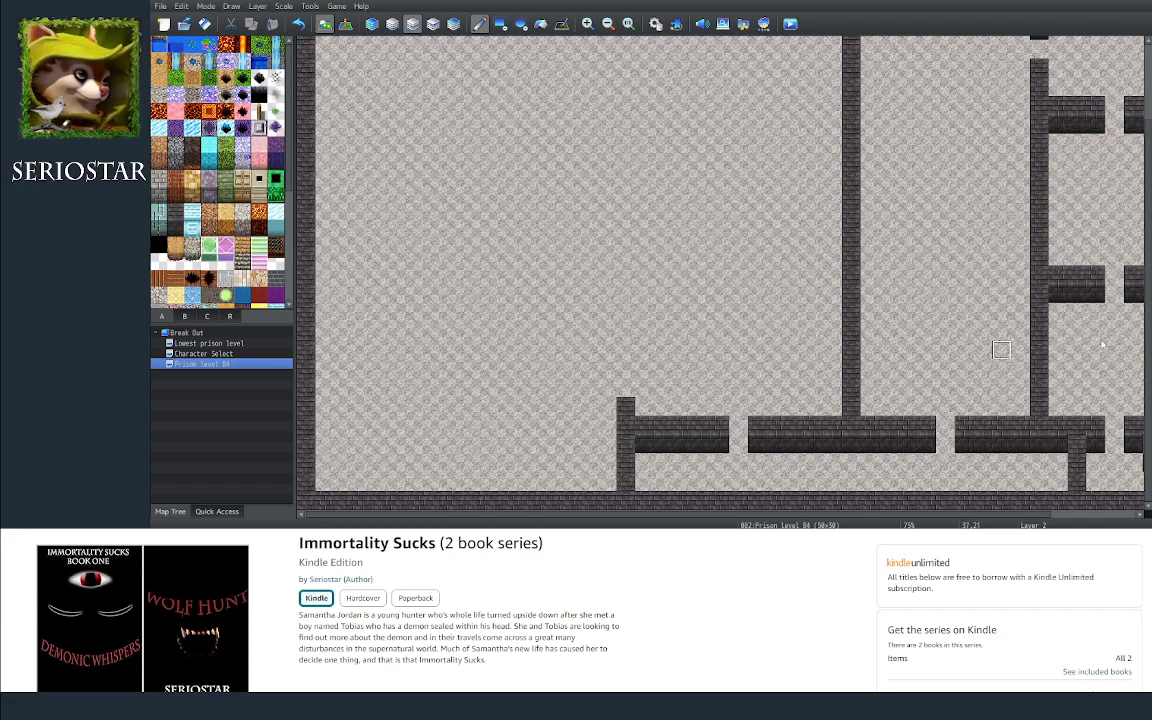
{"action": "scroll", "coordinate": [1148, 328], "scroll_direction": "up", "scroll_amount": 2}
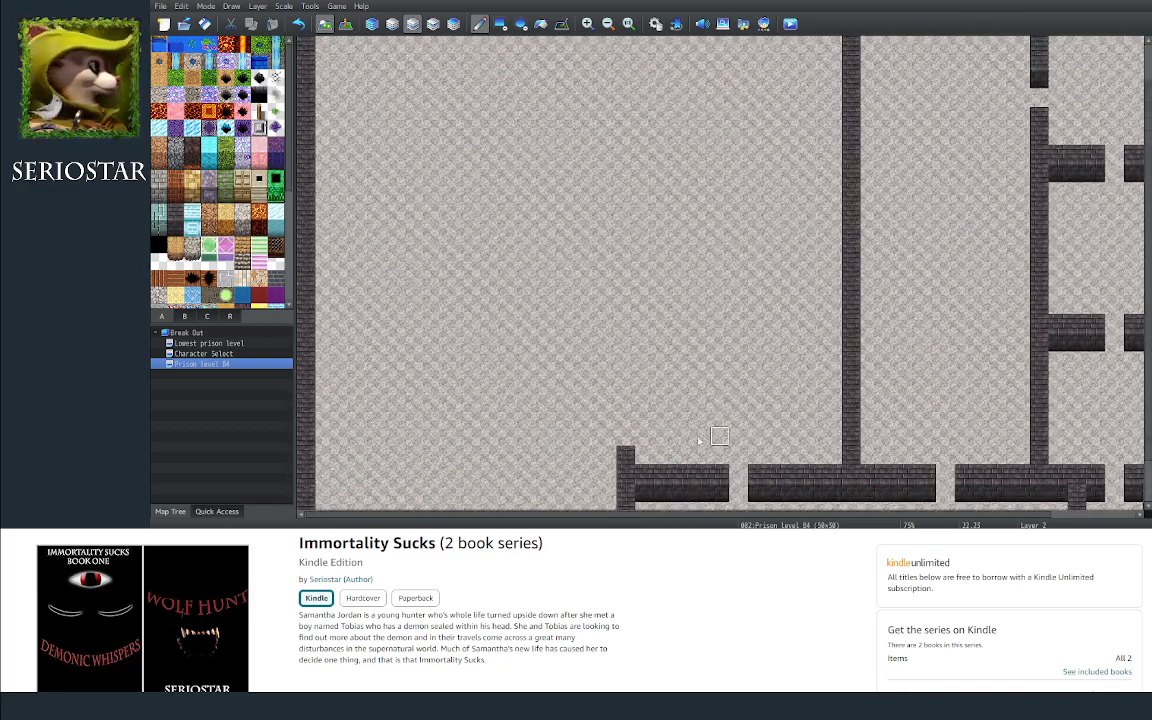
{"action": "left_click_drag", "start_coordinate": [626, 437], "coordinate": [626, 282]}
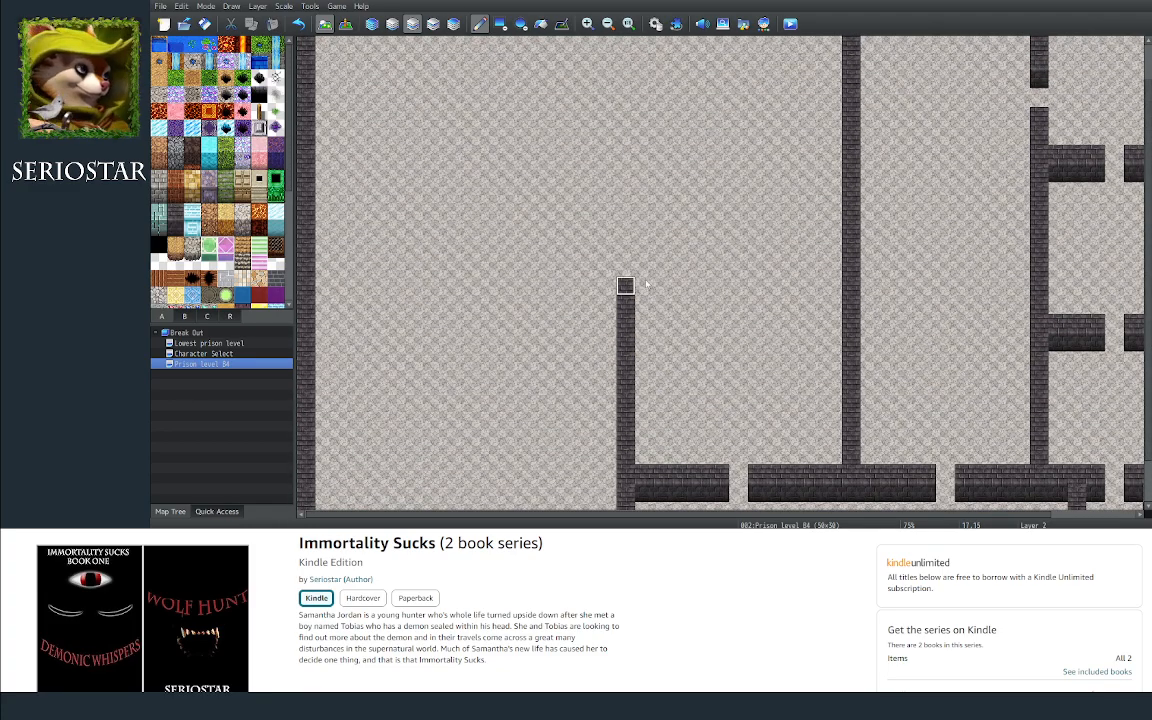
{"action": "scroll", "coordinate": [1149, 237], "scroll_direction": "up", "scroll_amount": 2}
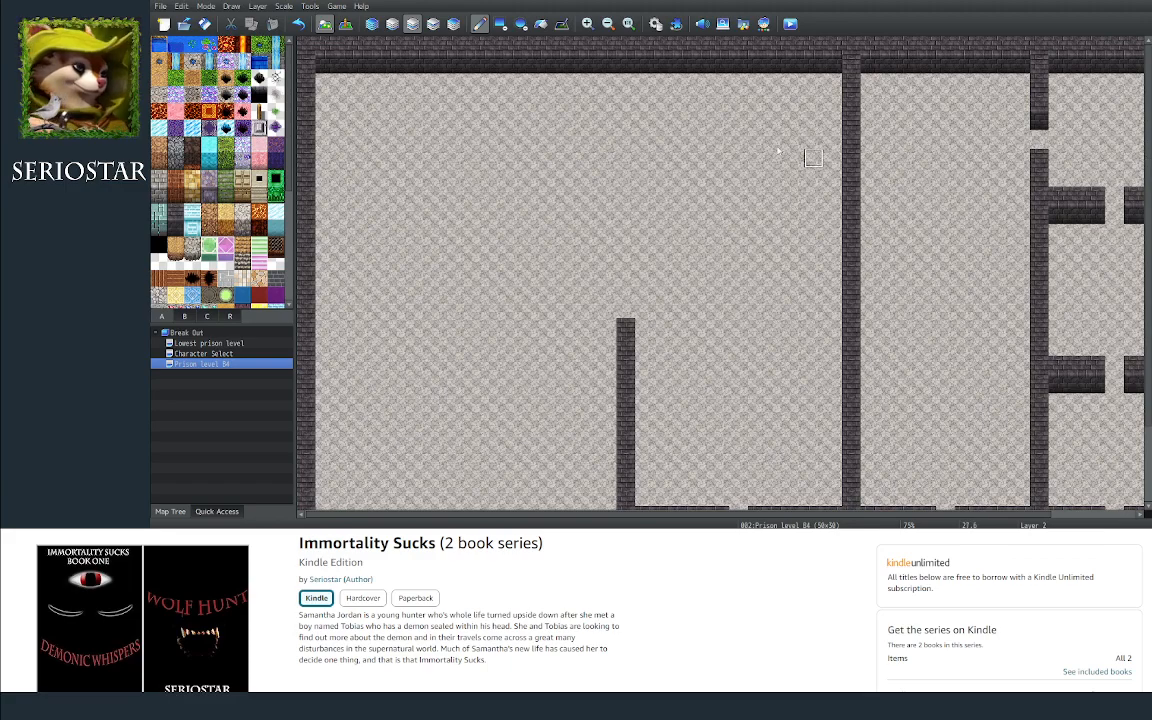
{"action": "left_click_drag", "start_coordinate": [626, 318], "coordinate": [628, 86]}
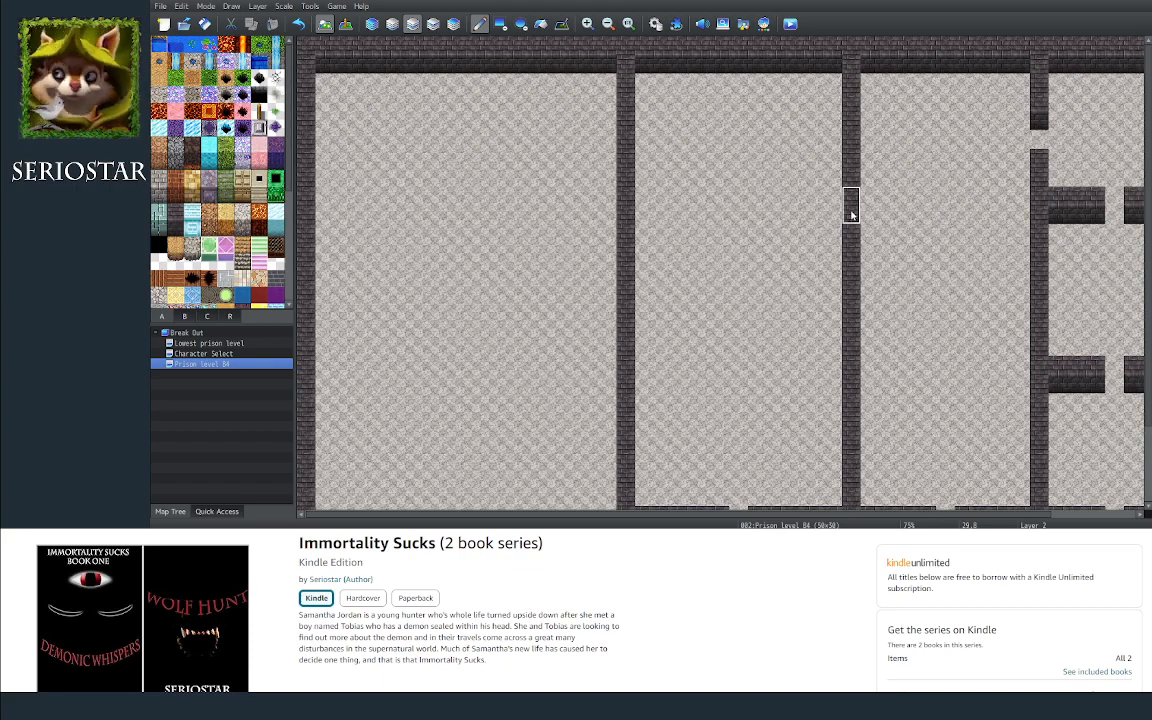
Step: Divide the space between columns 17 and 29 with two face-tiled horizontal walls at rows 8 and 17, each with a doorway at column 23
{"action": "left_click_drag", "start_coordinate": [837, 215], "coordinate": [640, 212]}
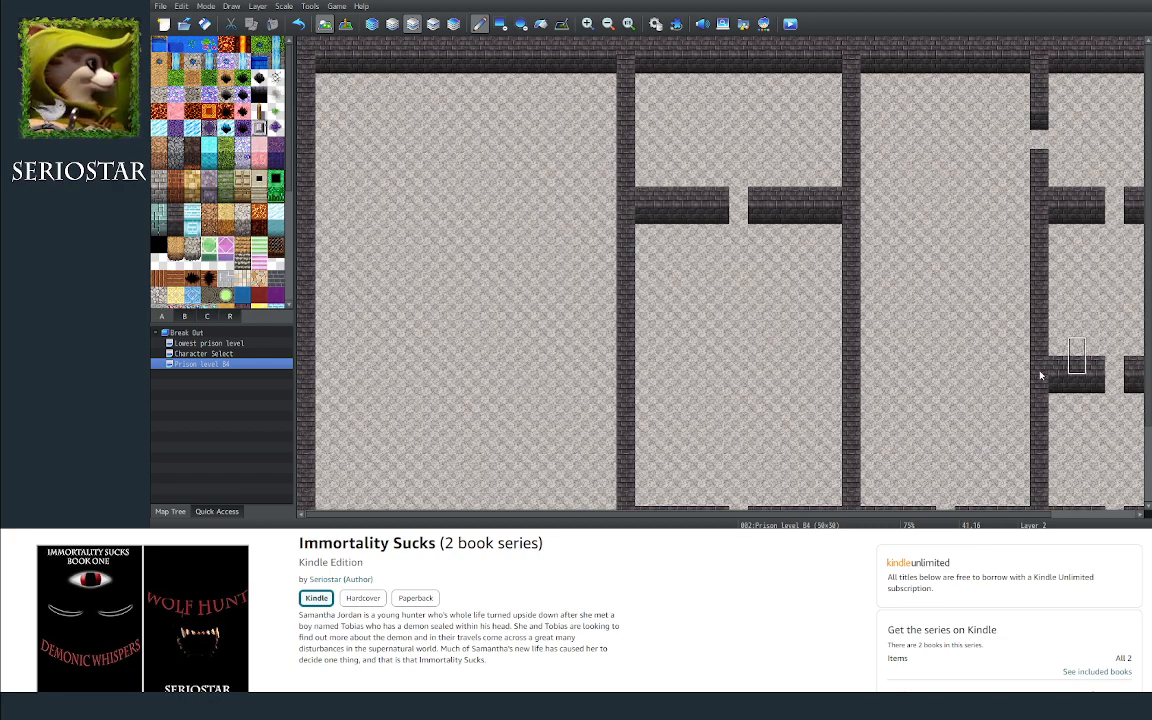
{"action": "left_click_drag", "start_coordinate": [836, 388], "coordinate": [643, 383]}
{"action": "left_click_drag", "start_coordinate": [1147, 254], "coordinate": [1149, 331]}
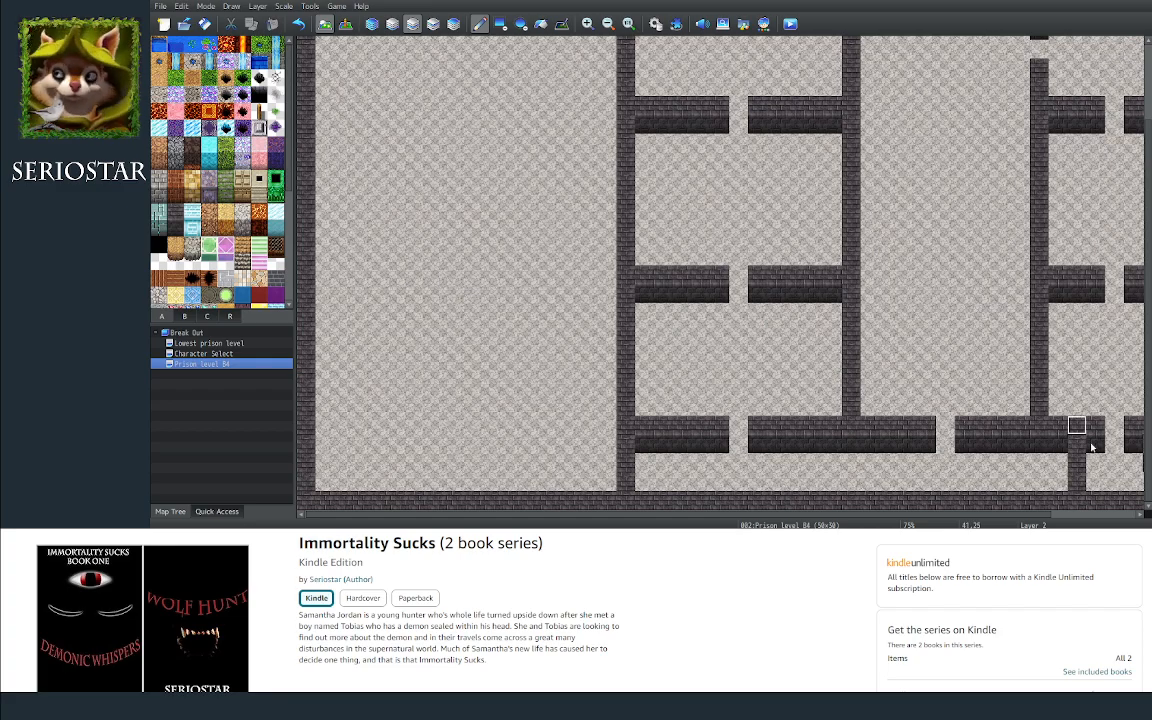
Step: Open a one-tile doorway at row 5 in the column 17 wall, matching the northeast room's west doorway with a face tile above it
{"action": "scroll", "coordinate": [1033, 378], "scroll_direction": "up", "scroll_amount": 3}
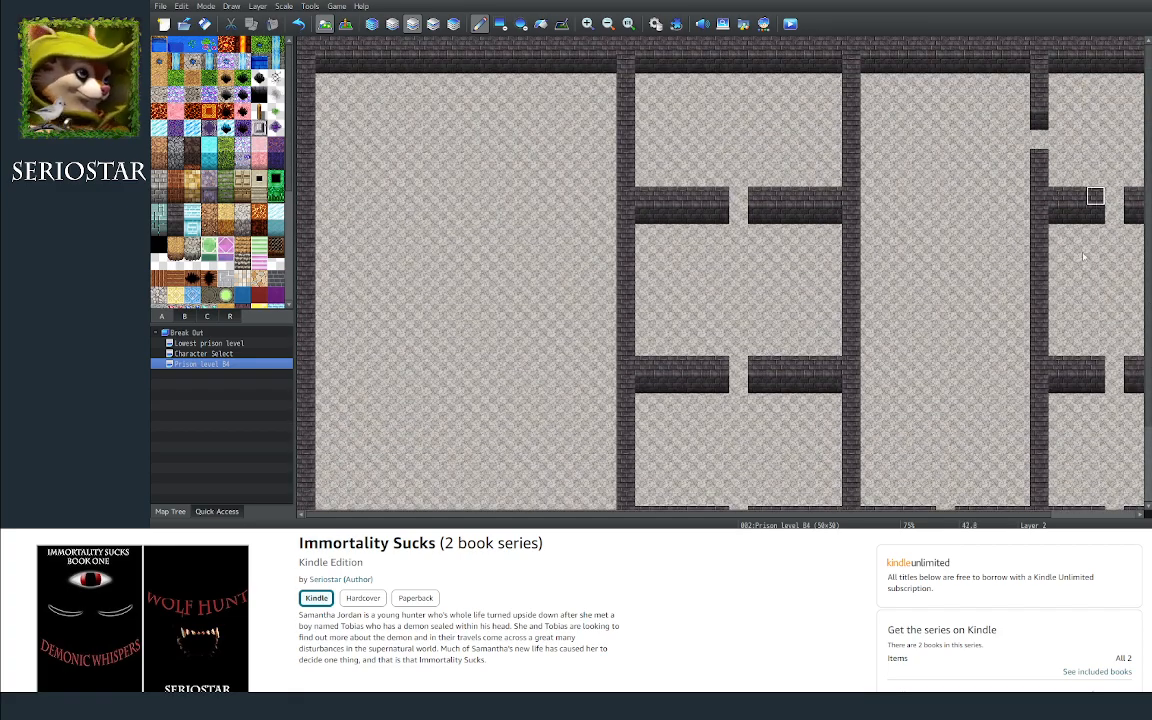
{"action": "scroll", "coordinate": [954, 517], "scroll_direction": "right", "scroll_amount": 3}
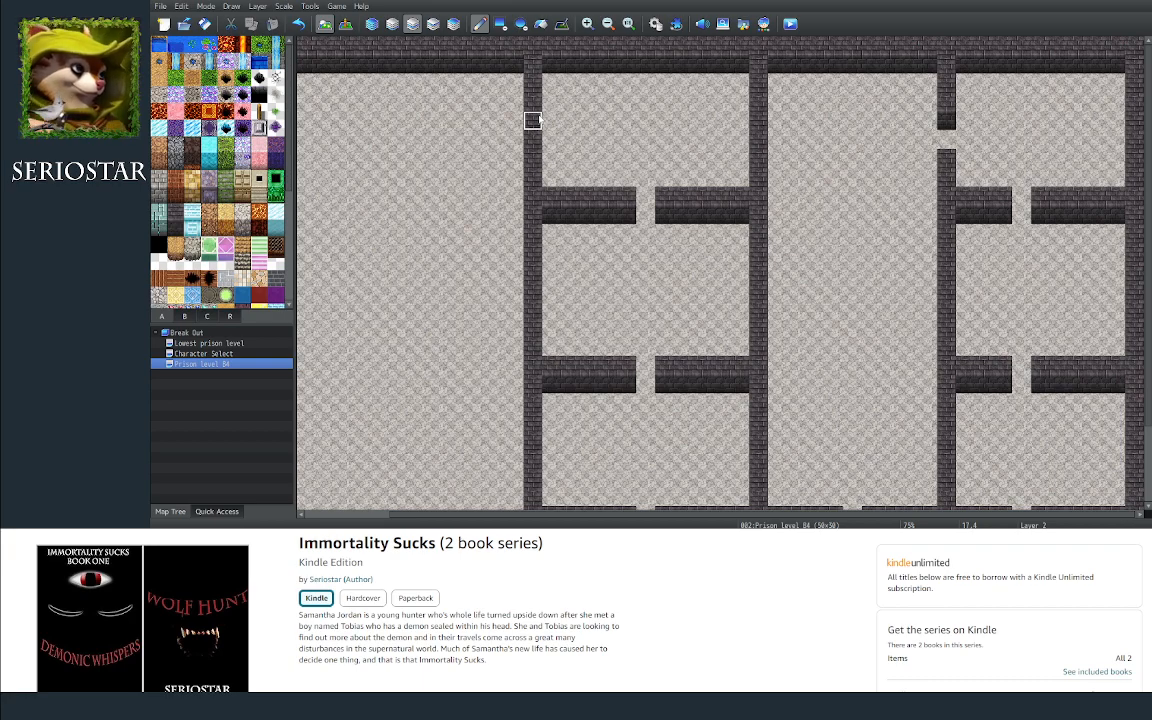
{"action": "right_click_drag", "start_coordinate": [946, 124], "coordinate": [947, 135]}
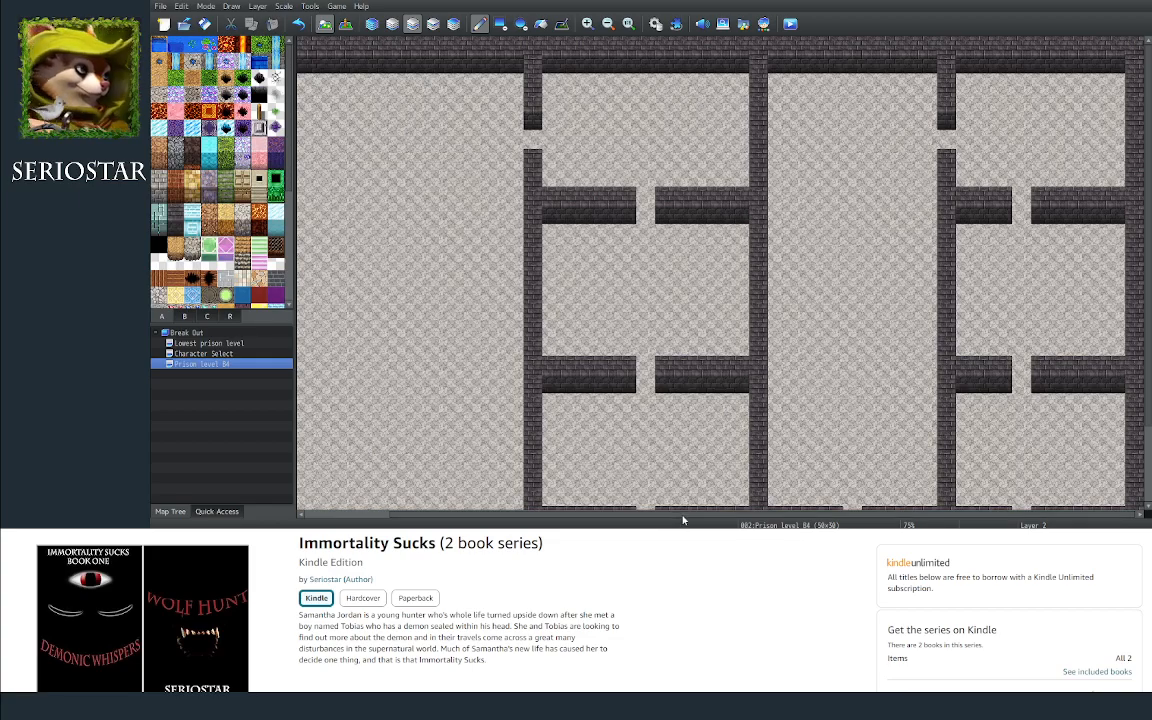
Step: Copy the wall-top and face tile pair from the west end of the upper dividing wall beside column 17
{"action": "scroll", "coordinate": [684, 518], "scroll_direction": "left", "scroll_amount": 3}
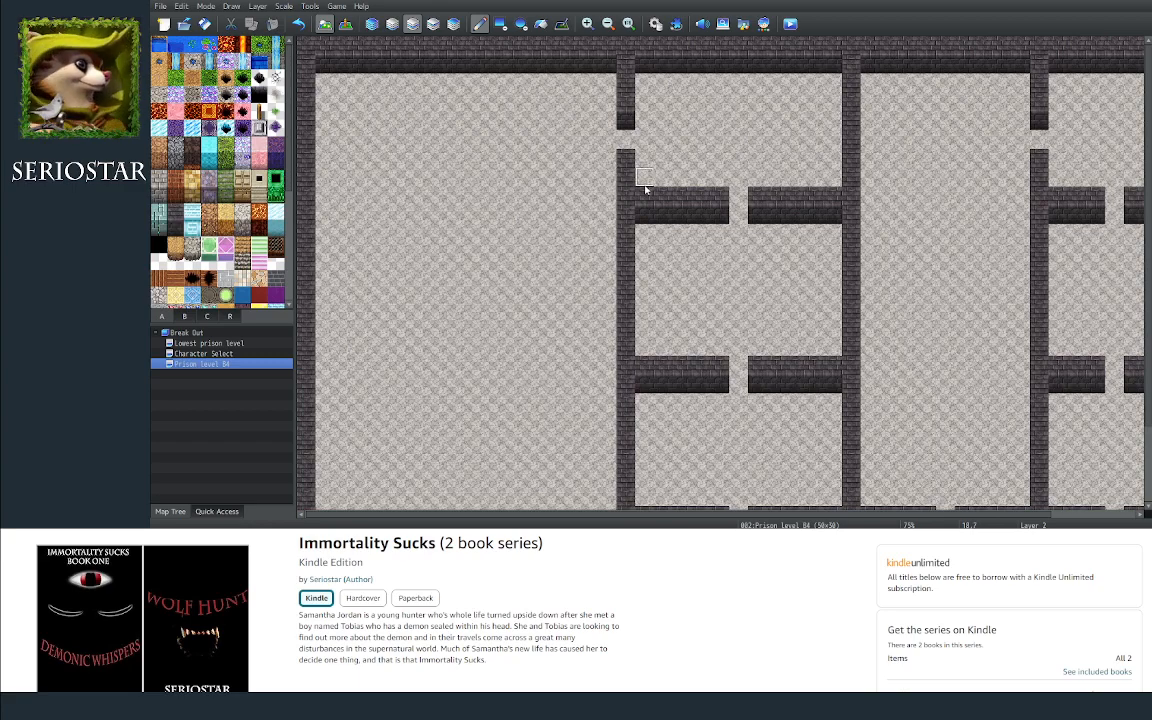
{"action": "right_click_drag", "start_coordinate": [639, 203], "coordinate": [641, 214]}
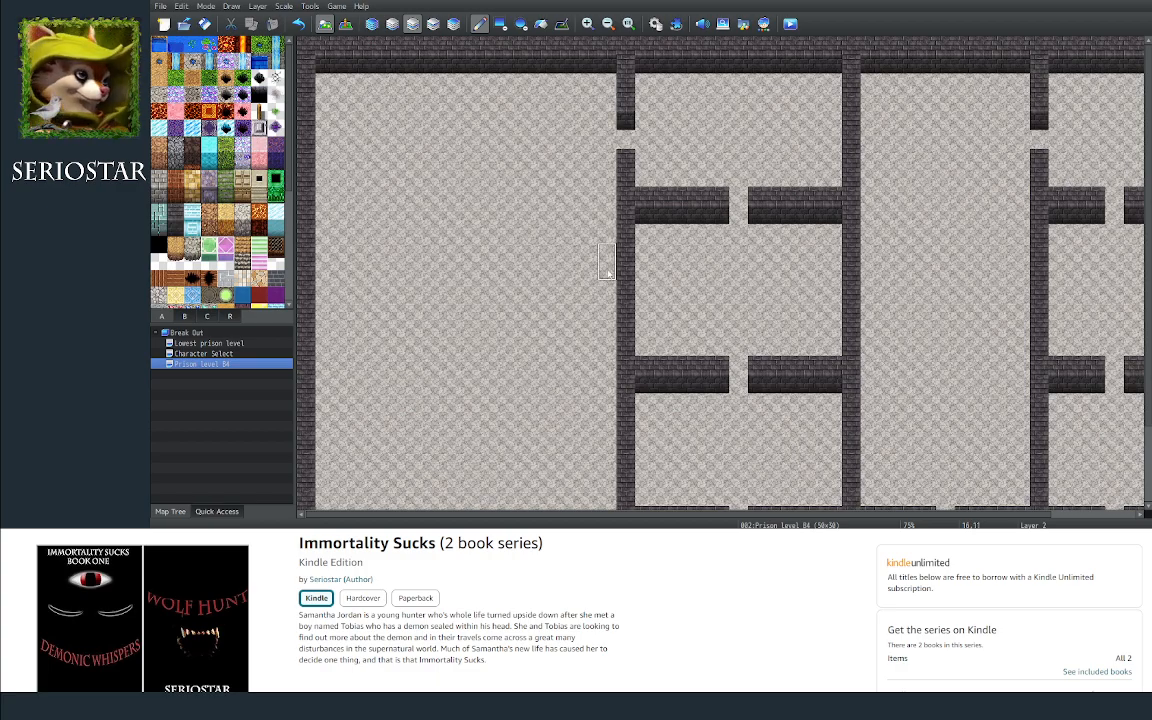
Step: Draw a two-tile-high brick wall across the large western room of Prison level B4, leaving a two-tile doorway in its middle
{"action": "scroll", "coordinate": [787, 448], "scroll_direction": "down", "scroll_amount": 3}
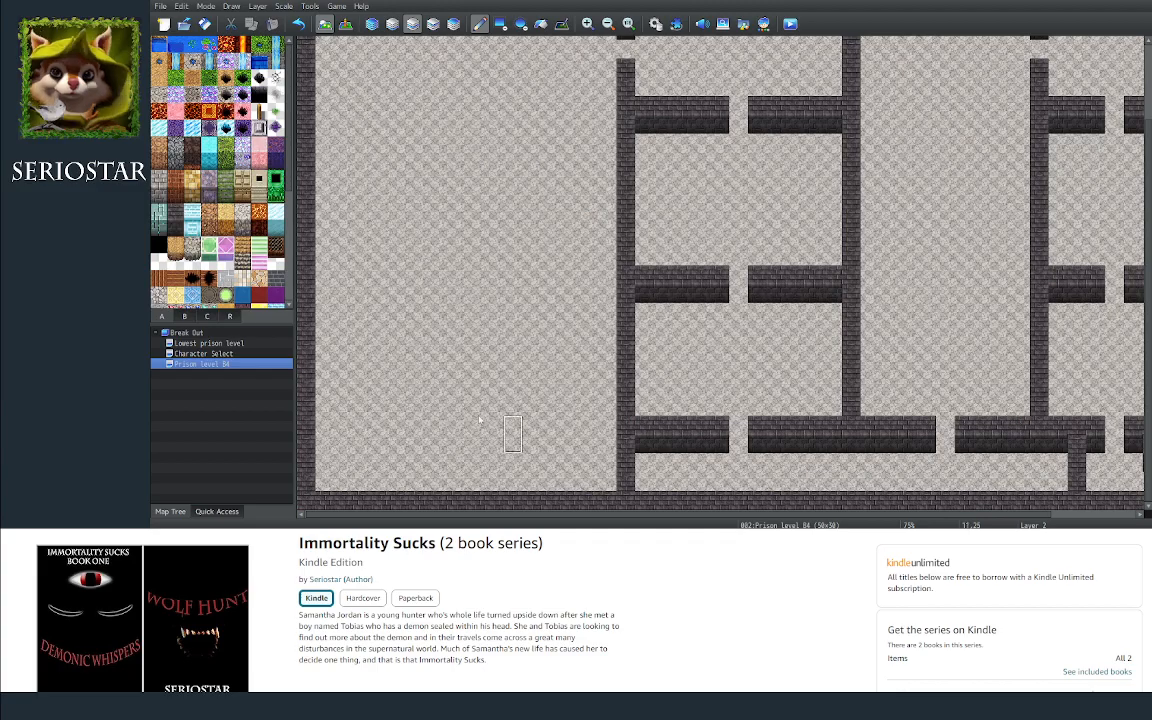
{"action": "scroll", "coordinate": [1146, 268], "scroll_direction": "up", "scroll_amount": 1}
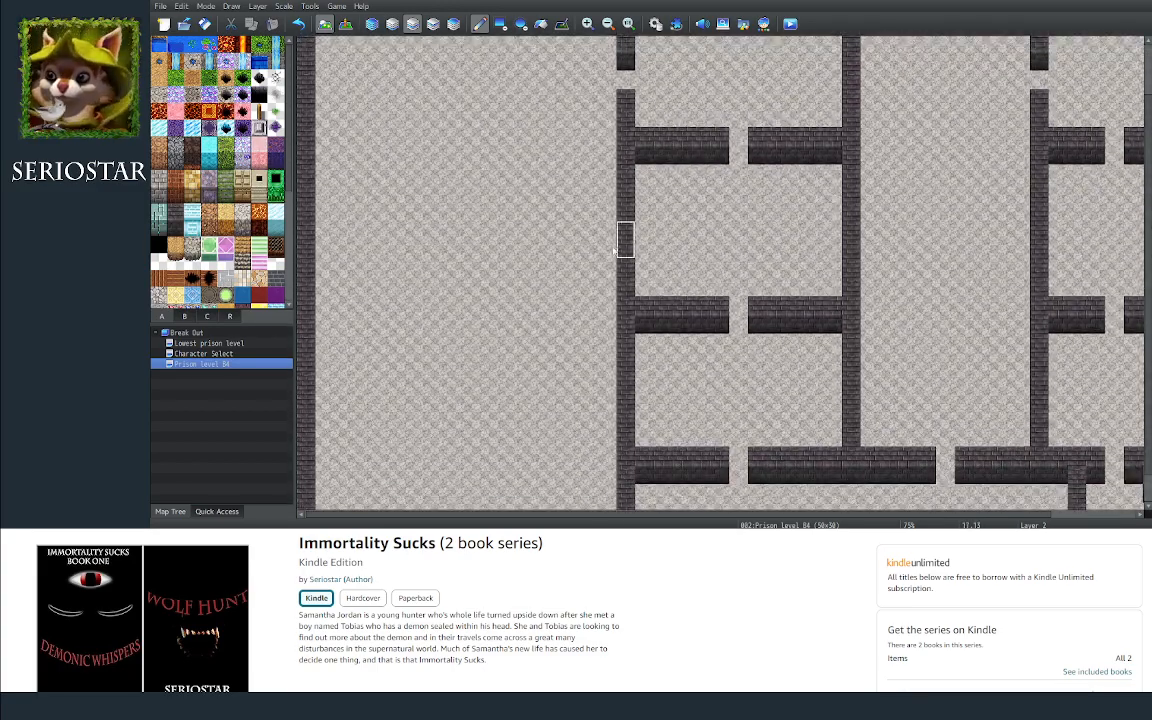
{"action": "left_click_drag", "start_coordinate": [600, 249], "coordinate": [320, 250]}
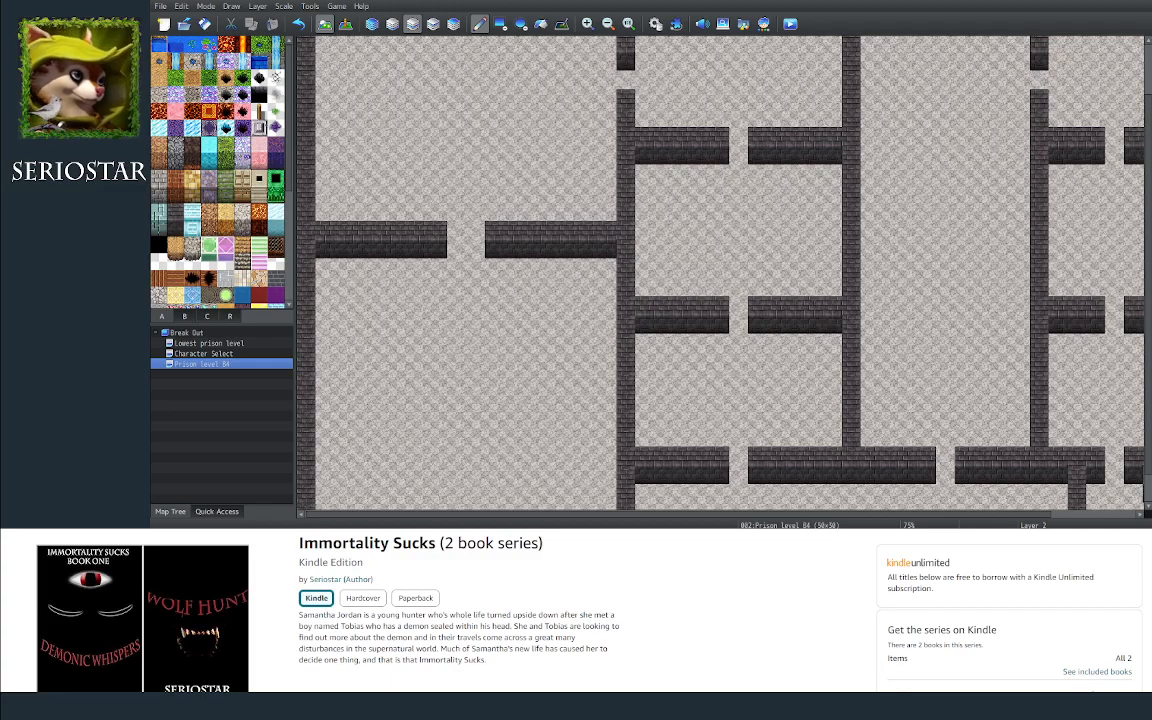
Step: Examine the layout of Prison level B4 and compare it with the Lowest prison level map
{"action": "scroll", "coordinate": [1148, 117], "scroll_direction": "down", "scroll_amount": 1}
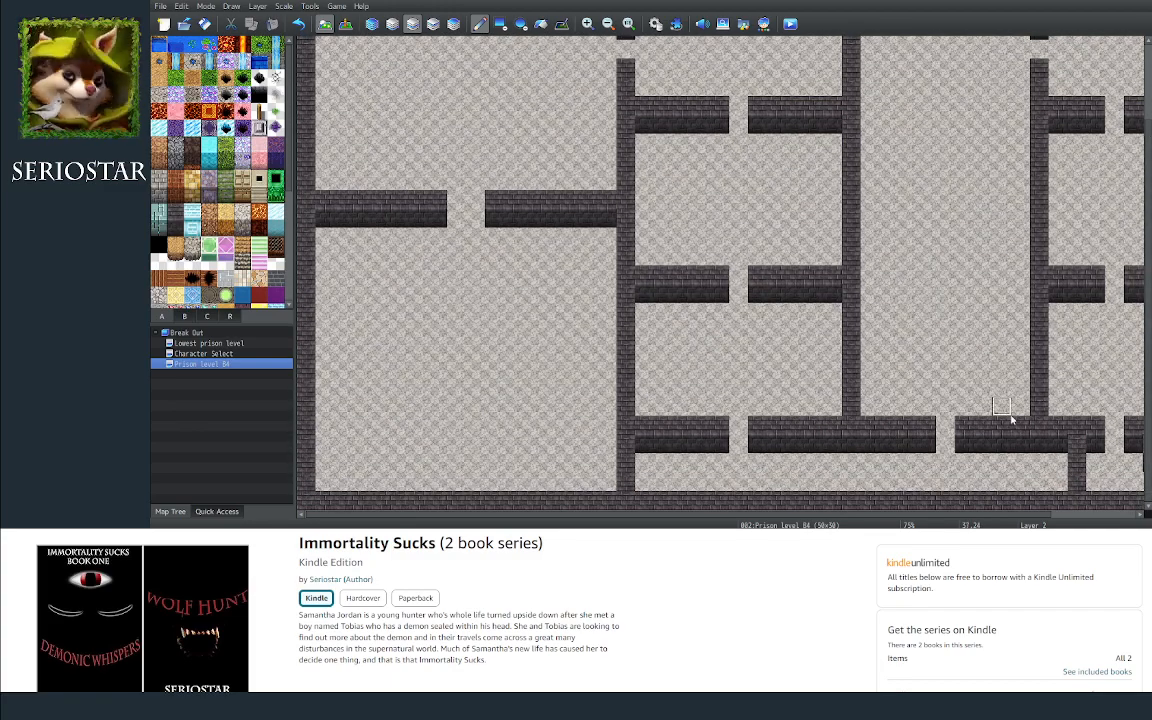
{"action": "scroll", "coordinate": [987, 520], "scroll_direction": "right", "scroll_amount": 3}
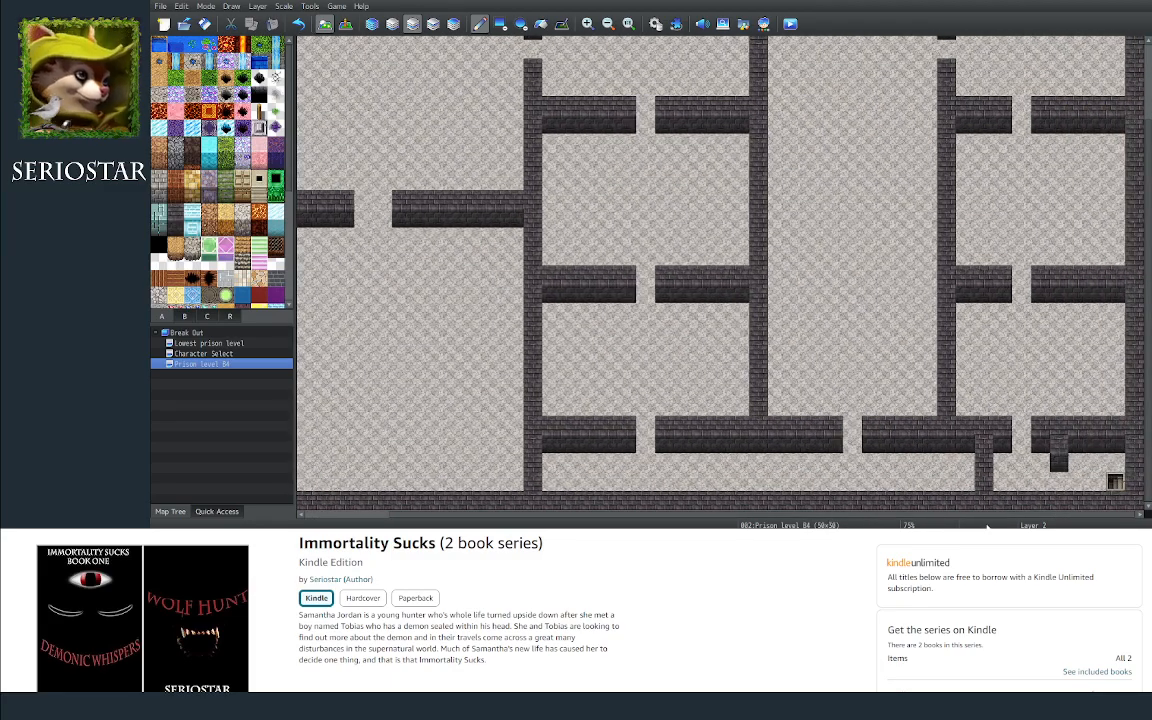
{"action": "scroll", "coordinate": [966, 521], "scroll_direction": "left", "scroll_amount": 3}
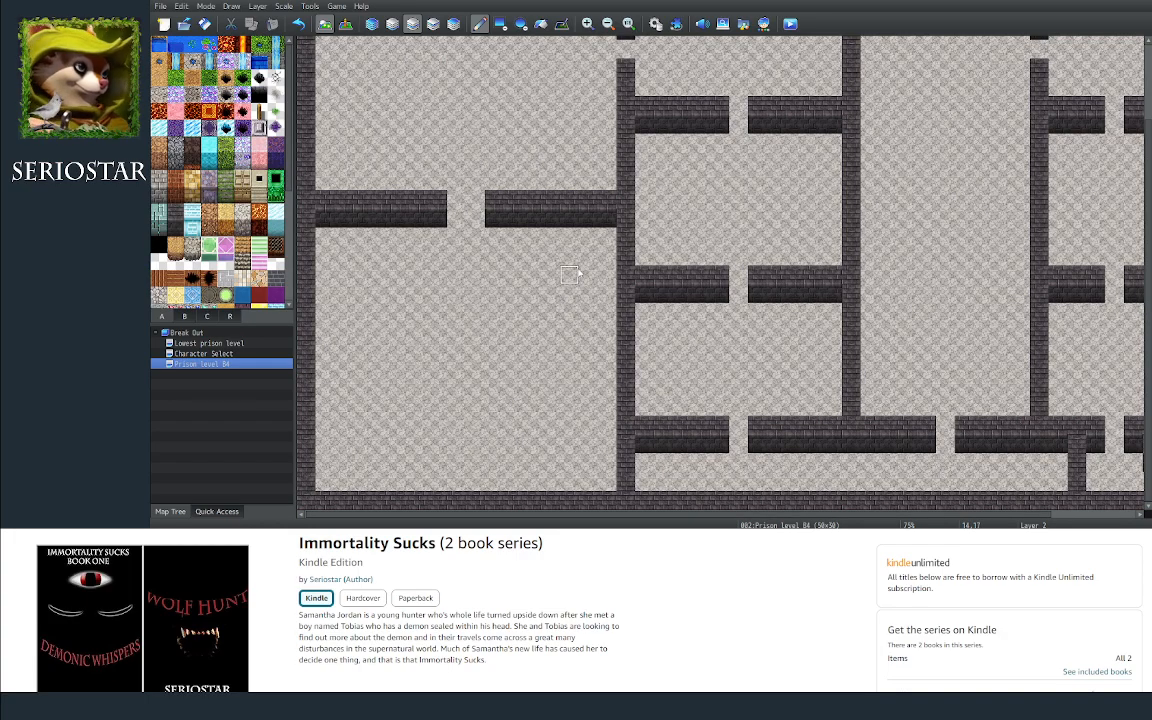
{"action": "scroll", "coordinate": [790, 516], "scroll_direction": "right", "scroll_amount": 3}
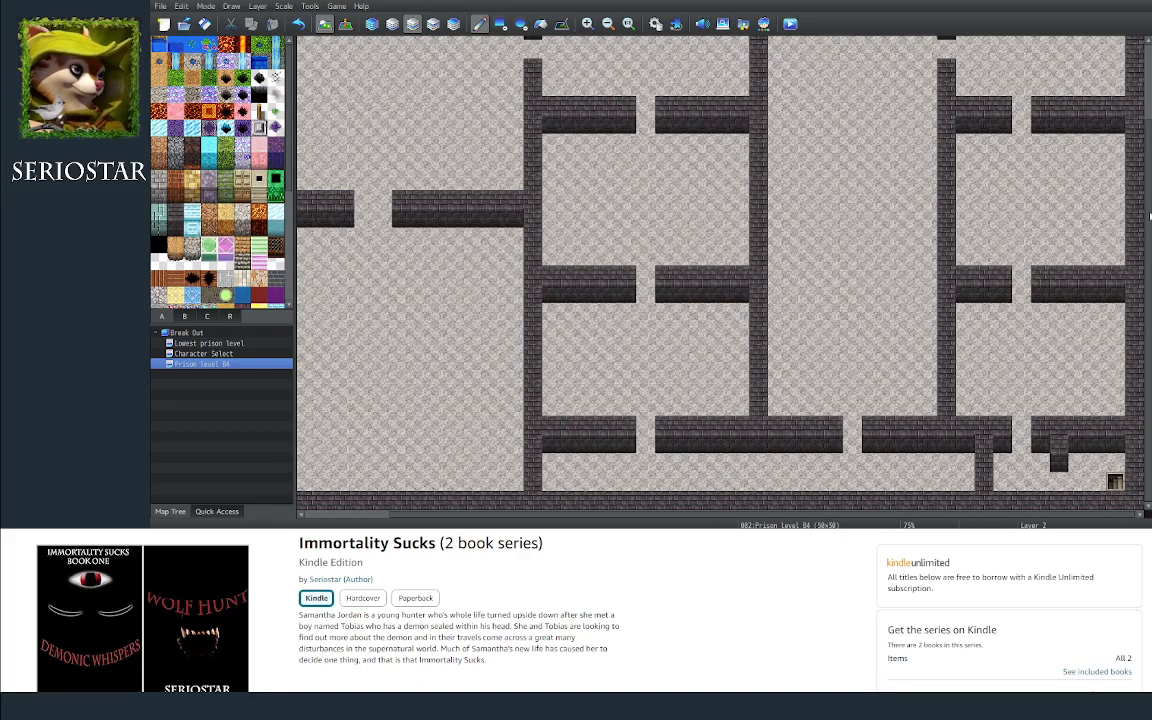
{"action": "scroll", "coordinate": [470, 270], "scroll_direction": "up", "scroll_amount": 3}
{"action": "left_click", "coordinate": [212, 343]}
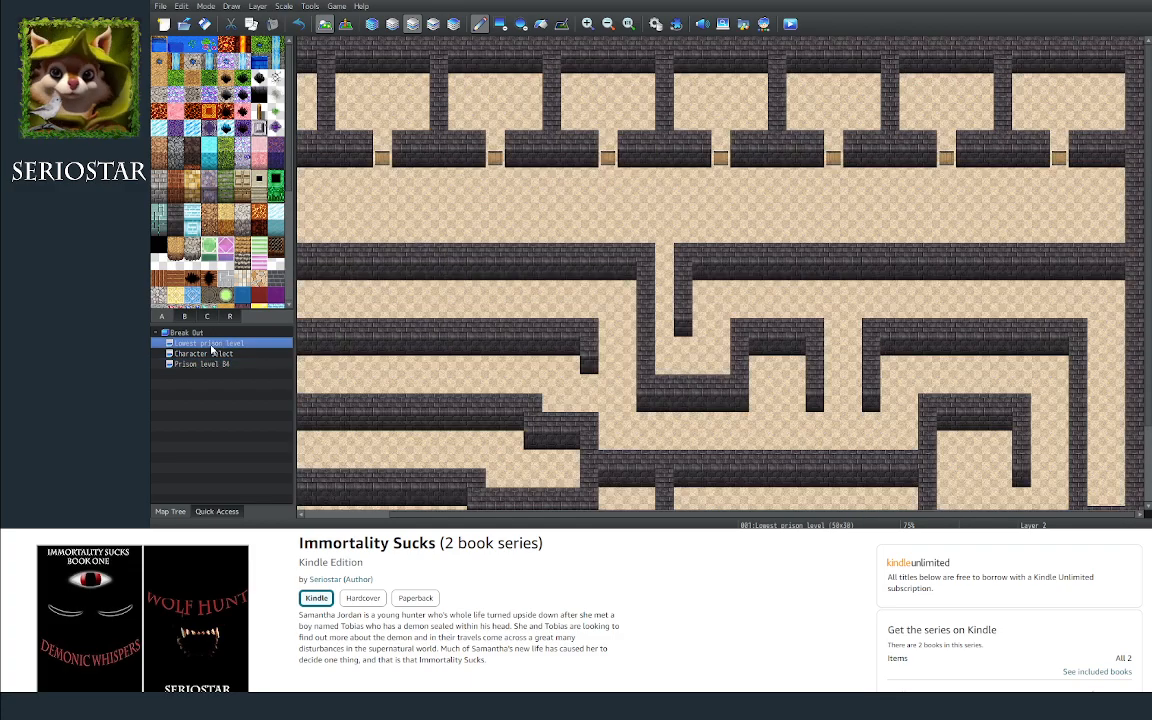
{"action": "left_click", "coordinate": [212, 364]}
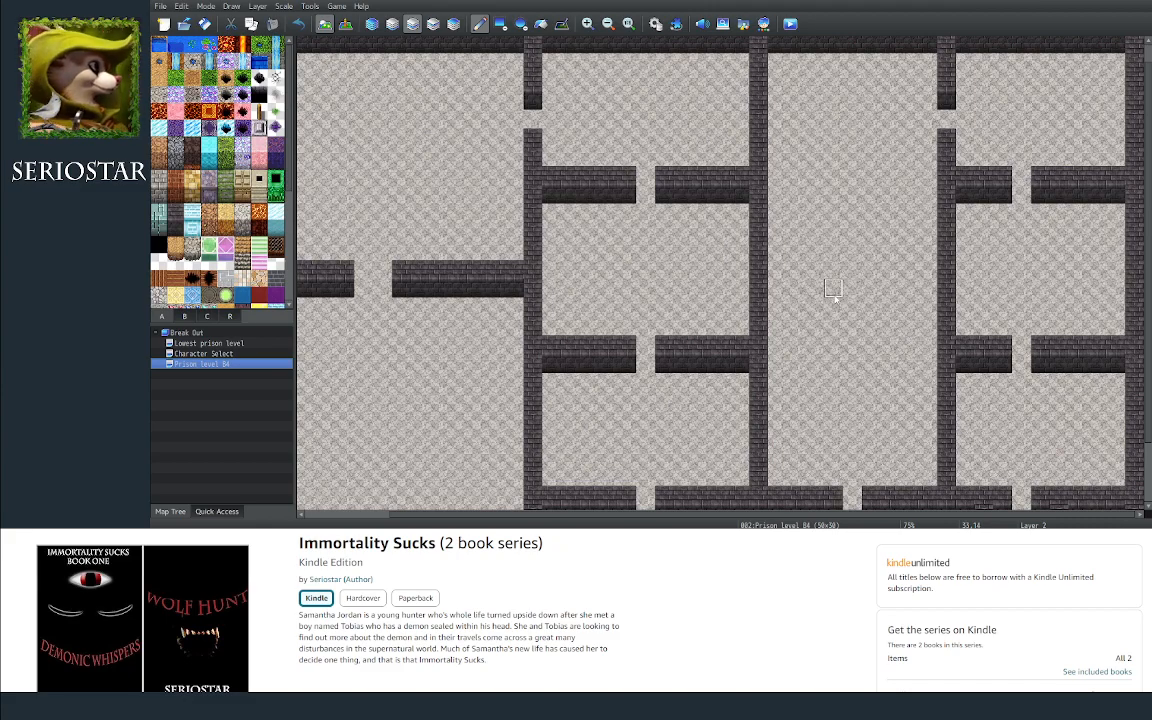
{"action": "left_click", "coordinate": [203, 345]}
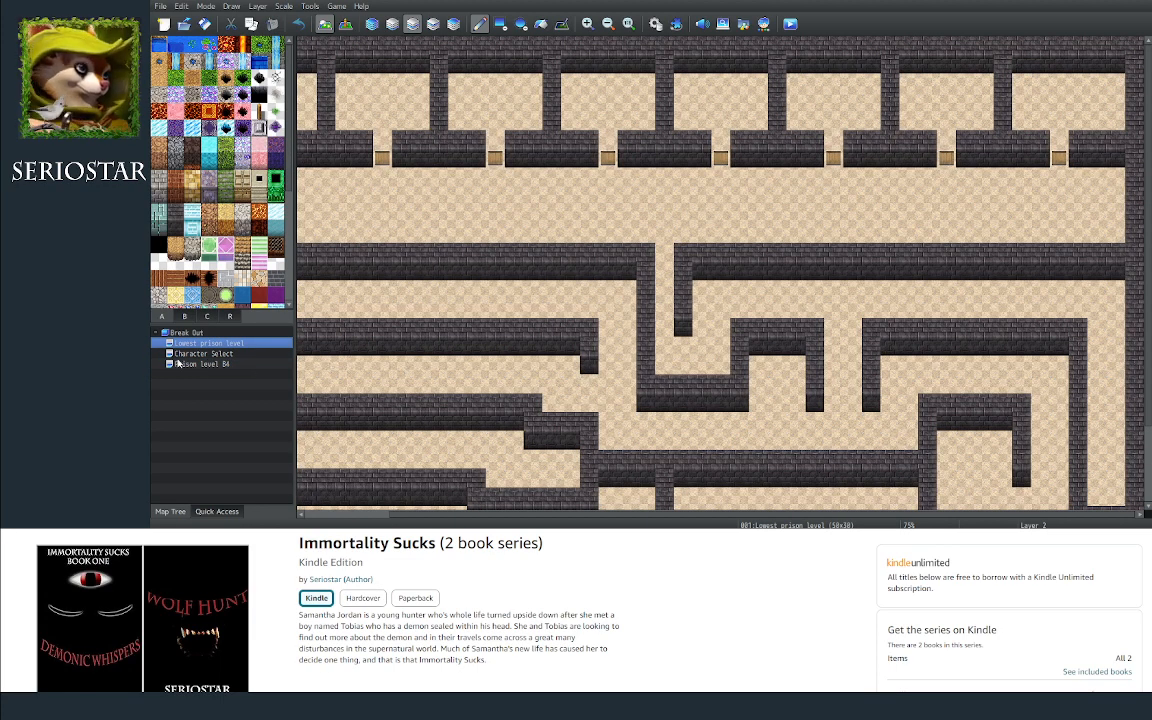
{"action": "left_click", "coordinate": [197, 365]}
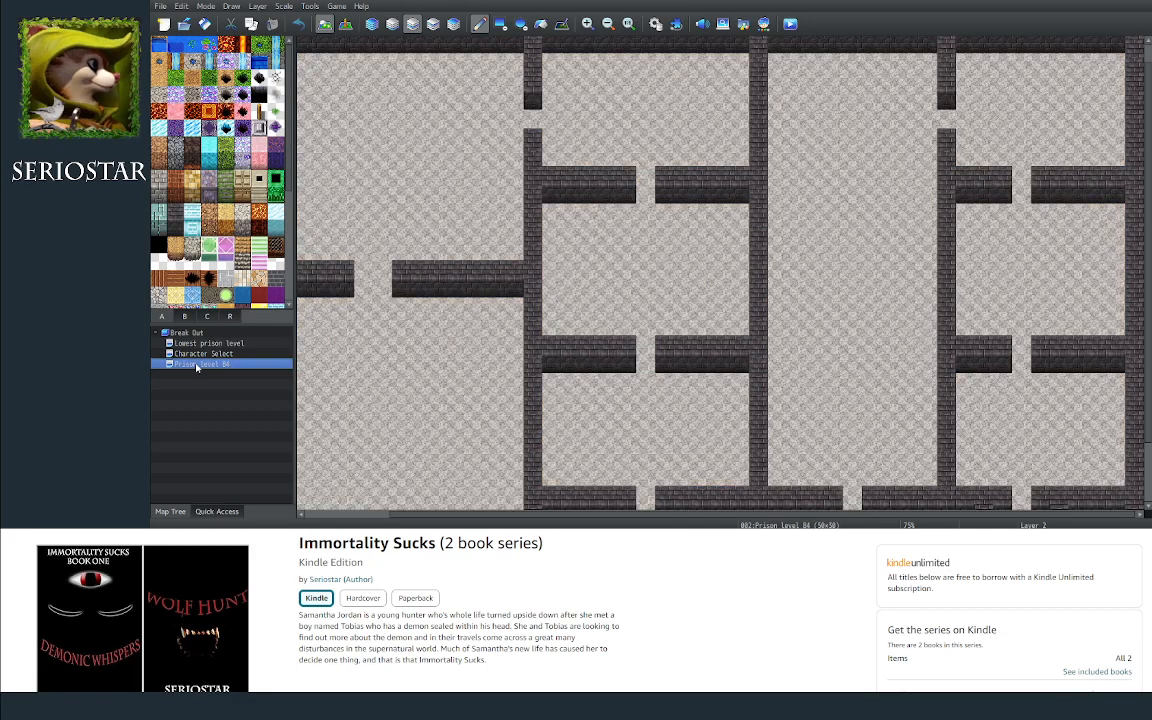
{"action": "right_click", "coordinate": [196, 365]}
{"action": "left_click", "coordinate": [180, 385]}
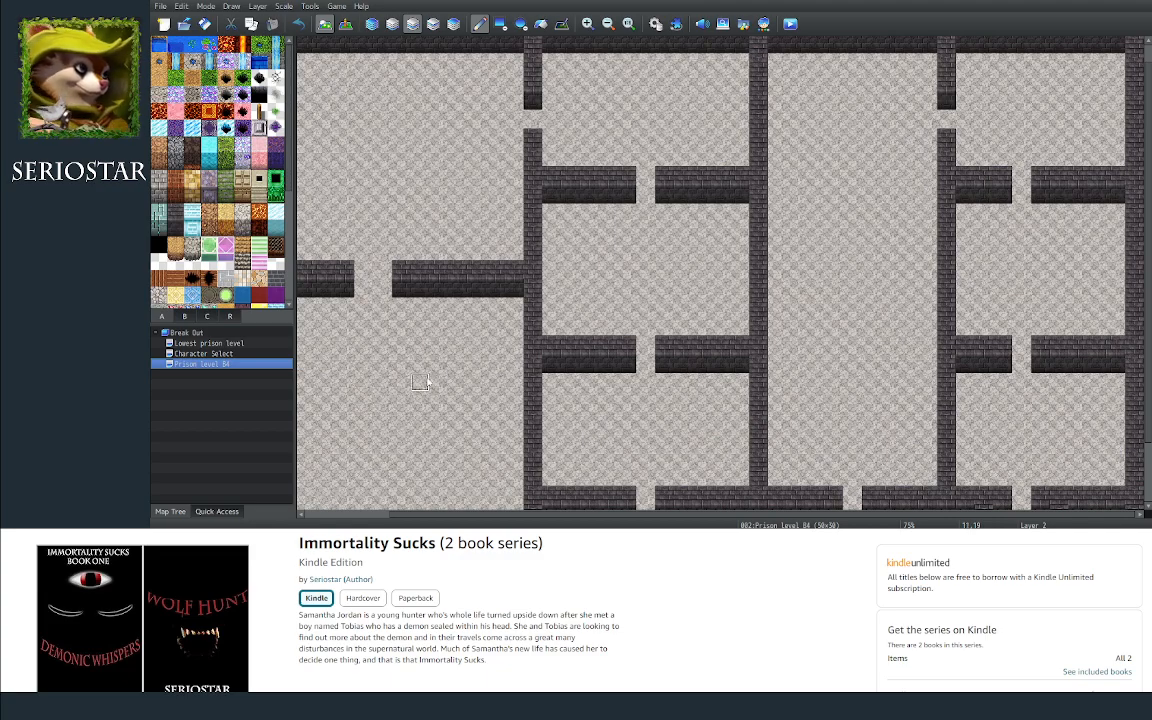
Step: Place a staircase tile in the southwest corner of the large western room on Prison level B4
{"action": "left_click_drag", "start_coordinate": [444, 515], "coordinate": [322, 516]}
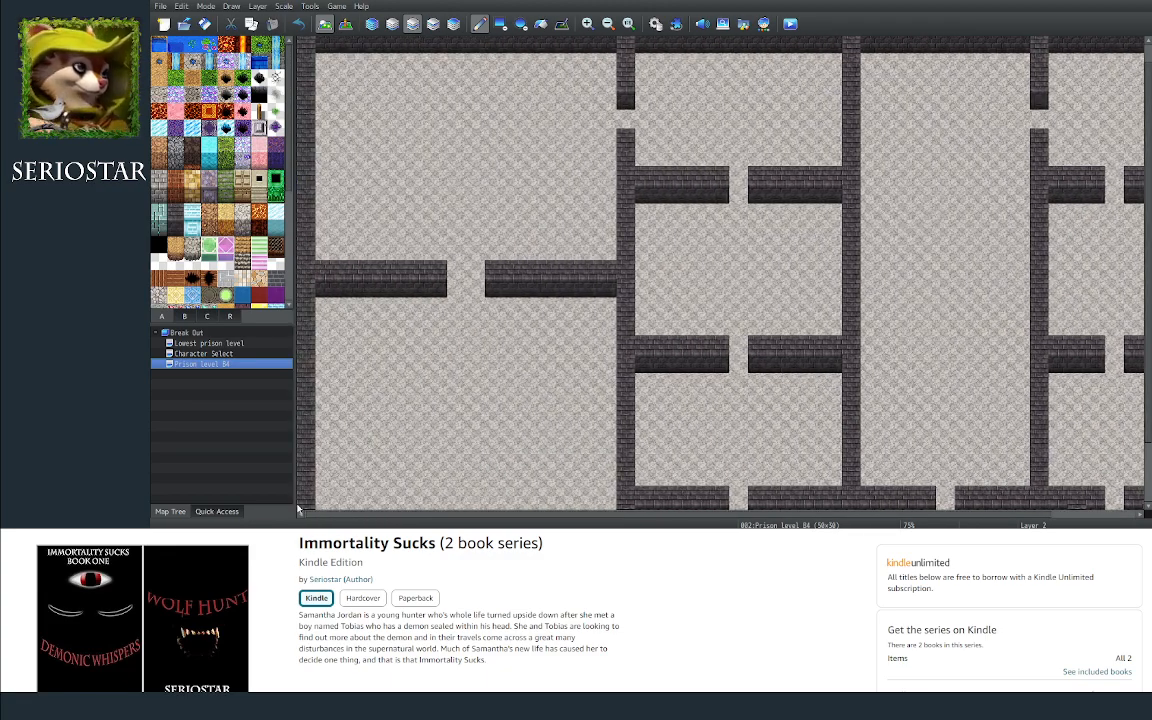
{"action": "scroll", "coordinate": [1148, 252], "scroll_direction": "down", "scroll_amount": 3}
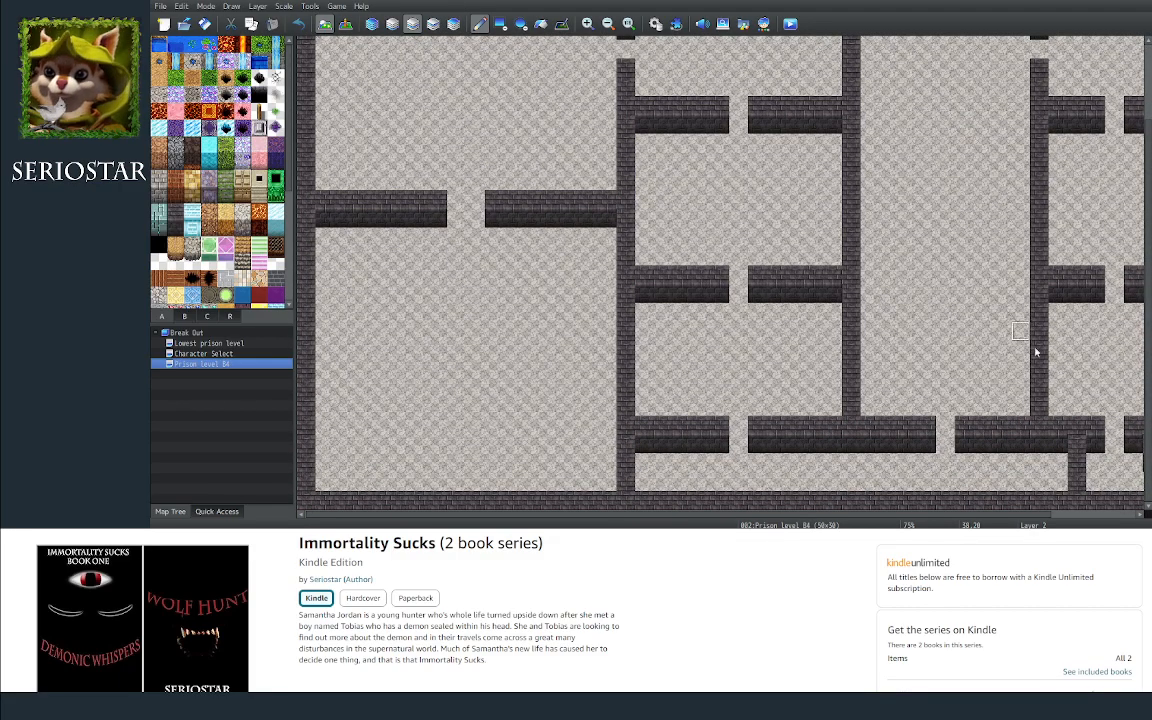
{"action": "left_click_drag", "start_coordinate": [943, 516], "coordinate": [846, 521]}
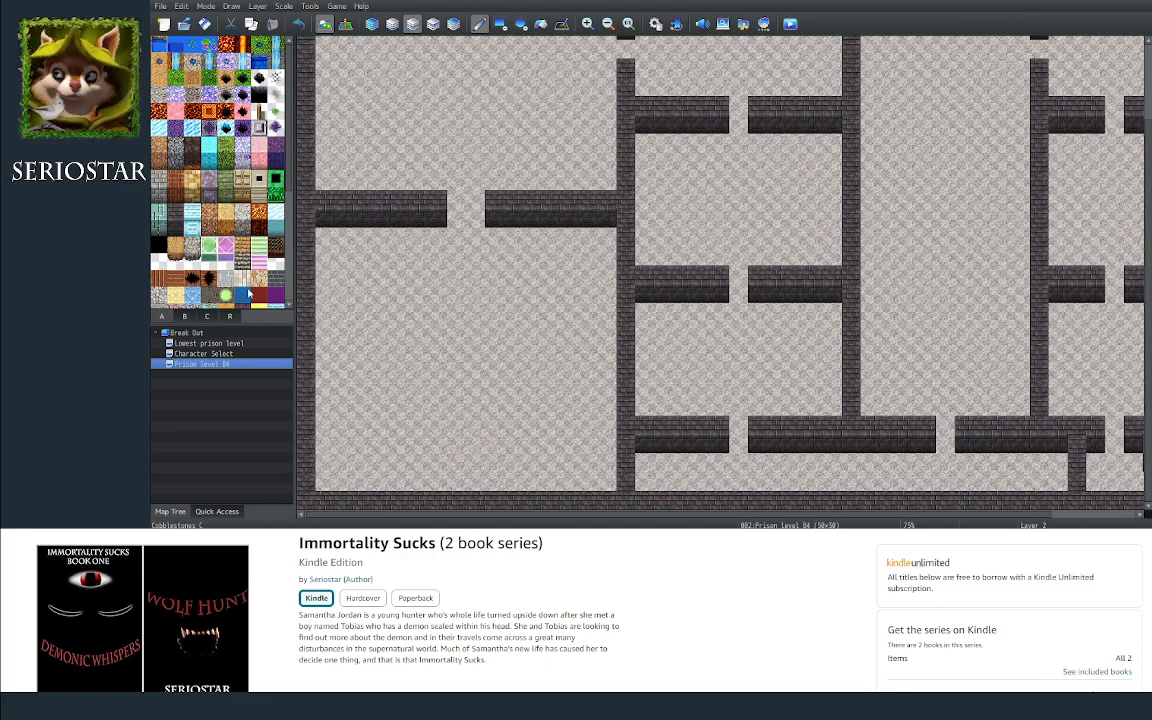
{"action": "left_click", "coordinate": [204, 318]}
{"action": "left_click", "coordinate": [189, 318]}
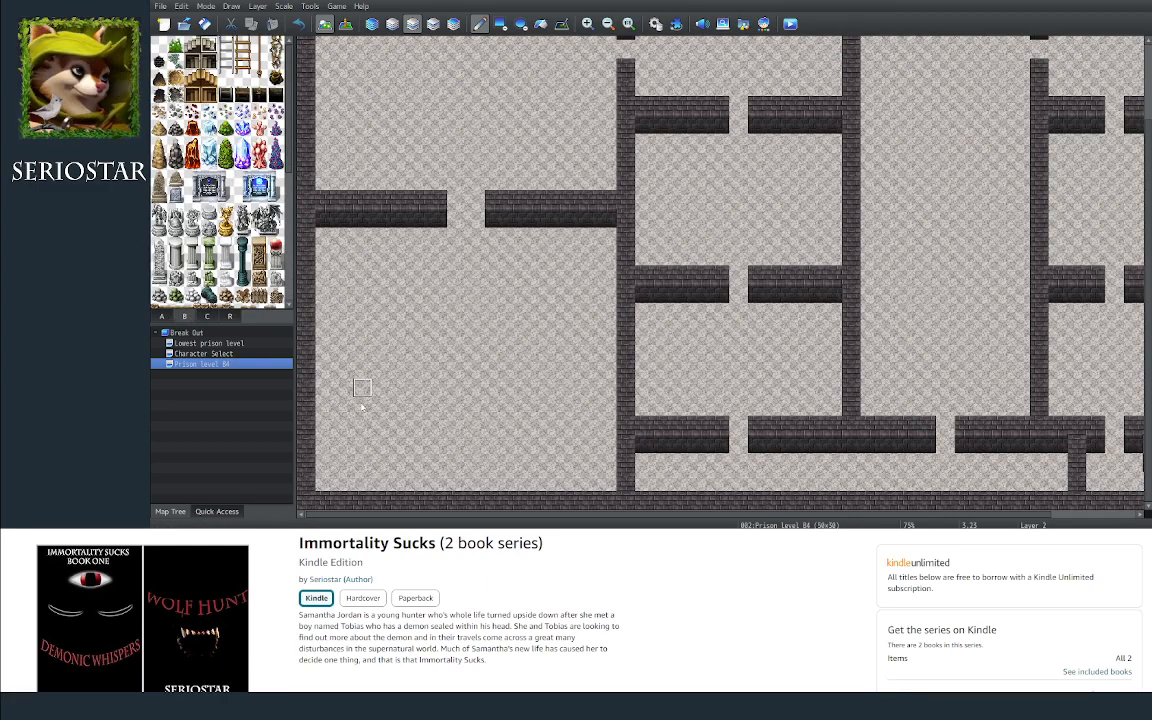
{"action": "left_click", "coordinate": [325, 482]}
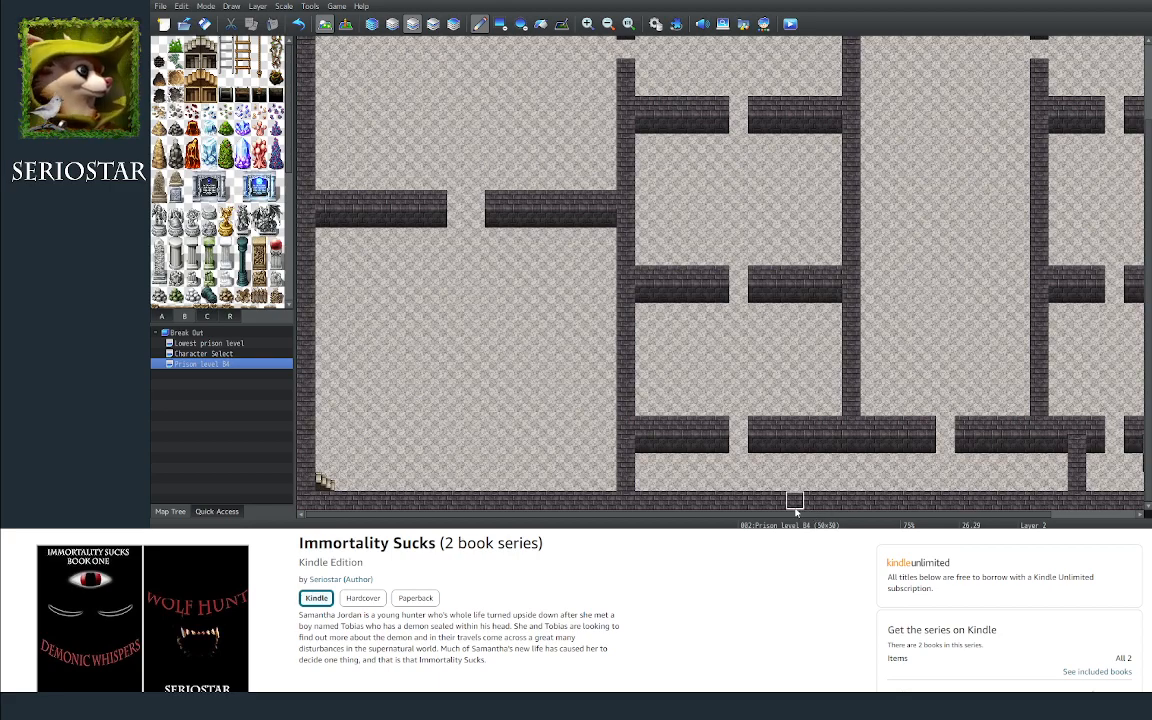
Step: Copy the Prison level B4 map and paste the duplicate under the Break Out project
{"action": "right_click", "coordinate": [201, 366]}
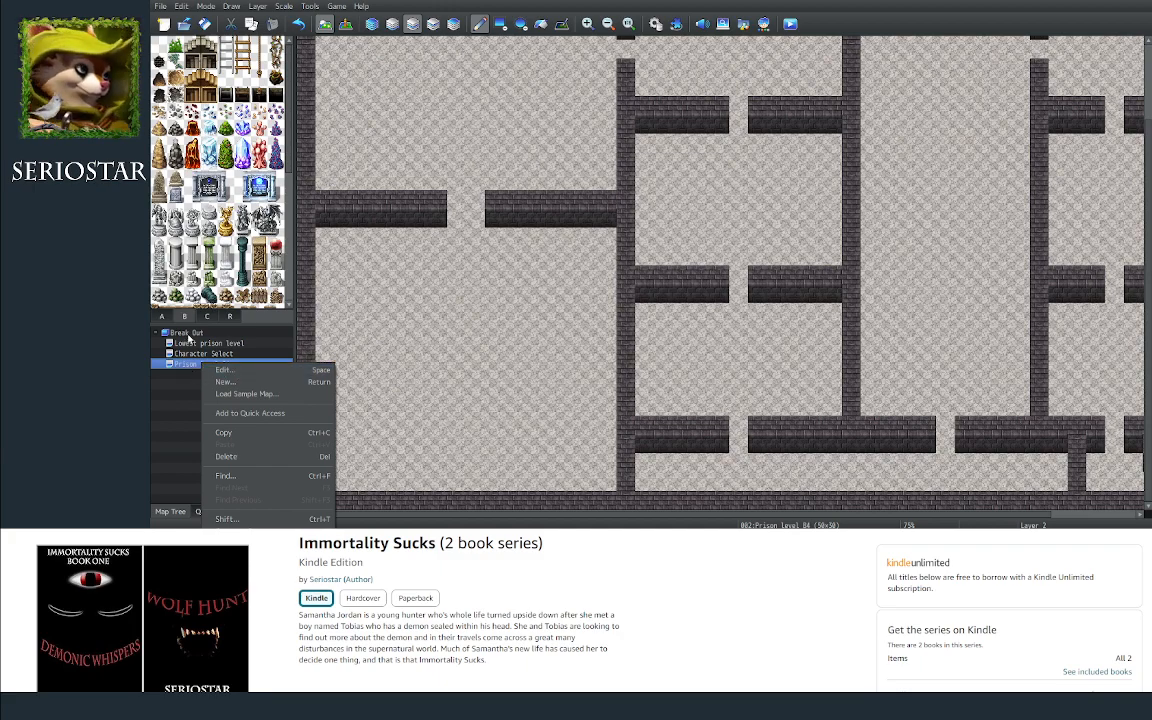
{"action": "left_click", "coordinate": [232, 434]}
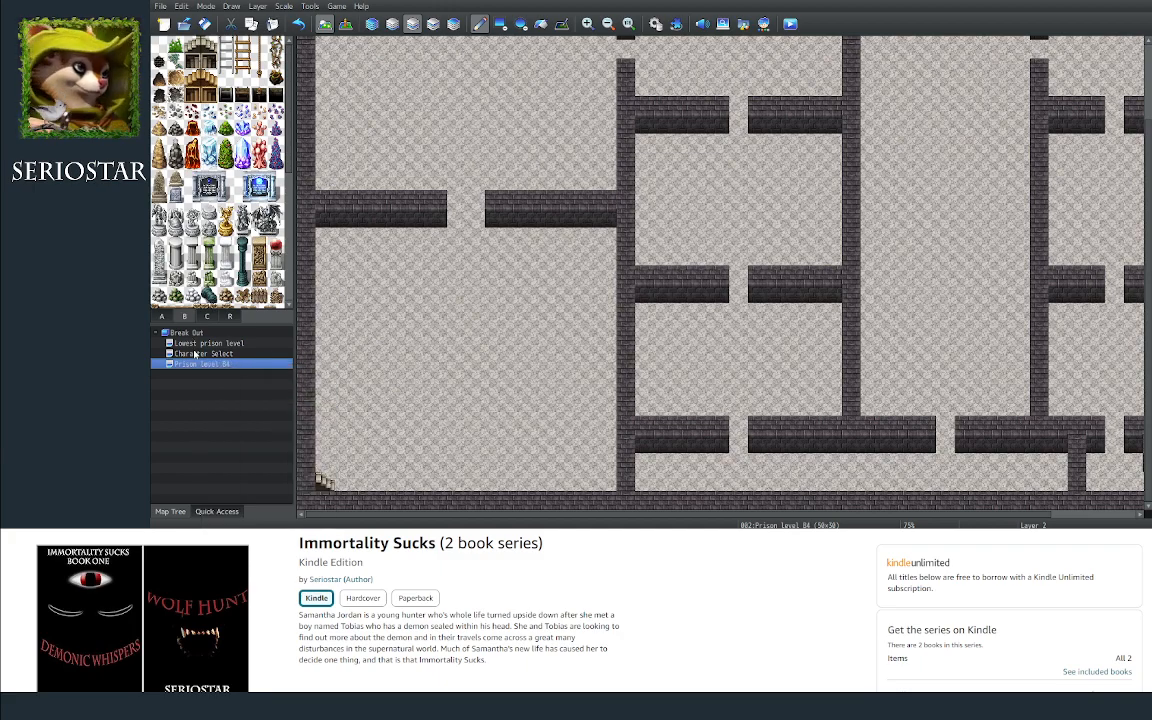
{"action": "left_click", "coordinate": [196, 332]}
{"action": "right_click", "coordinate": [198, 334]}
{"action": "left_click", "coordinate": [239, 416]}
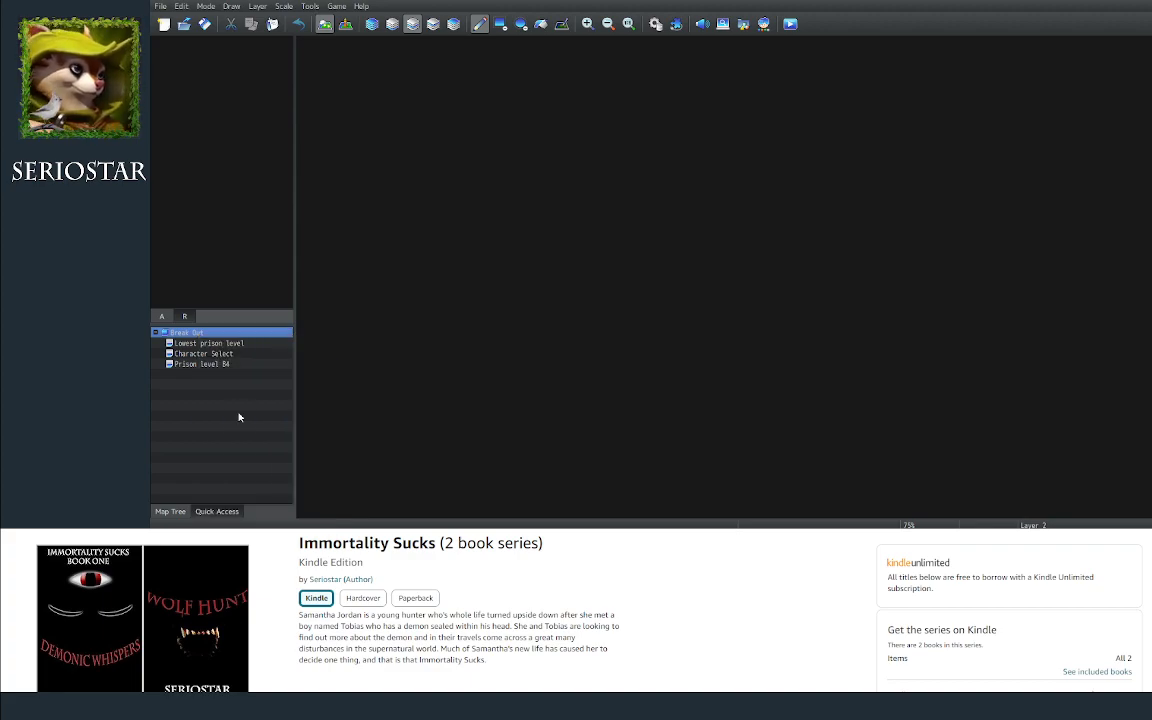
Step: Rename the duplicated map as Prison level B3 in its map properties
{"action": "left_click", "coordinate": [216, 374]}
{"action": "right_click", "coordinate": [233, 374]}
{"action": "left_click", "coordinate": [250, 370]}
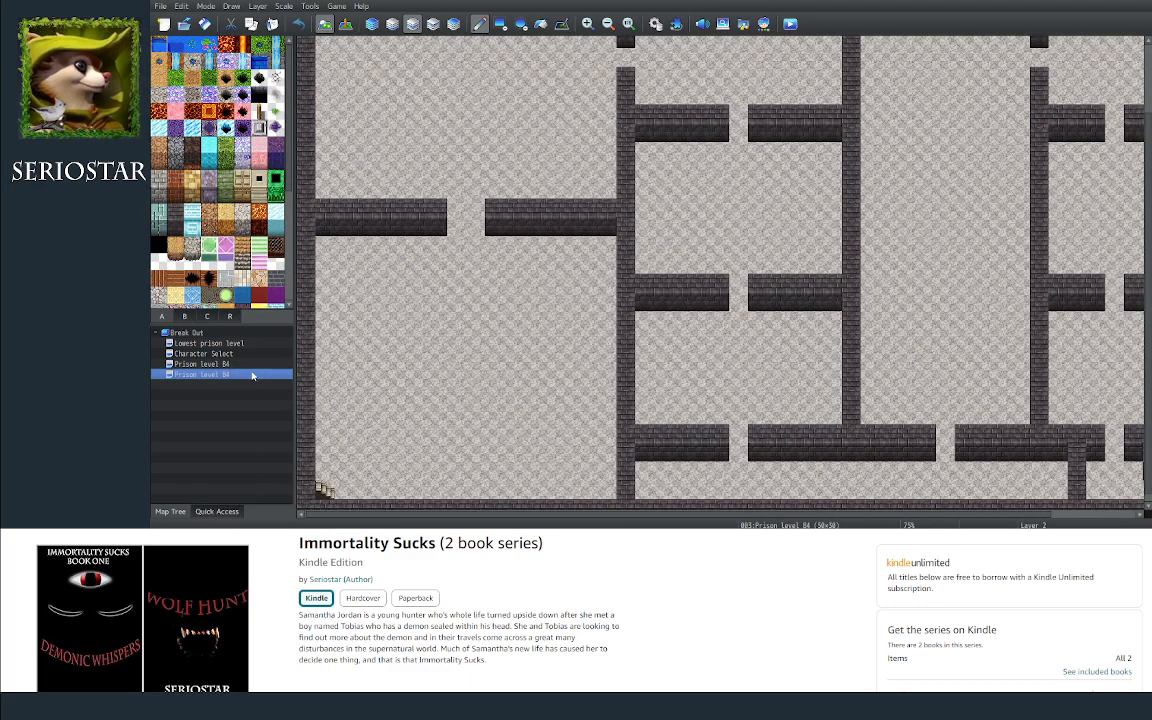
{"action": "key", "text": "BackSpace"}
{"action": "type", "text": "3"}
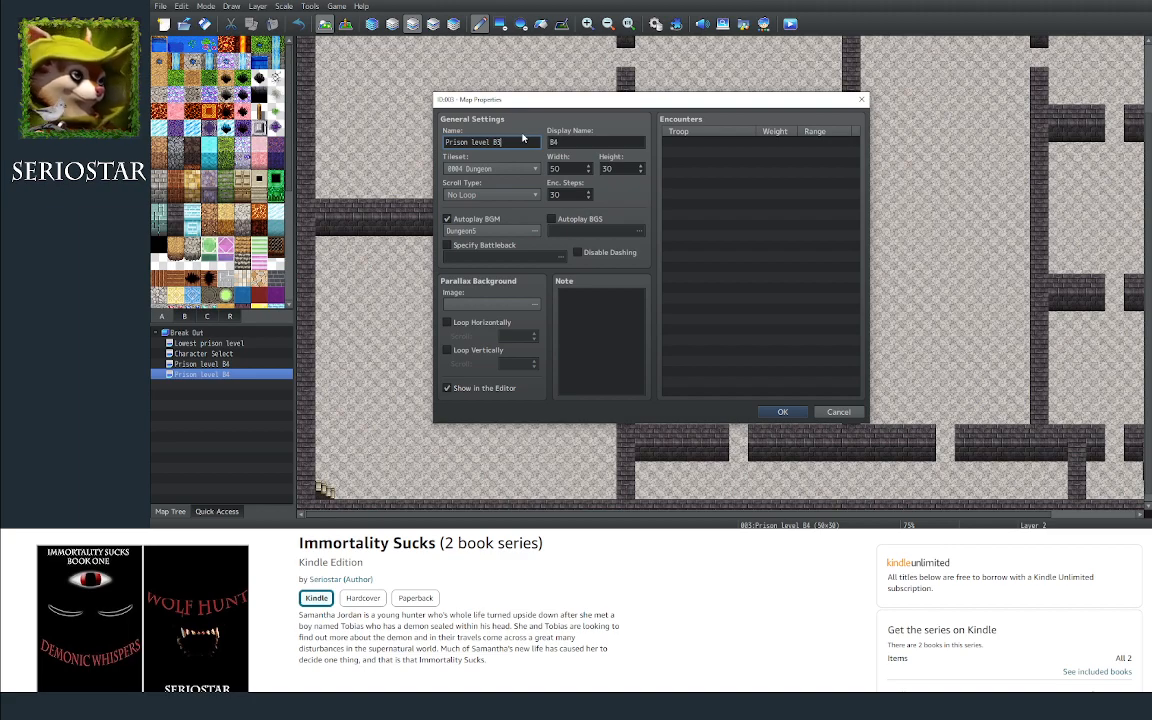
{"action": "left_click", "coordinate": [783, 412]}
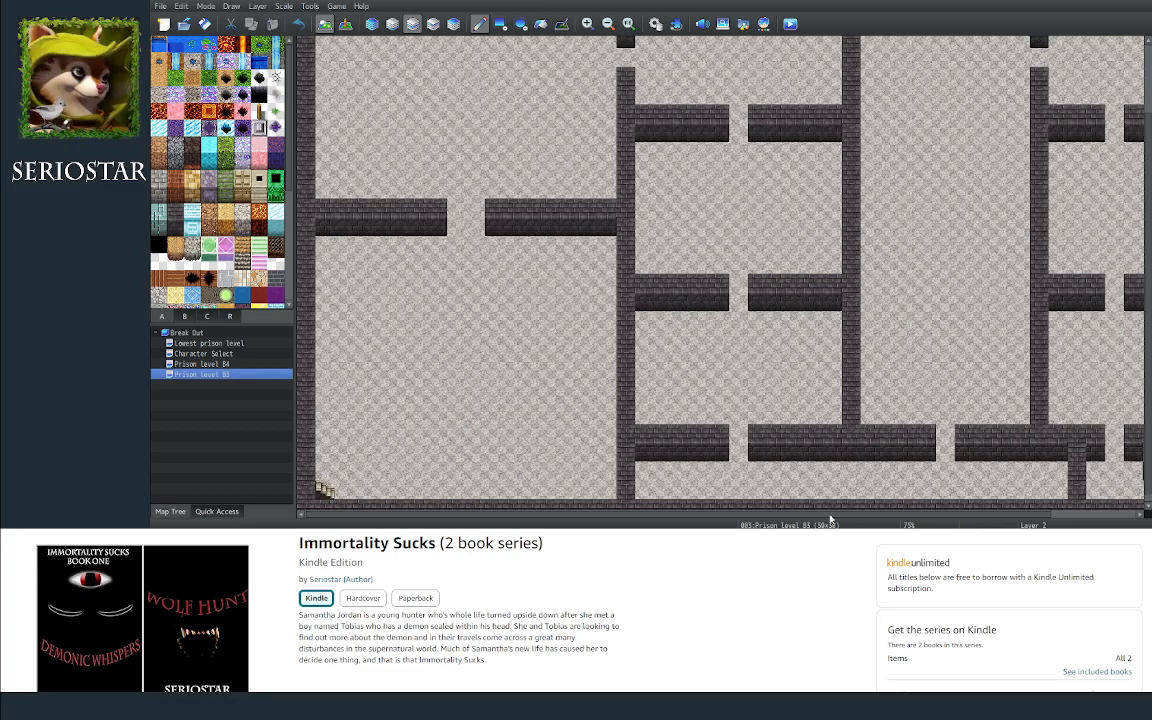
Step: Replace the staircase in the southwest corner of Prison level B3 with the dark stairwell tile used in the southeast corner
{"action": "left_click_drag", "start_coordinate": [830, 515], "coordinate": [920, 530]}
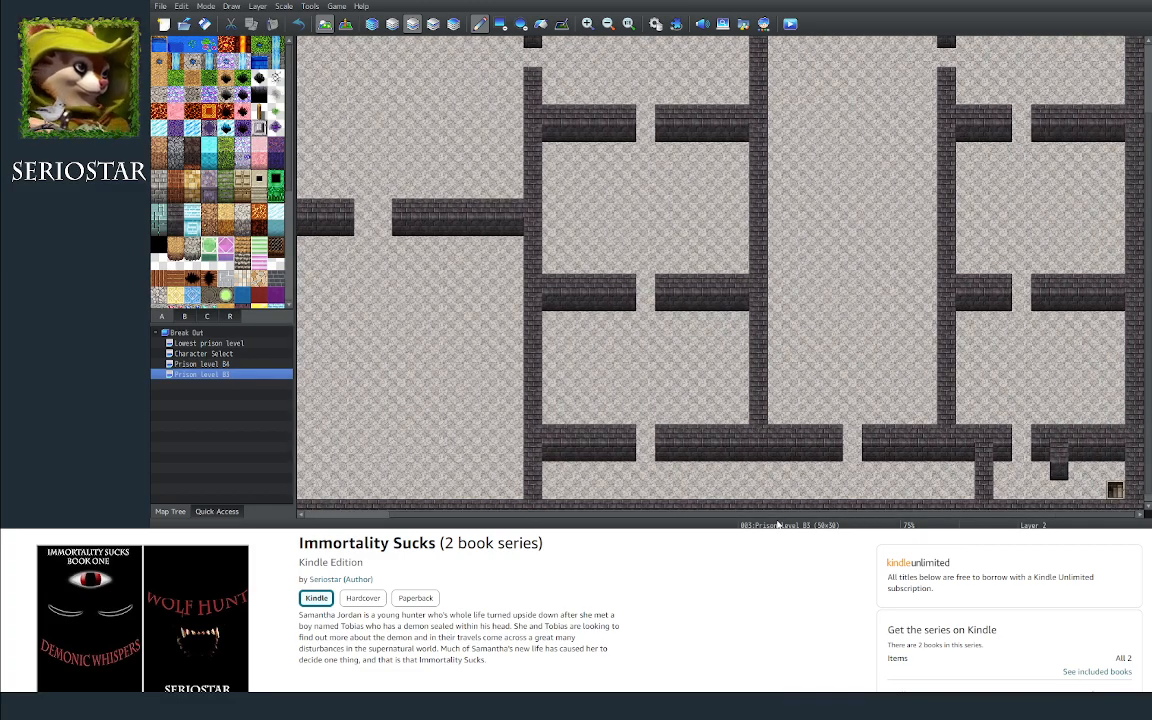
{"action": "left_click_drag", "start_coordinate": [764, 516], "coordinate": [595, 506]}
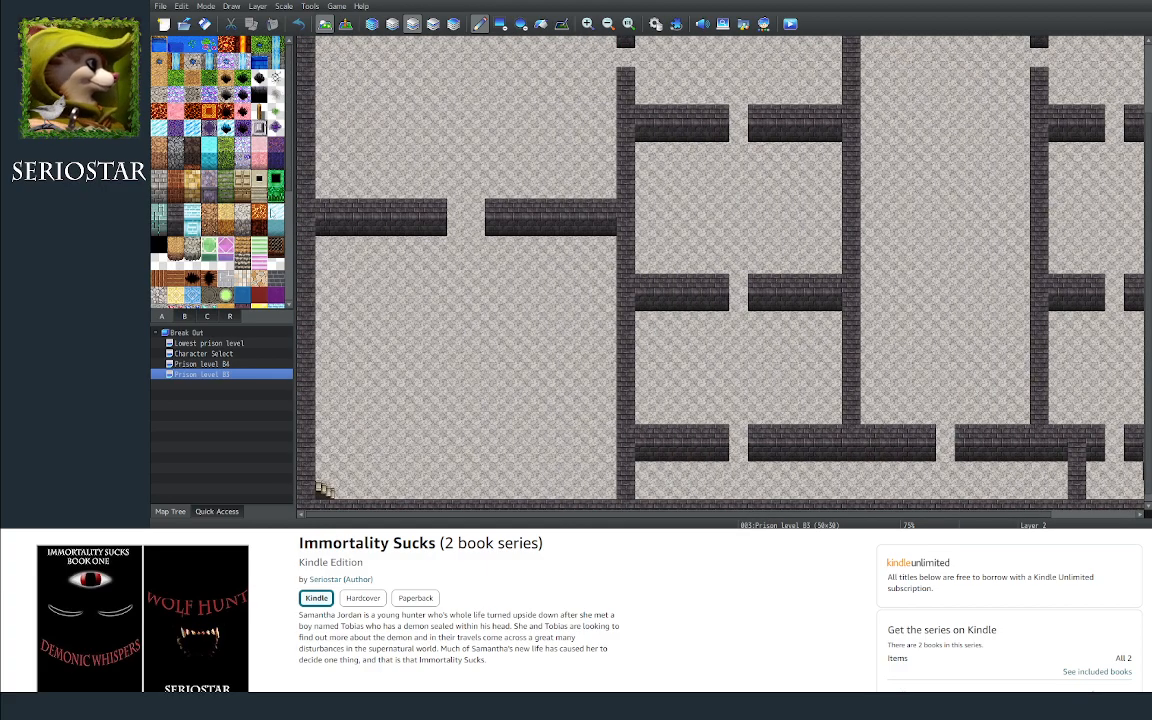
{"action": "left_click", "coordinate": [186, 317]}
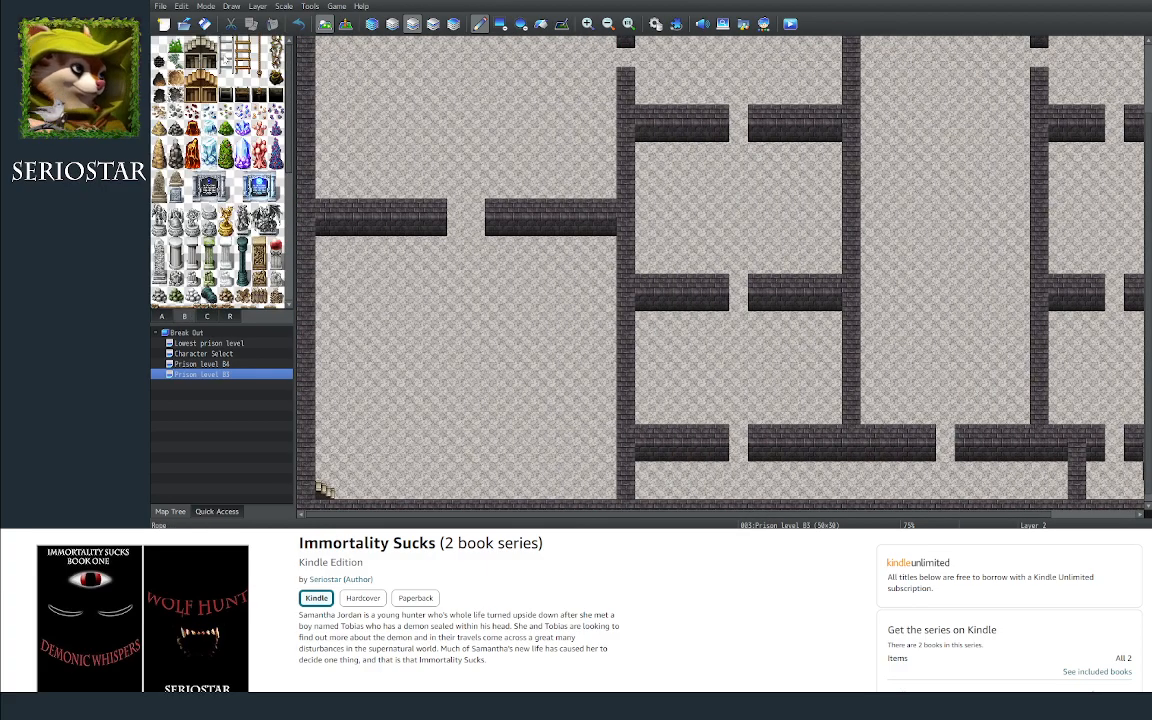
{"action": "left_click", "coordinate": [324, 490]}
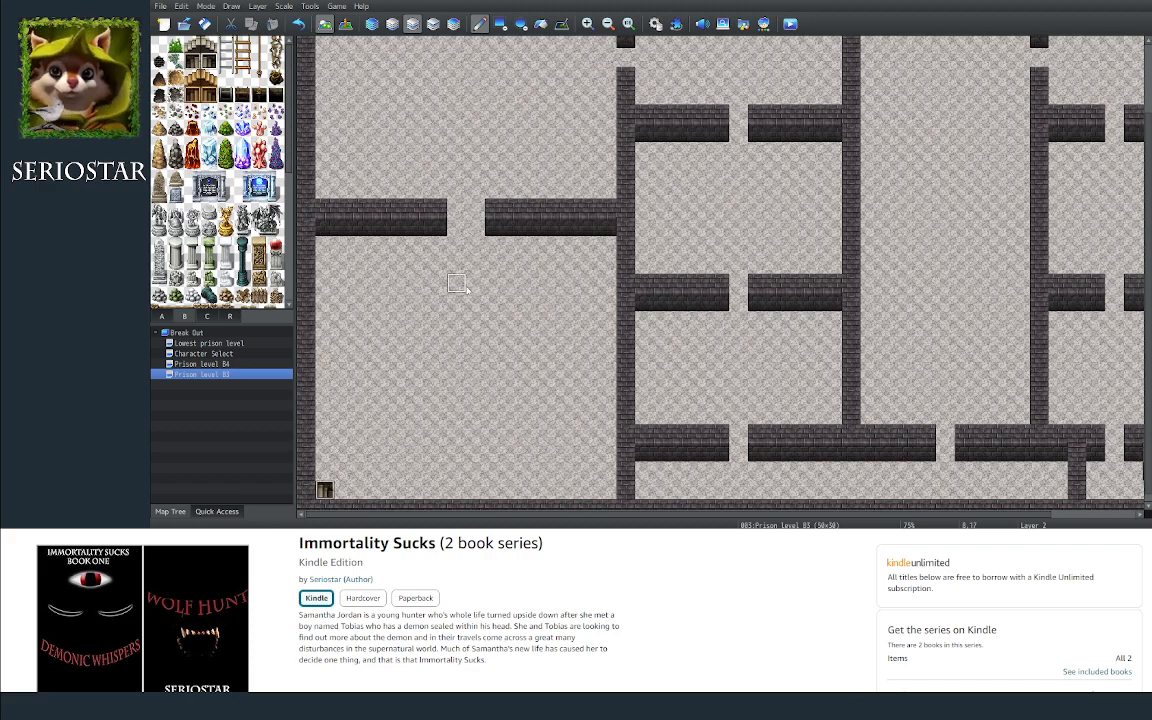
Step: Flood-fill the connected dark wall tops on Prison level B3 with the light grey stone wall tile
{"action": "left_click", "coordinate": [166, 317]}
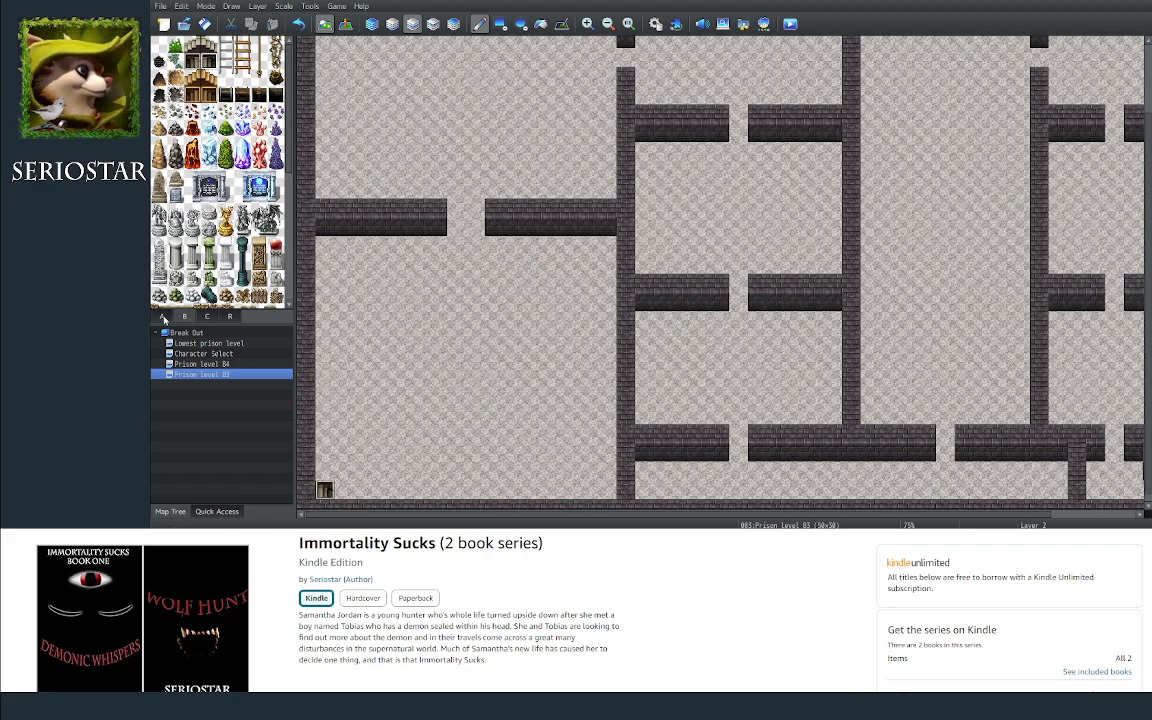
{"action": "left_click", "coordinate": [159, 179]}
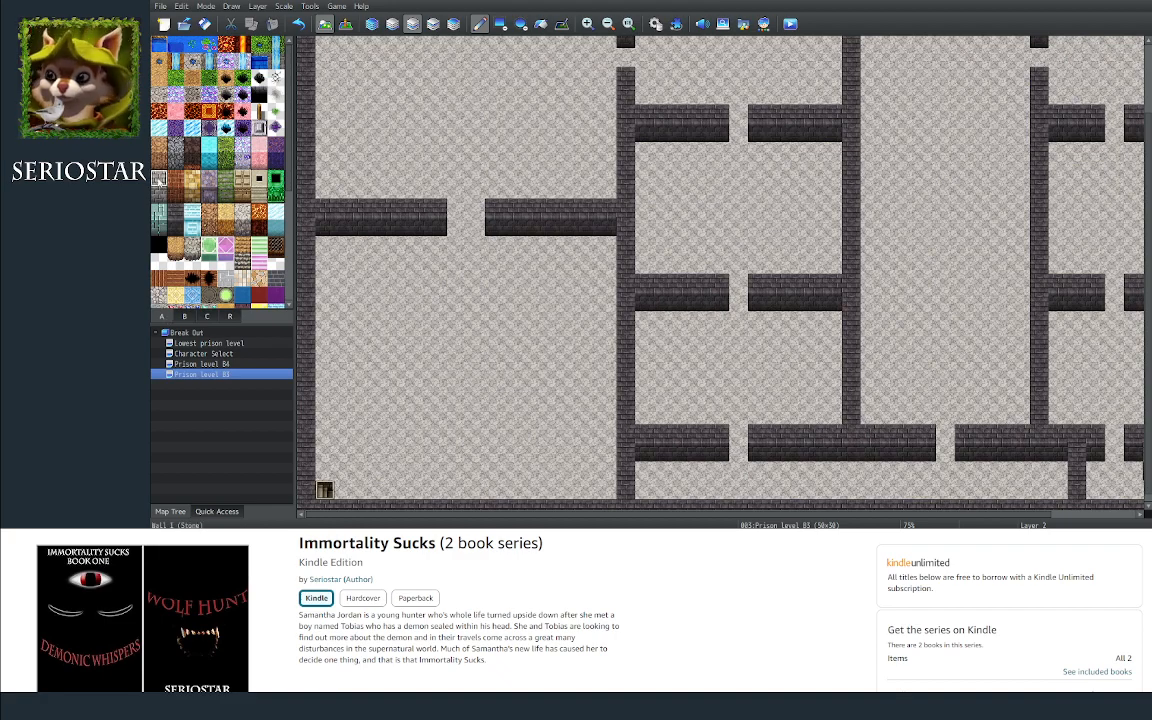
{"action": "left_click", "coordinate": [541, 24]}
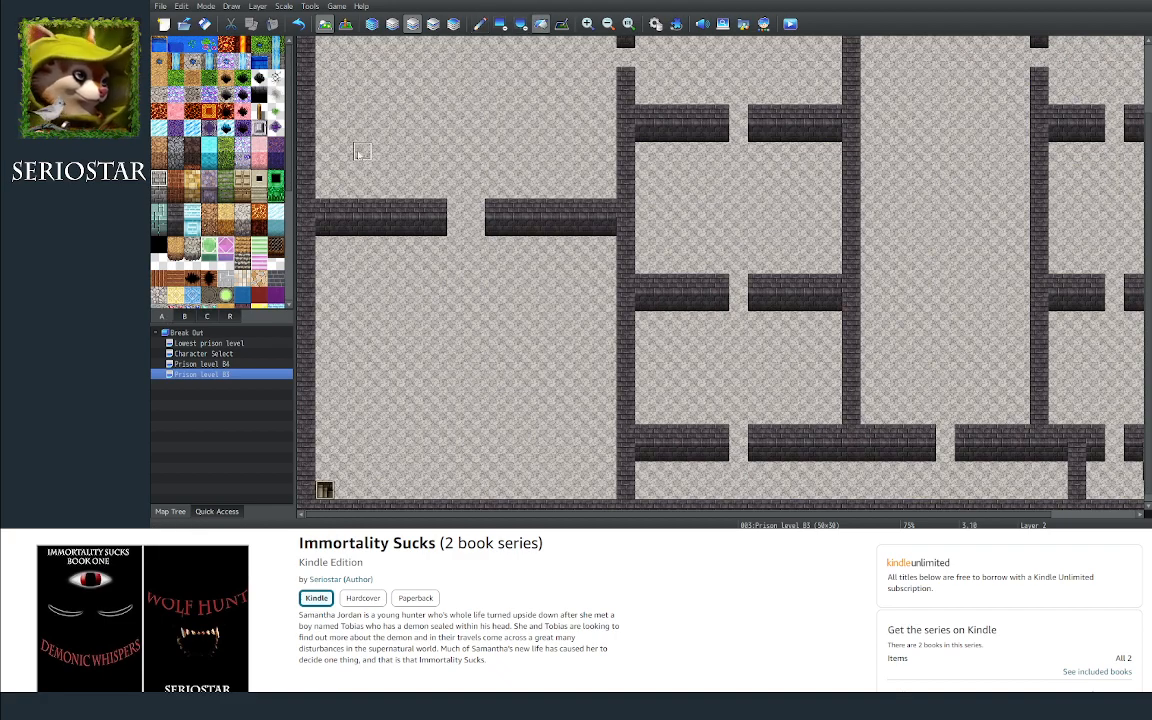
{"action": "left_click", "coordinate": [305, 198]}
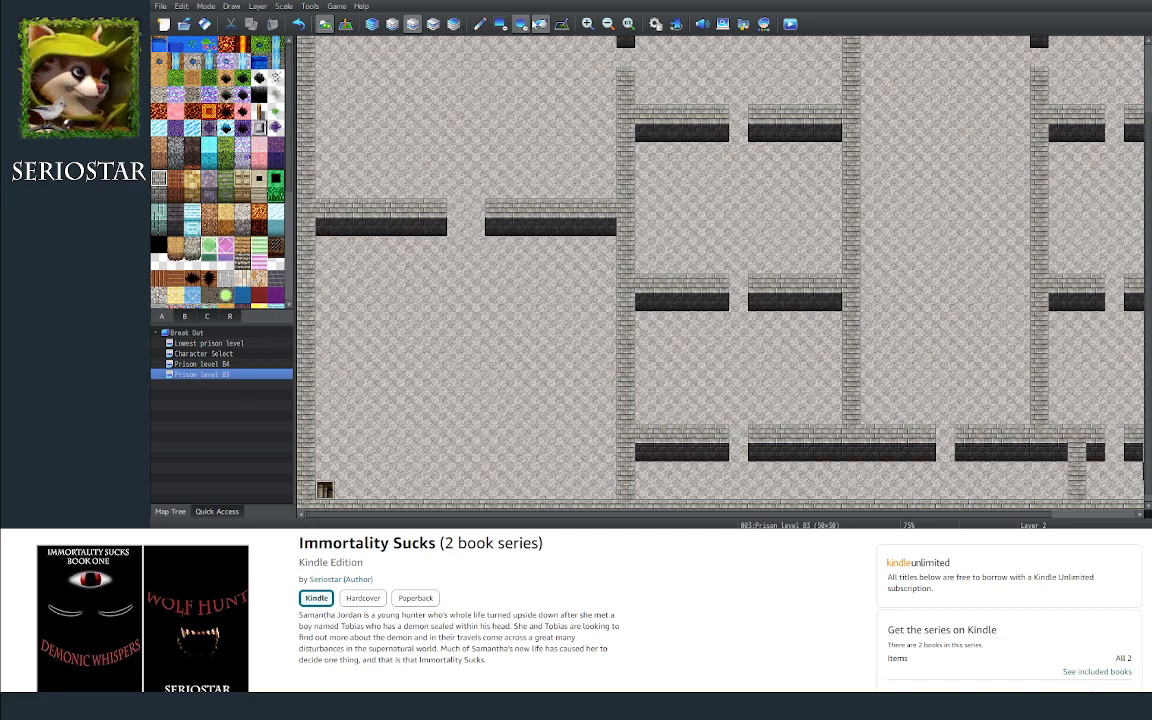
Step: Paint floor tiles over the interior walls in the western and central parts of Prison level B3 with the Pencil
{"action": "left_click", "coordinate": [479, 23]}
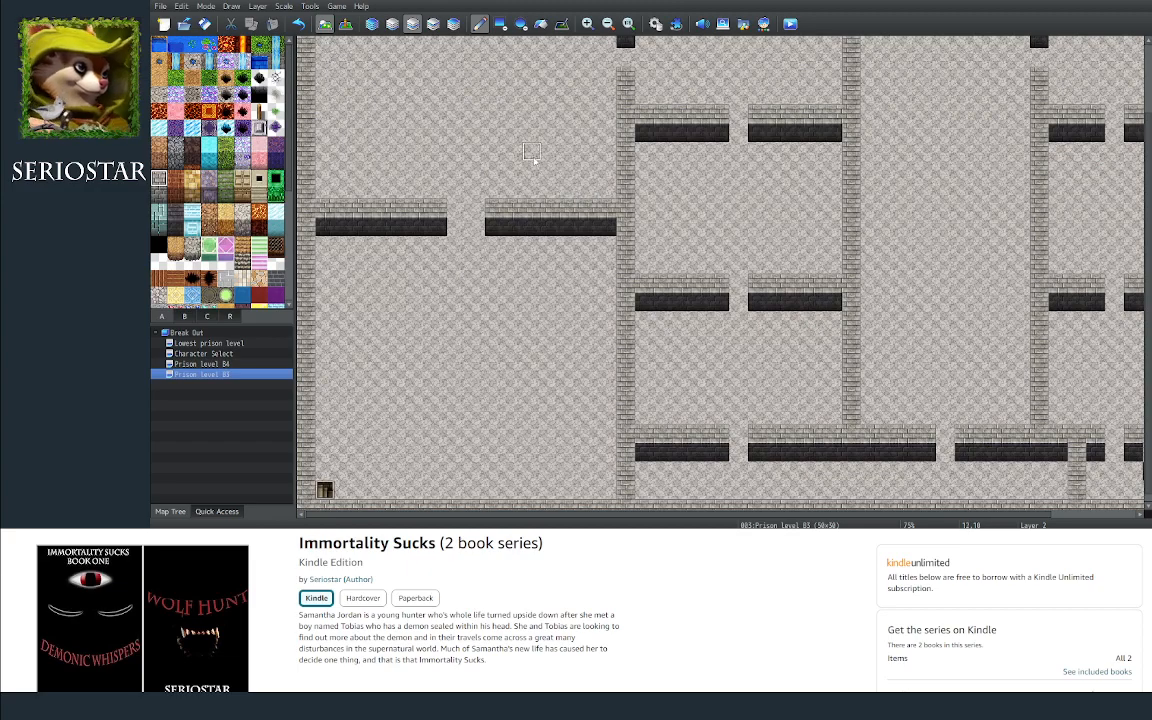
{"action": "left_click", "coordinate": [331, 230]}
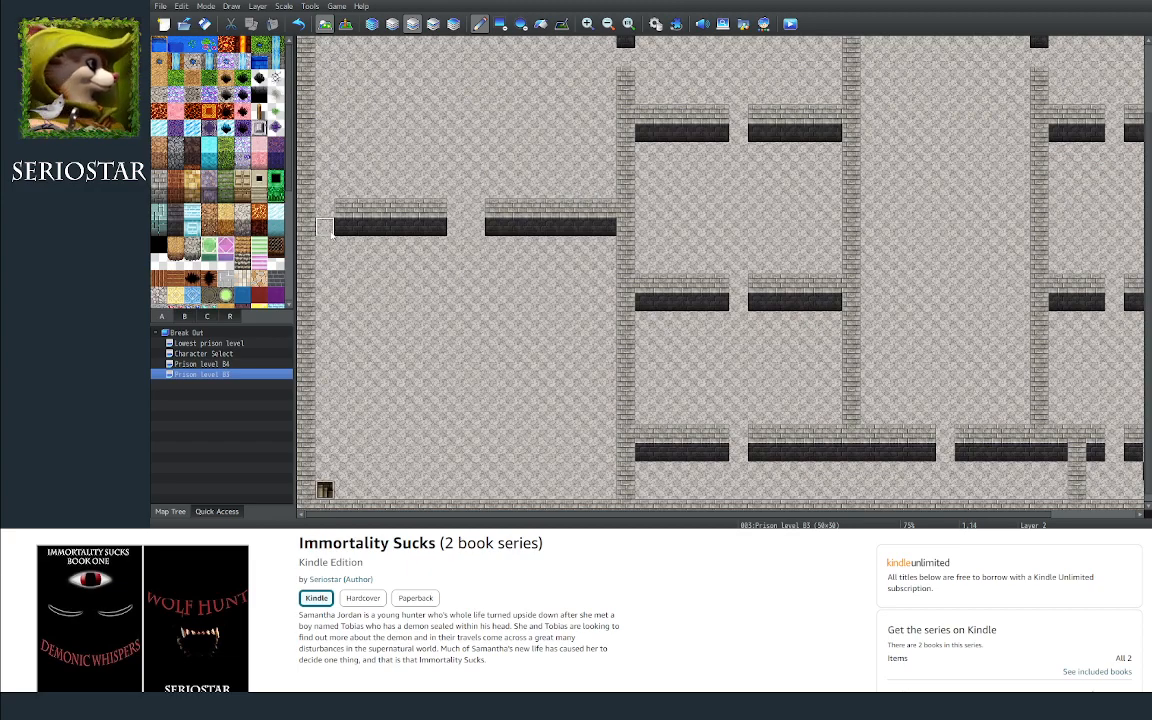
{"action": "mouse_move", "coordinate": [335, 228]}
{"action": "left_mouse_down"}
{"action": "mouse_move", "coordinate": [545, 223]}
{"action": "mouse_move", "coordinate": [625, 188]}
{"action": "mouse_move", "coordinate": [493, 151]}
{"action": "left_mouse_up"}
{"action": "mouse_move", "coordinate": [494, 151]}
{"action": "right_mouse_down"}
{"action": "mouse_move", "coordinate": [592, 248]}
{"action": "mouse_move", "coordinate": [573, 248]}
{"action": "right_mouse_up"}
{"action": "mouse_move", "coordinate": [590, 170]}
{"action": "left_mouse_down"}
{"action": "mouse_move", "coordinate": [767, 191]}
{"action": "mouse_move", "coordinate": [690, 265]}
{"action": "left_mouse_up"}
{"action": "mouse_move", "coordinate": [742, 316]}
{"action": "left_mouse_down"}
{"action": "mouse_move", "coordinate": [700, 330]}
{"action": "mouse_move", "coordinate": [665, 440]}
{"action": "mouse_move", "coordinate": [686, 487]}
{"action": "mouse_move", "coordinate": [700, 440]}
{"action": "mouse_move", "coordinate": [800, 430]}
{"action": "mouse_move", "coordinate": [790, 320]}
{"action": "mouse_move", "coordinate": [817, 374]}
{"action": "mouse_move", "coordinate": [1067, 480]}
{"action": "left_mouse_up"}
Step: Paint floor over the southeast stairwell, the remaining eastern interior walls and the wall stubs hanging from the north wall
{"action": "left_click_drag", "start_coordinate": [1012, 515], "coordinate": [1126, 517]}
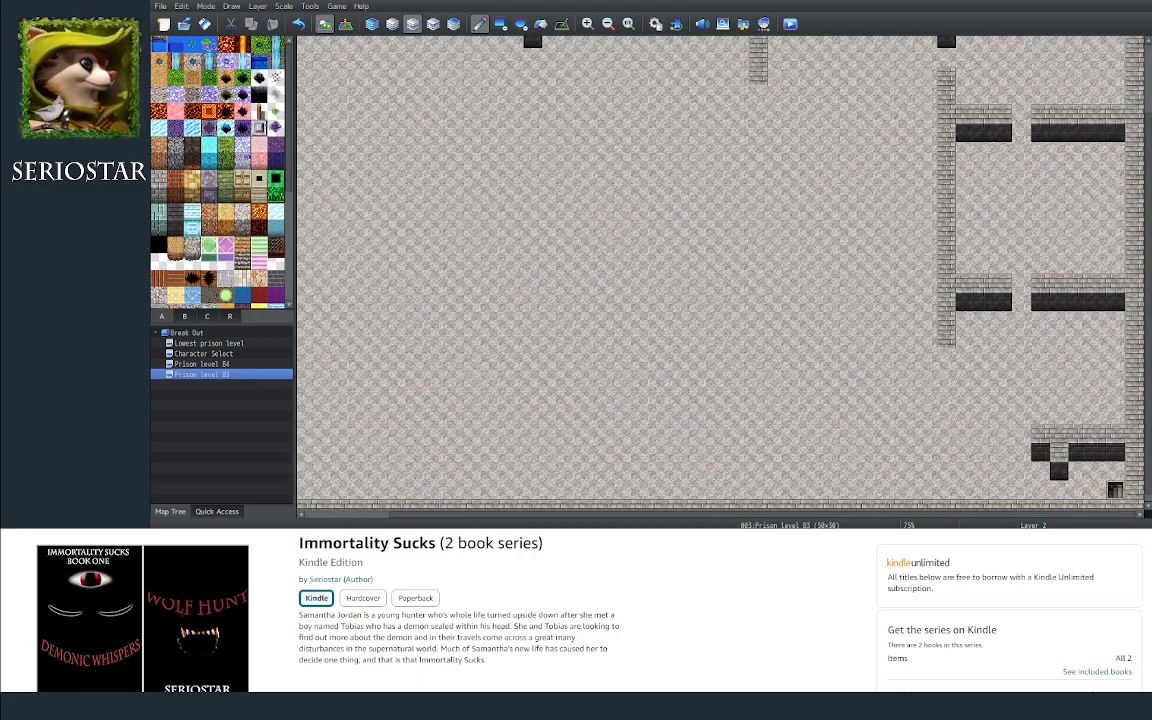
{"action": "left_click", "coordinate": [1115, 492]}
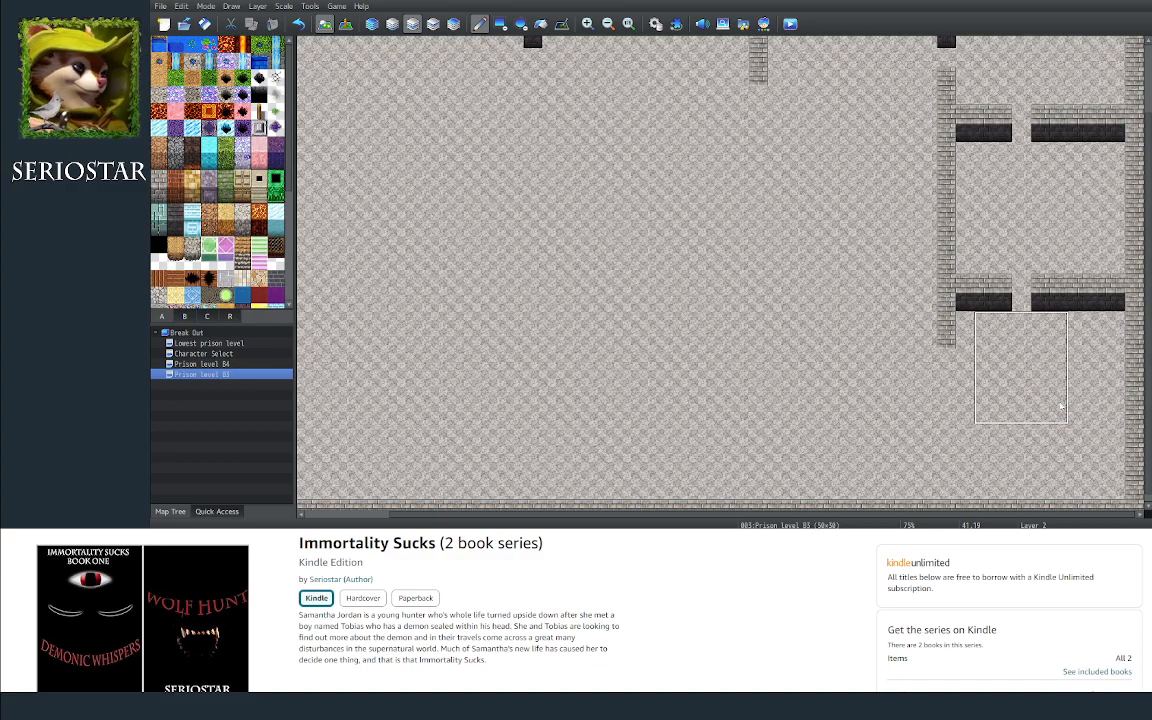
{"action": "mouse_move", "coordinate": [1117, 341]}
{"action": "left_mouse_down"}
{"action": "mouse_move", "coordinate": [1004, 359]}
{"action": "mouse_move", "coordinate": [989, 156]}
{"action": "mouse_move", "coordinate": [1037, 164]}
{"action": "left_mouse_up"}
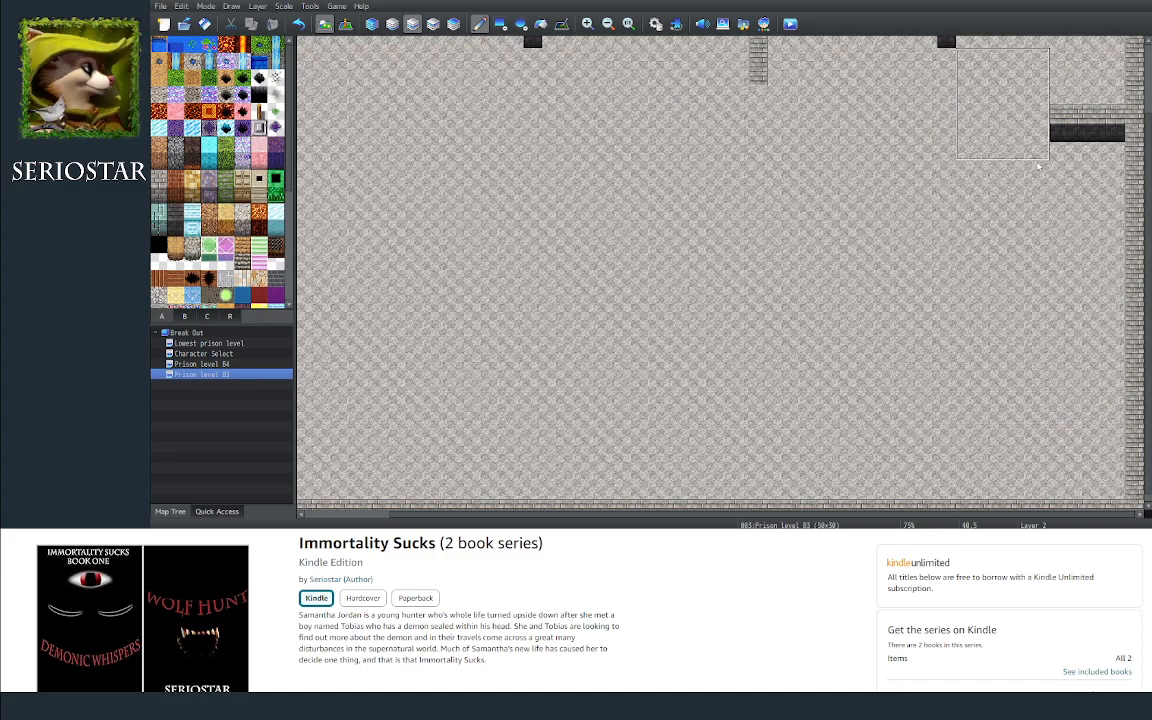
{"action": "left_click", "coordinate": [1112, 174]}
{"action": "scroll", "coordinate": [1000, 175], "scroll_direction": "up", "scroll_amount": 3}
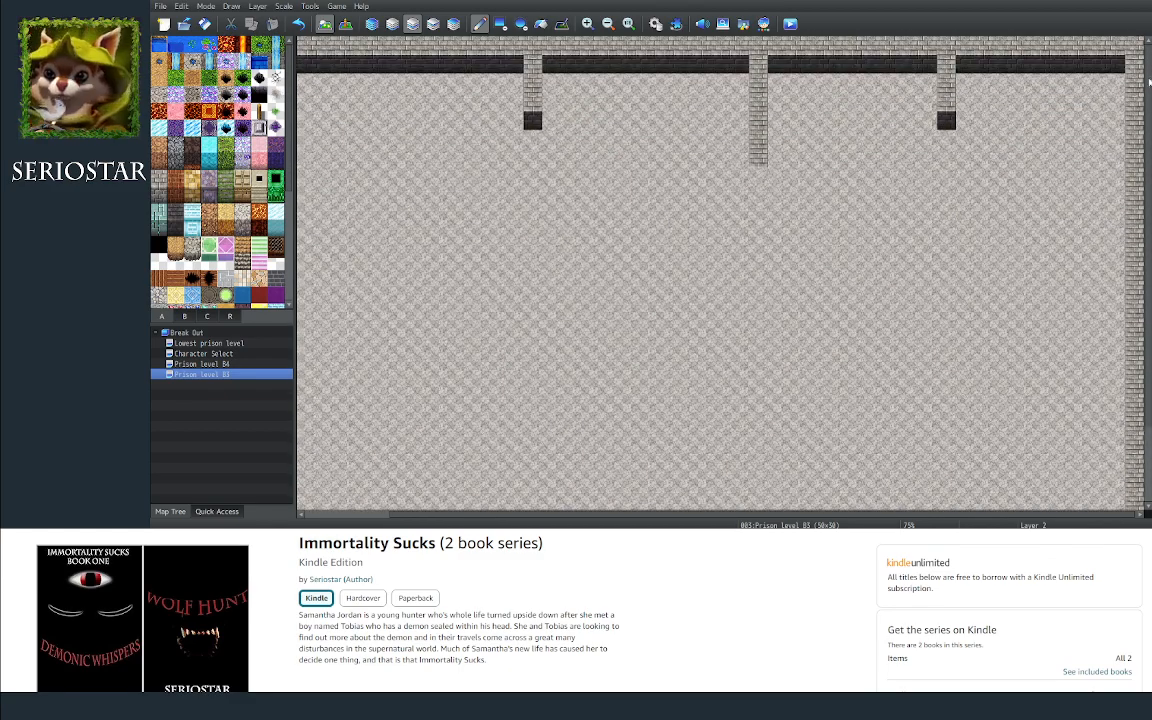
{"action": "left_click_drag", "start_coordinate": [985, 183], "coordinate": [608, 185]}
{"action": "left_click", "coordinate": [581, 186]}
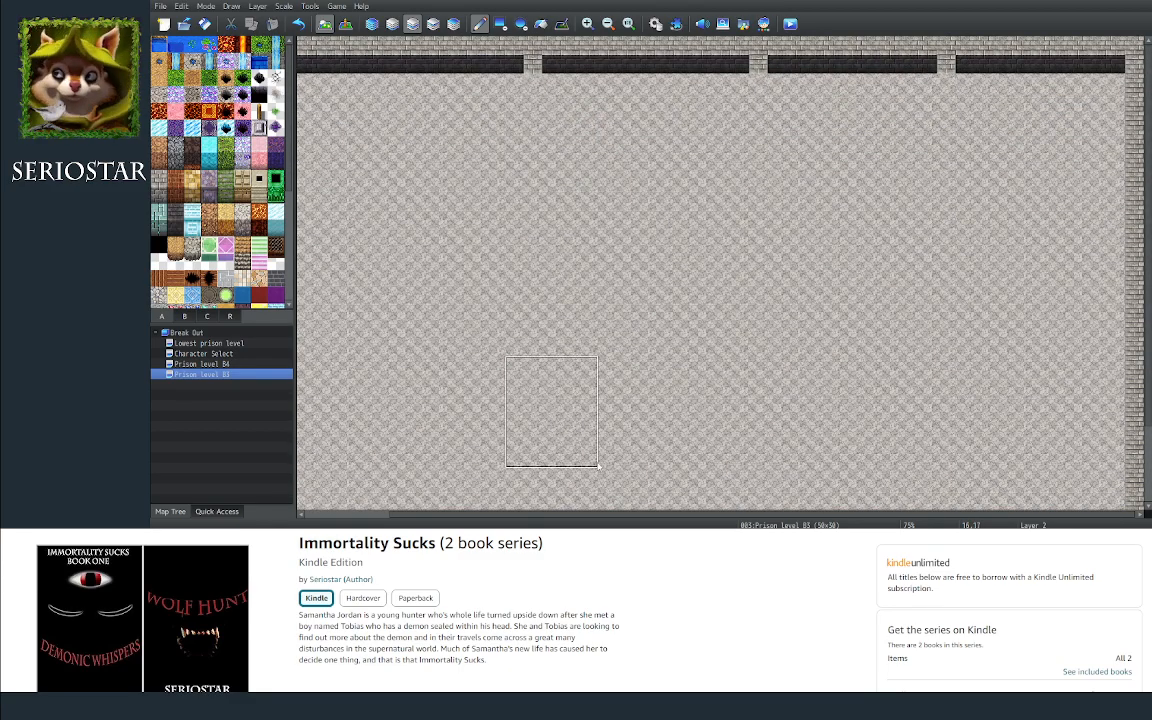
Step: Close the gaps in the dark brick face along the north wall with the matching dark wall tile
{"action": "left_click_drag", "start_coordinate": [604, 514], "coordinate": [358, 503]}
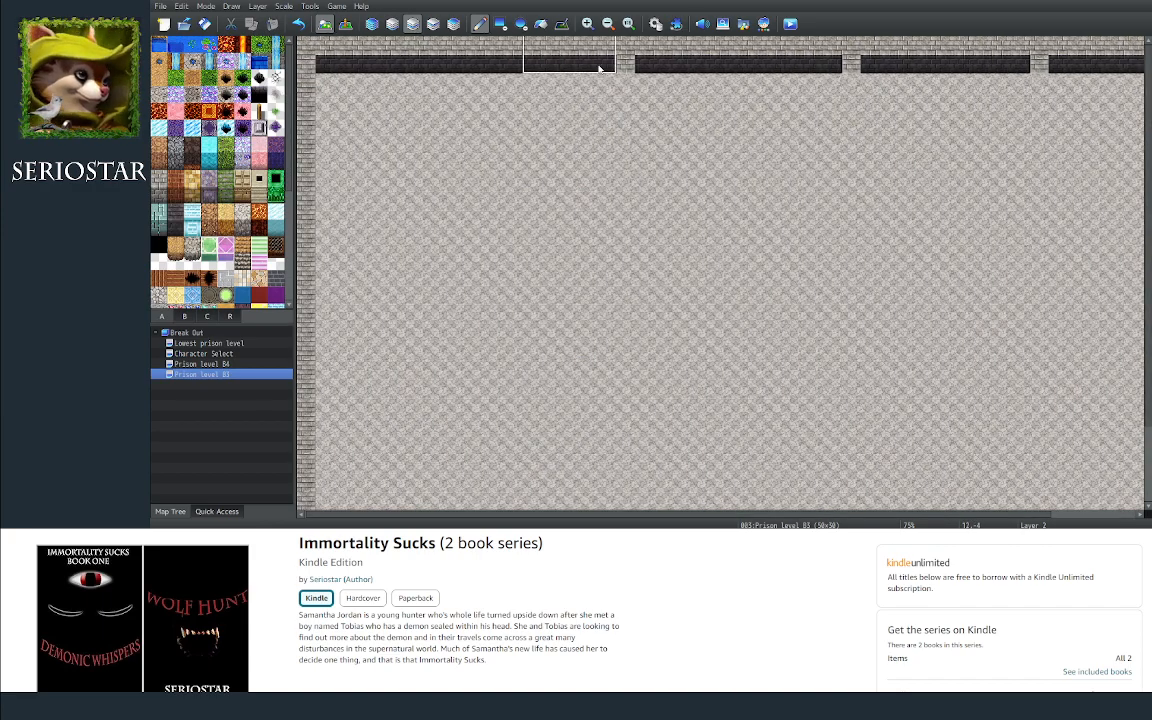
{"action": "left_click", "coordinate": [626, 63]}
{"action": "left_click", "coordinate": [852, 63]}
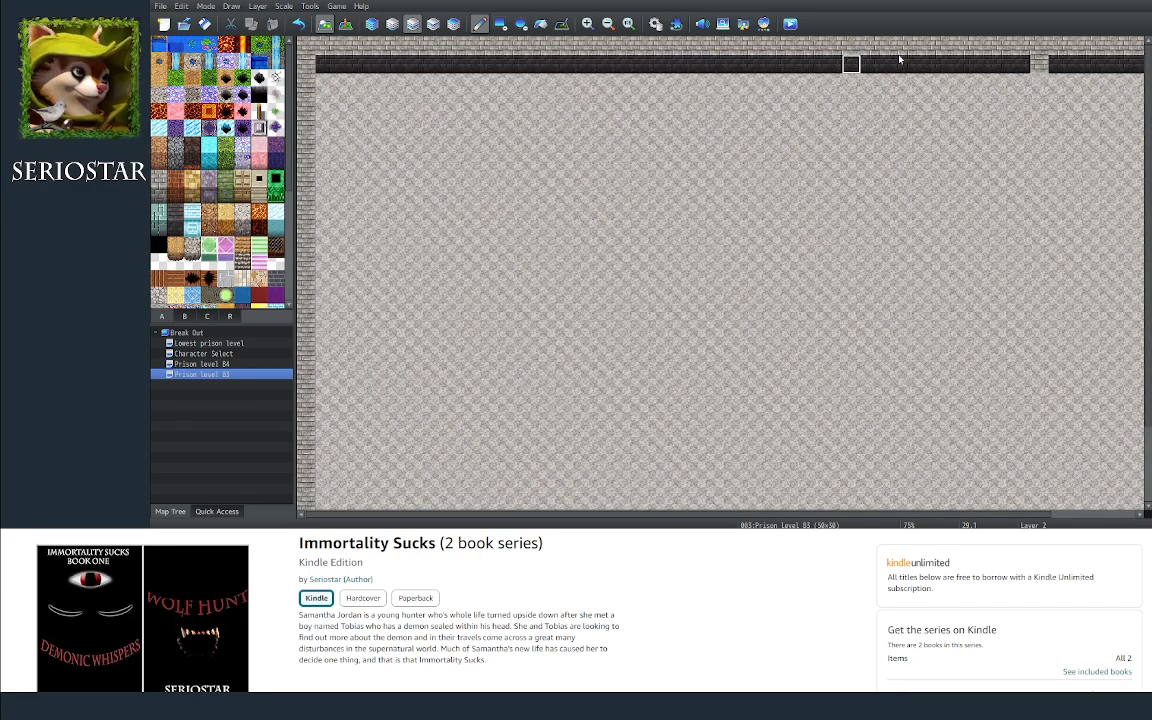
{"action": "left_click", "coordinate": [1040, 63]}
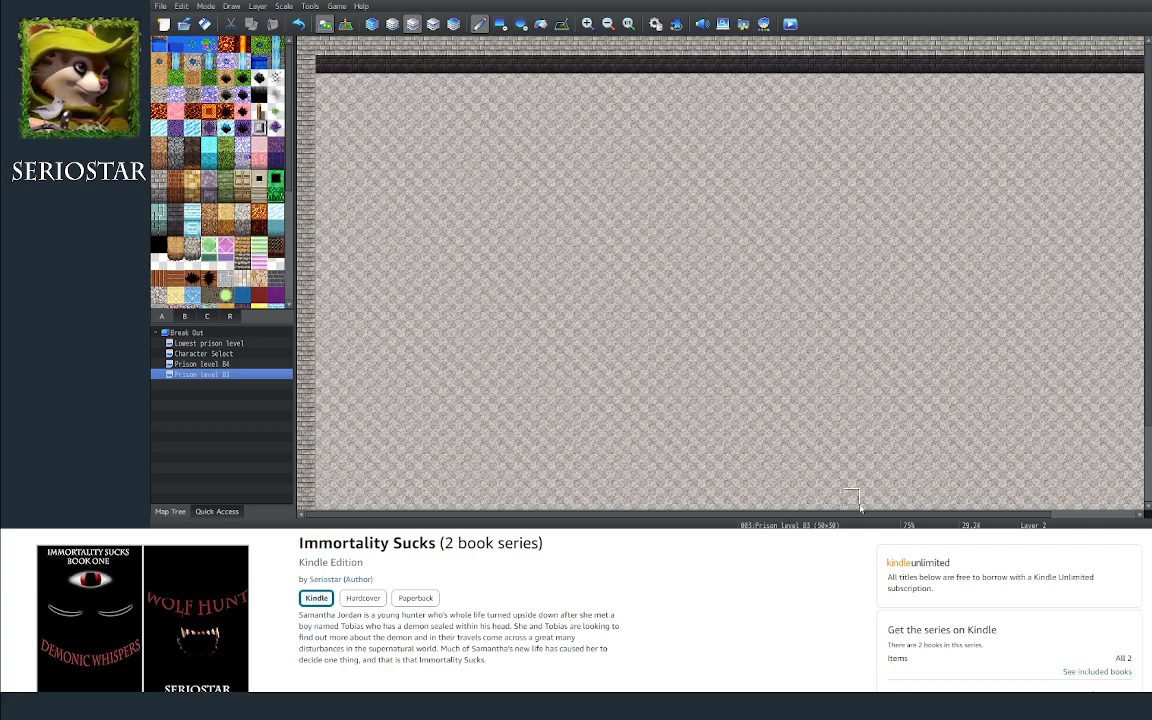
{"action": "left_click_drag", "start_coordinate": [866, 515], "coordinate": [1060, 524]}
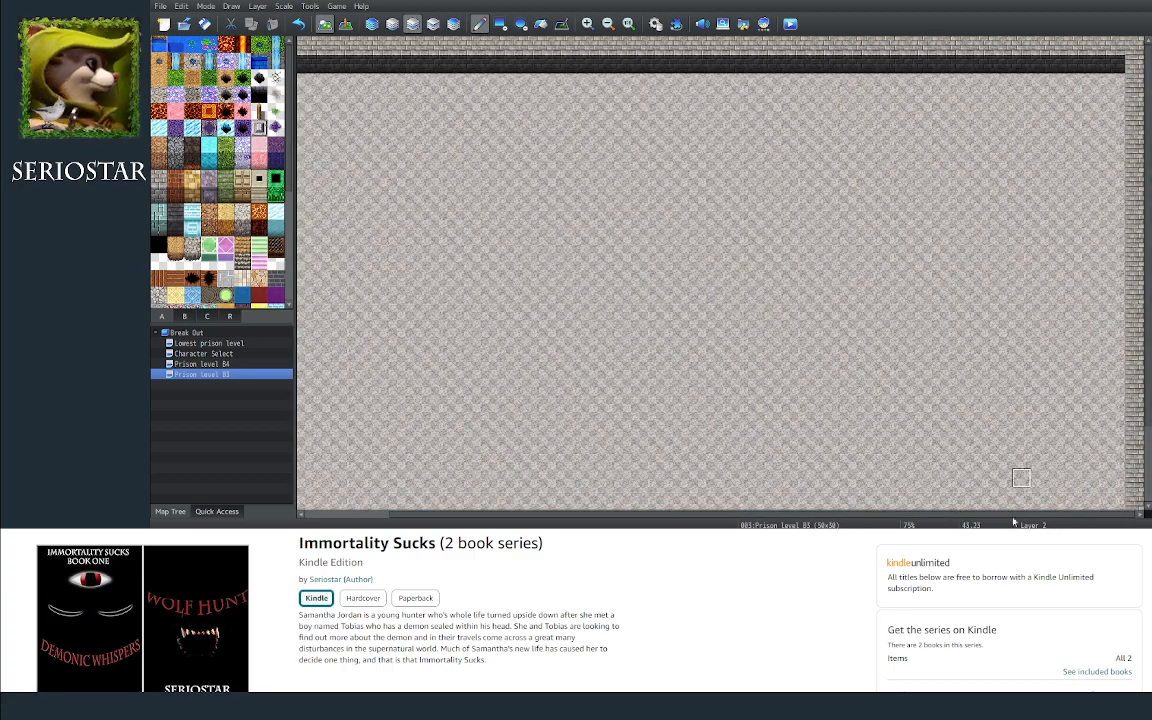
{"action": "left_click_drag", "start_coordinate": [1149, 311], "coordinate": [1146, 418]}
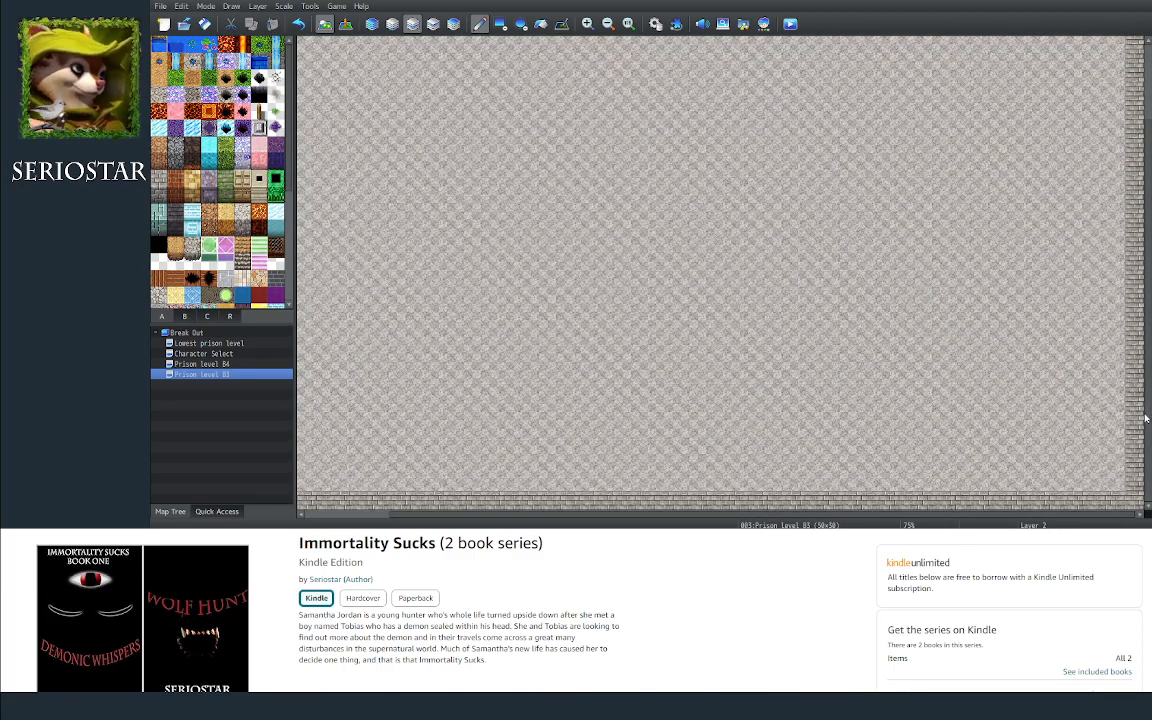
{"action": "left_click_drag", "start_coordinate": [802, 519], "coordinate": [645, 514]}
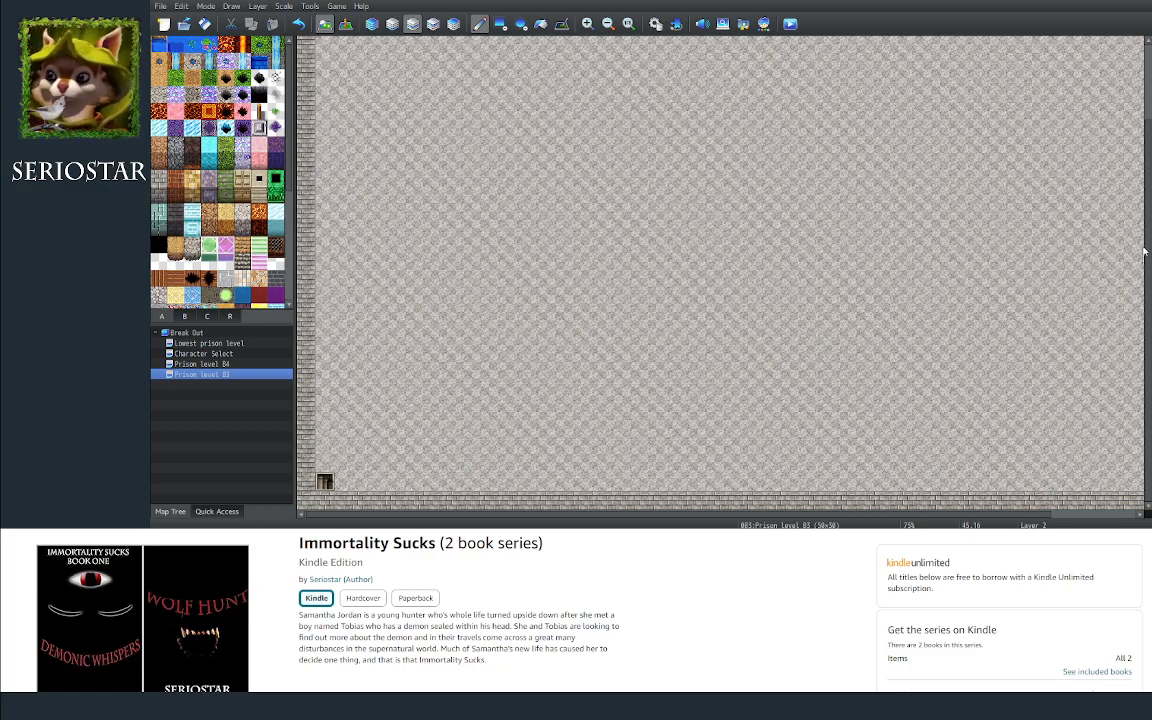
{"action": "scroll", "coordinate": [1032, 230], "scroll_direction": "up", "scroll_amount": 10}
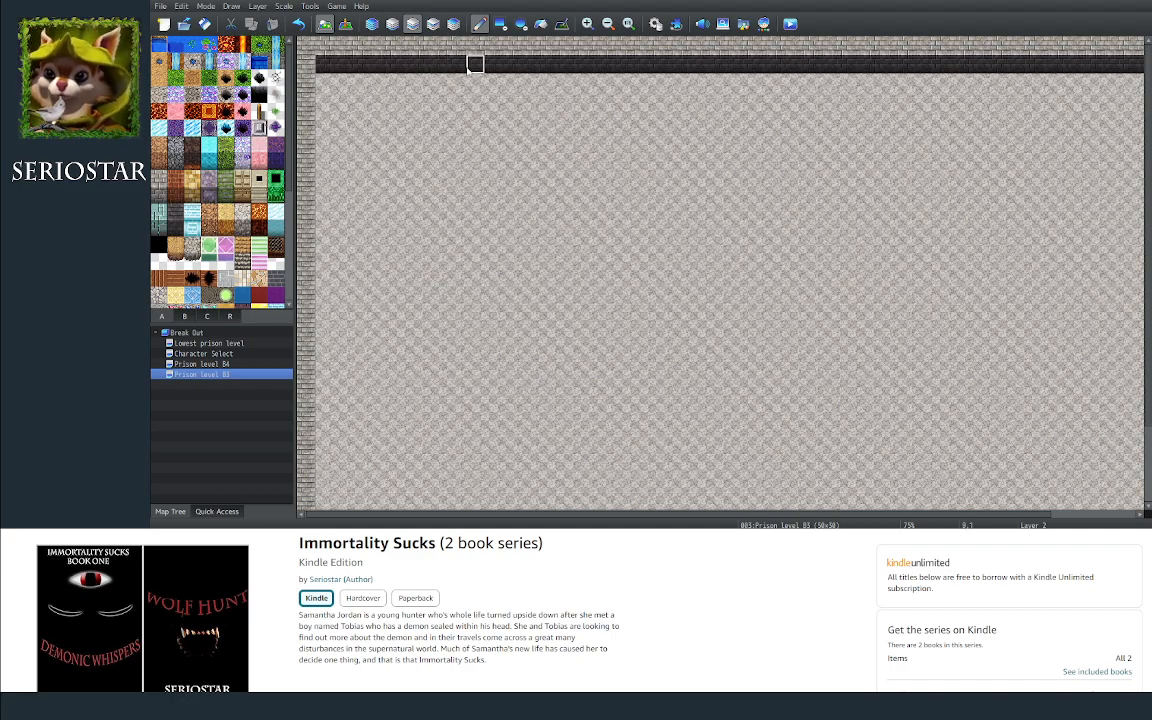
Step: Create a new map nested under Prison level B3, choosing a tileset other than Overworld for it
{"action": "right_click", "coordinate": [228, 375]}
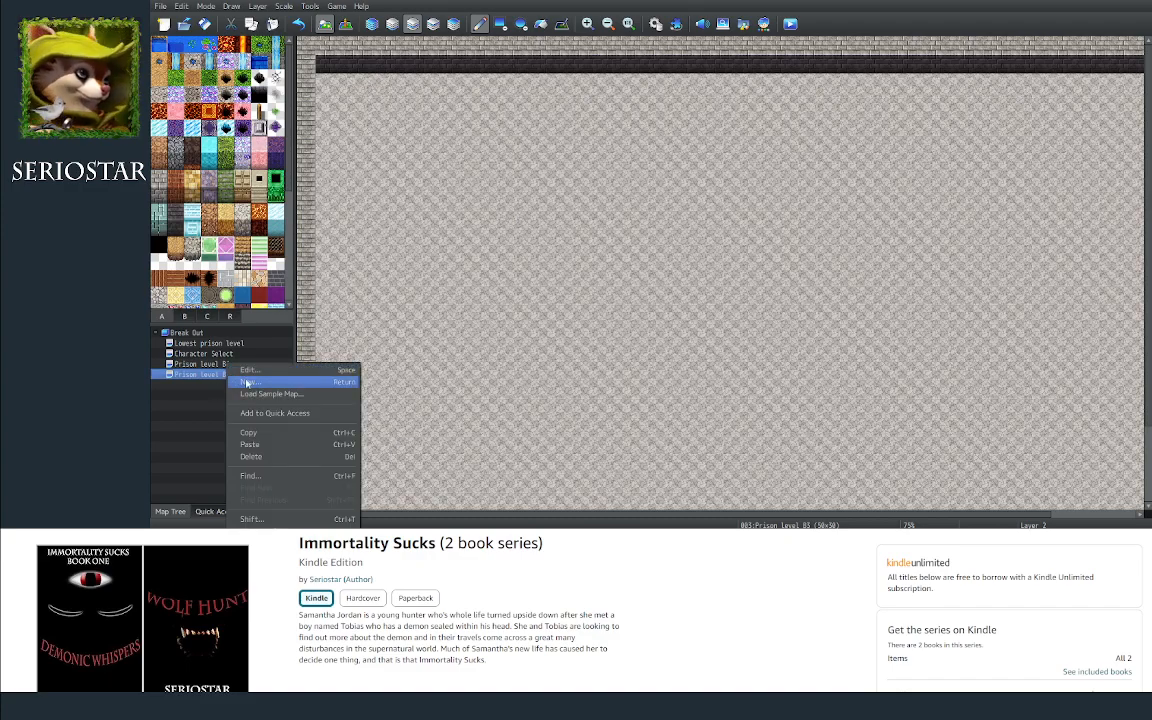
{"action": "left_click", "coordinate": [209, 379]}
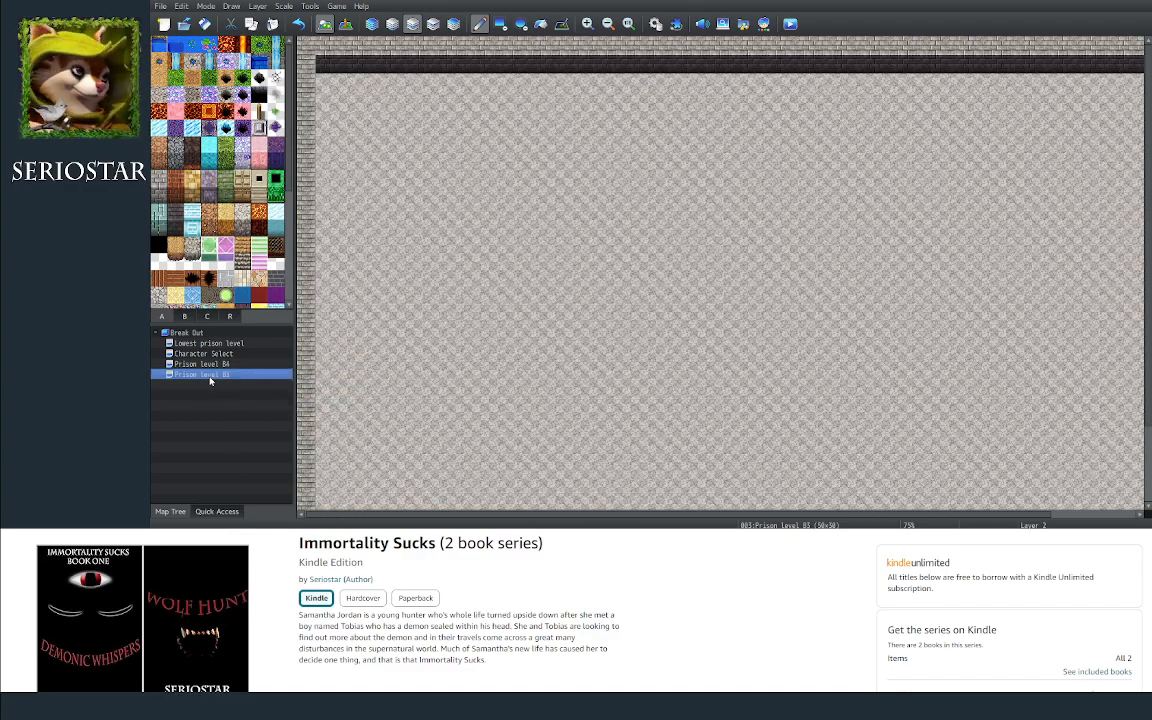
{"action": "right_click", "coordinate": [236, 378]}
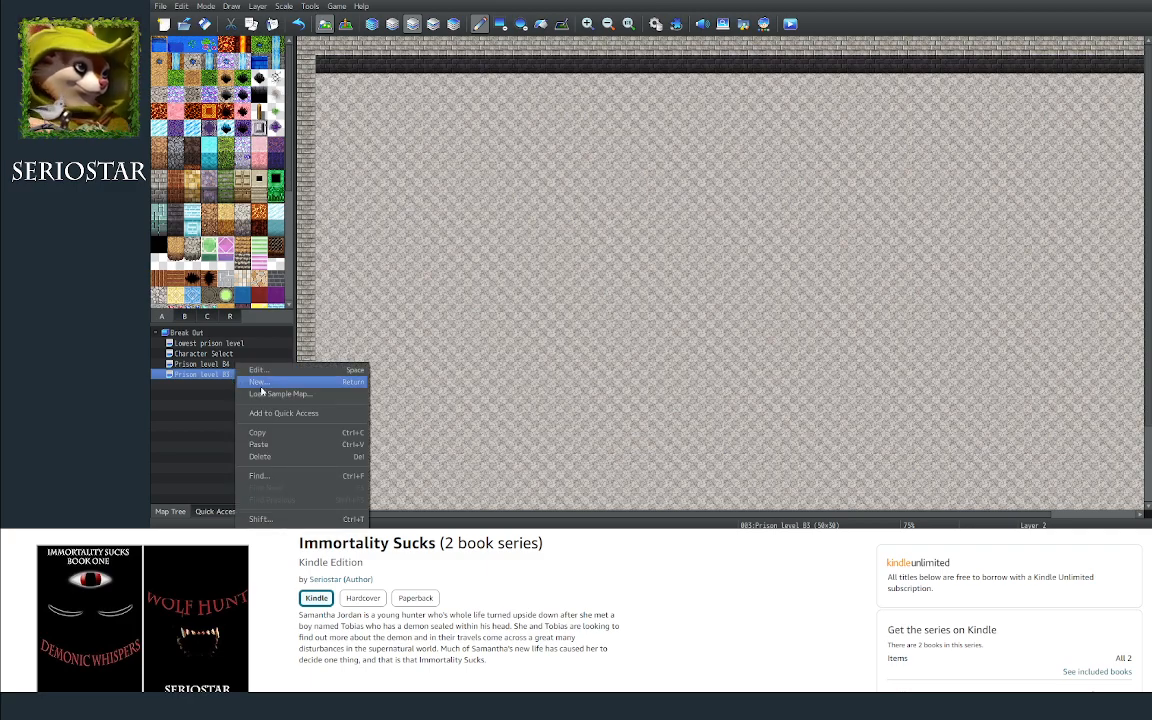
{"action": "left_click", "coordinate": [259, 383]}
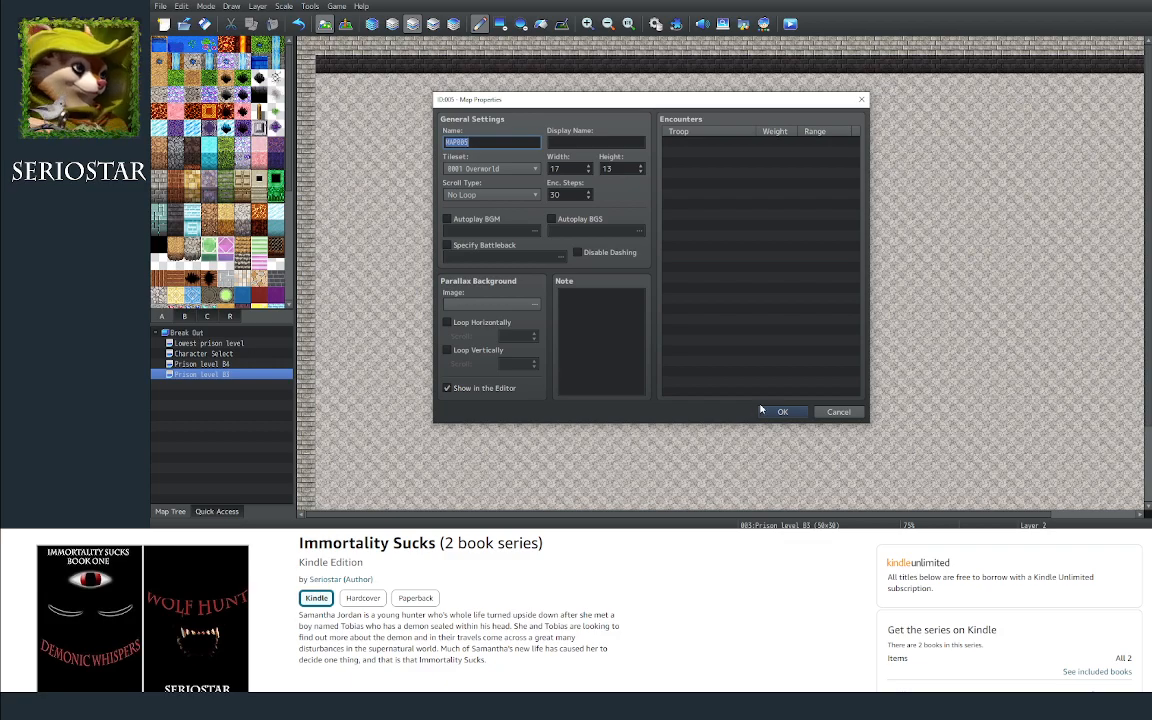
{"action": "left_click", "coordinate": [501, 166]}
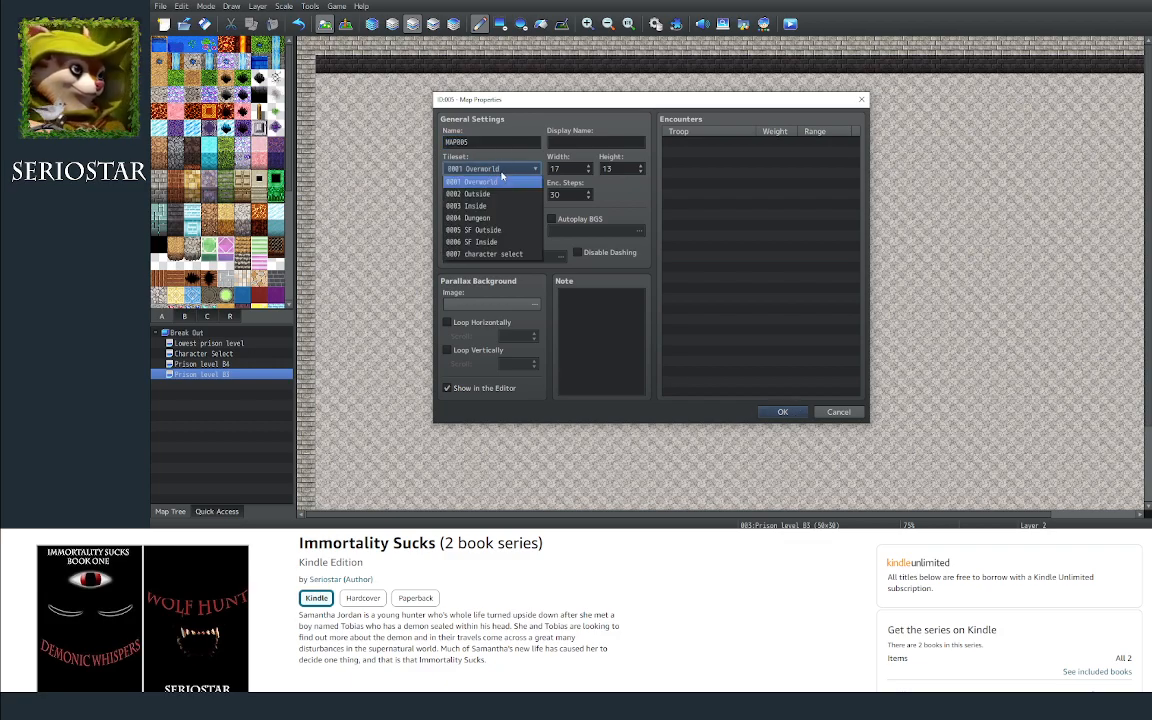
{"action": "left_click", "coordinate": [478, 190]}
{"action": "left_click", "coordinate": [783, 412]}
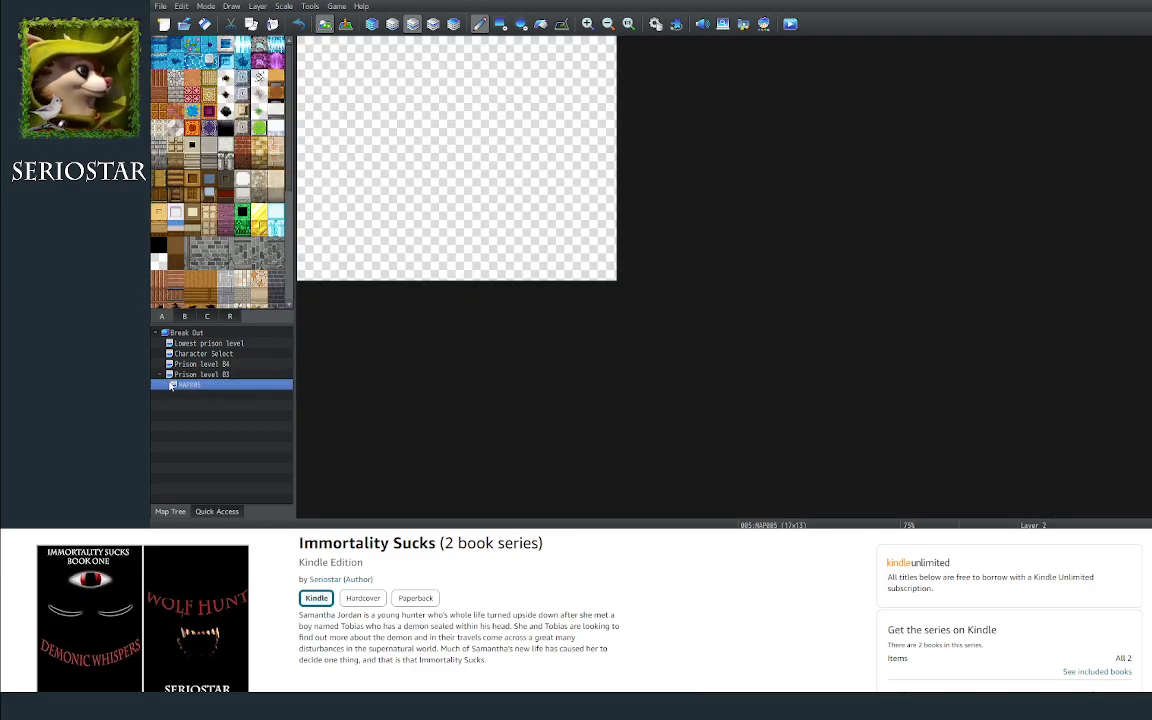
Step: Return to the Prison level B3 map and look over its cleared floor and outer walls from all sides
{"action": "left_click", "coordinate": [162, 375]}
{"action": "left_click", "coordinate": [159, 375]}
{"action": "left_click", "coordinate": [159, 375]}
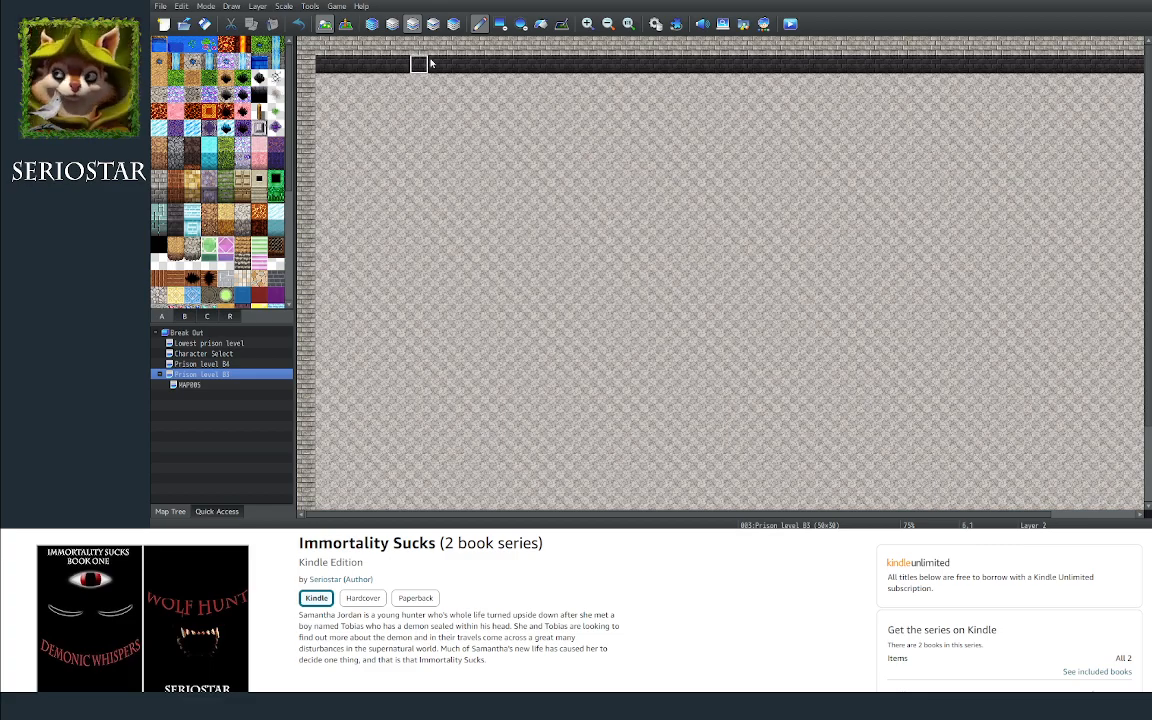
{"action": "left_click_drag", "start_coordinate": [1147, 193], "coordinate": [1139, 310]}
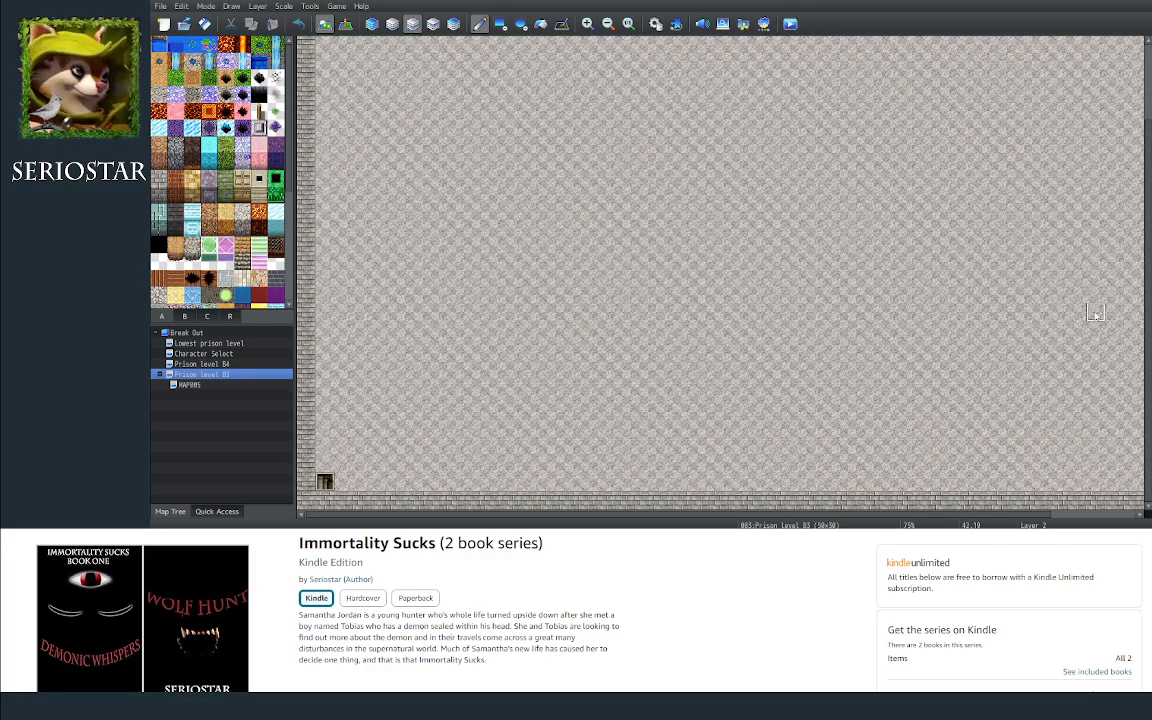
{"action": "scroll", "coordinate": [726, 353], "scroll_direction": "up", "scroll_amount": 10}
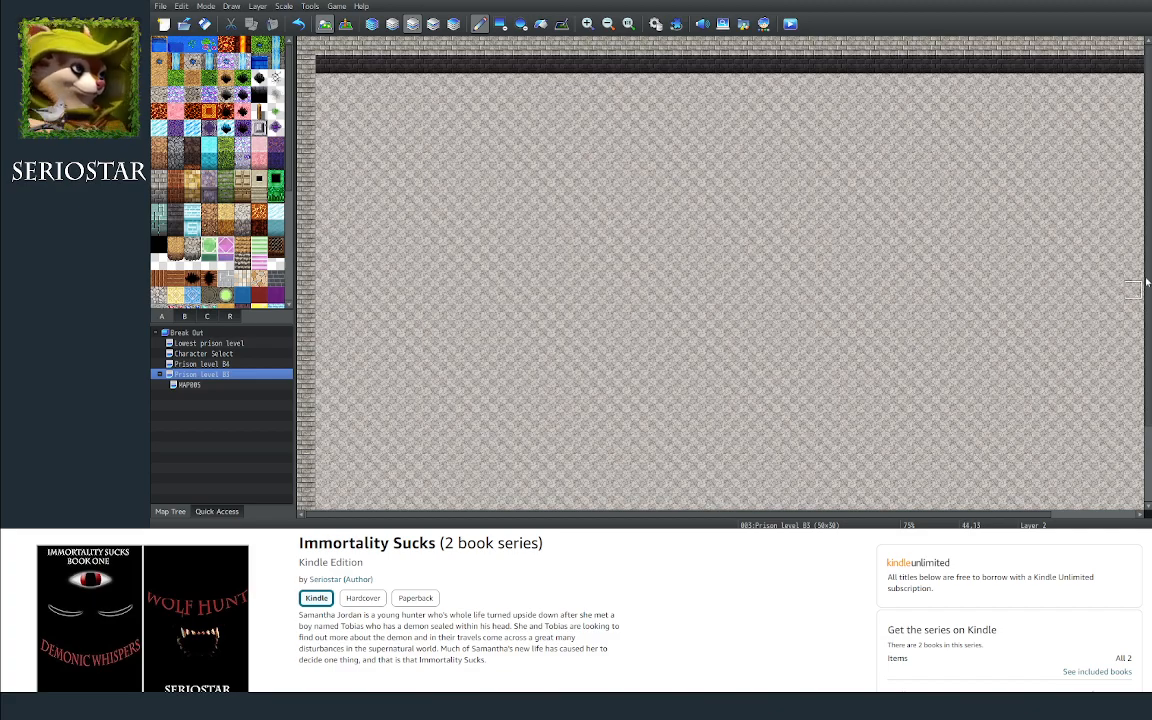
{"action": "left_click_drag", "start_coordinate": [1148, 282], "coordinate": [1147, 382]}
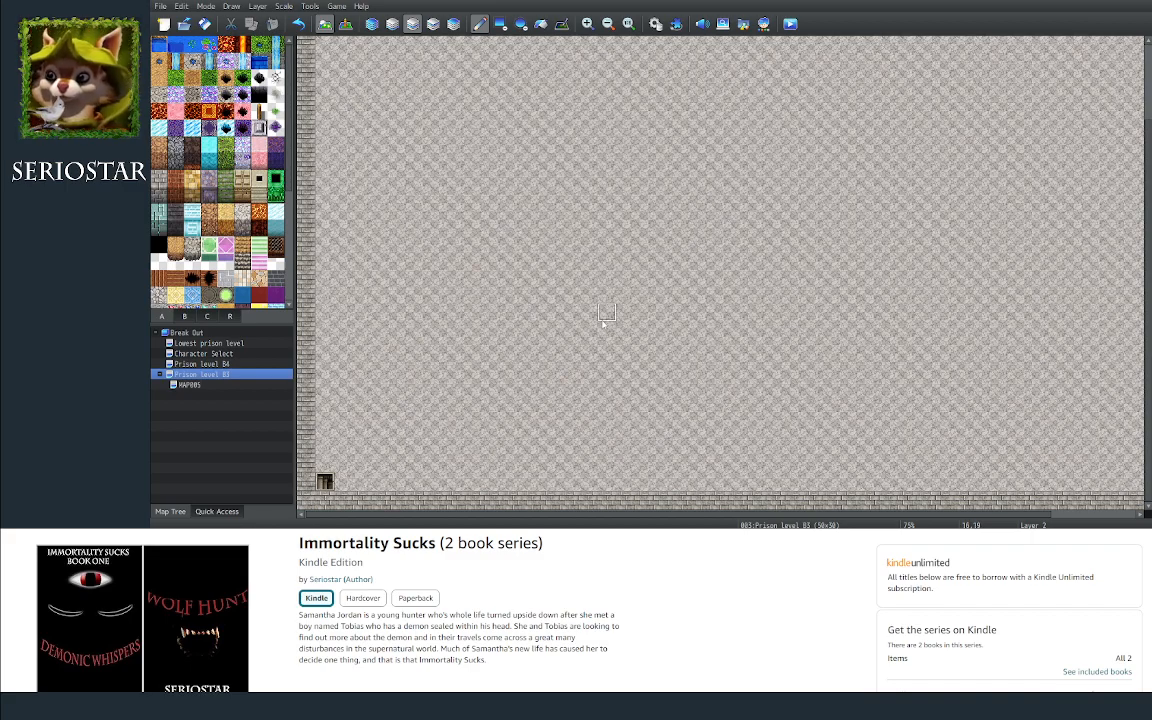
{"action": "left_click_drag", "start_coordinate": [576, 516], "coordinate": [811, 524]}
{"action": "left_click_drag", "start_coordinate": [669, 522], "coordinate": [697, 528]}
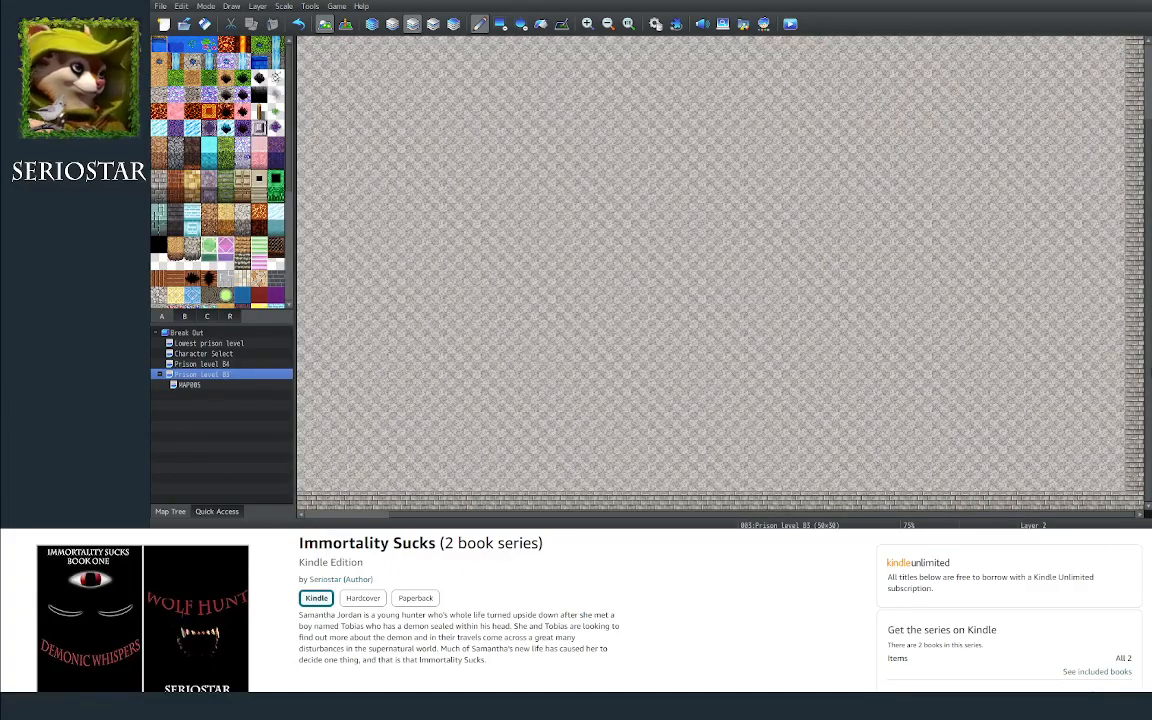
{"action": "scroll", "coordinate": [1000, 300], "scroll_direction": "up", "scroll_amount": 10}
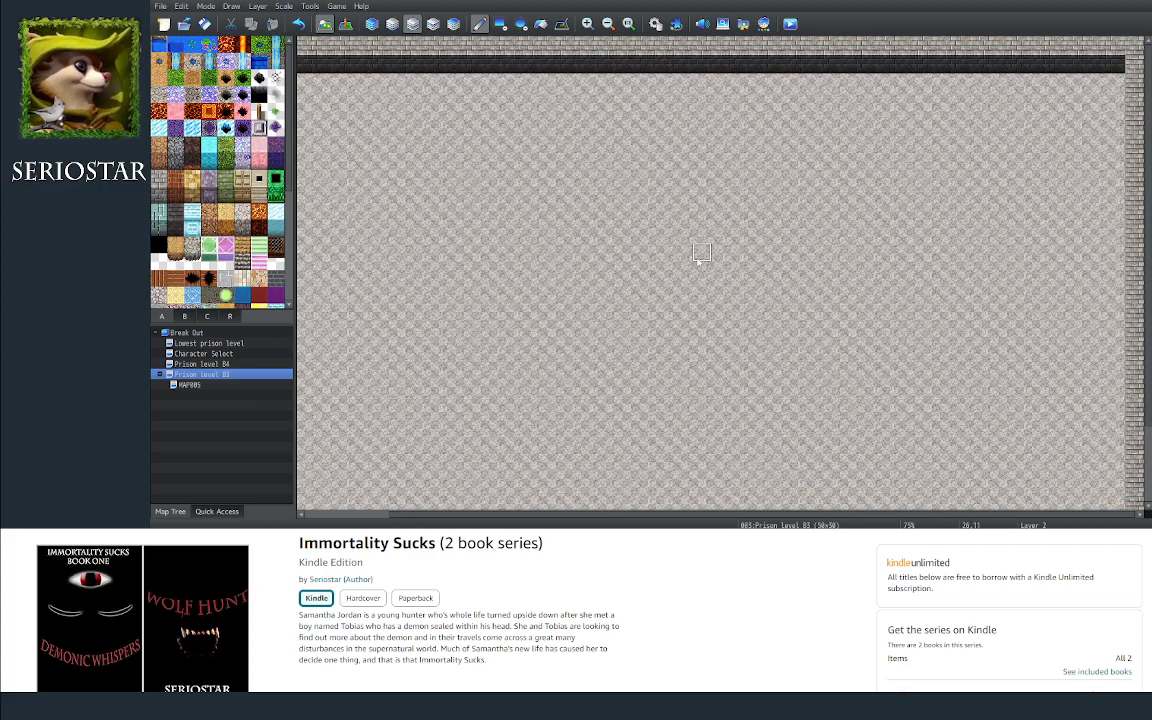
{"action": "left_click_drag", "start_coordinate": [532, 517], "coordinate": [465, 521]}
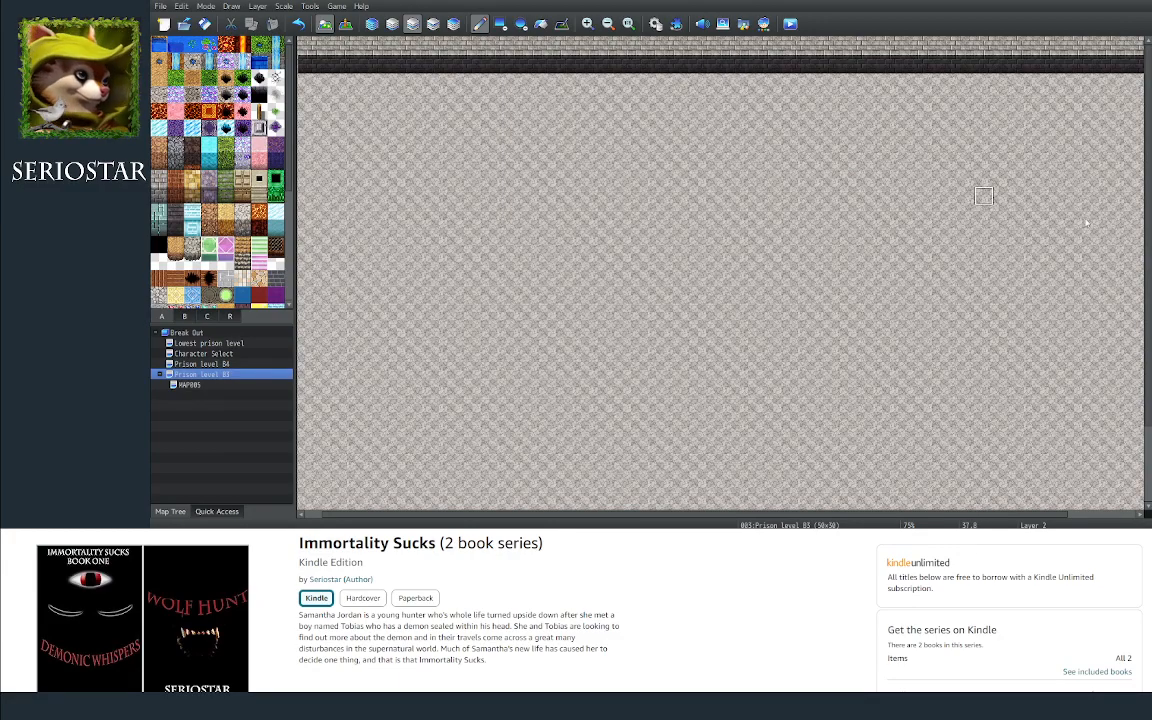
{"action": "left_click_drag", "start_coordinate": [995, 518], "coordinate": [1111, 522]}
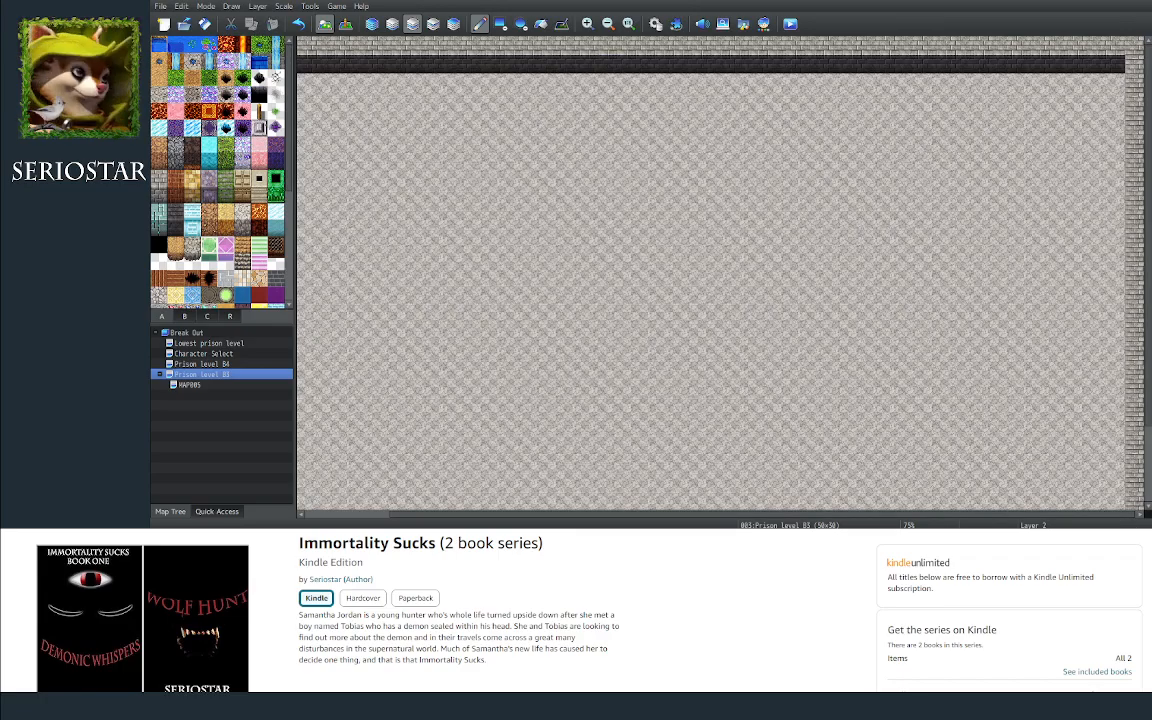
{"action": "scroll", "coordinate": [985, 433], "scroll_direction": "down", "scroll_amount": 5}
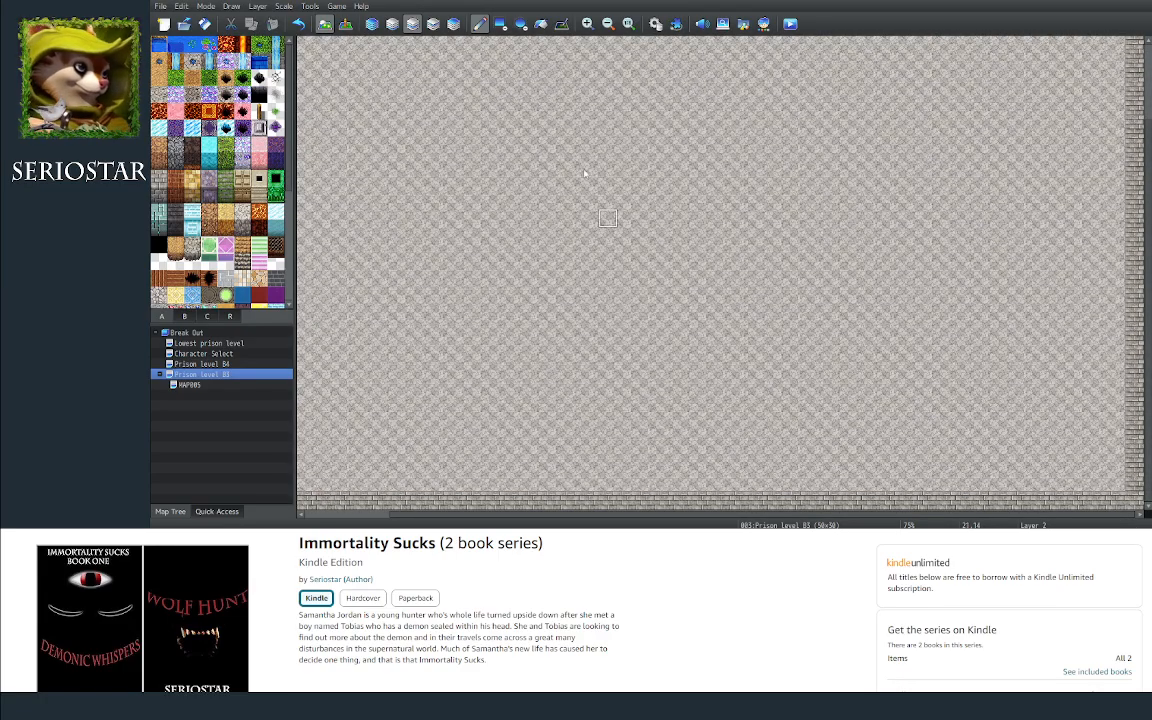
Step: Place a stone staircase in the southeast corner and draw light stone wall tops along the north and west of its alcove
{"action": "left_click", "coordinate": [186, 318]}
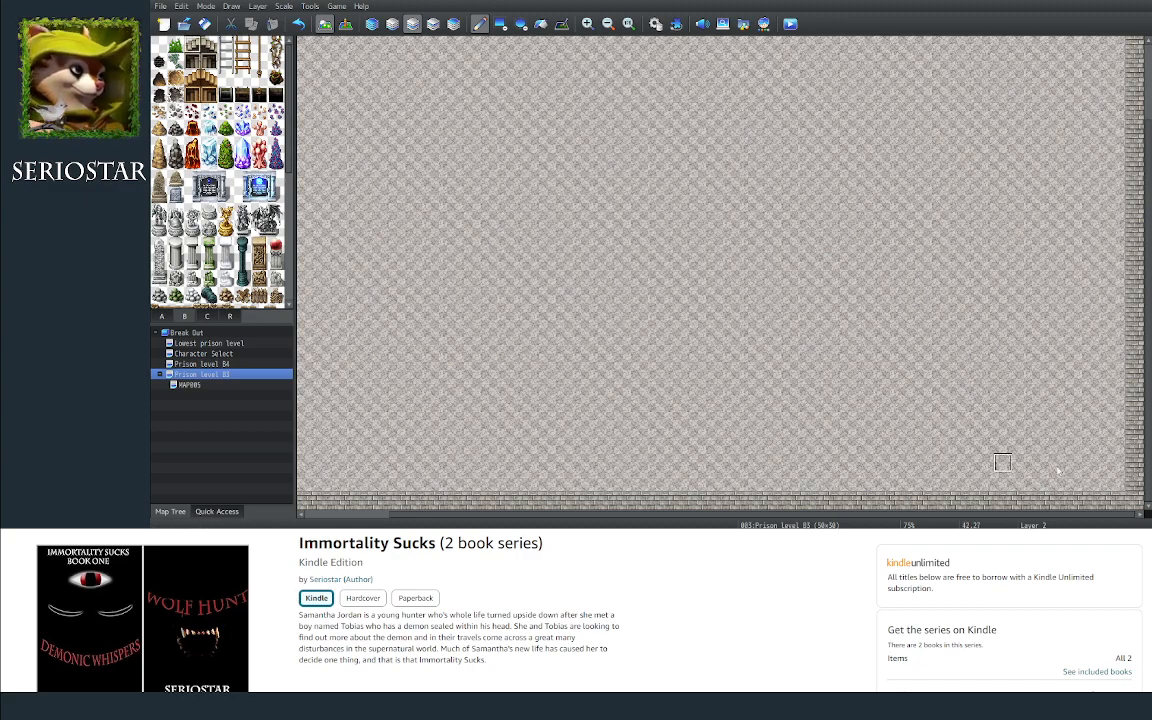
{"action": "left_click", "coordinate": [1113, 484]}
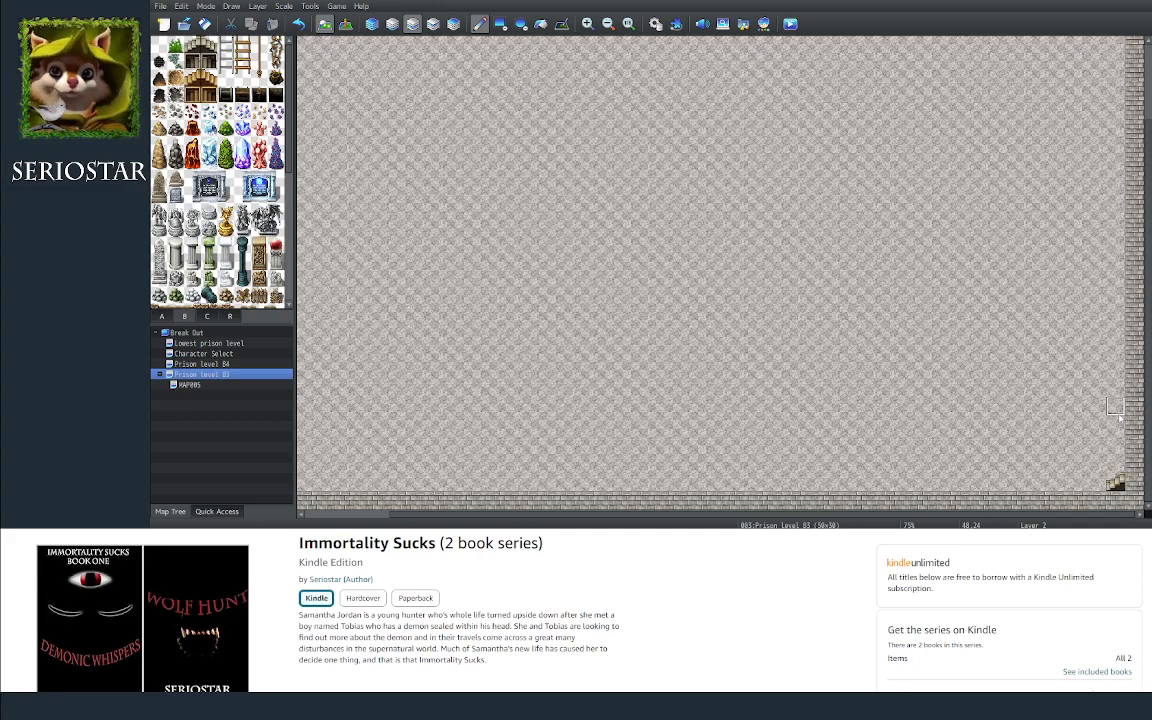
{"action": "mouse_move", "coordinate": [1115, 426]}
{"action": "left_mouse_down"}
{"action": "mouse_move", "coordinate": [1041, 426]}
{"action": "mouse_move", "coordinate": [1040, 442]}
{"action": "left_mouse_up"}
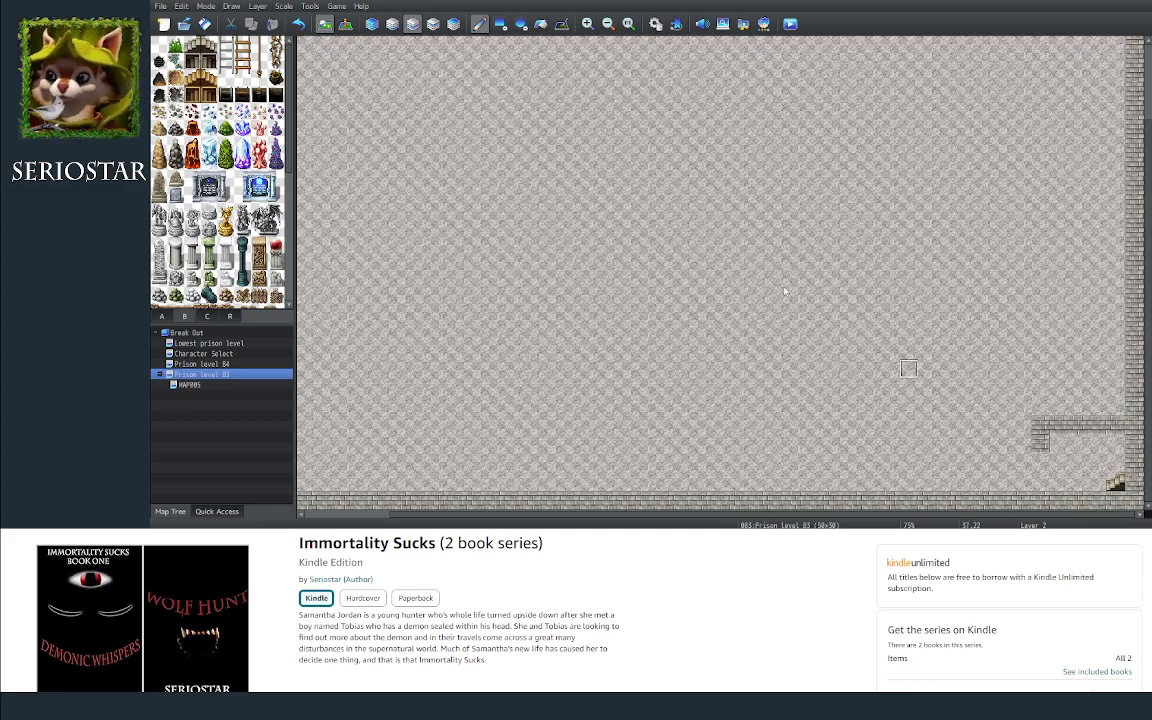
Step: Add dark brick wall faces beneath the new wall tops around the southeast staircase alcove
{"action": "left_click", "coordinate": [161, 316]}
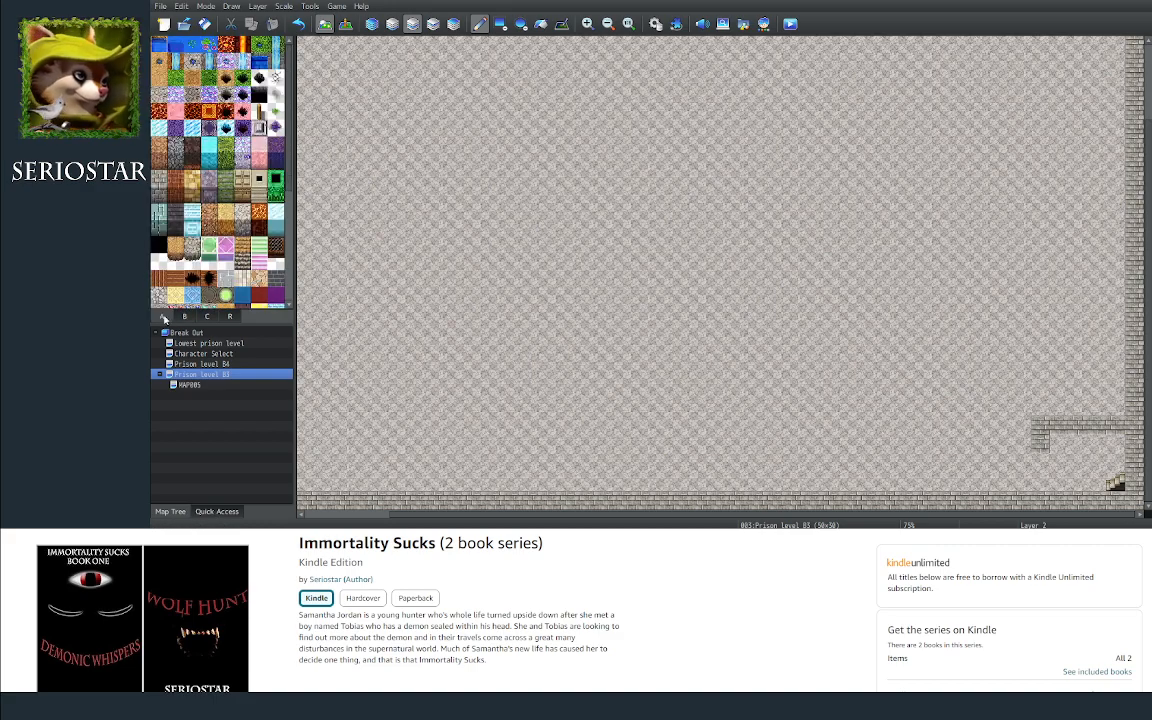
{"action": "left_click", "coordinate": [175, 228]}
{"action": "left_click", "coordinate": [1040, 461]}
{"action": "mouse_move", "coordinate": [1059, 445]}
{"action": "left_mouse_down"}
{"action": "mouse_move", "coordinate": [1122, 444]}
{"action": "mouse_move", "coordinate": [1050, 444]}
{"action": "left_mouse_up"}
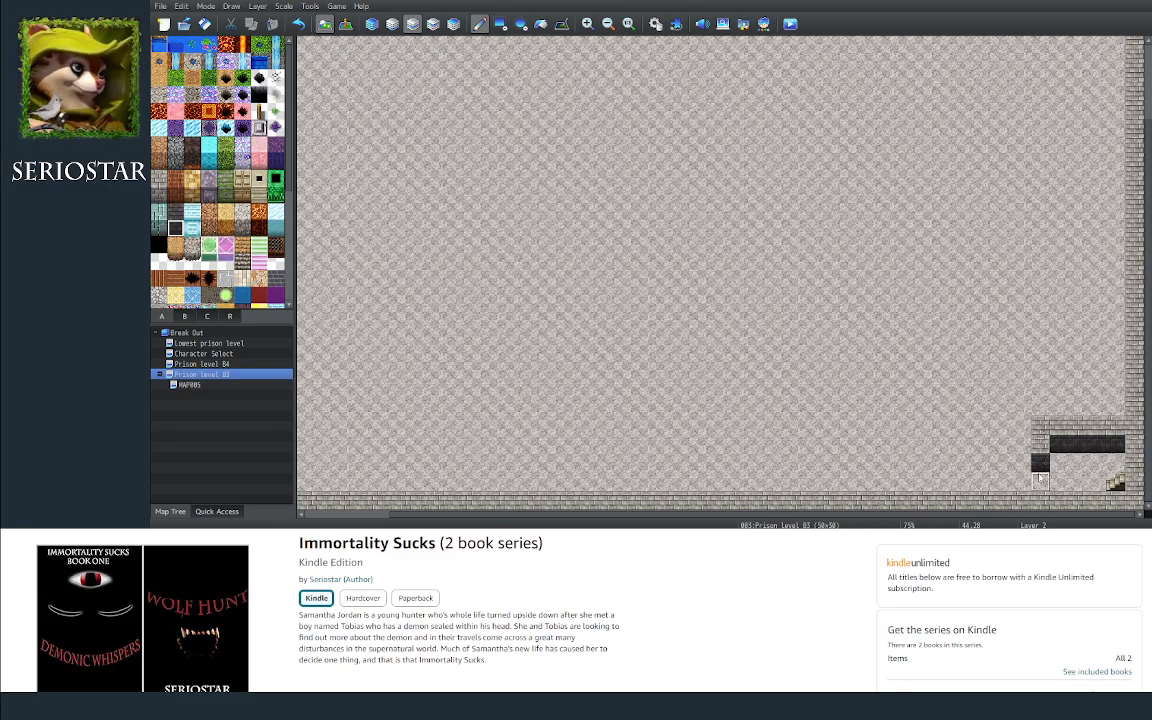
{"action": "scroll", "coordinate": [288, 186], "scroll_direction": "down", "scroll_amount": 2}
{"action": "left_click_drag", "start_coordinate": [288, 186], "coordinate": [288, 102]}
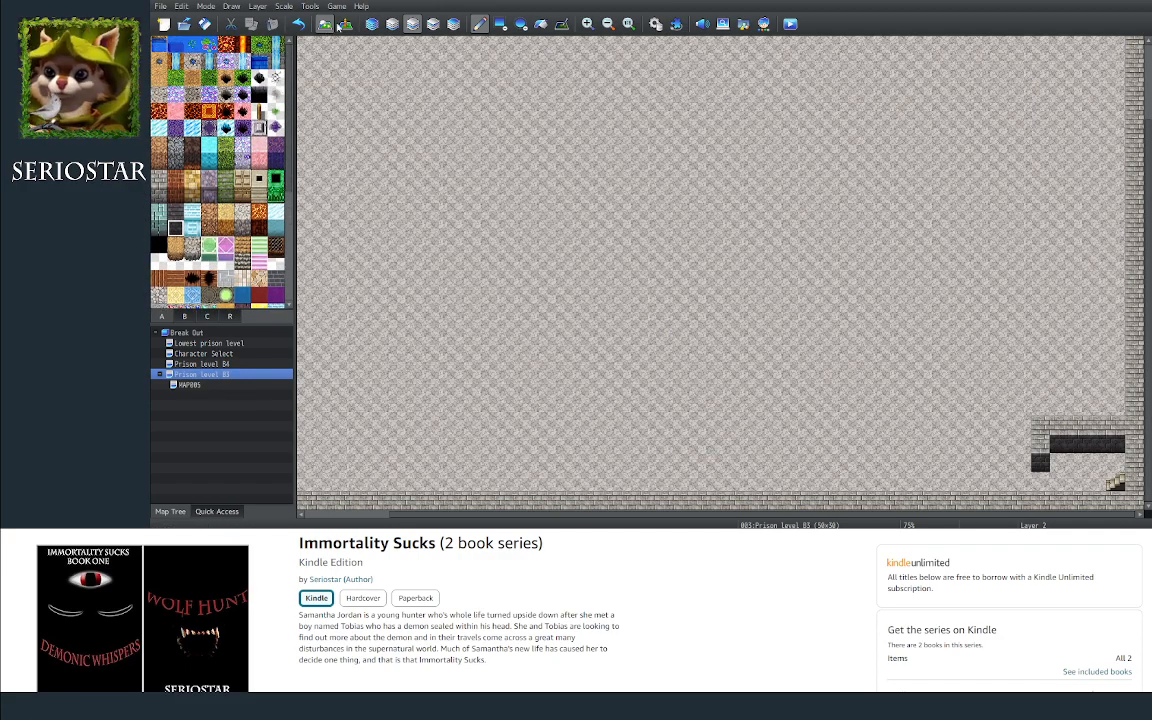
Step: Search the project's events by the event name "door"
{"action": "key", "text": "F9"}
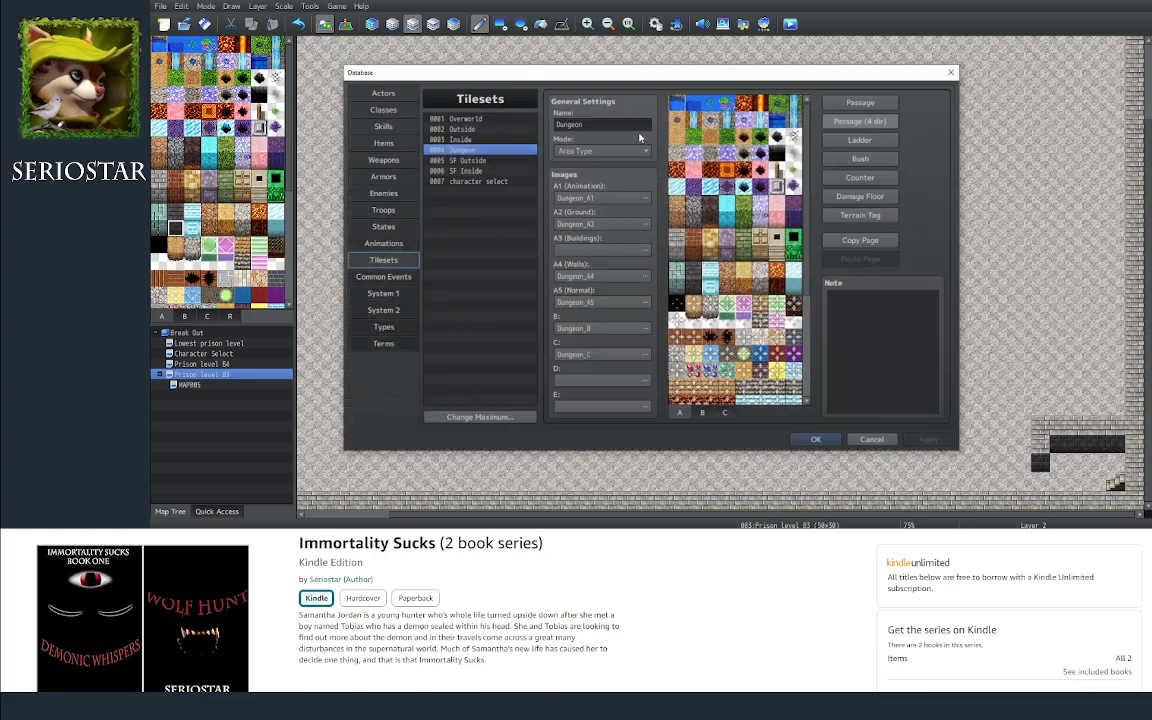
{"action": "left_click", "coordinate": [823, 444]}
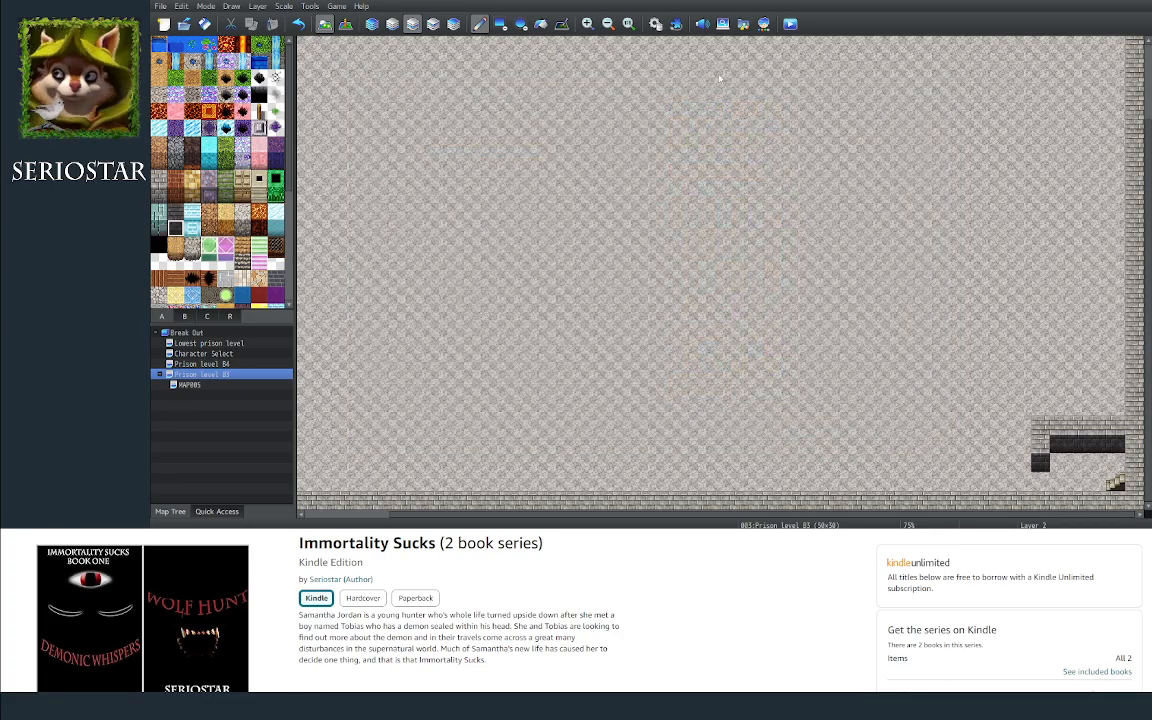
{"action": "left_click", "coordinate": [722, 26]}
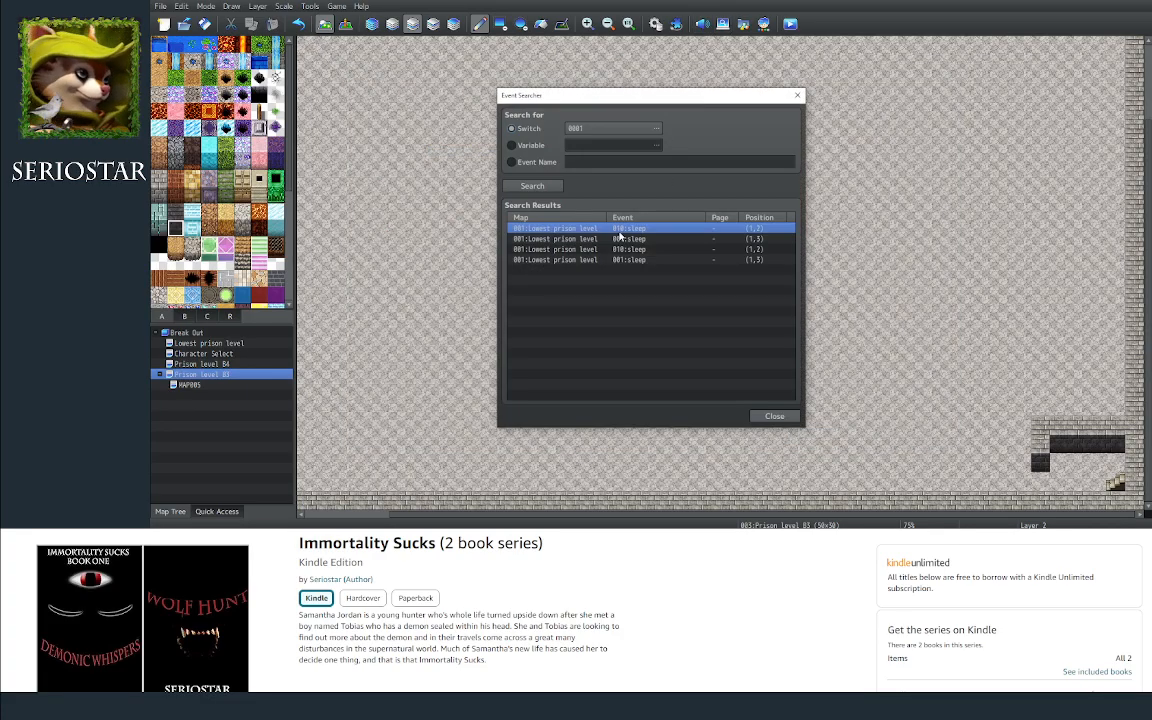
{"action": "left_click", "coordinate": [512, 161]}
{"action": "type", "text": "sleep"}
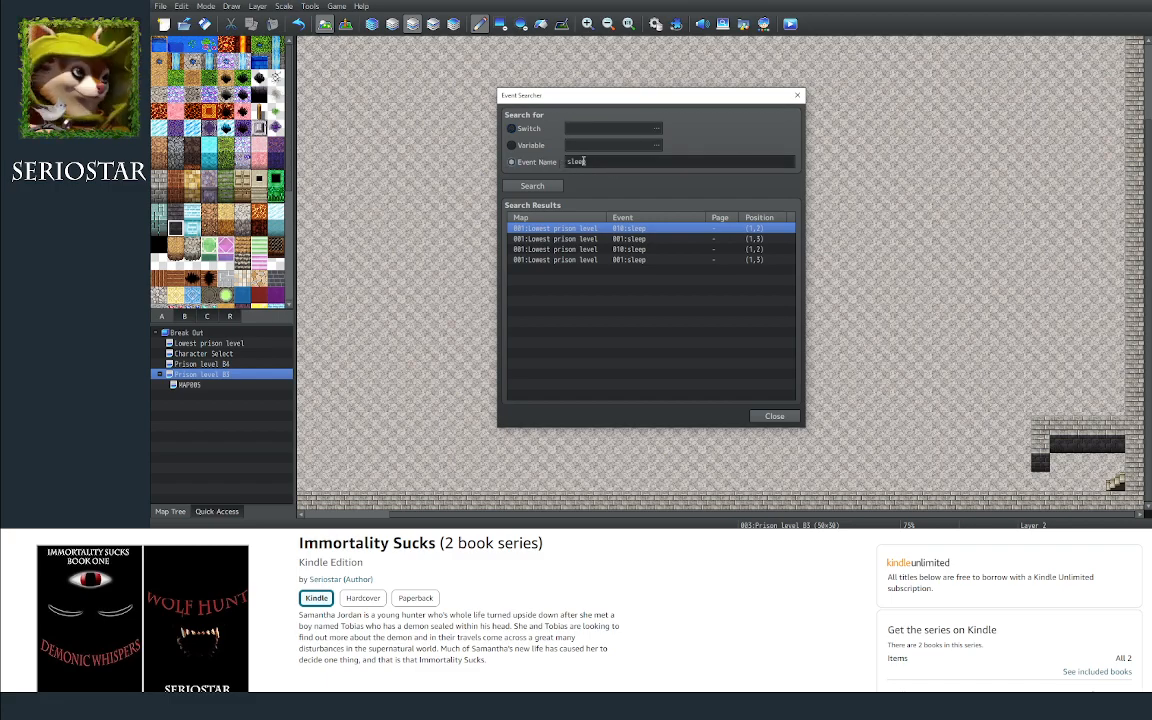
{"action": "double_click", "coordinate": [620, 160]}
{"action": "type", "text": "door"}
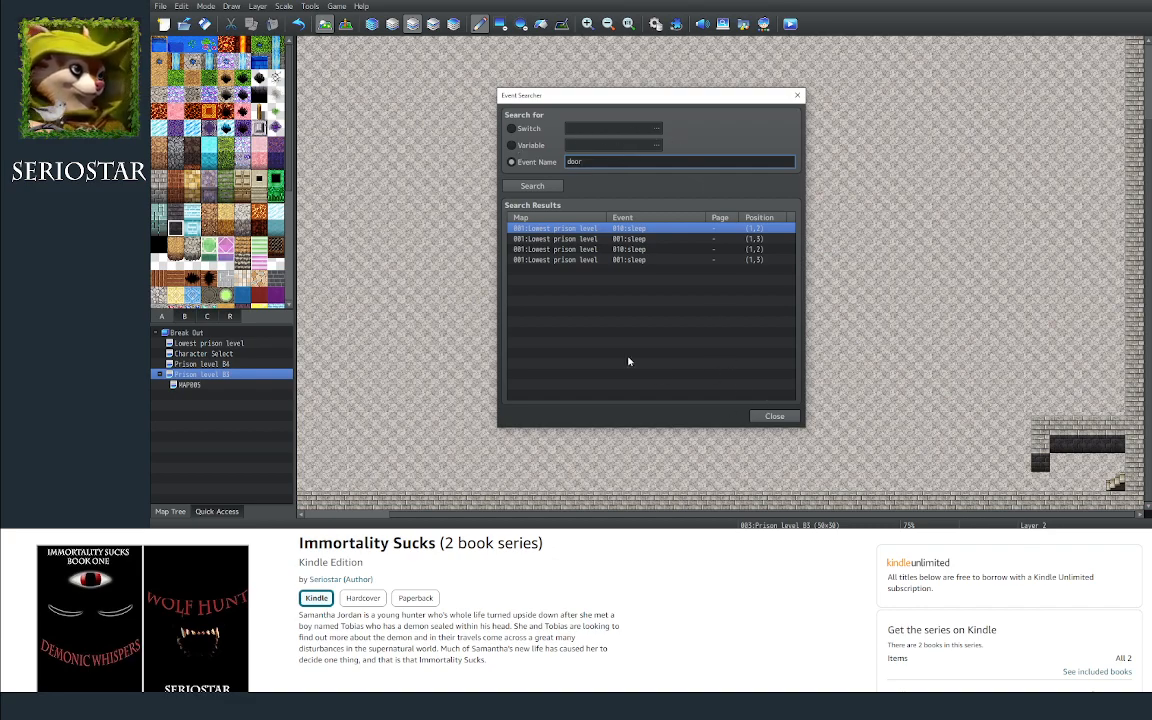
{"action": "left_click", "coordinate": [611, 221]}
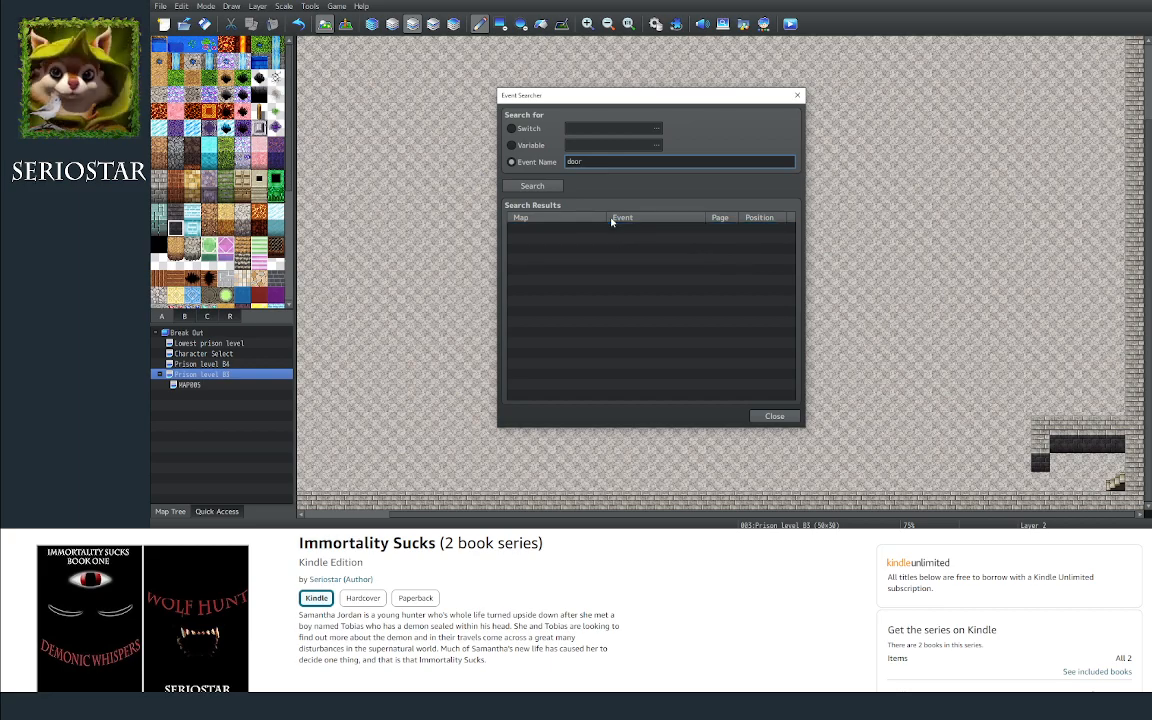
{"action": "double_click", "coordinate": [577, 165]}
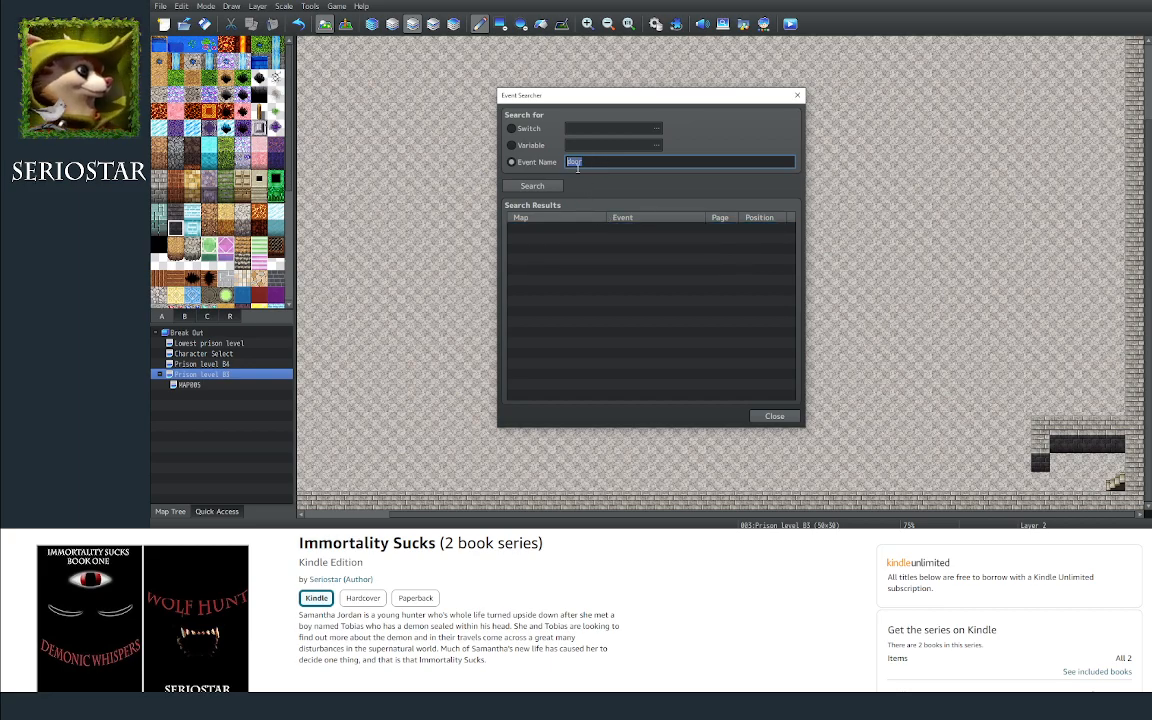
{"action": "left_click", "coordinate": [784, 416]}
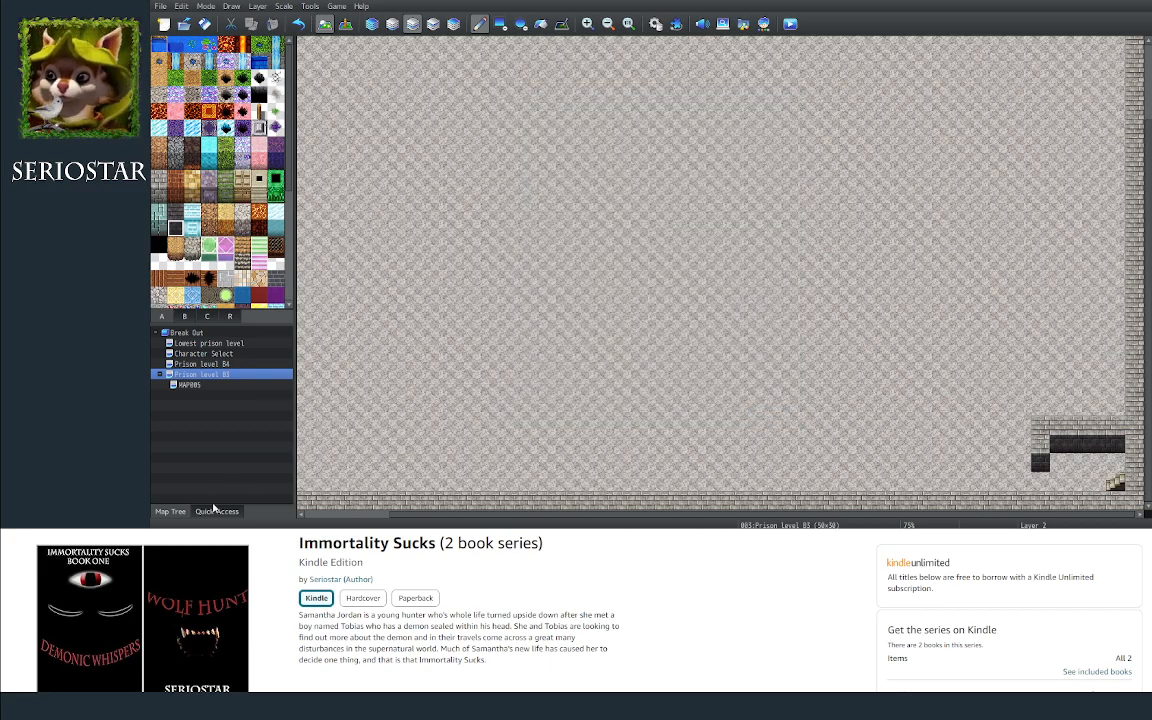
Step: Copy a cell door event from the Lowest prison level map and paste it at the staircase alcove's west opening on Prison level B3
{"action": "left_click", "coordinate": [222, 343]}
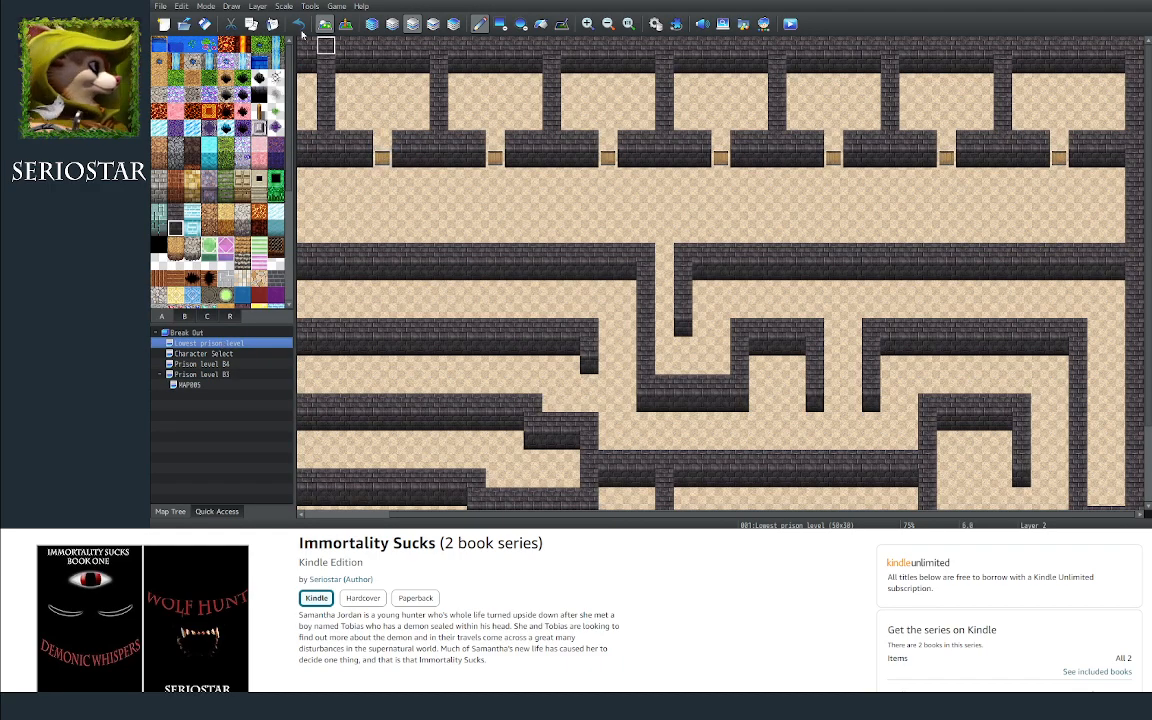
{"action": "left_click", "coordinate": [344, 23]}
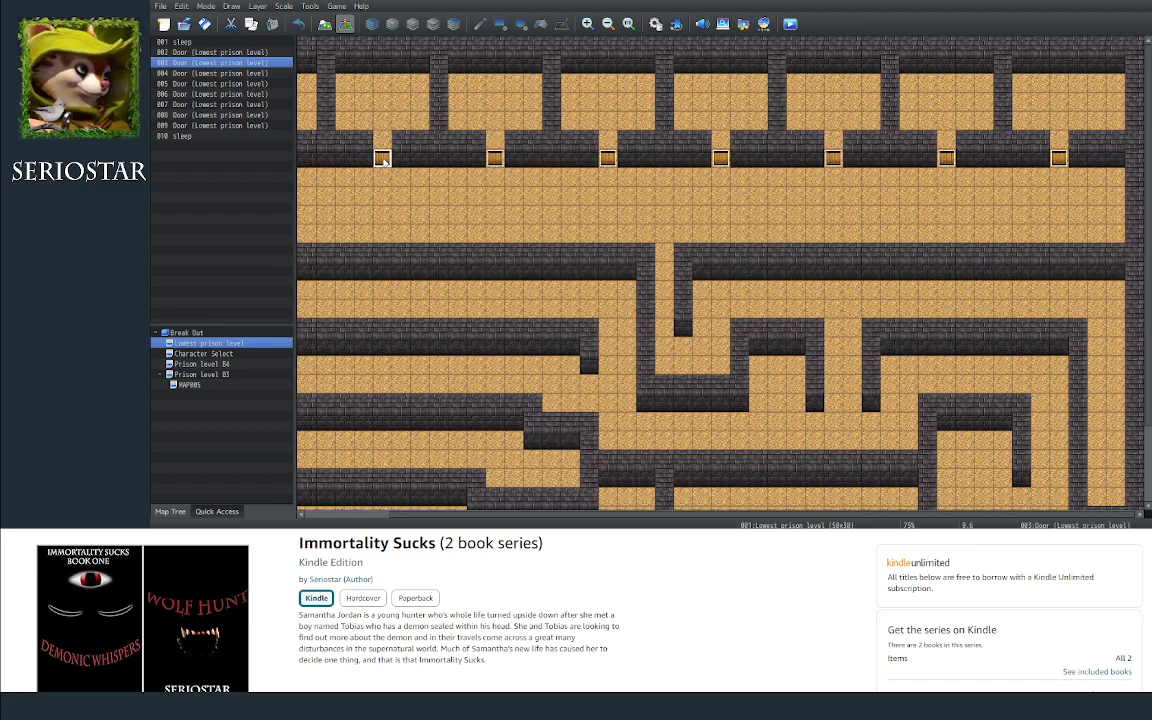
{"action": "left_click", "coordinate": [220, 52]}
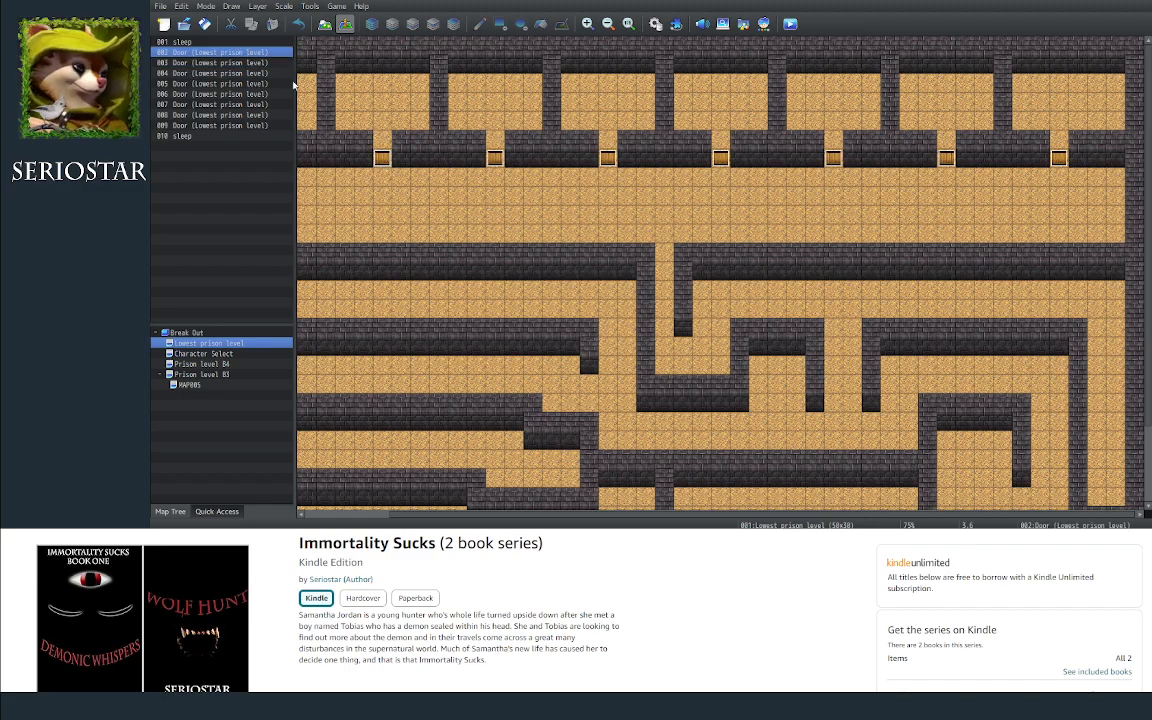
{"action": "left_click", "coordinate": [383, 159]}
{"action": "right_click", "coordinate": [385, 157]}
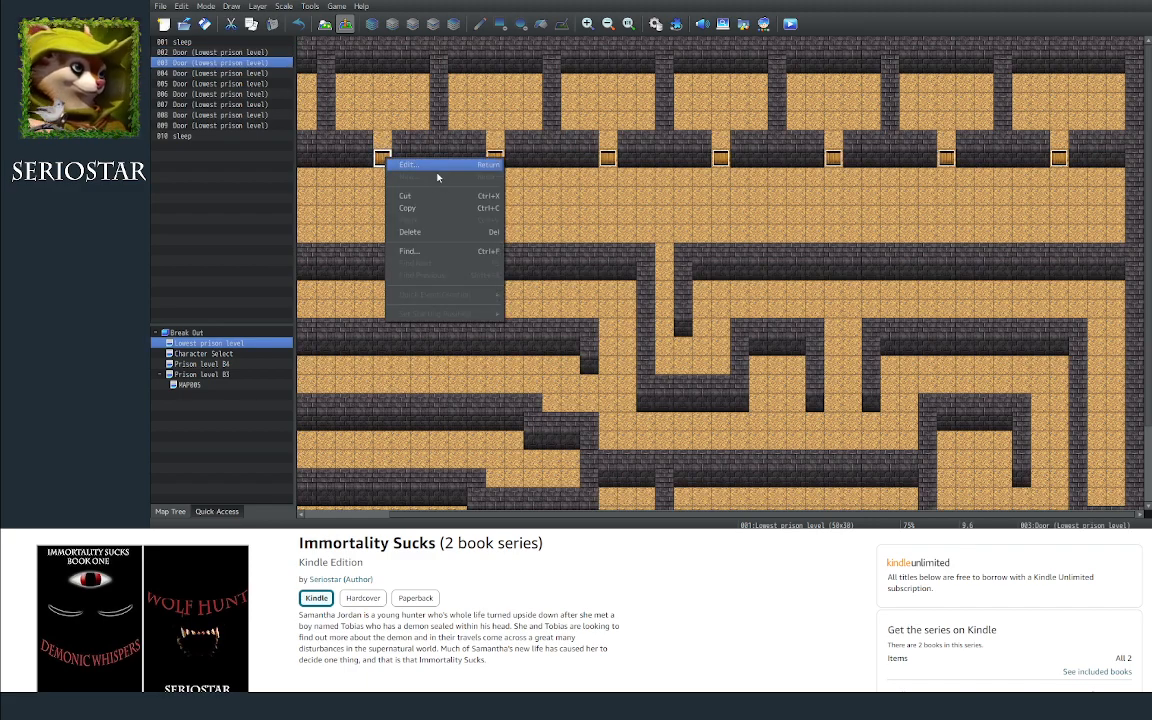
{"action": "left_click", "coordinate": [429, 209]}
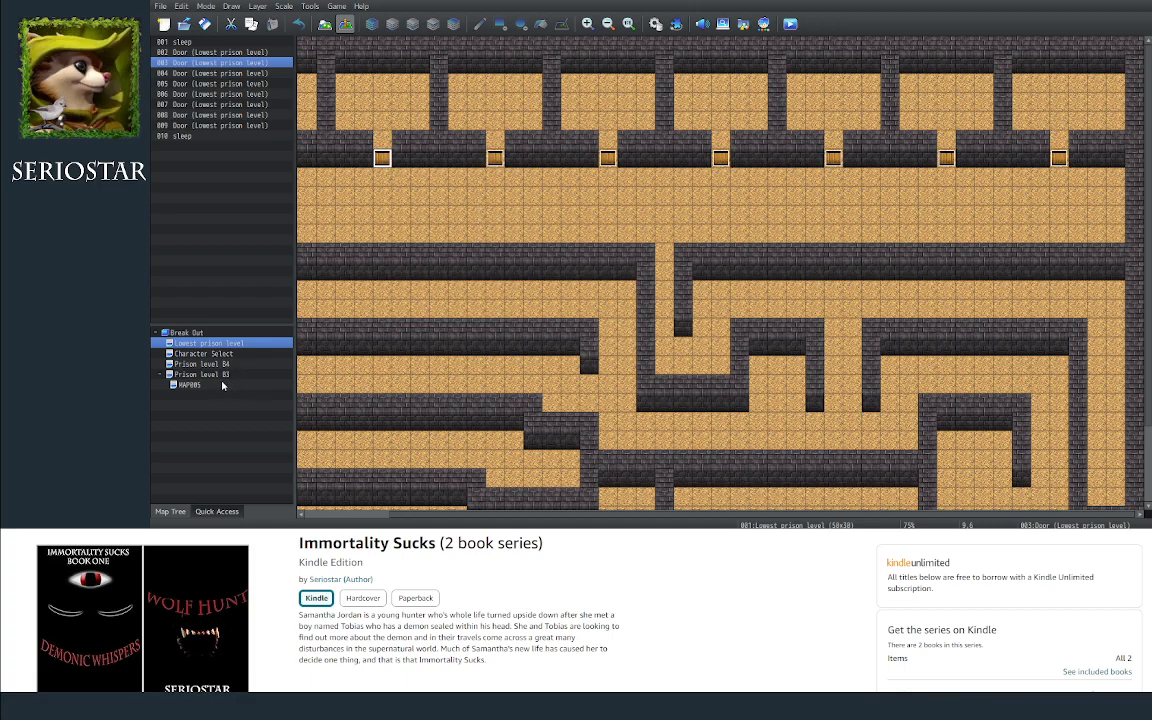
{"action": "left_click", "coordinate": [202, 374]}
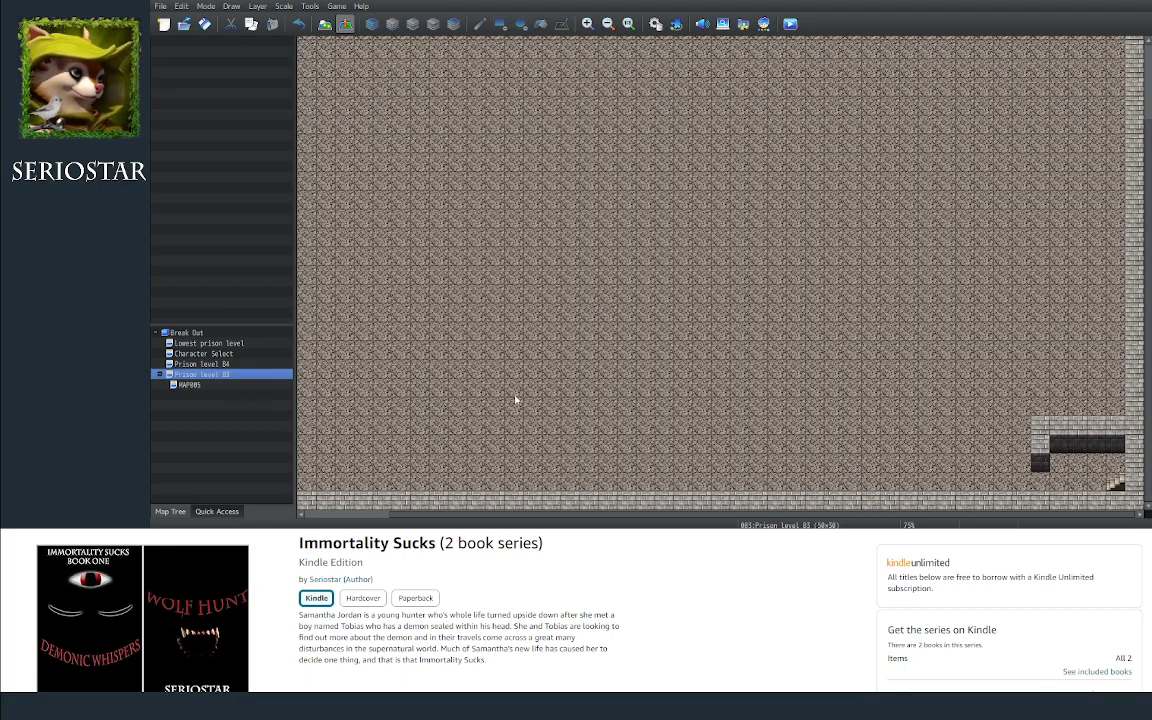
{"action": "right_click", "coordinate": [1043, 481]}
{"action": "left_click", "coordinate": [1060, 450]}
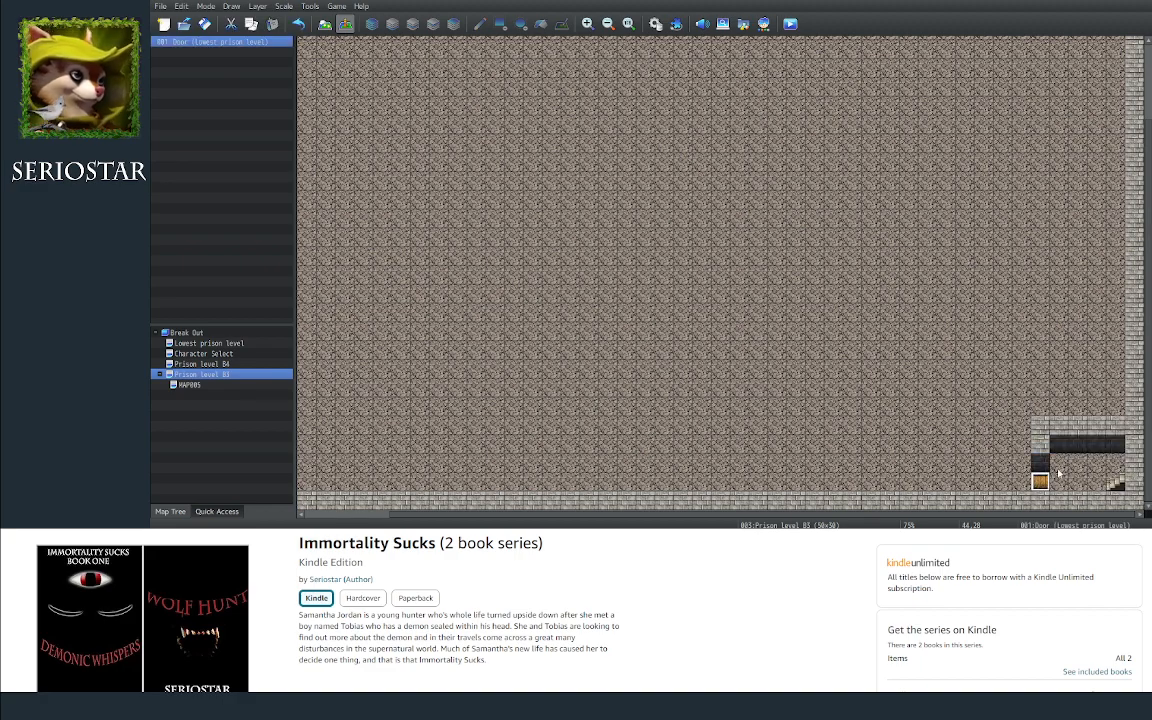
Step: Delete the pasted door event from the alcove's west opening
{"action": "left_click", "coordinate": [1059, 467]}
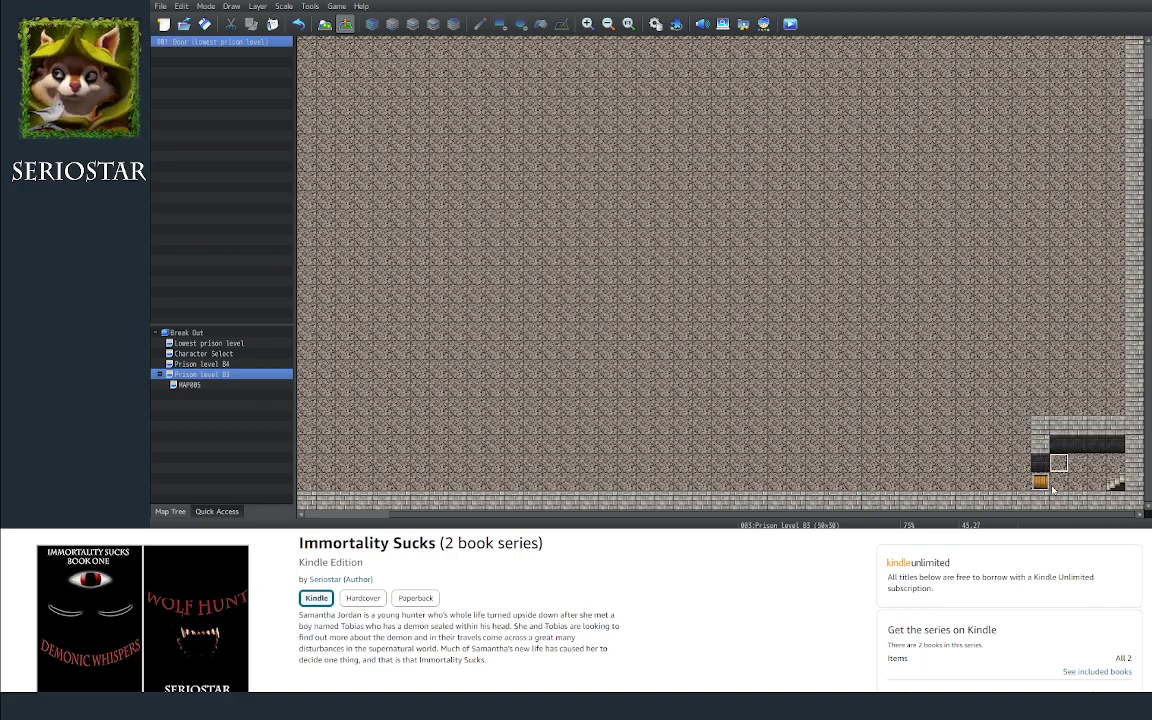
{"action": "left_click", "coordinate": [1040, 481]}
{"action": "key", "text": "Delete"}
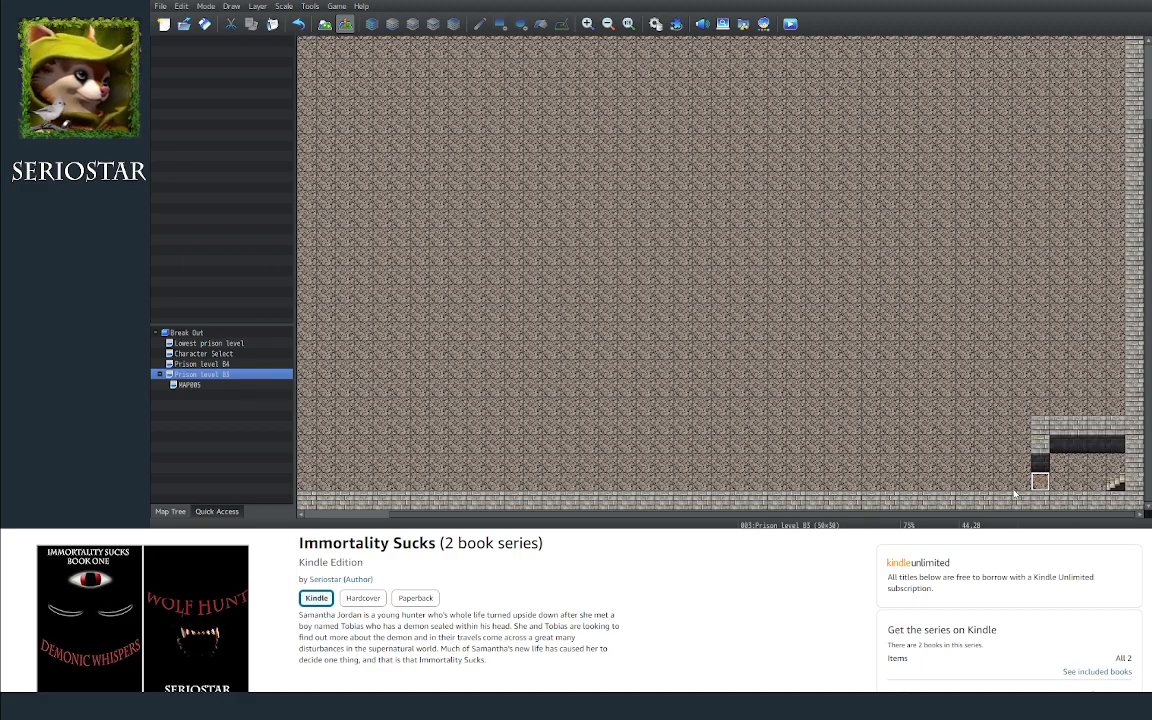
{"action": "double_click", "coordinate": [1040, 481]}
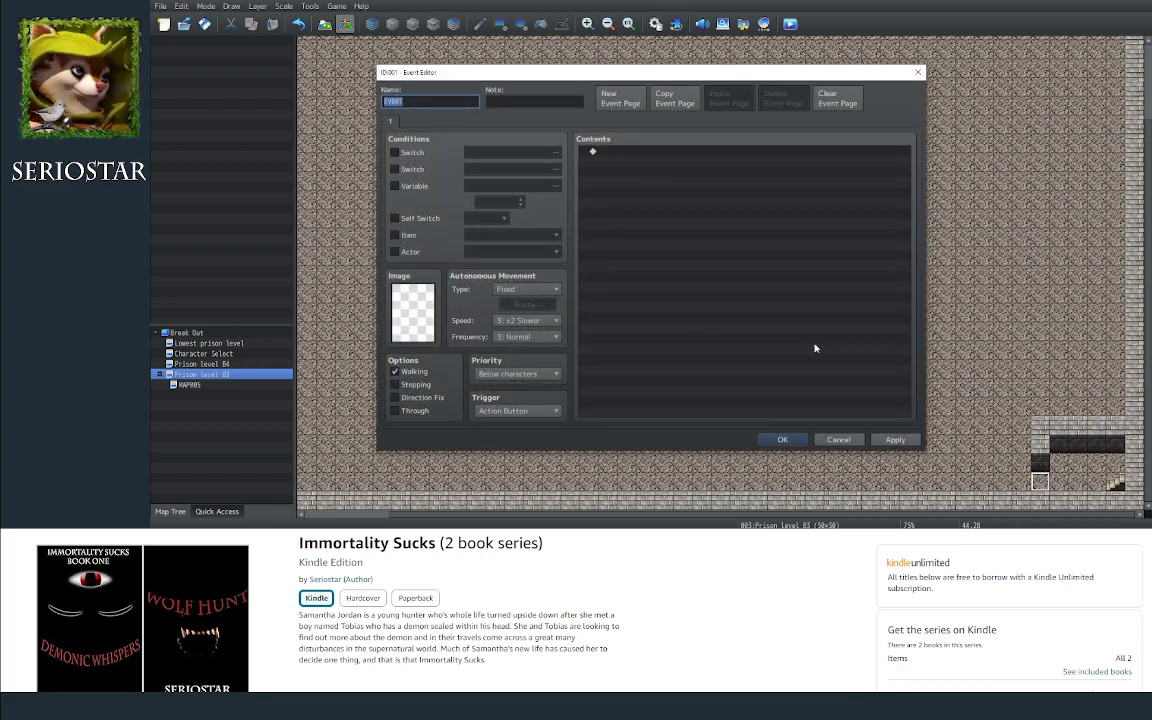
{"action": "left_click", "coordinate": [838, 439]}
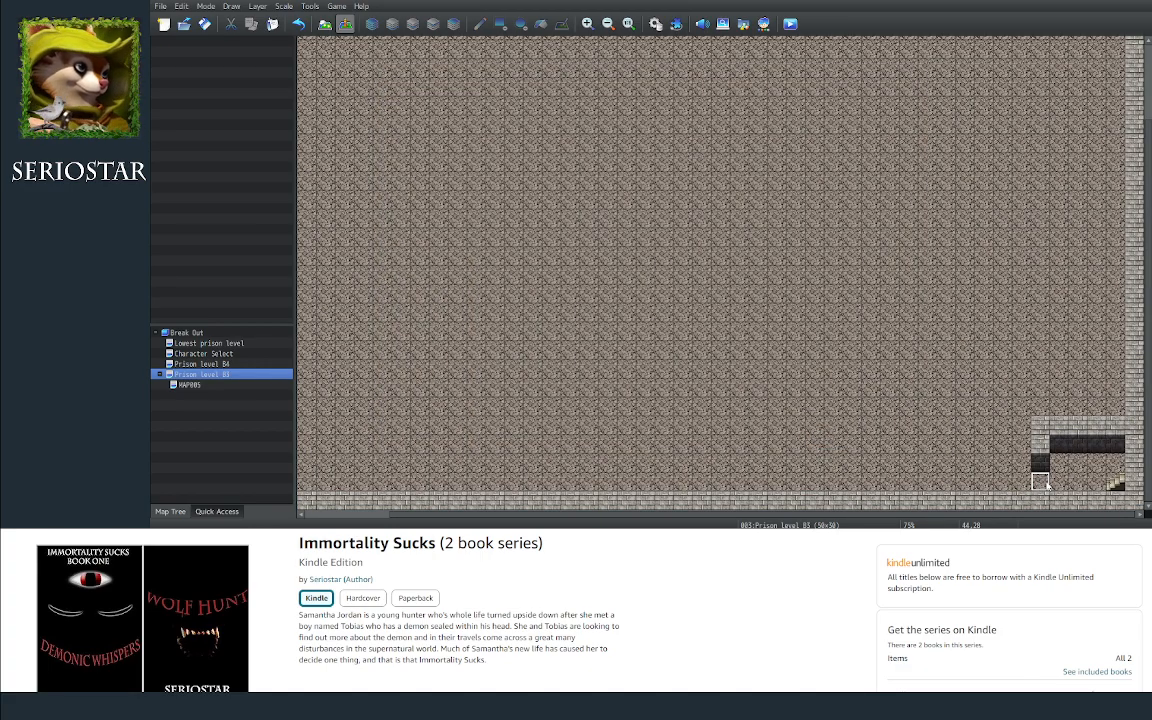
Step: Close the alcove's west side with light stone wall tops and open a one-tile gap through its north wall
{"action": "left_click", "coordinate": [1041, 446]}
{"action": "right_click", "coordinate": [1043, 456]}
{"action": "left_click", "coordinate": [965, 443]}
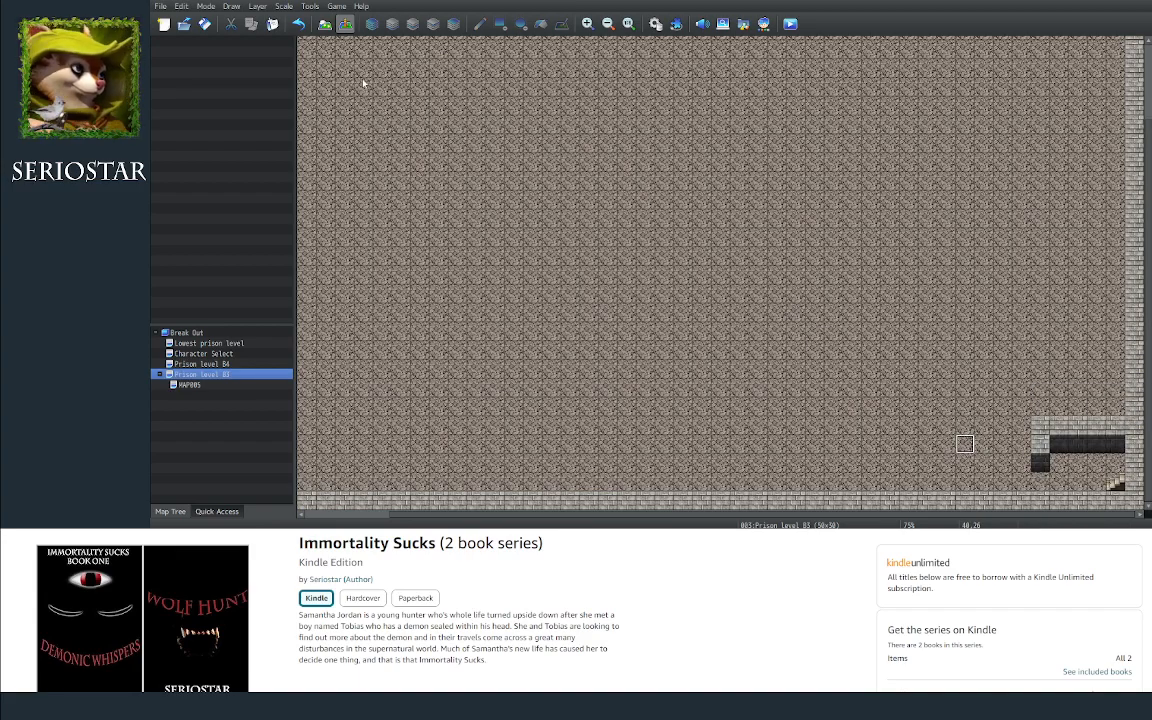
{"action": "left_click", "coordinate": [324, 24]}
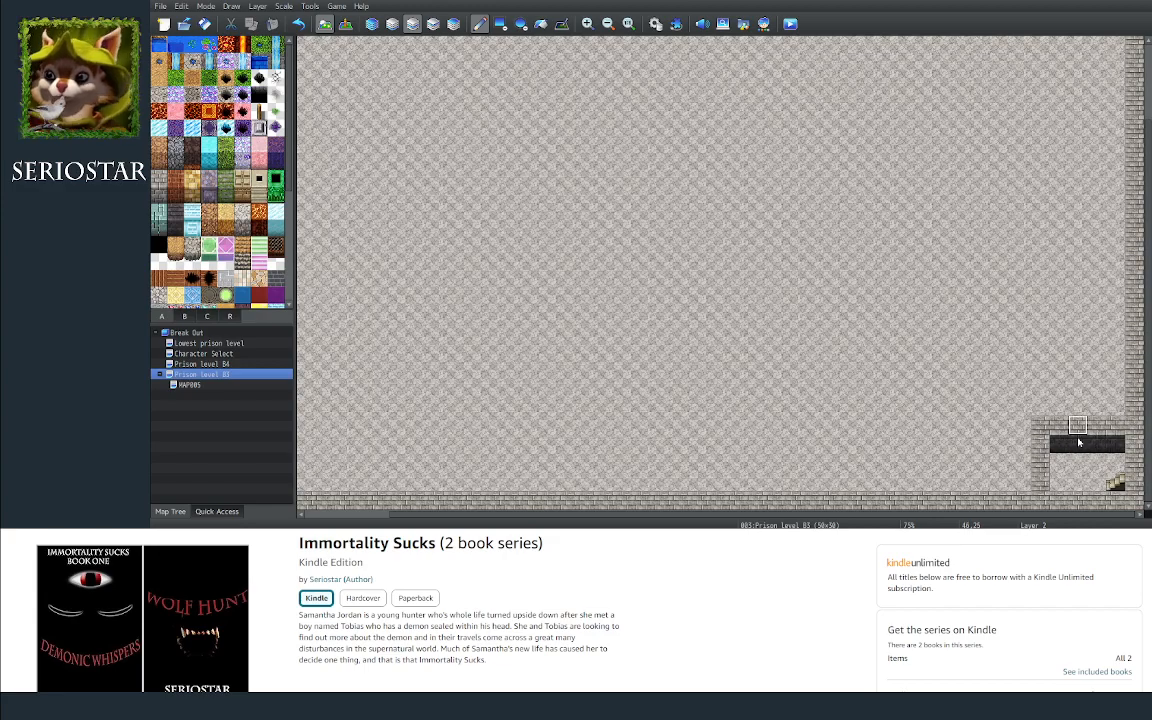
{"action": "left_click_drag", "start_coordinate": [1078, 449], "coordinate": [1076, 433]}
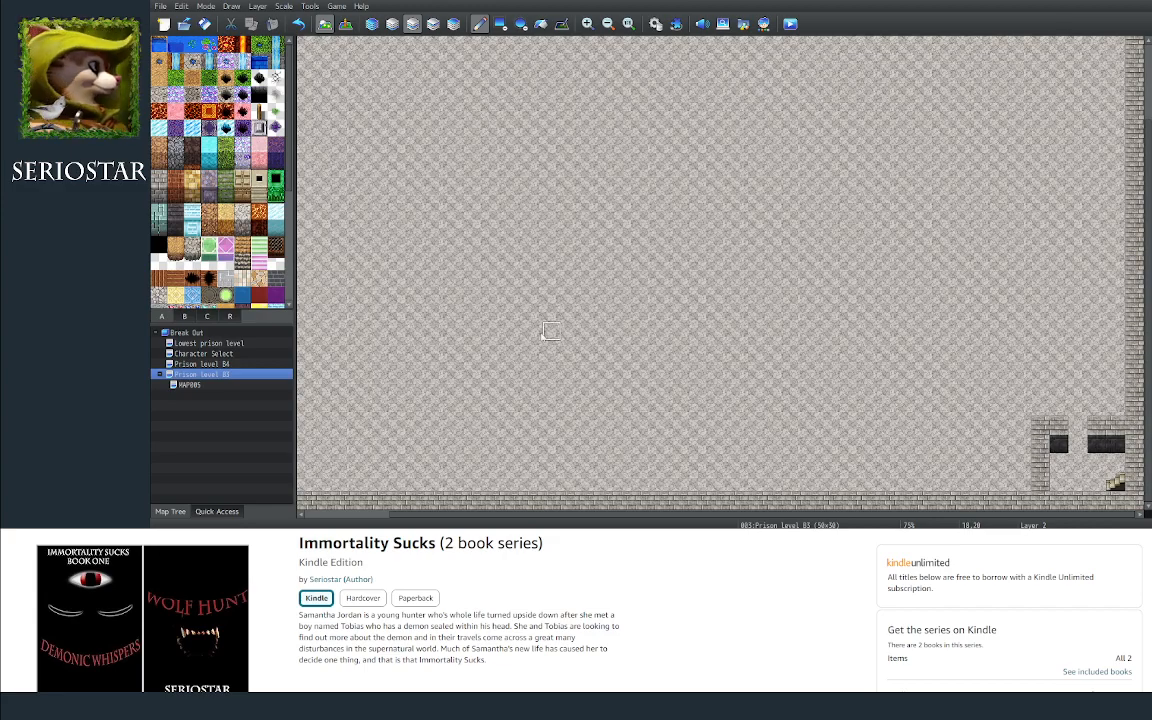
Step: Create a quick Door event at (46,26) in the gap of the alcove's north wall
{"action": "left_click", "coordinate": [347, 24]}
{"action": "right_click", "coordinate": [1032, 389]}
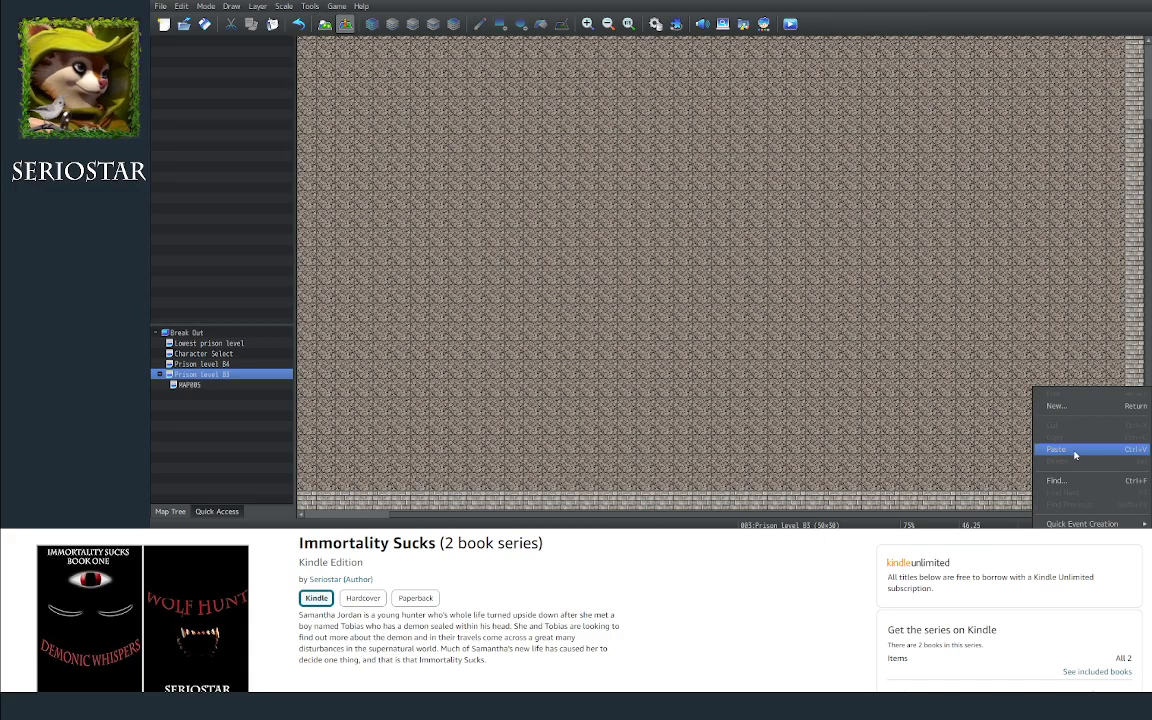
{"action": "left_click", "coordinate": [986, 443]}
{"action": "right_click", "coordinate": [1077, 441]}
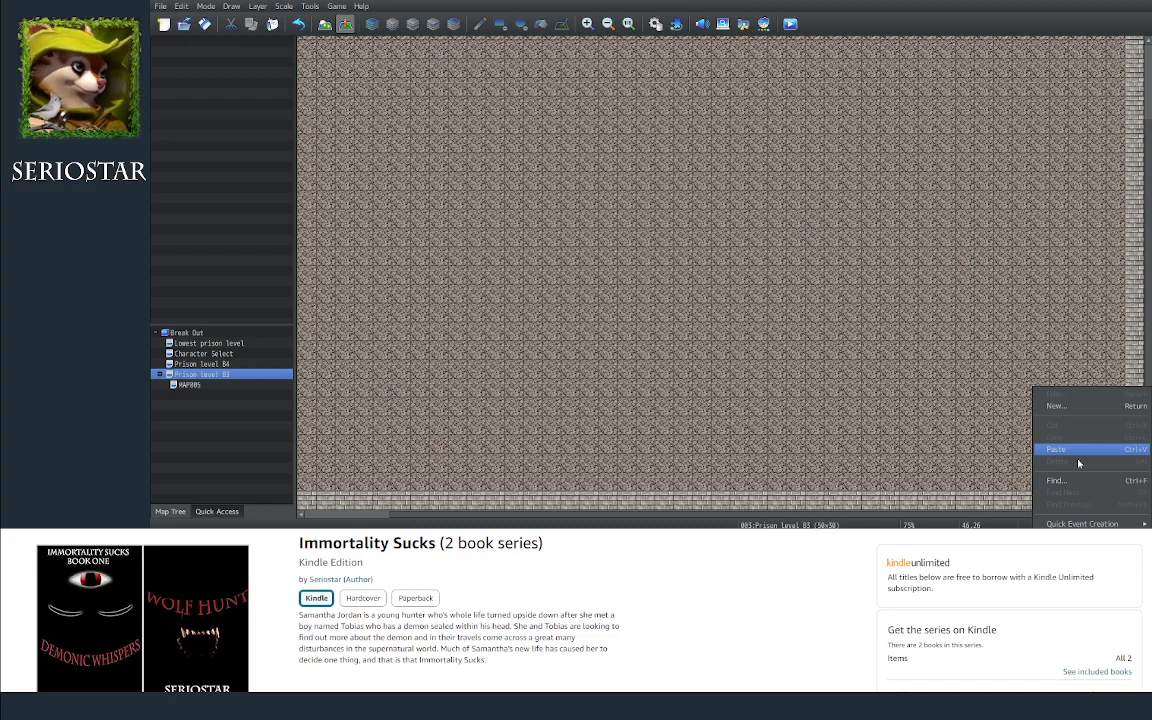
{"action": "mouse_move", "coordinate": [1082, 536]}
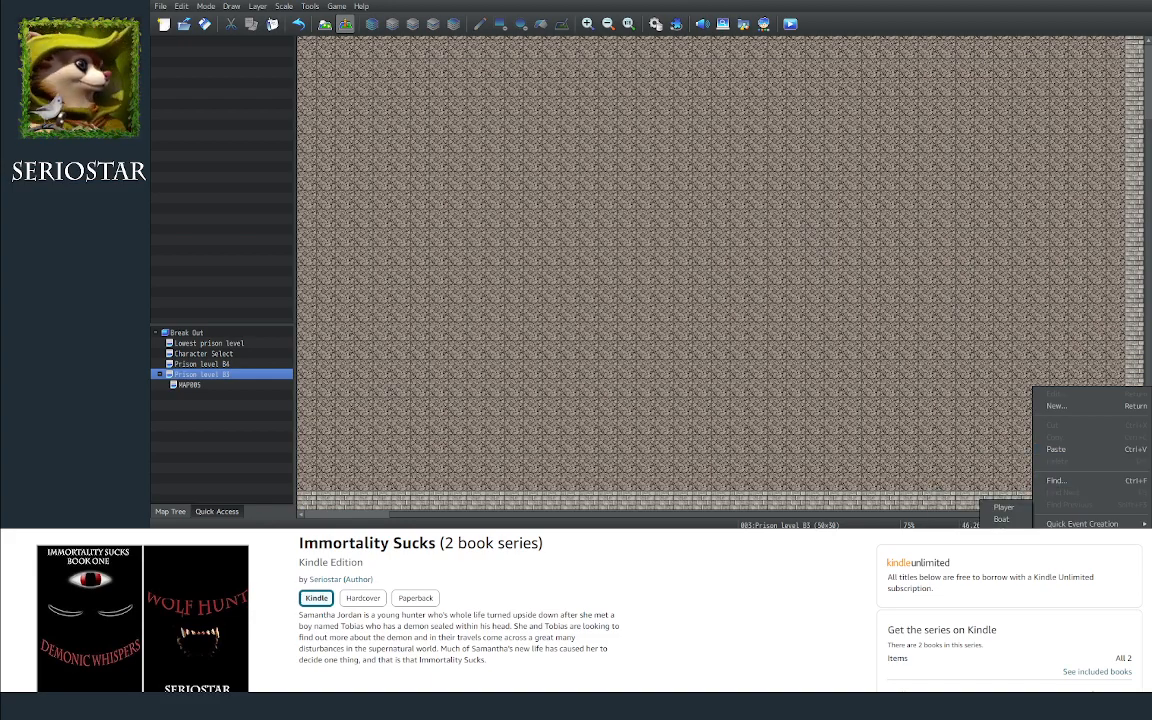
{"action": "left_click", "coordinate": [975, 512]}
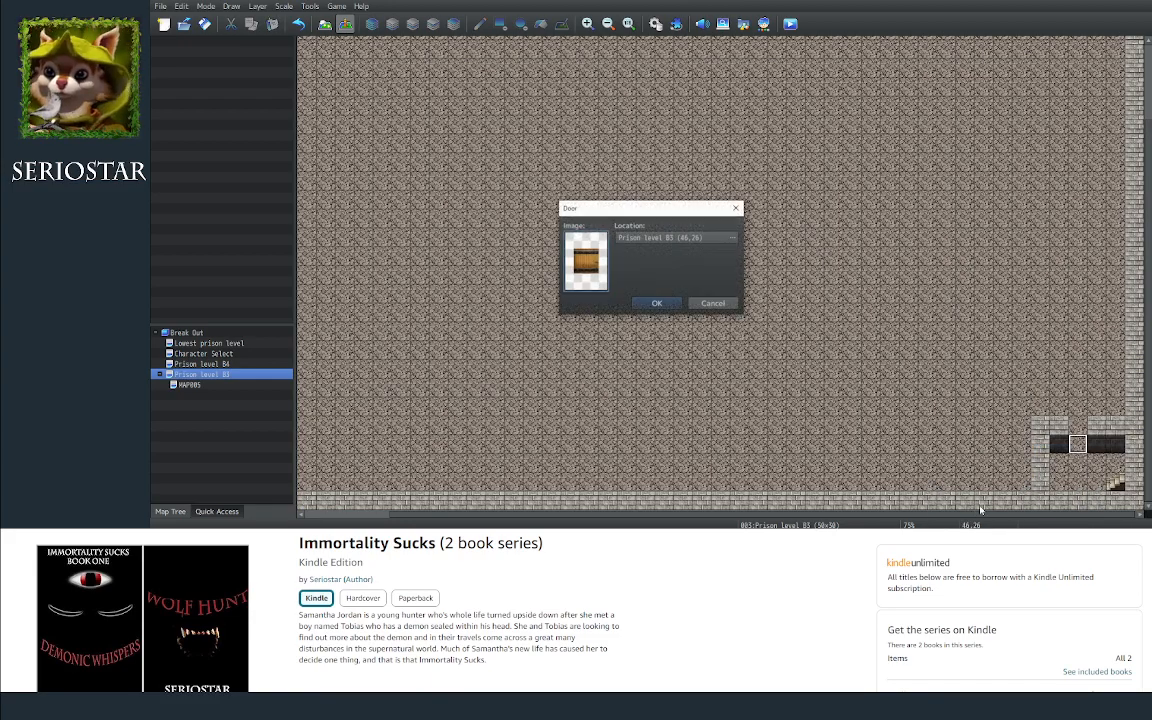
{"action": "left_click", "coordinate": [657, 304]}
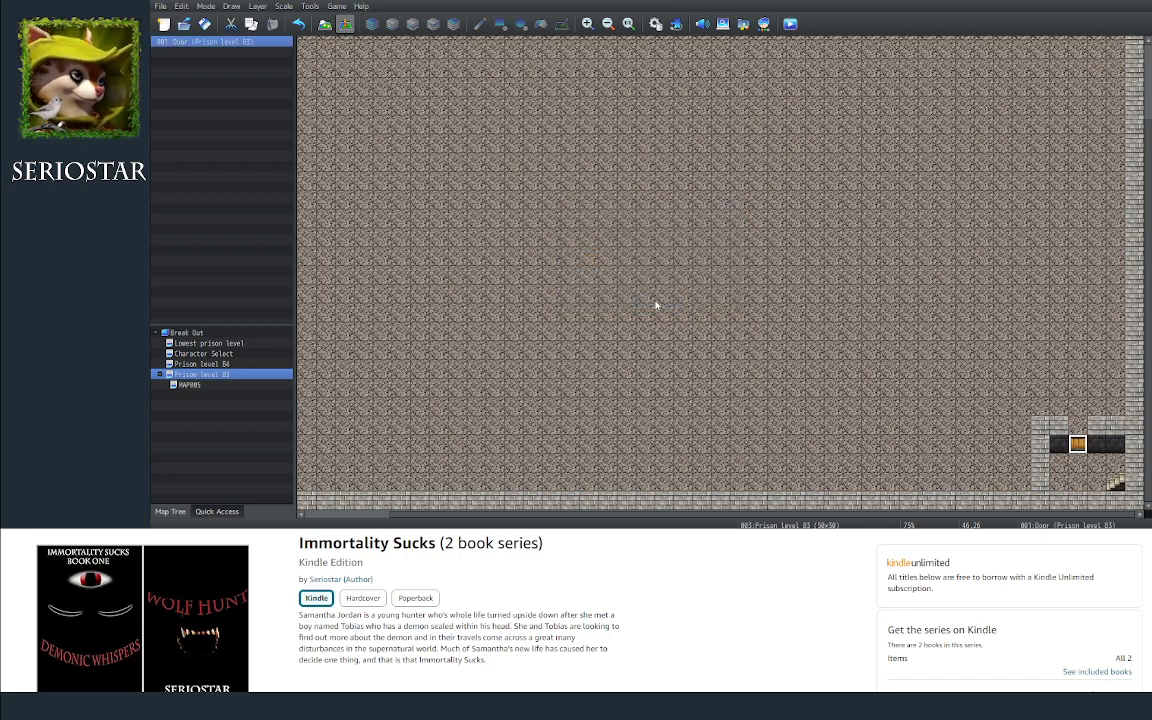
Step: Remove the Transfer Player and Play SE Move1 commands from the new door event
{"action": "double_click", "coordinate": [1079, 446]}
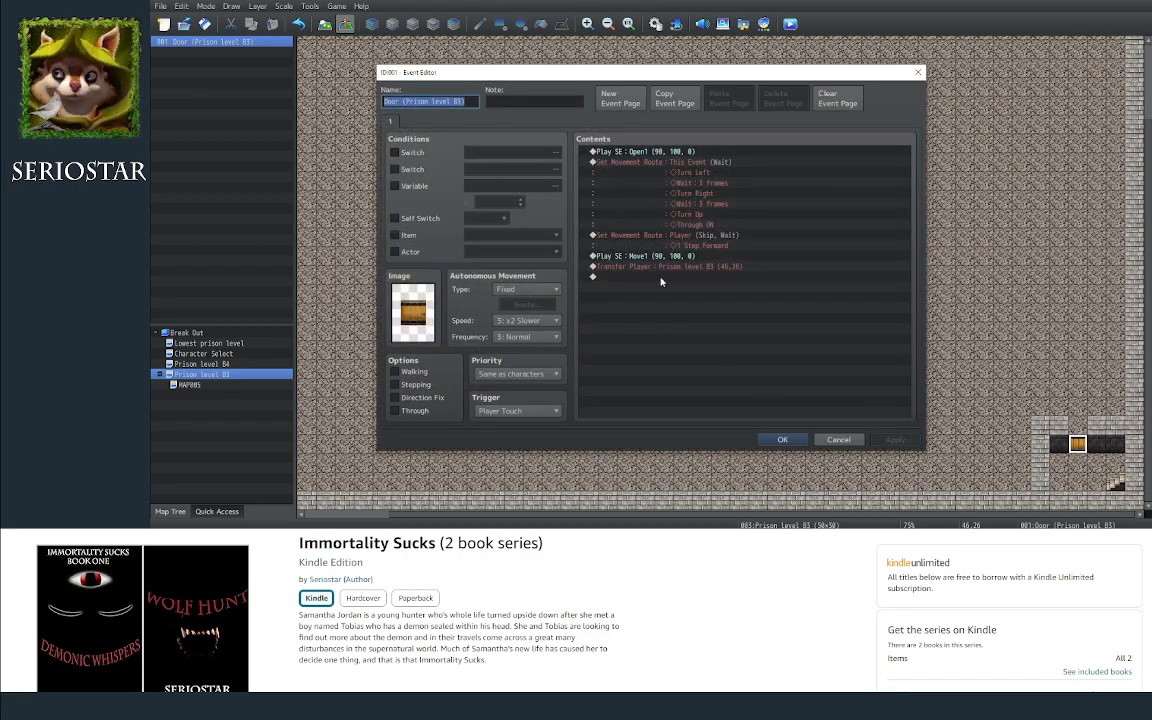
{"action": "left_click", "coordinate": [659, 266]}
{"action": "key", "text": "Delete"}
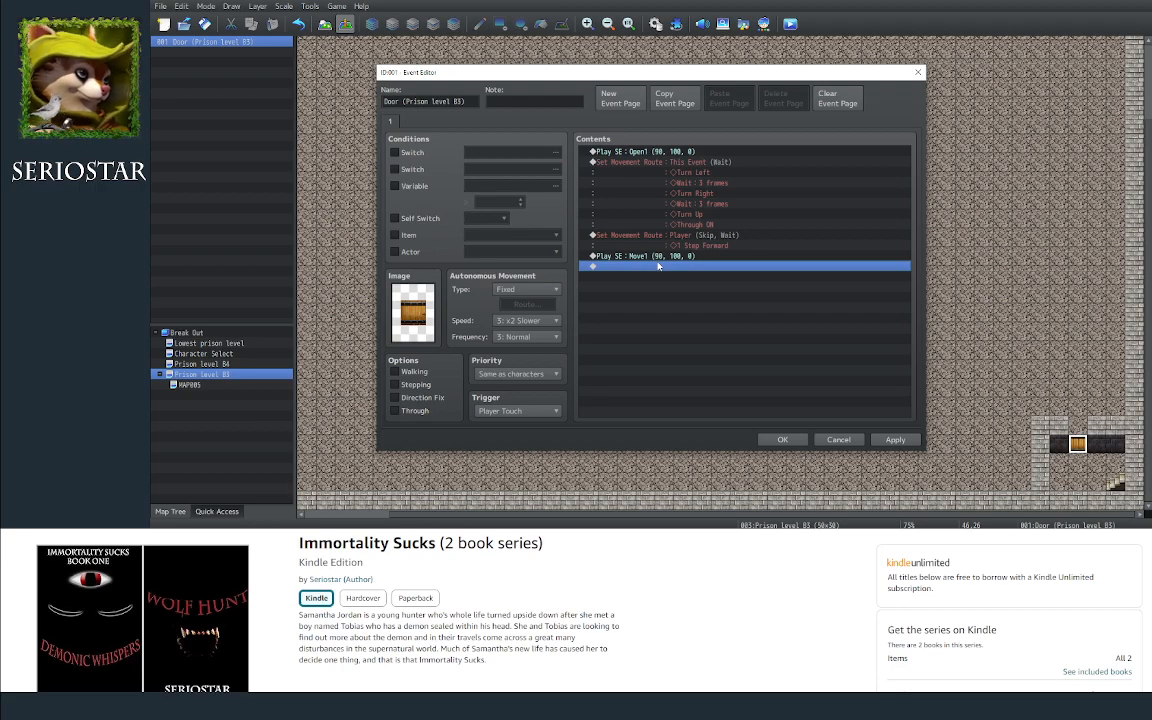
{"action": "key", "text": "Up"}
{"action": "key", "text": "Delete"}
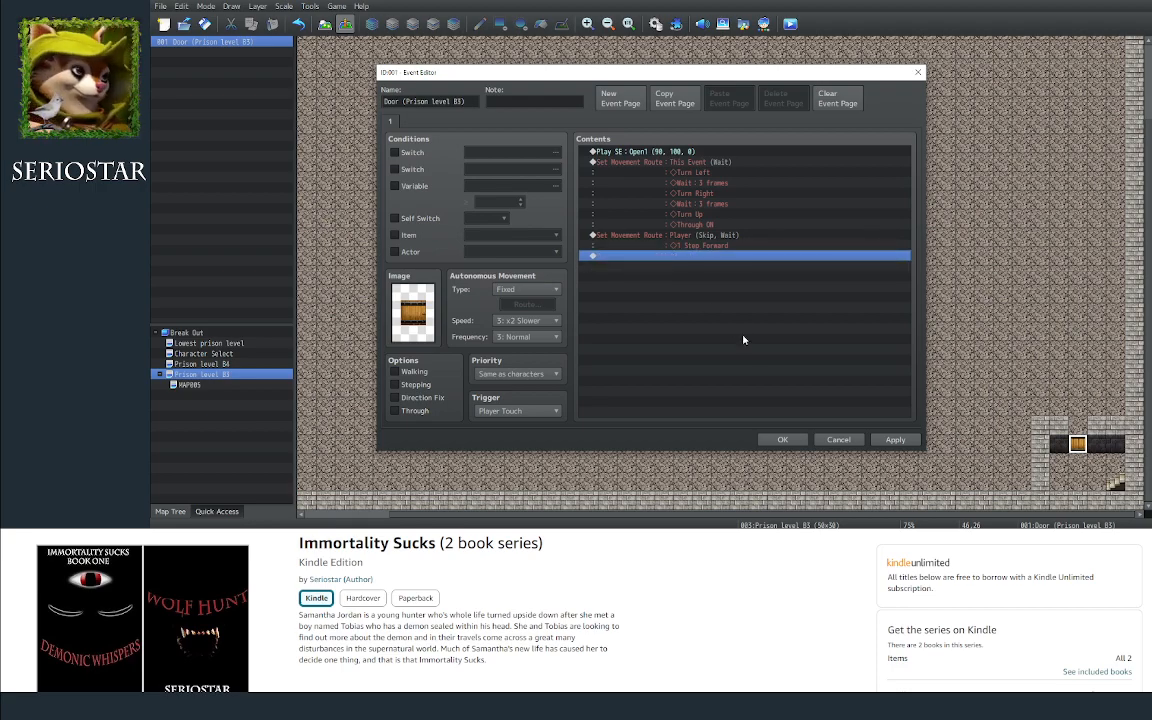
{"action": "left_click", "coordinate": [784, 440]}
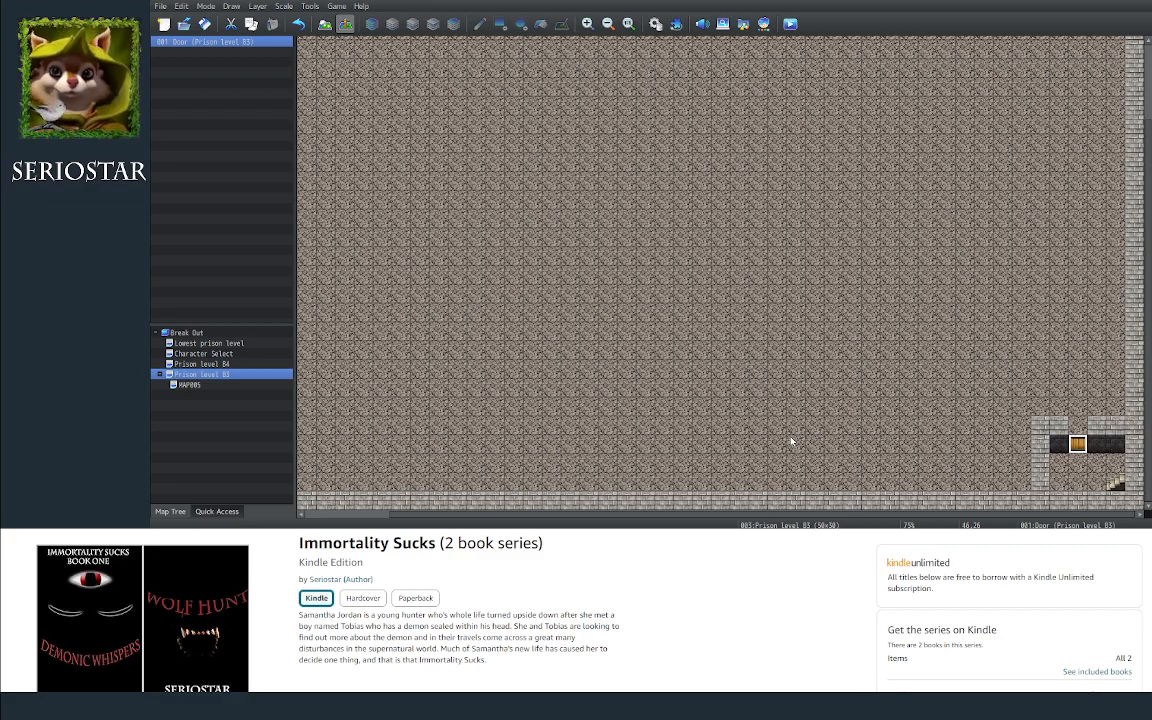
Step: Move the door event one tile north, into the line of wall tops at (46,25)
{"action": "right_click", "coordinate": [1077, 443]}
{"action": "left_click", "coordinate": [1075, 430]}
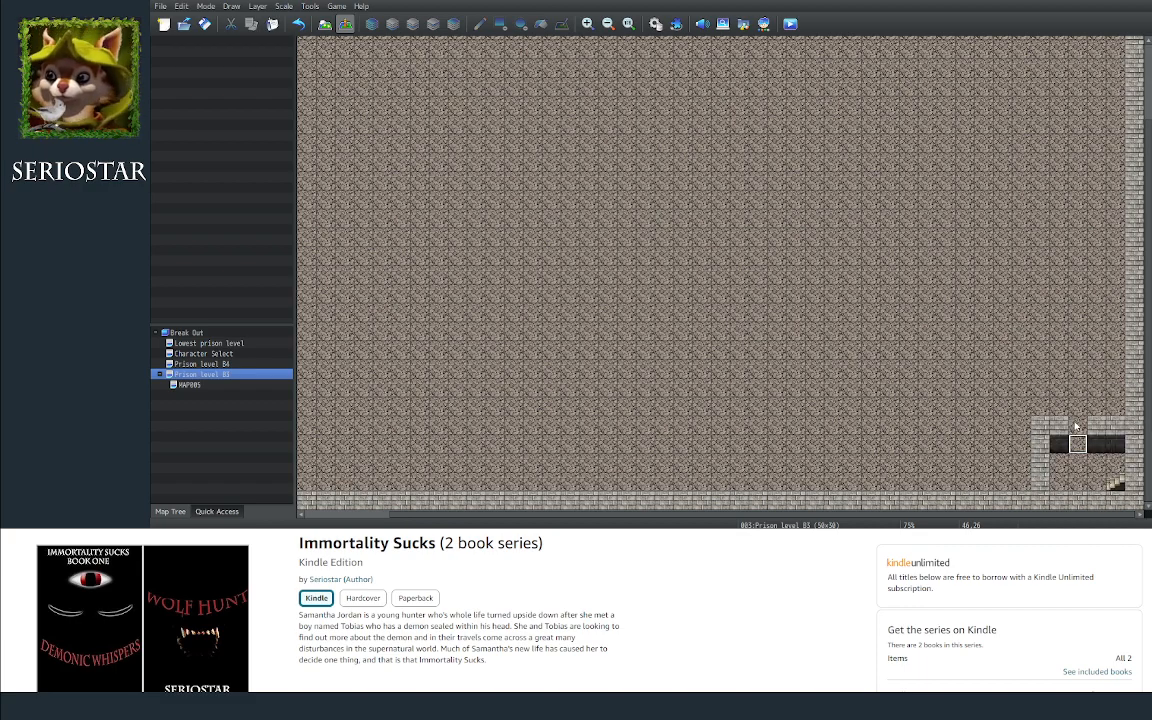
{"action": "right_click", "coordinate": [1076, 426]}
{"action": "left_click", "coordinate": [1075, 450]}
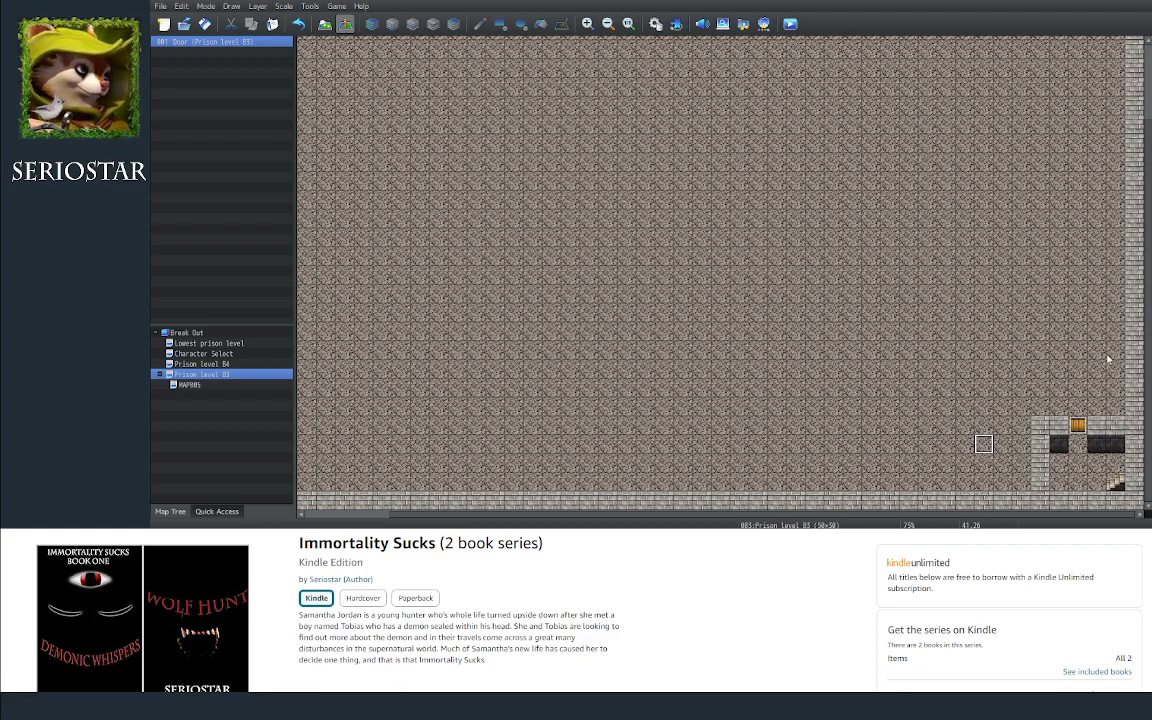
Step: Set the player's starting position north of the alcove door, at (46,22)
{"action": "right_click", "coordinate": [1078, 364]}
{"action": "mouse_move", "coordinate": [1090, 519]}
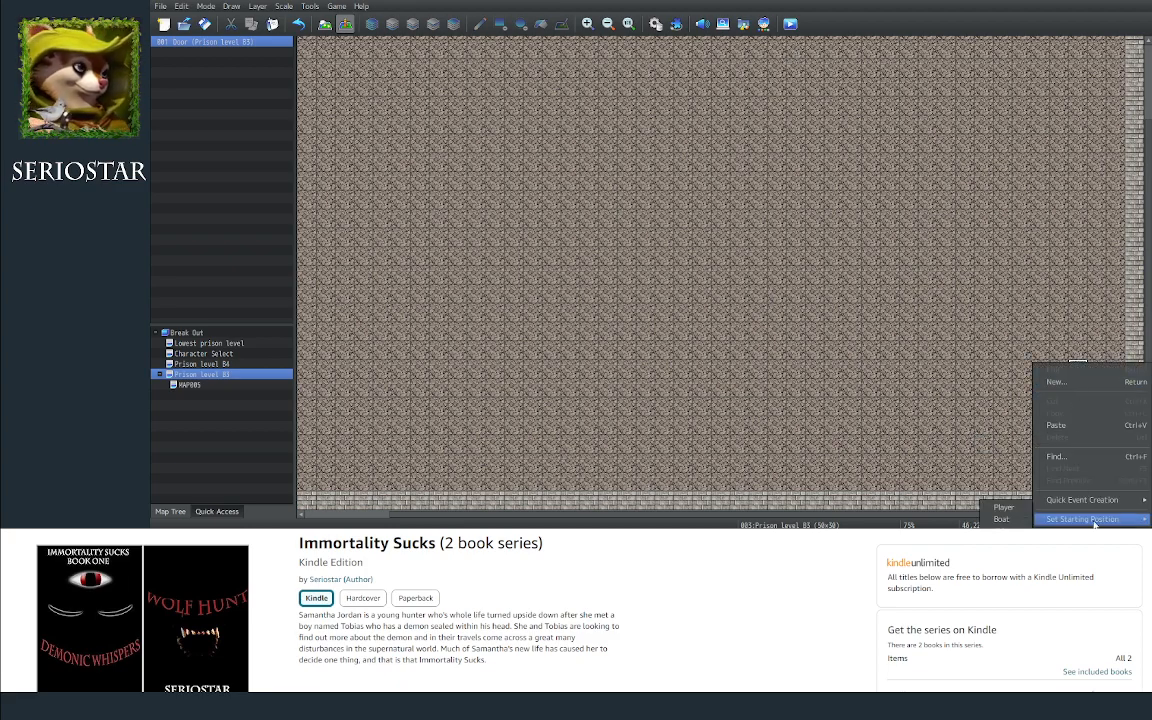
{"action": "left_click", "coordinate": [915, 458]}
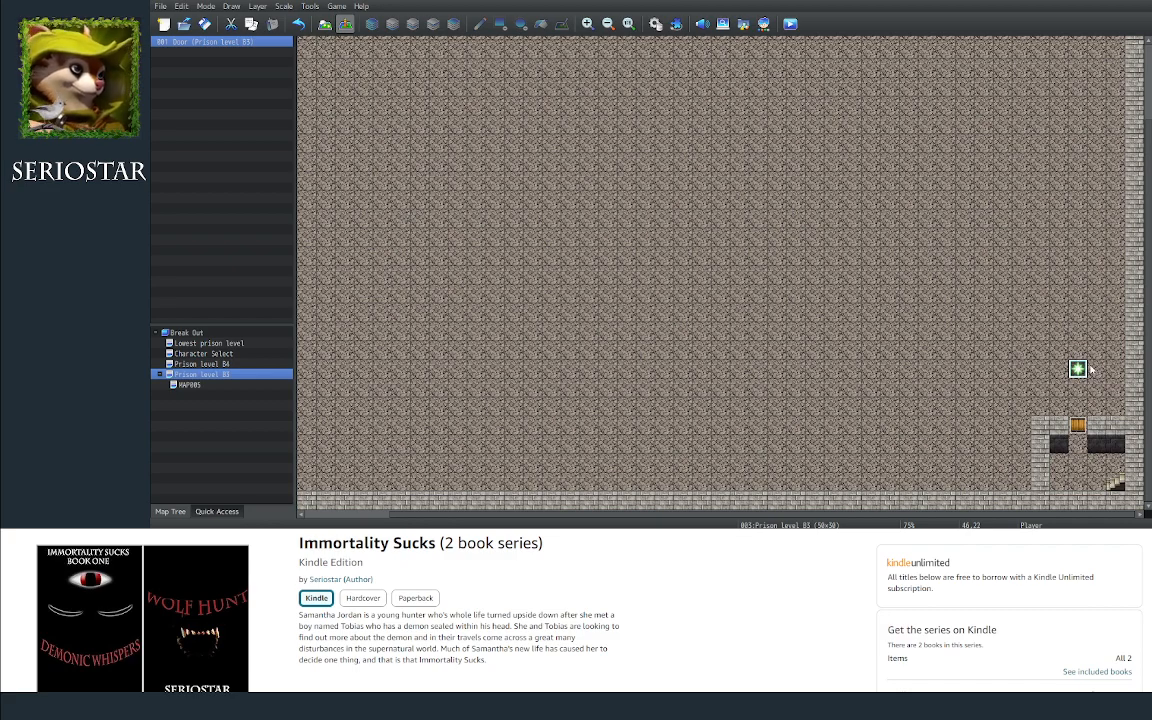
Step: Playtest a new game, walk the player south through the alcove door, and close the test window
{"action": "left_click", "coordinate": [791, 23]}
{"action": "left_click", "coordinate": [577, 261]}
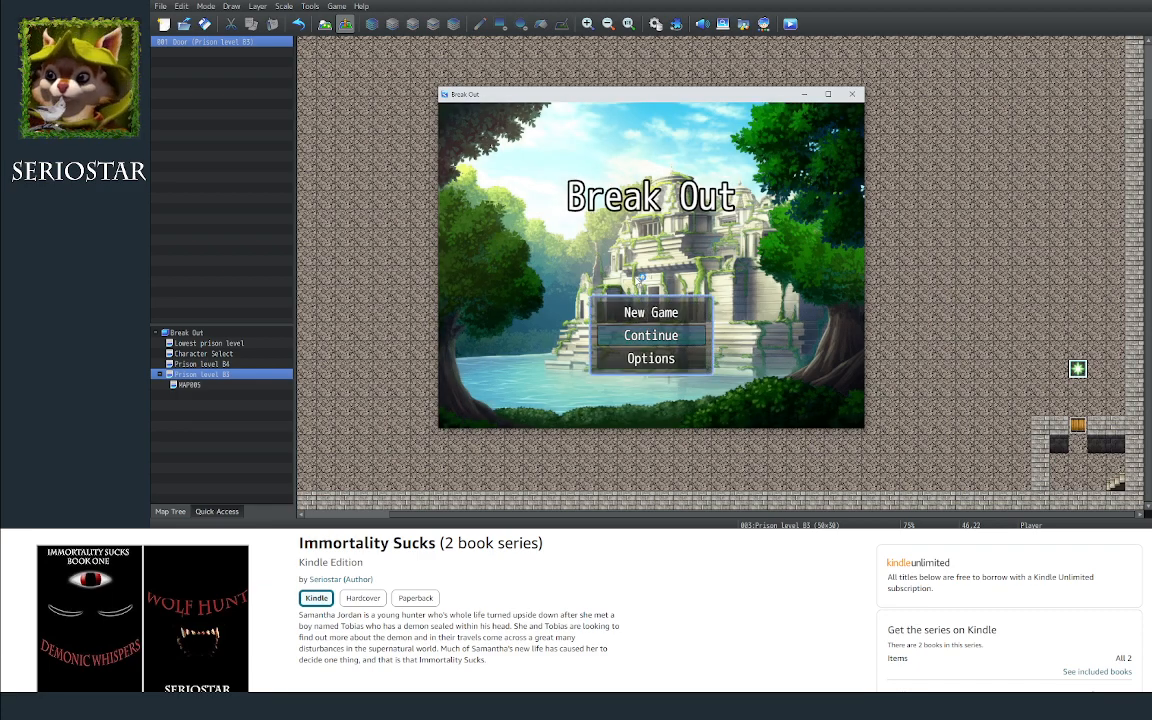
{"action": "key", "text": "Up"}
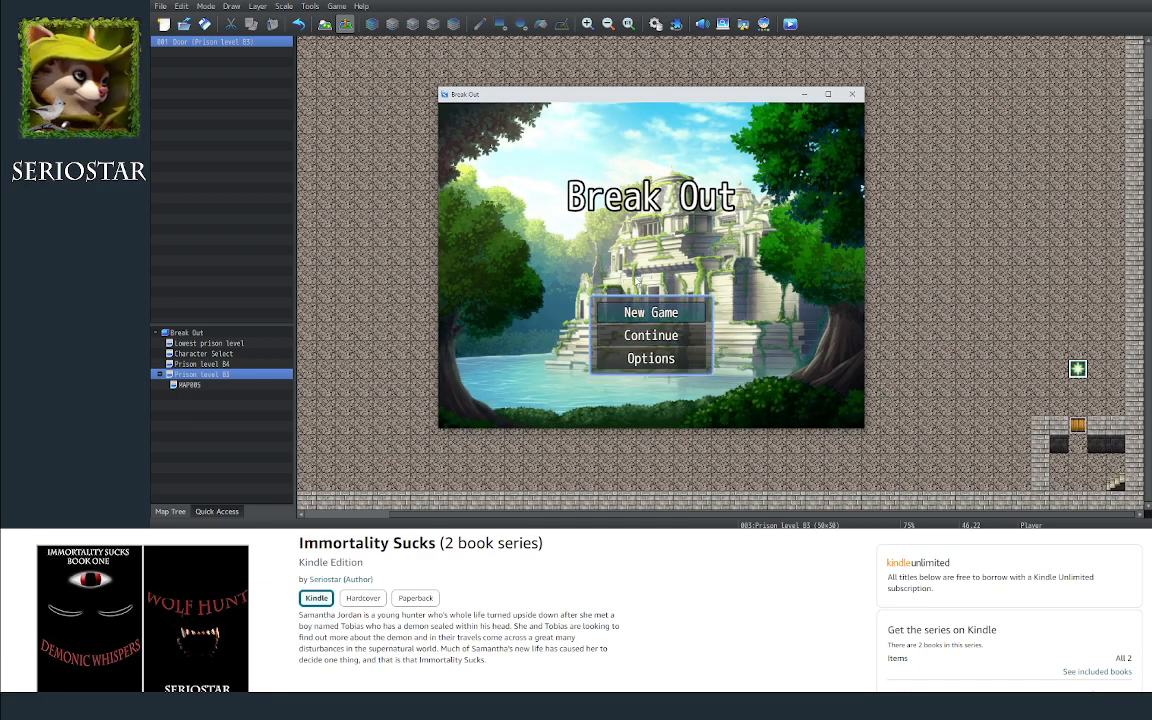
{"action": "key", "text": "Return"}
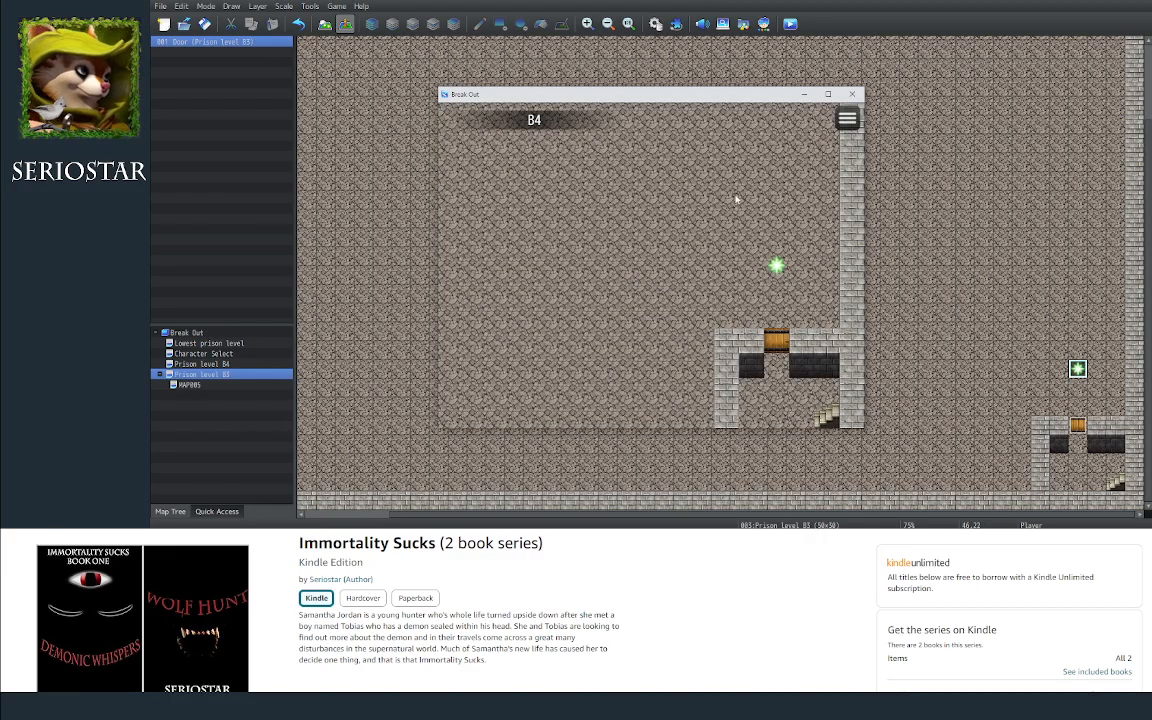
{"action": "key", "text": "Down"}
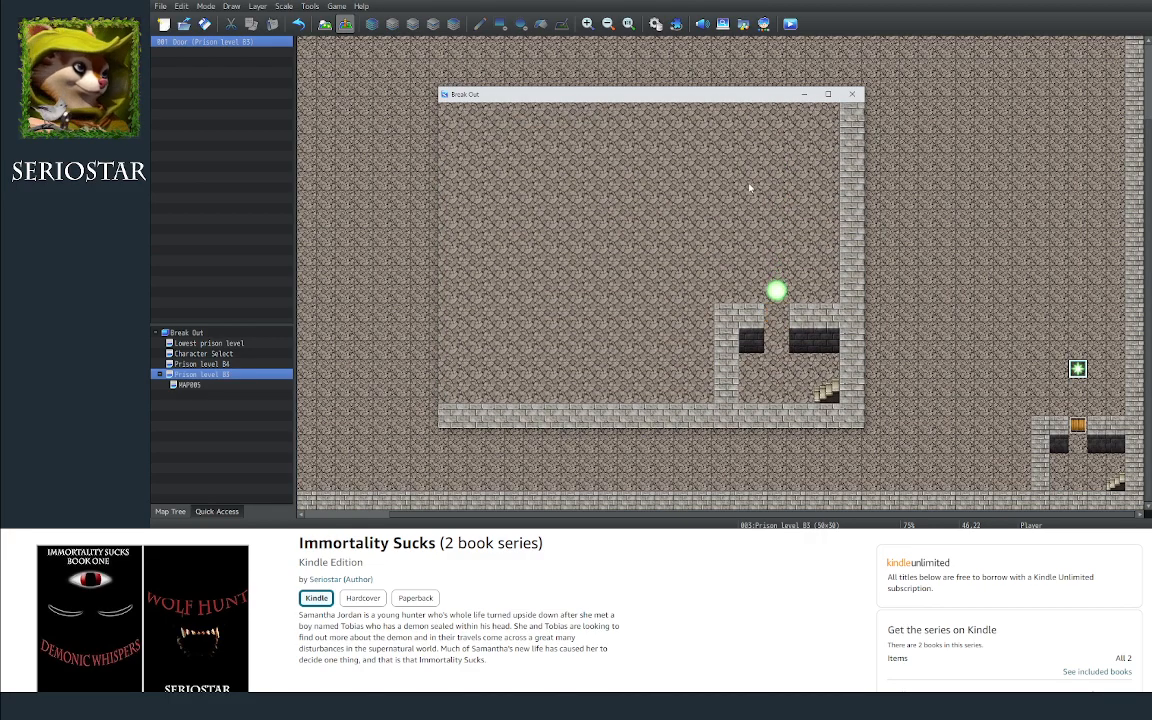
{"action": "key", "text": "Down"}
{"action": "key", "text": "Up"}
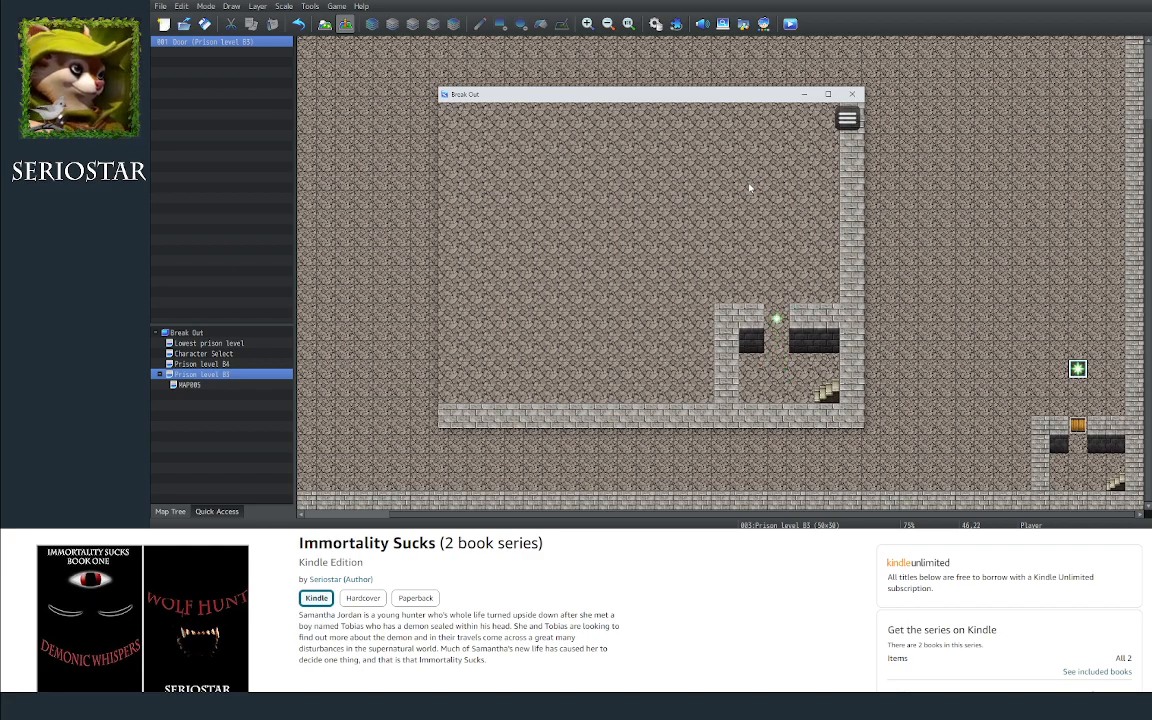
{"action": "key", "text": "Down"}
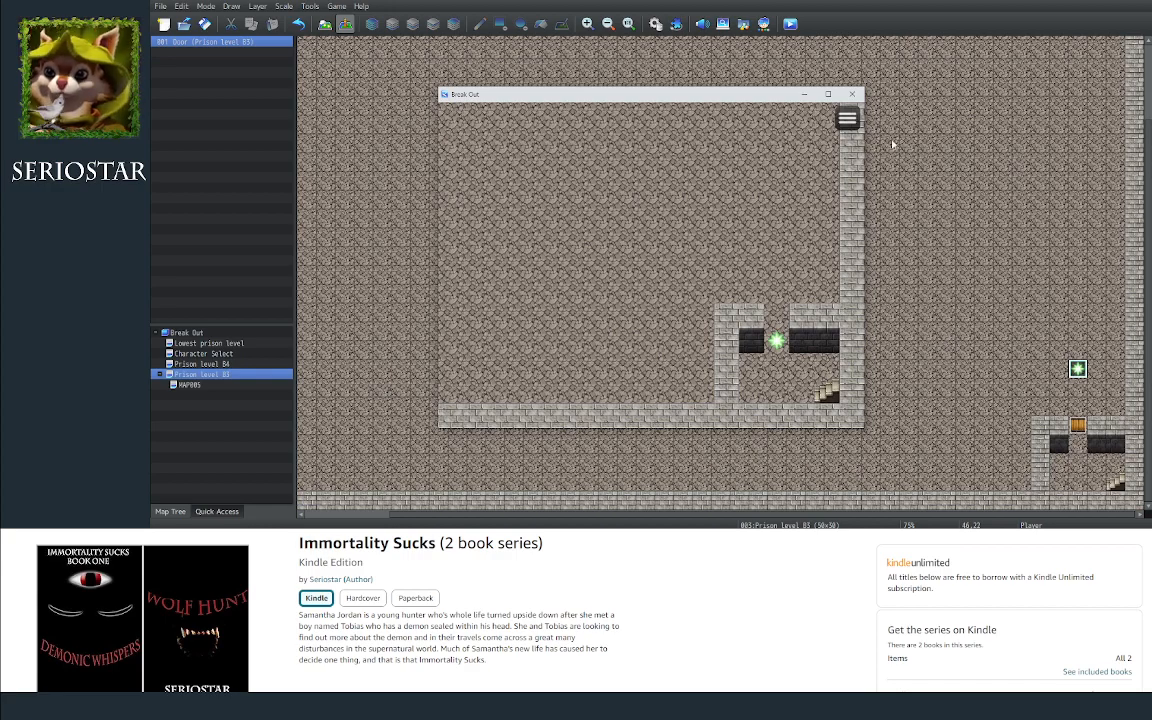
{"action": "left_click", "coordinate": [852, 96]}
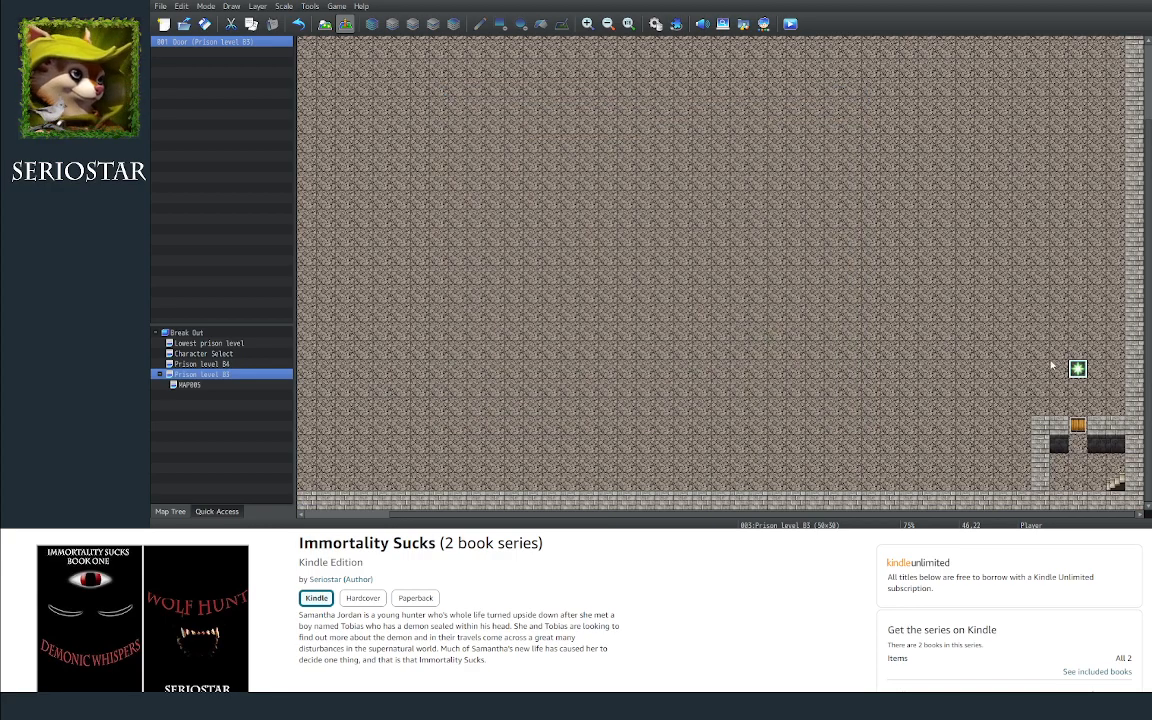
Step: Move the door event one tile south, into the gap between the dark wall faces at (46,26)
{"action": "right_click", "coordinate": [1077, 428]}
{"action": "left_click", "coordinate": [1077, 427]}
{"action": "right_click", "coordinate": [1079, 446]}
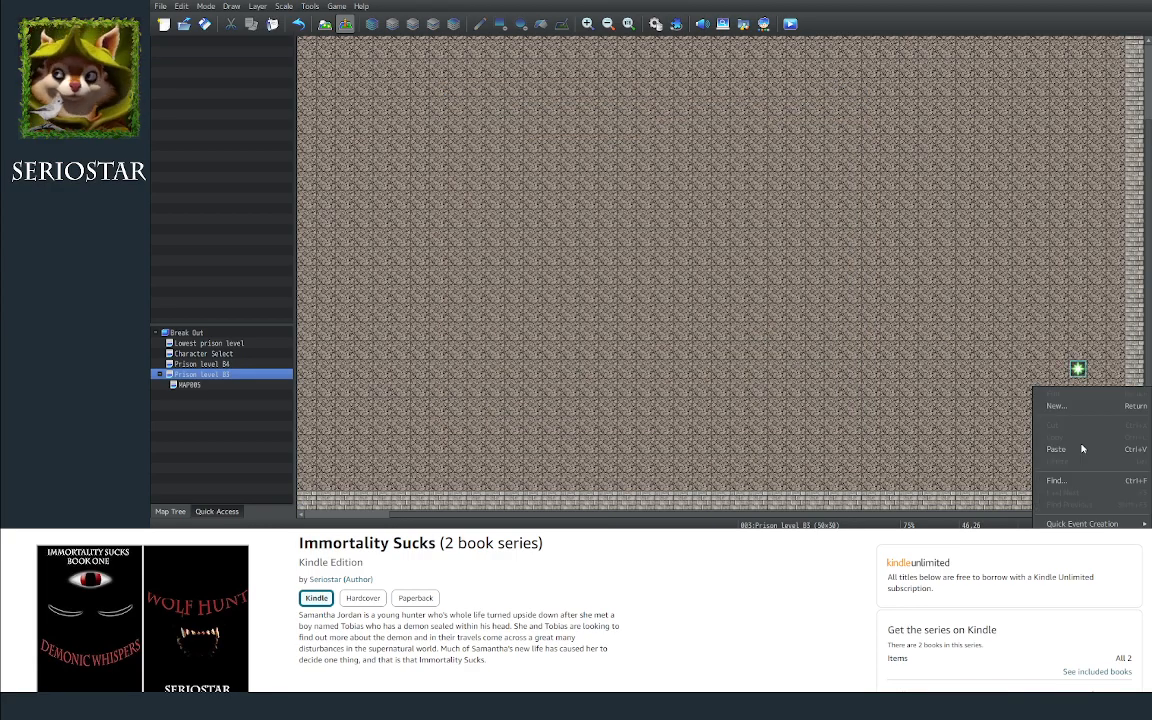
{"action": "left_click", "coordinate": [1082, 449]}
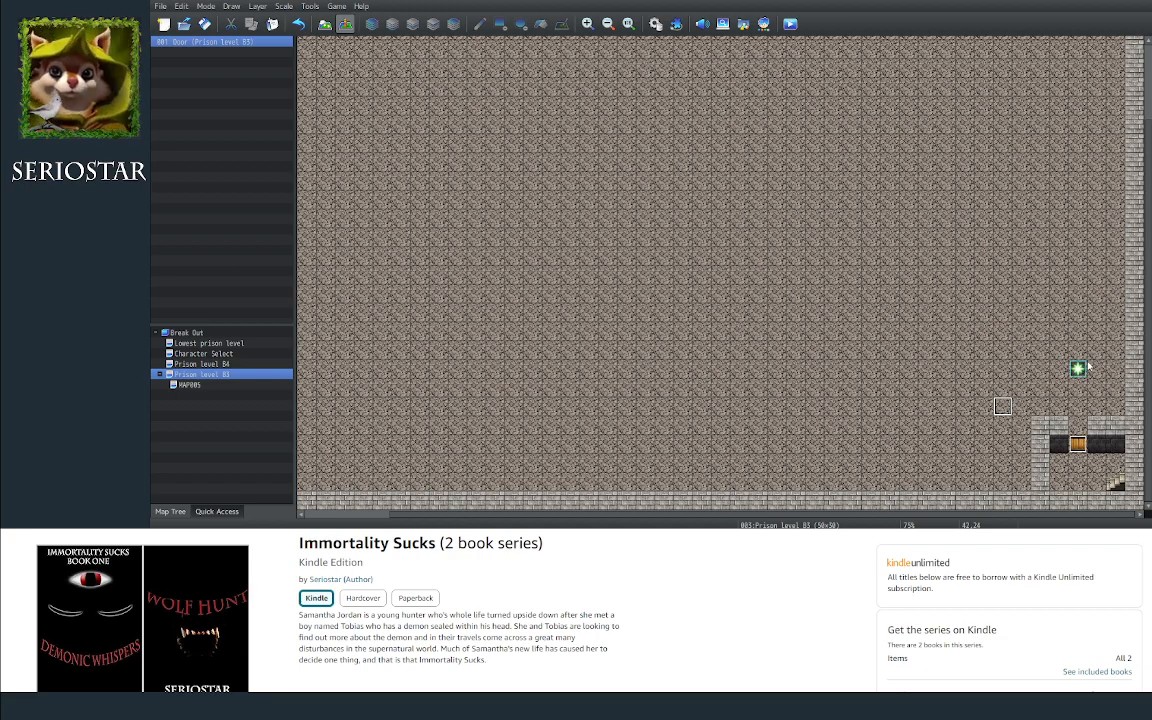
Step: Set the player's starting position at (8,6) on the Character Select map, between the four characters
{"action": "left_click", "coordinate": [220, 354]}
{"action": "right_click", "coordinate": [454, 158]}
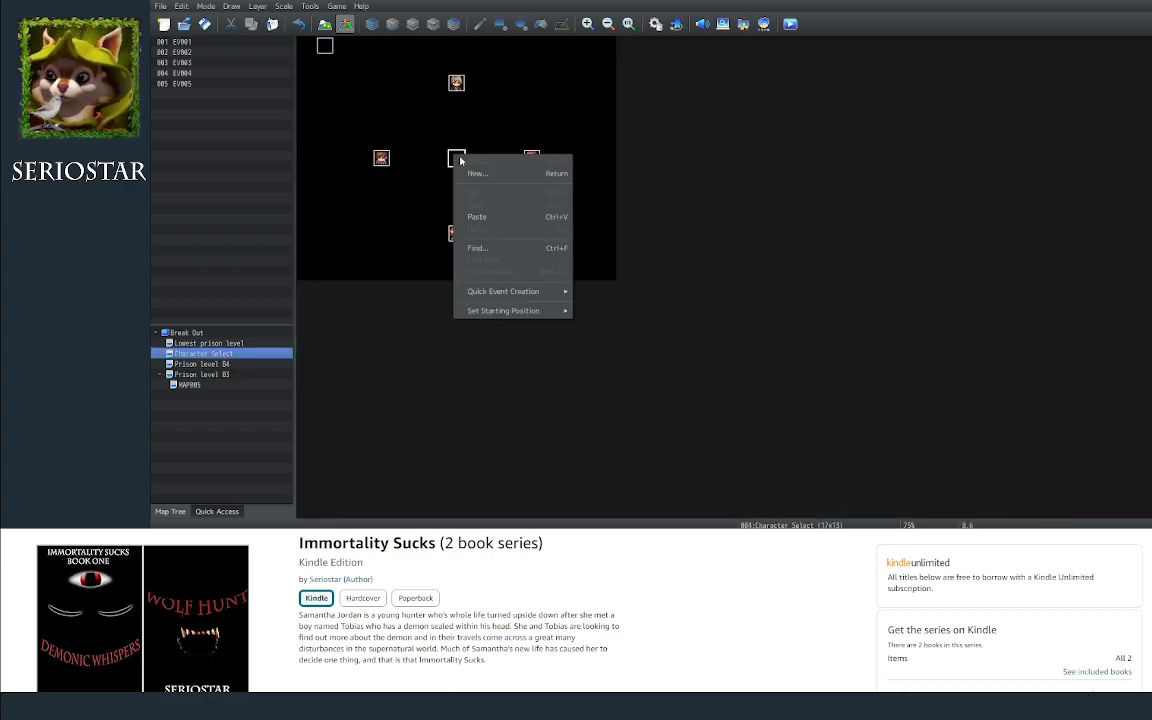
{"action": "mouse_move", "coordinate": [510, 310]}
{"action": "left_click", "coordinate": [596, 311]}
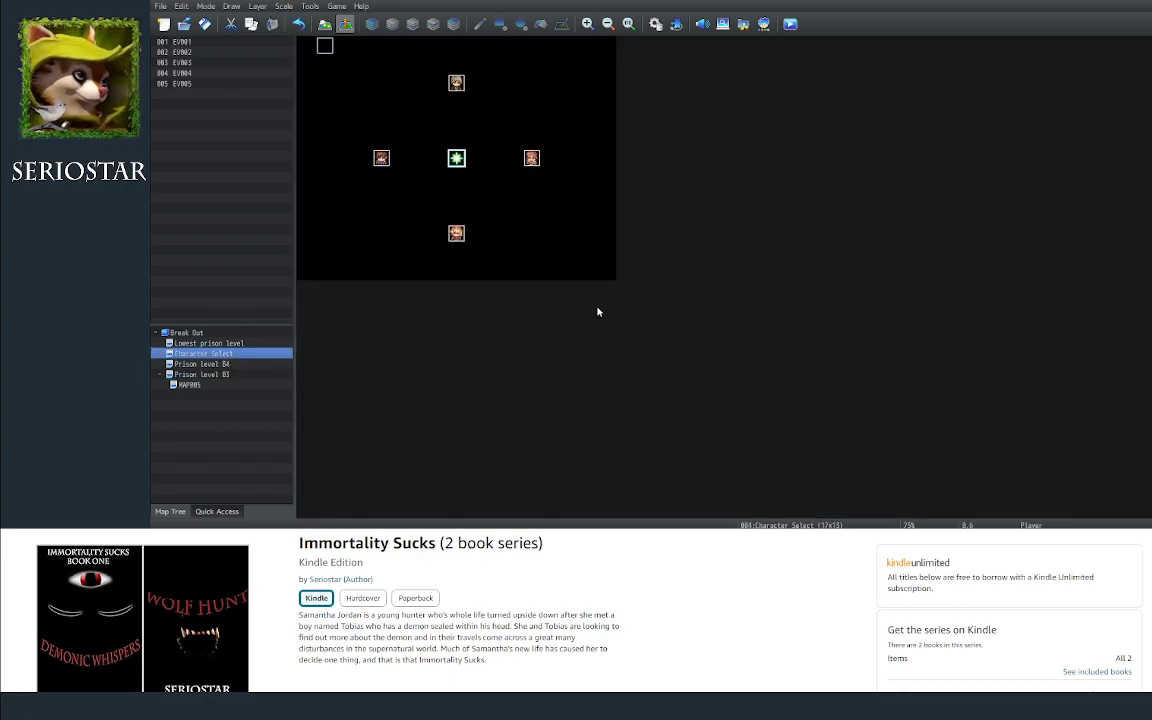
Step: Change the alcove door event's image on the Prison level B3 map to a barred gate
{"action": "left_click", "coordinate": [212, 333]}
{"action": "left_click", "coordinate": [200, 343]}
{"action": "right_click", "coordinate": [217, 364]}
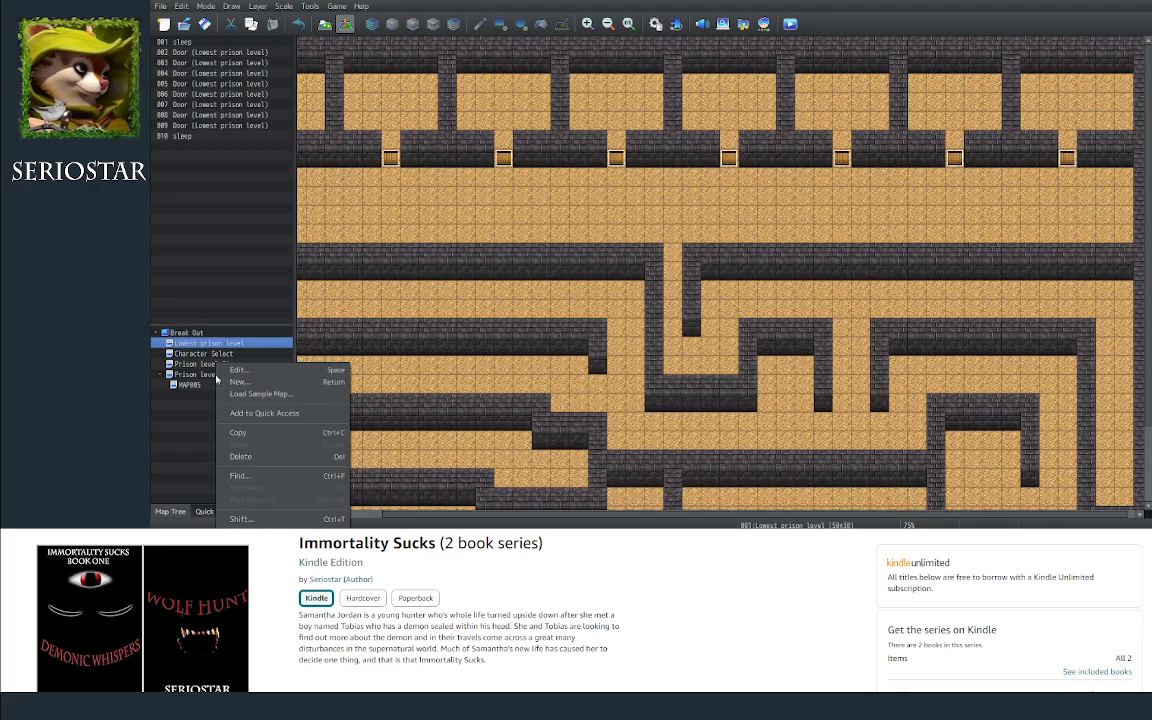
{"action": "left_click", "coordinate": [200, 374]}
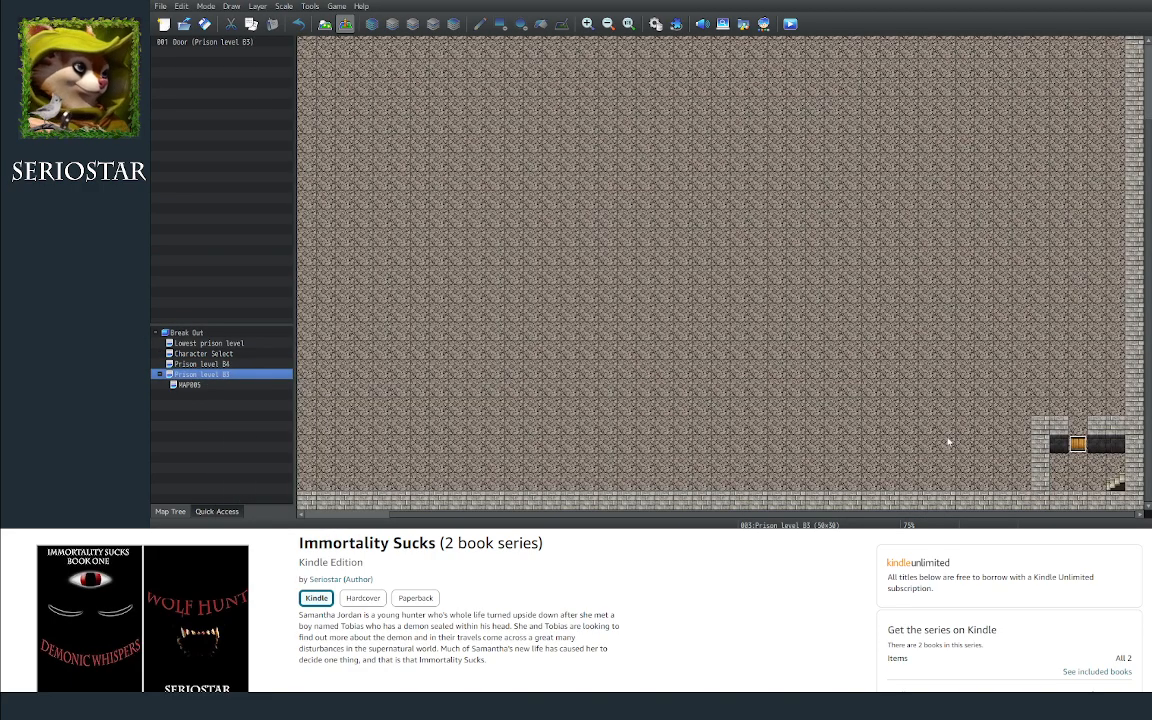
{"action": "left_click", "coordinate": [988, 392]}
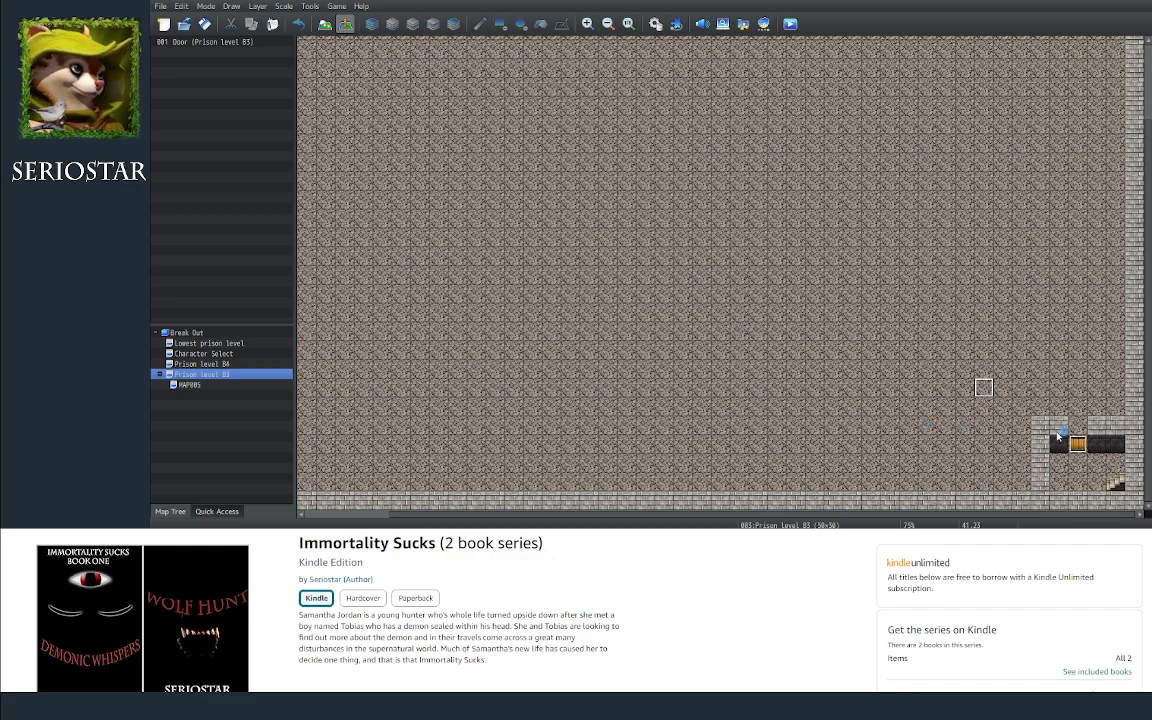
{"action": "double_click", "coordinate": [1087, 444]}
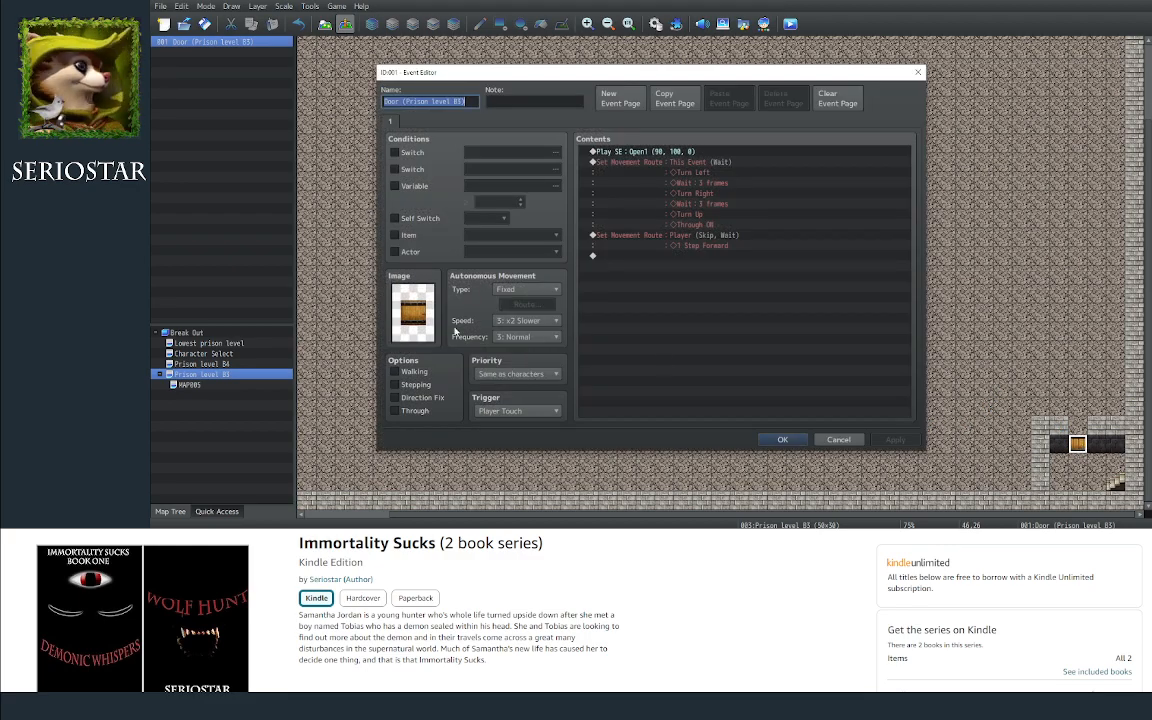
{"action": "left_click", "coordinate": [419, 318]}
{"action": "double_click", "coordinate": [419, 318]}
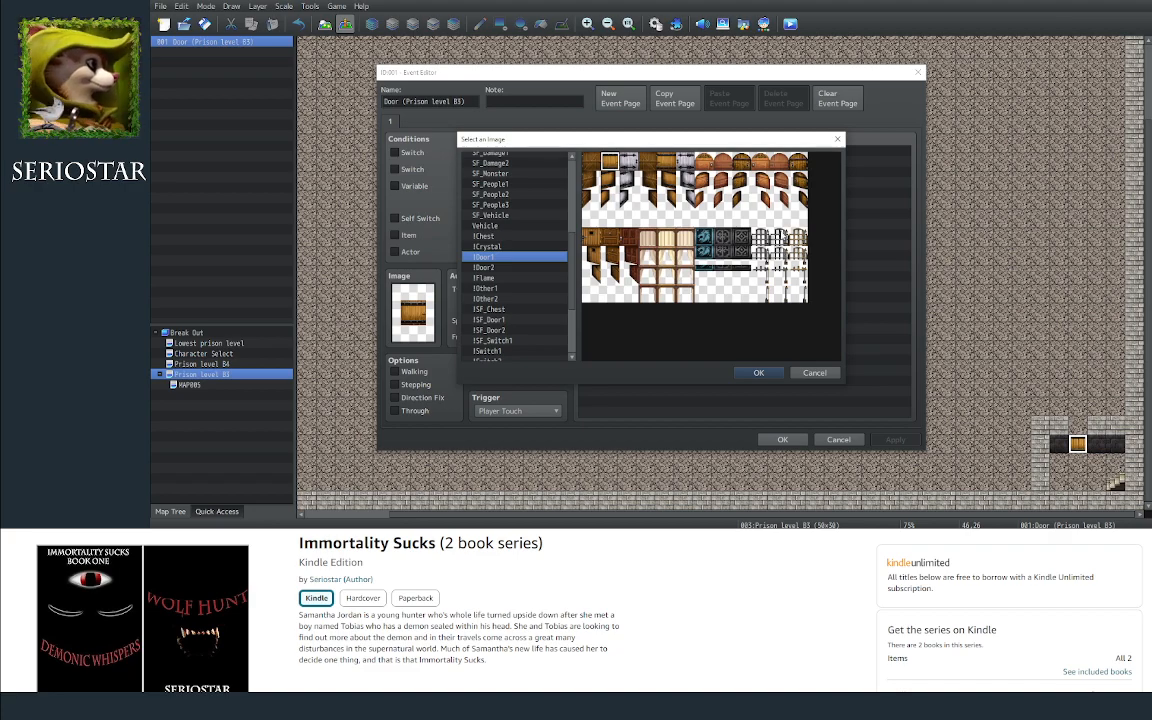
{"action": "double_click", "coordinate": [702, 208]}
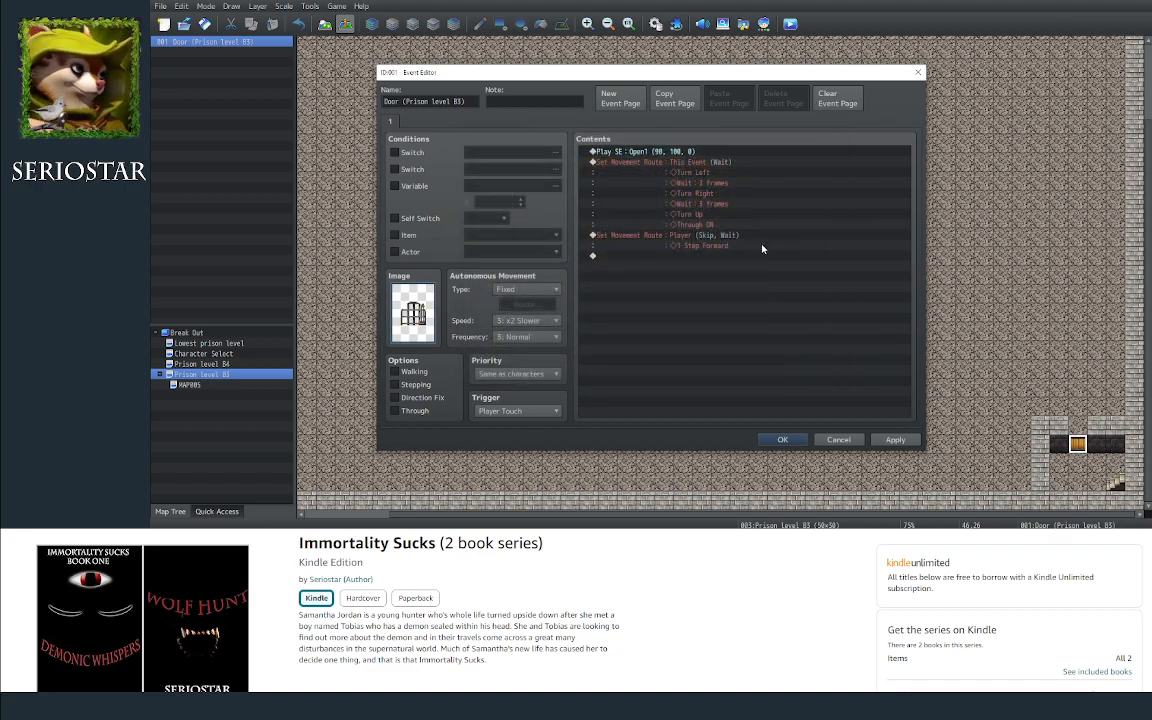
{"action": "left_click", "coordinate": [782, 441]}
{"action": "left_click", "coordinate": [950, 388]}
{"action": "right_click", "coordinate": [1098, 447]}
{"action": "left_click", "coordinate": [1083, 449]}
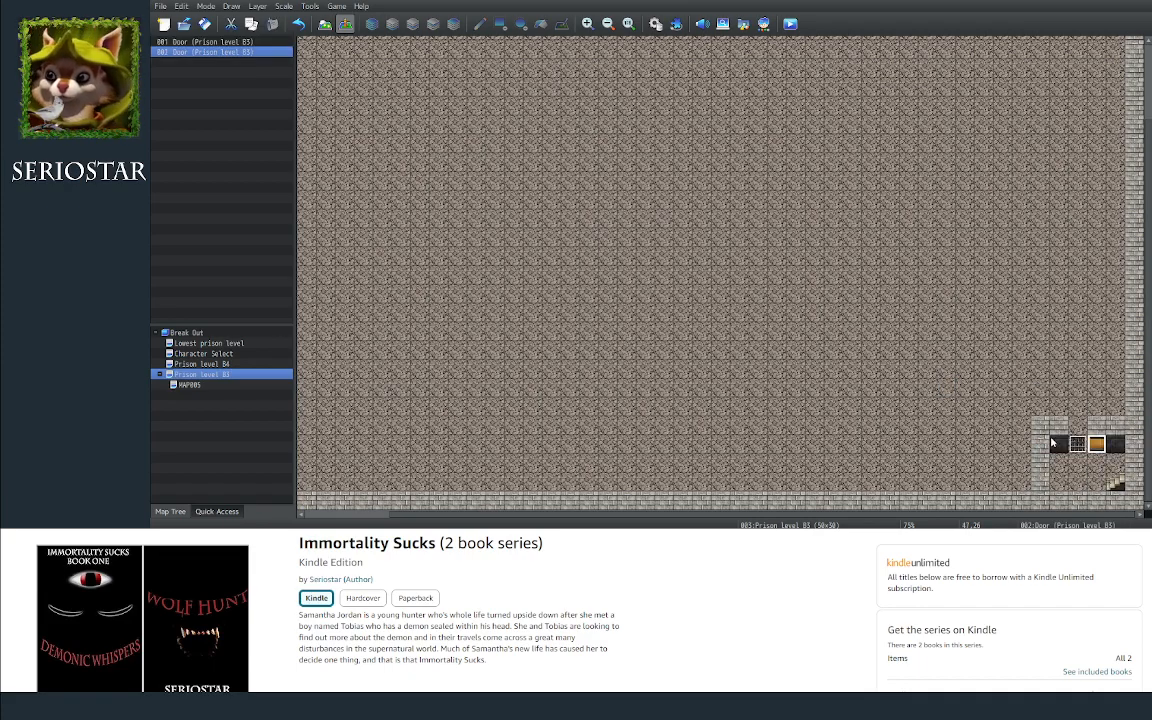
{"action": "key", "text": "Delete"}
Step: Move the barred door event one tile north, into the line of wall tops at (46,25)
{"action": "right_click", "coordinate": [1077, 446]}
{"action": "left_click", "coordinate": [1076, 432]}
{"action": "right_click", "coordinate": [1077, 432]}
{"action": "left_click", "coordinate": [1072, 444]}
{"action": "left_click", "coordinate": [928, 424]}
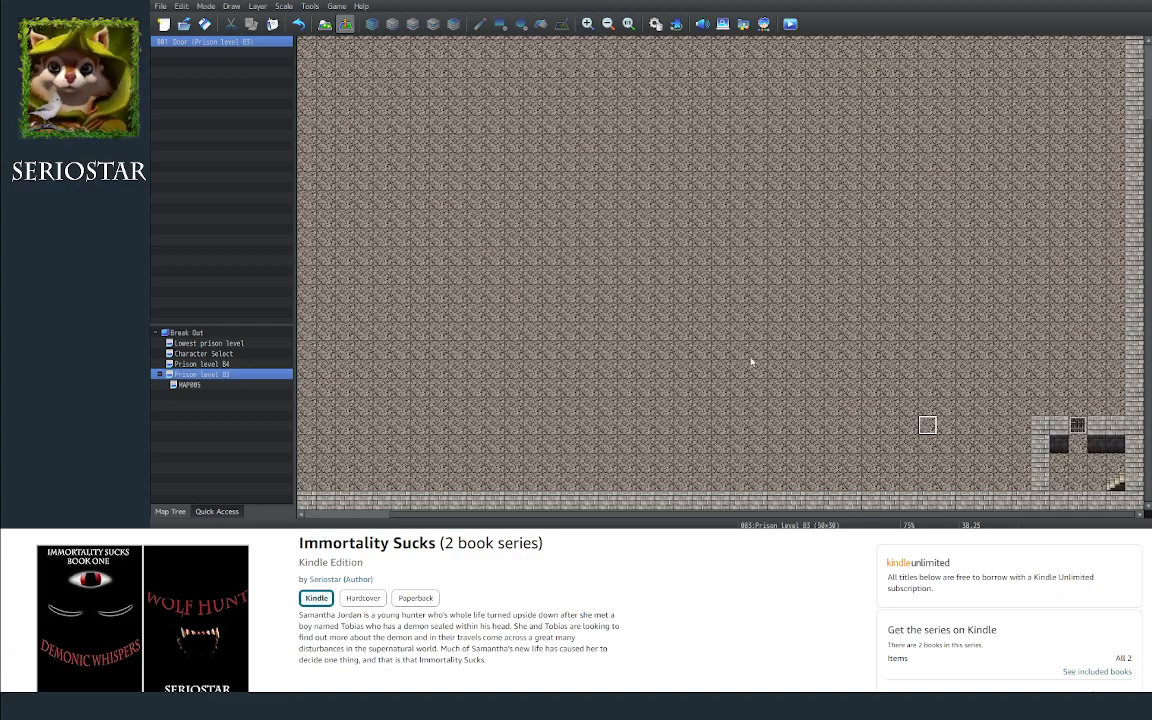
Step: Paint two three-tile wall stubs southward from level B3's north wall, at columns 23 and 27
{"action": "left_click", "coordinate": [324, 23]}
{"action": "left_click_drag", "start_coordinate": [829, 514], "coordinate": [738, 514]}
{"action": "scroll", "coordinate": [765, 462], "scroll_direction": "right", "scroll_amount": 10}
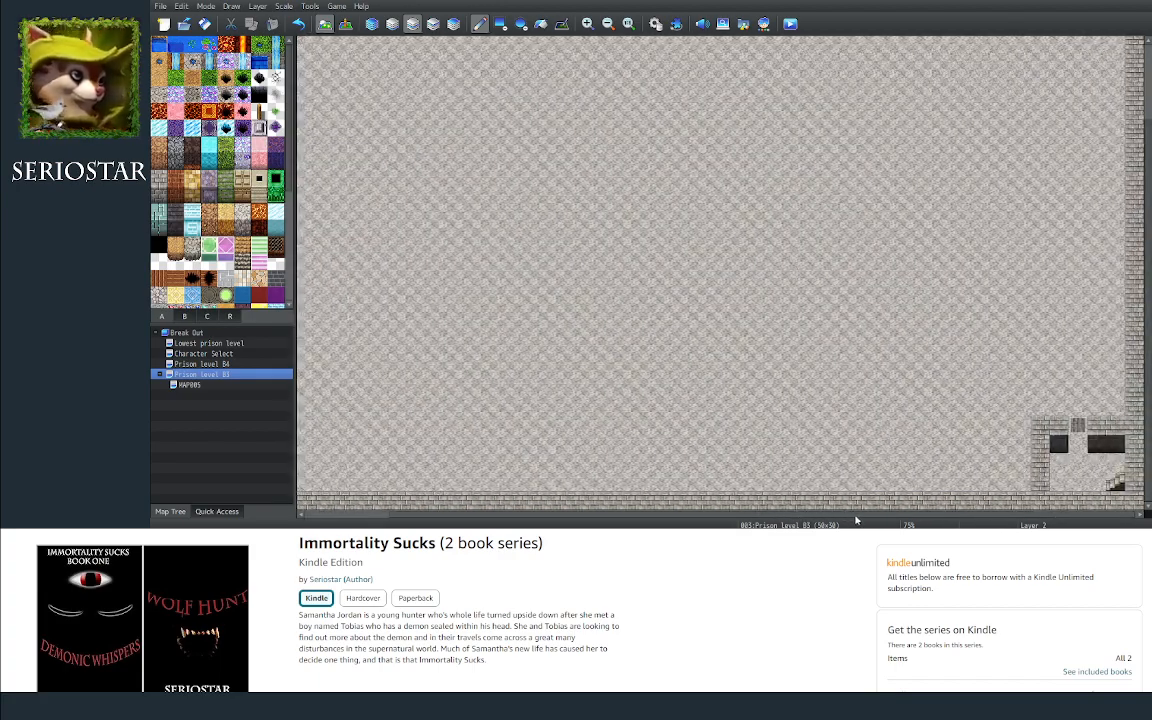
{"action": "left_click_drag", "start_coordinate": [1149, 311], "coordinate": [1149, 251]}
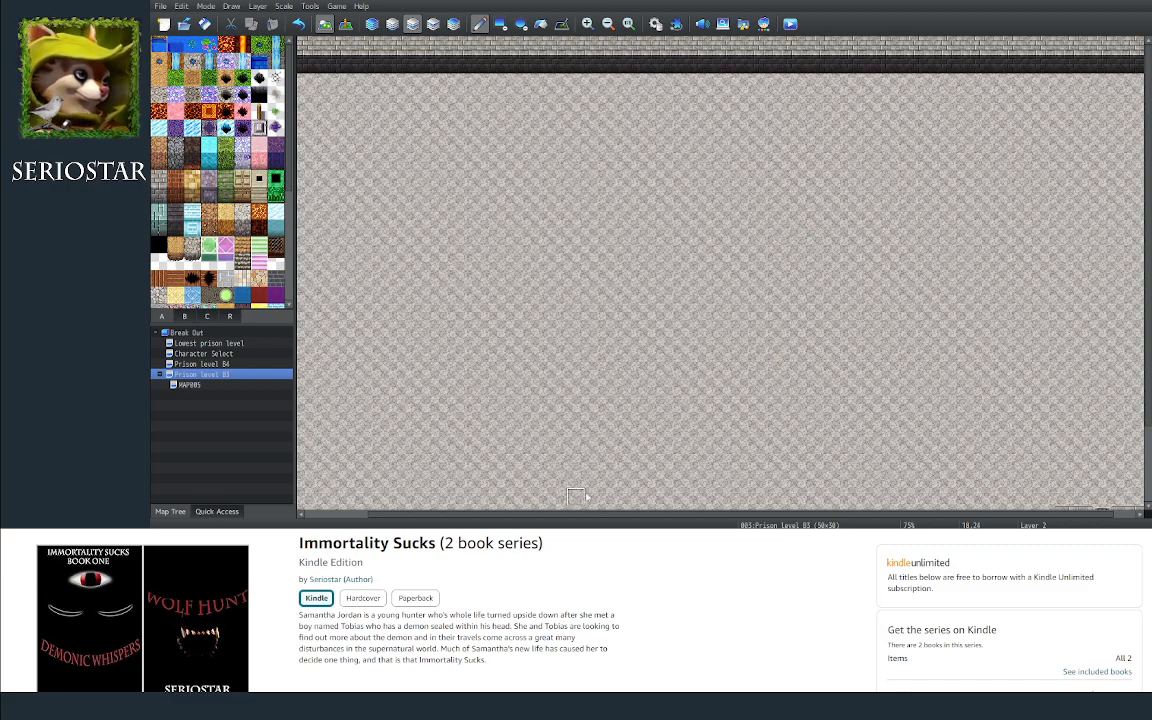
{"action": "left_click_drag", "start_coordinate": [620, 516], "coordinate": [608, 515]}
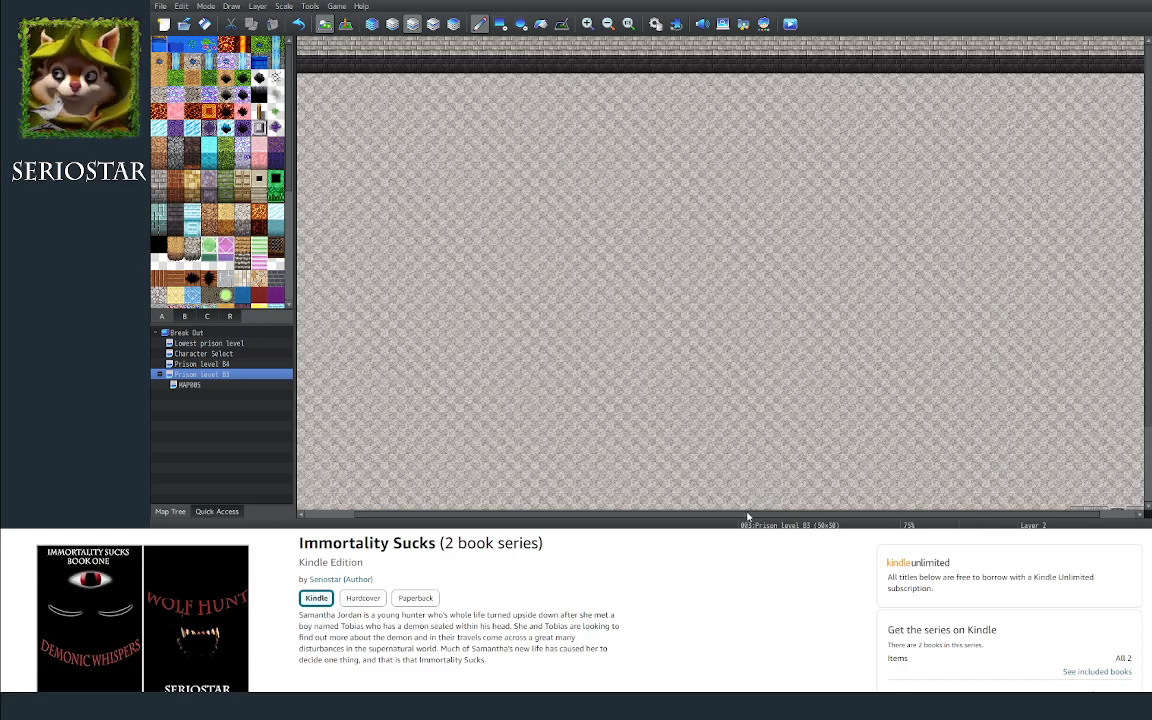
{"action": "mouse_move", "coordinate": [751, 516]}
{"action": "left_mouse_down"}
{"action": "mouse_move", "coordinate": [809, 523]}
{"action": "mouse_move", "coordinate": [676, 512]}
{"action": "mouse_move", "coordinate": [771, 521]}
{"action": "mouse_move", "coordinate": [716, 521]}
{"action": "mouse_move", "coordinate": [736, 522]}
{"action": "left_mouse_up"}
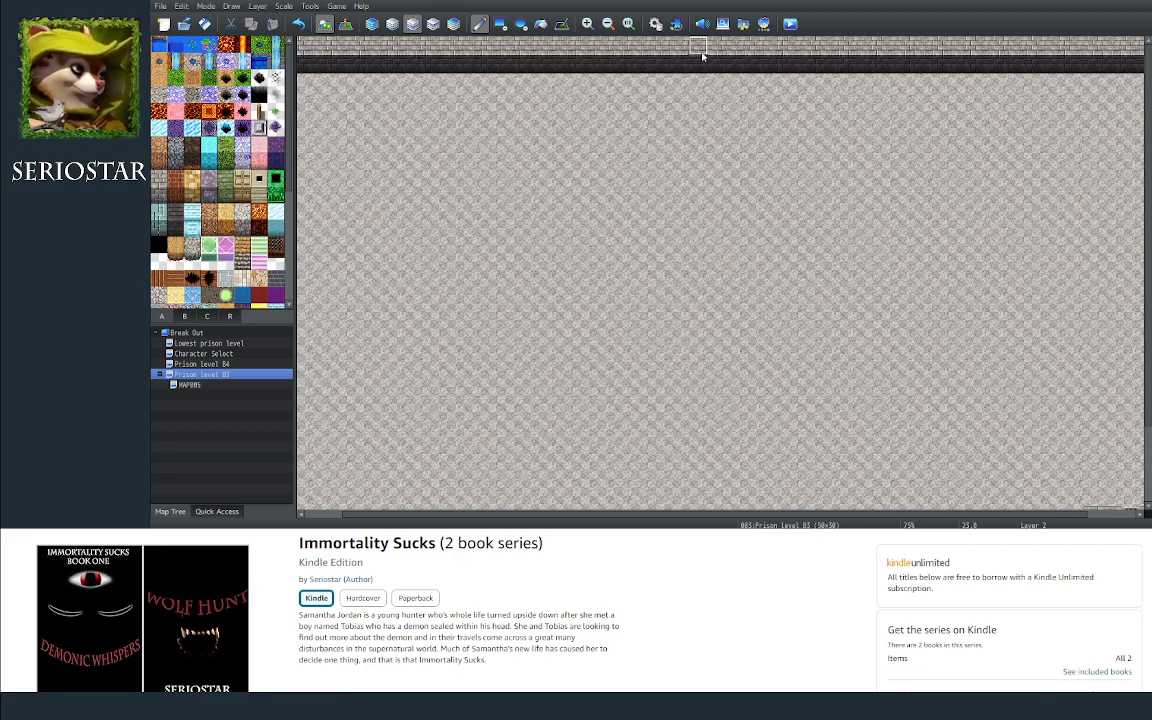
{"action": "left_click_drag", "start_coordinate": [700, 63], "coordinate": [700, 82]}
{"action": "left_click", "coordinate": [700, 102]}
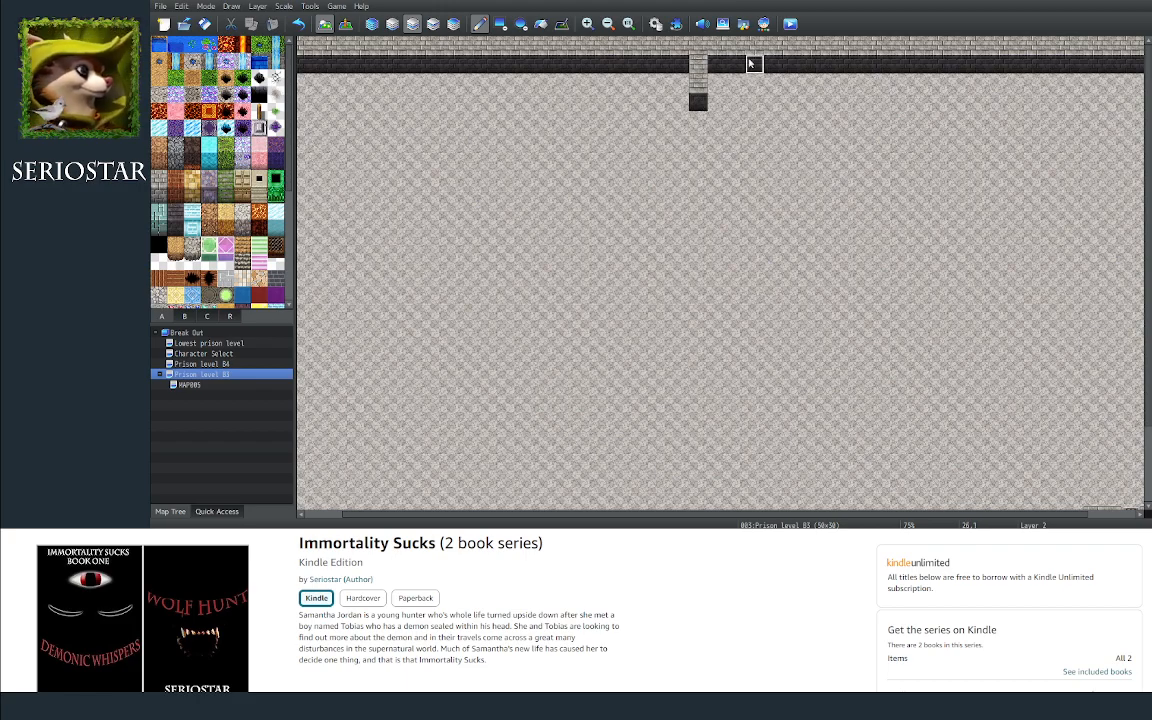
{"action": "left_click_drag", "start_coordinate": [755, 63], "coordinate": [755, 104]}
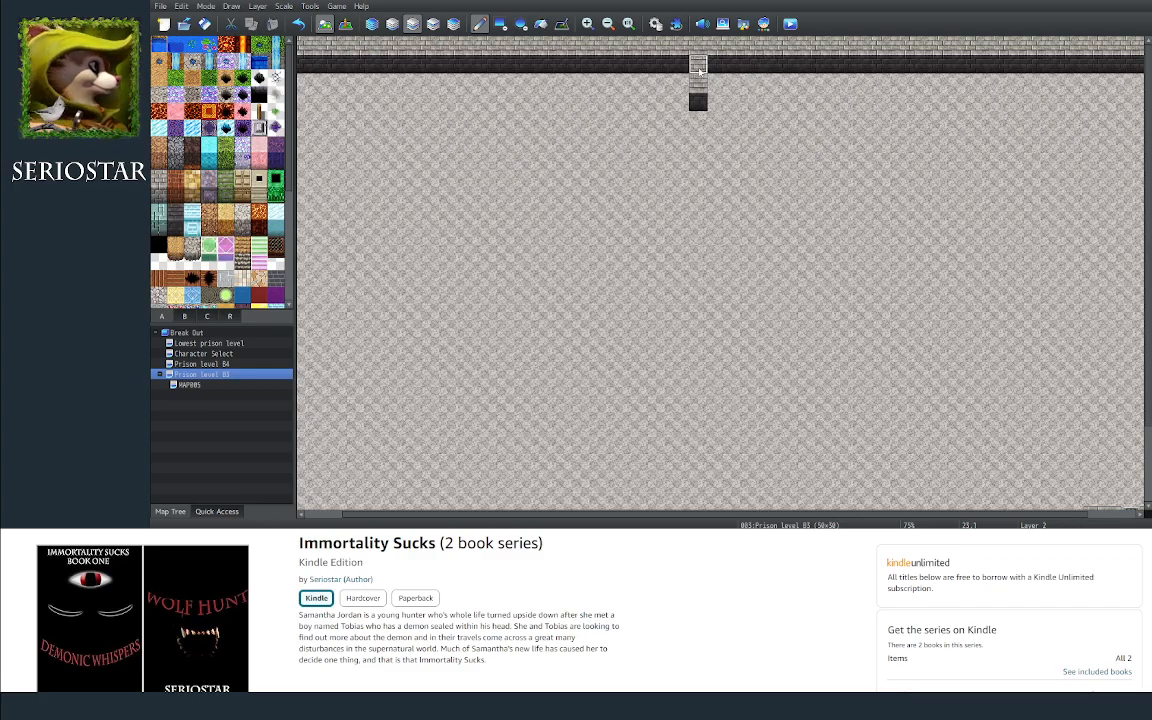
{"action": "left_click", "coordinate": [776, 108]}
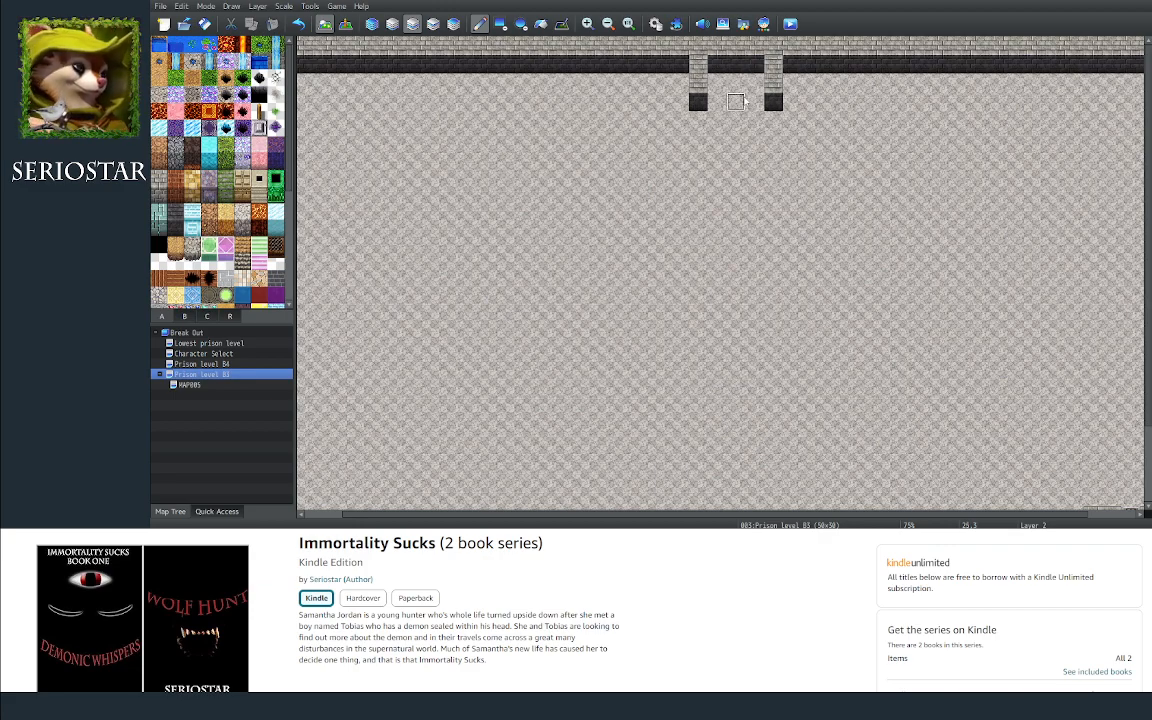
Step: Open a gap in the north wall at column 25 and place a light-filled exit there
{"action": "left_click_drag", "start_coordinate": [741, 51], "coordinate": [739, 66]}
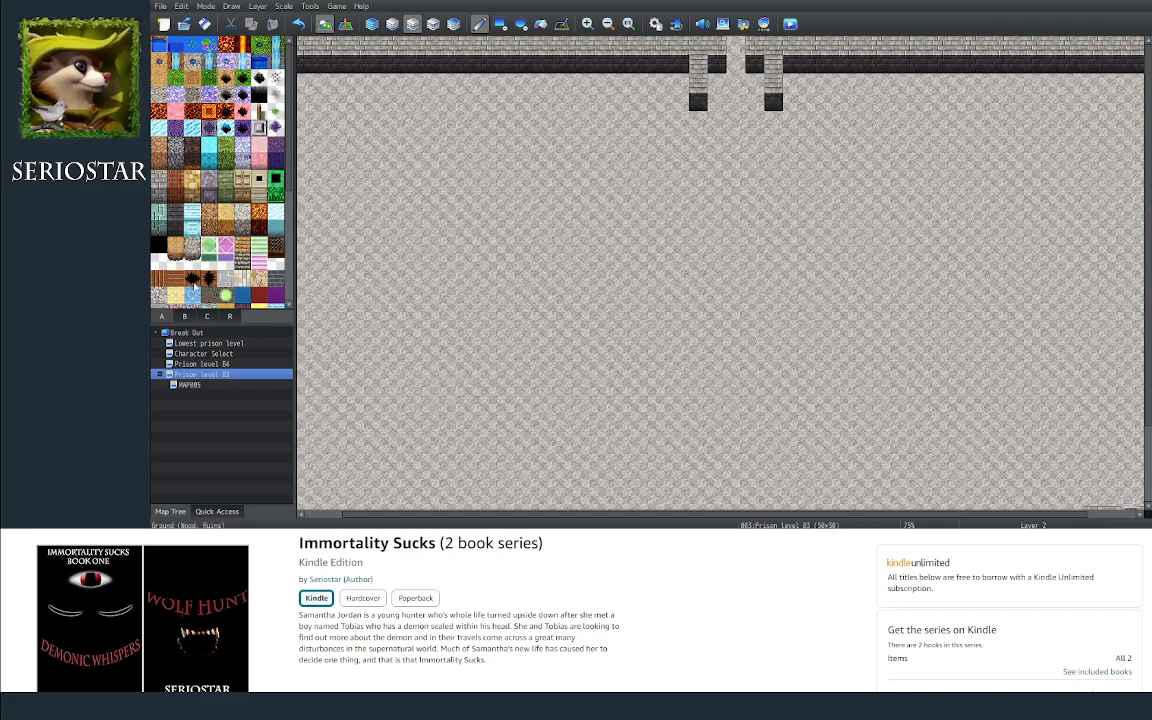
{"action": "left_click", "coordinate": [185, 316]}
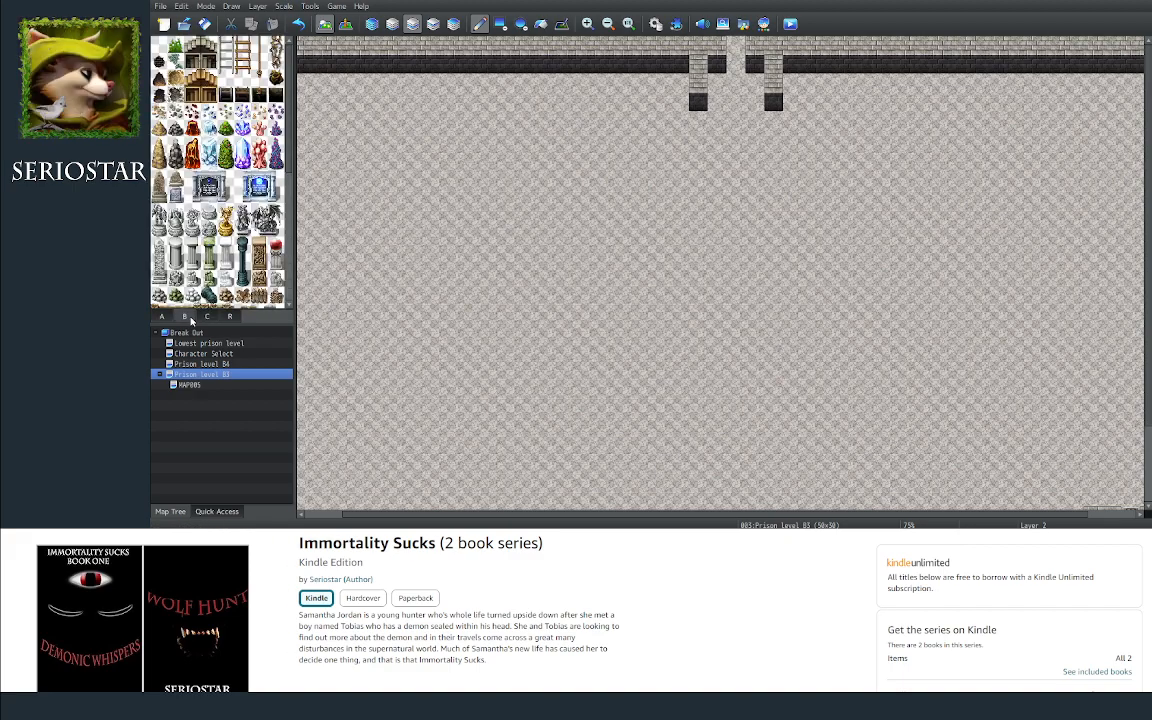
{"action": "left_click", "coordinate": [207, 316]}
{"action": "scroll", "coordinate": [250, 232], "scroll_direction": "up", "scroll_amount": 5}
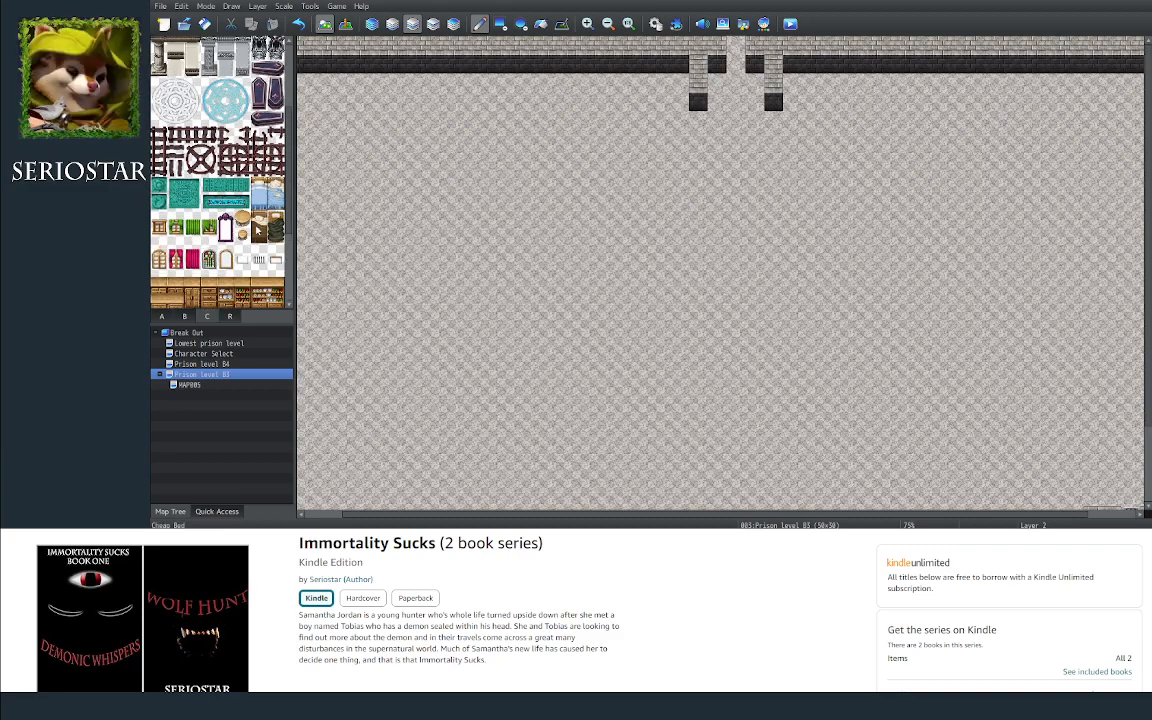
{"action": "scroll", "coordinate": [258, 225], "scroll_direction": "up", "scroll_amount": 3}
{"action": "scroll", "coordinate": [265, 200], "scroll_direction": "up", "scroll_amount": 3}
{"action": "scroll", "coordinate": [291, 213], "scroll_direction": "down", "scroll_amount": 3}
{"action": "scroll", "coordinate": [263, 195], "scroll_direction": "down", "scroll_amount": 2}
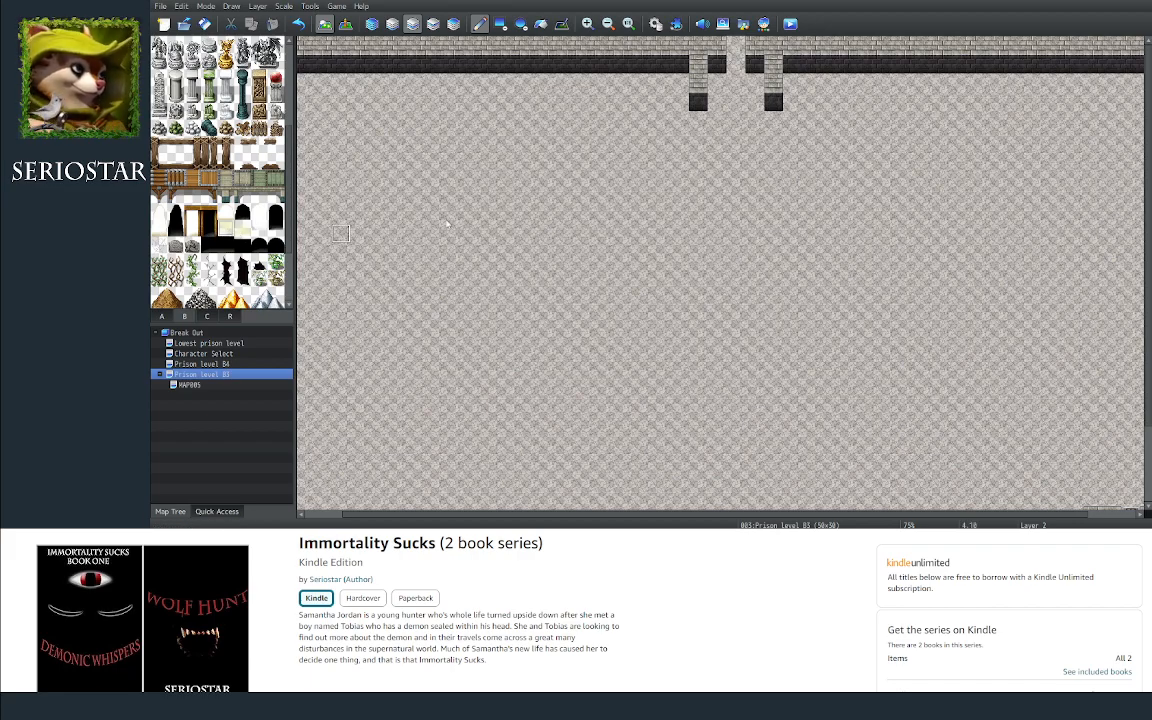
{"action": "left_click", "coordinate": [735, 45]}
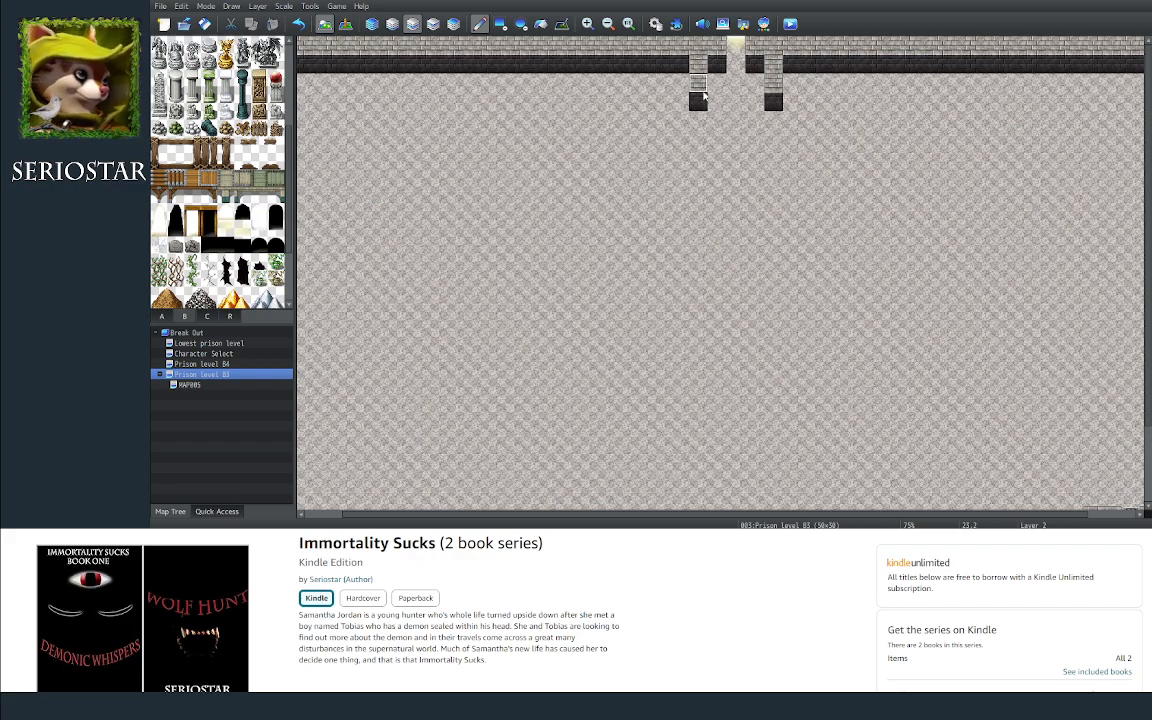
Step: Extend both north wall stubs one tile south and turn their ends inward at columns 24 and 26, keeping column 25 open
{"action": "left_click", "coordinate": [698, 120]}
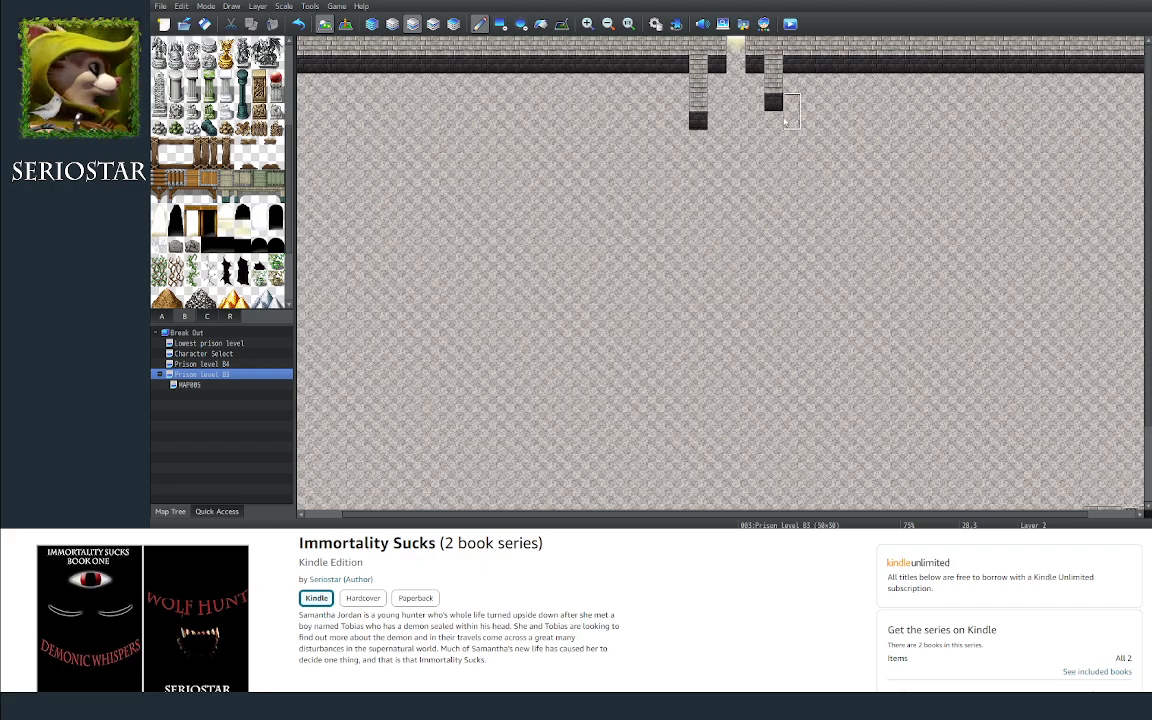
{"action": "left_click", "coordinate": [773, 120]}
{"action": "left_click", "coordinate": [753, 101]}
{"action": "left_click", "coordinate": [755, 120]}
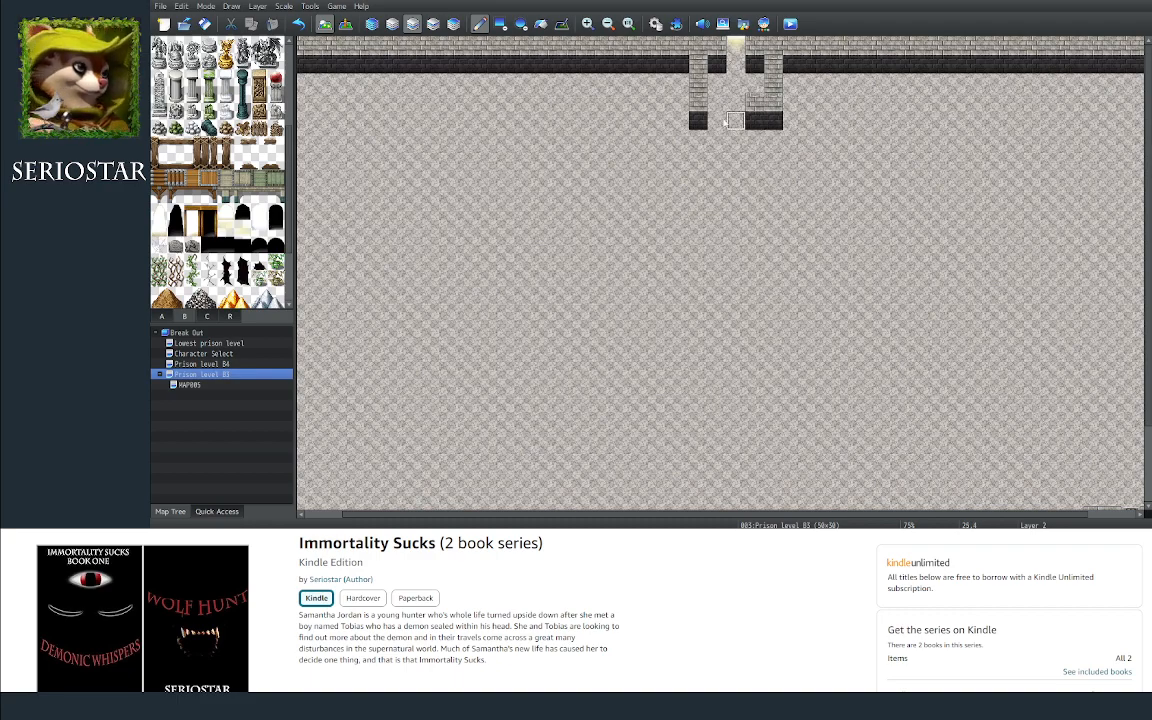
{"action": "left_click", "coordinate": [716, 120]}
{"action": "left_click", "coordinate": [715, 105]}
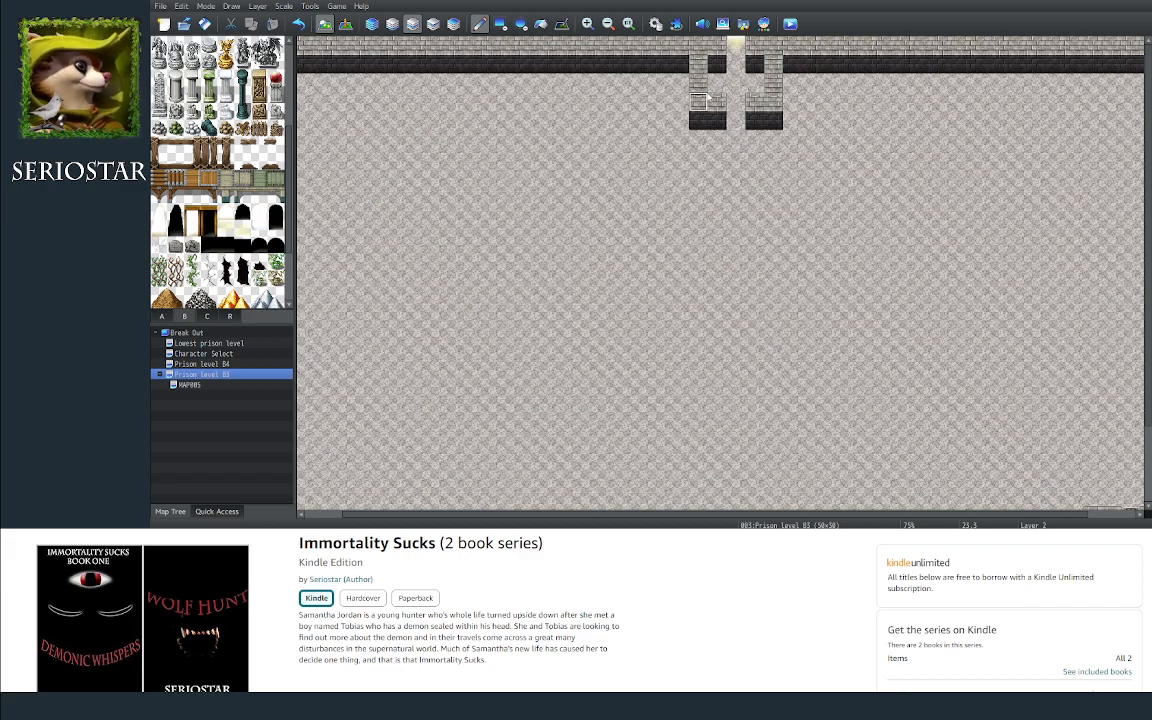
Step: Lengthen both passage walls two more tiles south so their inward-turned ends reach row 6
{"action": "left_click", "coordinate": [718, 140]}
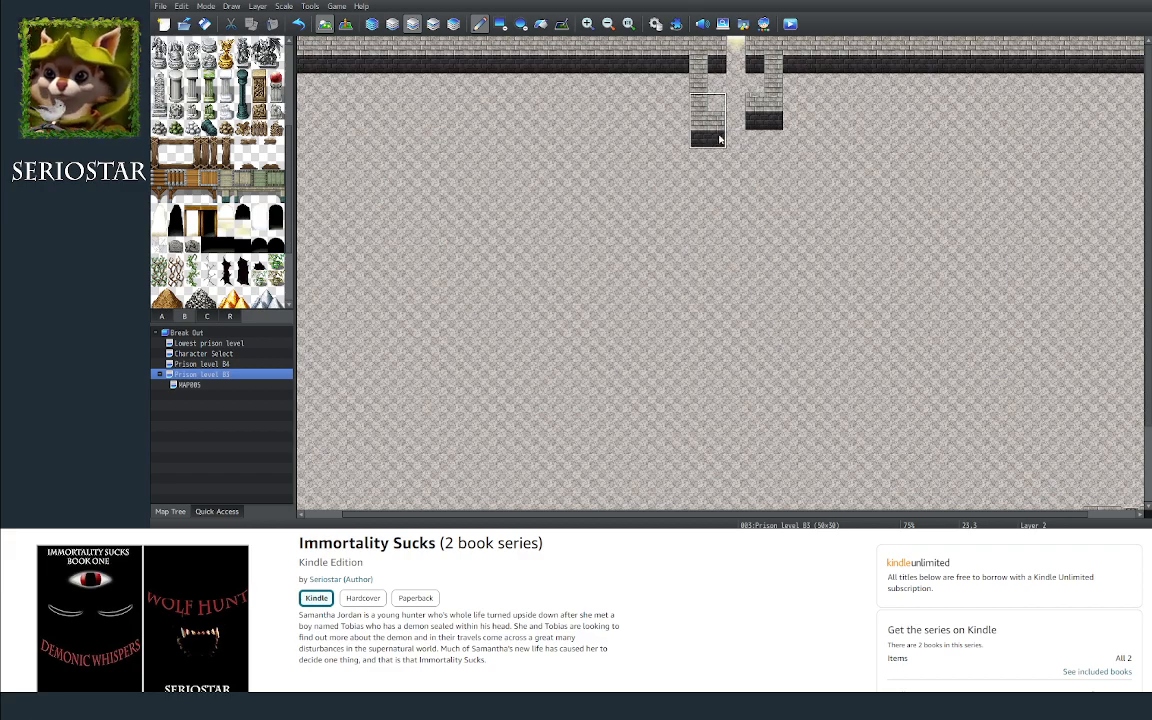
{"action": "left_click", "coordinate": [721, 158]}
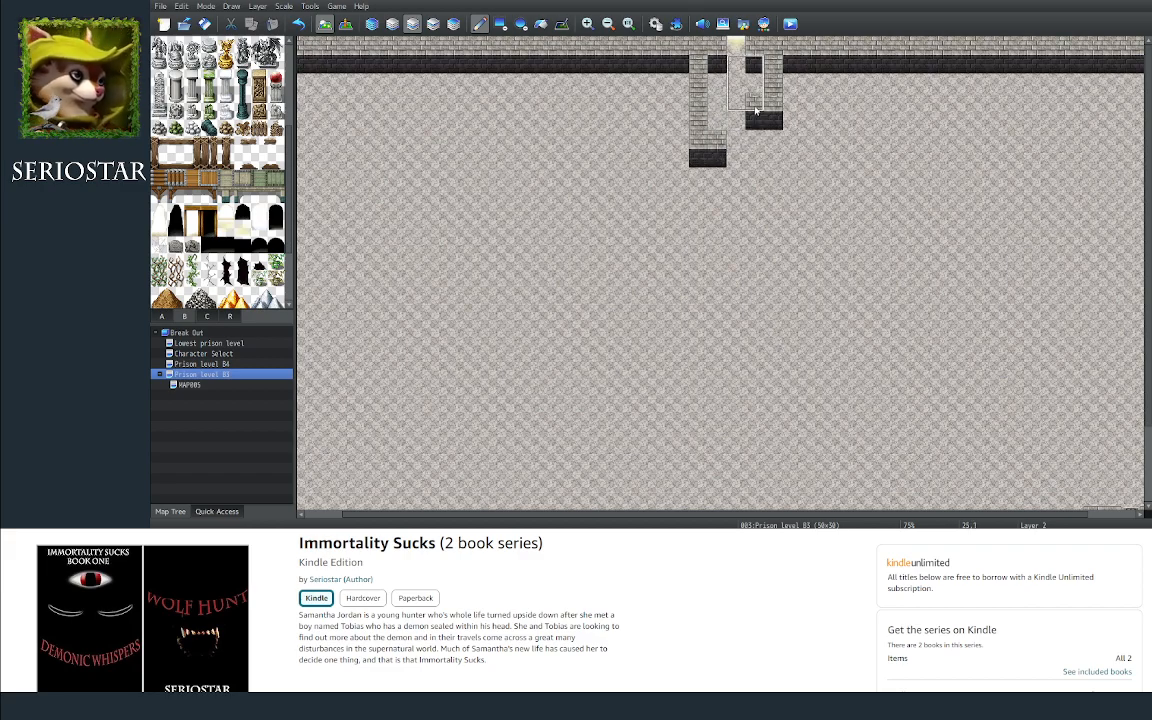
{"action": "right_click_drag", "start_coordinate": [757, 89], "coordinate": [775, 121]}
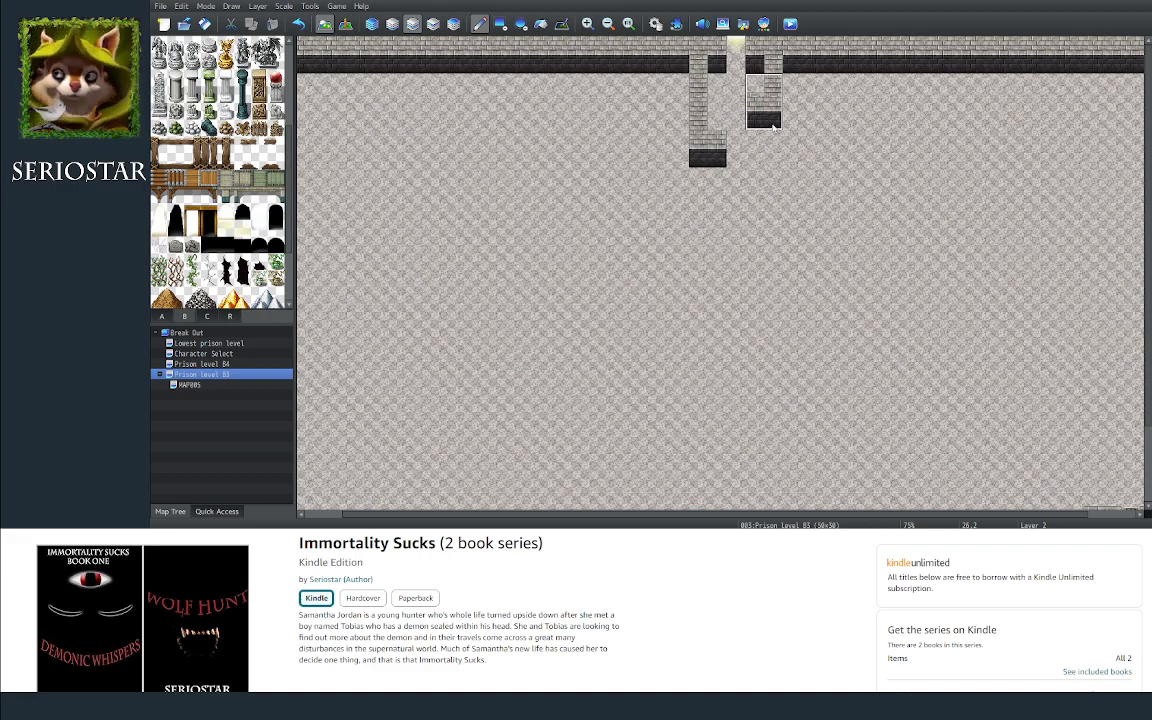
{"action": "left_click", "coordinate": [776, 140]}
{"action": "left_click", "coordinate": [776, 157]}
{"action": "right_click", "coordinate": [810, 158]}
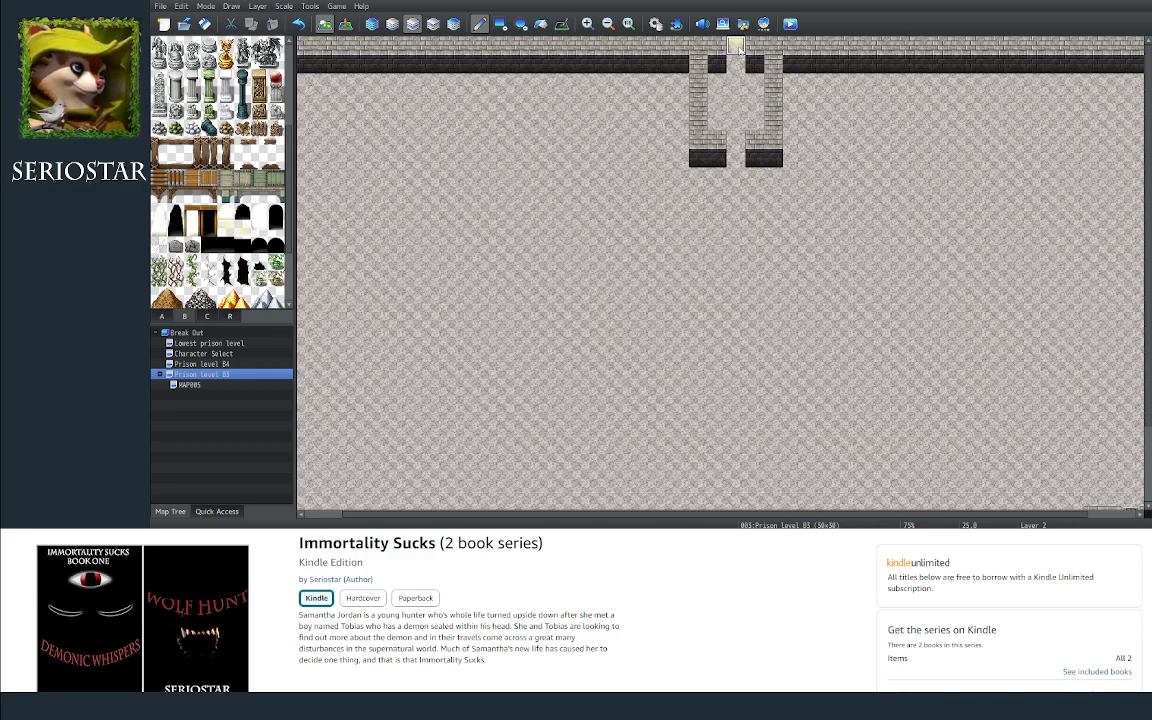
{"action": "left_click", "coordinate": [737, 47]}
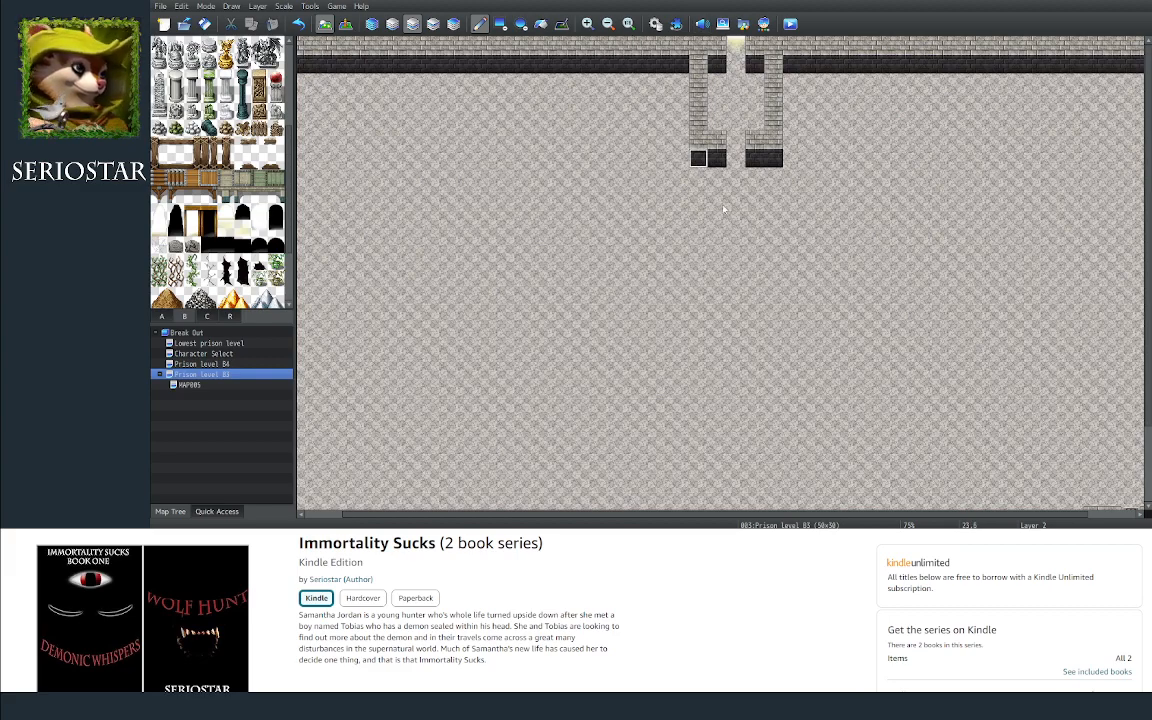
Step: Fill level B3's northwest corner with a six-tile-wide wall block down to row 5, leaving a floor gap at (3,5)
{"action": "left_click_drag", "start_coordinate": [671, 516], "coordinate": [562, 514]}
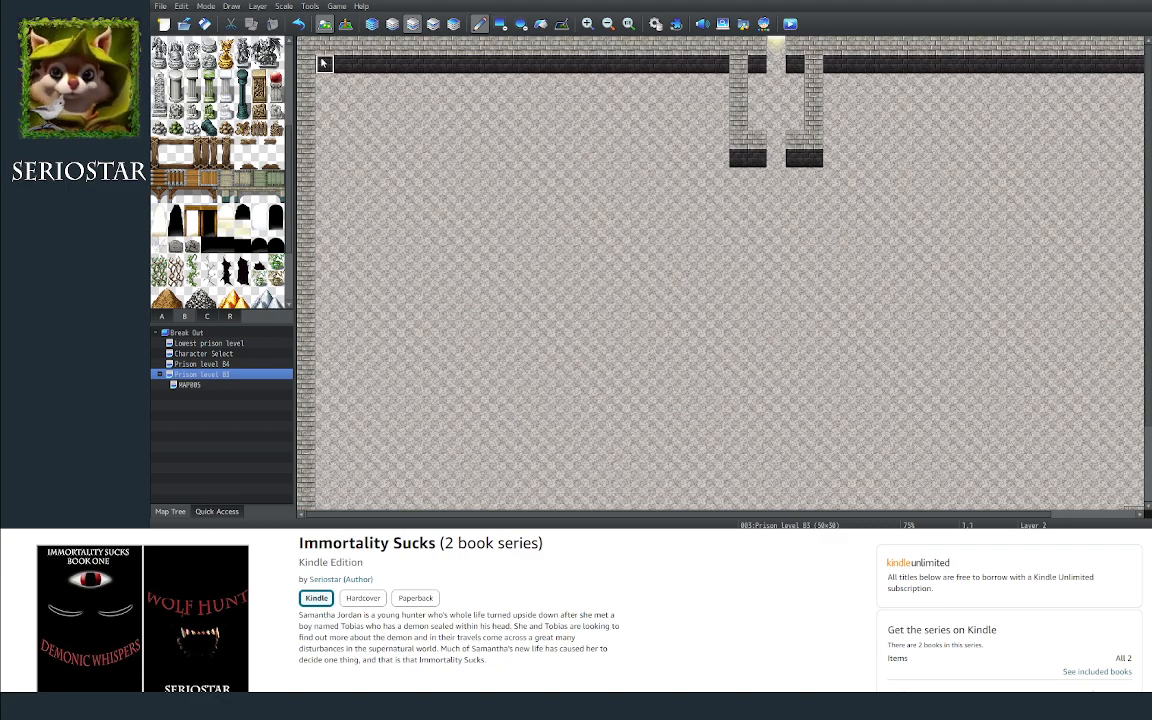
{"action": "mouse_move", "coordinate": [324, 65]}
{"action": "left_mouse_down"}
{"action": "mouse_move", "coordinate": [420, 64]}
{"action": "mouse_move", "coordinate": [400, 82]}
{"action": "mouse_move", "coordinate": [305, 82]}
{"action": "mouse_move", "coordinate": [355, 100]}
{"action": "mouse_move", "coordinate": [425, 100]}
{"action": "mouse_move", "coordinate": [418, 119]}
{"action": "mouse_move", "coordinate": [312, 119]}
{"action": "mouse_move", "coordinate": [324, 120]}
{"action": "left_mouse_up"}
{"action": "right_click", "coordinate": [436, 70]}
{"action": "left_click_drag", "start_coordinate": [419, 138], "coordinate": [330, 142]}
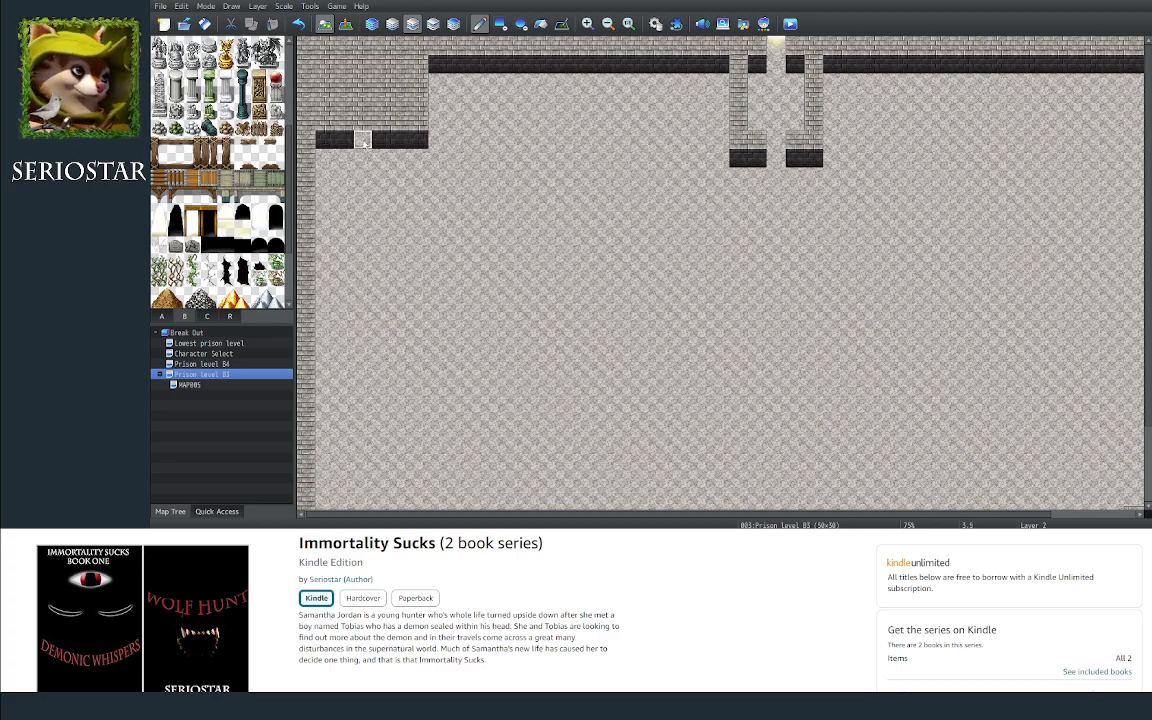
Step: Create a quick door event with the default wooden door image in the gap at (3,5) and review its commands
{"action": "left_click", "coordinate": [345, 24]}
{"action": "right_click", "coordinate": [362, 141]}
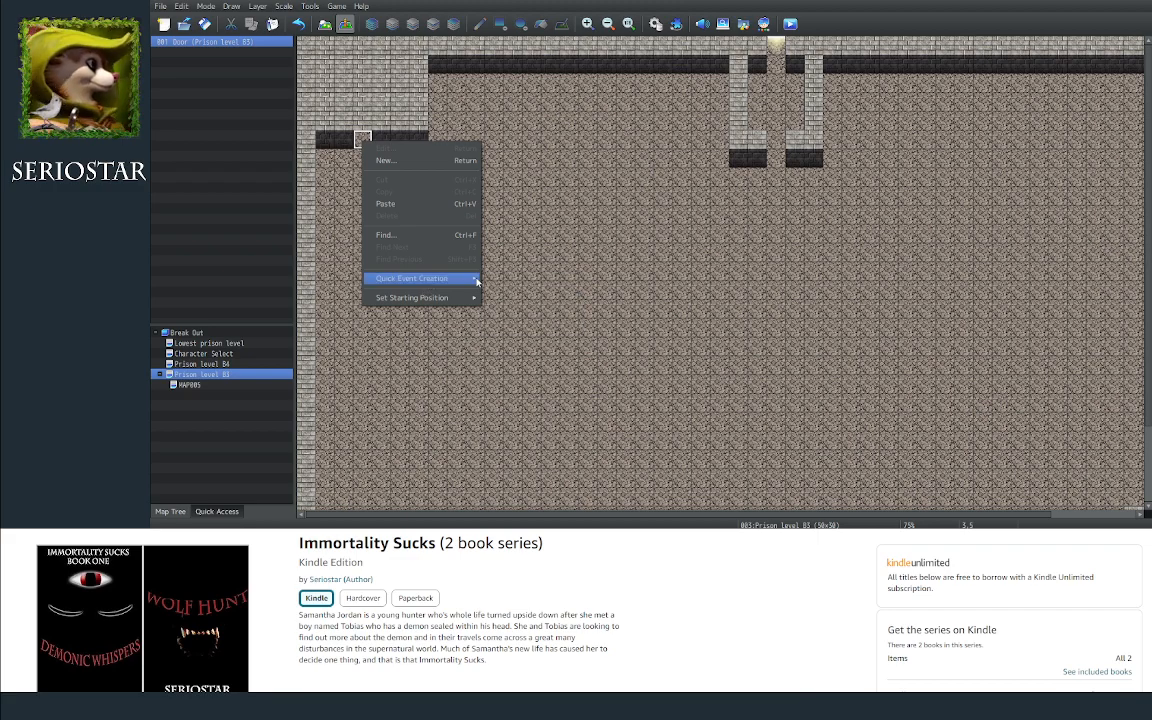
{"action": "mouse_move", "coordinate": [476, 280]}
{"action": "left_click", "coordinate": [526, 292]}
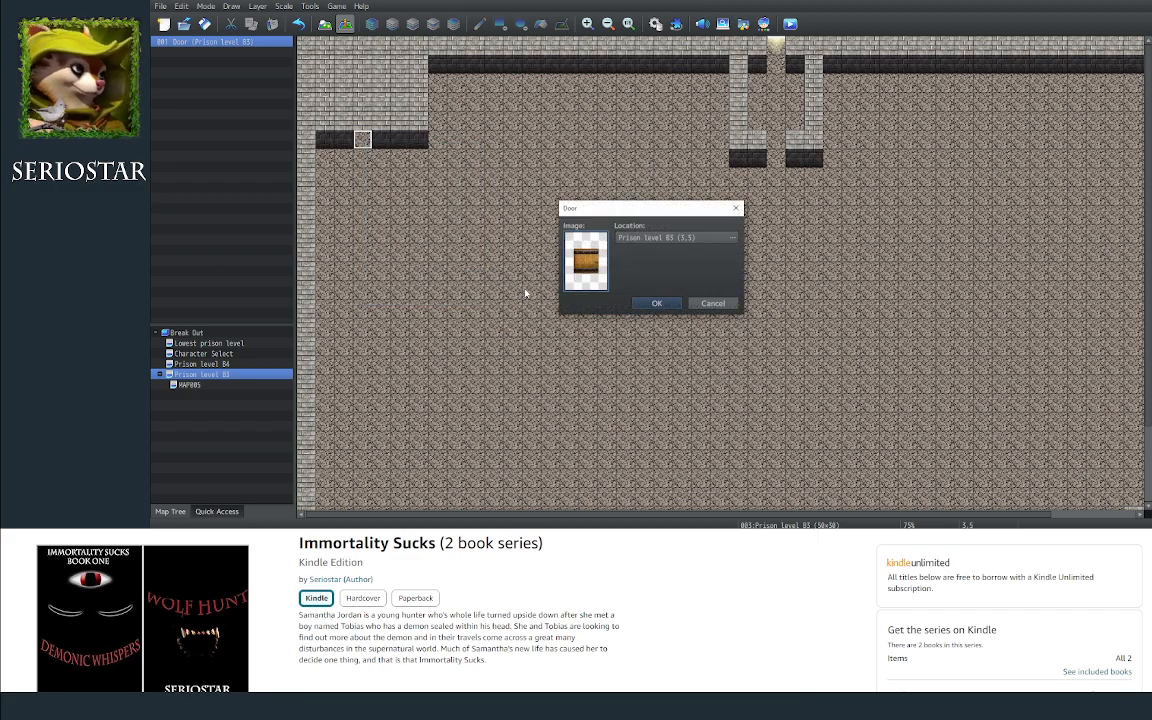
{"action": "left_click", "coordinate": [659, 303]}
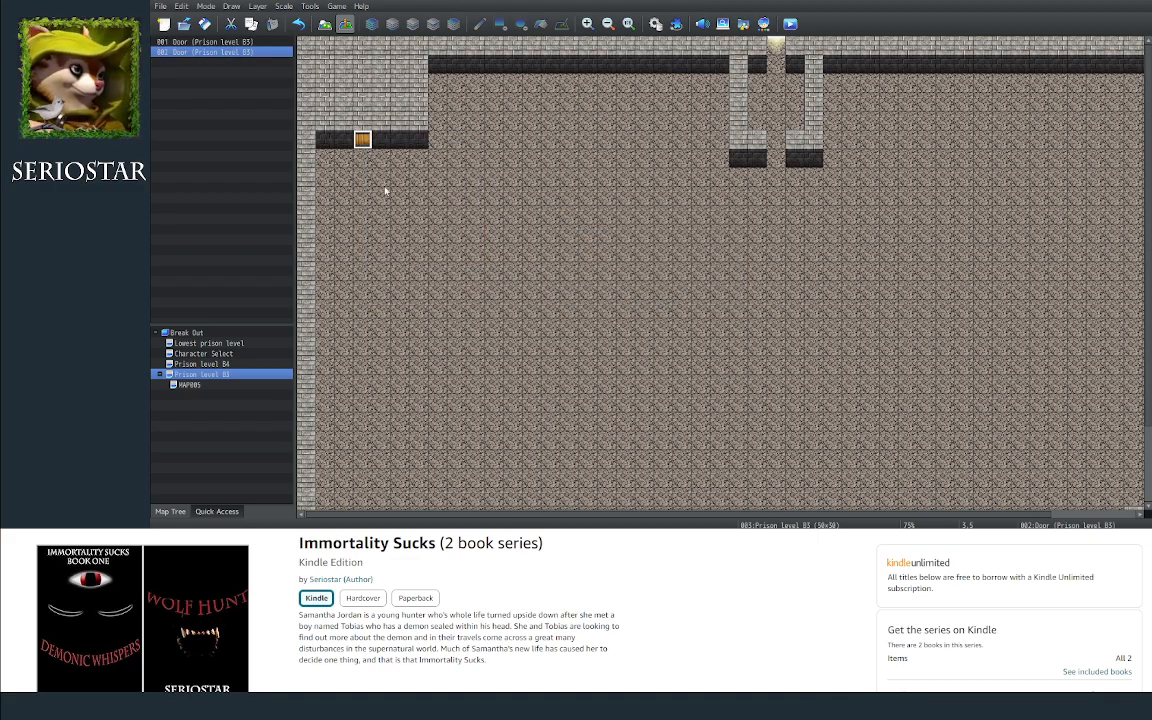
{"action": "double_click", "coordinate": [362, 140]}
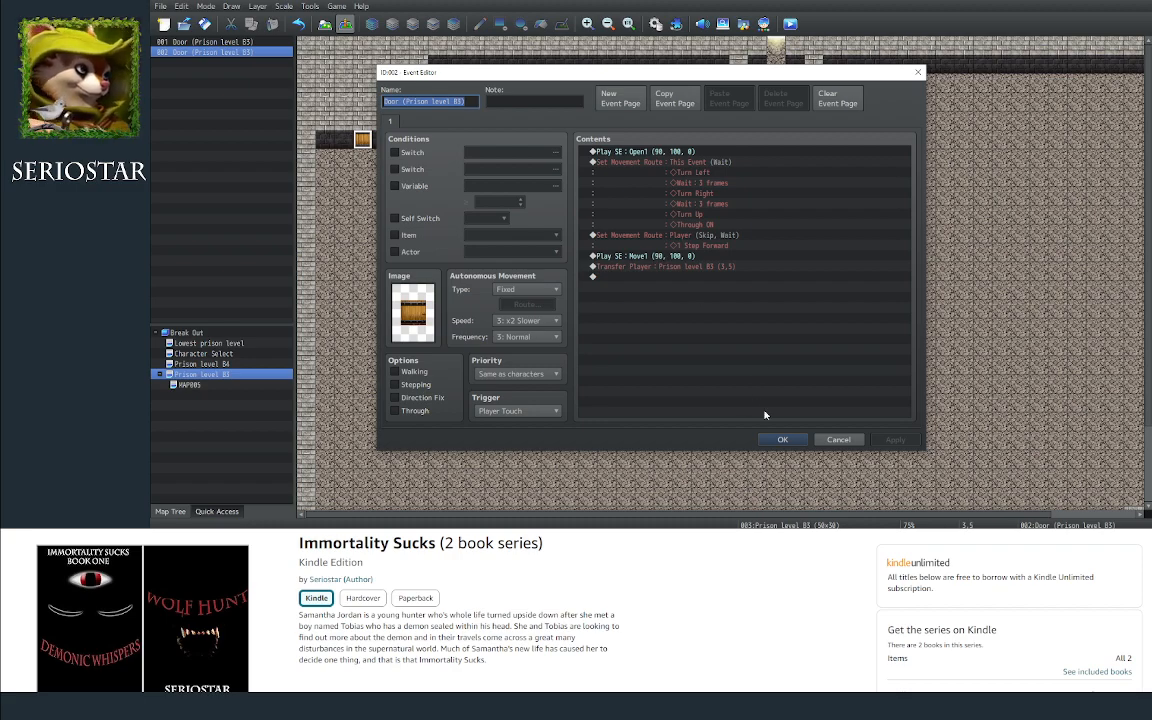
{"action": "left_click", "coordinate": [779, 440]}
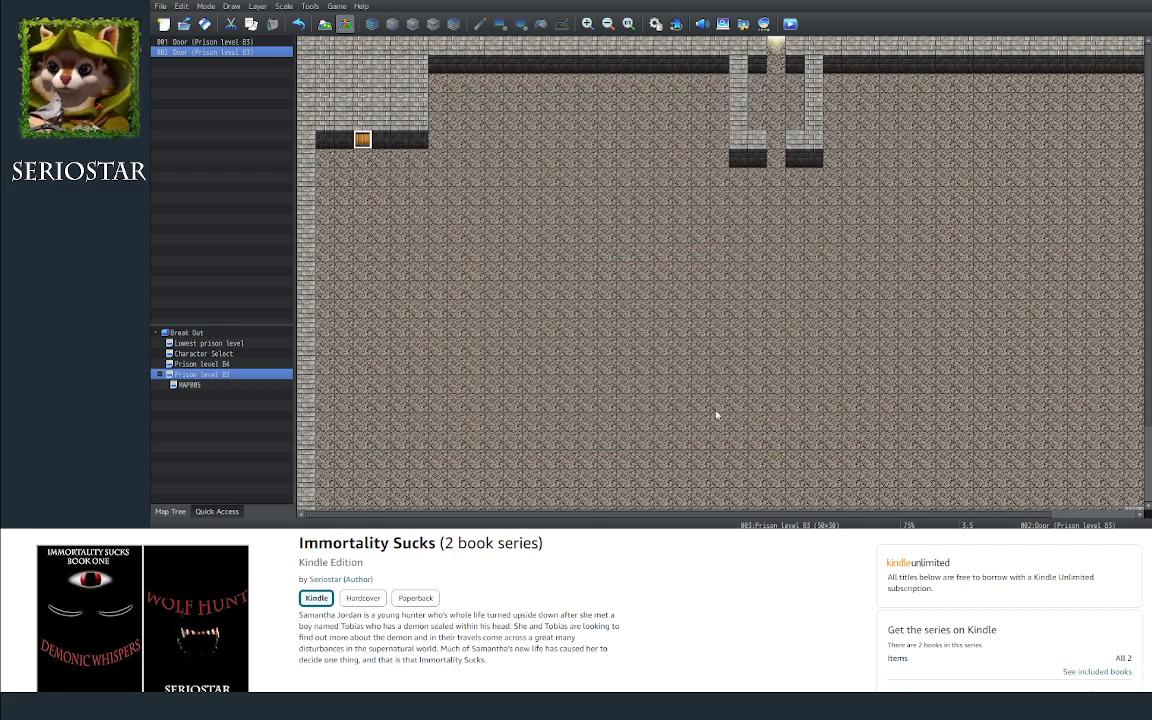
{"action": "left_click", "coordinate": [199, 386]}
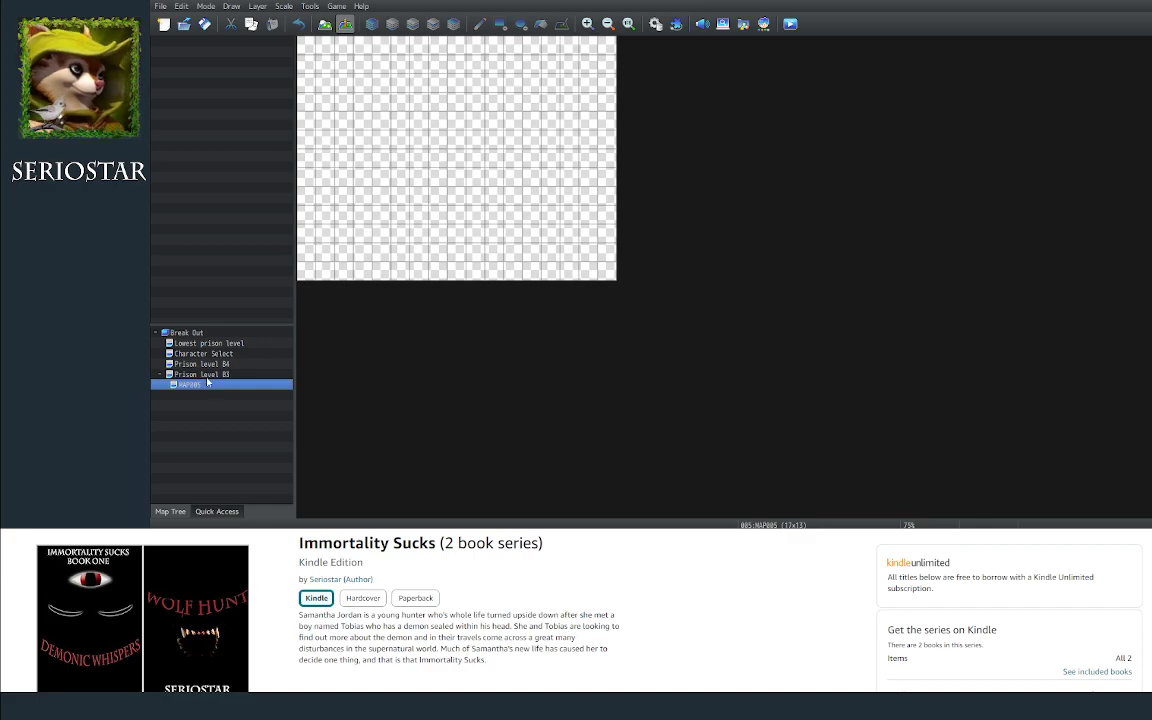
{"action": "left_click", "coordinate": [210, 375]}
{"action": "right_click", "coordinate": [210, 375]}
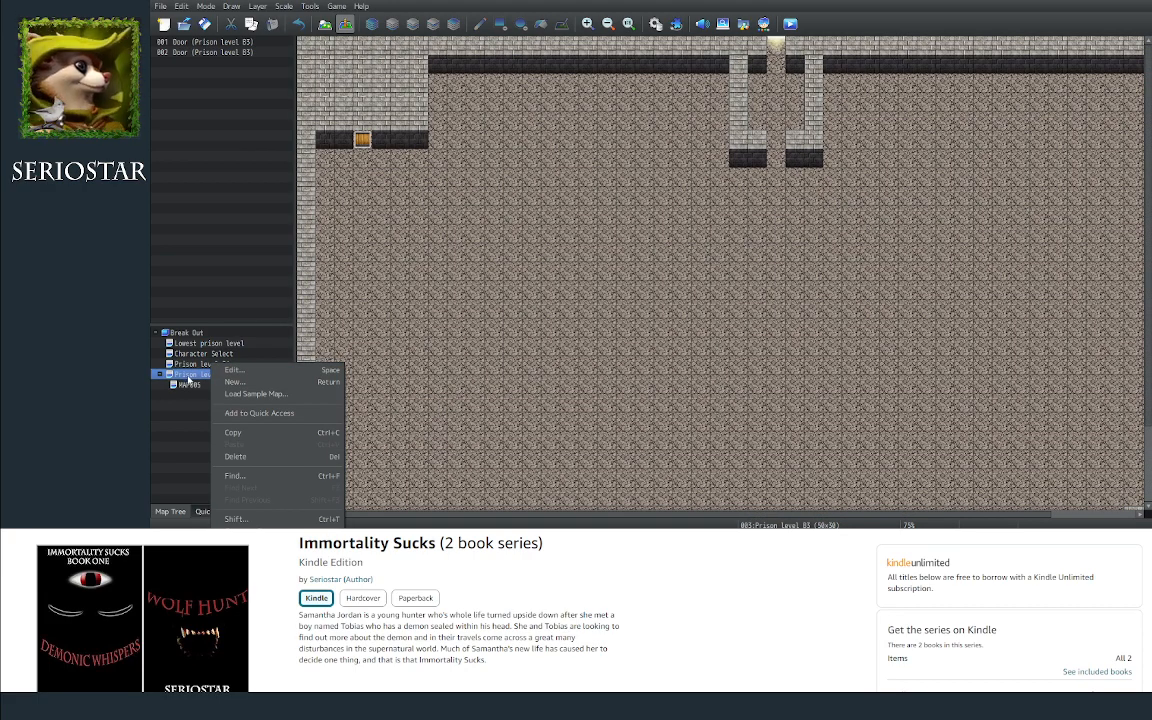
{"action": "key", "text": "Escape"}
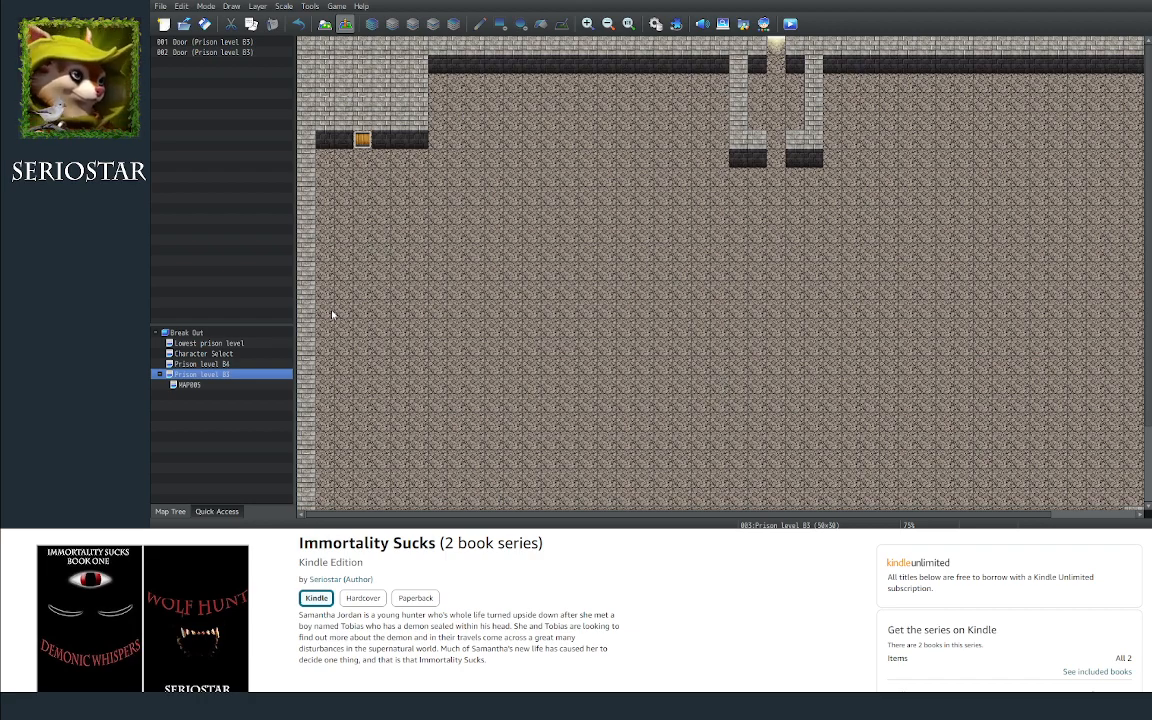
Step: Open the properties of map MAP005 and rename it as Allen's House
{"action": "right_click", "coordinate": [200, 388]}
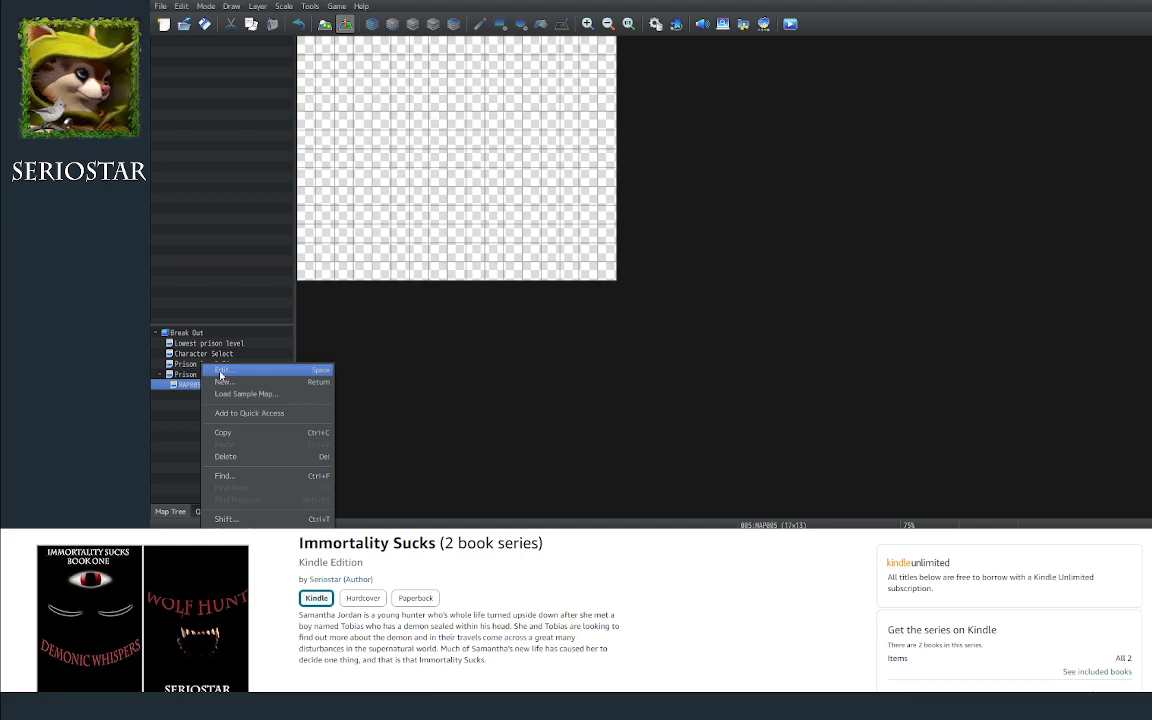
{"action": "left_click", "coordinate": [221, 373]}
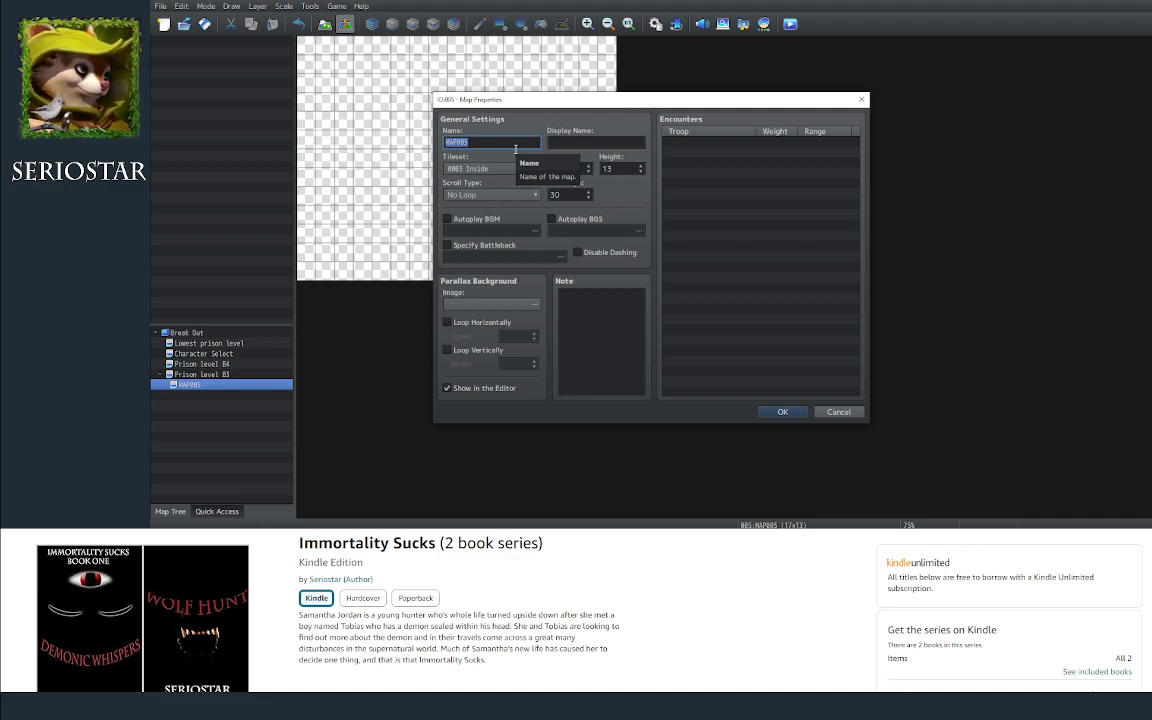
{"action": "type", "text": "H"}
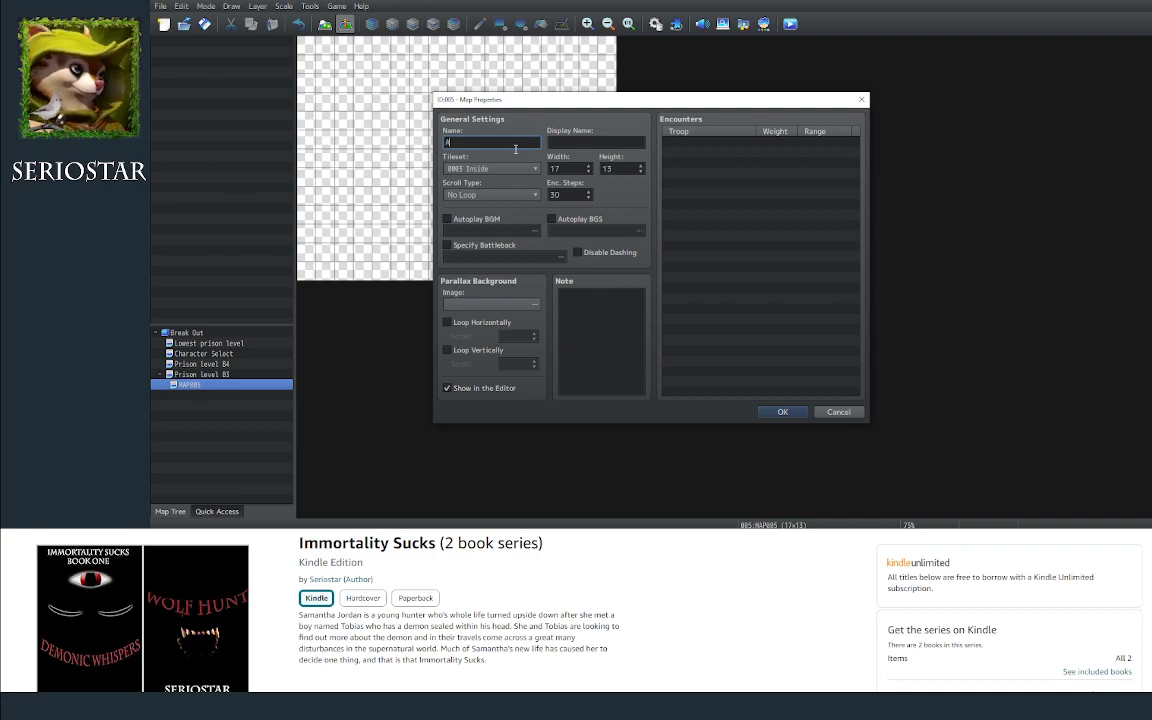
{"action": "type", "text": "la"}
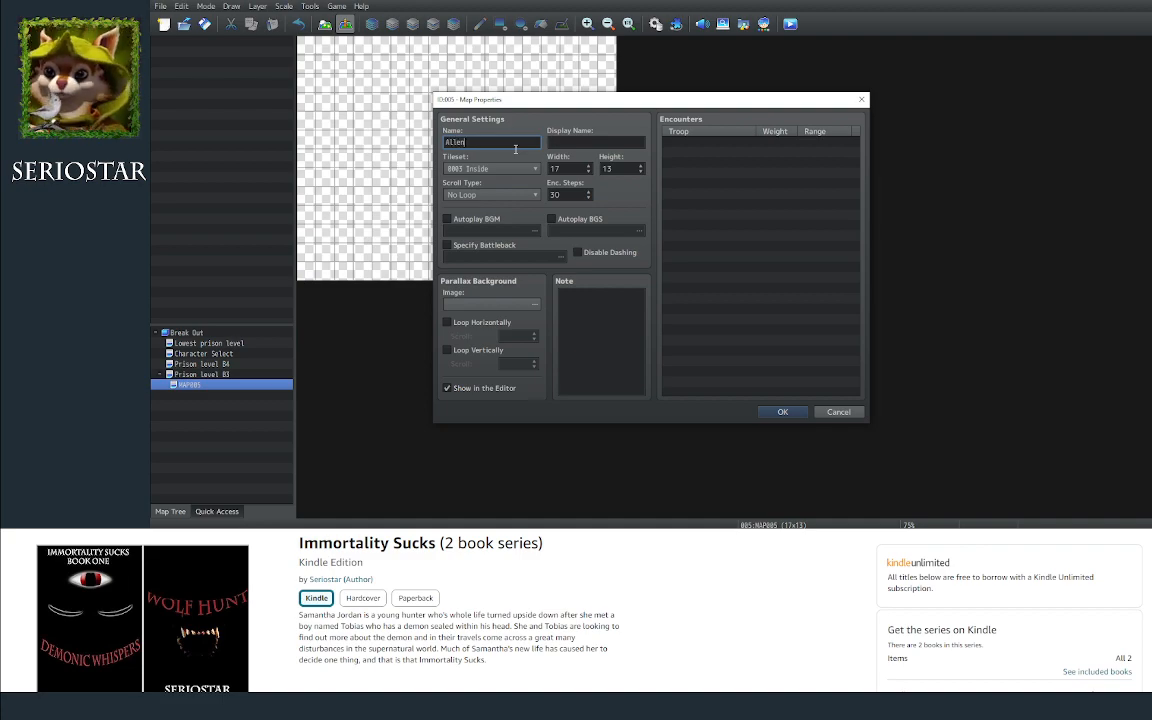
{"action": "type", "text": "en's House"}
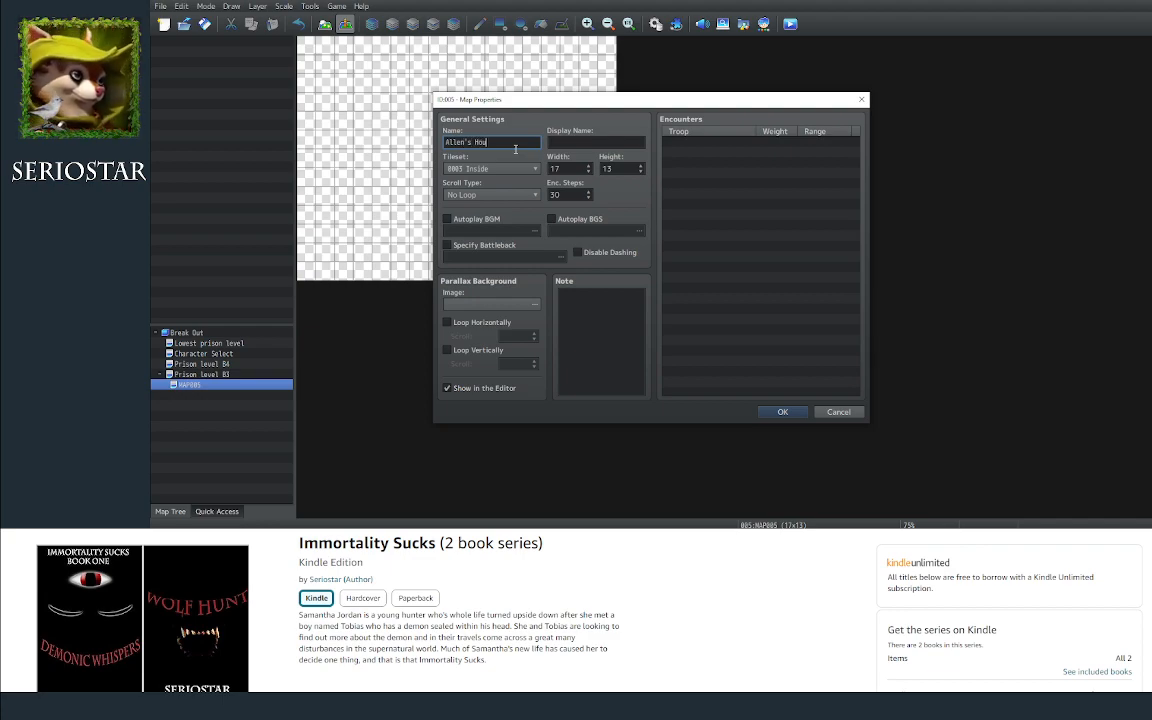
Step: Copy the map's name, Allen's House, into its display name
{"action": "left_click", "coordinate": [566, 142]}
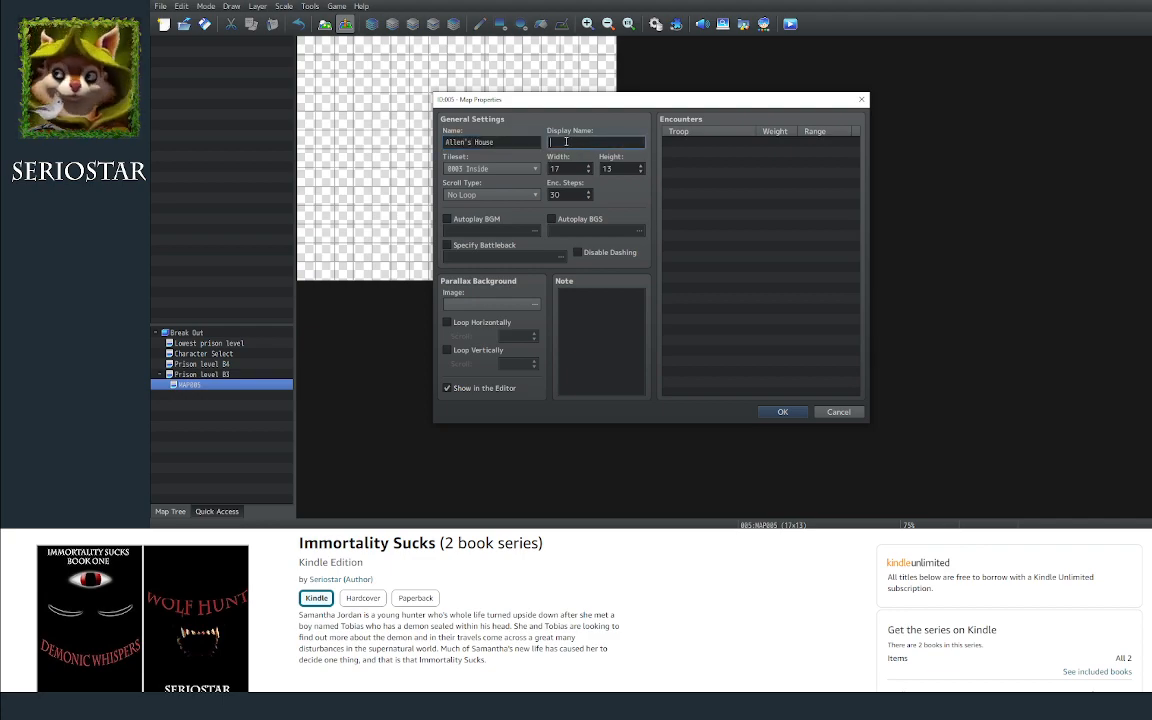
{"action": "left_click", "coordinate": [497, 143]}
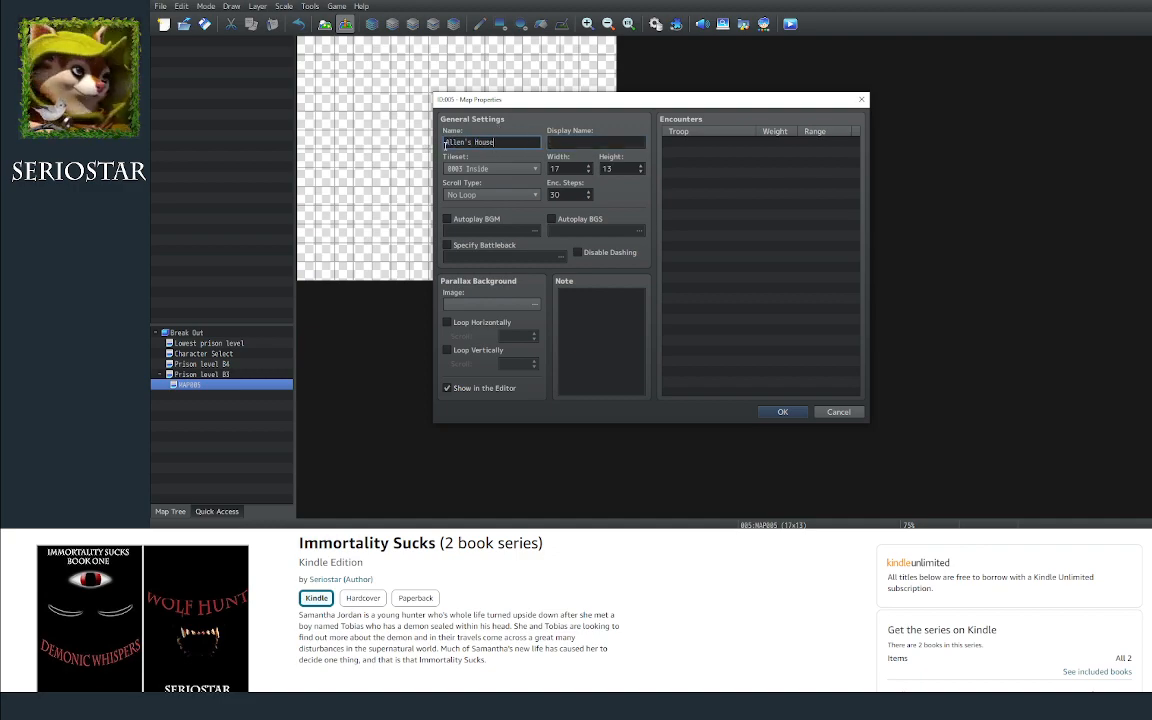
{"action": "left_click_drag", "start_coordinate": [445, 143], "coordinate": [489, 143]}
{"action": "key", "text": "ctrl+c"}
{"action": "left_click", "coordinate": [580, 143]}
{"action": "key", "text": "ctrl+v"}
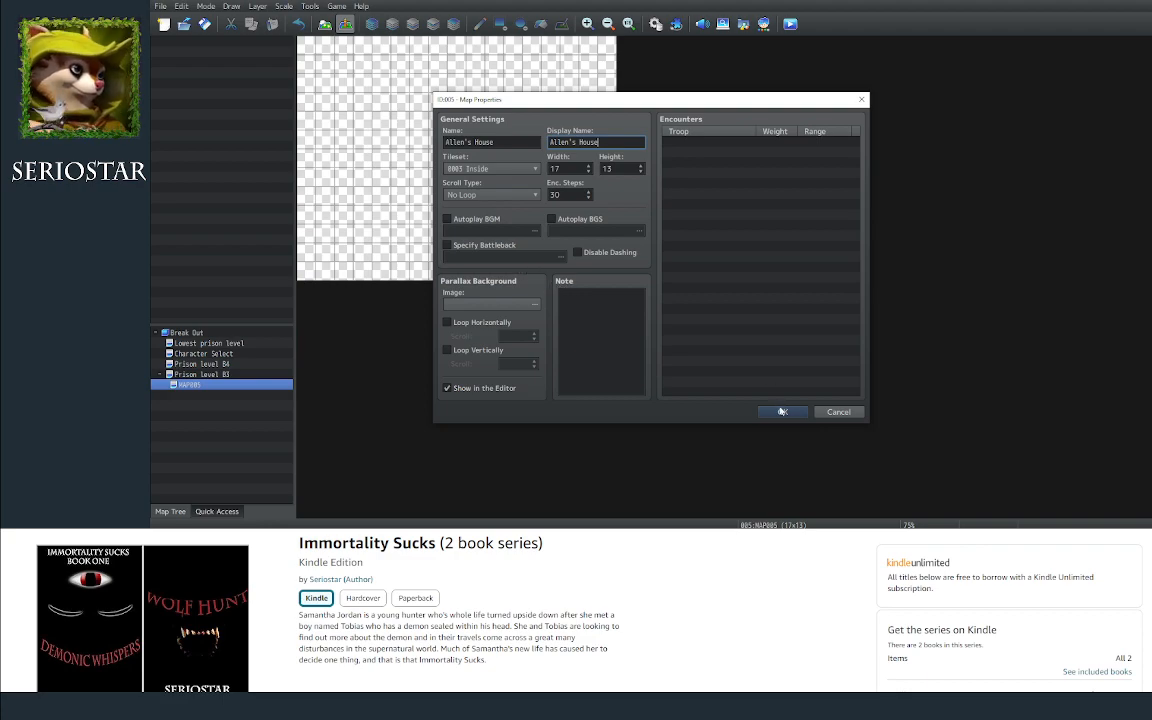
Step: Turn on autoplay background music for the Allen's House map, pick the Town8 track and set the volume to 15%
{"action": "left_click", "coordinate": [462, 219]}
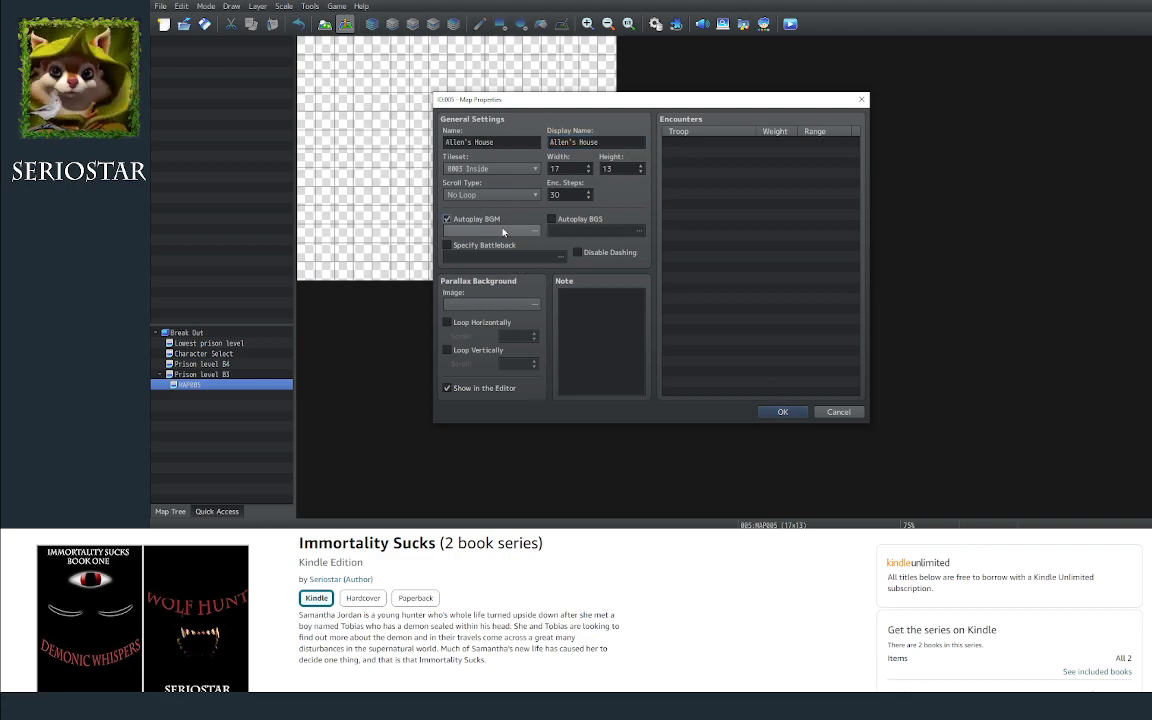
{"action": "left_click", "coordinate": [494, 229]}
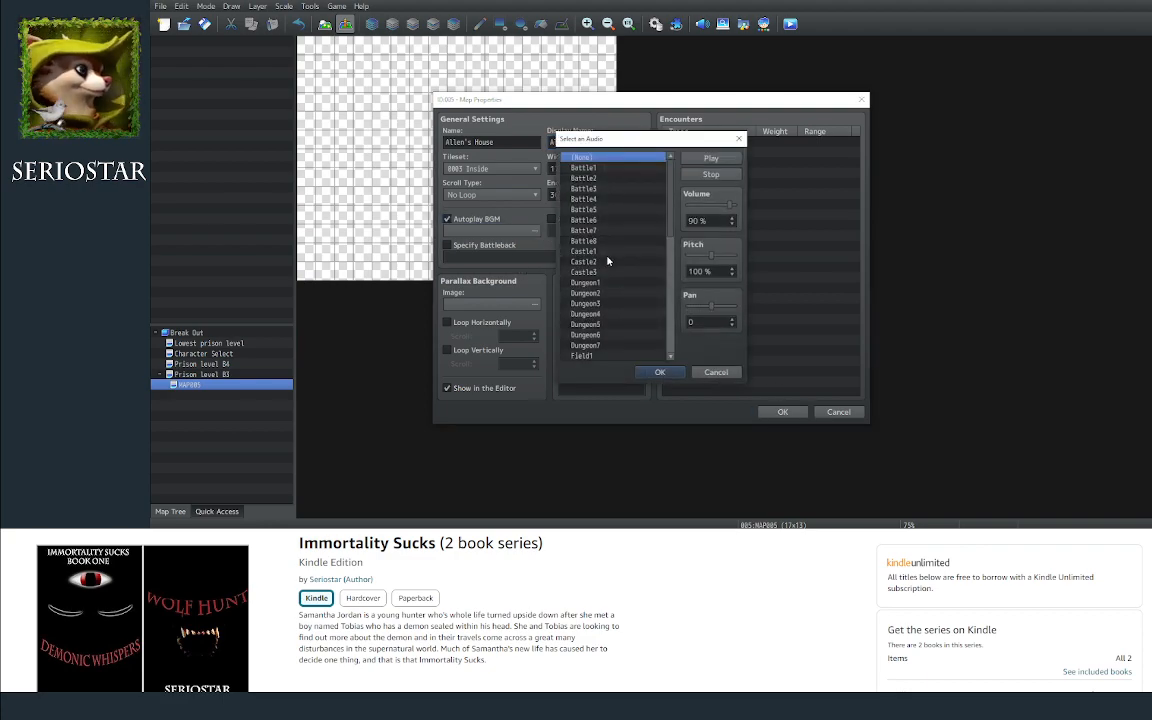
{"action": "scroll", "coordinate": [612, 270], "scroll_direction": "down", "scroll_amount": 7}
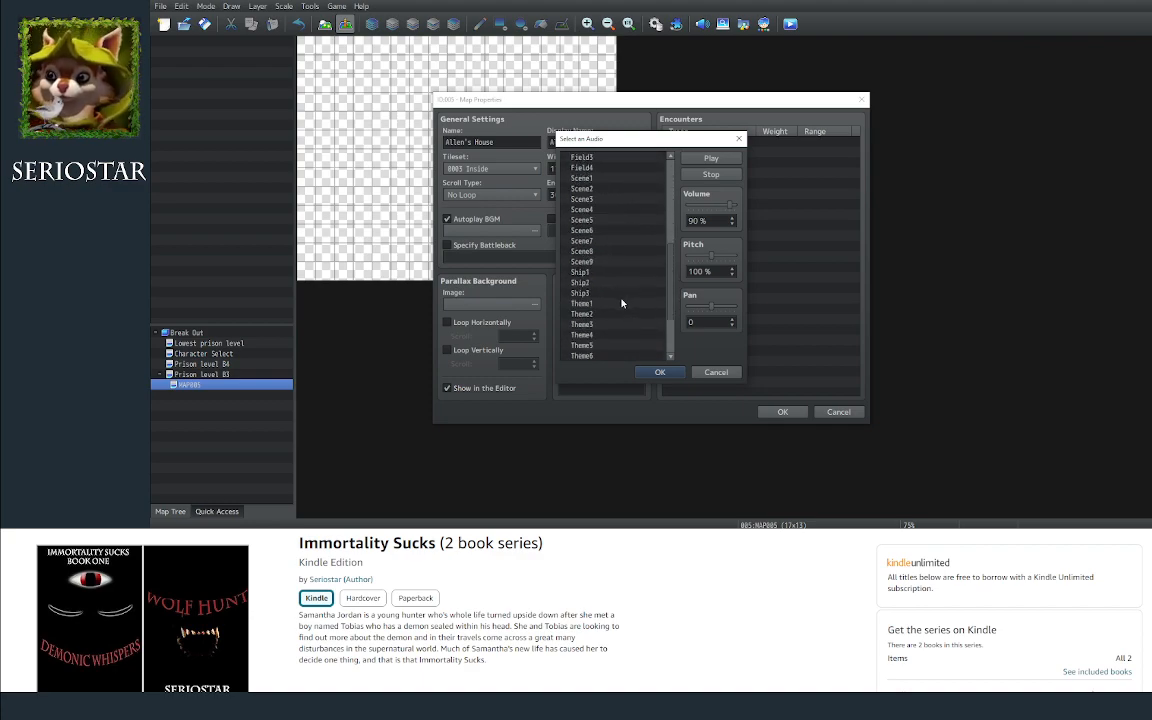
{"action": "scroll", "coordinate": [615, 303], "scroll_direction": "down", "scroll_amount": 3}
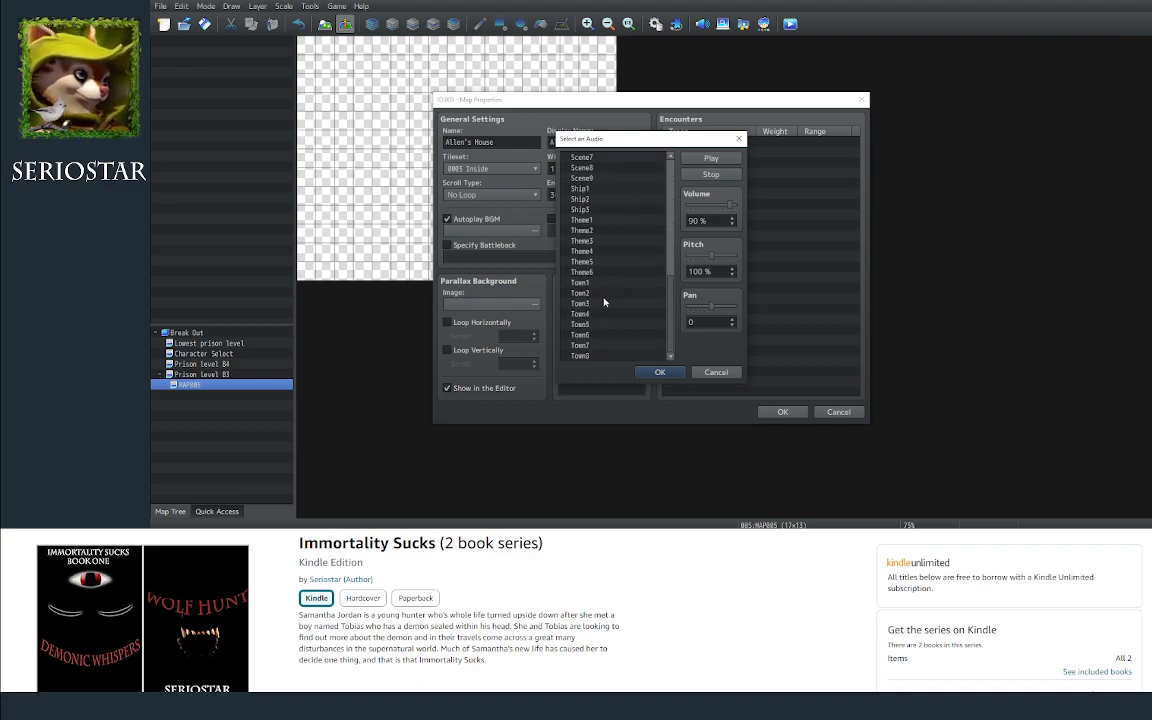
{"action": "scroll", "coordinate": [598, 330], "scroll_direction": "down", "scroll_amount": 1}
{"action": "left_click", "coordinate": [596, 356]}
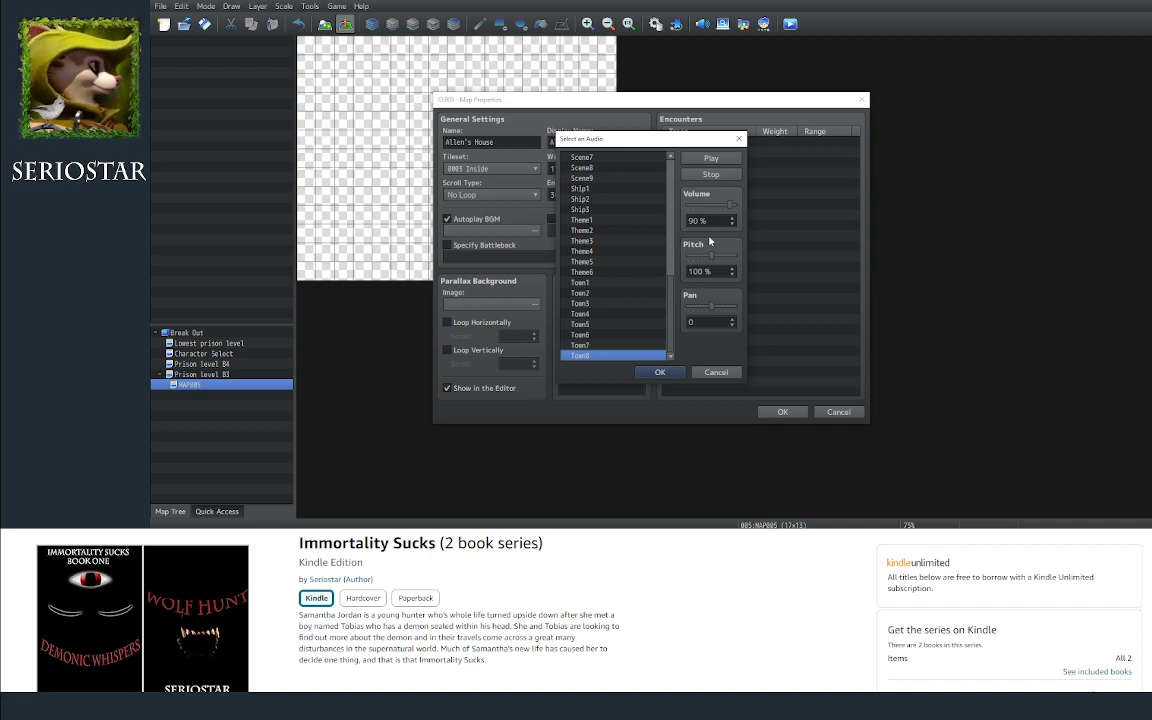
{"action": "left_click", "coordinate": [701, 207]}
{"action": "left_click_drag", "start_coordinate": [699, 206], "coordinate": [694, 206]}
Step: Try the other Town tracks for Allen's House, choose Town3 as the background music and apply the map properties
{"action": "left_click", "coordinate": [593, 344]}
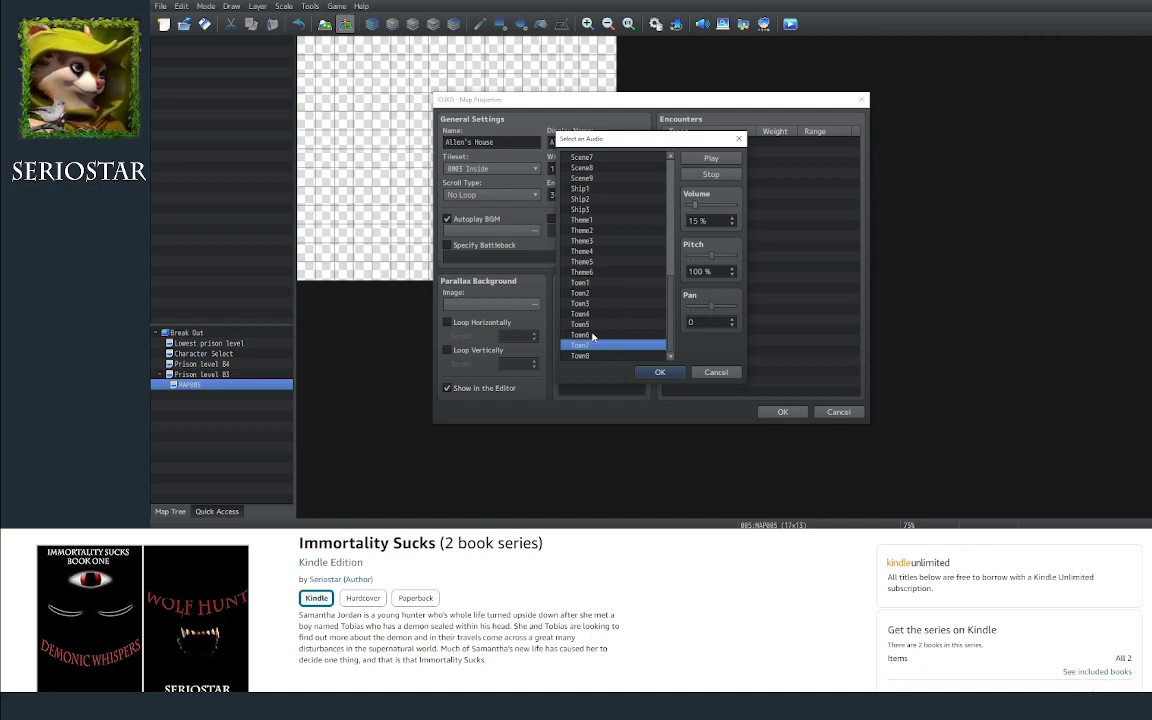
{"action": "left_click", "coordinate": [593, 335]}
{"action": "left_click", "coordinate": [610, 325]}
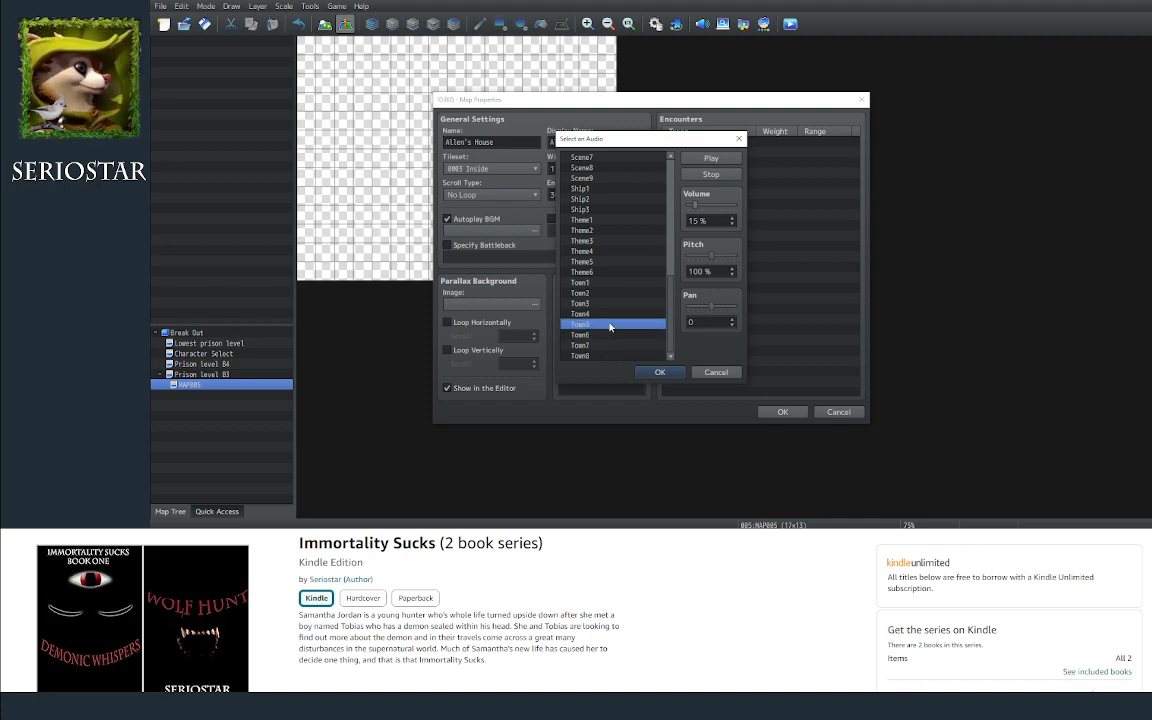
{"action": "left_click", "coordinate": [617, 315]}
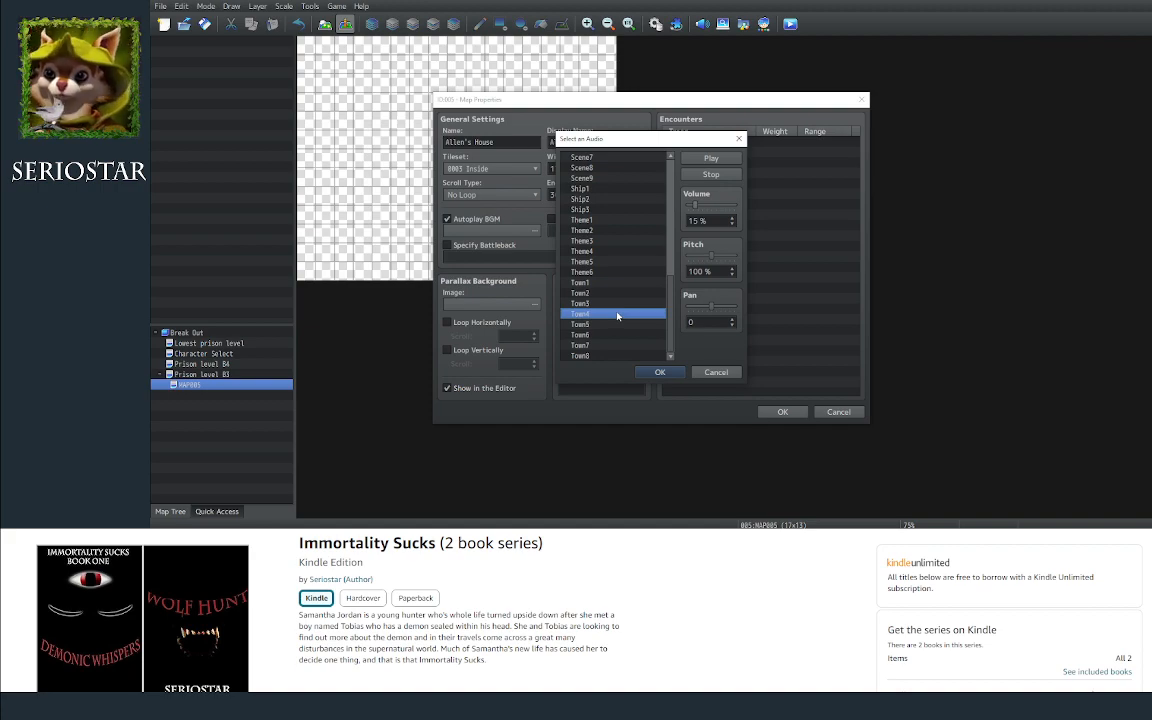
{"action": "left_click", "coordinate": [618, 305]}
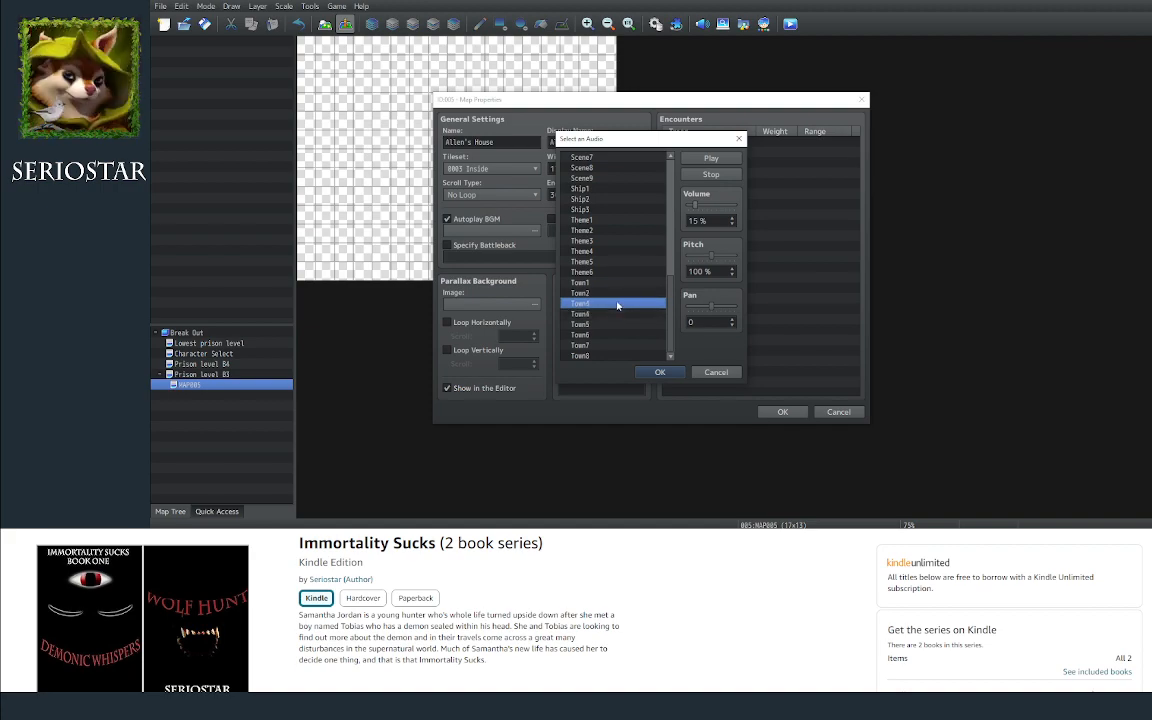
{"action": "left_click", "coordinate": [658, 372]}
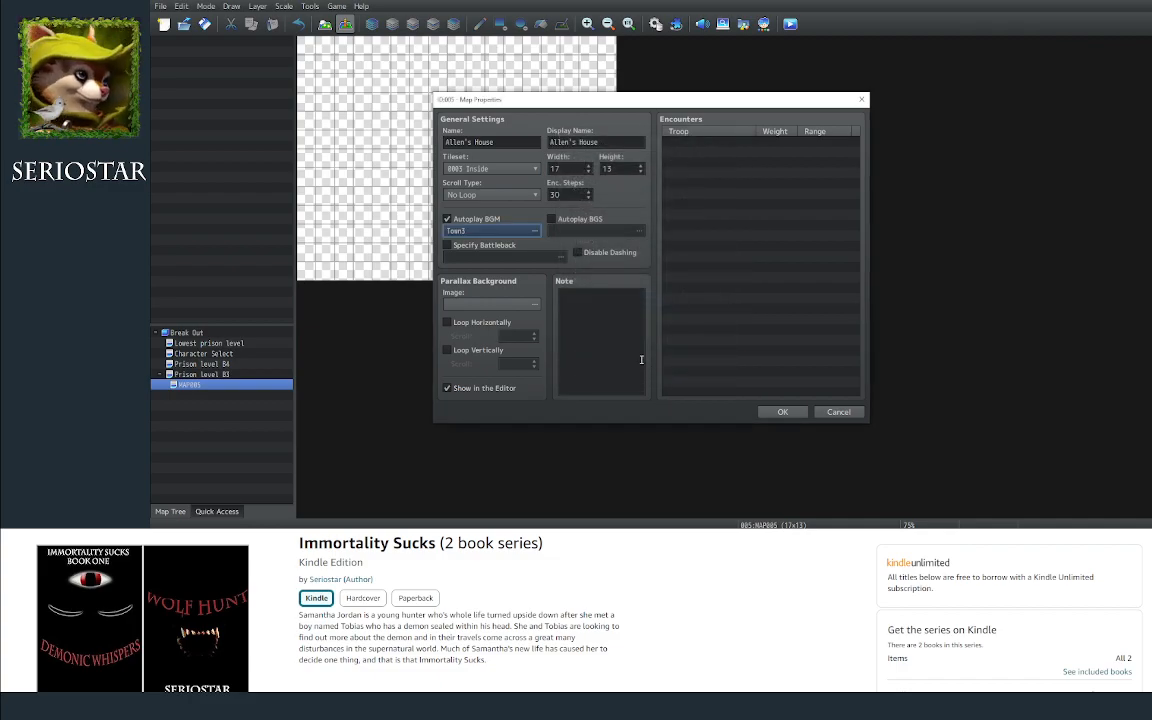
{"action": "left_click", "coordinate": [783, 411]}
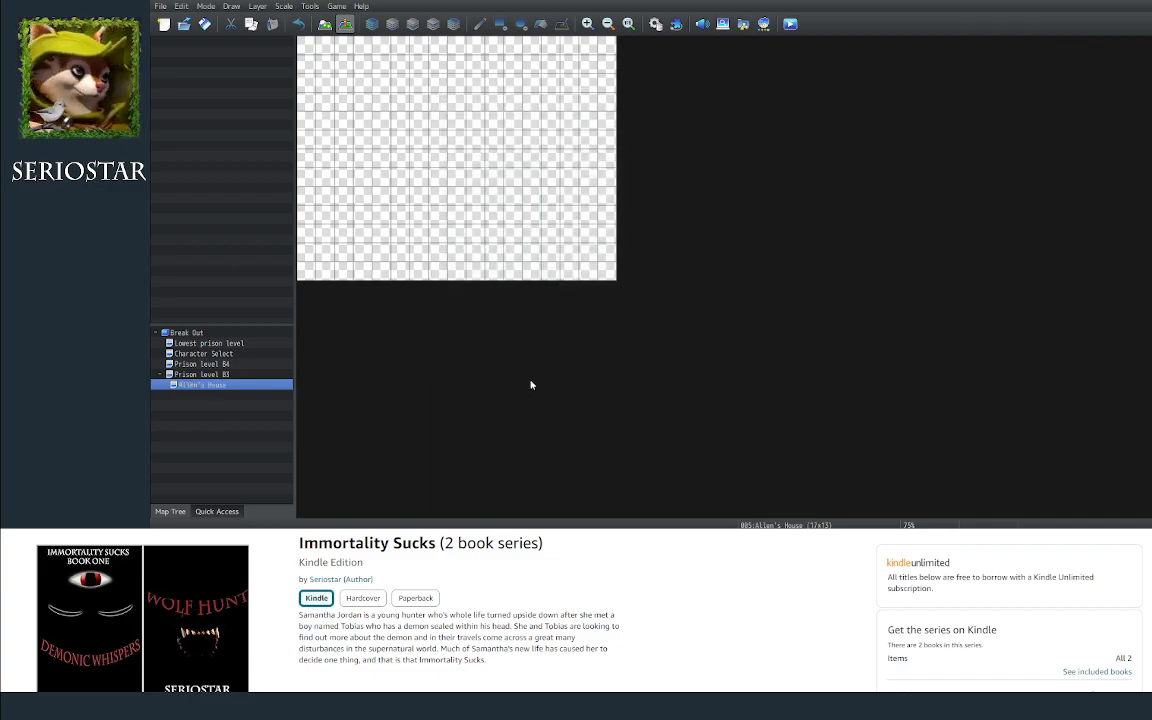
Step: Change Prison level B3's autoplay background music to Town3 with the pitch set to 100%
{"action": "right_click", "coordinate": [203, 376]}
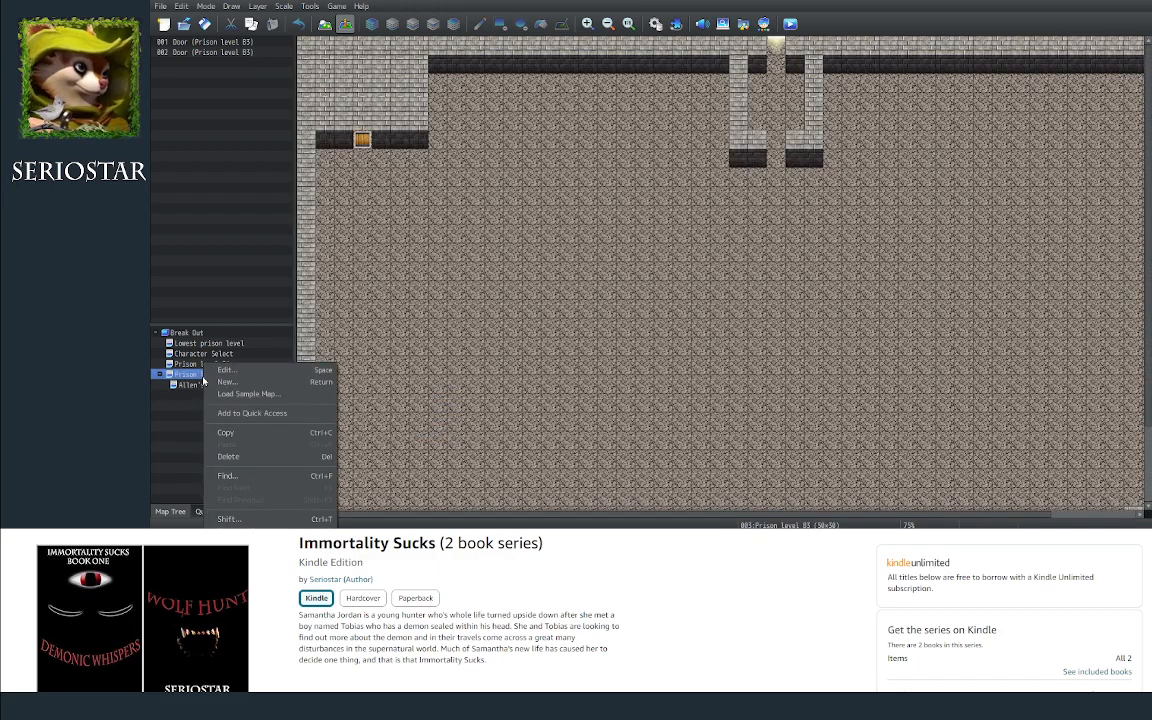
{"action": "left_click", "coordinate": [226, 370]}
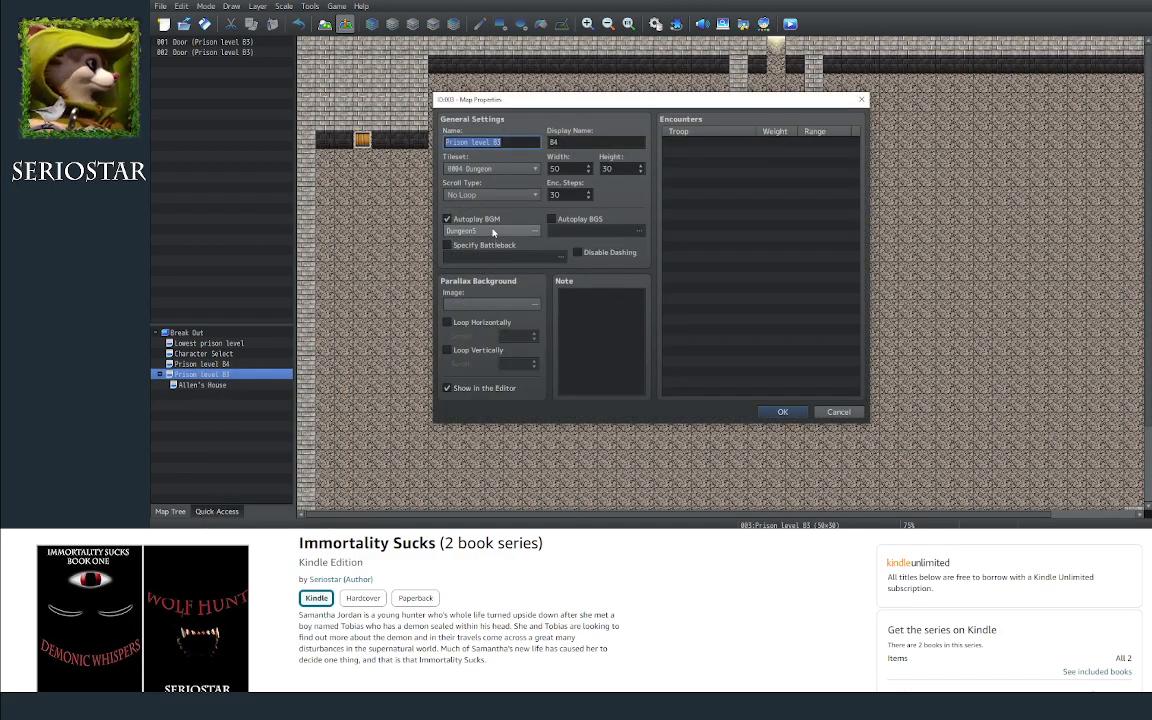
{"action": "double_click", "coordinate": [493, 232]}
{"action": "scroll", "coordinate": [609, 305], "scroll_direction": "up", "scroll_amount": 2}
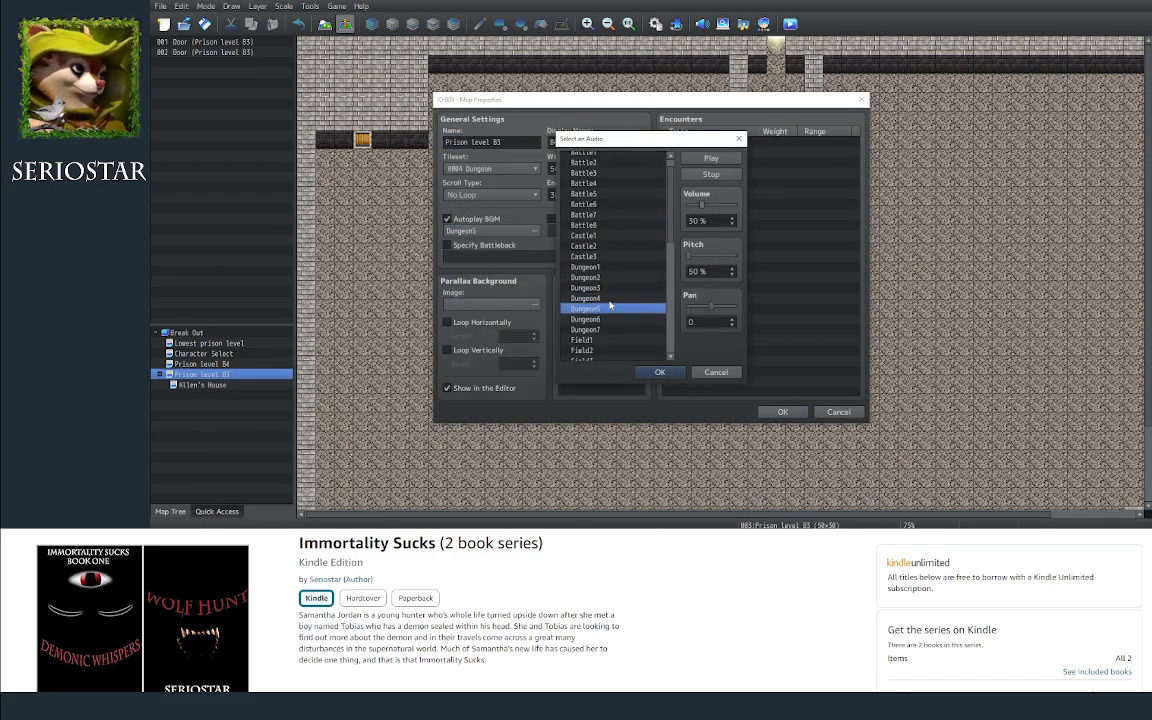
{"action": "scroll", "coordinate": [611, 308], "scroll_direction": "down", "scroll_amount": 4}
{"action": "scroll", "coordinate": [610, 312], "scroll_direction": "down", "scroll_amount": 6}
{"action": "left_click", "coordinate": [603, 304]}
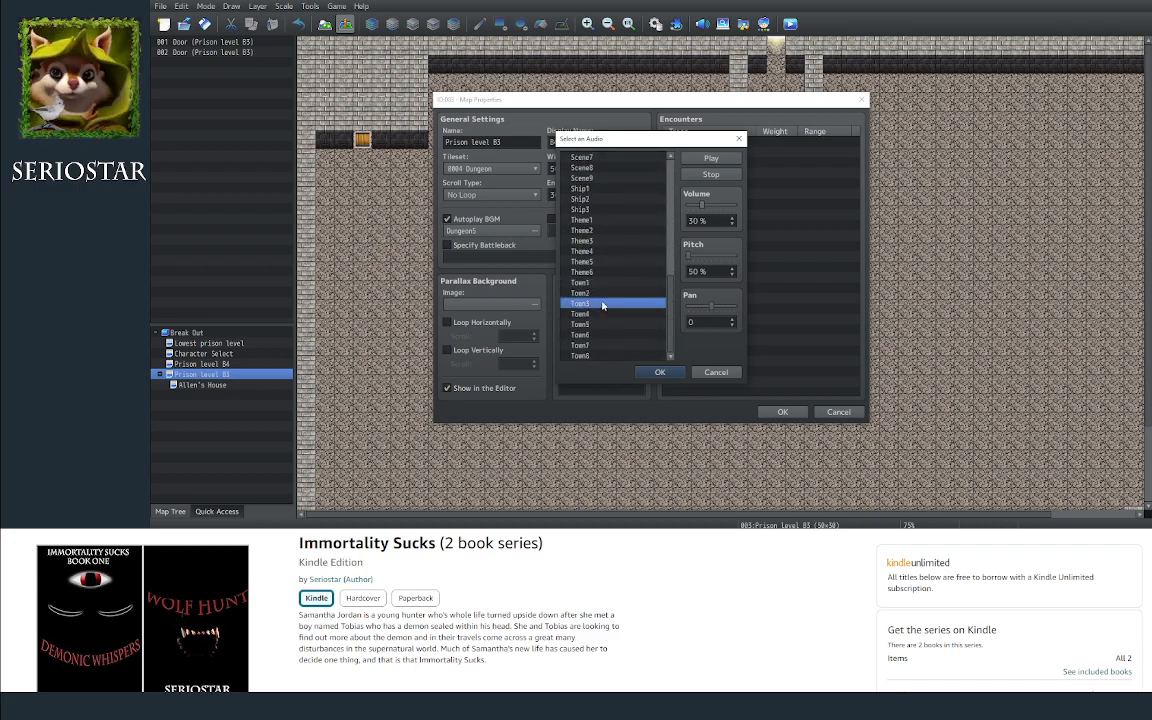
{"action": "left_click", "coordinate": [598, 312]}
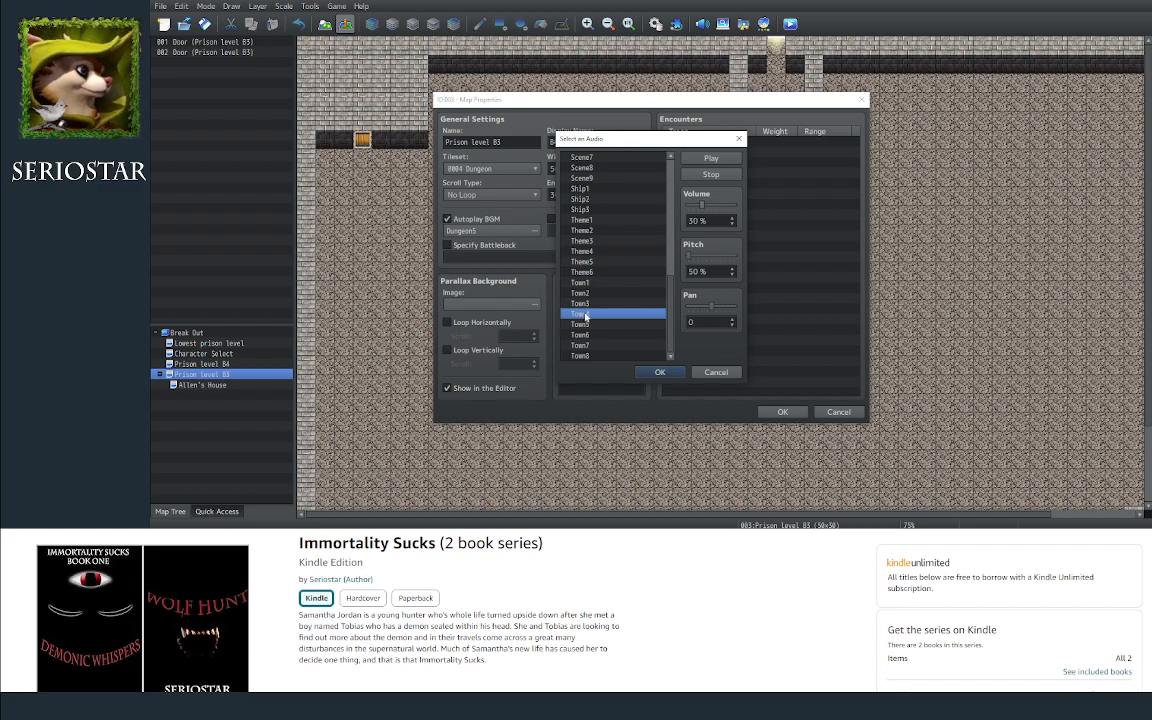
{"action": "left_click", "coordinate": [599, 305]}
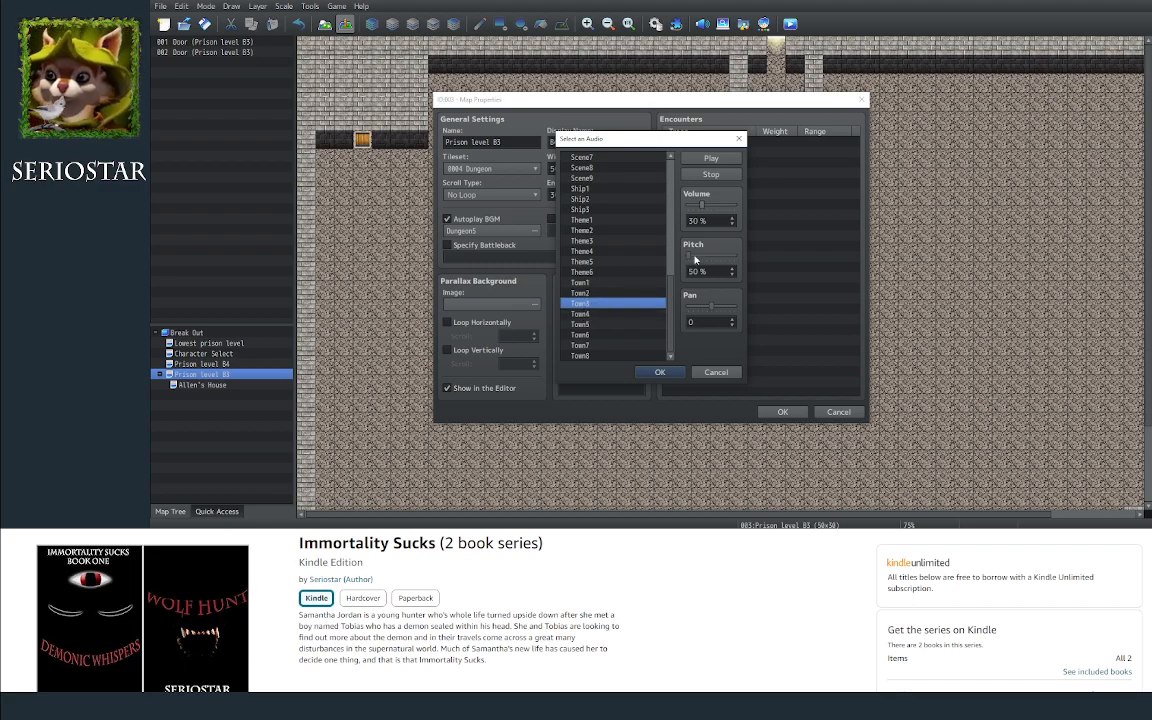
{"action": "left_click_drag", "start_coordinate": [689, 256], "coordinate": [712, 258]}
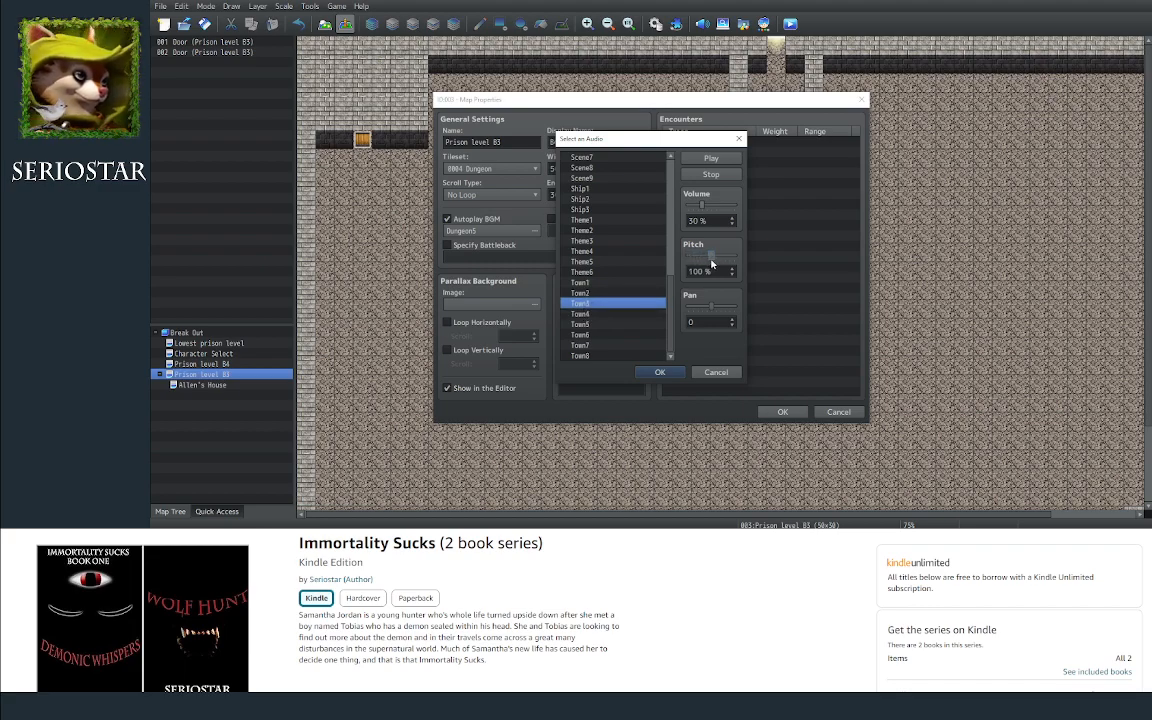
{"action": "left_click", "coordinate": [660, 372]}
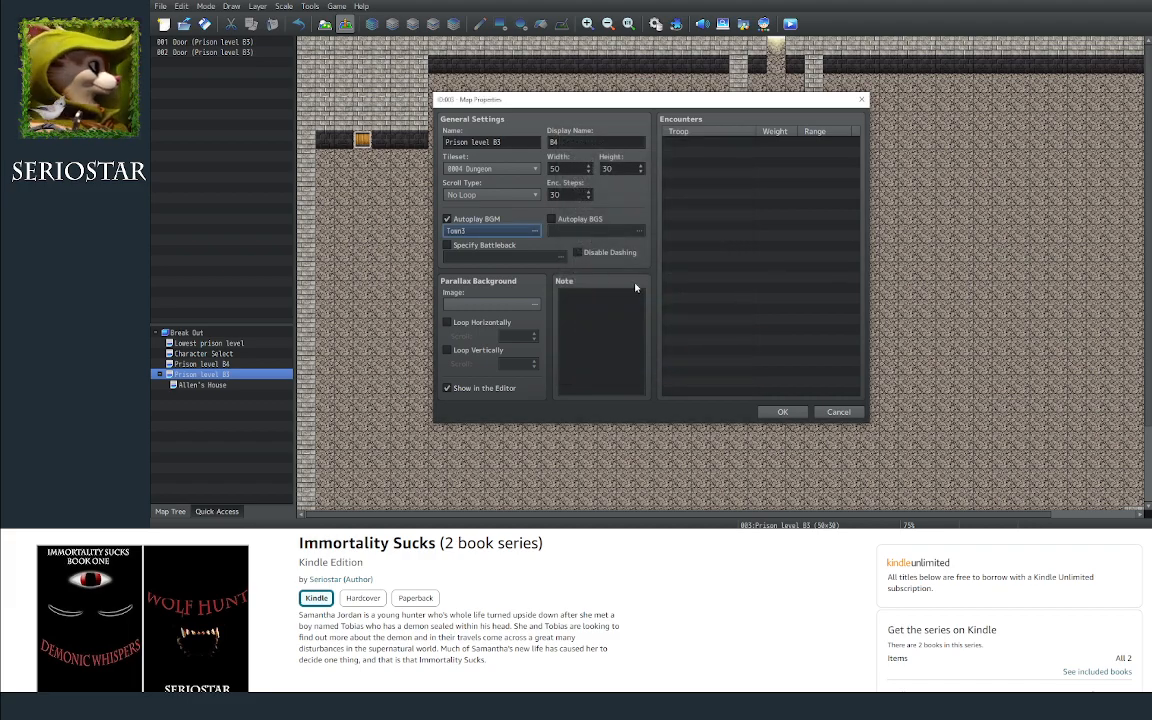
Step: Lower the Town3 music volume for Prison level B3 to 25% and apply the map properties
{"action": "left_click", "coordinate": [535, 233]}
{"action": "left_click_drag", "start_coordinate": [706, 212], "coordinate": [698, 206]}
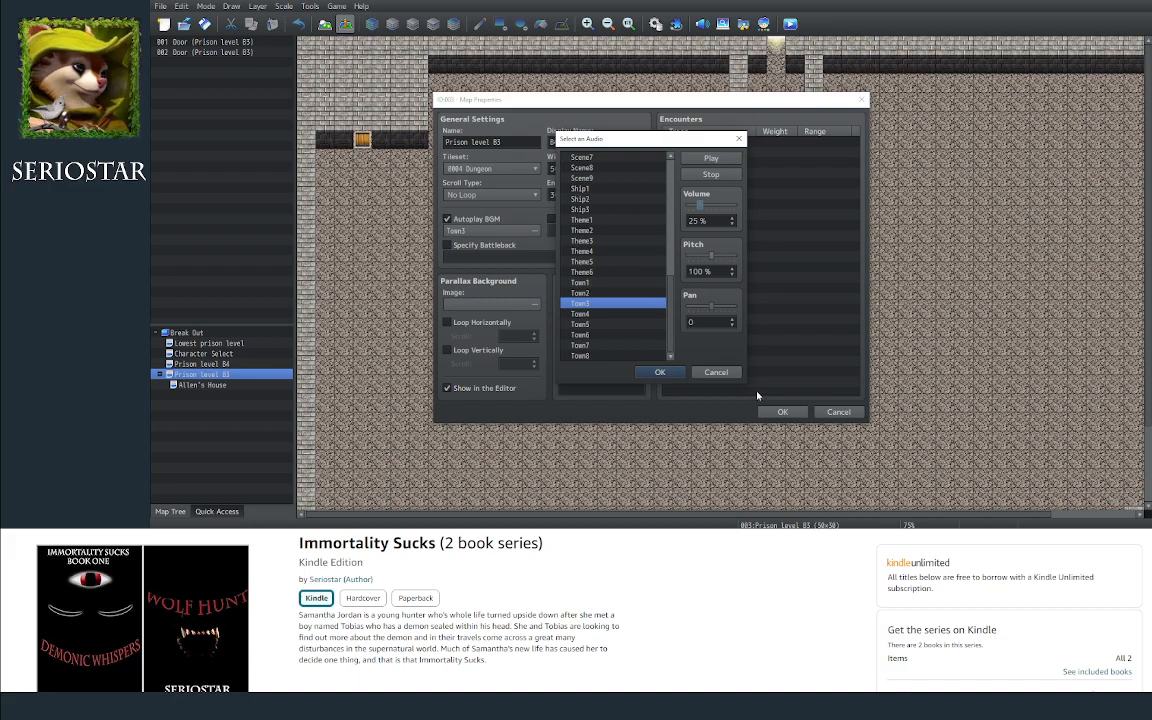
{"action": "left_click", "coordinate": [660, 372]}
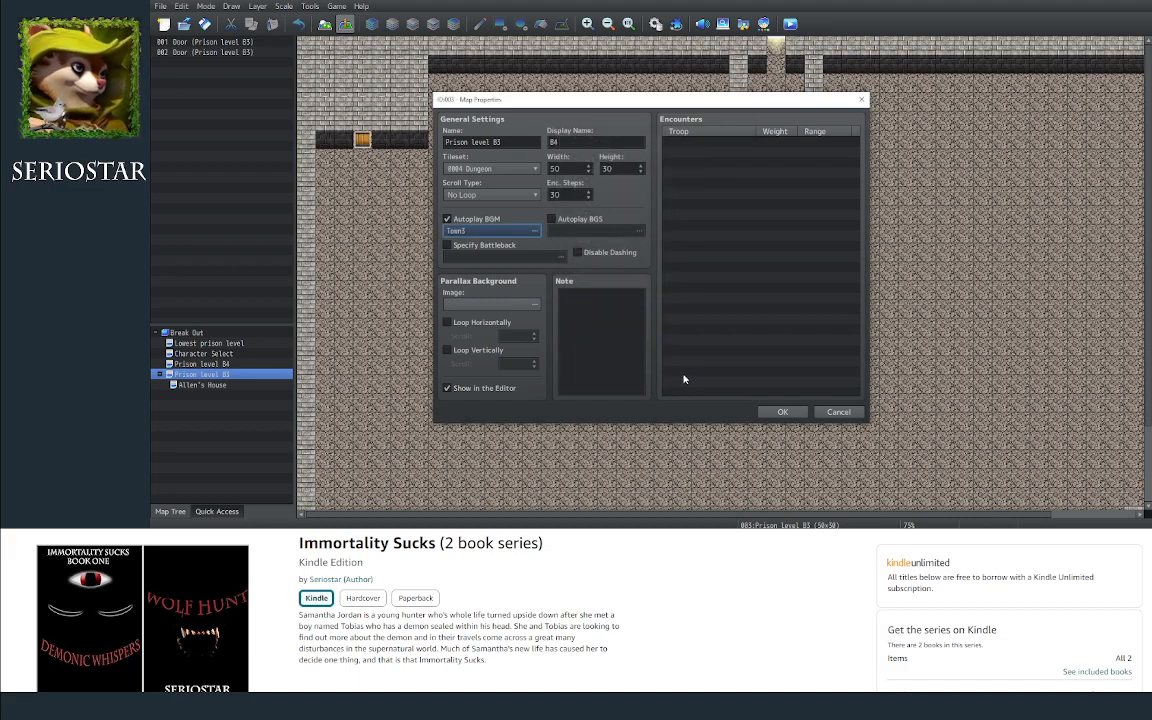
{"action": "left_click", "coordinate": [781, 413]}
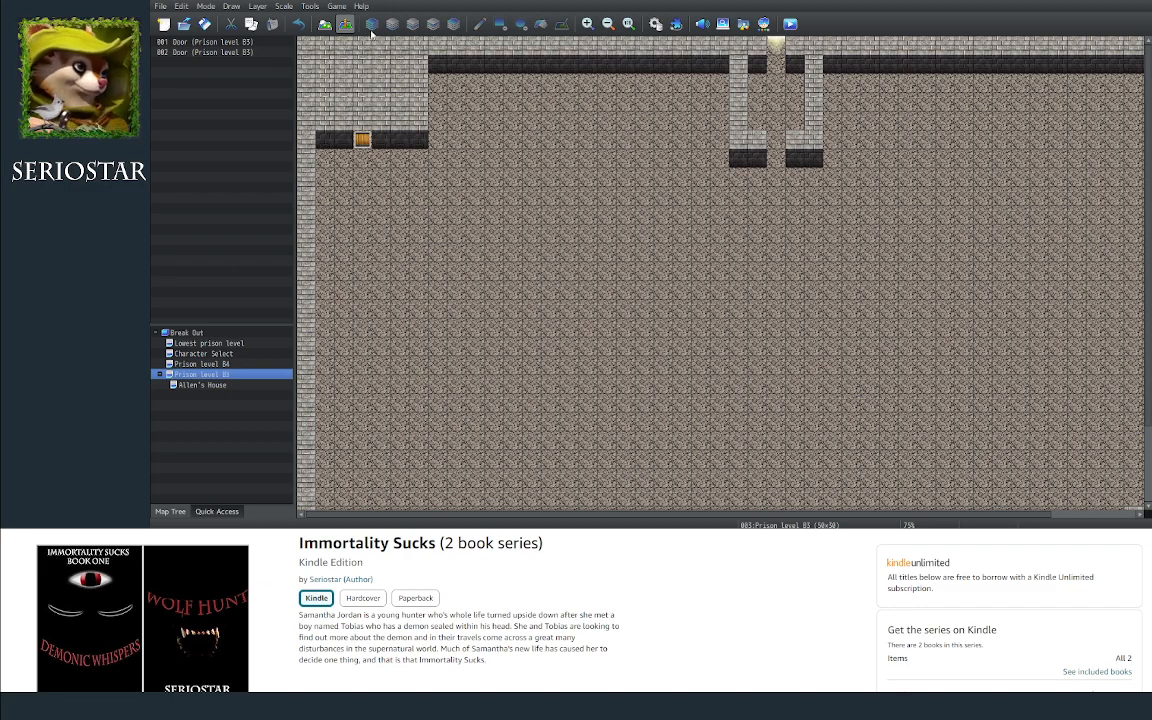
Step: Switch to map tile editing, and set the Sound Test volume to 10% for Castle3
{"action": "left_click", "coordinate": [326, 26]}
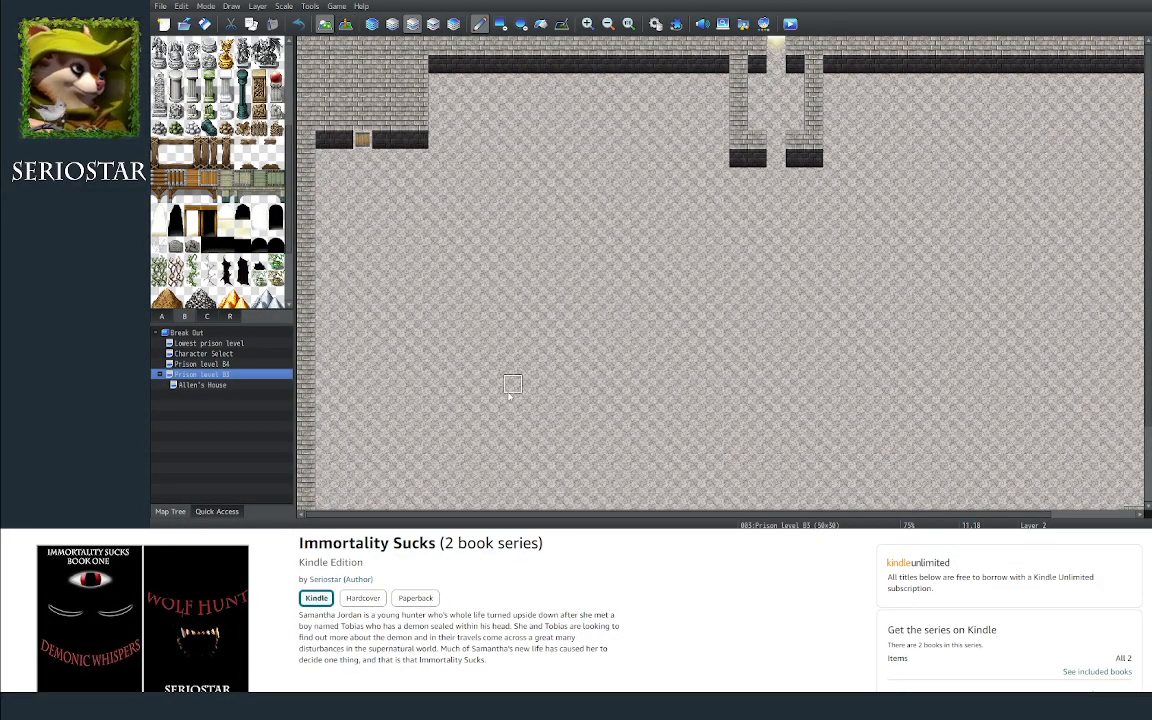
{"action": "mouse_move", "coordinate": [416, 537]}
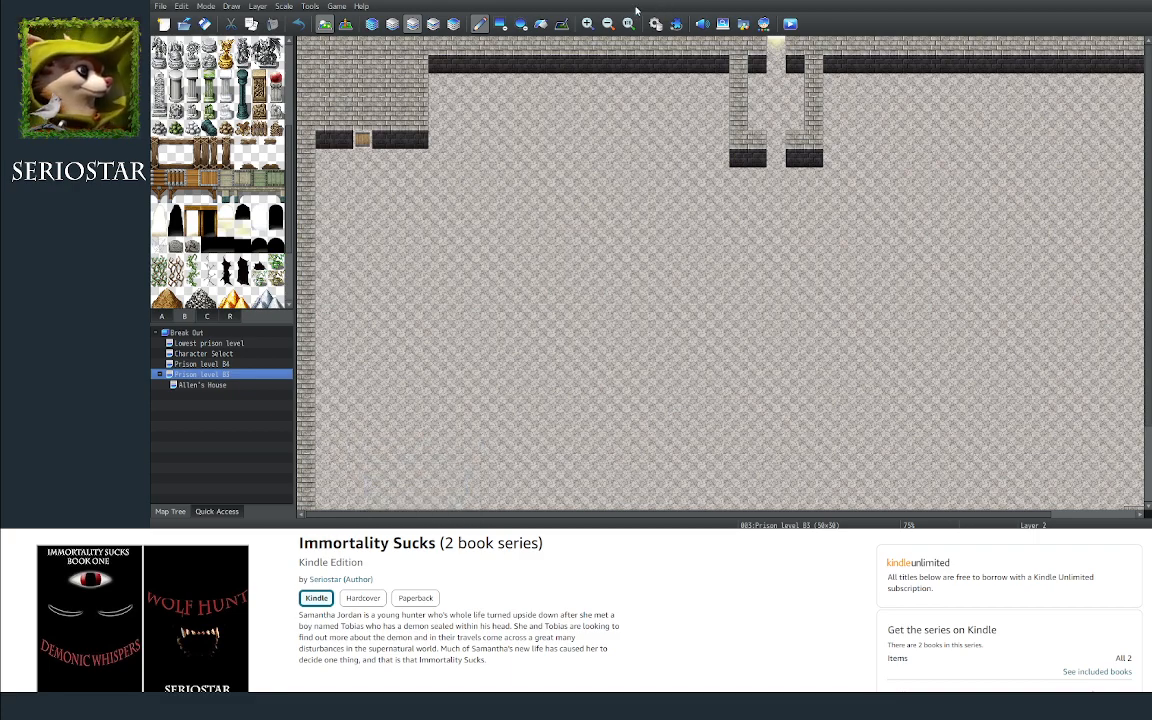
{"action": "left_click", "coordinate": [675, 24]}
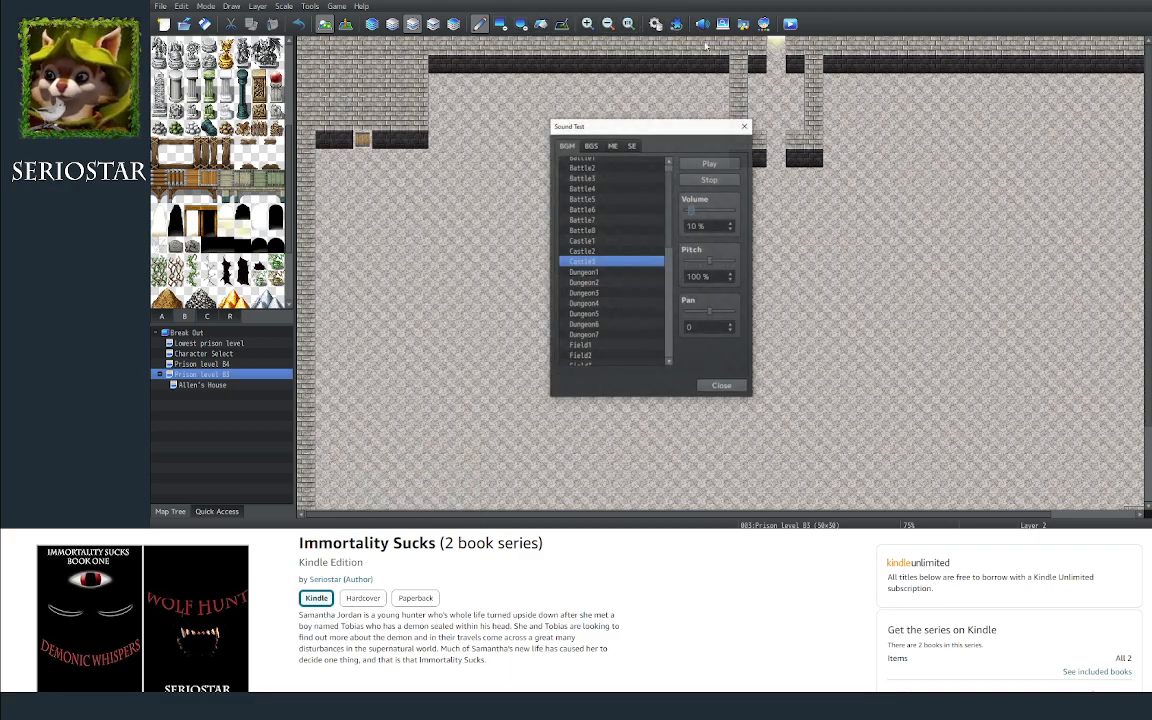
{"action": "left_click_drag", "start_coordinate": [700, 211], "coordinate": [693, 212]}
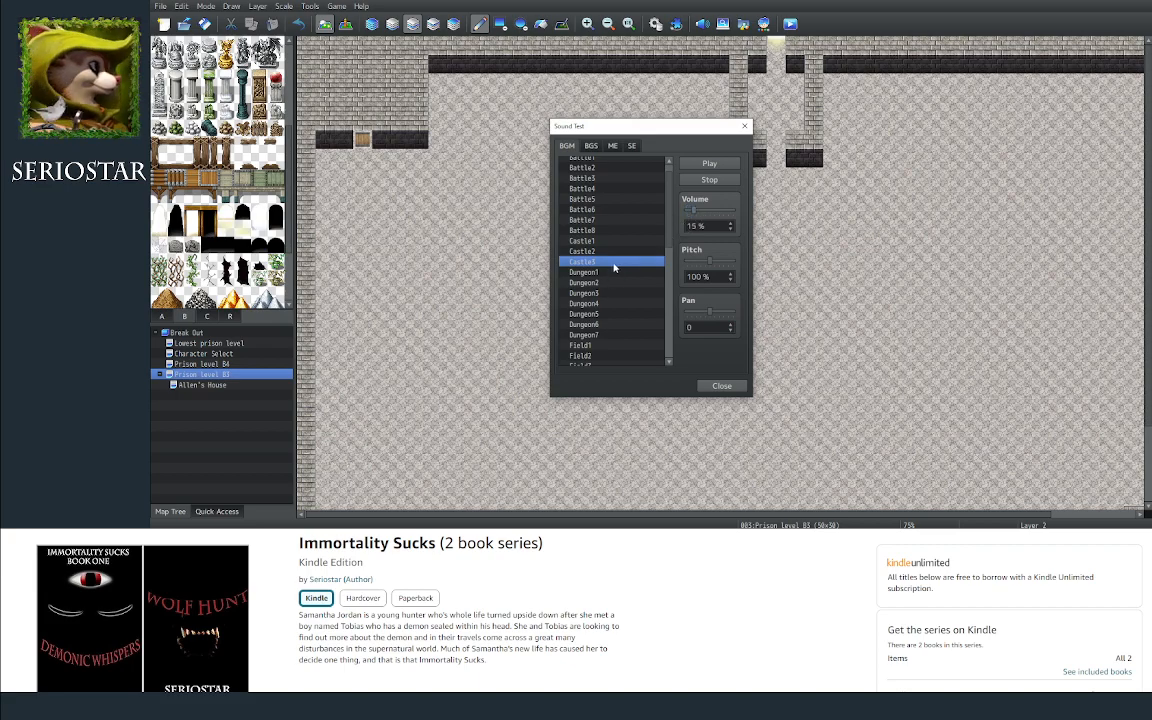
{"action": "left_click_drag", "start_coordinate": [696, 212], "coordinate": [690, 212]}
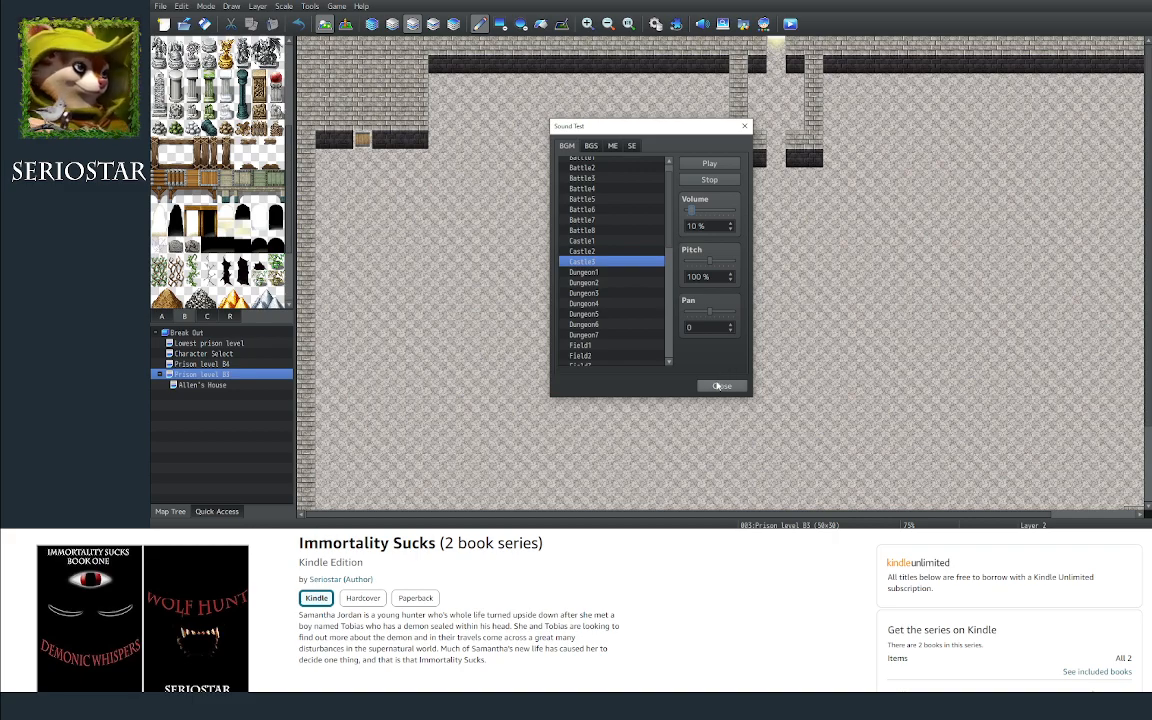
{"action": "left_click", "coordinate": [720, 385]}
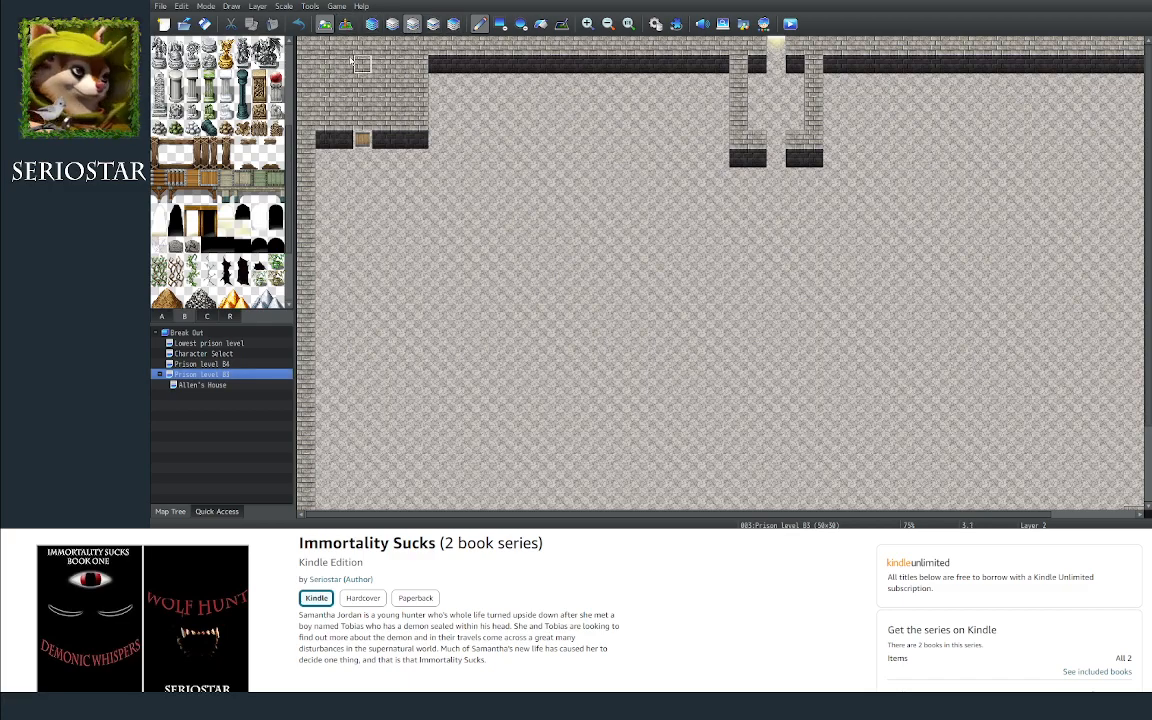
Step: Copy the 6×5 house block around the wooden door and stamp it along the north wall at (12,1), (33,1) and (43,1)
{"action": "right_click_drag", "start_coordinate": [355, 80], "coordinate": [415, 137]}
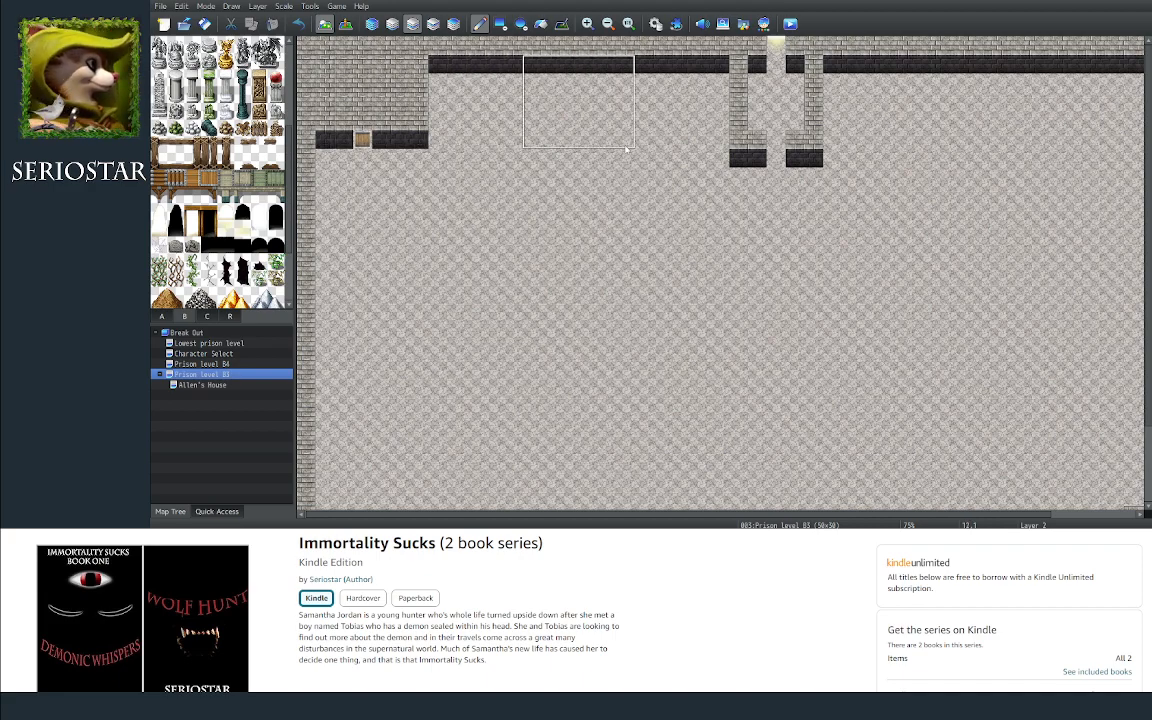
{"action": "left_click", "coordinate": [626, 148]}
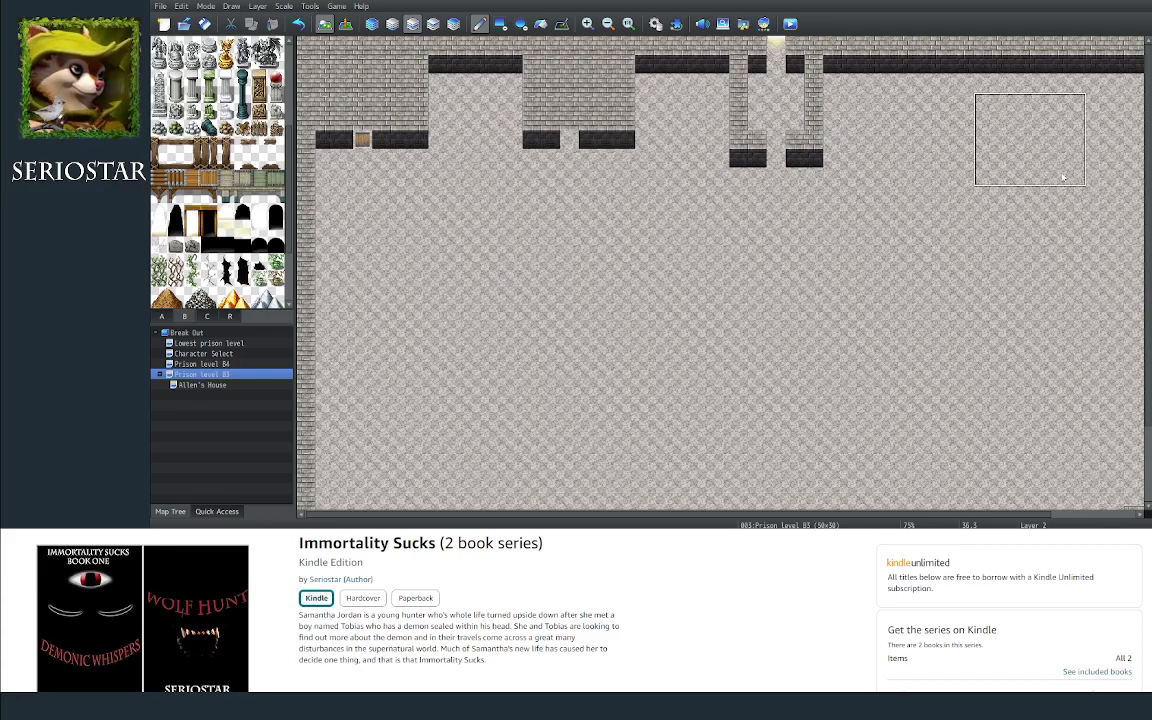
{"action": "left_click_drag", "start_coordinate": [916, 514], "coordinate": [1057, 512]}
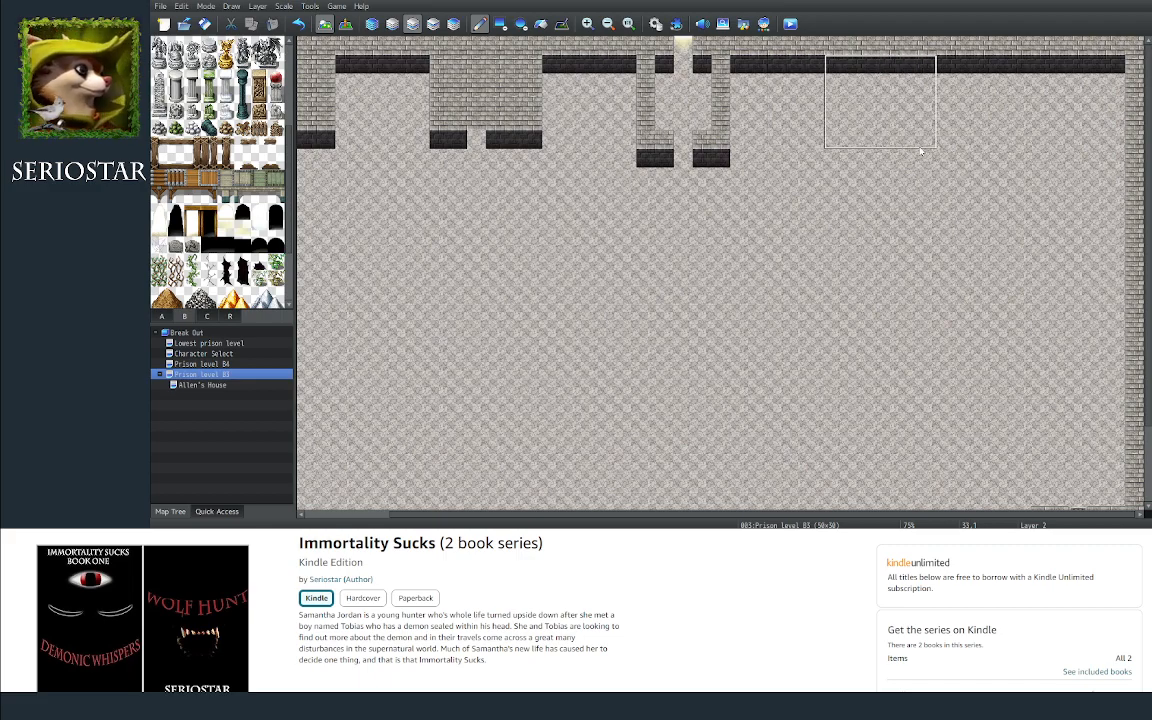
{"action": "left_click", "coordinate": [921, 150]}
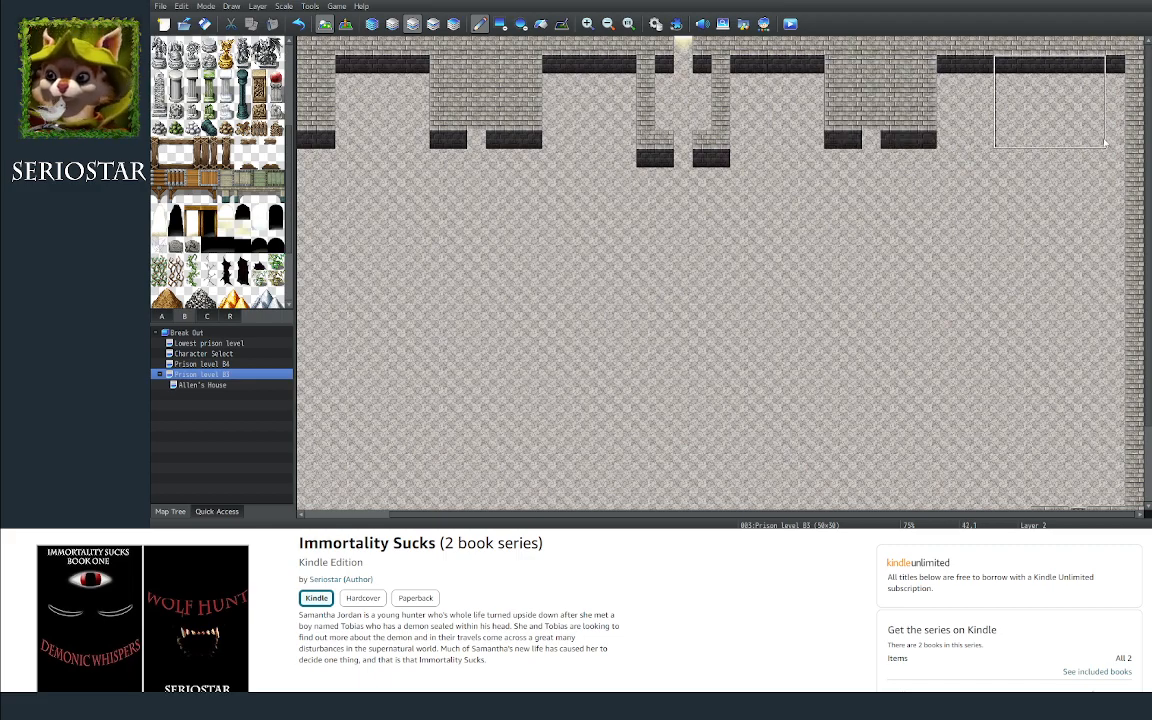
{"action": "left_click", "coordinate": [1112, 141]}
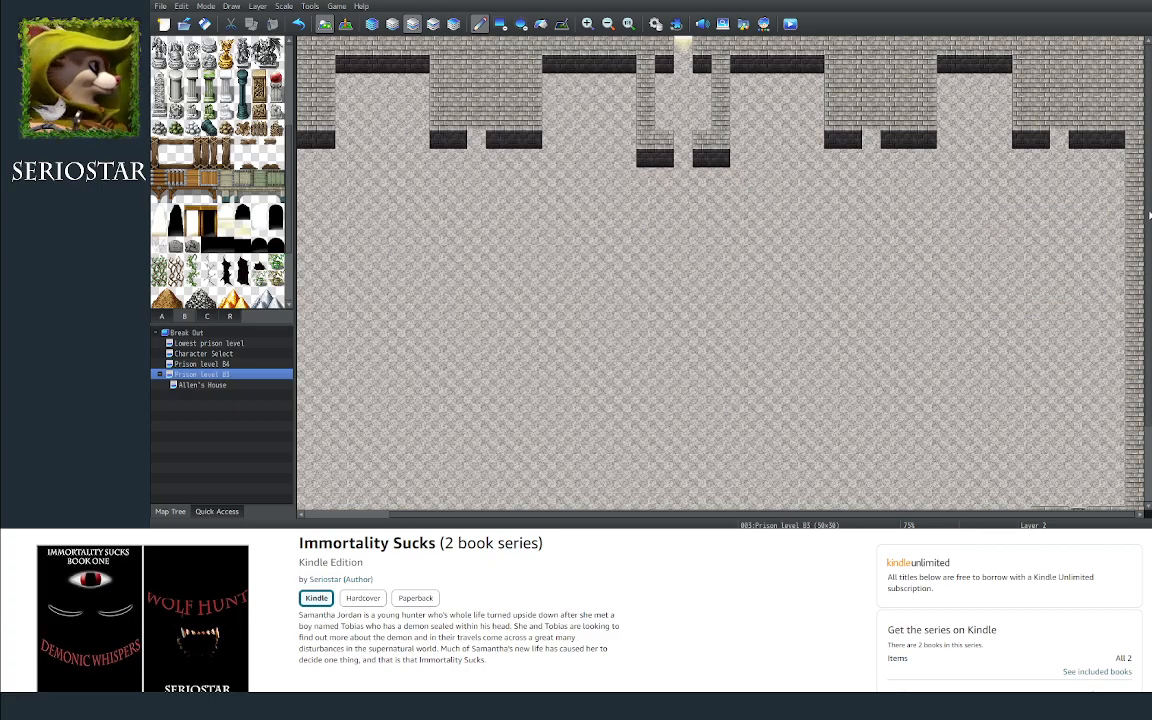
Step: Stamp two copies of the house block in the middle of the map at (38,10) and (6,10)
{"action": "scroll", "coordinate": [1148, 215], "scroll_direction": "down", "scroll_amount": 4}
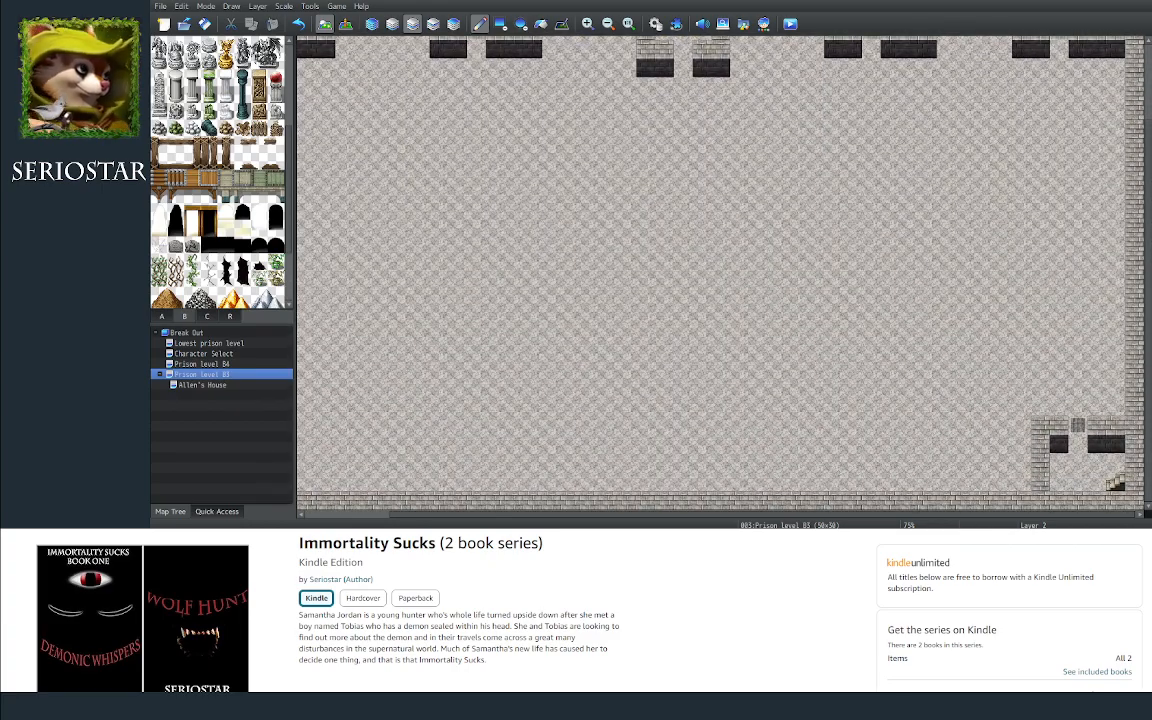
{"action": "left_click", "coordinate": [926, 205]}
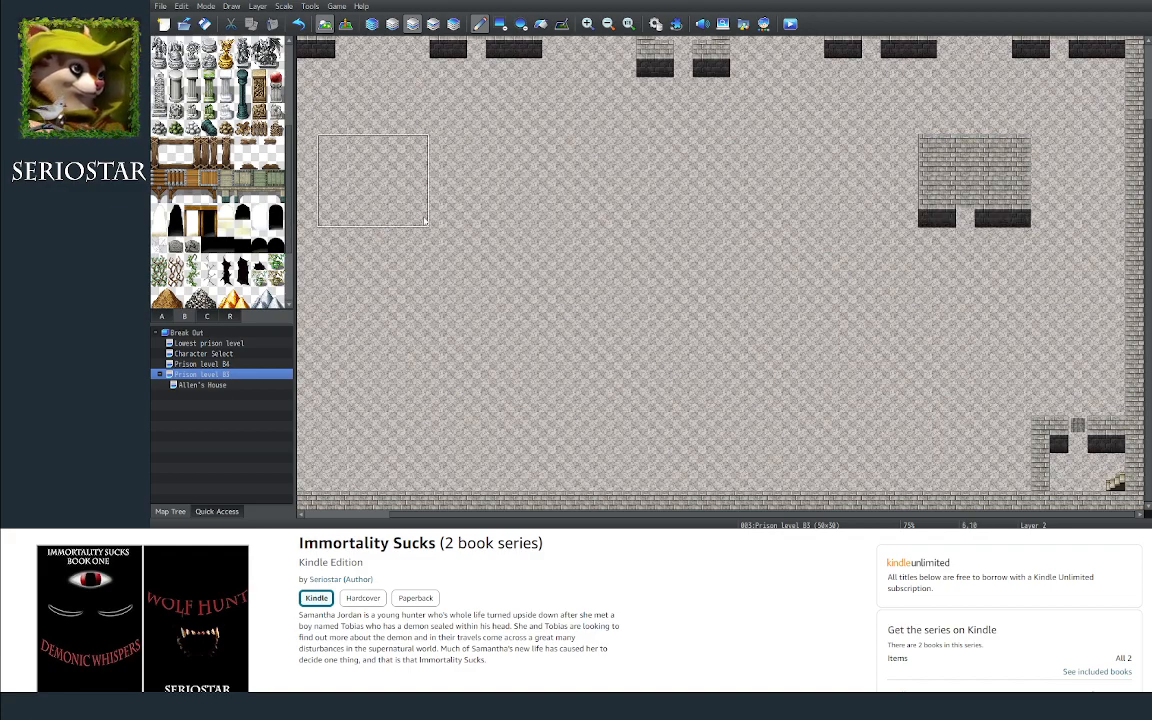
{"action": "left_click", "coordinate": [425, 221]}
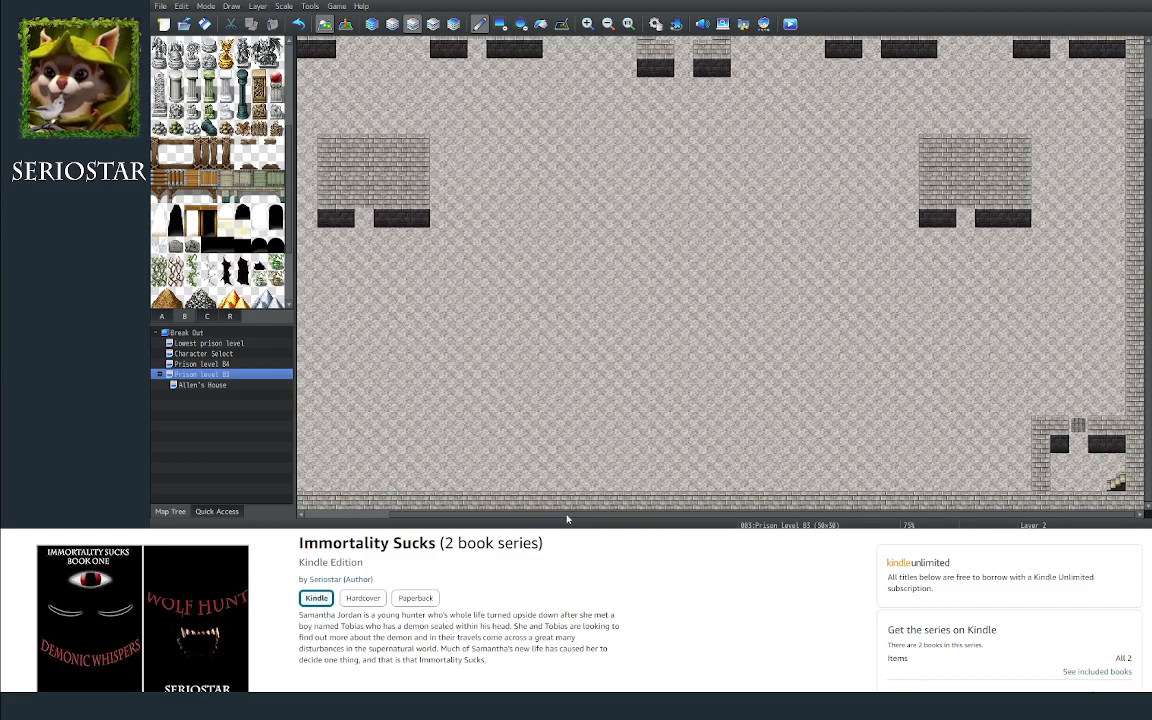
Step: Stamp three copies of the house block in the map's southern part at (12,19), (34,19) and (23,19)
{"action": "left_click_drag", "start_coordinate": [567, 519], "coordinate": [475, 519]}
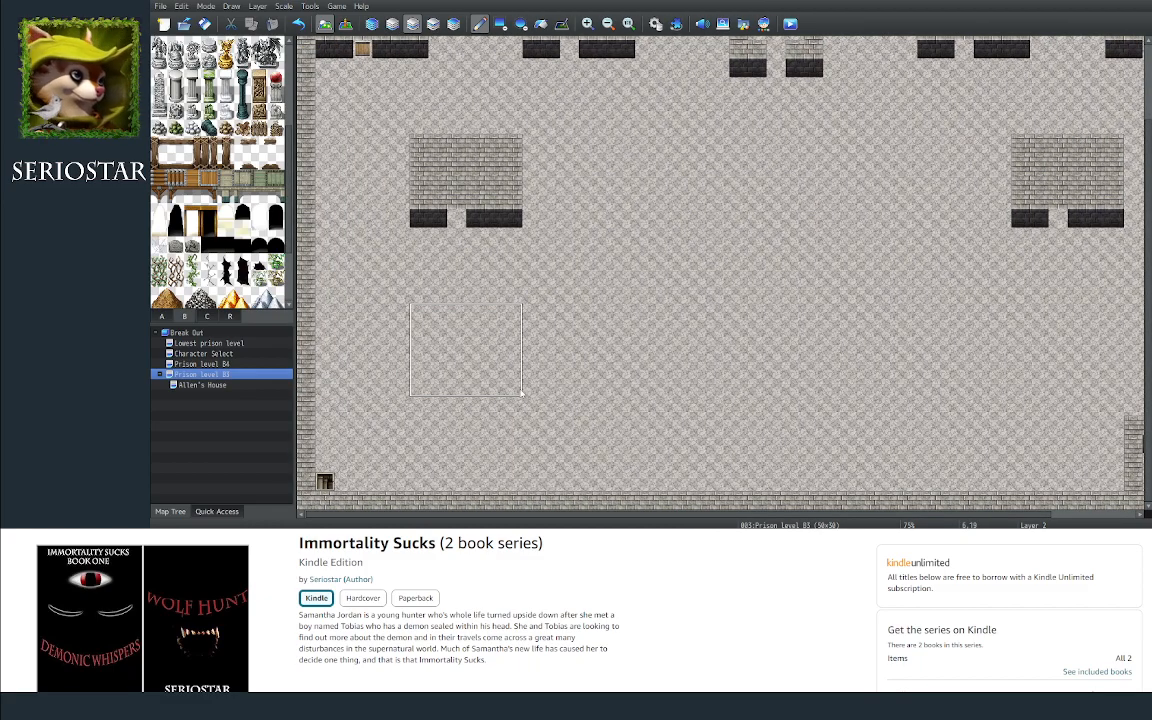
{"action": "left_click", "coordinate": [620, 393]}
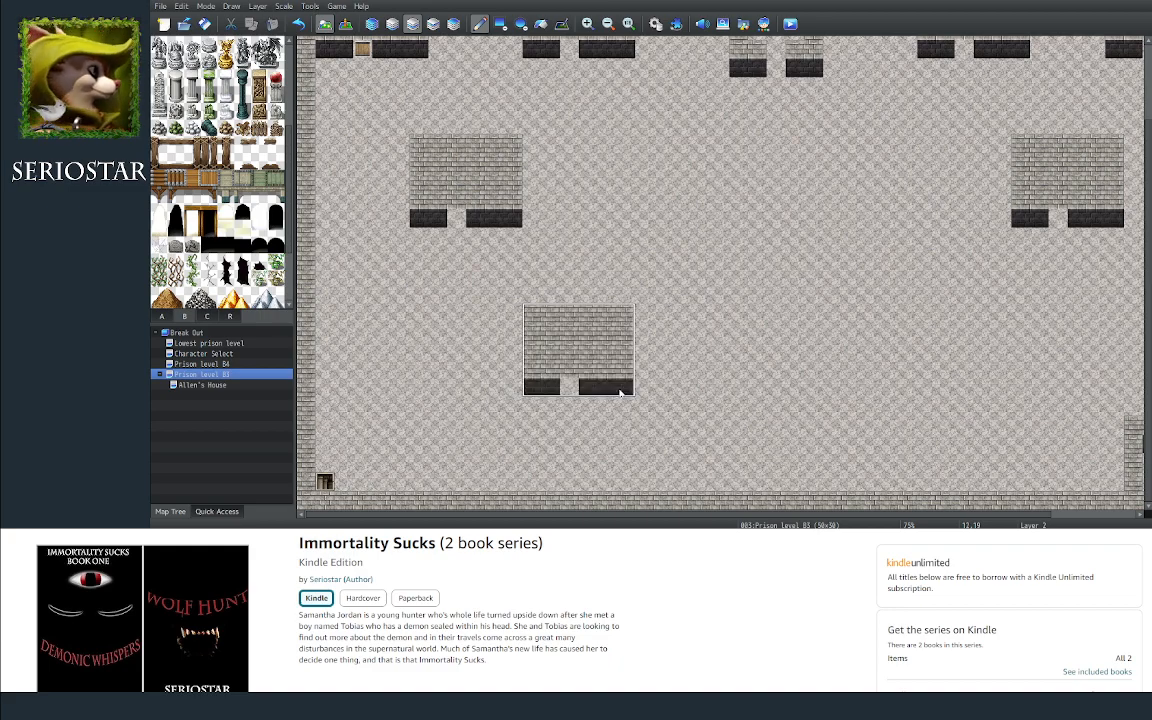
{"action": "left_click", "coordinate": [1041, 398]}
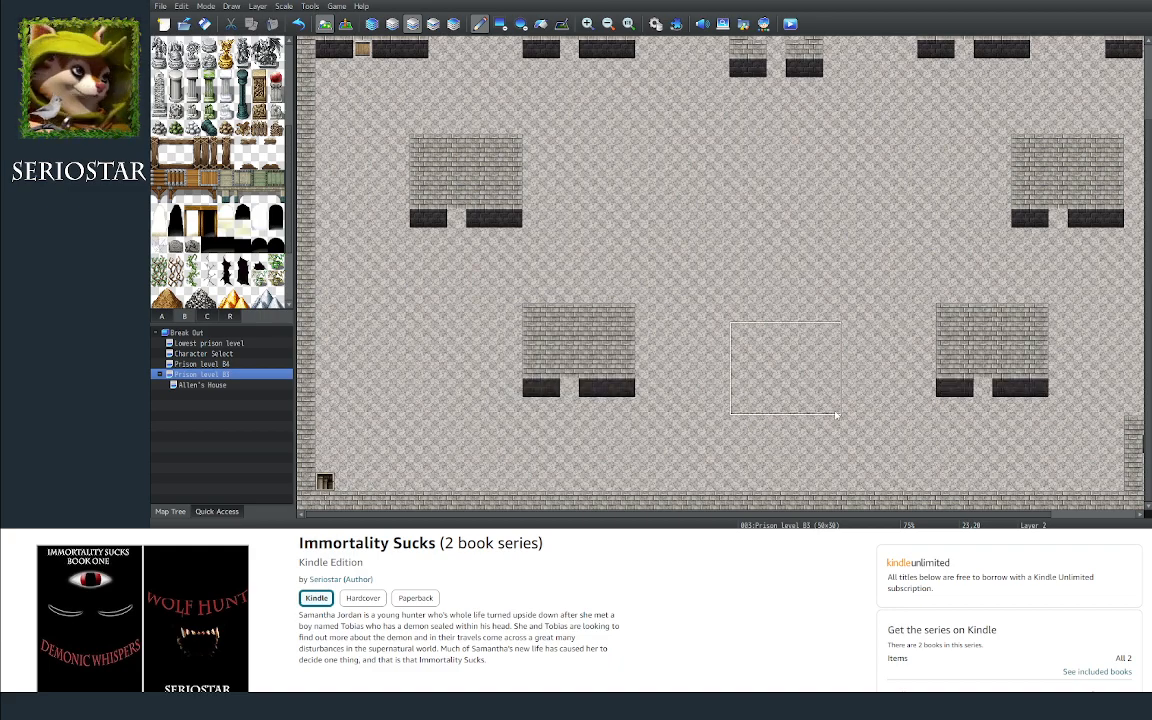
{"action": "left_click", "coordinate": [830, 393]}
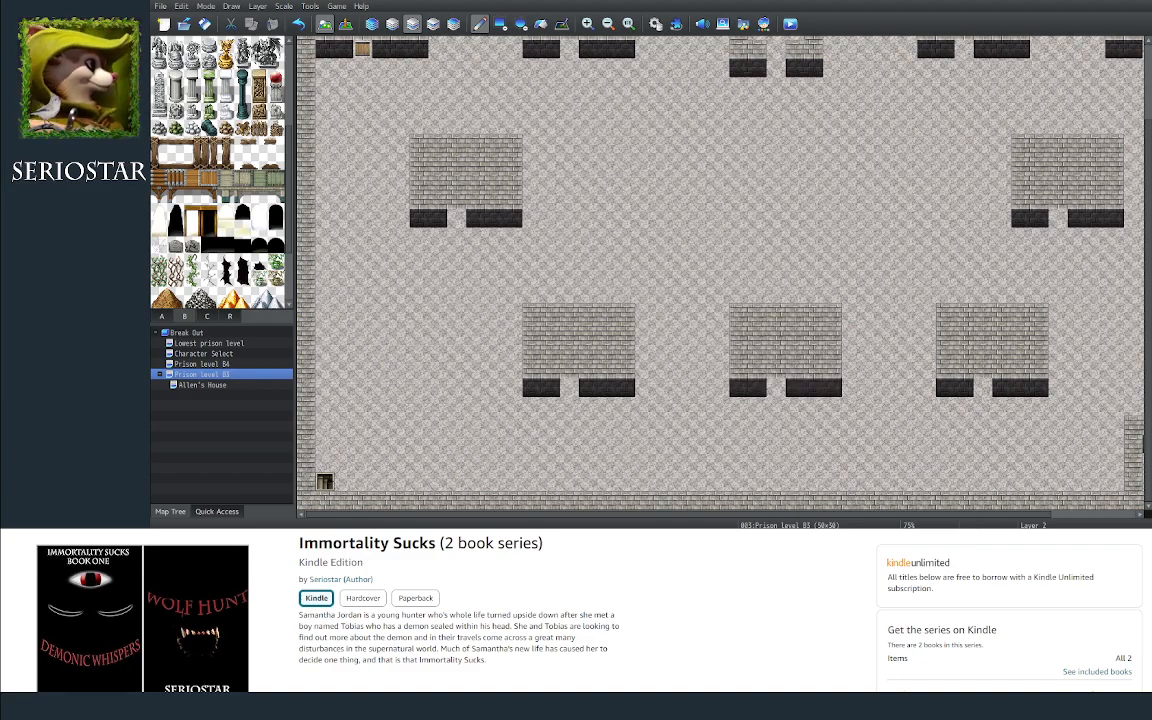
Step: In event editing, paste the copied wooden door event into the north house openings at (14,5) and (35,5)
{"action": "scroll", "coordinate": [932, 385], "scroll_direction": "up", "scroll_amount": 2}
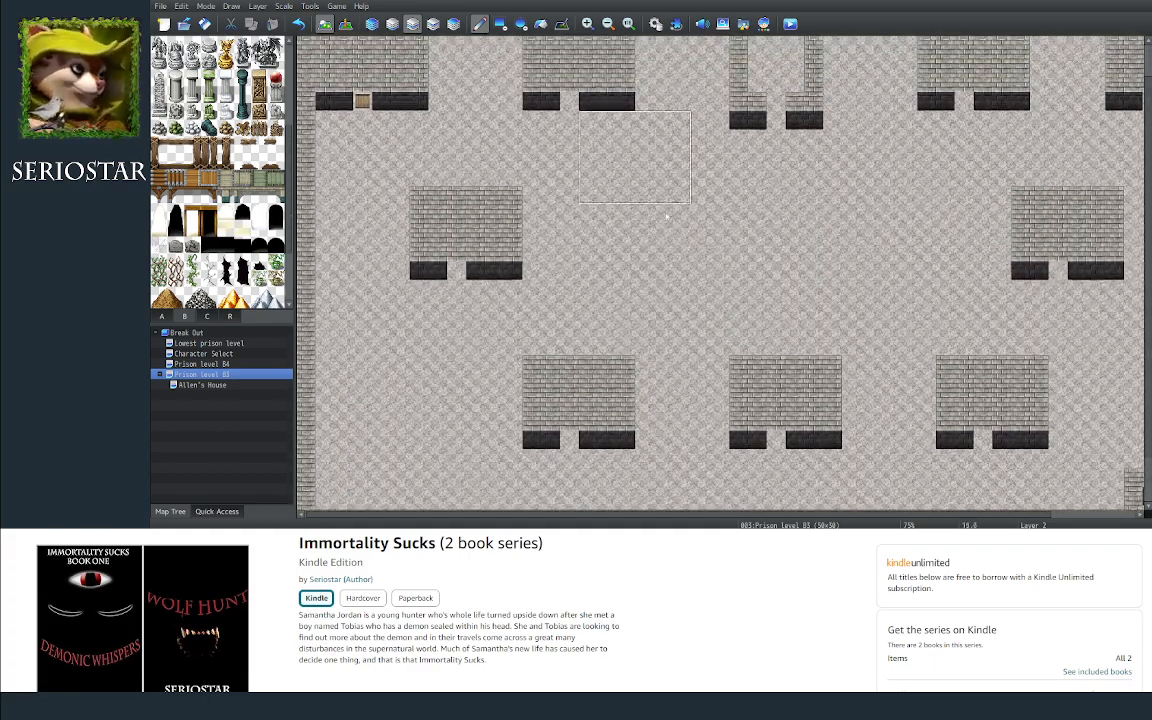
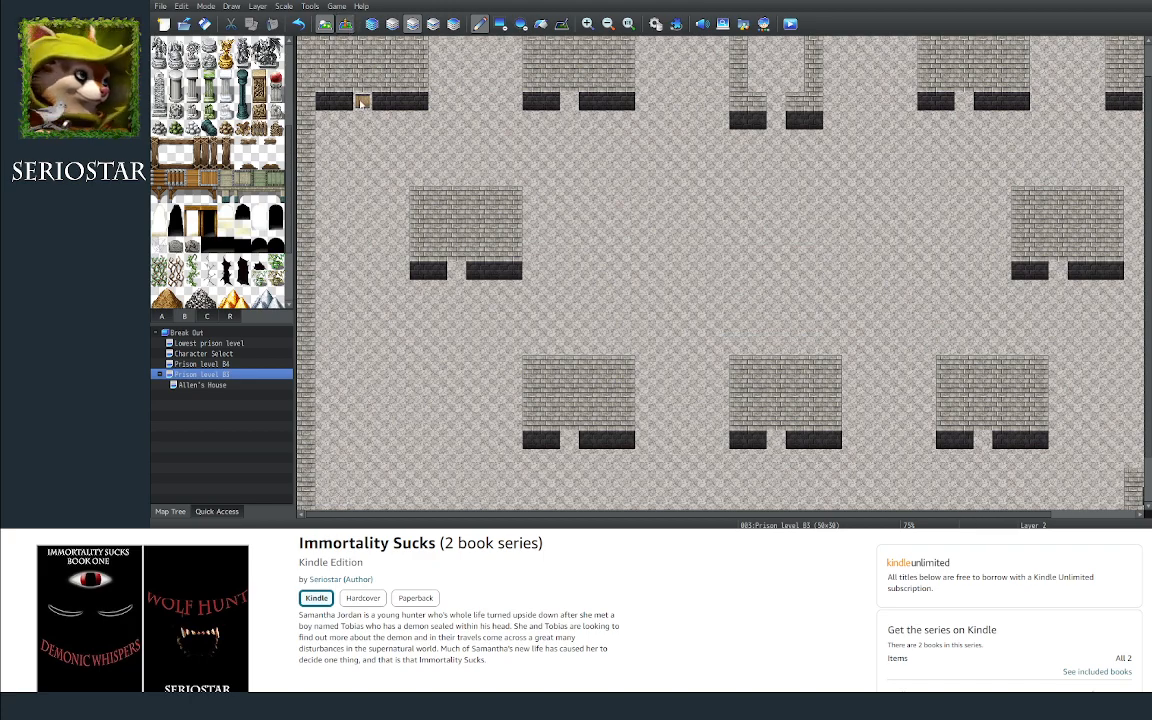
{"action": "key", "text": "F8"}
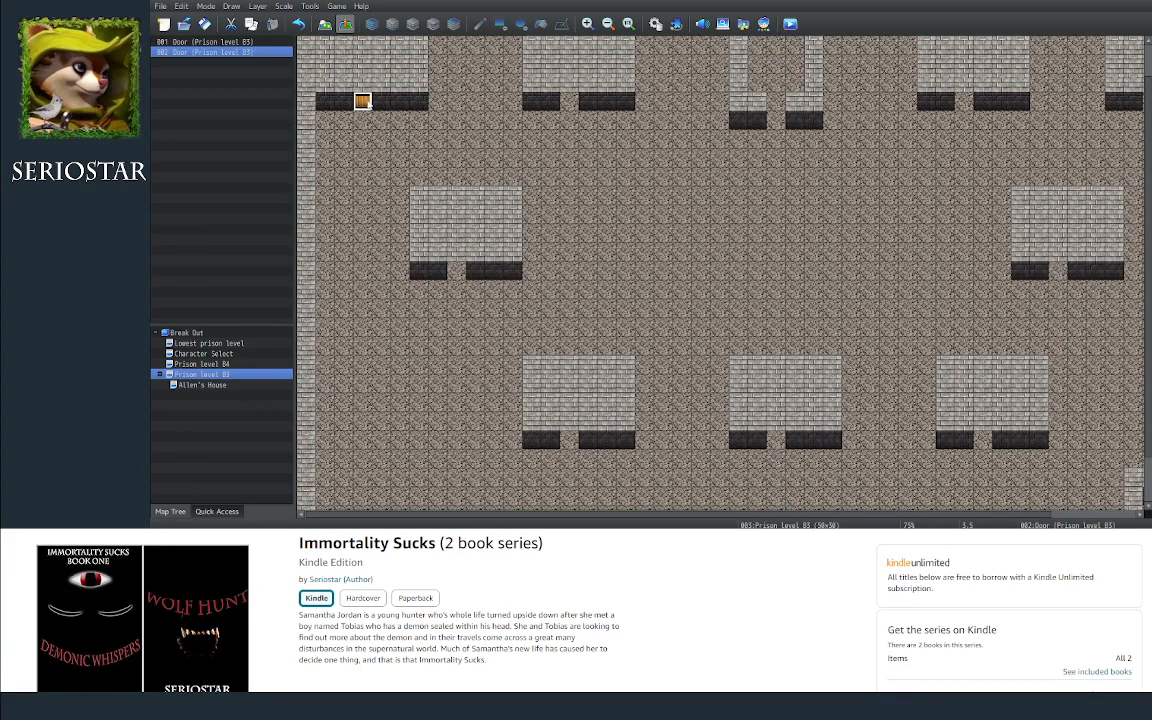
{"action": "left_click", "coordinate": [566, 101]}
{"action": "key", "text": "ctrl+v"}
{"action": "left_click", "coordinate": [964, 101]}
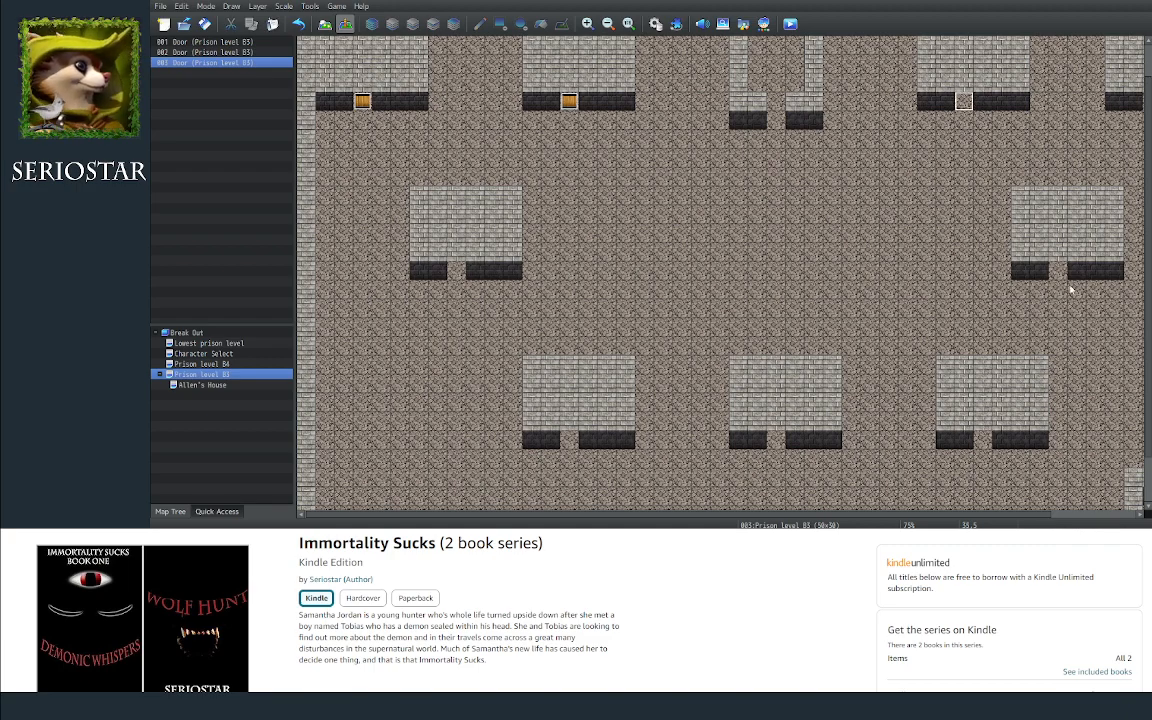
{"action": "key", "text": "ctrl+v"}
Step: Paste the door event into the house openings at (40,14), (36,23), (25,23) and (14,23)
{"action": "left_click", "coordinate": [1058, 270]}
{"action": "key", "text": "ctrl+v"}
{"action": "left_click", "coordinate": [983, 440]}
{"action": "key", "text": "ctrl+v"}
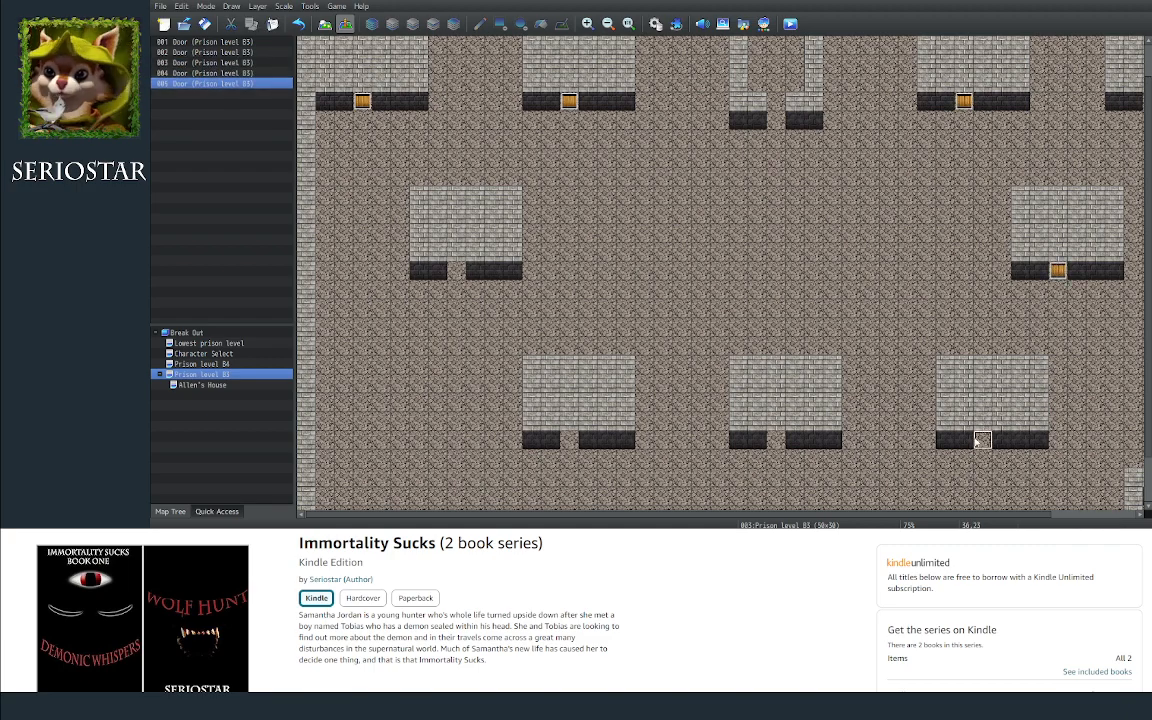
{"action": "left_click", "coordinate": [776, 440]}
{"action": "key", "text": "ctrl+v"}
{"action": "left_click", "coordinate": [568, 440]}
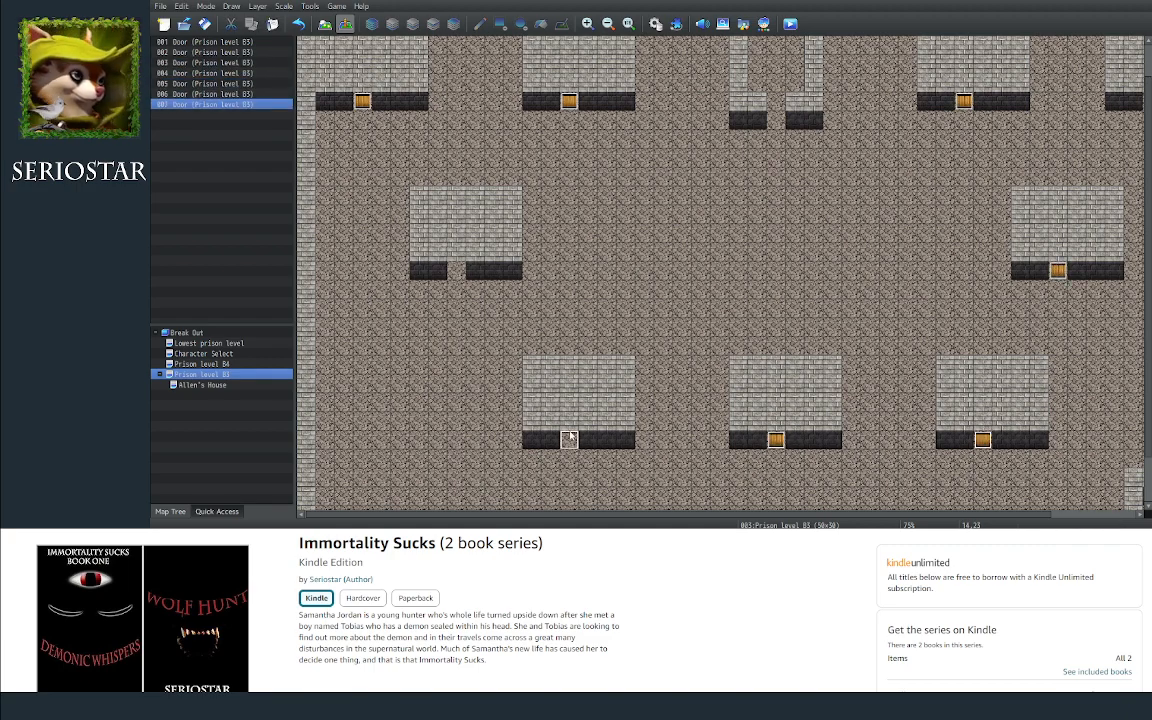
{"action": "key", "text": "ctrl+v"}
Step: Paste the door event into the remaining house openings at (8,14) and (45,5)
{"action": "left_click", "coordinate": [456, 270]}
{"action": "key", "text": "ctrl+v"}
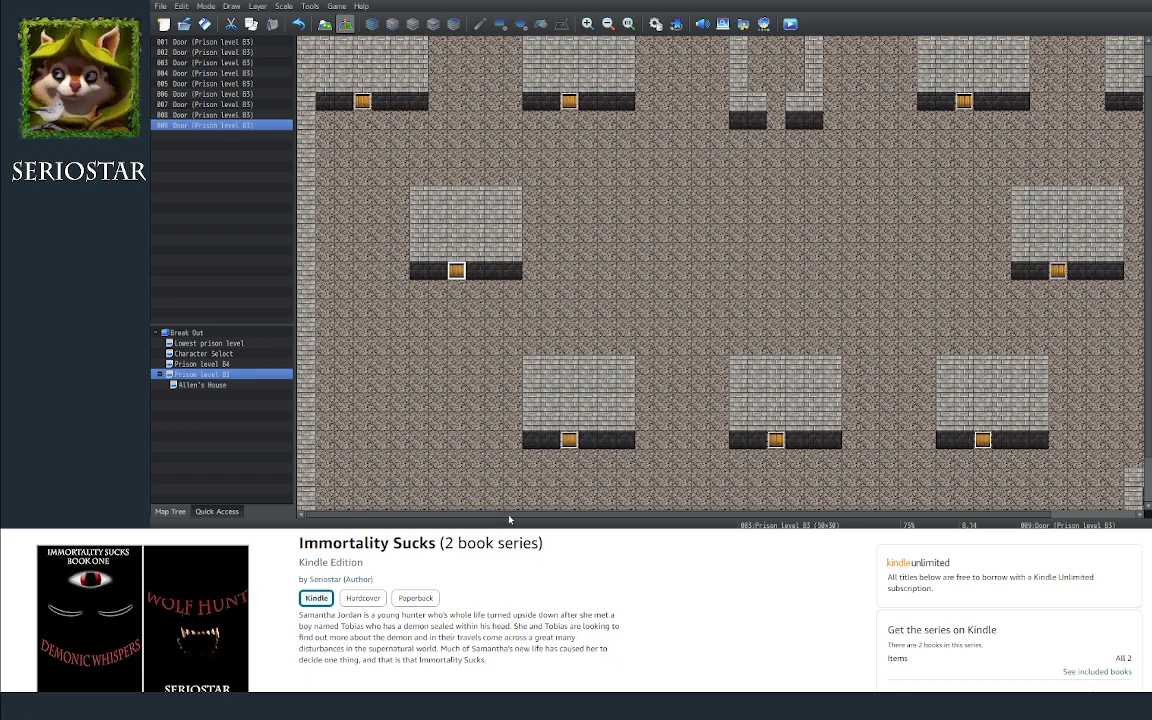
{"action": "left_click_drag", "start_coordinate": [509, 515], "coordinate": [614, 516]}
{"action": "left_click", "coordinate": [1056, 103]}
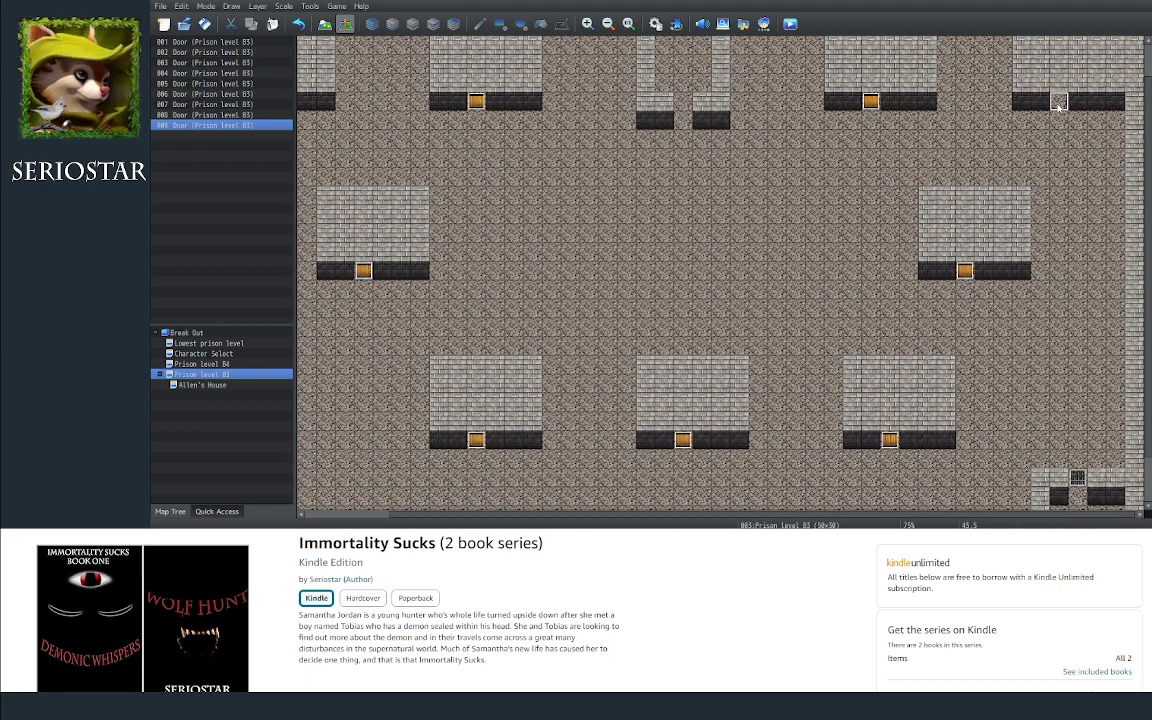
{"action": "key", "text": "ctrl+v"}
{"action": "left_click_drag", "start_coordinate": [726, 516], "coordinate": [671, 519]}
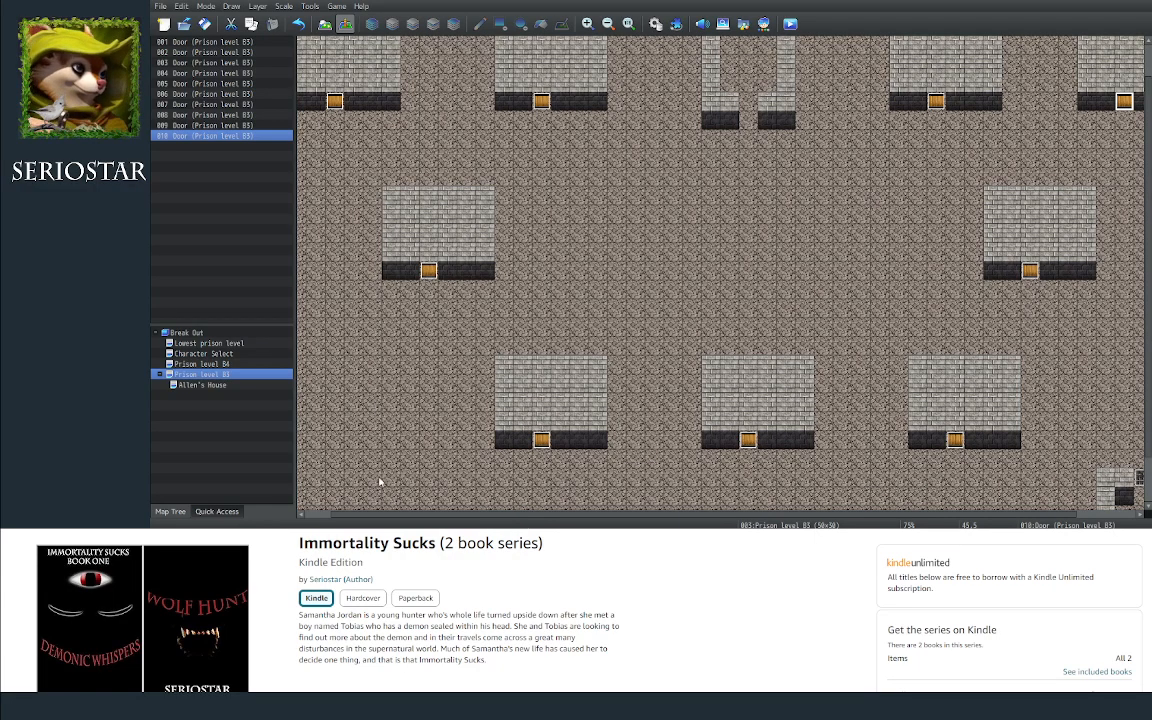
Step: Copy the Allen's House map and paste a duplicate of it under Prison level B3
{"action": "left_click", "coordinate": [205, 385]}
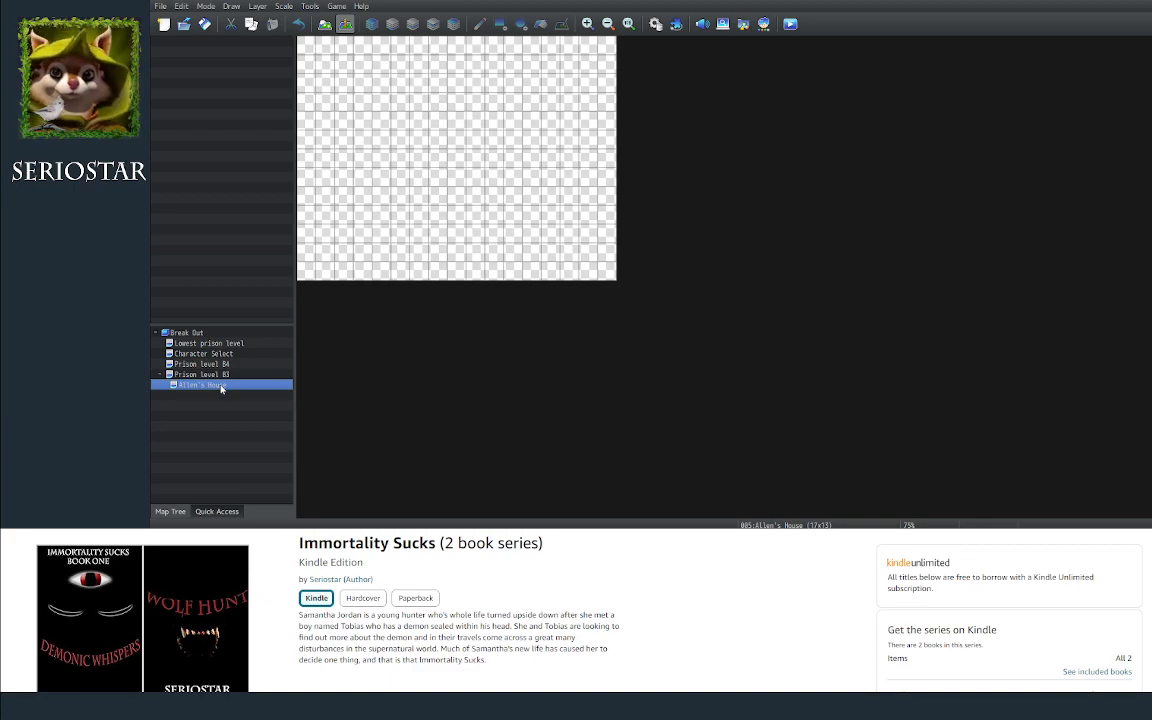
{"action": "left_click", "coordinate": [218, 375]}
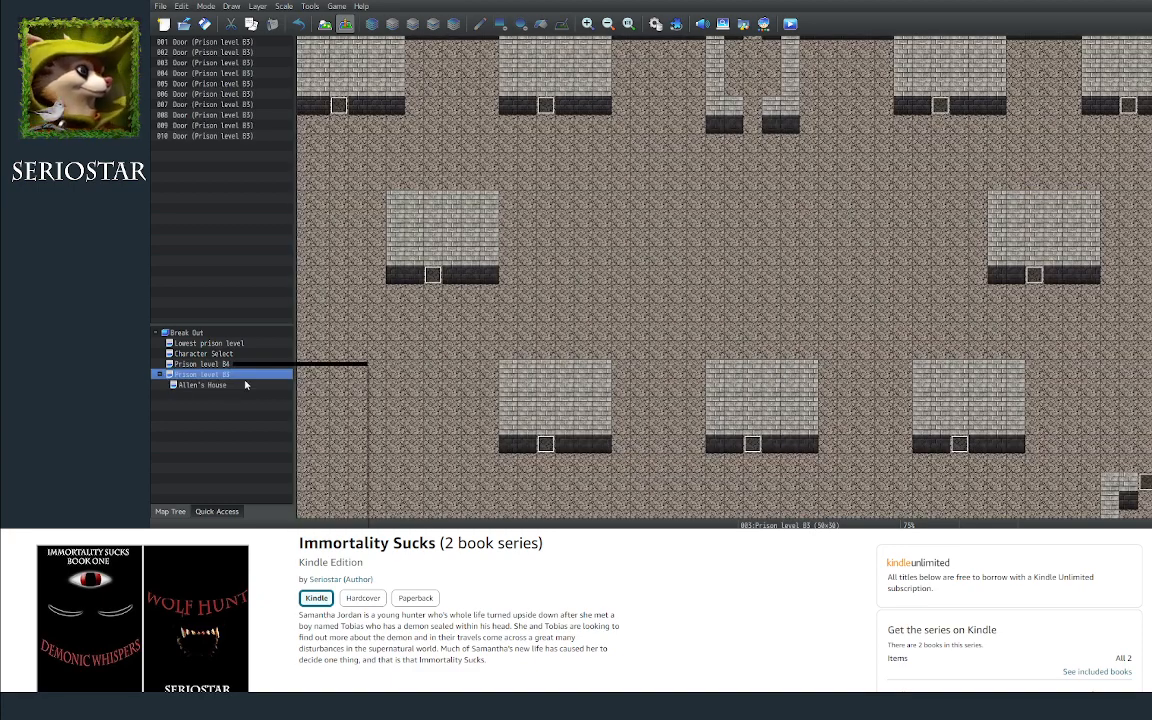
{"action": "right_click", "coordinate": [232, 372]}
{"action": "left_click", "coordinate": [203, 426]}
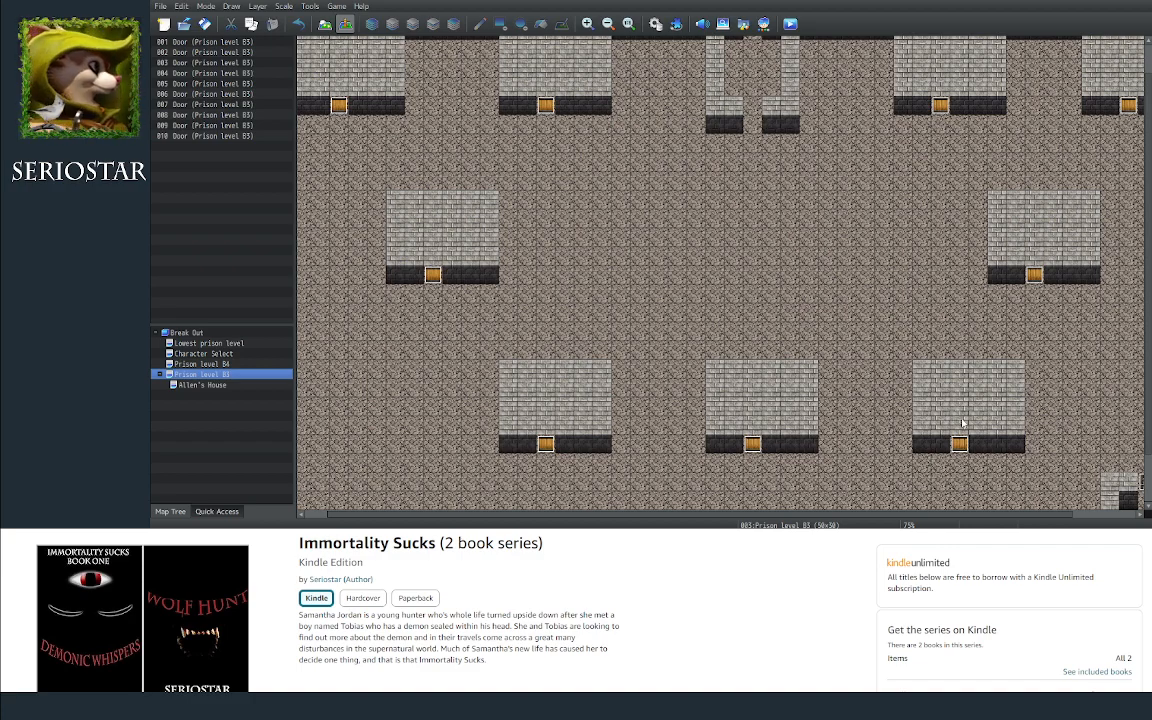
{"action": "right_click", "coordinate": [205, 385]}
{"action": "left_click", "coordinate": [257, 433]}
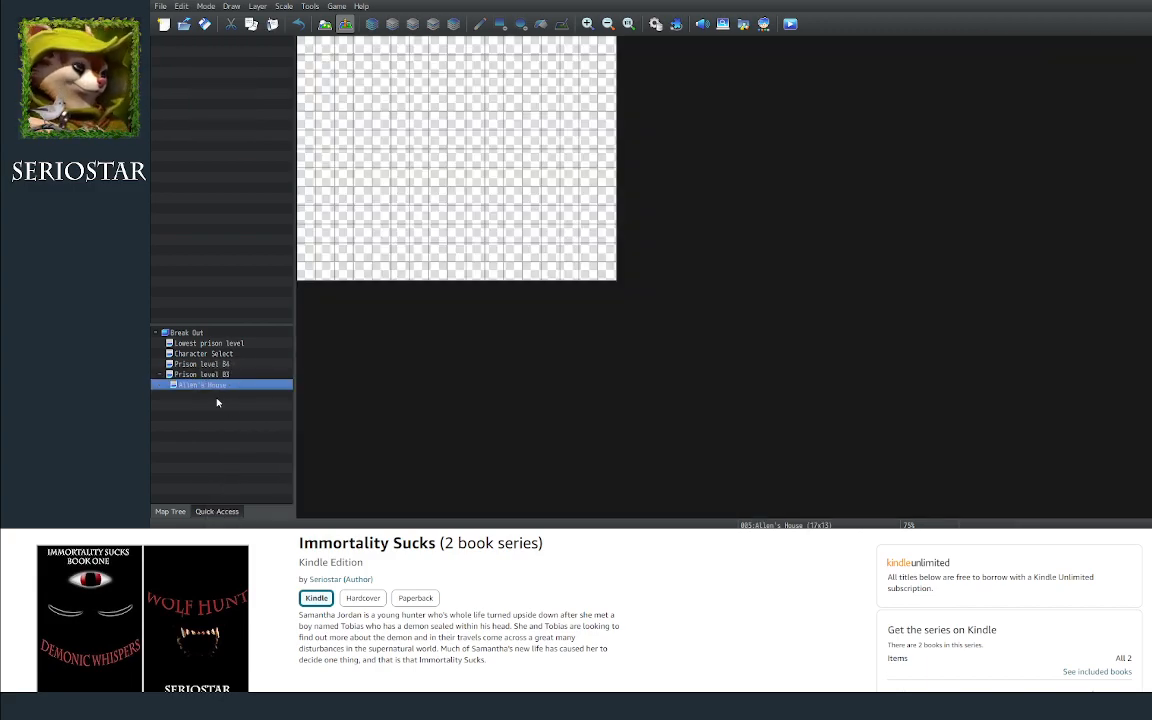
{"action": "right_click", "coordinate": [226, 375]}
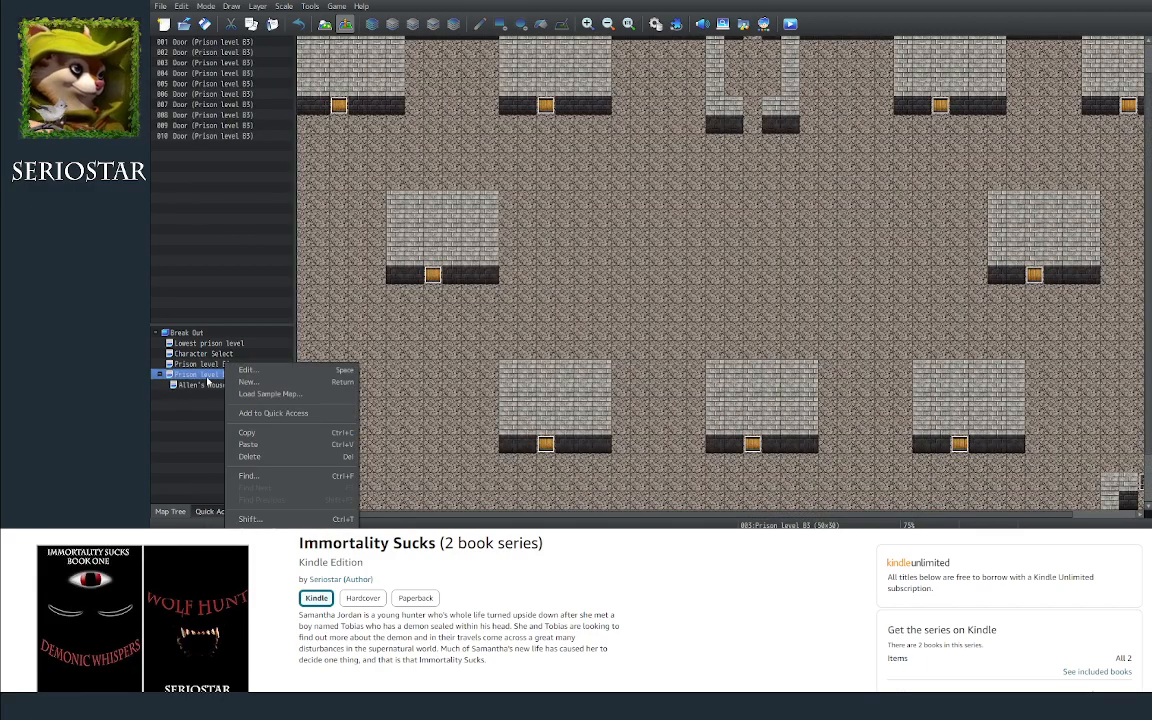
{"action": "left_click", "coordinate": [214, 378]}
{"action": "right_click", "coordinate": [214, 378]}
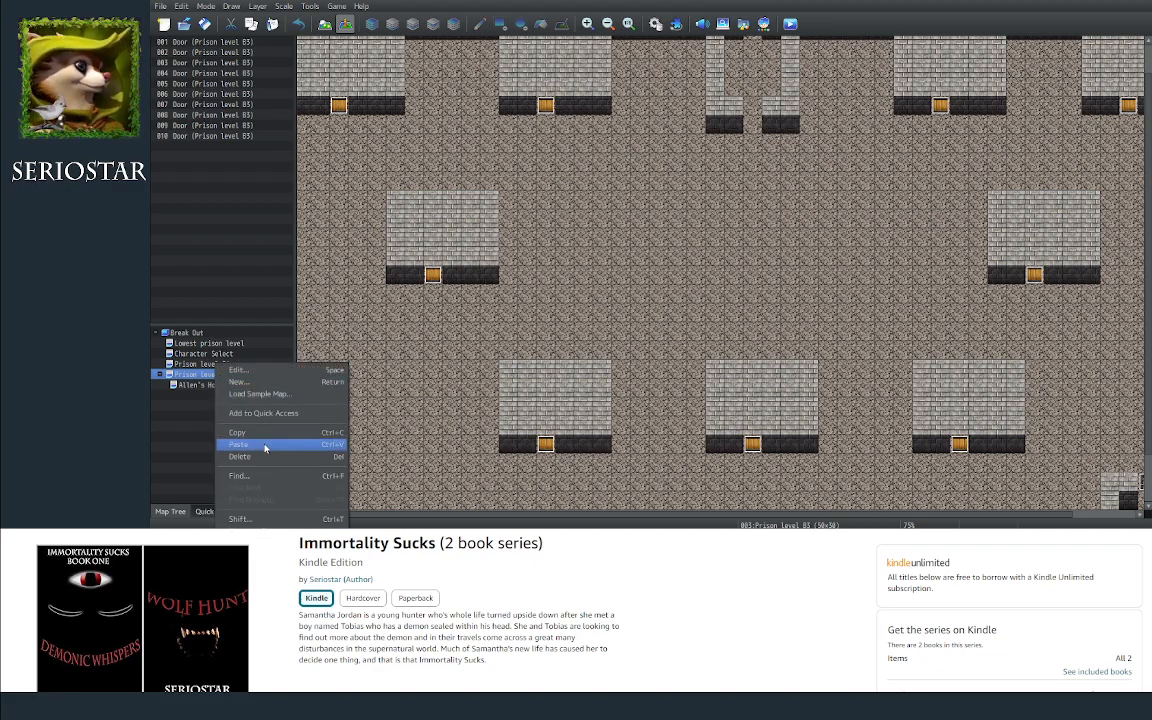
{"action": "left_click", "coordinate": [229, 444]}
Step: Paste three more copies of the Allen's House map under Prison level B3
{"action": "right_click", "coordinate": [222, 374]}
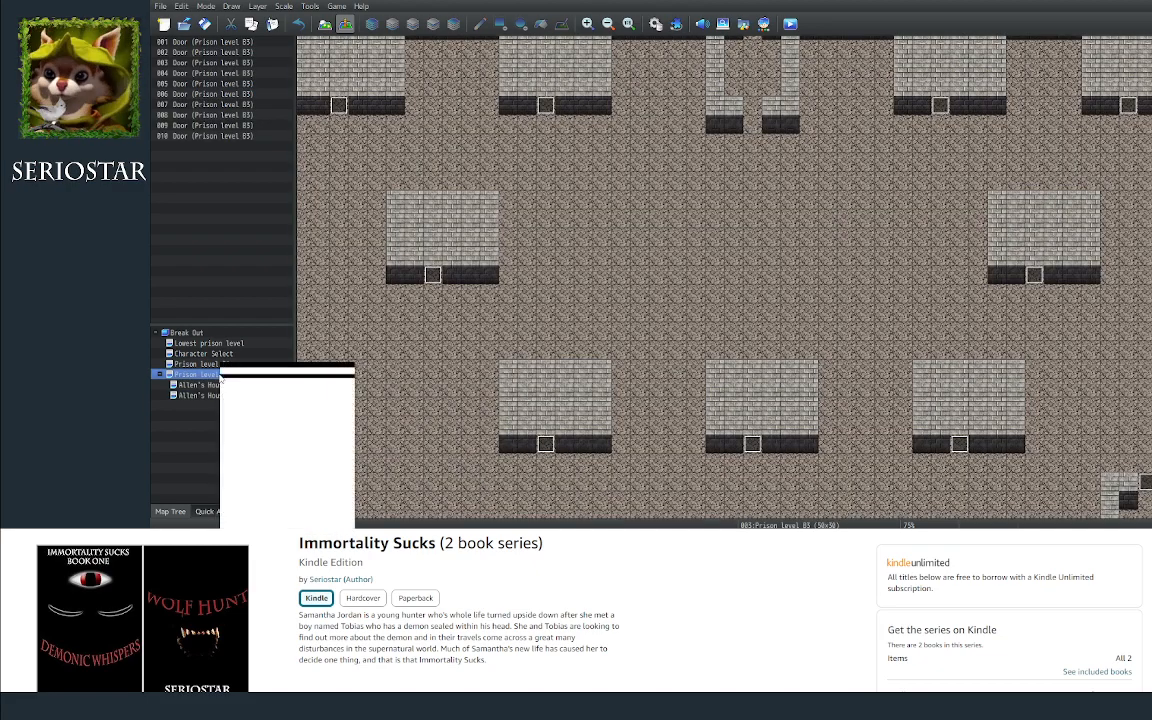
{"action": "left_click", "coordinate": [270, 446]}
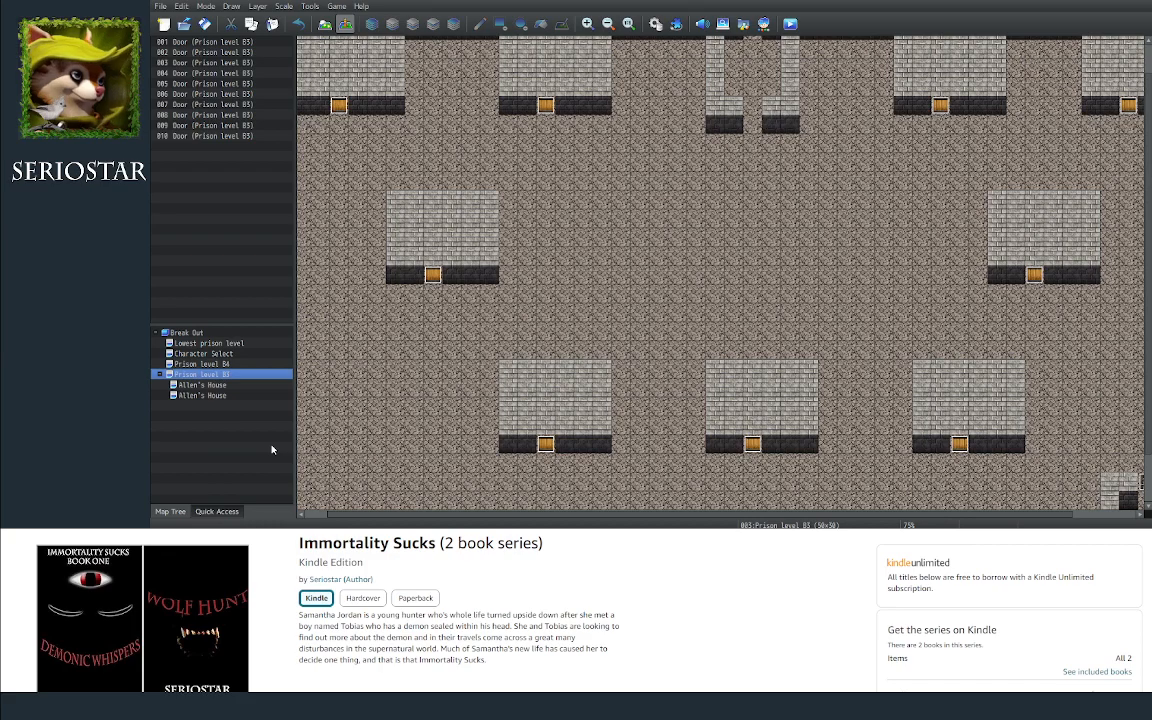
{"action": "right_click", "coordinate": [225, 377]}
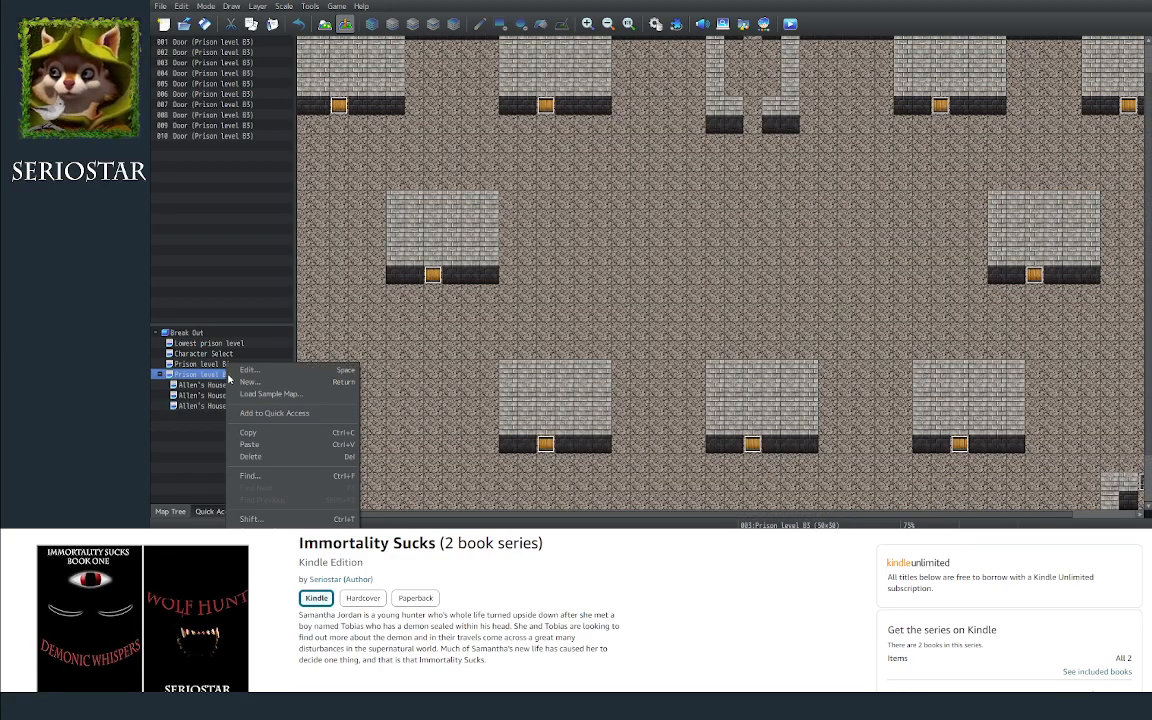
{"action": "left_click", "coordinate": [257, 446]}
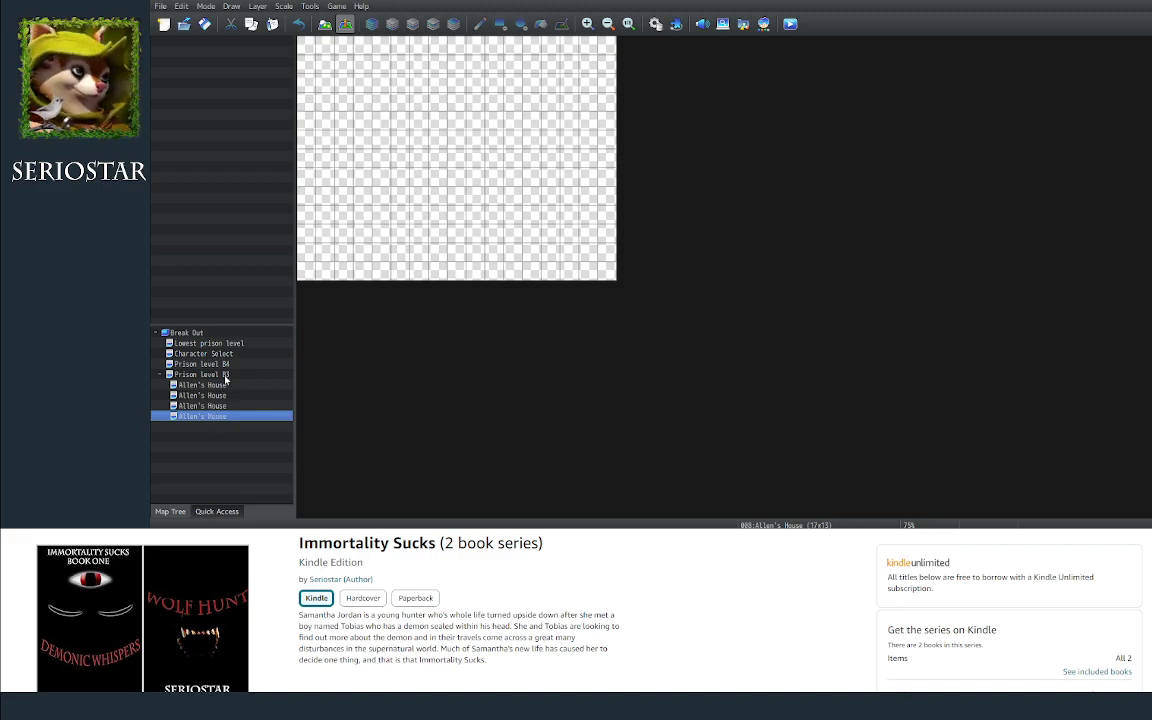
{"action": "left_click", "coordinate": [205, 374]}
{"action": "right_click", "coordinate": [236, 372]}
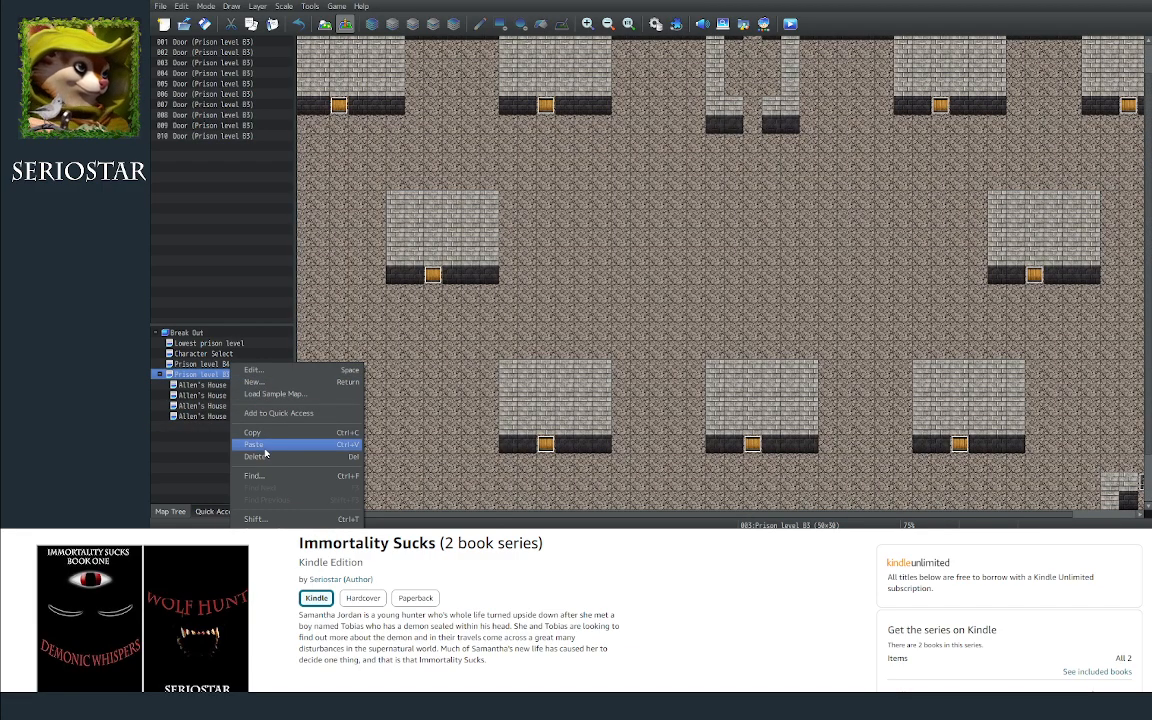
{"action": "left_click", "coordinate": [257, 445]}
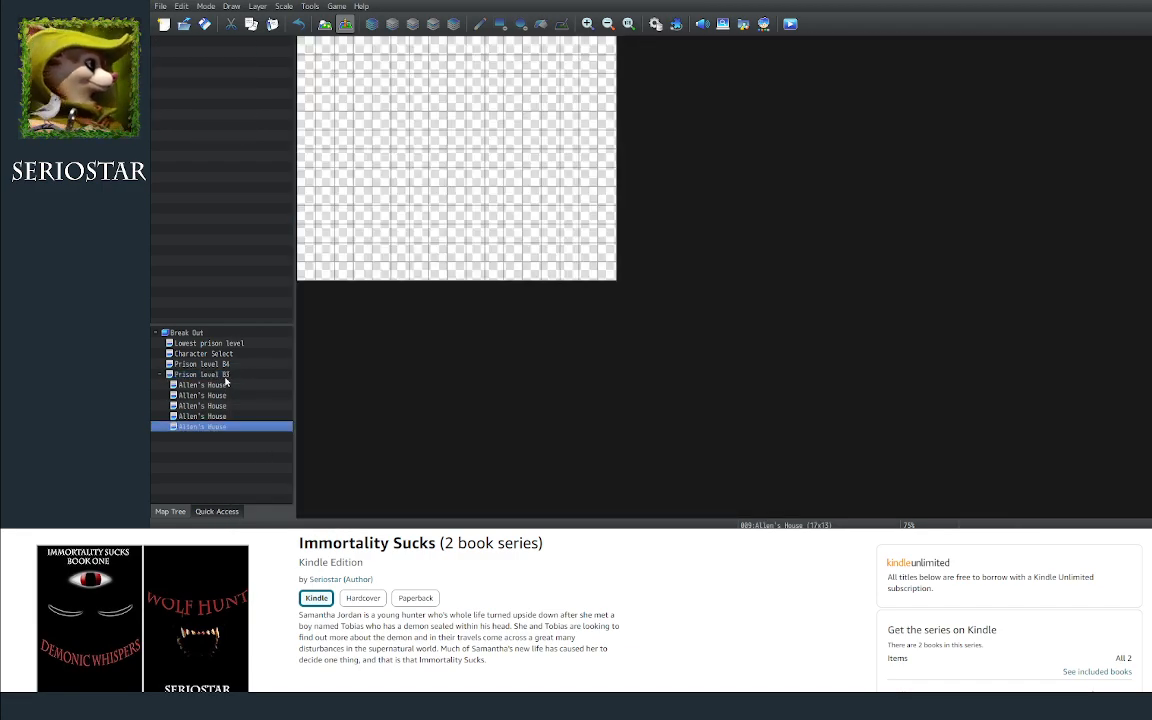
Step: Add another four copies of the Allen's House map under Prison level B3, making nine house maps in all
{"action": "left_click", "coordinate": [226, 376]}
{"action": "right_click", "coordinate": [226, 376]}
{"action": "left_click", "coordinate": [258, 445]}
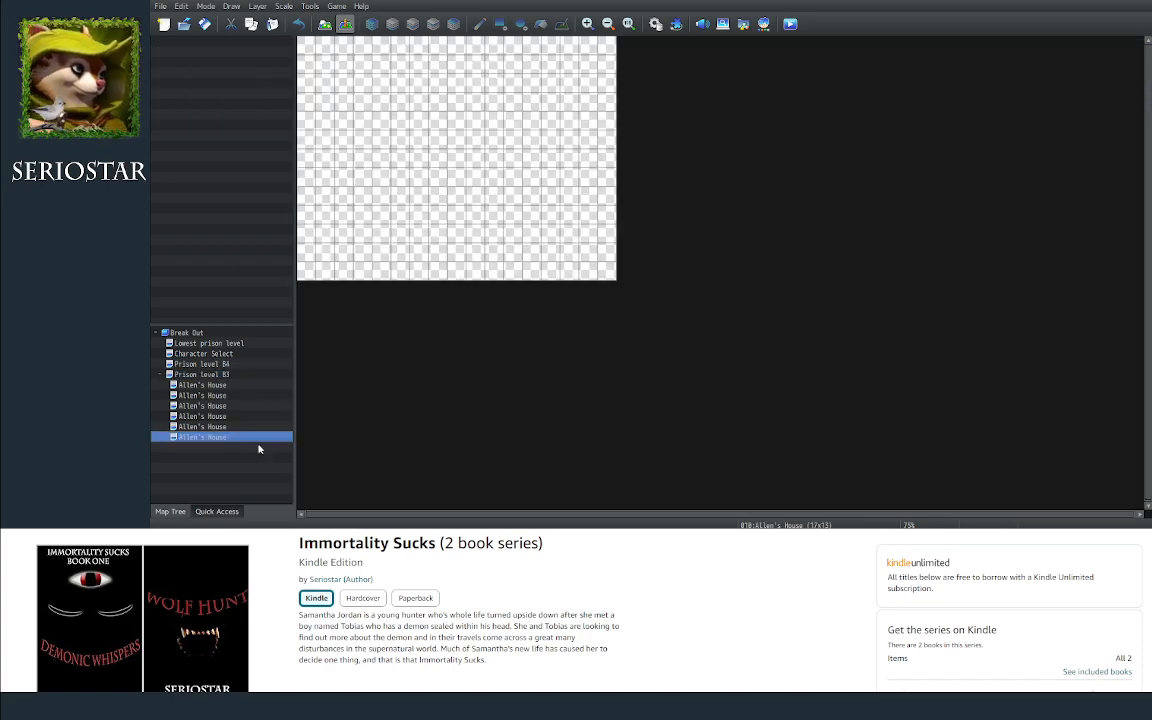
{"action": "left_click", "coordinate": [225, 376]}
{"action": "right_click", "coordinate": [225, 376]}
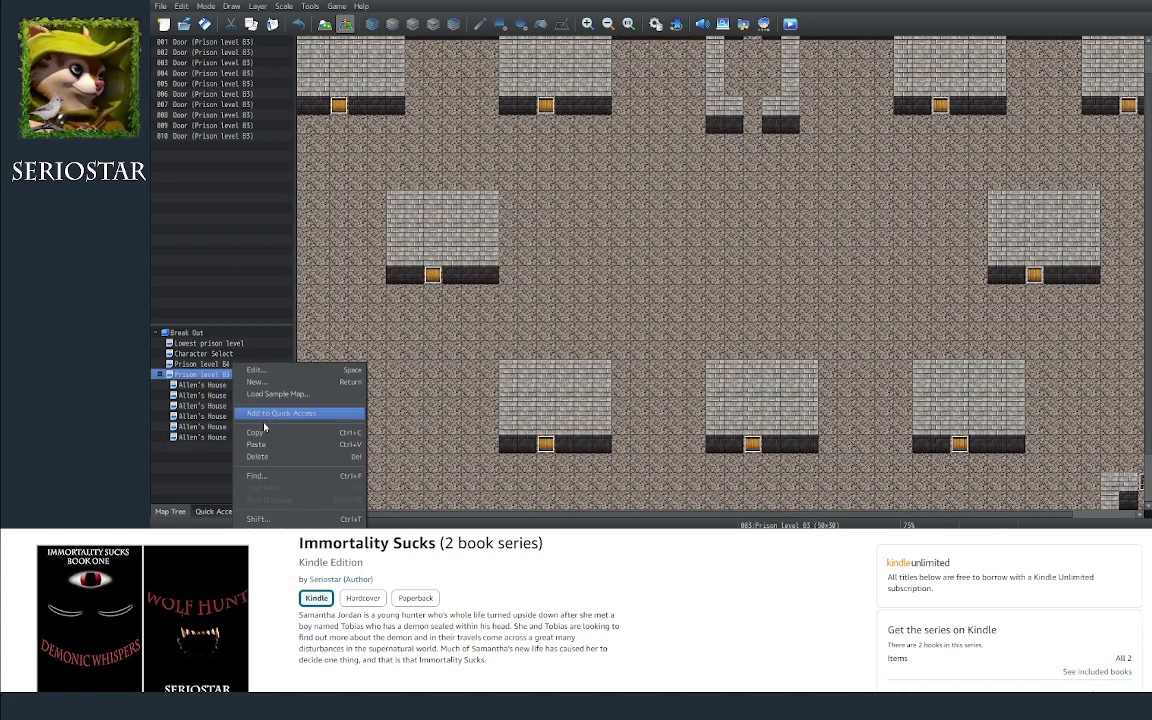
{"action": "left_click", "coordinate": [265, 446]}
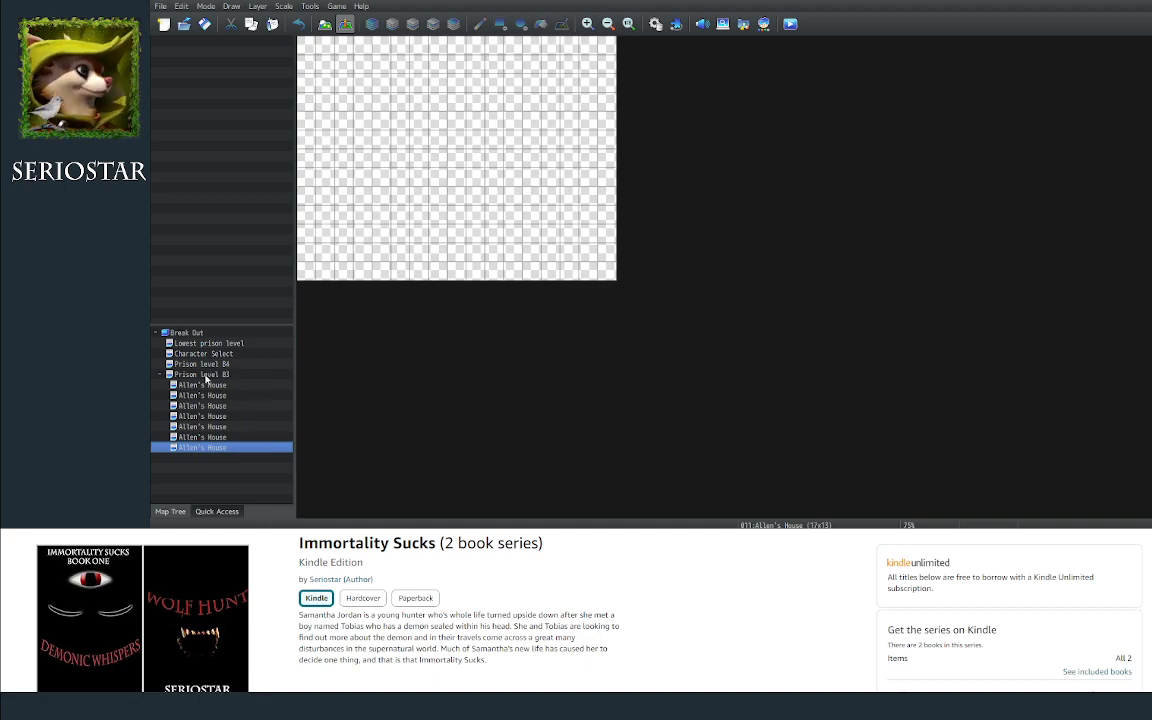
{"action": "left_click", "coordinate": [205, 376]}
{"action": "right_click", "coordinate": [205, 376]}
{"action": "left_click", "coordinate": [250, 433]}
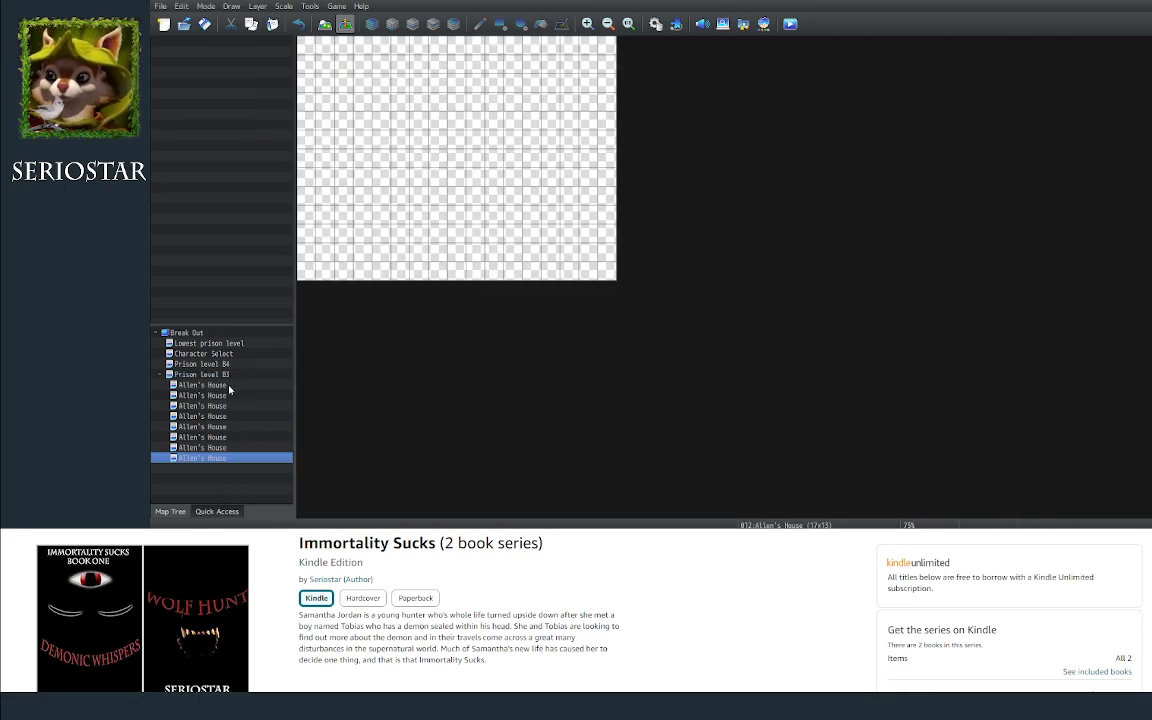
{"action": "left_click", "coordinate": [226, 377]}
{"action": "right_click", "coordinate": [226, 377]}
{"action": "left_click", "coordinate": [252, 433]}
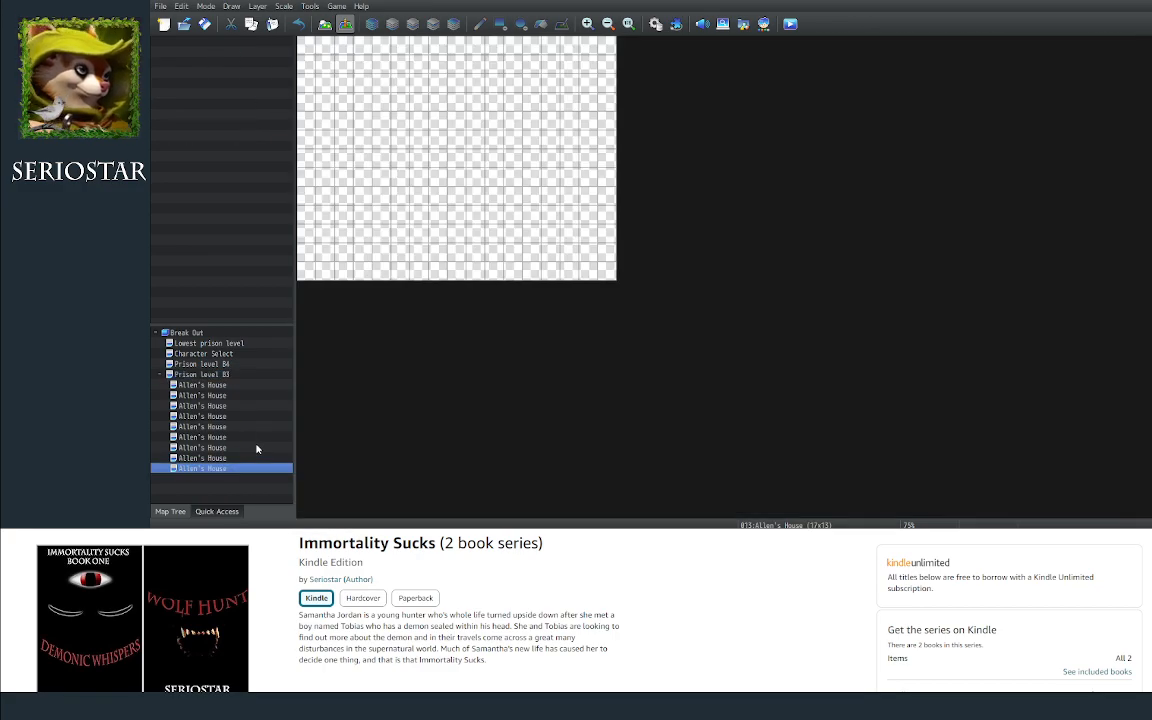
Step: Change the map name of the first Allen's House duplicate (ID 006) to Bob's House
{"action": "left_click", "coordinate": [215, 397]}
{"action": "right_click", "coordinate": [213, 398]}
{"action": "left_click", "coordinate": [242, 368]}
{"action": "left_click_drag", "start_coordinate": [465, 143], "coordinate": [411, 148]}
{"action": "type", "text": "Bob's House"}
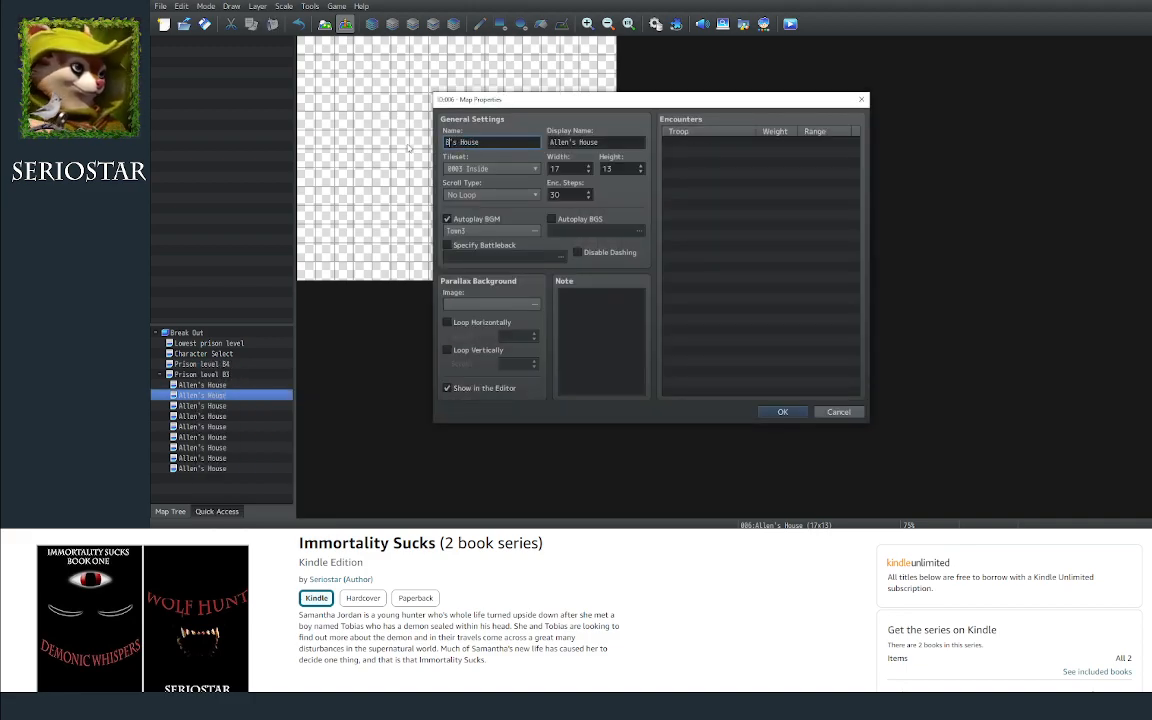
{"action": "left_click", "coordinate": [785, 412]}
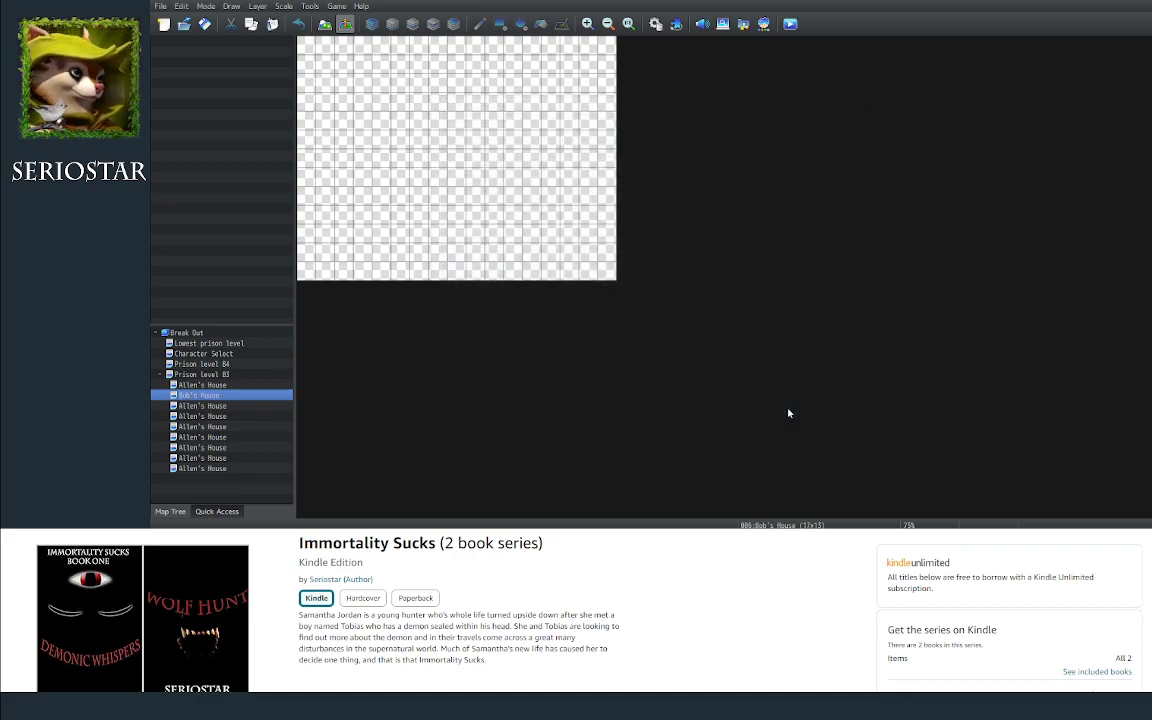
Step: Change the map name of the next Allen's House duplicate (ID 007) to Callie's House
{"action": "left_click", "coordinate": [205, 406]}
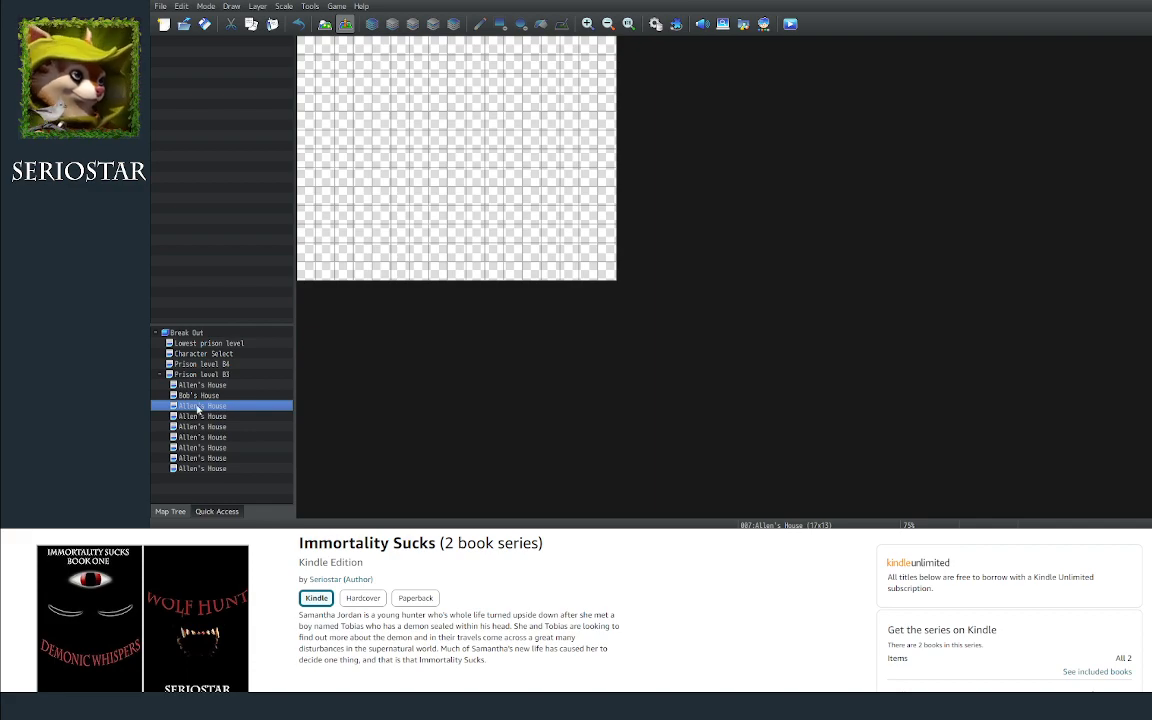
{"action": "right_click", "coordinate": [201, 413]}
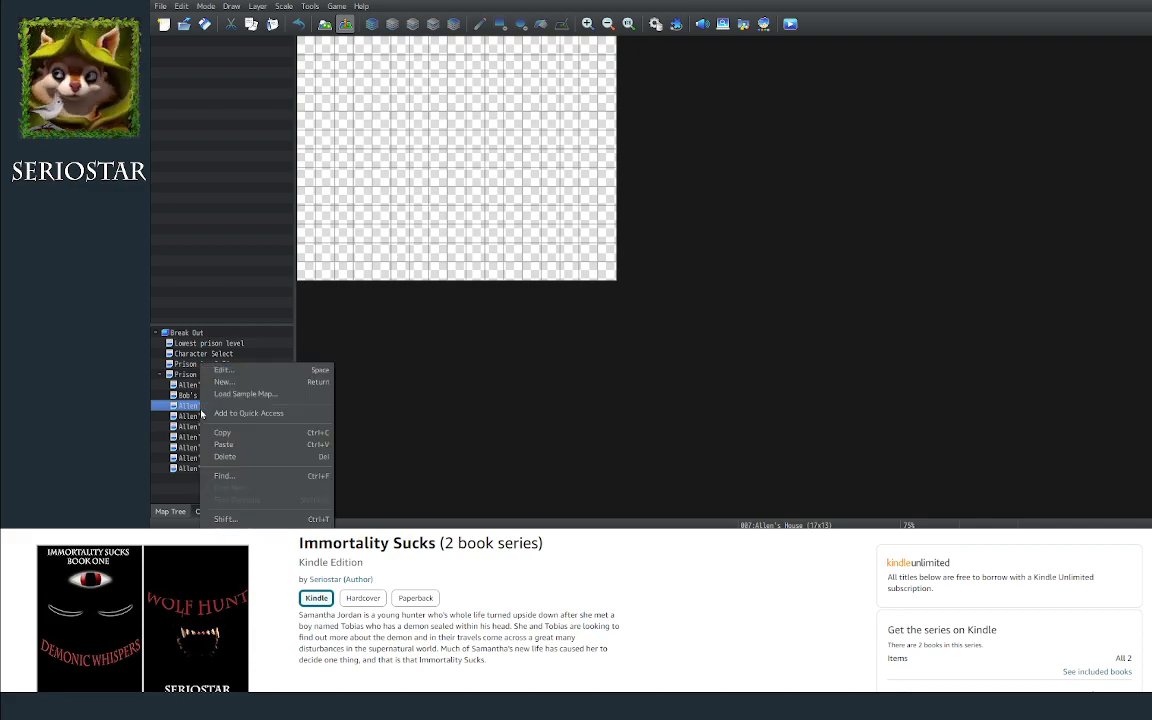
{"action": "left_click", "coordinate": [226, 371]}
{"action": "left_click_drag", "start_coordinate": [465, 143], "coordinate": [426, 151]}
{"action": "type", "text": "Callie's House"}
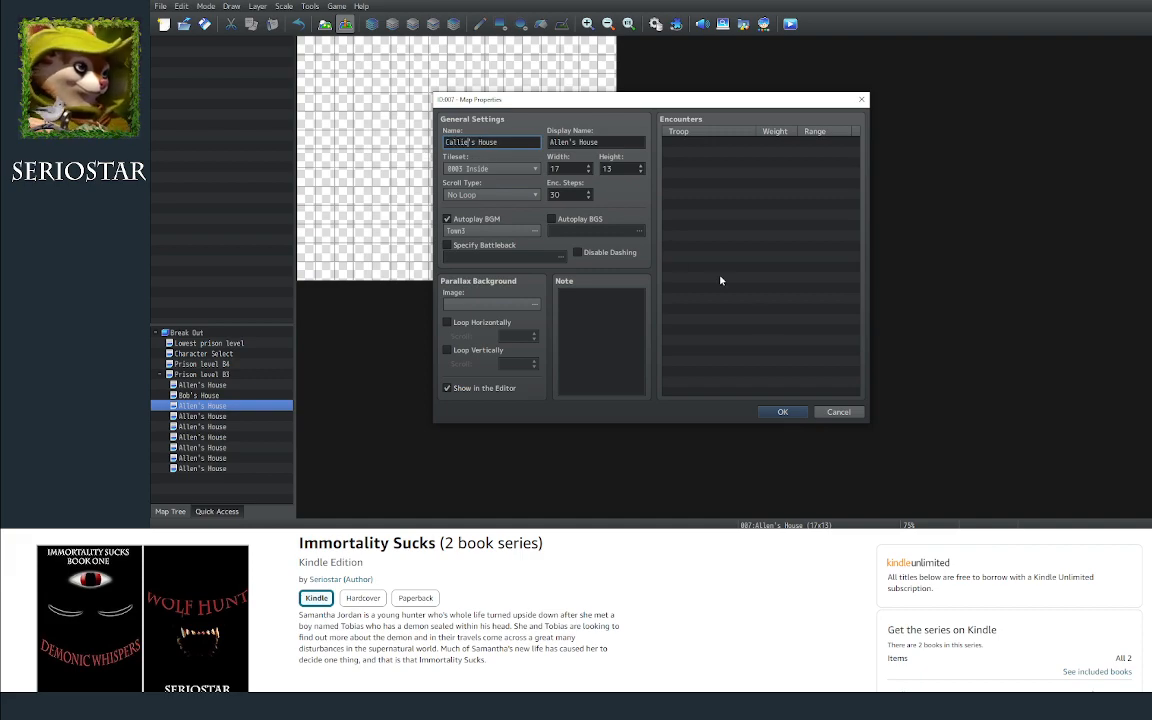
{"action": "left_click", "coordinate": [784, 412]}
Step: Change the map name of the Allen's House duplicate with ID 008 to Drennan's House
{"action": "right_click", "coordinate": [213, 418]}
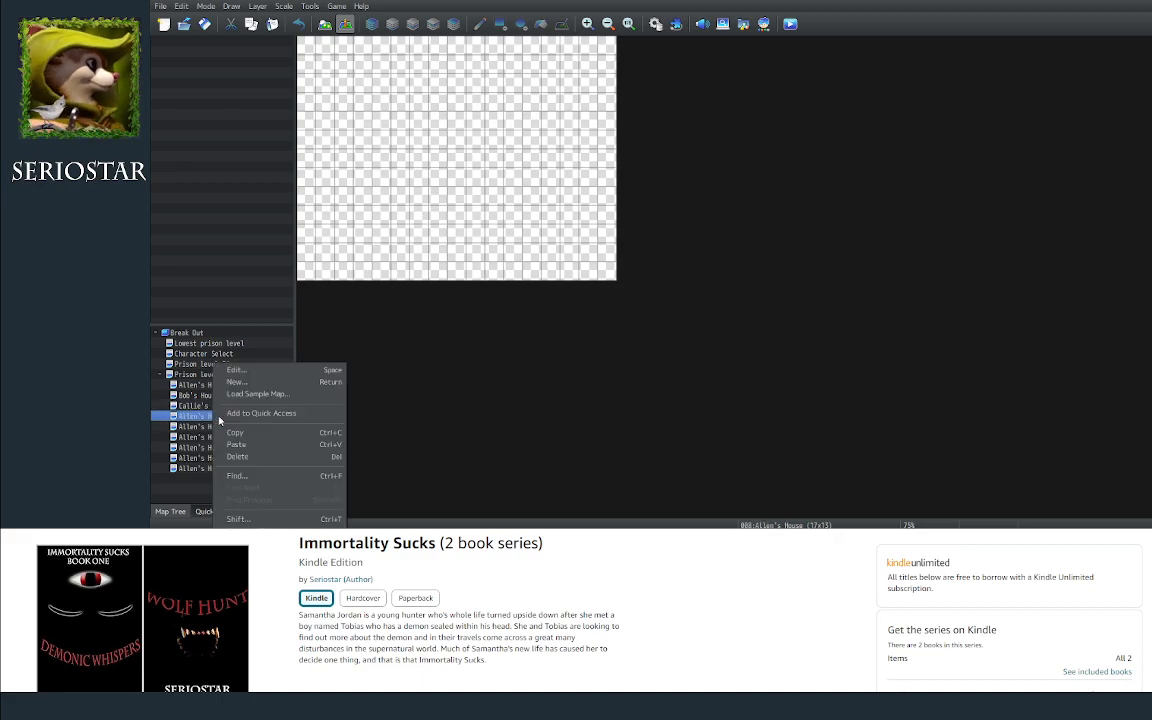
{"action": "left_click", "coordinate": [255, 368]}
{"action": "left_click_drag", "start_coordinate": [466, 142], "coordinate": [412, 124]}
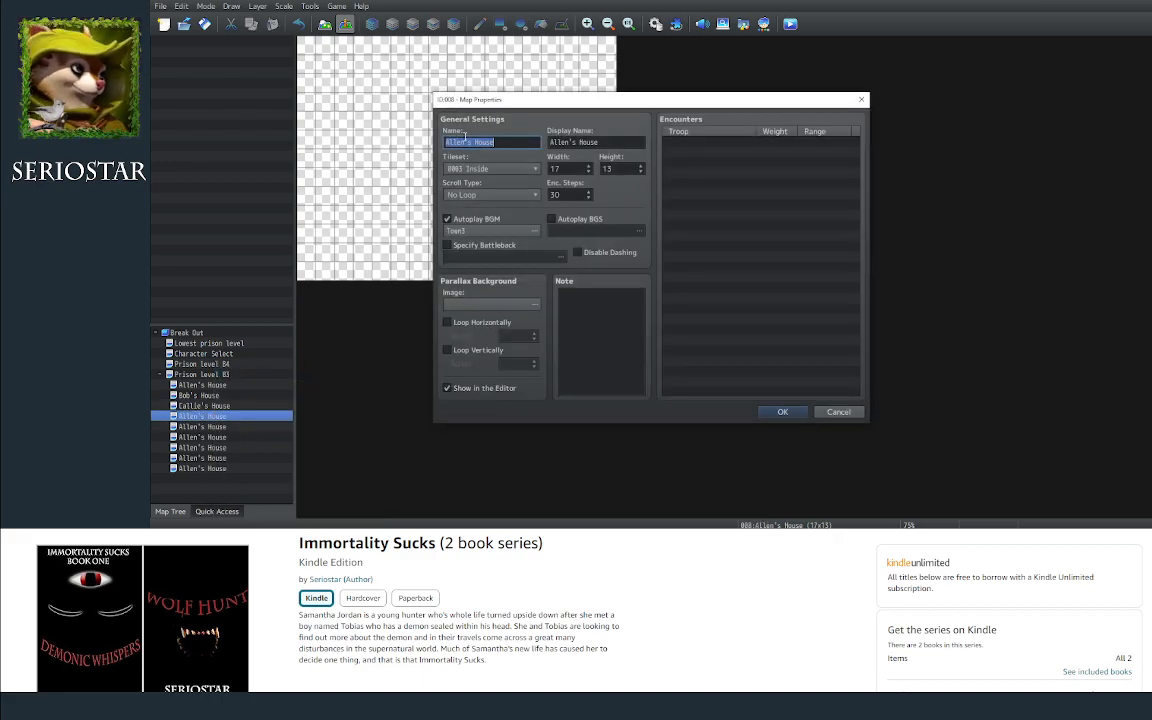
{"action": "type", "text": "Drennan"}
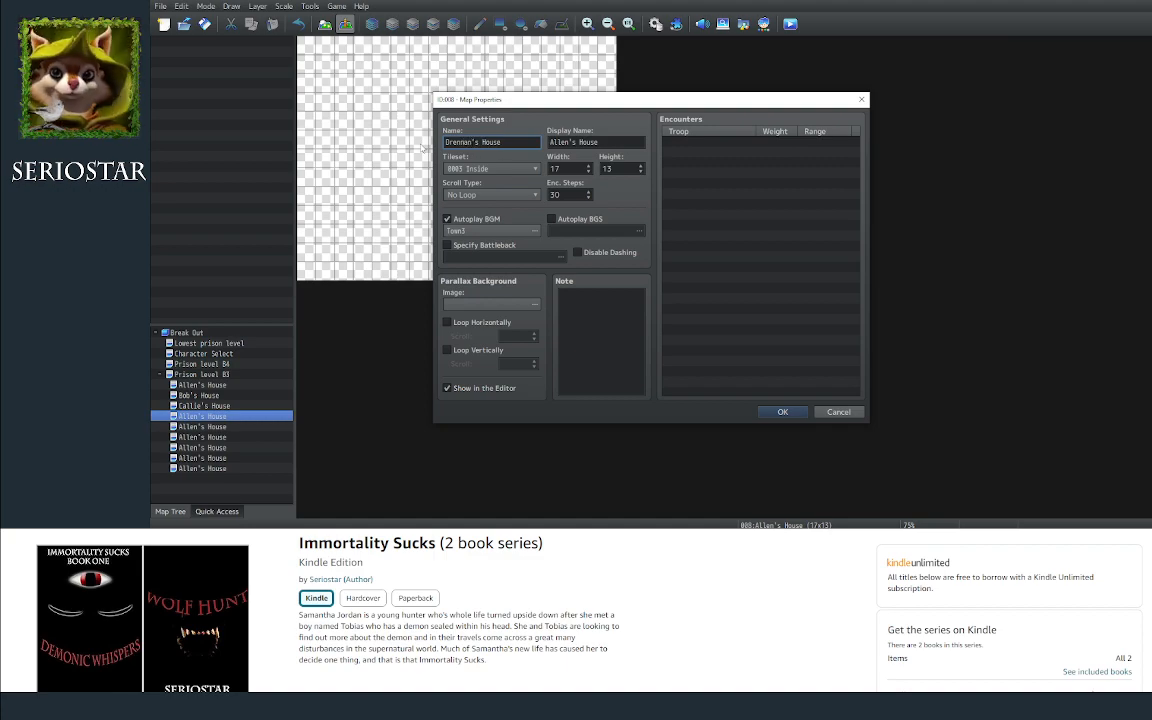
{"action": "left_click", "coordinate": [782, 412]}
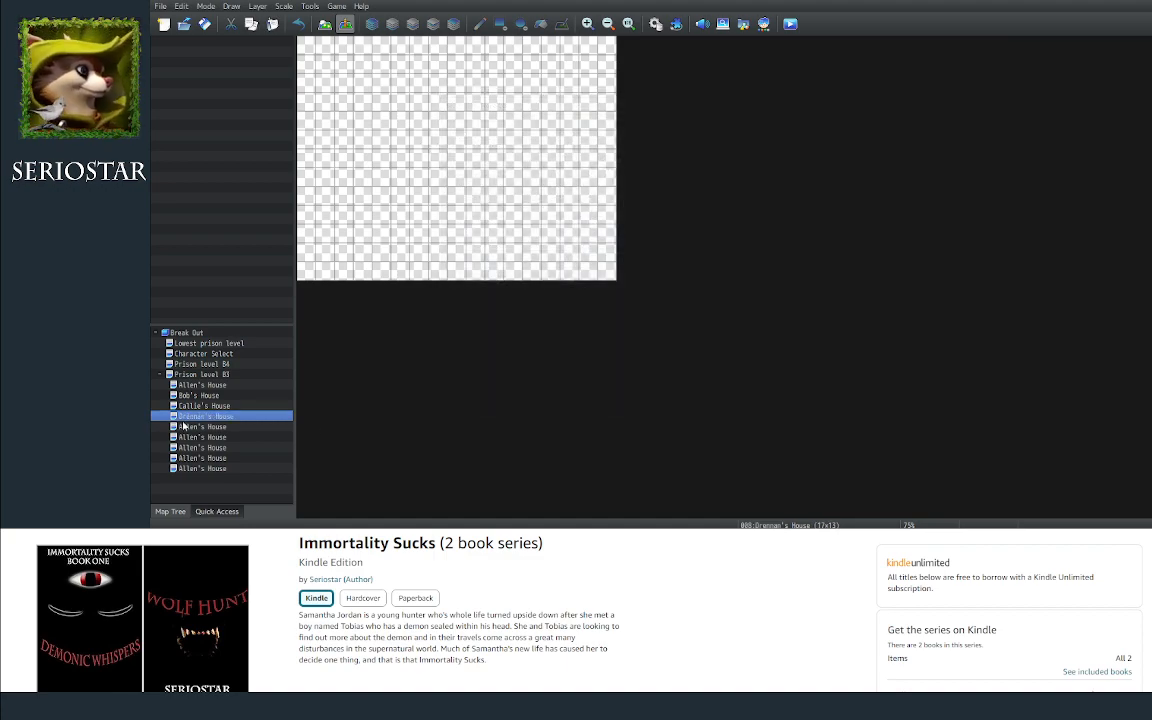
Step: Change the map name of the Allen's House duplicate with ID 009 to Evelyn's House
{"action": "left_click", "coordinate": [184, 427]}
{"action": "right_click", "coordinate": [184, 427]}
{"action": "left_click", "coordinate": [208, 337]}
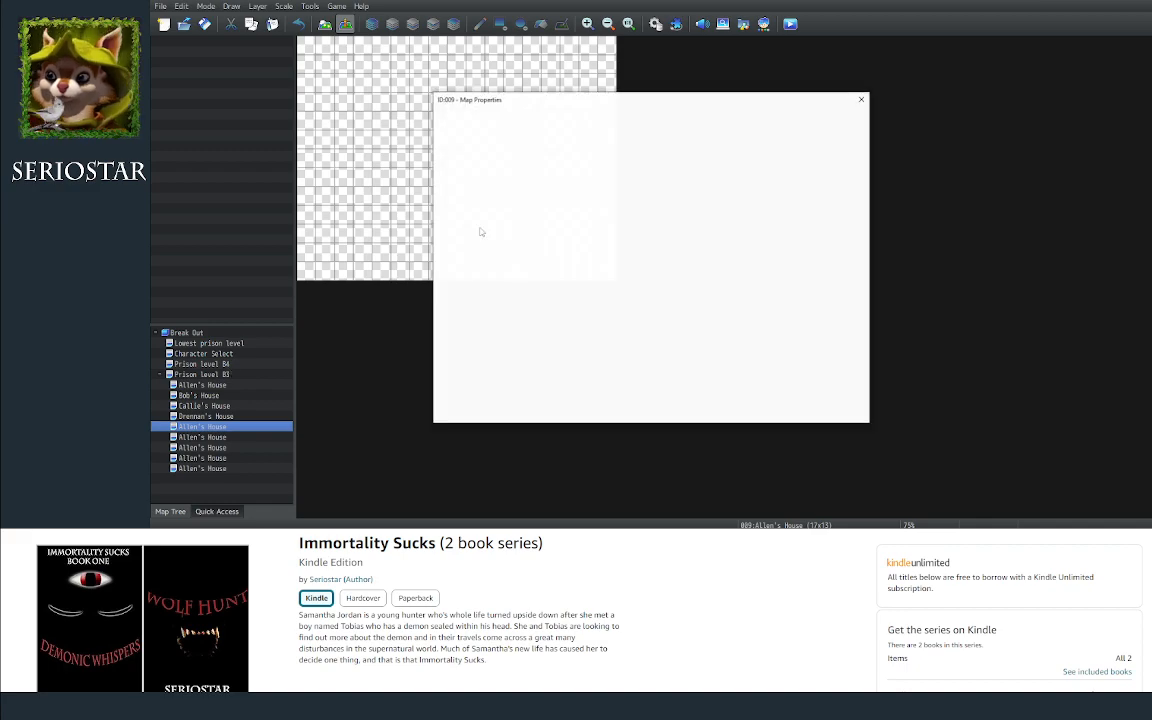
{"action": "left_click_drag", "start_coordinate": [466, 142], "coordinate": [439, 141]}
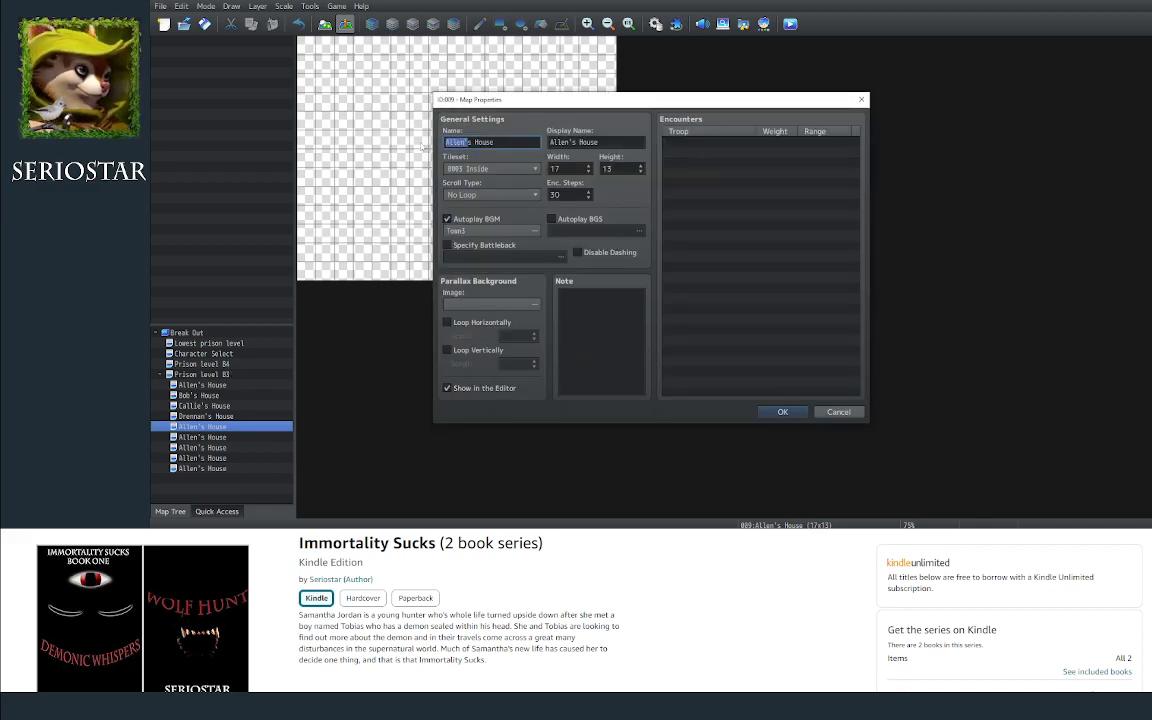
{"action": "left_click", "coordinate": [448, 142]}
{"action": "left_click_drag", "start_coordinate": [466, 142], "coordinate": [424, 148]}
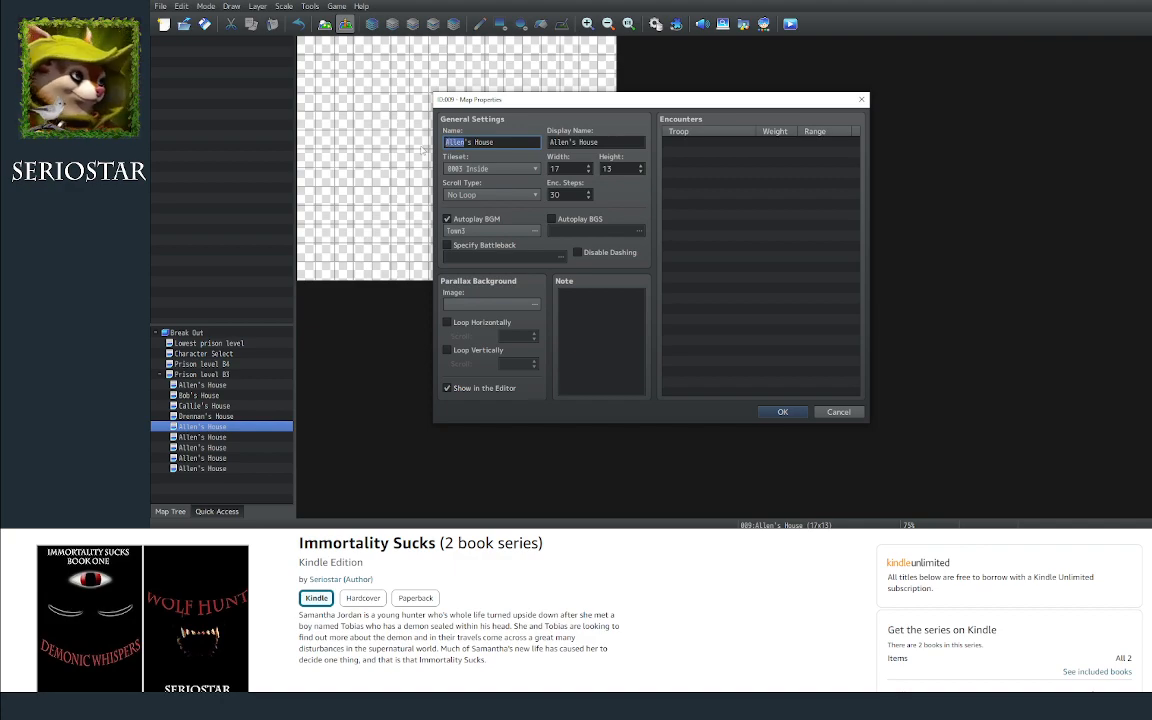
{"action": "type", "text": "Evelyn"}
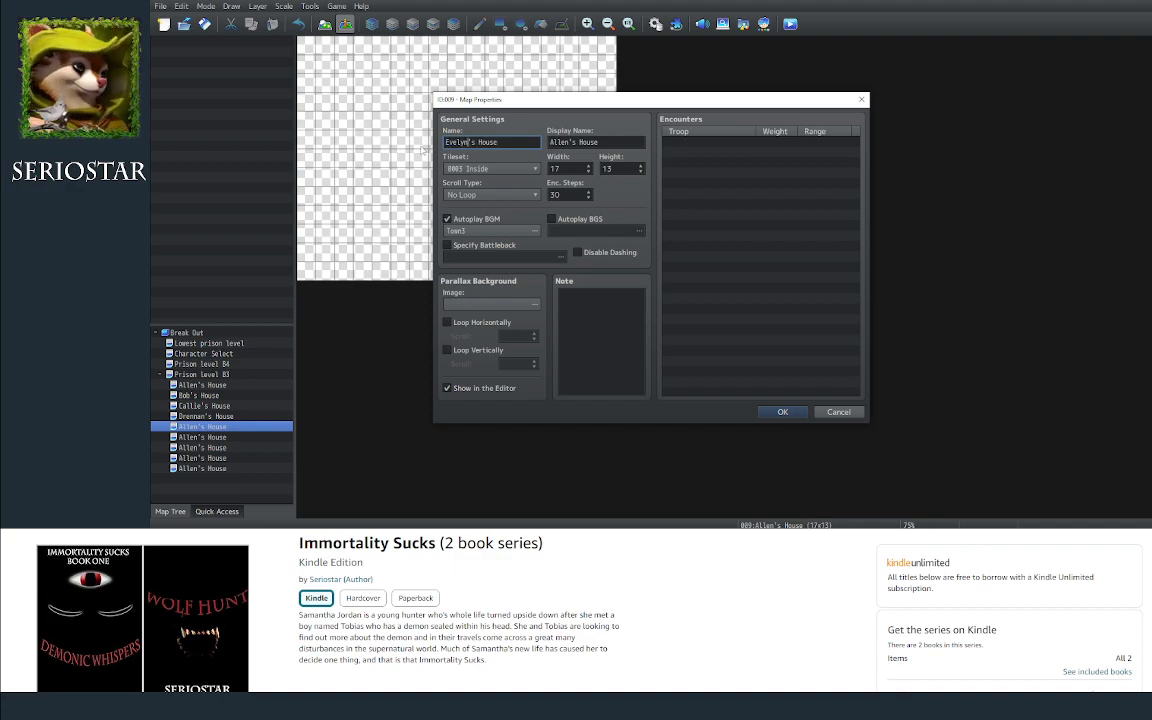
{"action": "left_click", "coordinate": [780, 412]}
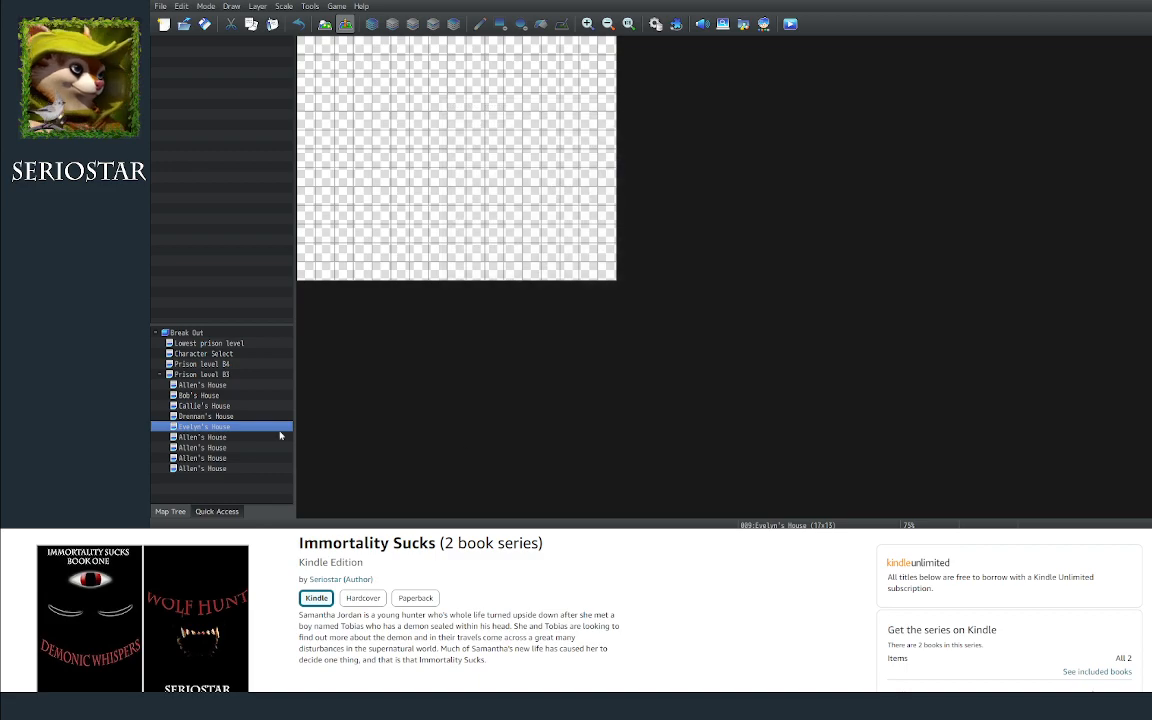
Step: Change the map name of the Allen's House duplicate with ID 010 to Frank's House
{"action": "right_click", "coordinate": [212, 440]}
{"action": "left_click", "coordinate": [231, 333]}
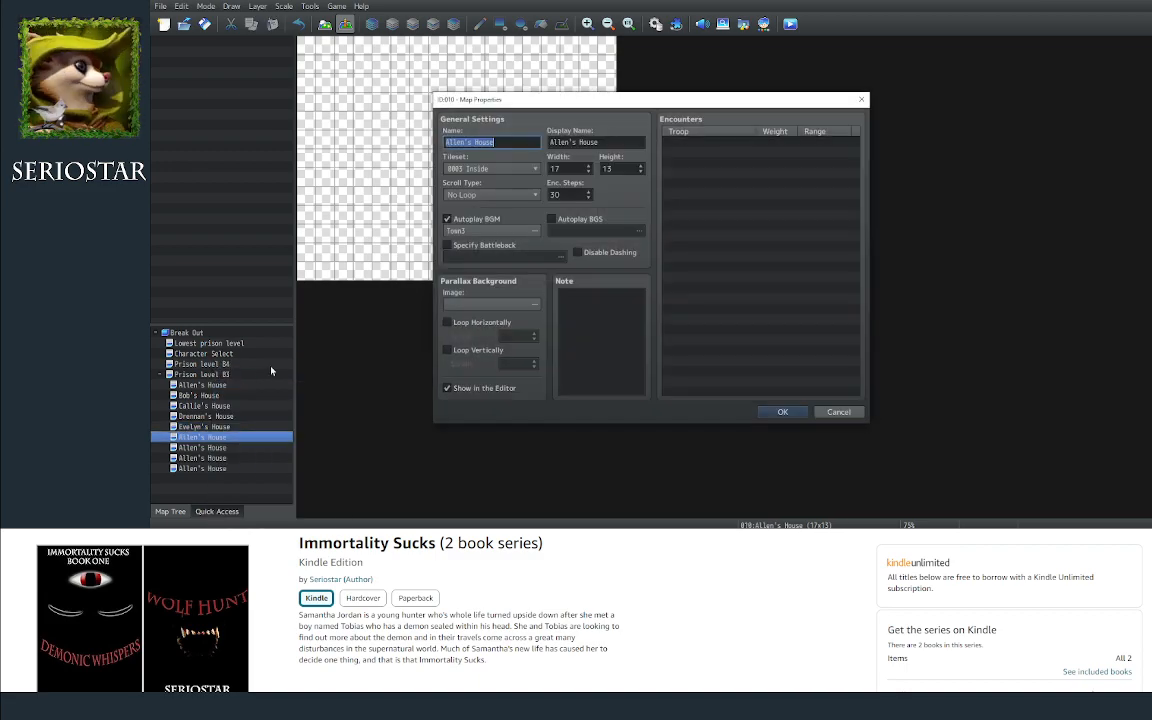
{"action": "left_click", "coordinate": [462, 142]}
{"action": "left_click_drag", "start_coordinate": [464, 142], "coordinate": [425, 147]}
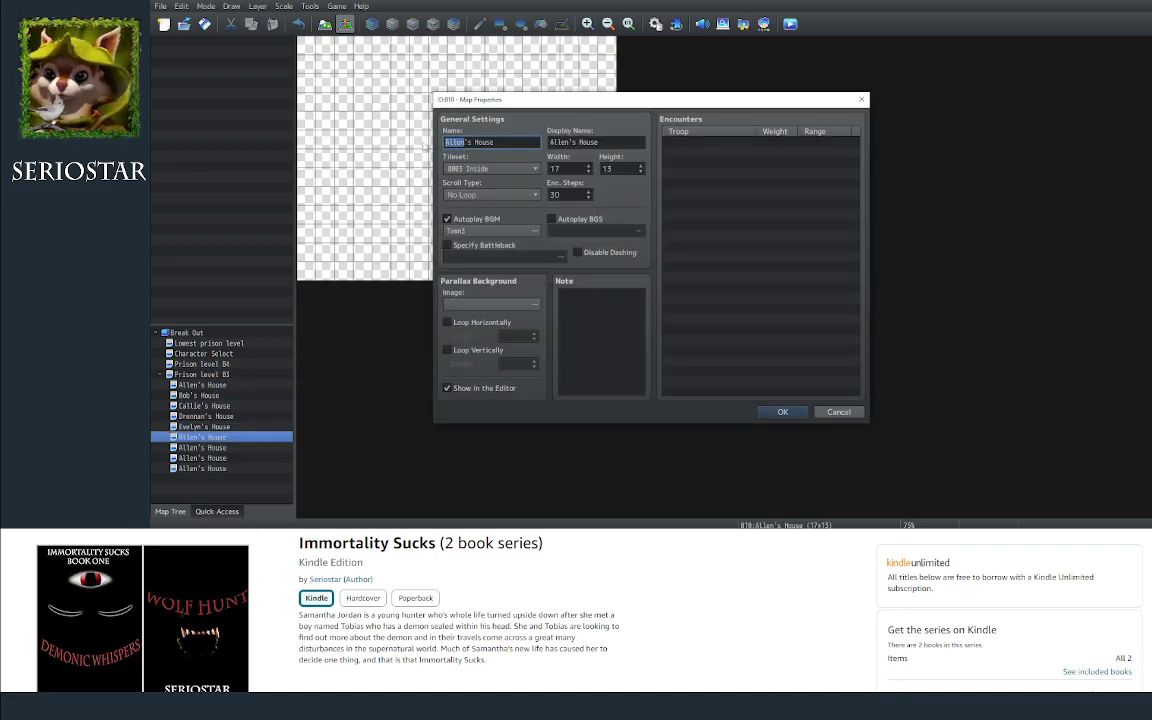
{"action": "type", "text": "Frank"}
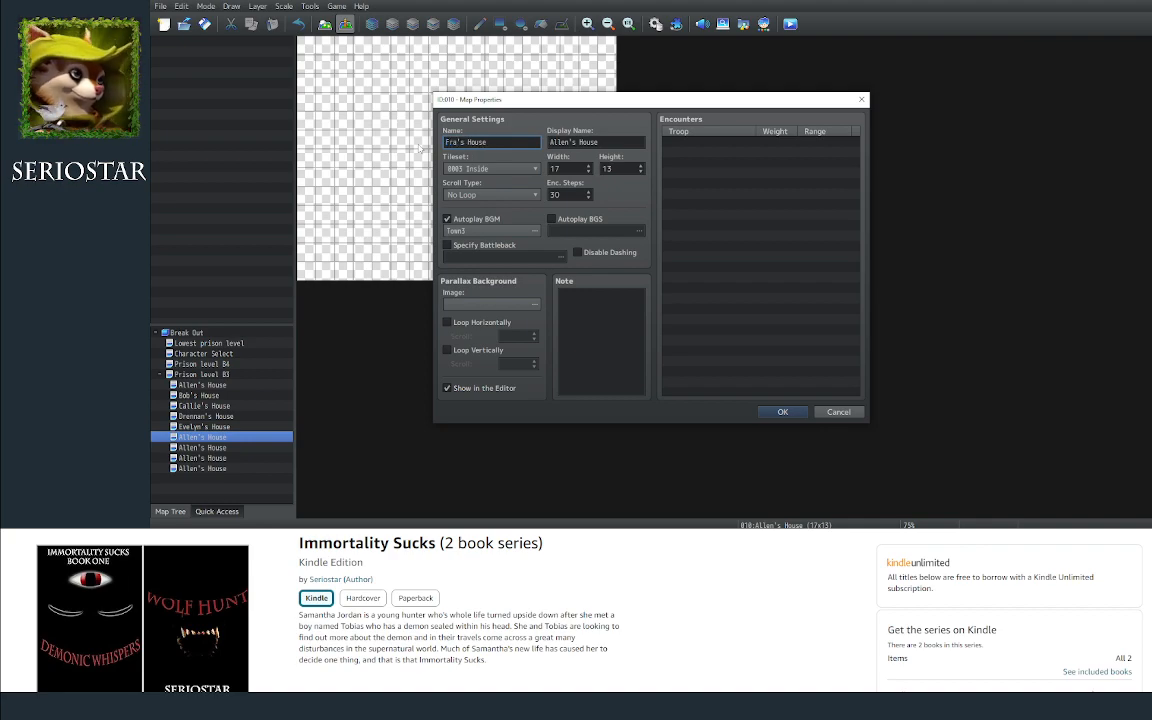
{"action": "left_click", "coordinate": [780, 412]}
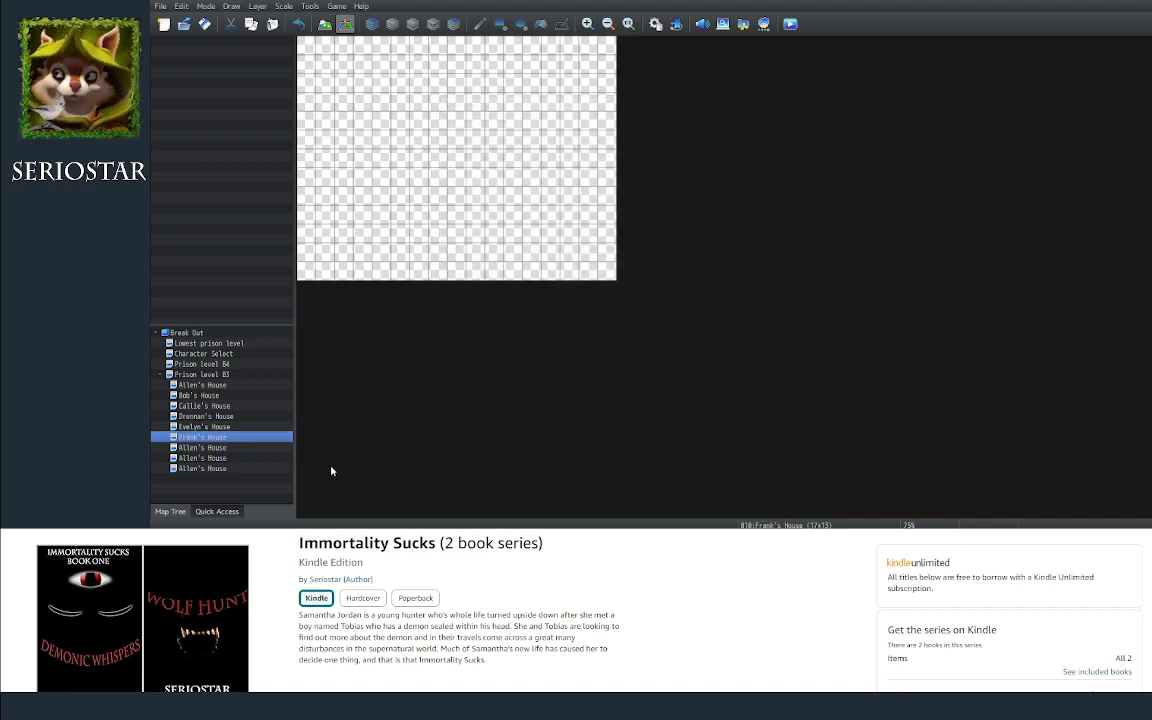
Step: Change the map name of the Allen's House duplicate with ID 011 to Gordan's House
{"action": "right_click", "coordinate": [208, 447]}
{"action": "left_click", "coordinate": [232, 370]}
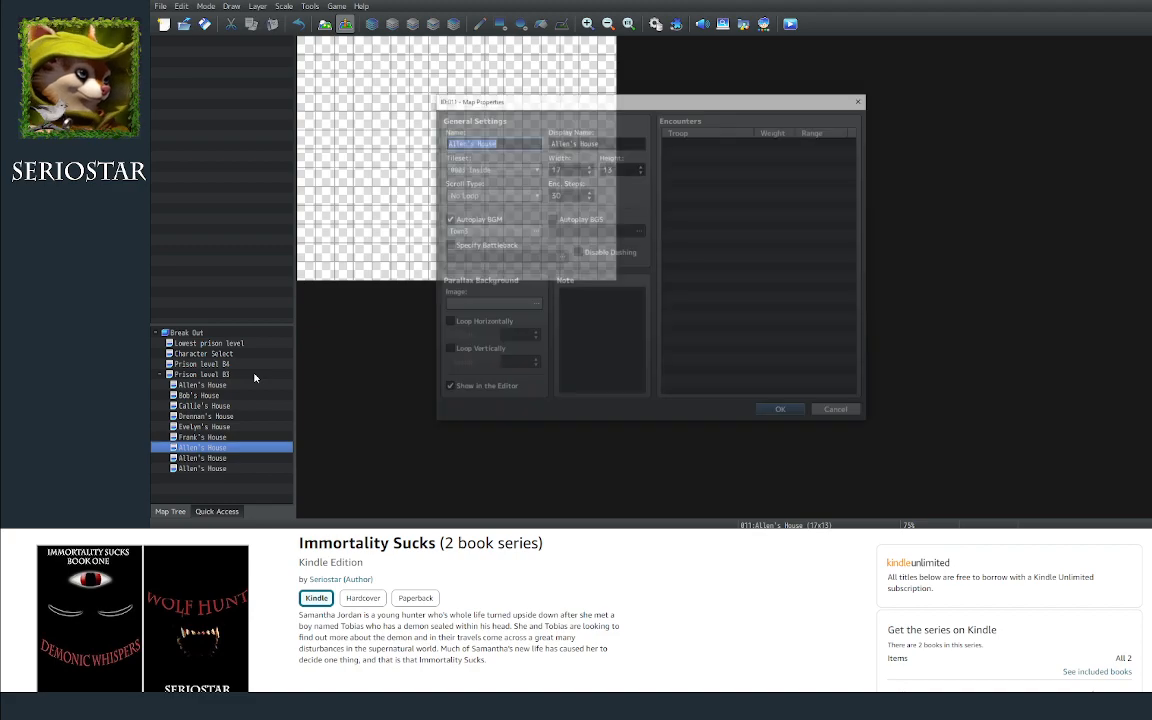
{"action": "left_click_drag", "start_coordinate": [466, 142], "coordinate": [430, 149]}
{"action": "type", "text": "G"}
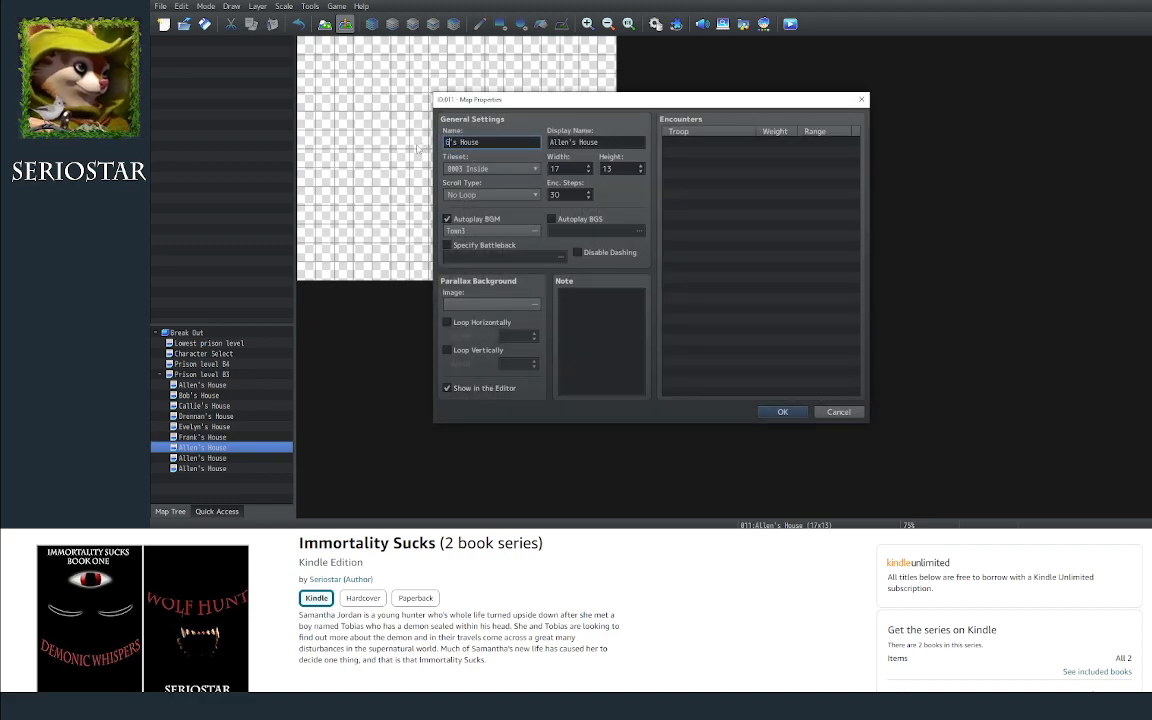
{"action": "type", "text": "ordan"}
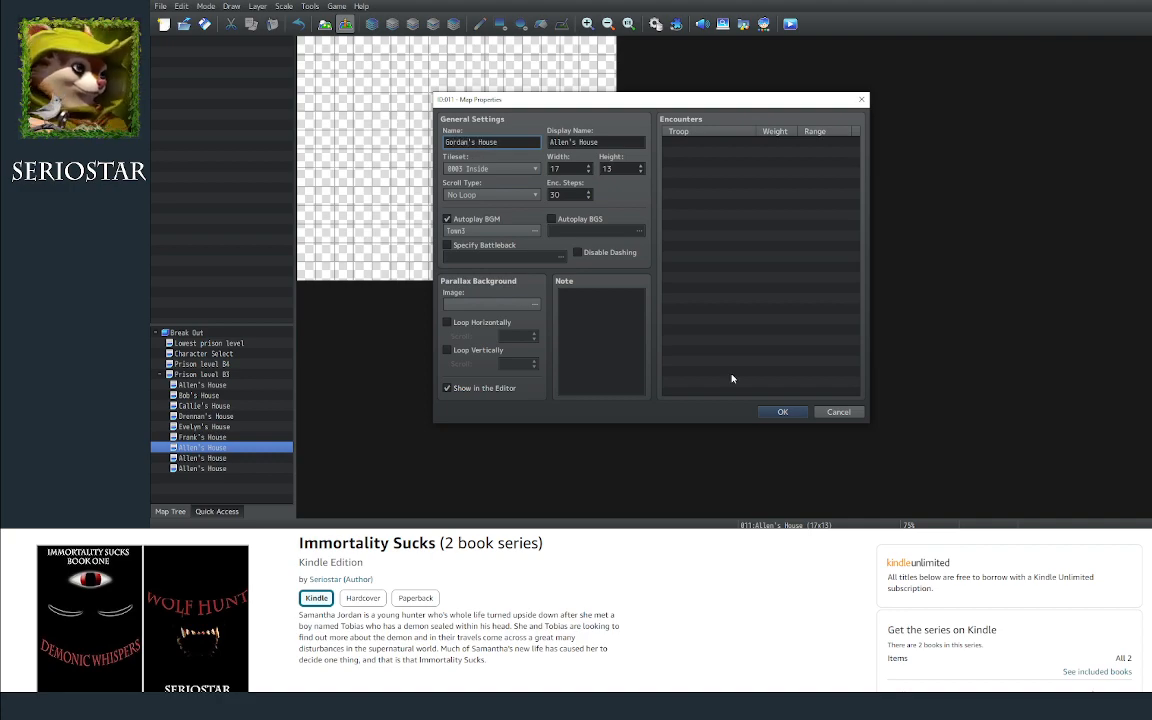
{"action": "left_click", "coordinate": [782, 411]}
Step: Change the map name of the Allen's House duplicate with ID 012 to Haley's House
{"action": "right_click", "coordinate": [231, 458]}
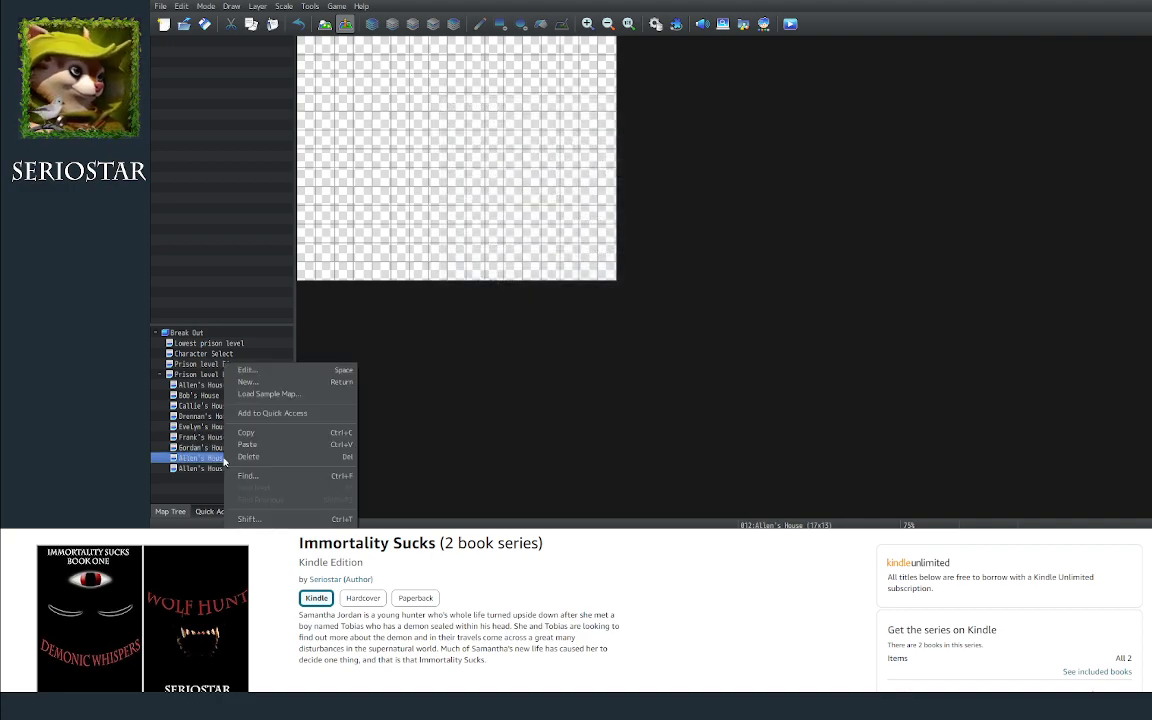
{"action": "left_click", "coordinate": [248, 338]}
{"action": "left_click_drag", "start_coordinate": [464, 141], "coordinate": [440, 148]}
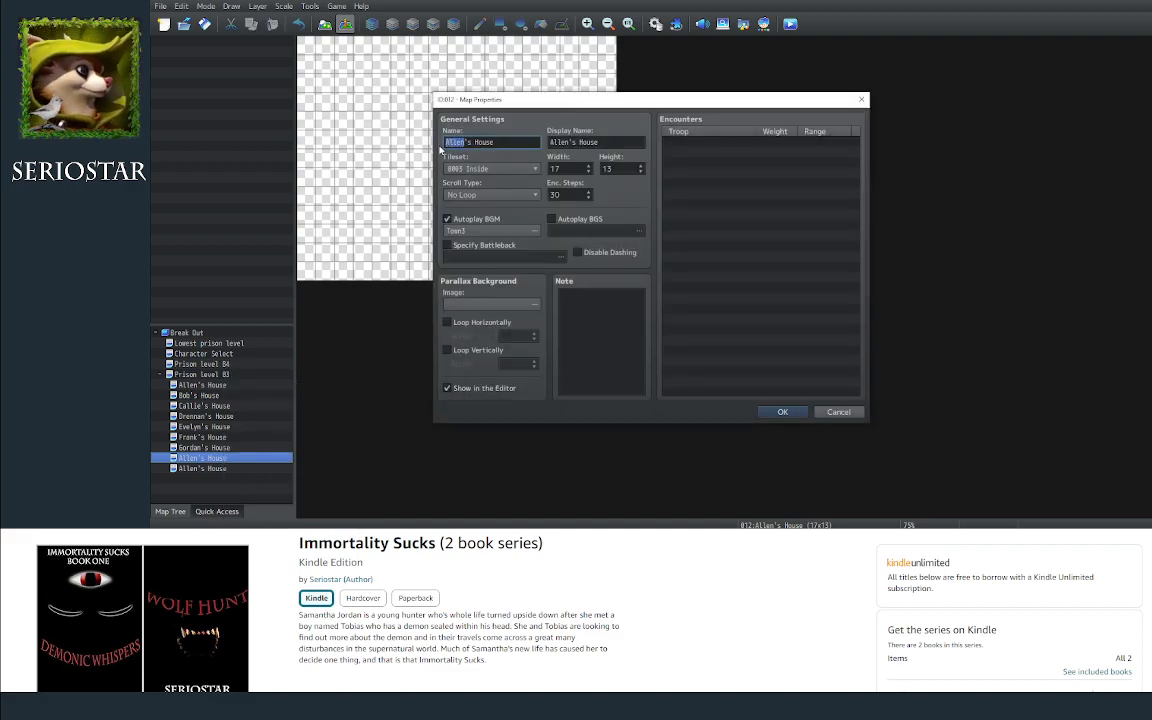
{"action": "type", "text": "Haley"}
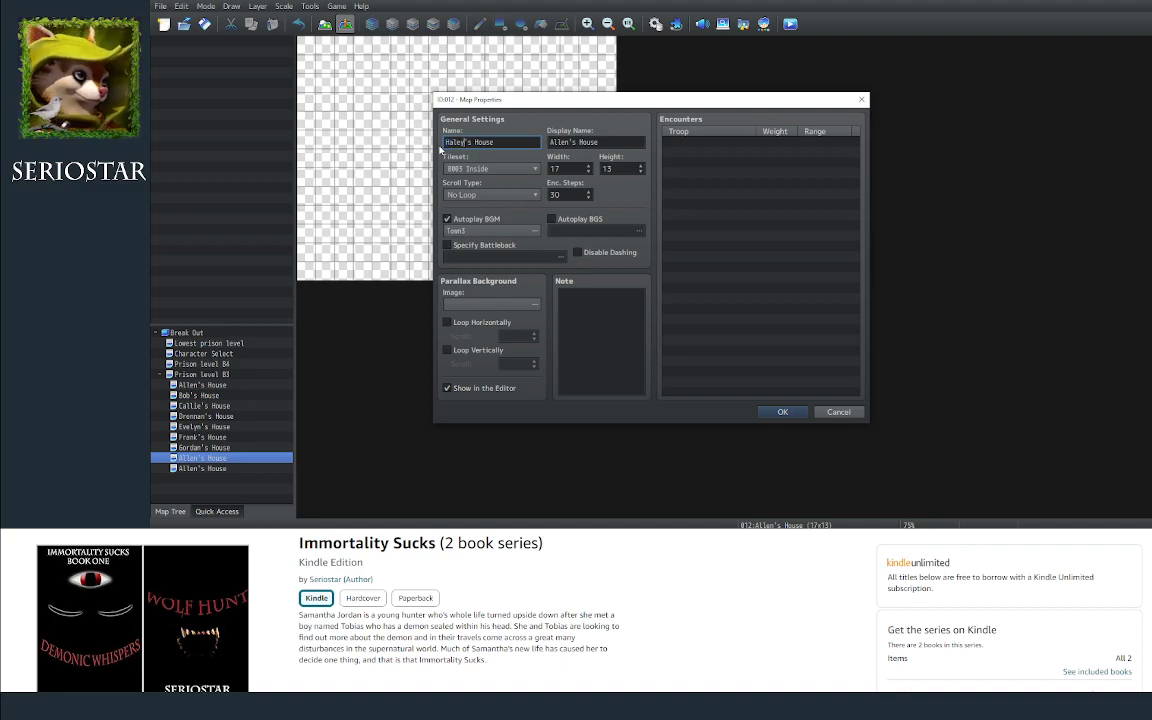
{"action": "left_click", "coordinate": [785, 411]}
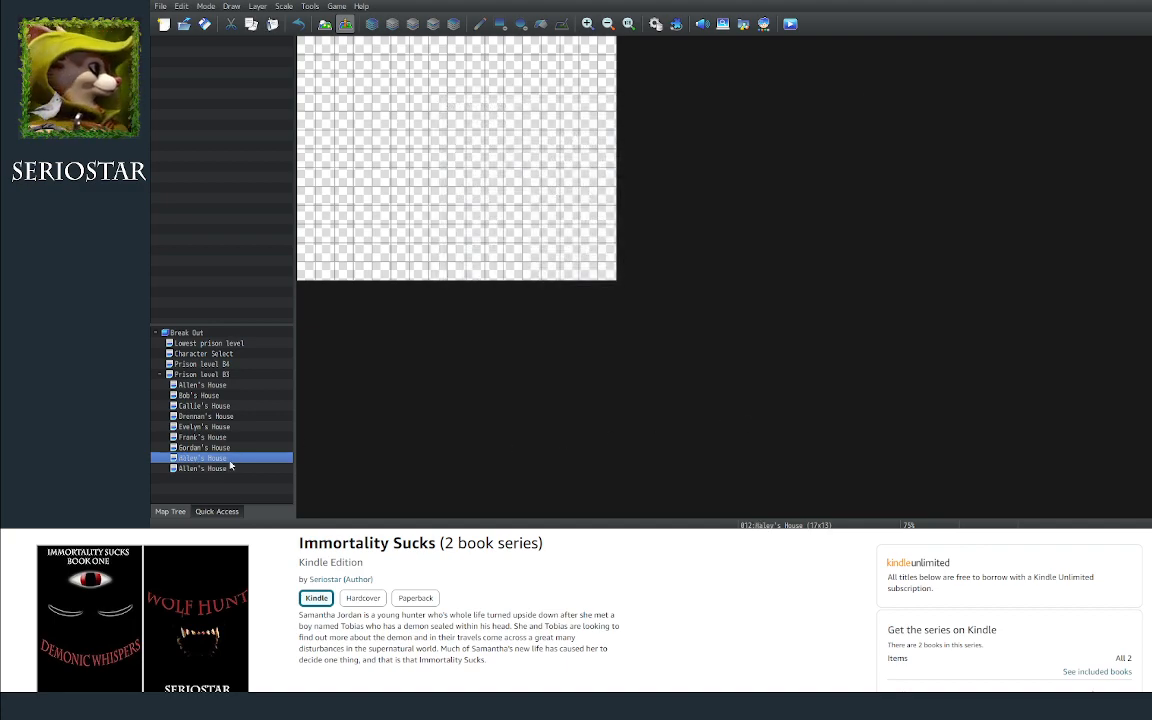
Step: Change the map name of the last Allen's House duplicate (ID 013) to Ivan's House and return to the Prison level B3 map
{"action": "left_click", "coordinate": [215, 469]}
{"action": "right_click", "coordinate": [215, 477]}
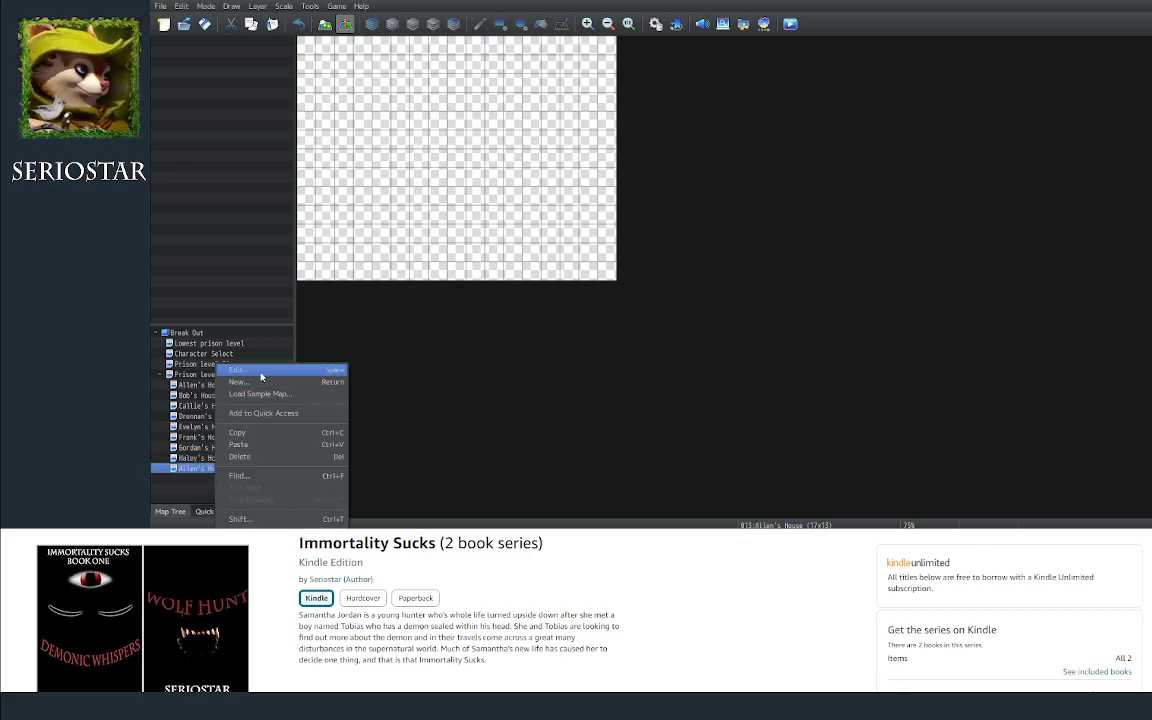
{"action": "left_click", "coordinate": [228, 373]}
{"action": "left_click_drag", "start_coordinate": [466, 142], "coordinate": [419, 147]}
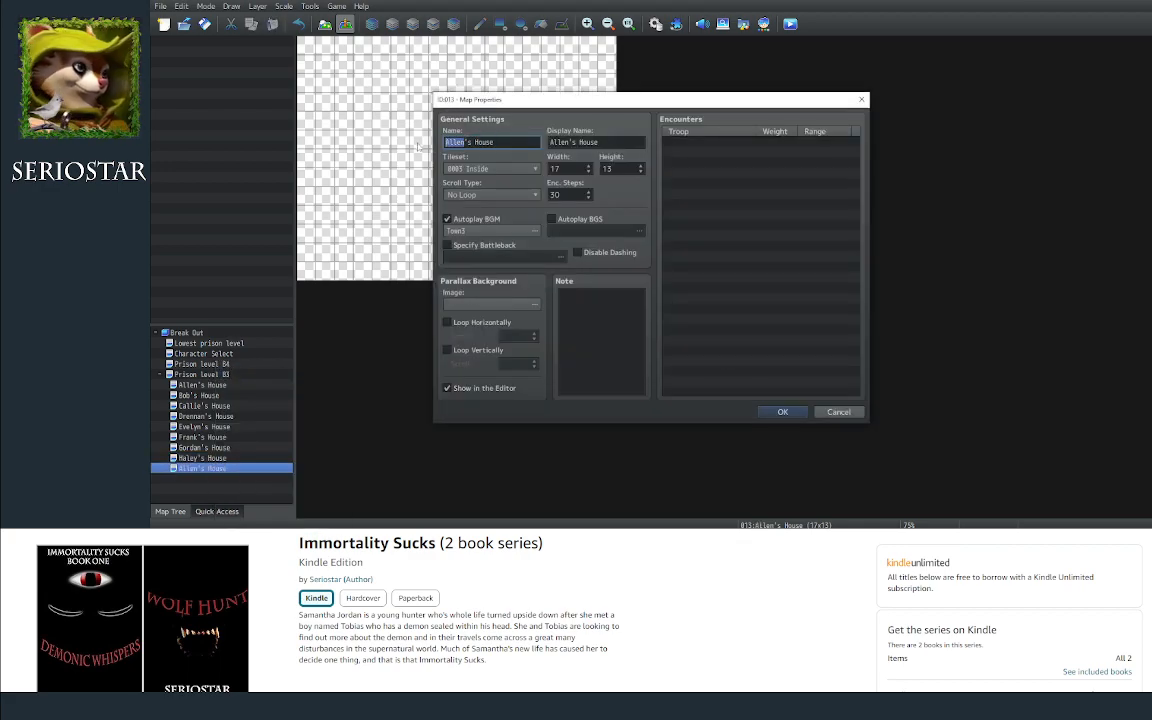
{"action": "type", "text": "Ivan"}
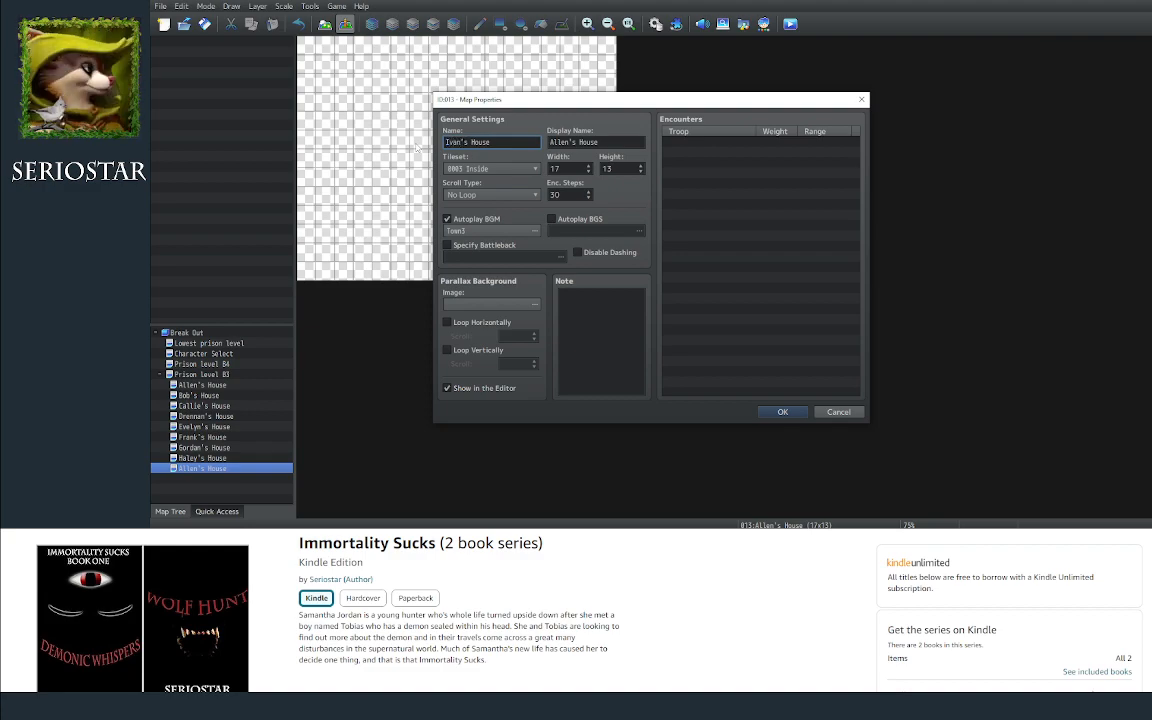
{"action": "left_click", "coordinate": [783, 412]}
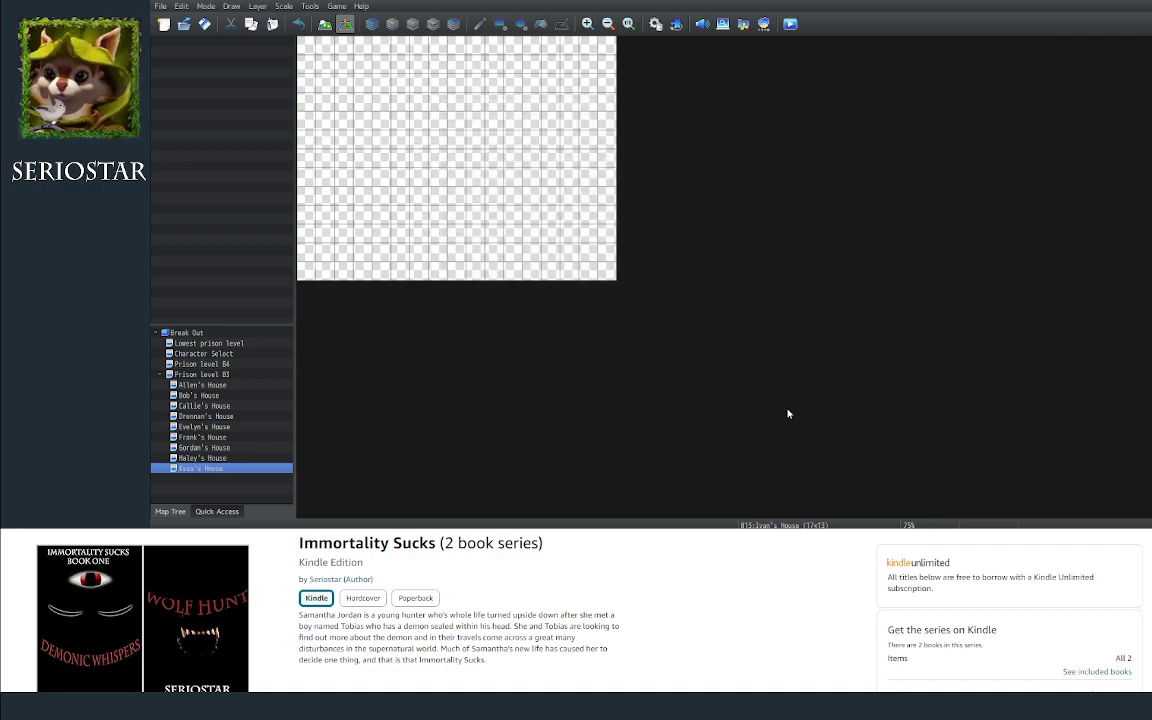
{"action": "right_click", "coordinate": [240, 376]}
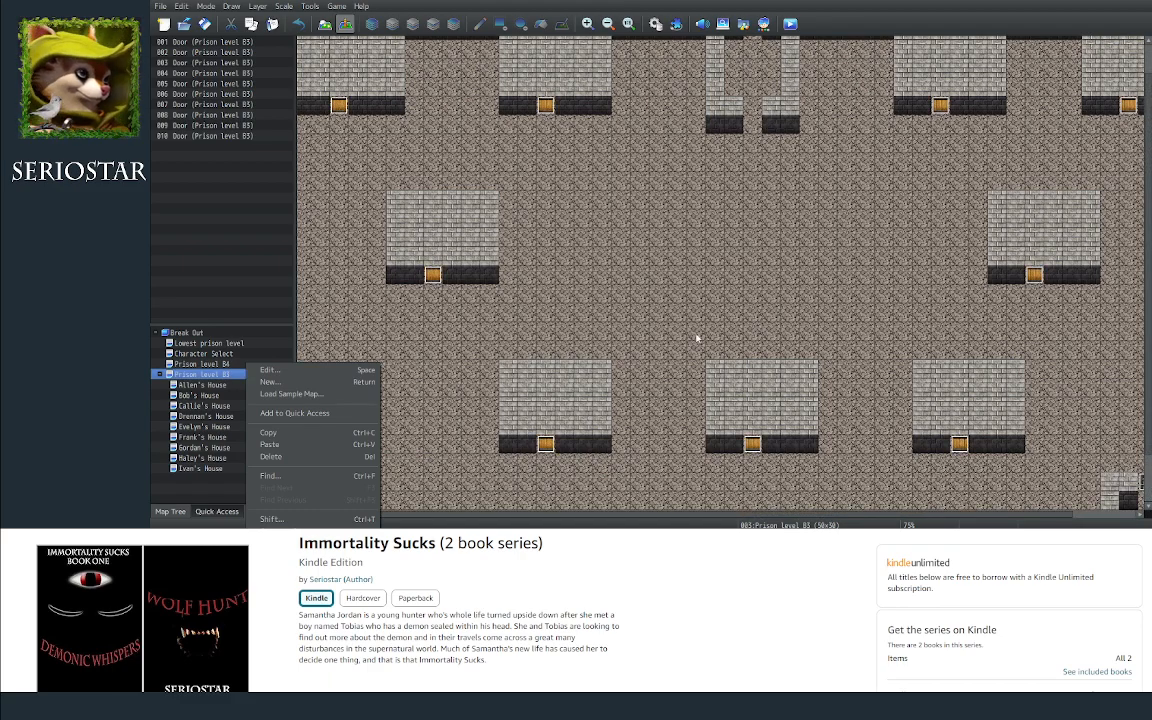
{"action": "left_click", "coordinate": [583, 293]}
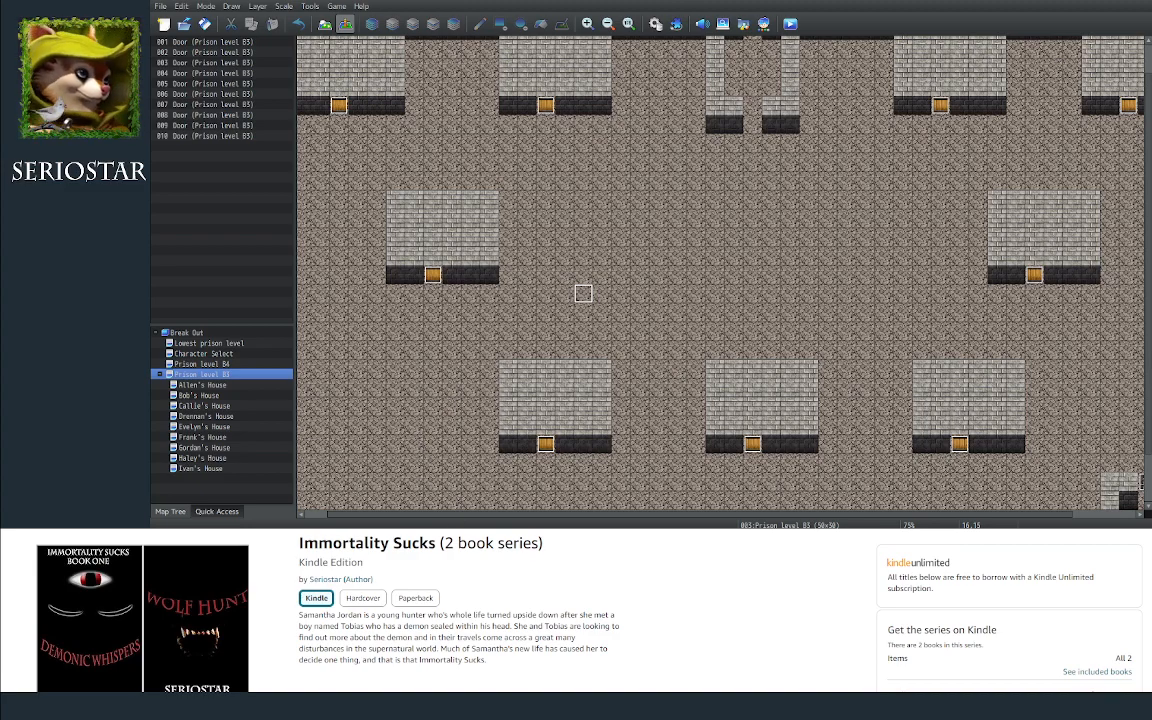
{"action": "mouse_move", "coordinate": [416, 547]}
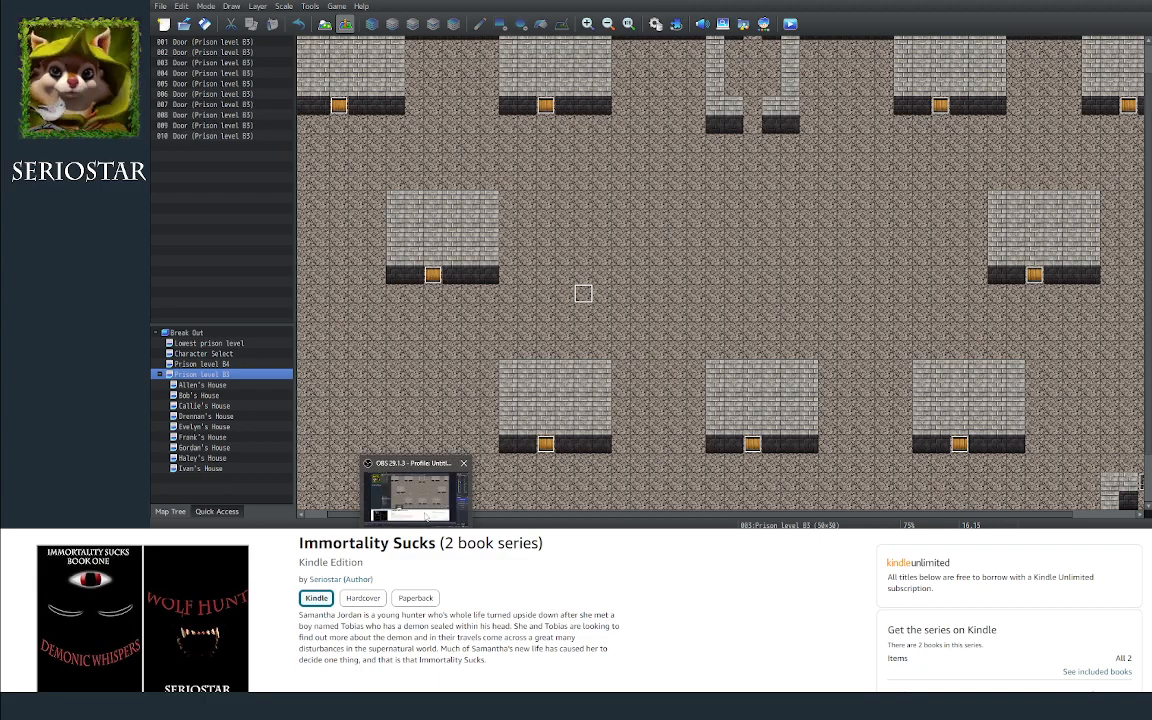
{"action": "left_click", "coordinate": [431, 515]}
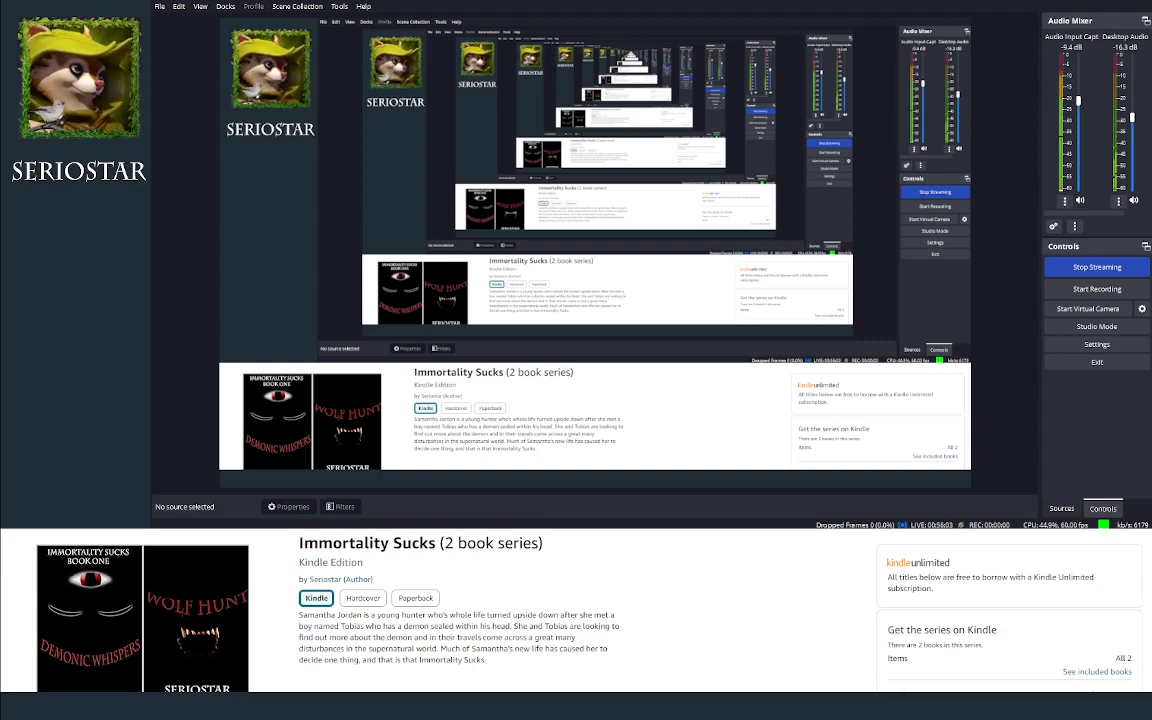
{"action": "key", "text": "alt+Tab"}
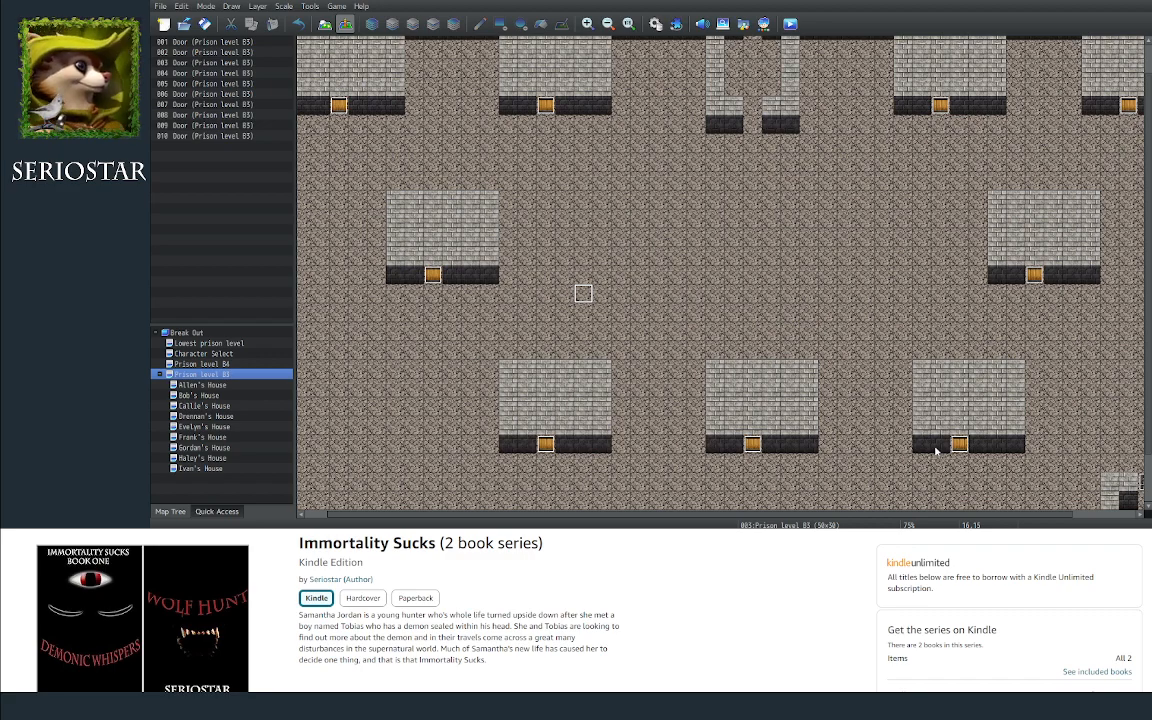
{"action": "left_click", "coordinate": [416, 546]}
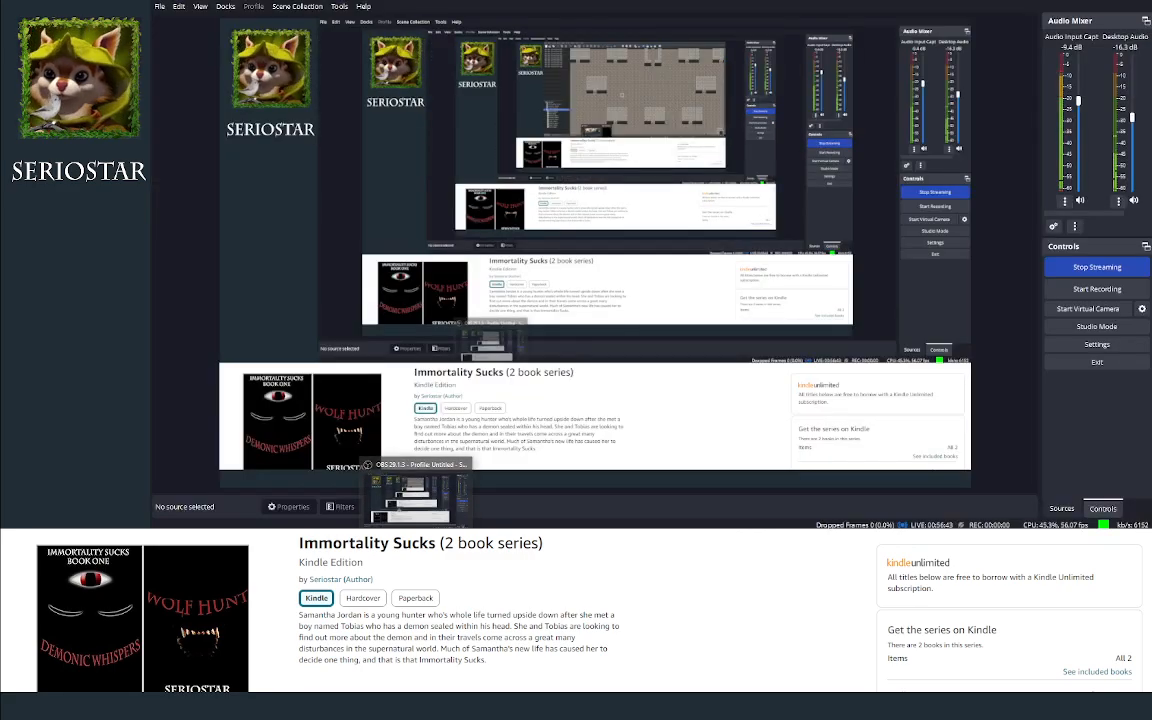